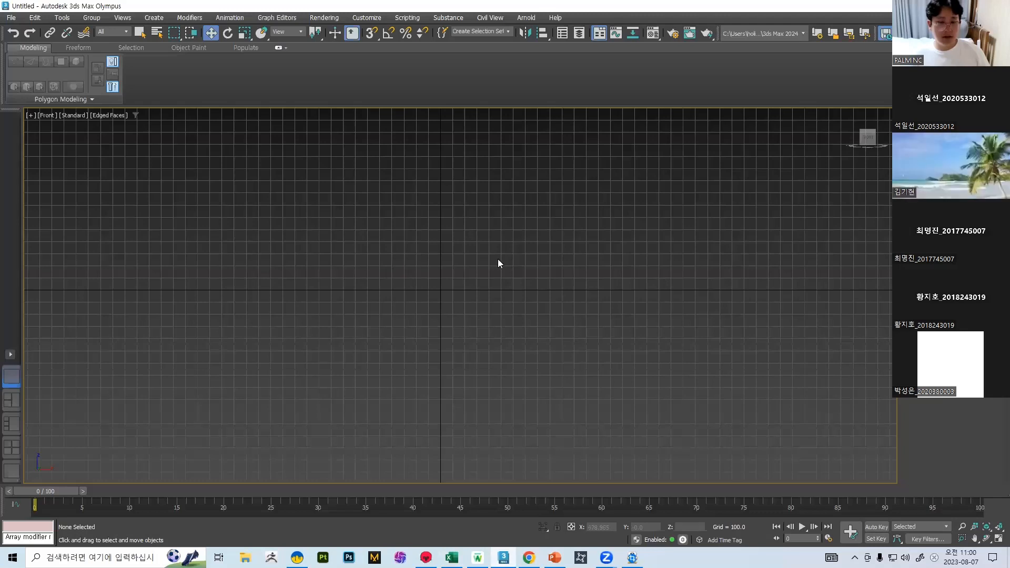
Step: Check the cane reference slide for the Bend exercise in PowerPoint and return to 3ds Max
middle_drag(573, 264, 544, 265)
click(555, 558)
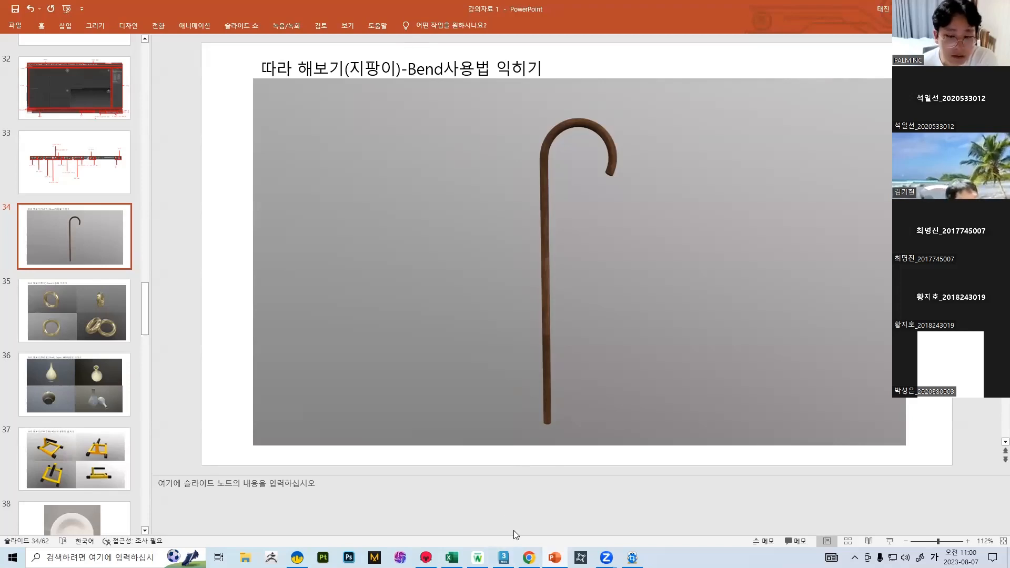
click(503, 558)
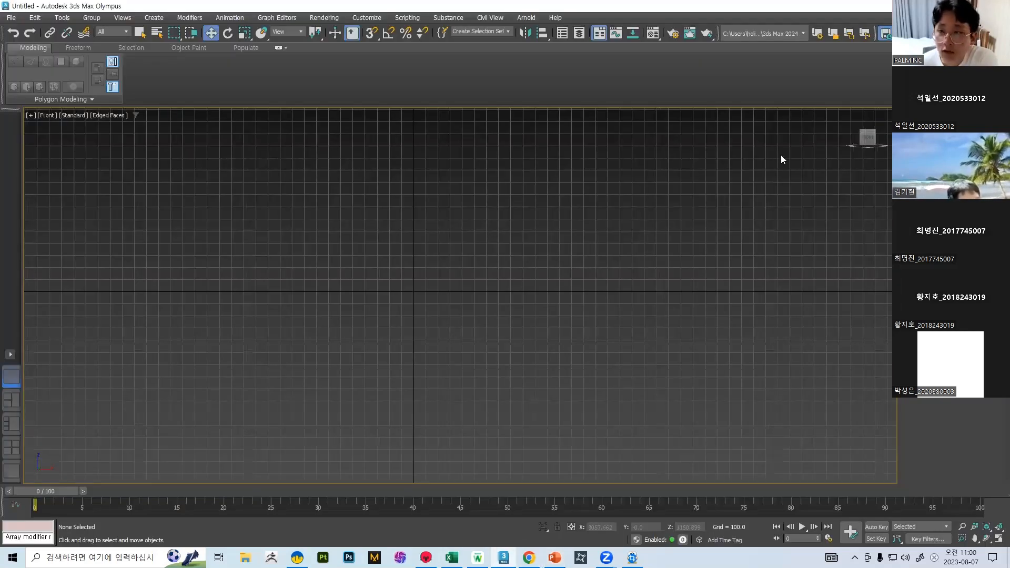
Step: Draw a plane in the Front view across the origin and convert it to an Editable Poly
click(927, 114)
drag(354, 246, 464, 374)
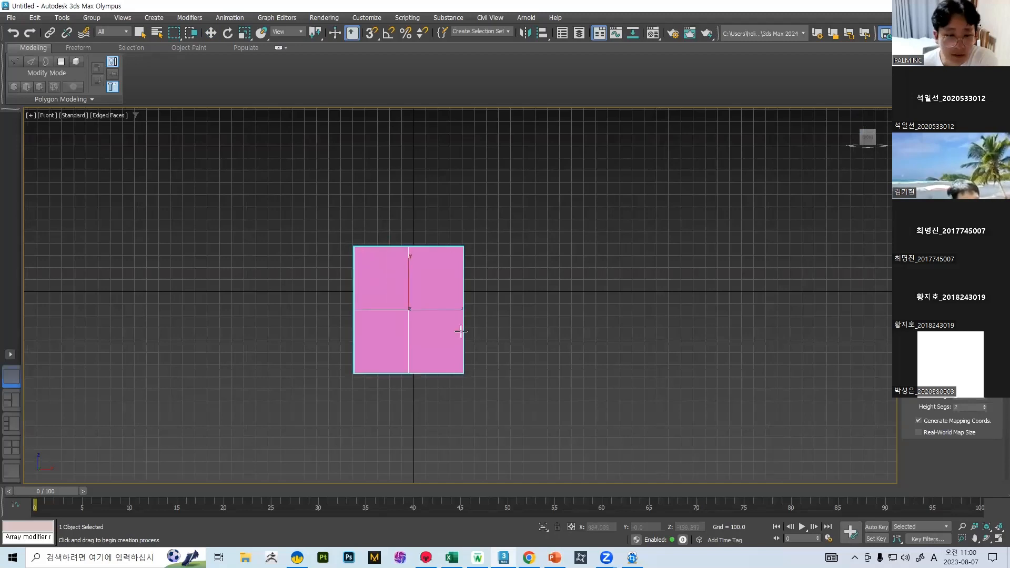
click(449, 219)
key(w)
right_click(438, 317)
mouse_move(487, 451)
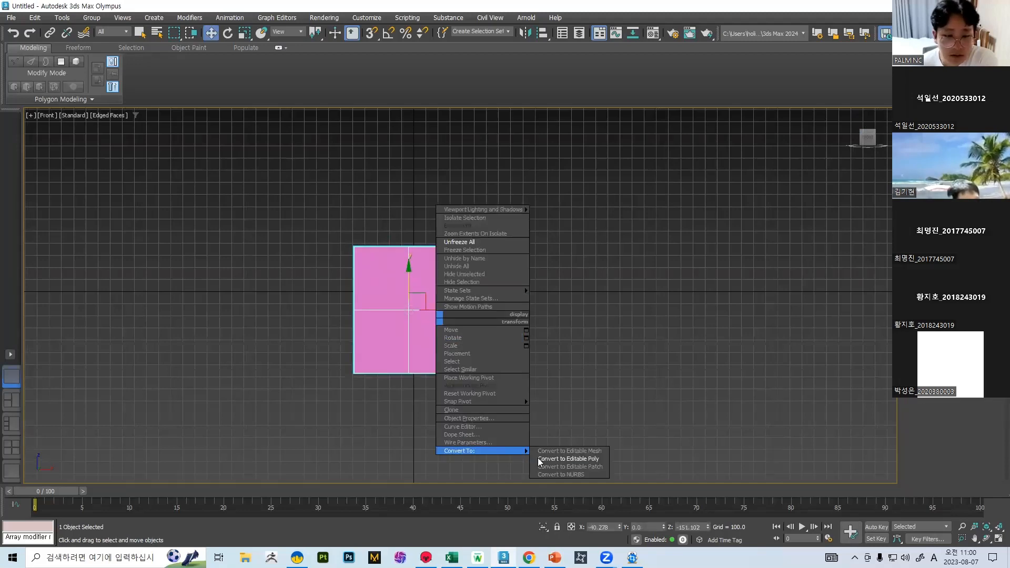
click(539, 461)
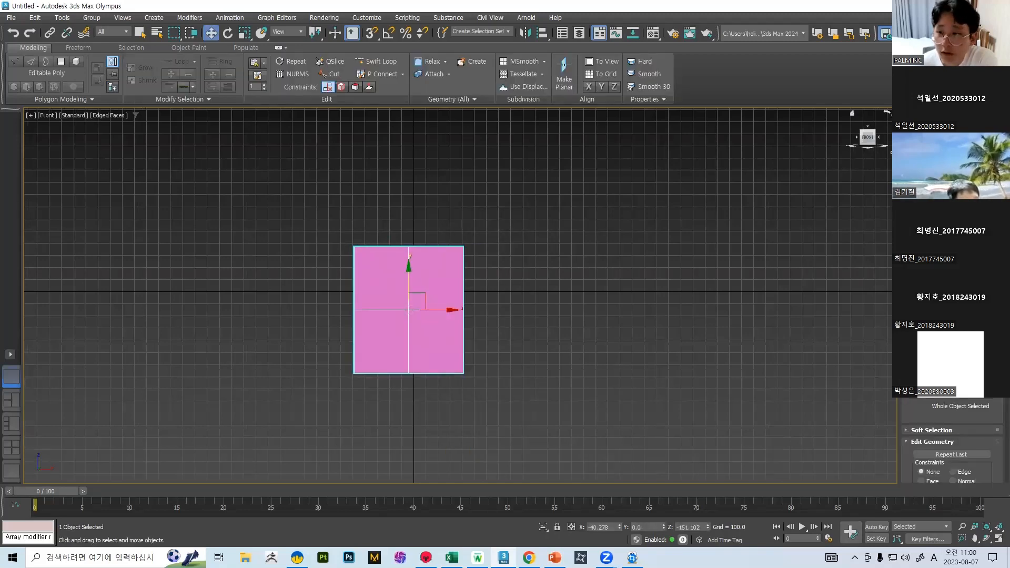
Step: Browse the list of modifiers available for the Editable Poly plane
click(951, 141)
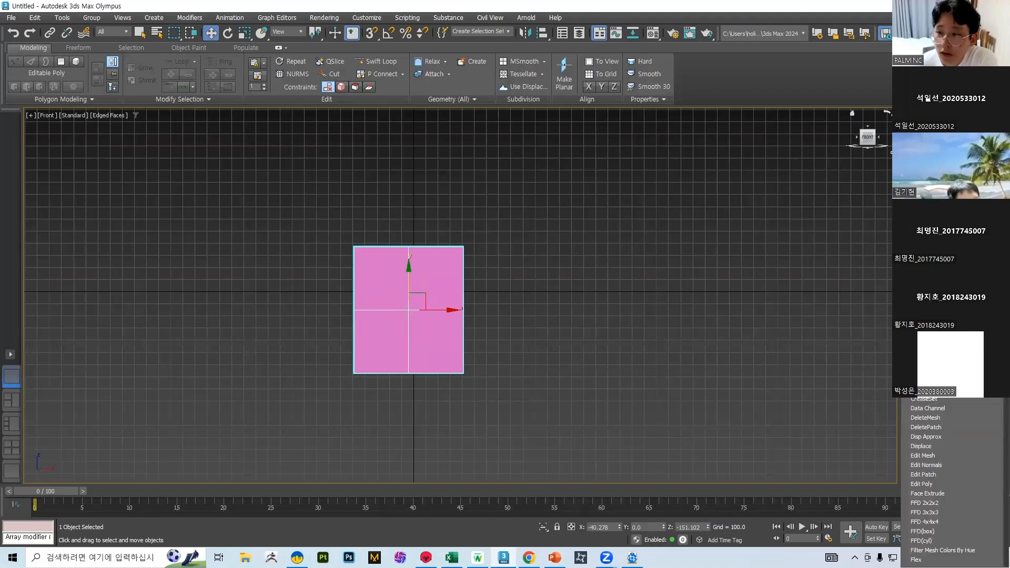
scroll(952, 481, down, 15)
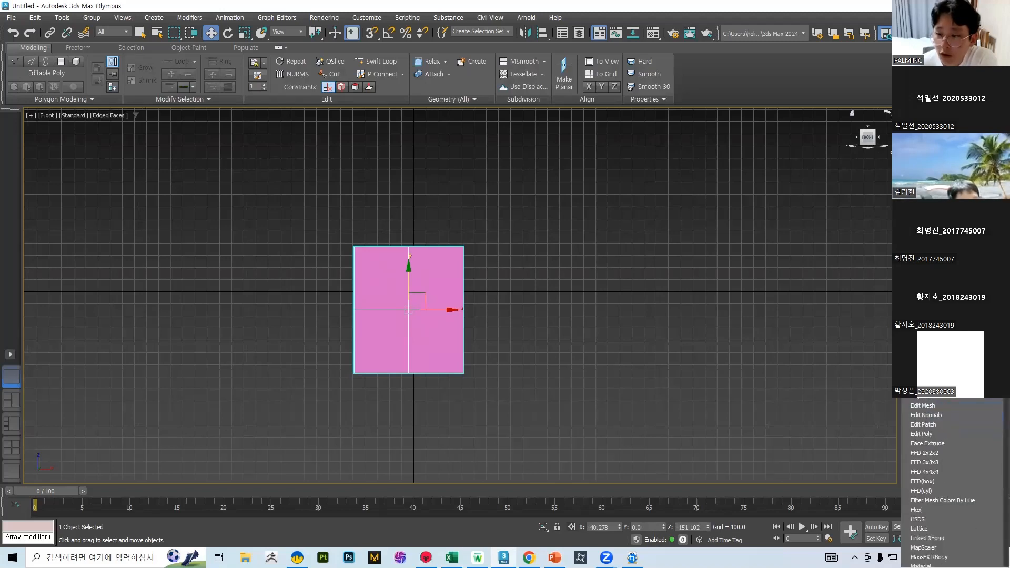
scroll(920, 543, down, 7)
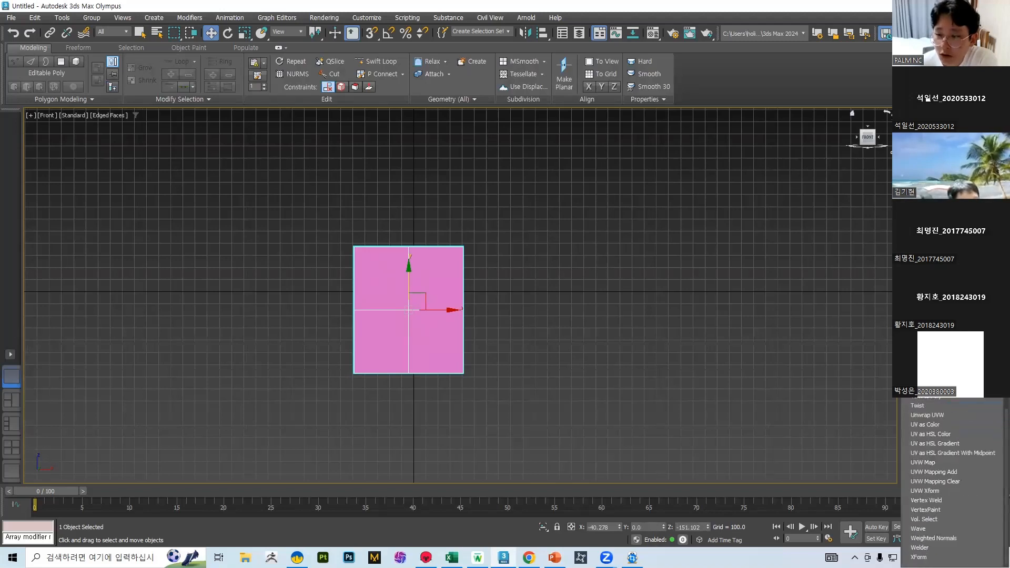
scroll(953, 481, up, 15)
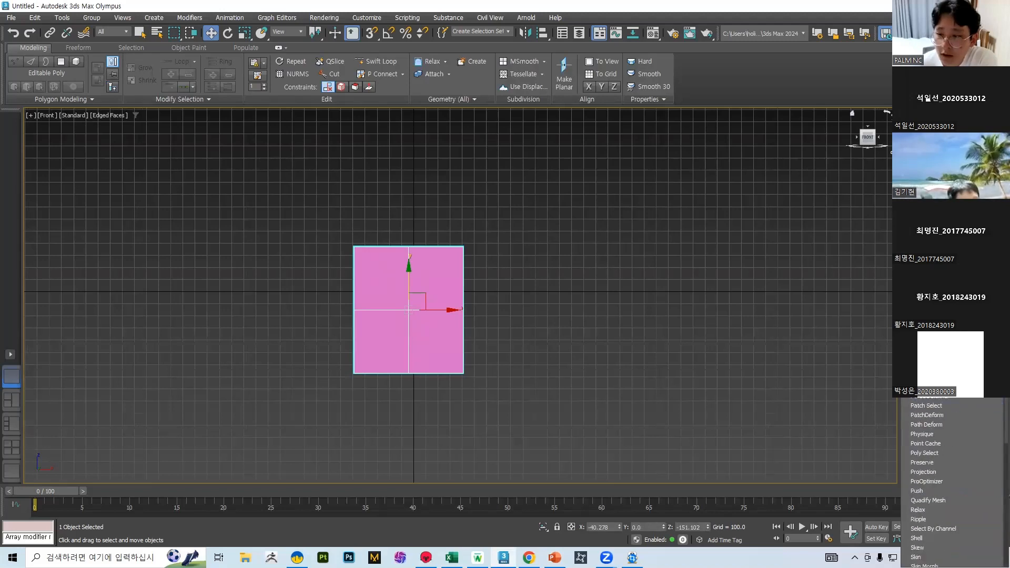
scroll(952, 481, up, 3)
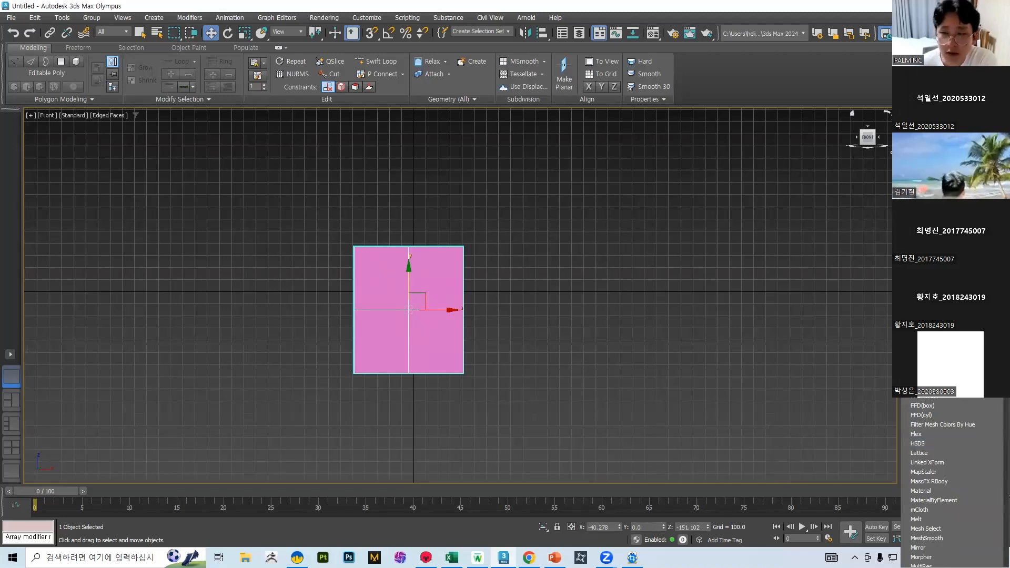
middle_drag(407, 230, 359, 226)
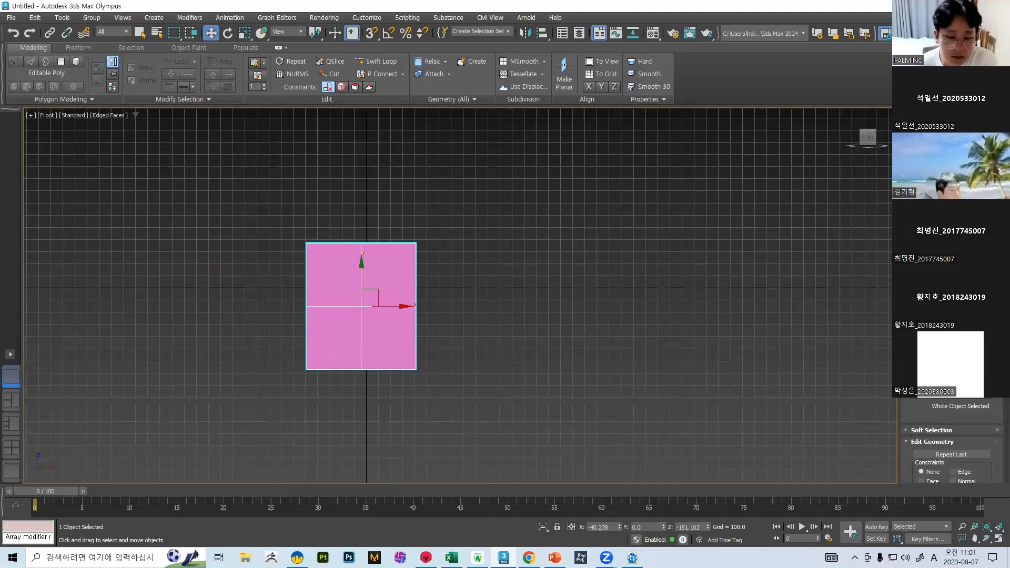
Step: Review the cane slide in PowerPoint again and delete the plane back in 3ds Max
click(554, 558)
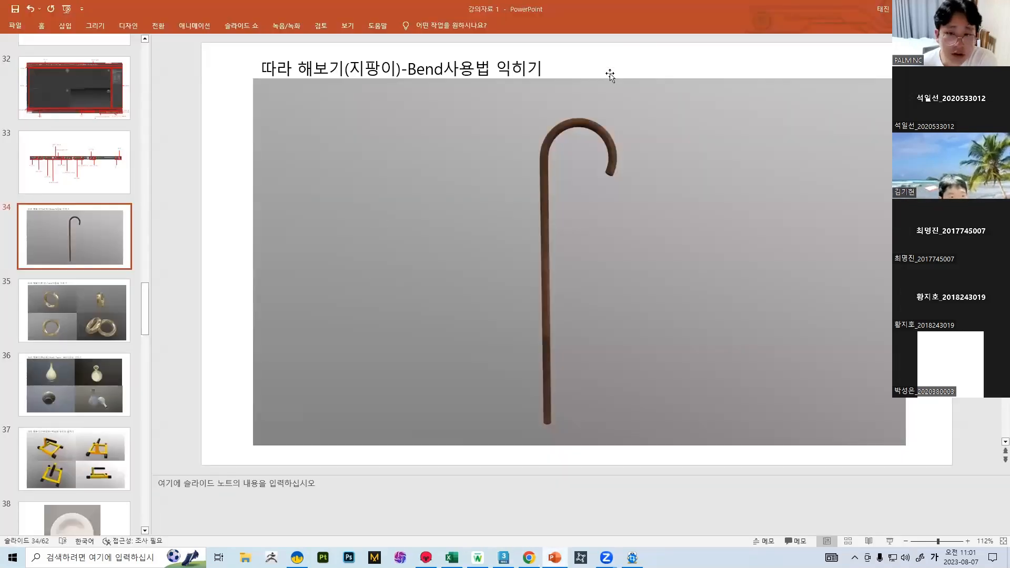
click(36, 246)
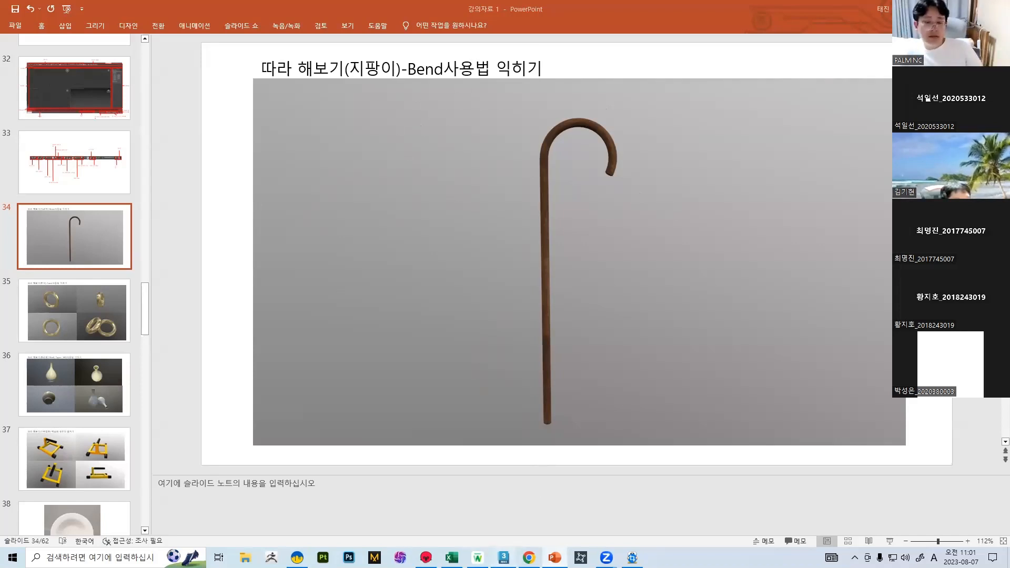
click(504, 558)
key(Delete)
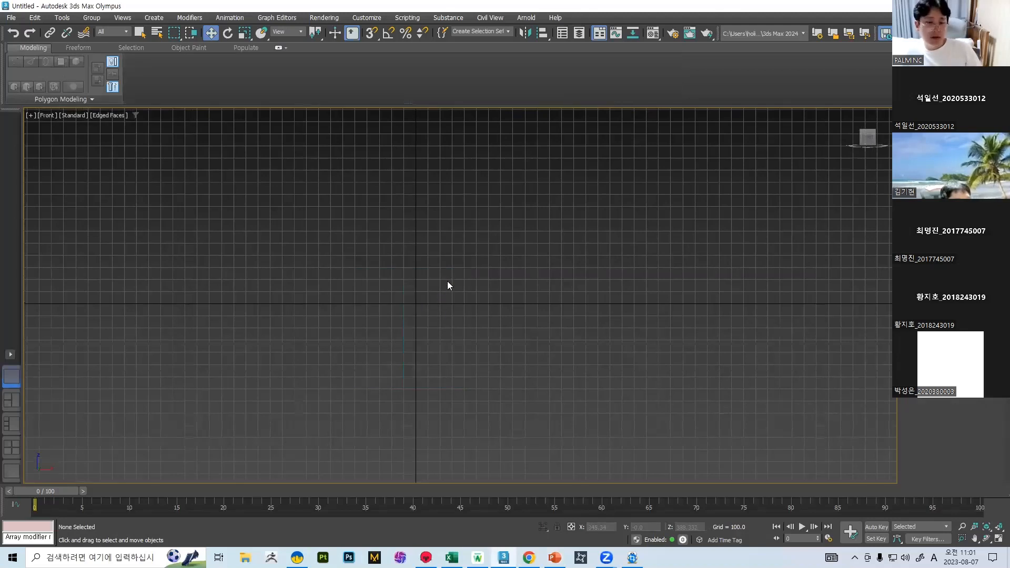
Step: Start a cylinder in the Top view, drawing its circular base near the origin
scroll(437, 247, down, 1)
key(t)
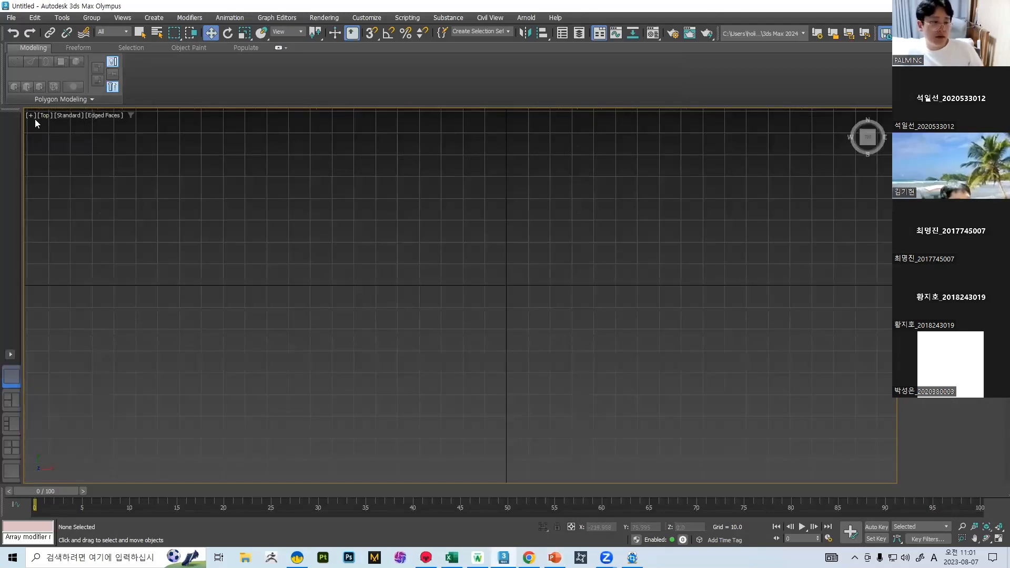
middle_drag(417, 253, 279, 261)
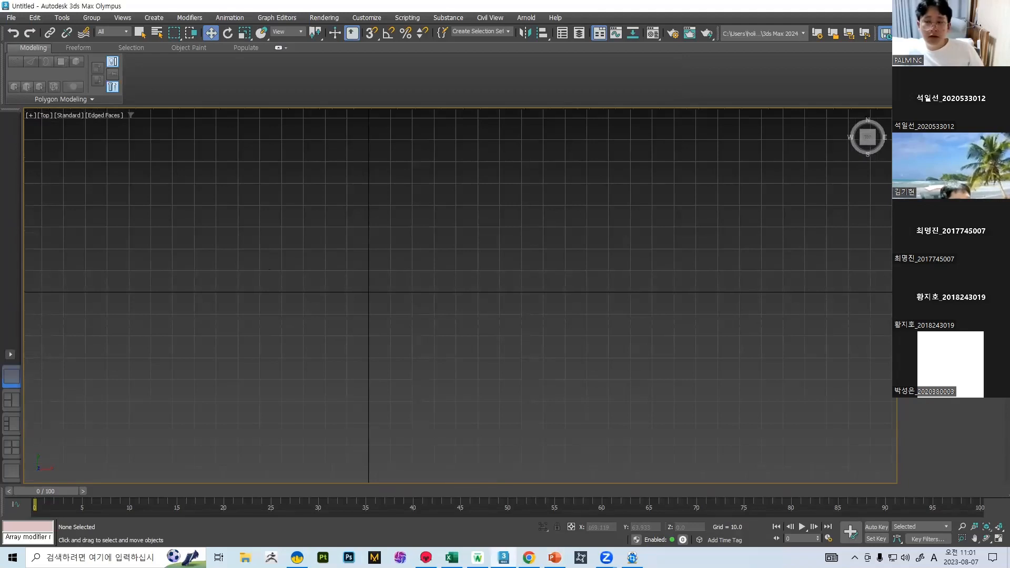
click(929, 209)
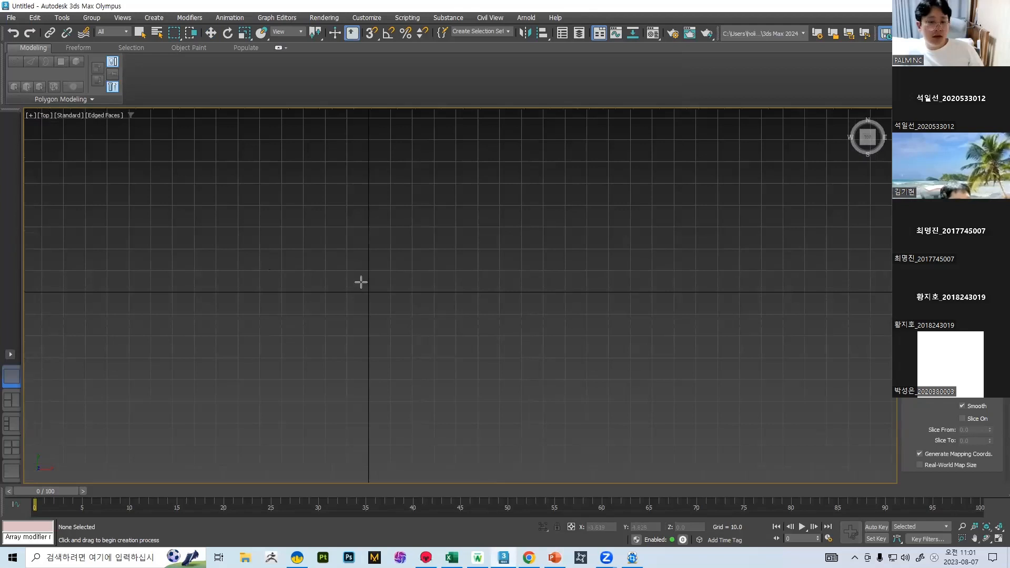
drag(362, 286, 392, 303)
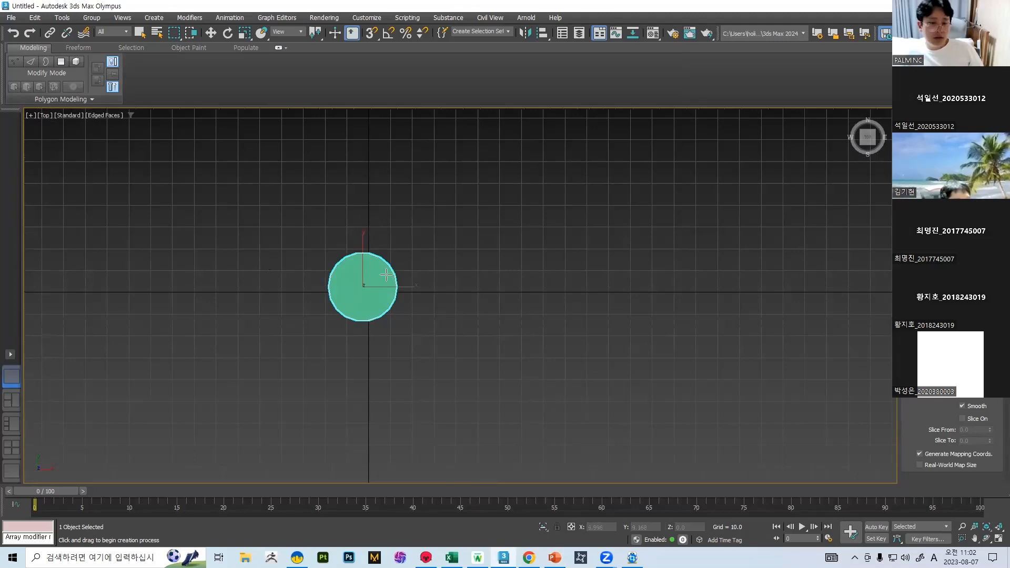
Step: Raise the cylinder's height in the Front view to form a long, slender cane shaft
key(f)
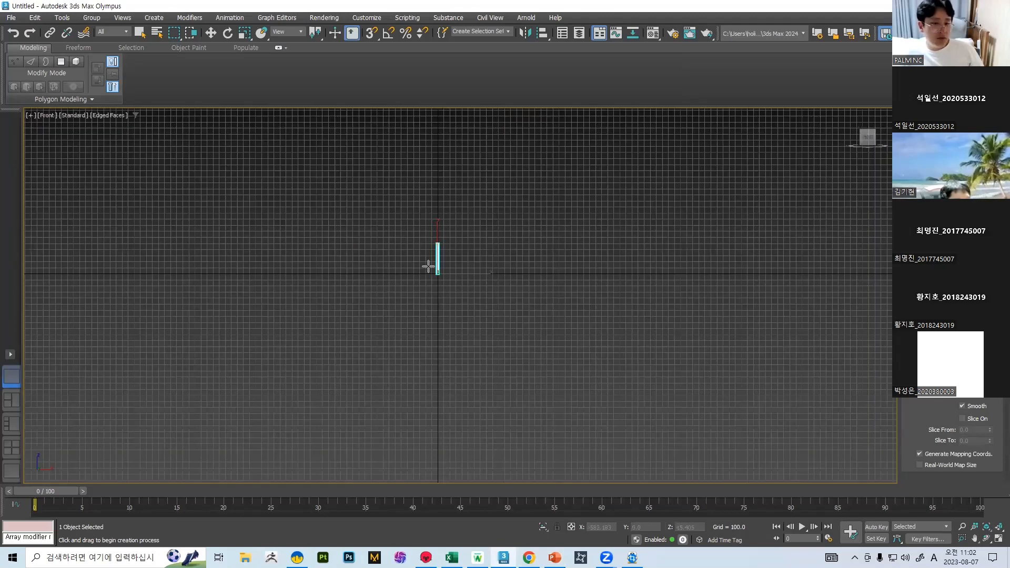
scroll(428, 205, up, 5)
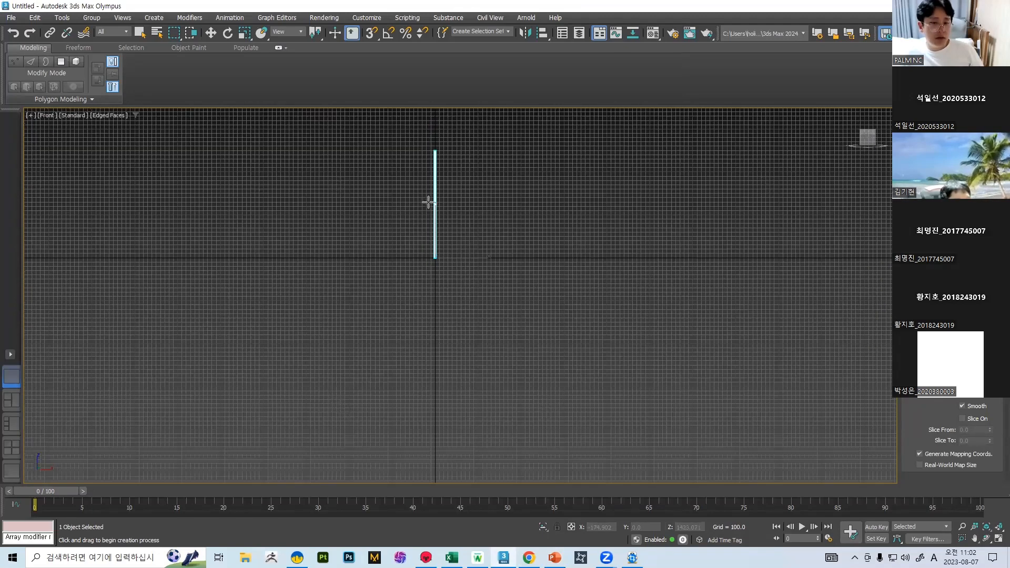
middle_drag(449, 260, 455, 128)
scroll(458, 263, up, 5)
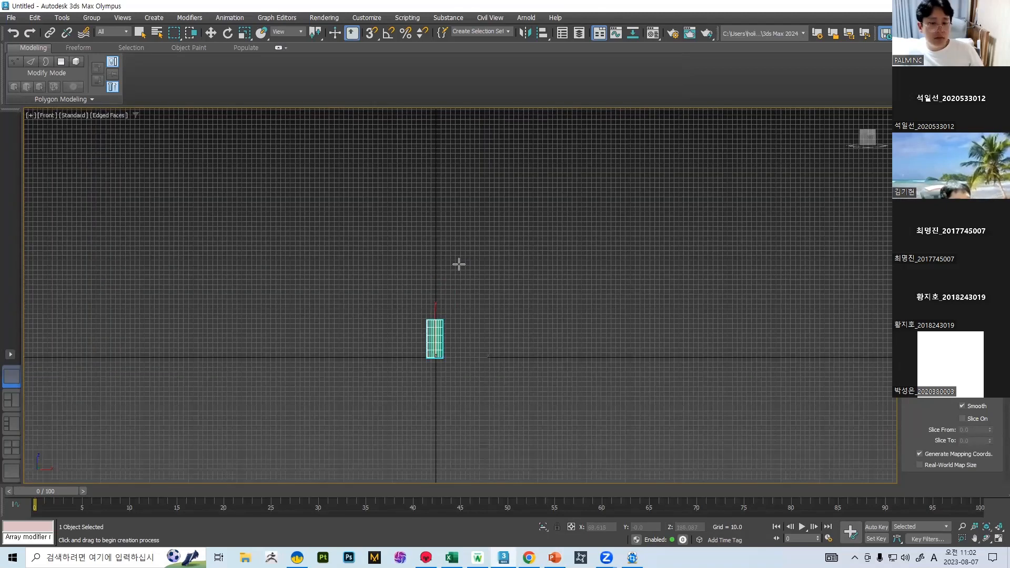
middle_drag(425, 320, 422, 215)
scroll(433, 257, up, 2)
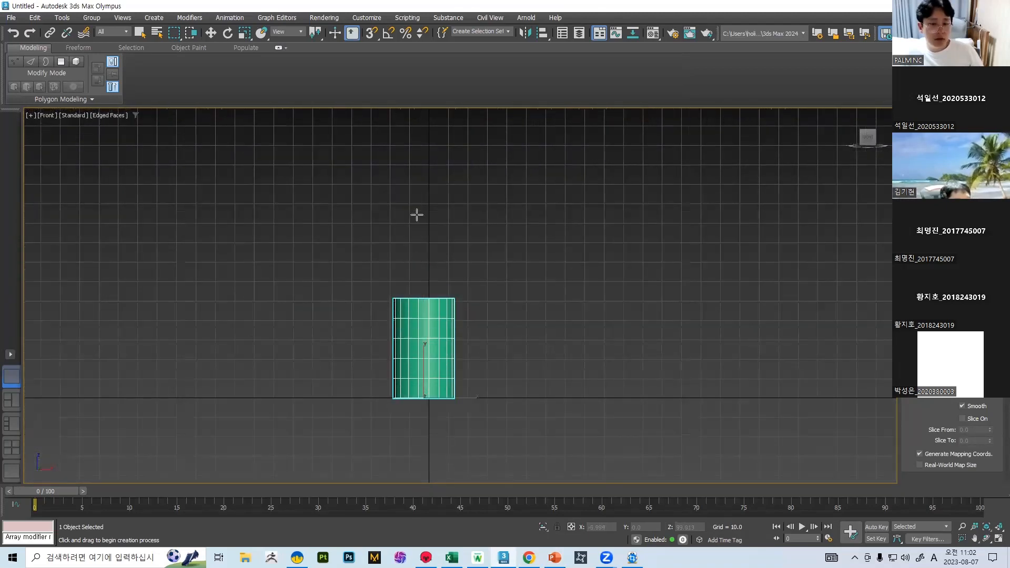
scroll(420, 172, down, 2)
scroll(420, 164, down, 3)
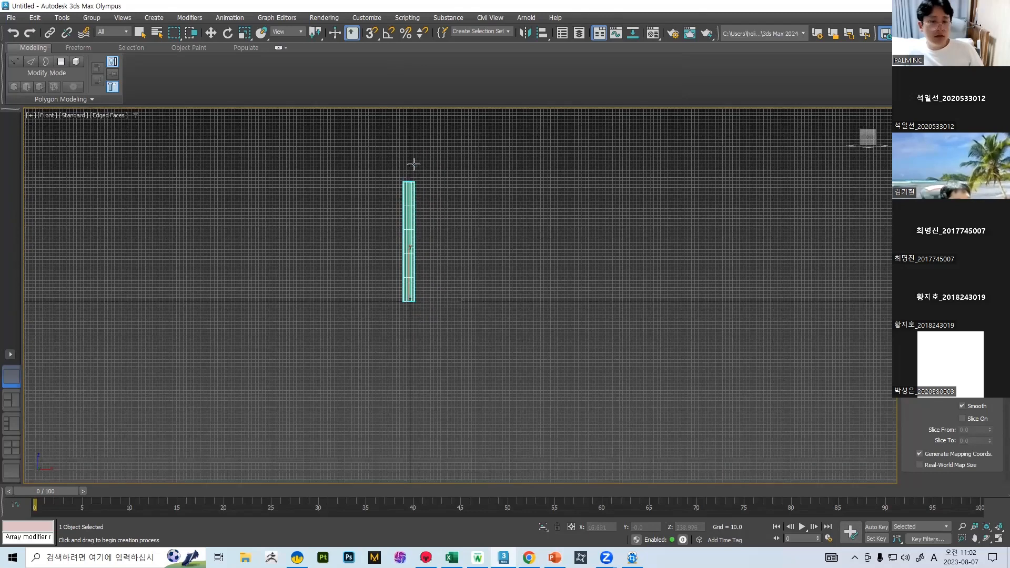
middle_drag(411, 127, 425, 239)
scroll(425, 240, down, 2)
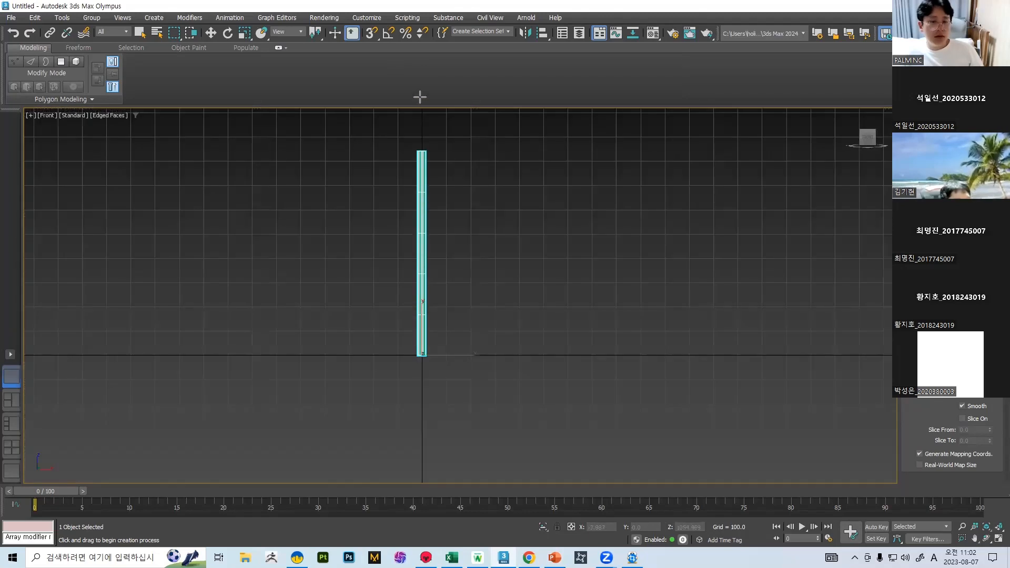
scroll(427, 104, down, 2)
middle_drag(416, 196, 410, 357)
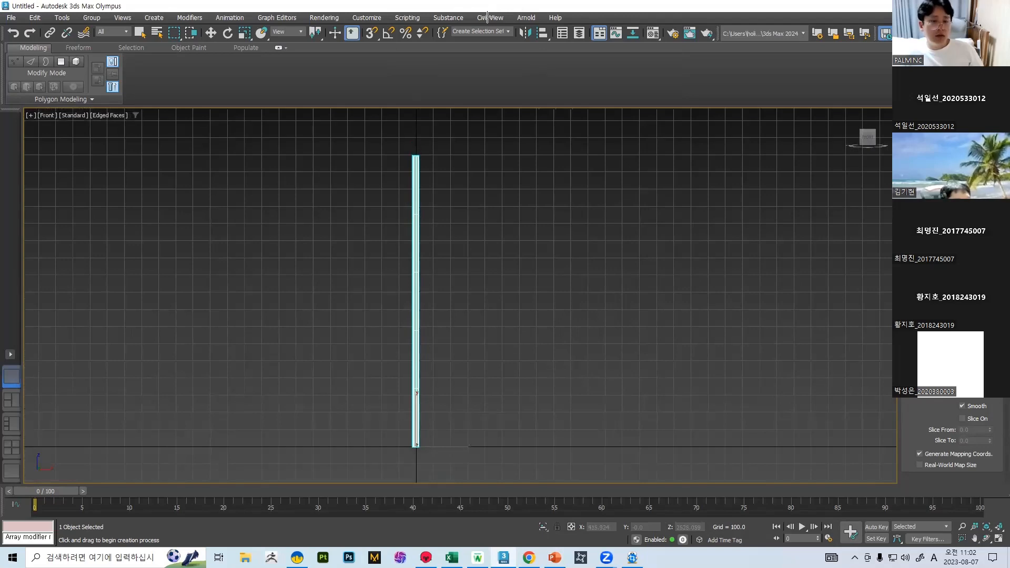
middle_drag(496, 142, 398, 178)
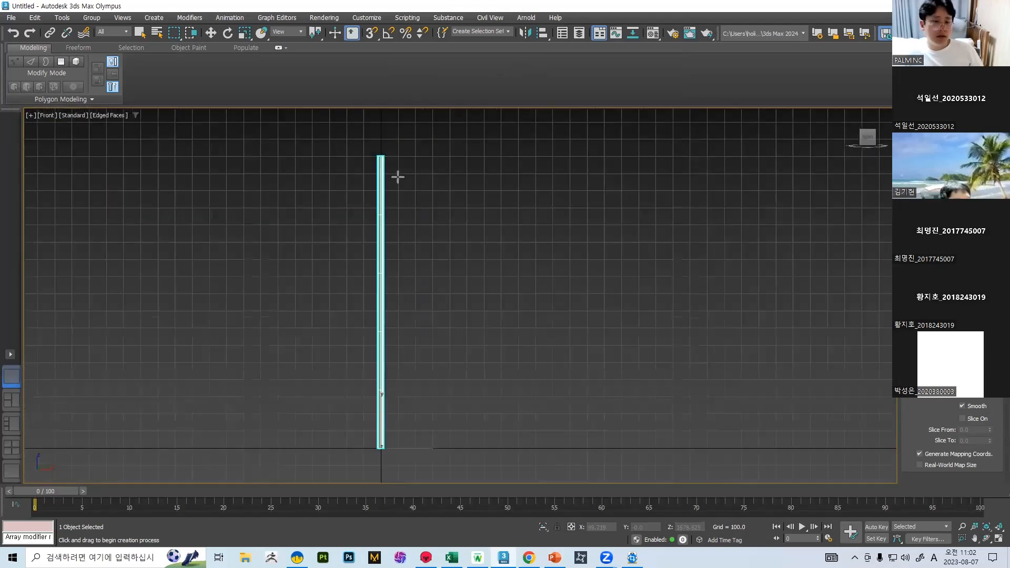
Step: Reduce the cylinder's number of sides to 8, checking its top cap
scroll(467, 228, up, 5)
middle_drag(318, 162, 390, 358)
alt+middle_drag(280, 210, 275, 277)
scroll(295, 253, up, 8)
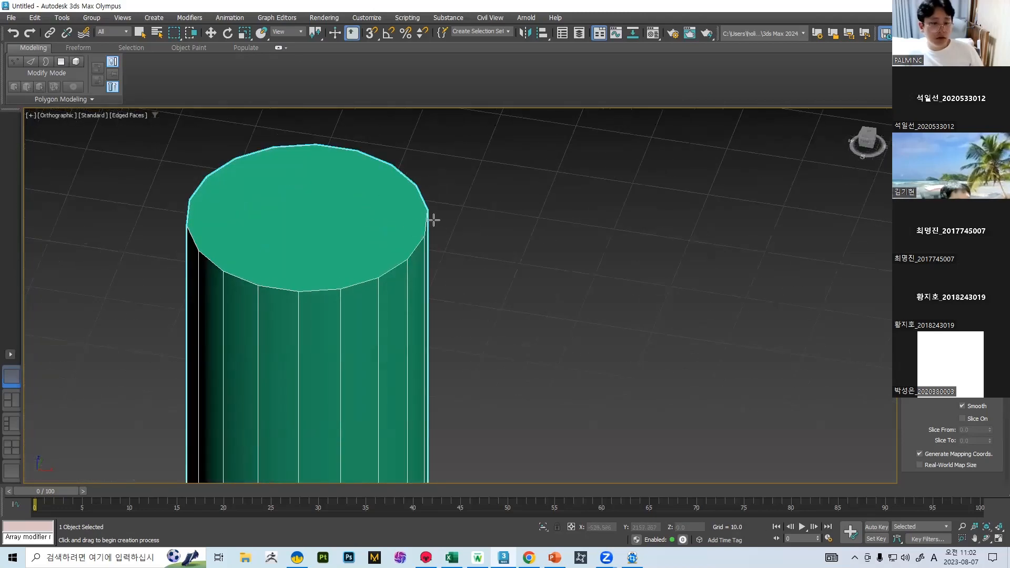
click(990, 398)
click(990, 398)
click(989, 398)
click(989, 398)
click(989, 398)
click(990, 398)
click(990, 398)
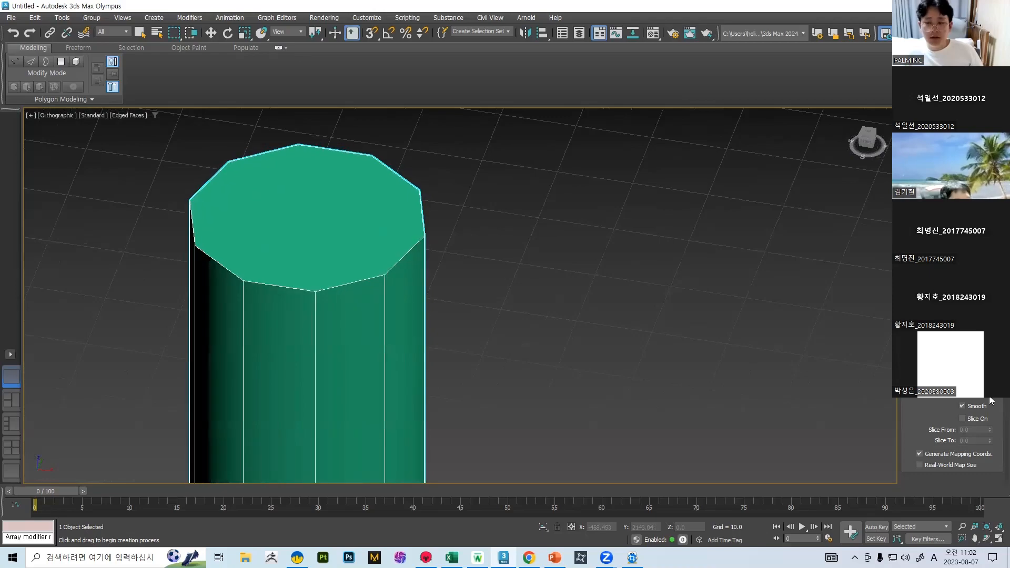
click(990, 398)
click(990, 398)
Step: Examine the cylinder's sides and the spacing of its height segments along the shaft
scroll(421, 282, down, 9)
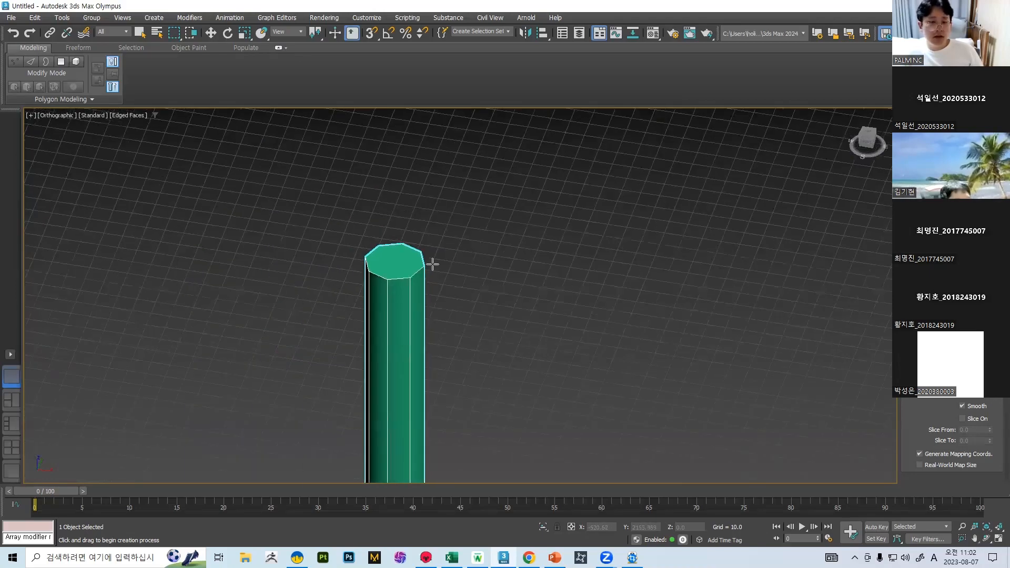
alt+middle_drag(425, 293, 747, 294)
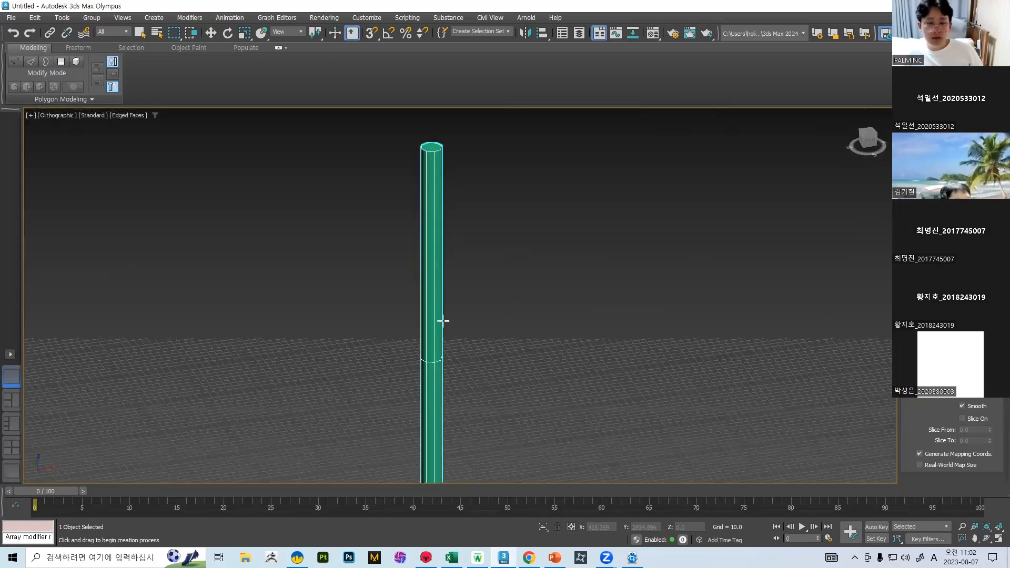
scroll(473, 277, down, 5)
scroll(456, 238, up, 9)
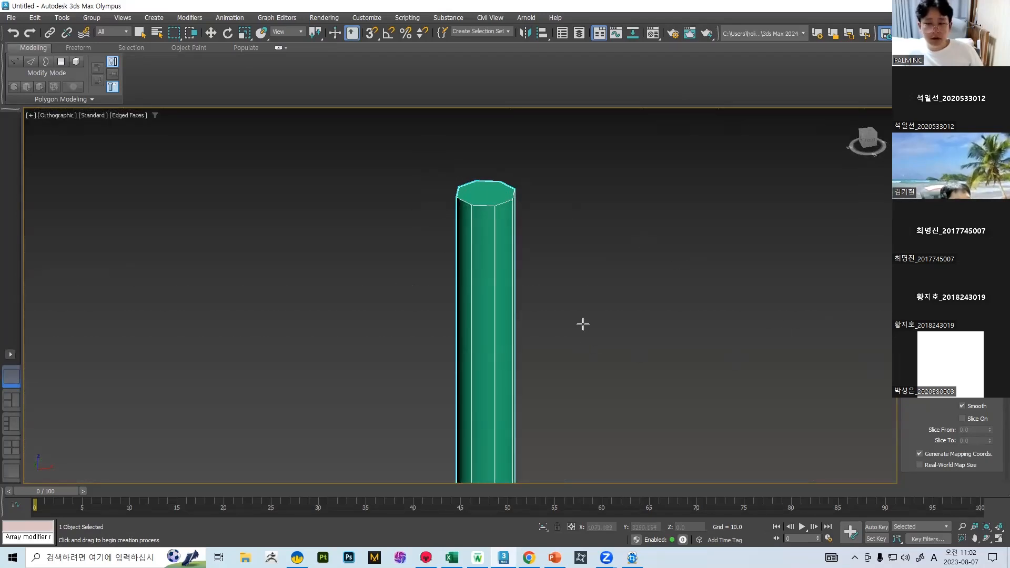
scroll(496, 237, down, 4)
scroll(492, 369, up, 8)
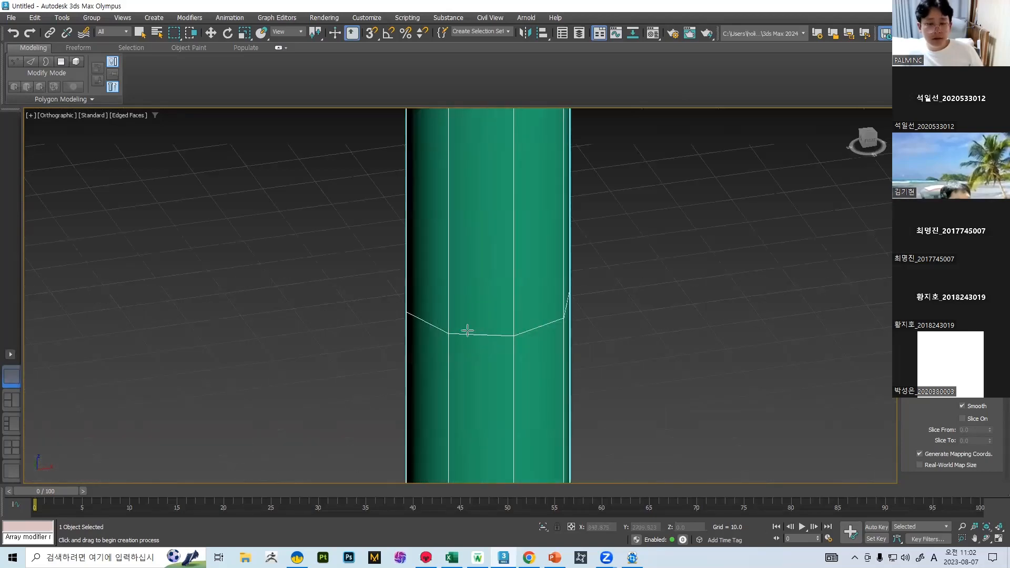
scroll(650, 319, down, 2)
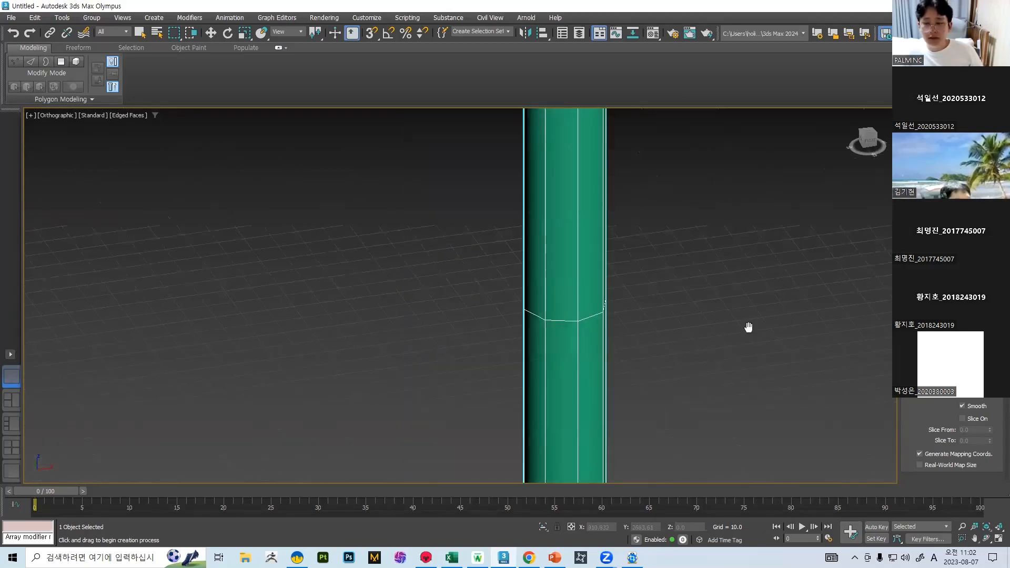
middle_drag(746, 327, 423, 257)
scroll(539, 318, down, 3)
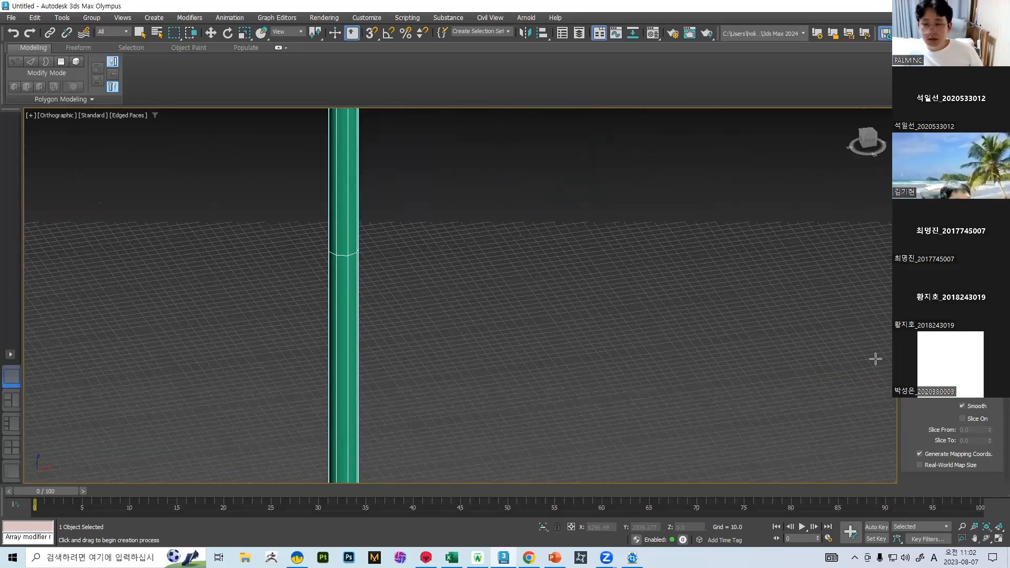
scroll(355, 271, down, 5)
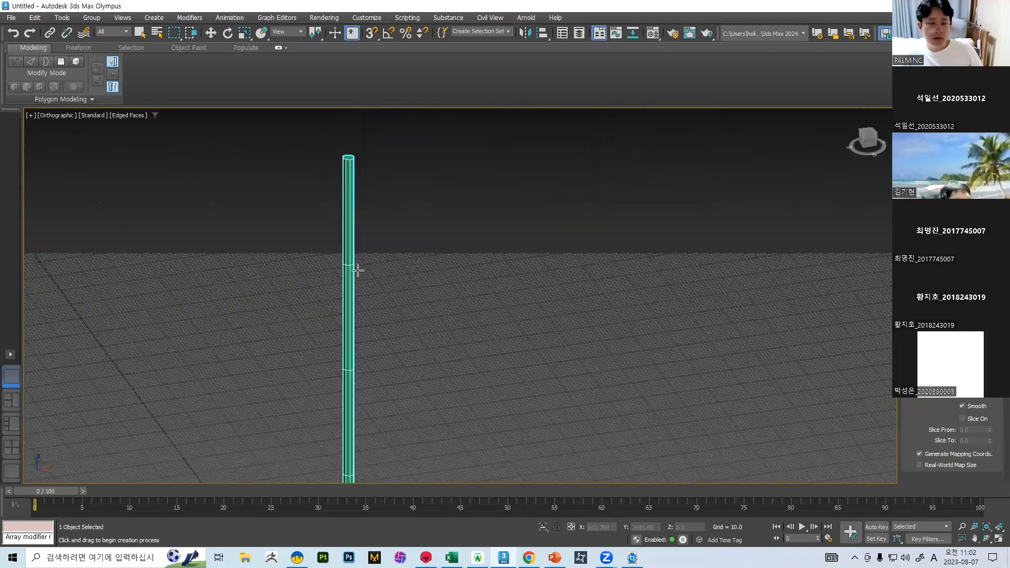
Step: Inspect the cane shaft along its full length, from its base at the origin to its upper end
middle_drag(297, 359, 323, 167)
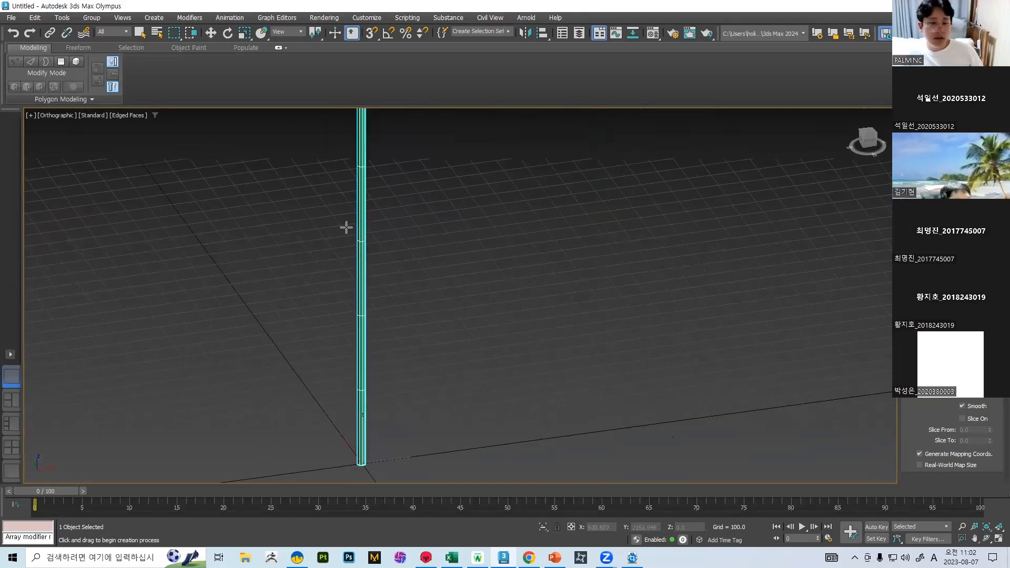
scroll(350, 298, up, 1)
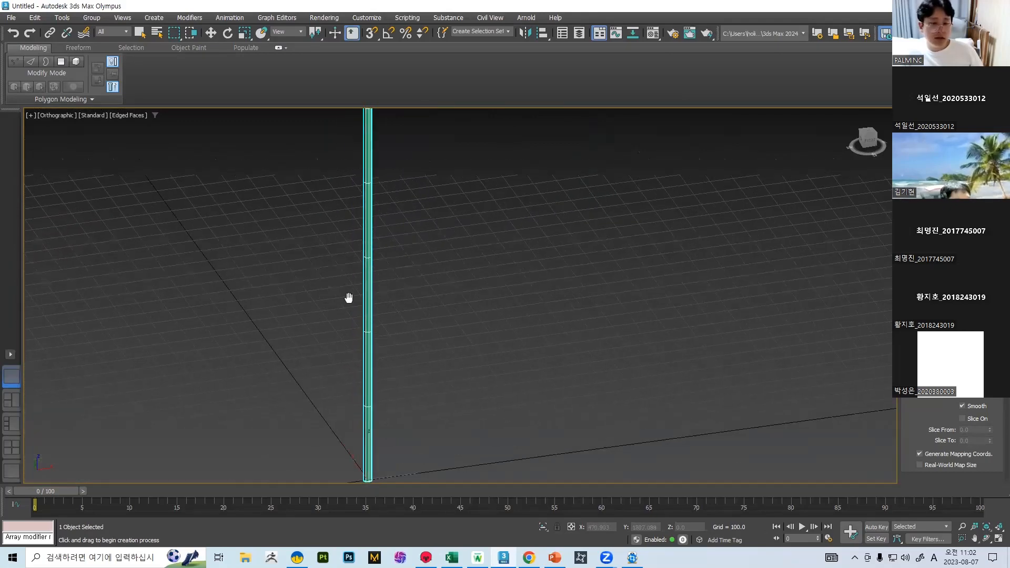
scroll(372, 327, down, 3)
scroll(373, 327, up, 2)
scroll(394, 346, up, 1)
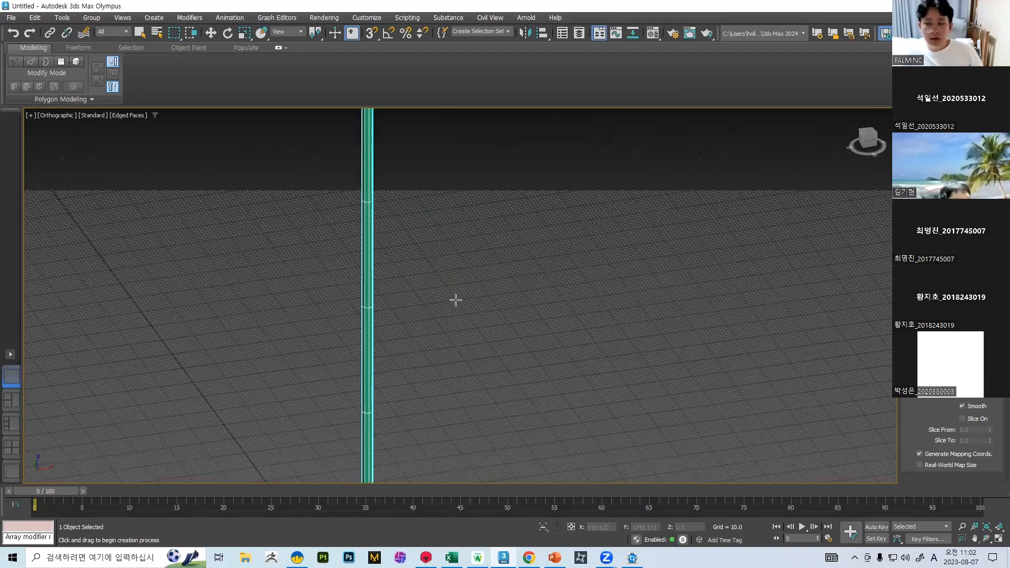
middle_drag(453, 300, 500, 252)
scroll(448, 287, down, 1)
middle_drag(451, 363, 429, 330)
scroll(424, 295, down, 1)
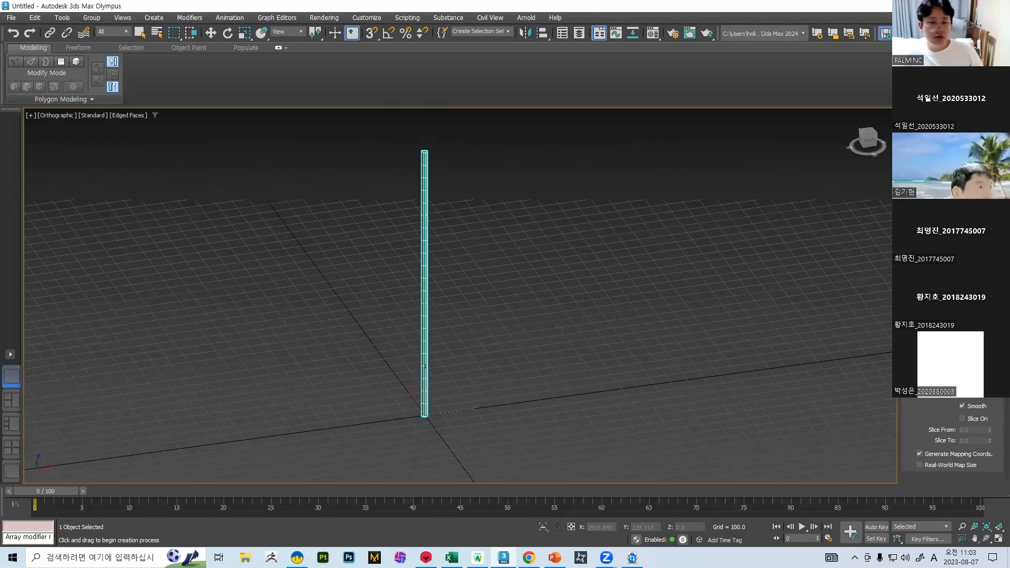
Step: Show the shaft in the Front view and reduce its number of height segments
key(f)
scroll(413, 162, up, 6)
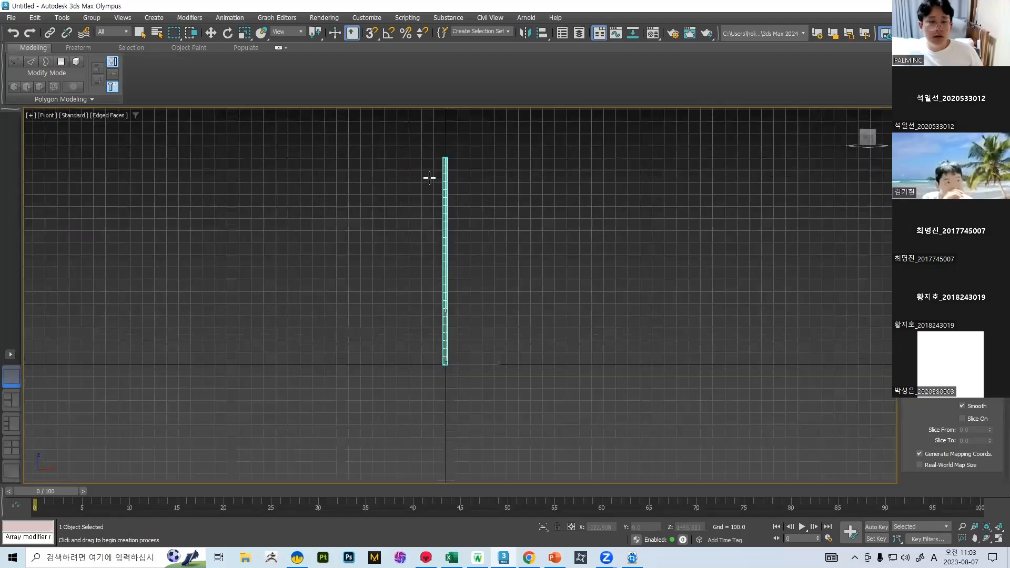
scroll(458, 143, up, 4)
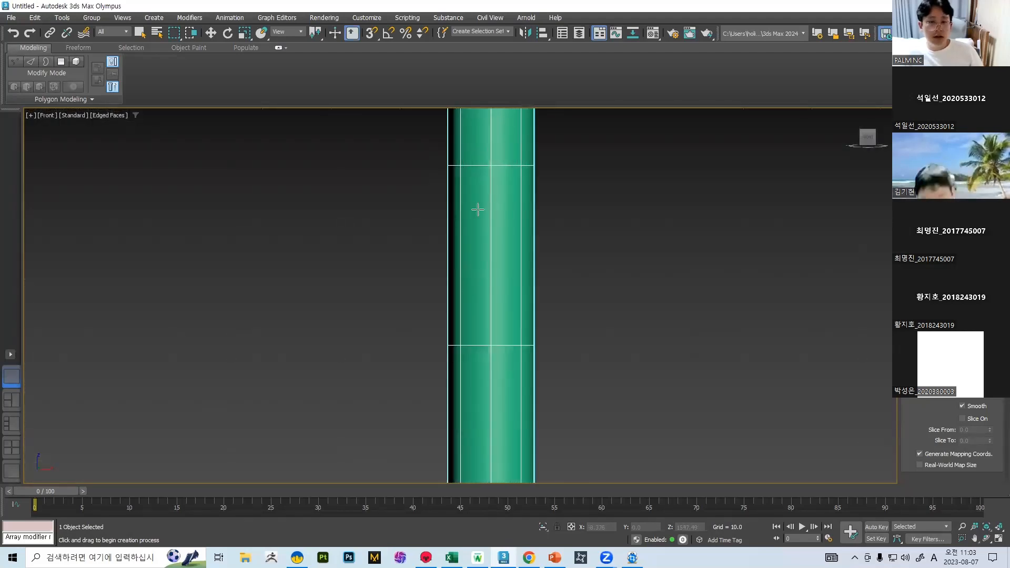
scroll(558, 247, down, 6)
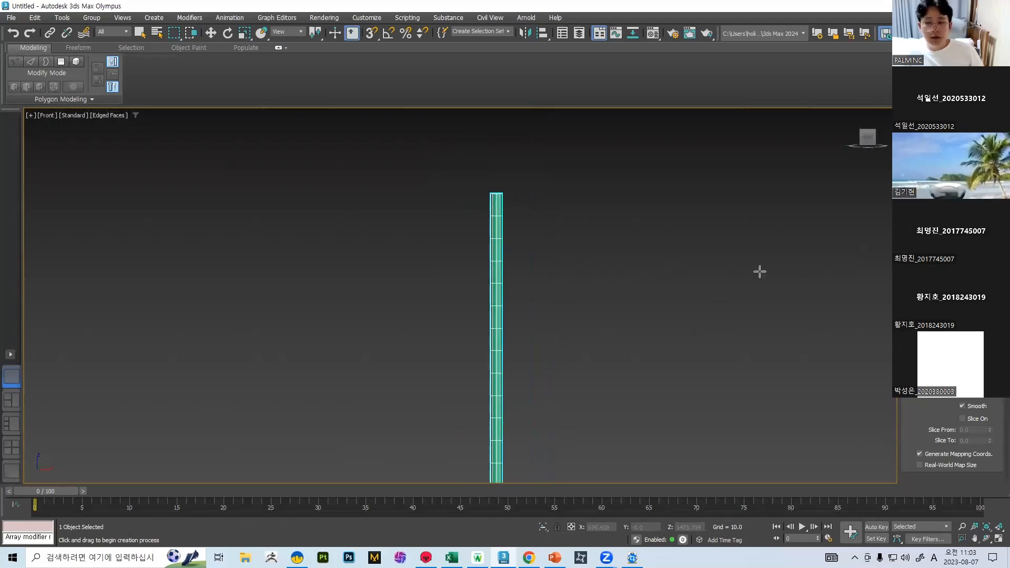
drag(990, 373, 995, 446)
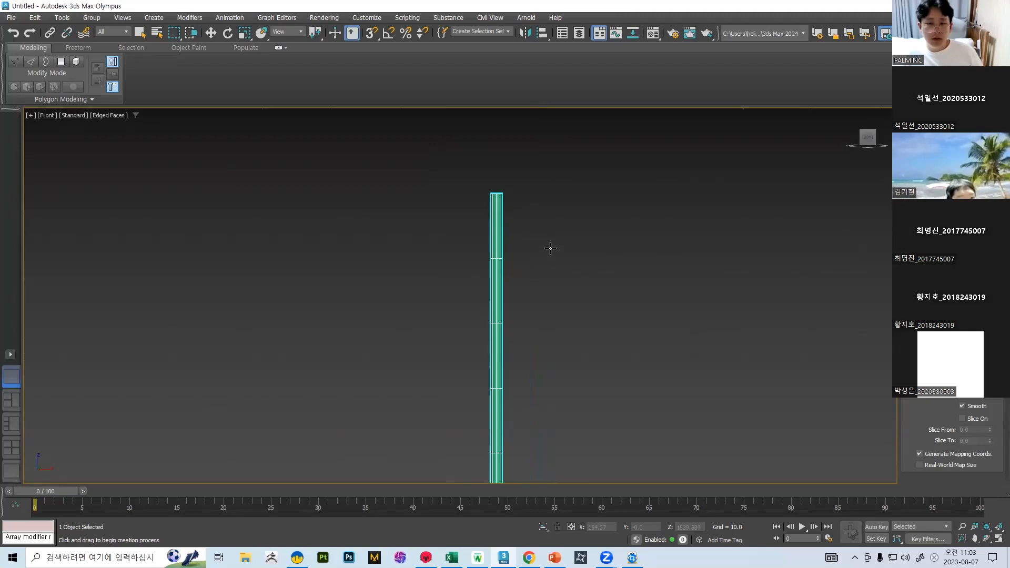
Step: Reselect the cylinder and increase its height segments until the divisions are closely spaced along the shaft
key(w)
click(584, 259)
scroll(586, 283, down, 5)
scroll(574, 310, up, 2)
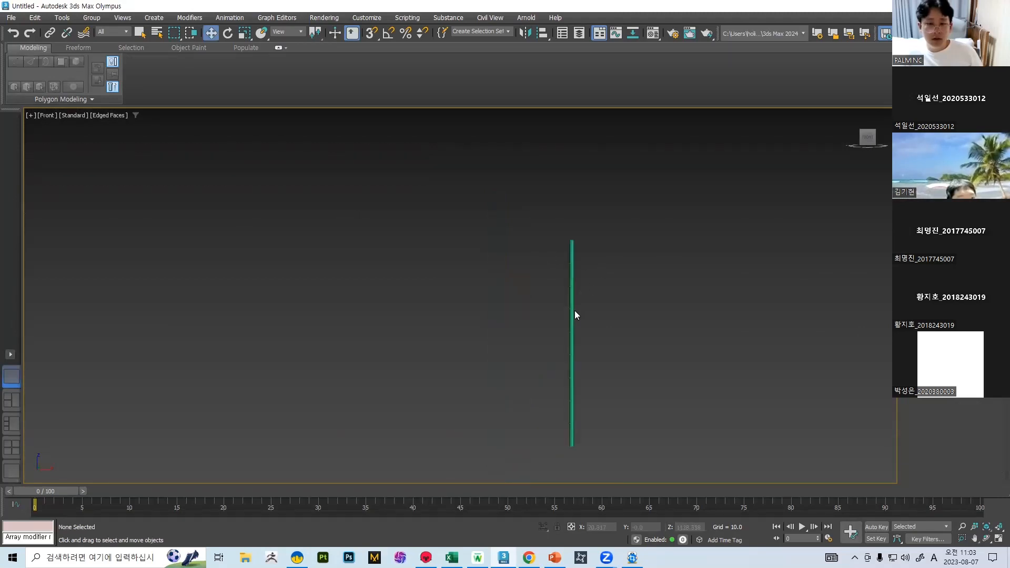
drag(549, 227, 640, 271)
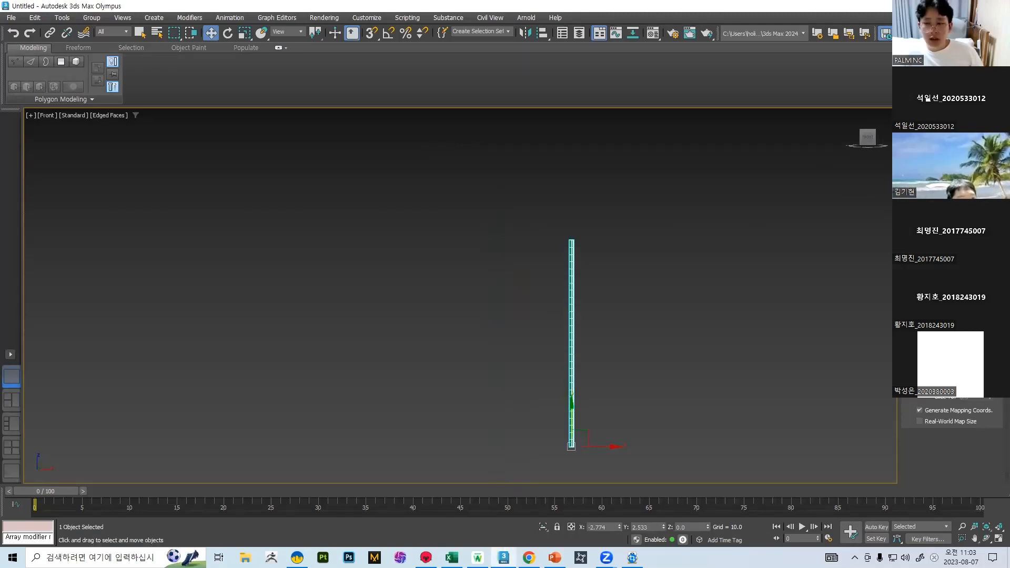
scroll(617, 233, up, 3)
scroll(423, 285, up, 5)
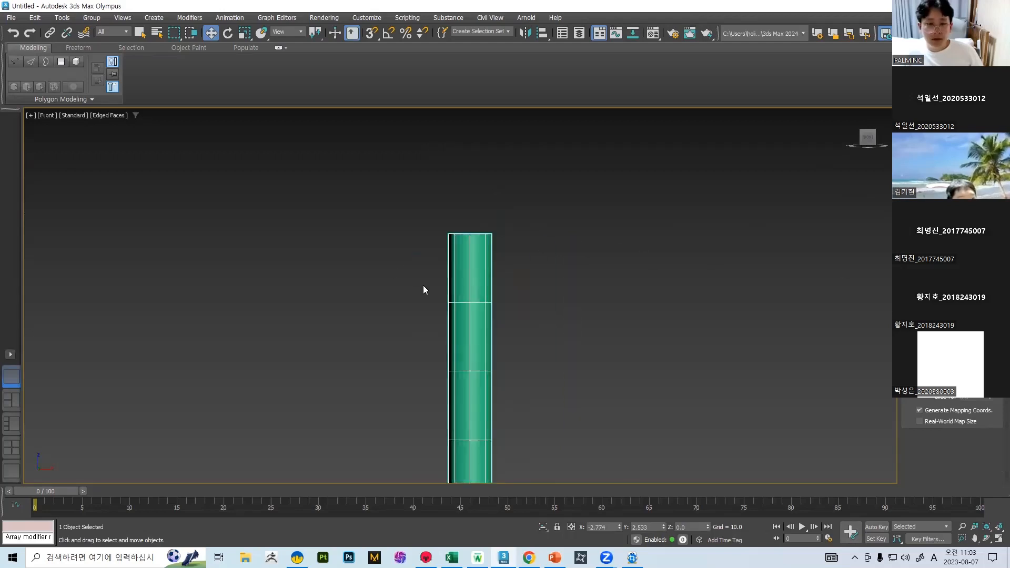
drag(990, 334, 990, 324)
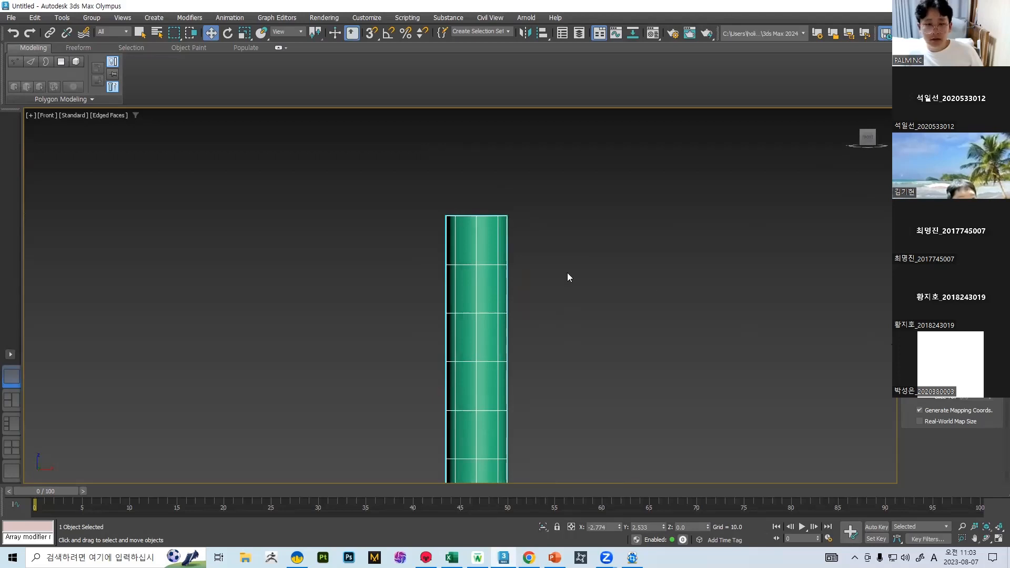
scroll(567, 279, down, 3)
scroll(571, 256, up, 5)
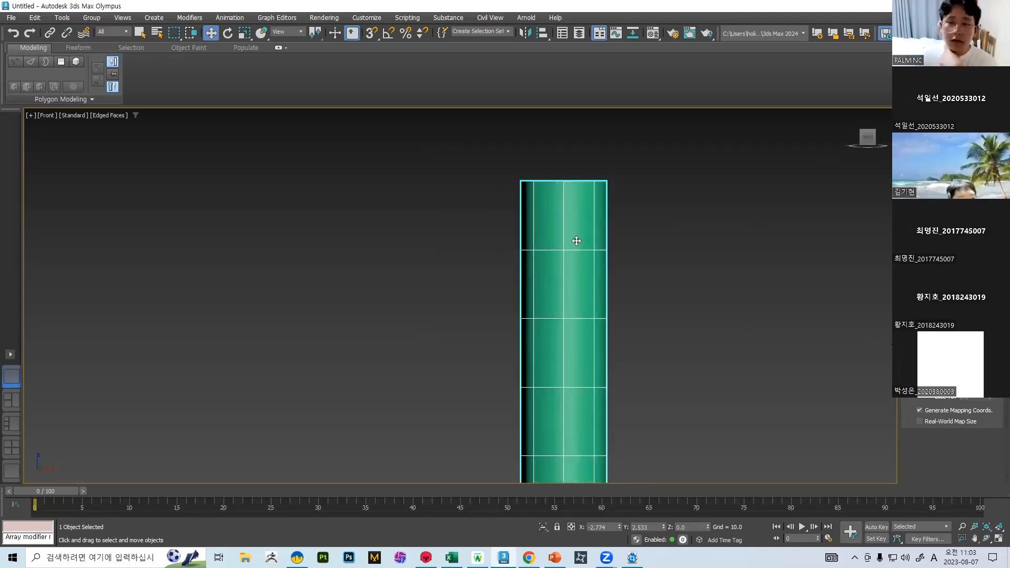
scroll(555, 266, down, 6)
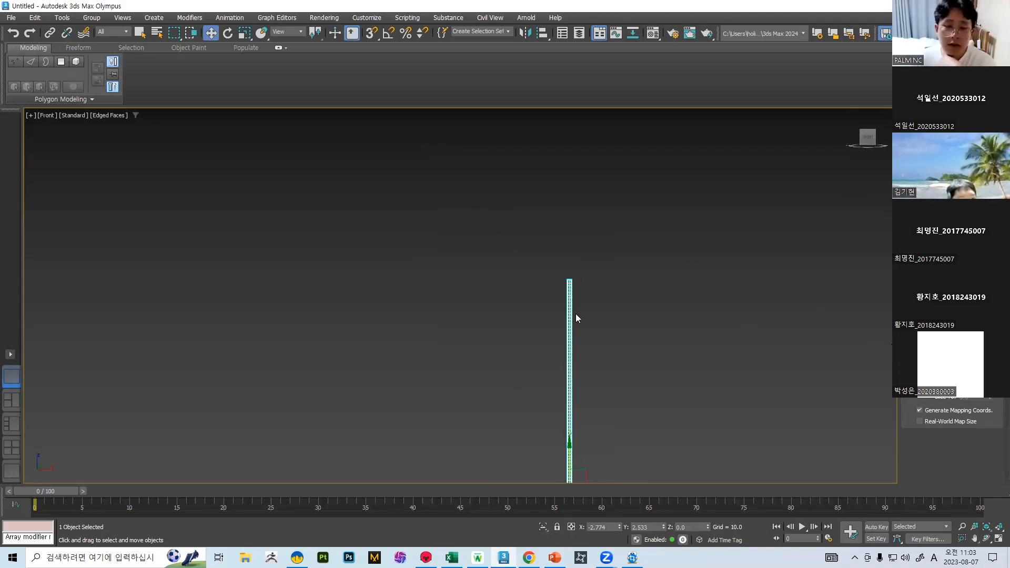
Step: Convert the finely segmented cylinder to an Editable Poly
middle_drag(575, 318, 529, 254)
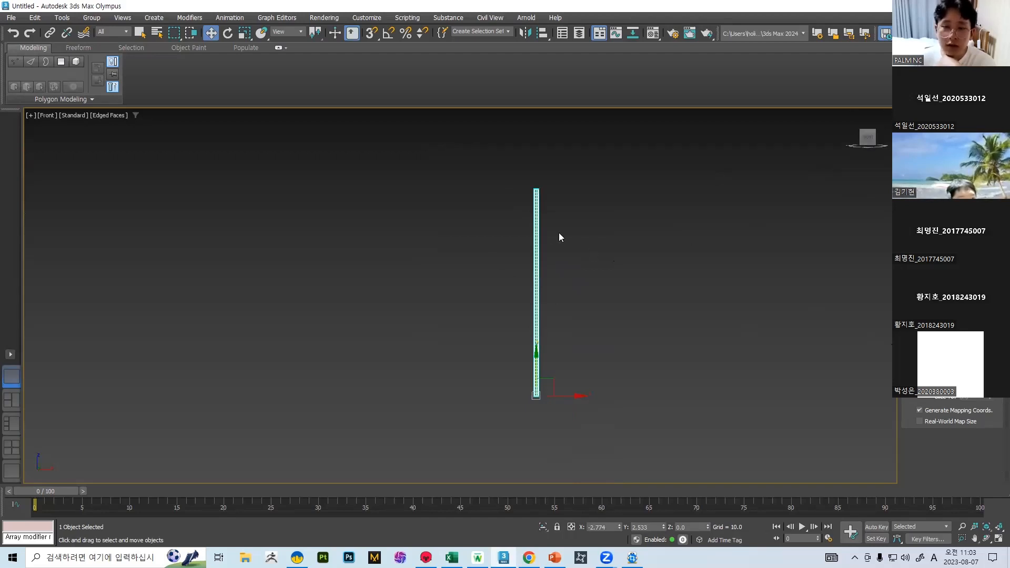
scroll(560, 235, up, 10)
middle_drag(608, 174, 557, 255)
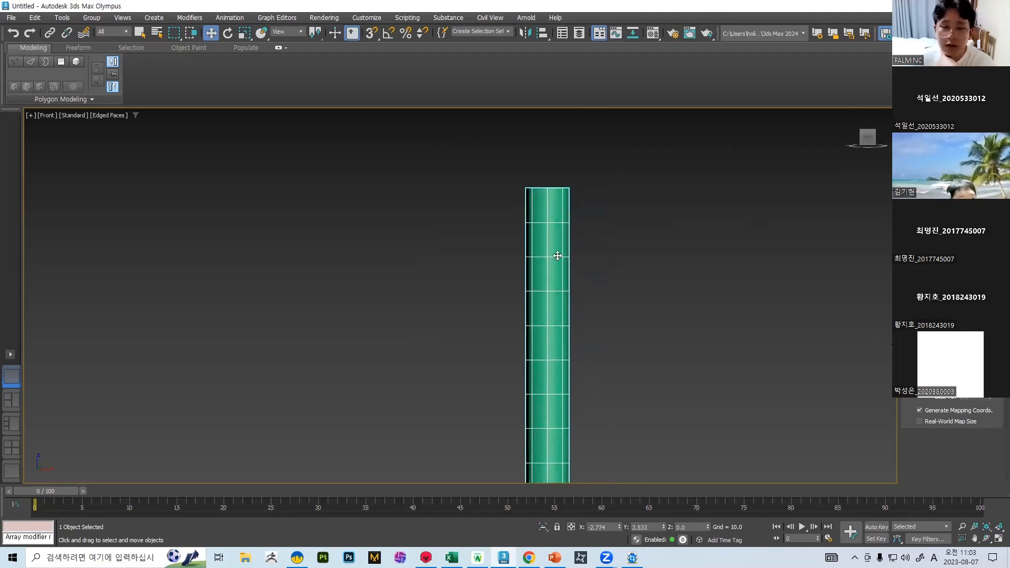
right_click(557, 255)
mouse_move(618, 386)
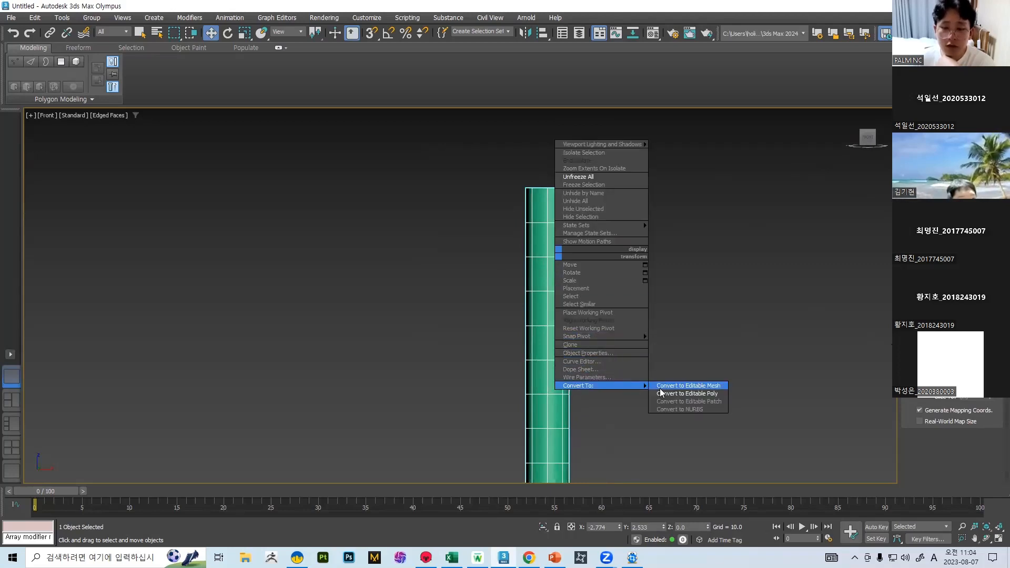
click(700, 393)
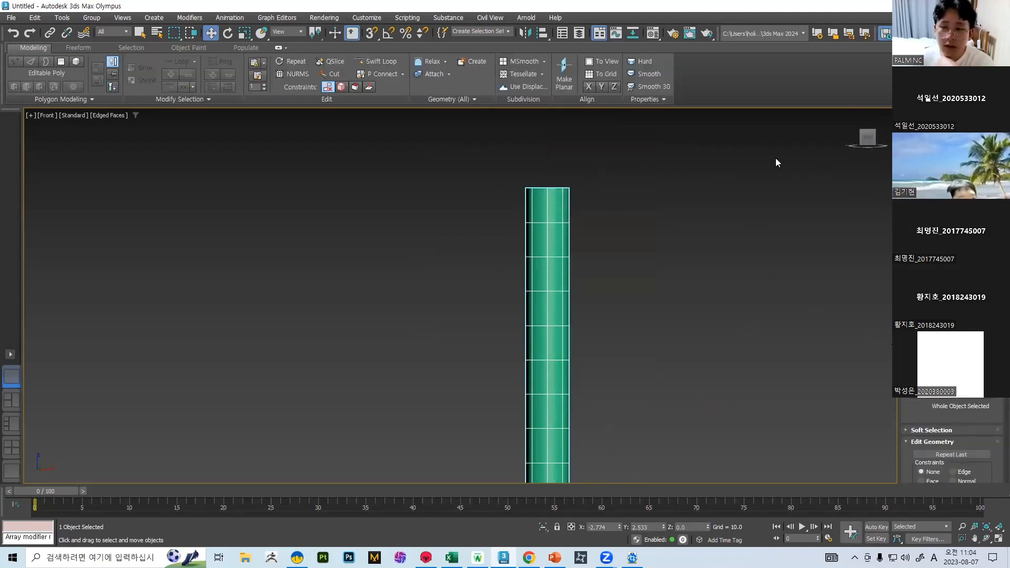
Step: Try applying a Bend modifier to the Editable Poly shaft and undo it
scroll(947, 446, down, 4)
scroll(947, 446, up, 4)
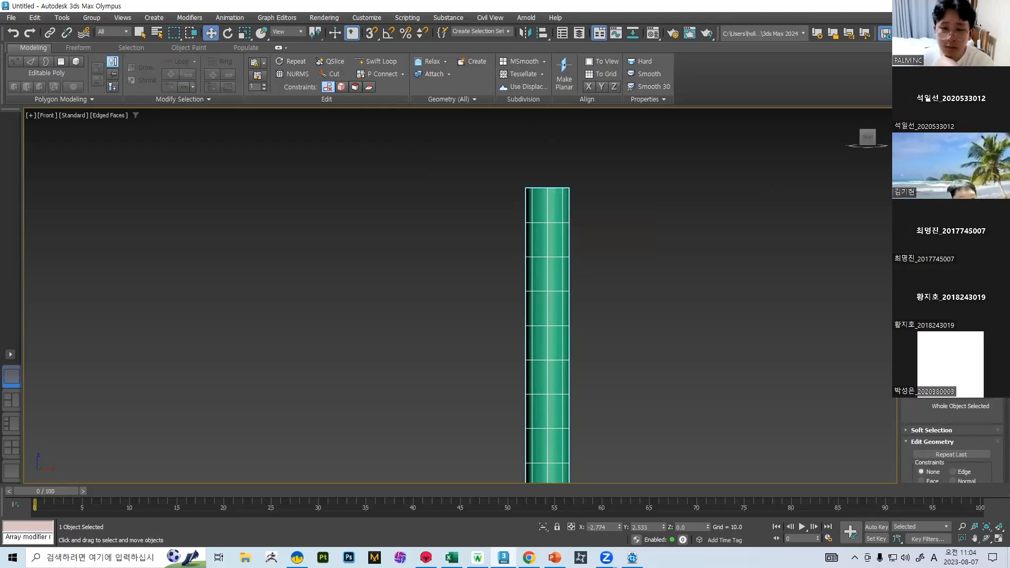
click(951, 144)
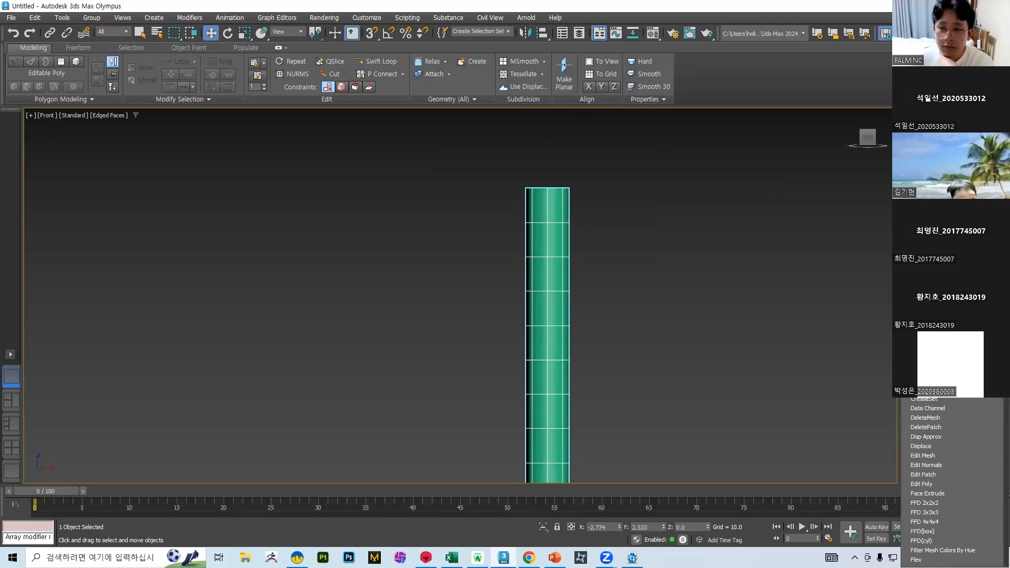
click(951, 145)
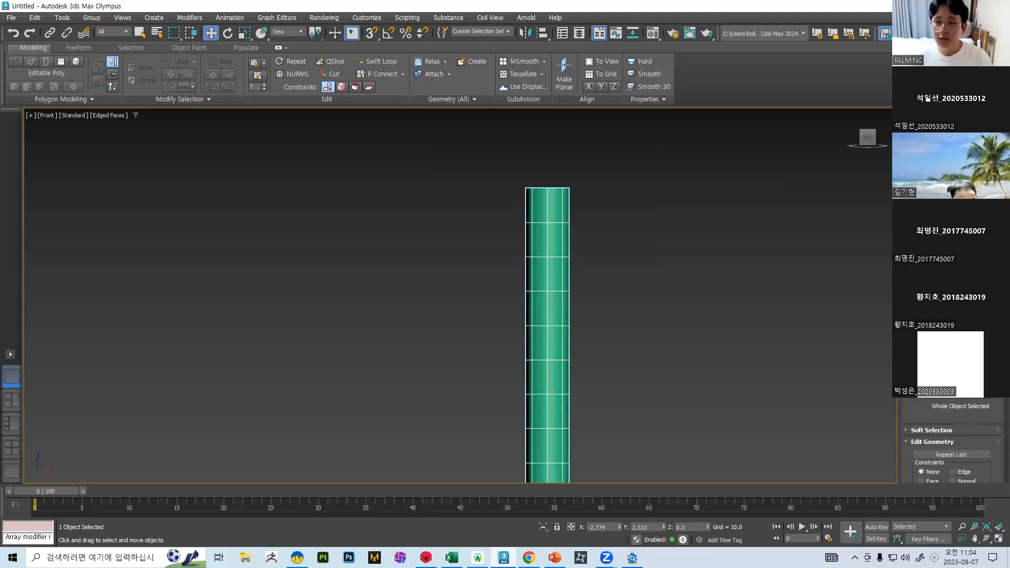
click(952, 144)
click(952, 144)
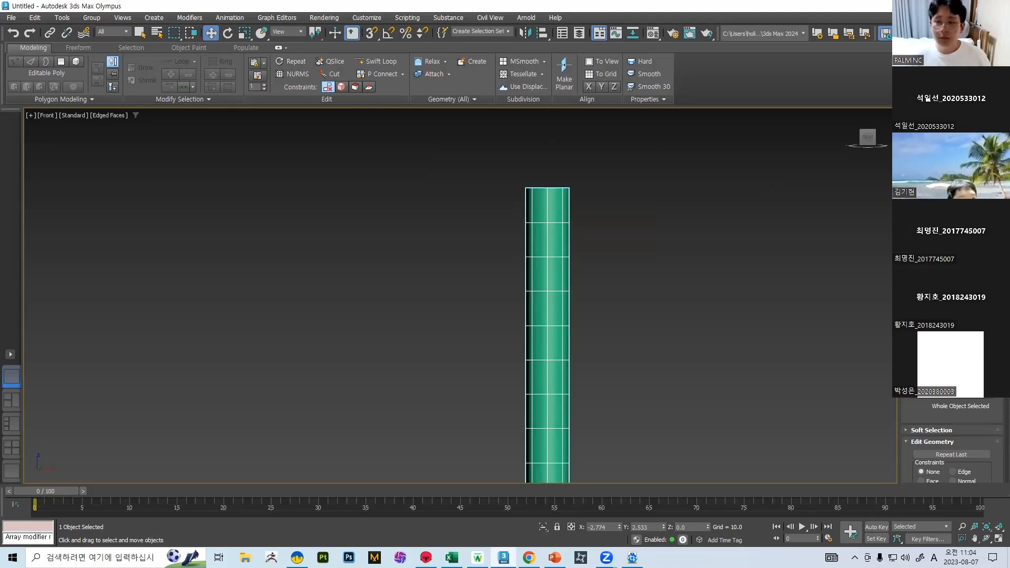
key(Return)
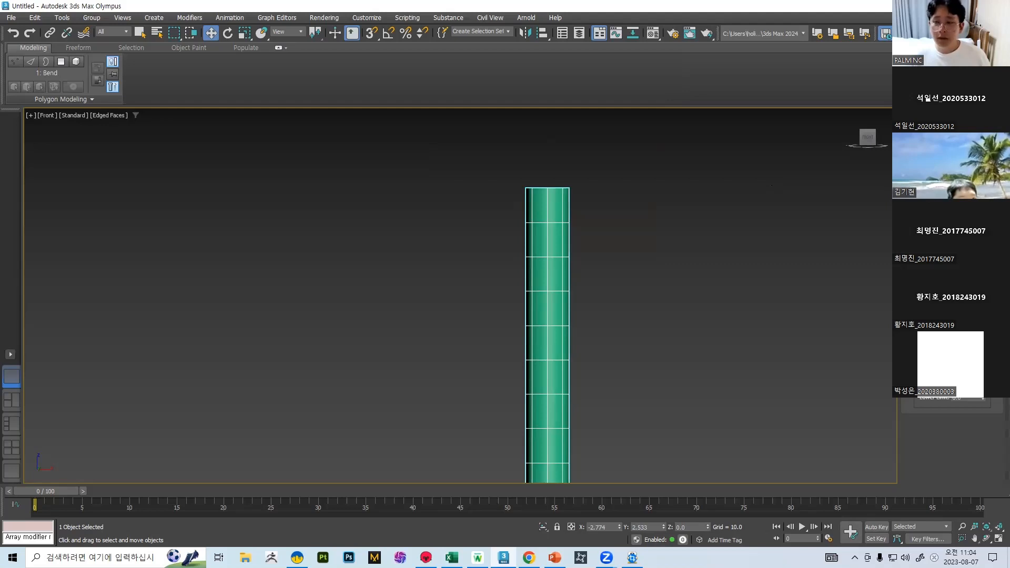
key(ctrl+z)
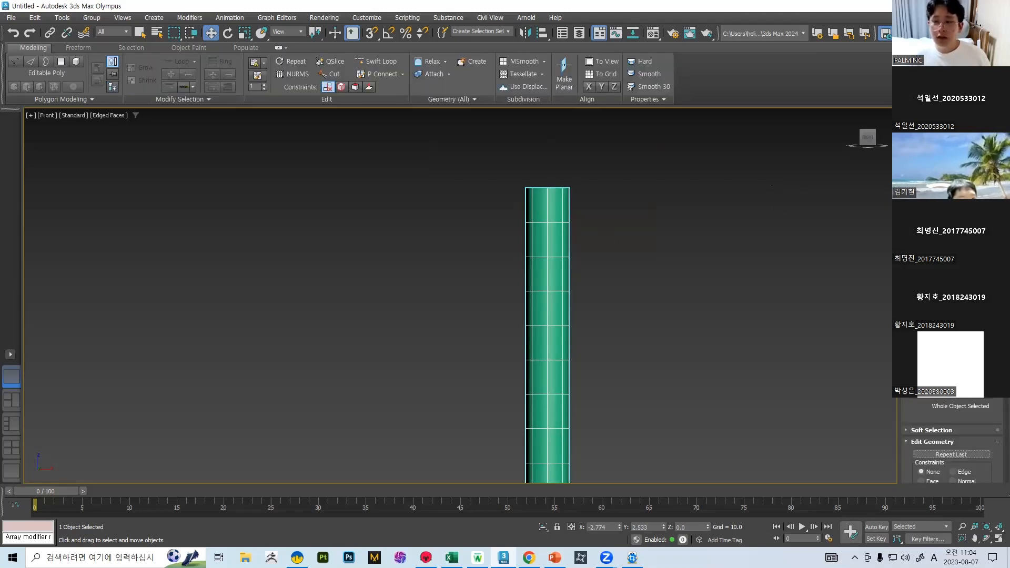
Step: Add a Bend modifier and an FFD 4x4x4 modifier above it to the shaft, and return to the Bend settings
click(951, 141)
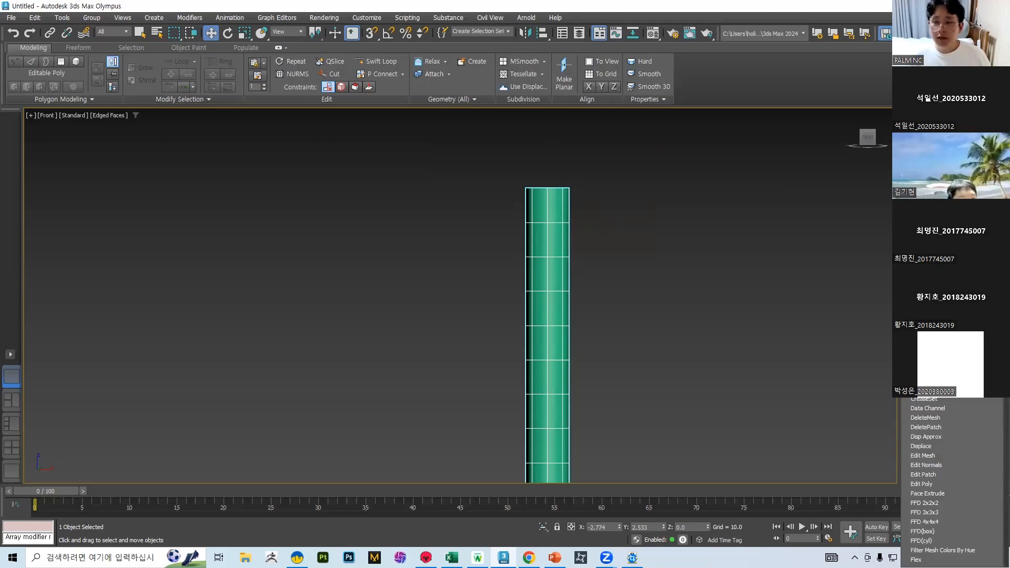
click(918, 342)
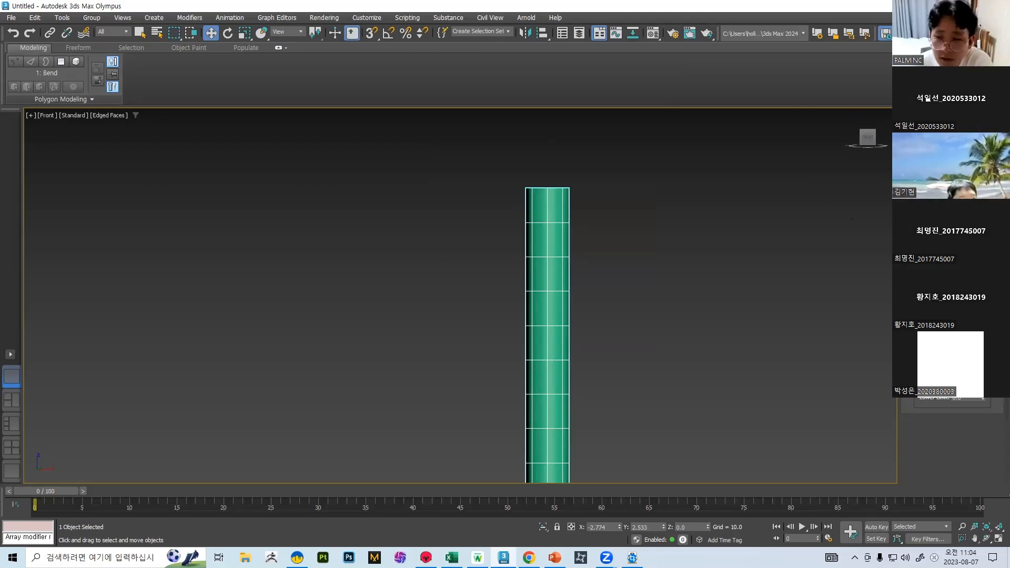
click(951, 139)
scroll(951, 210, down, 2)
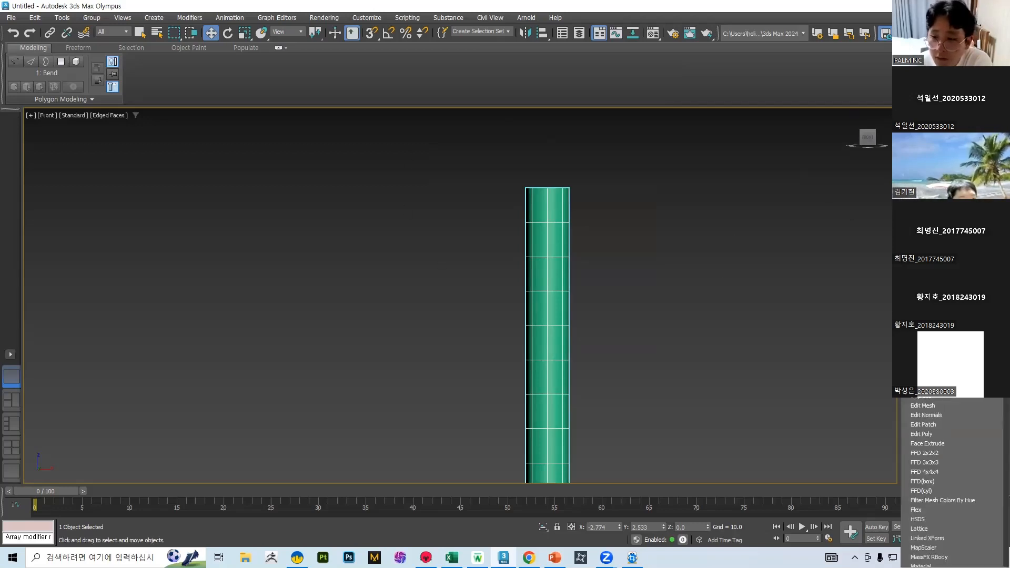
scroll(951, 484, down, 2)
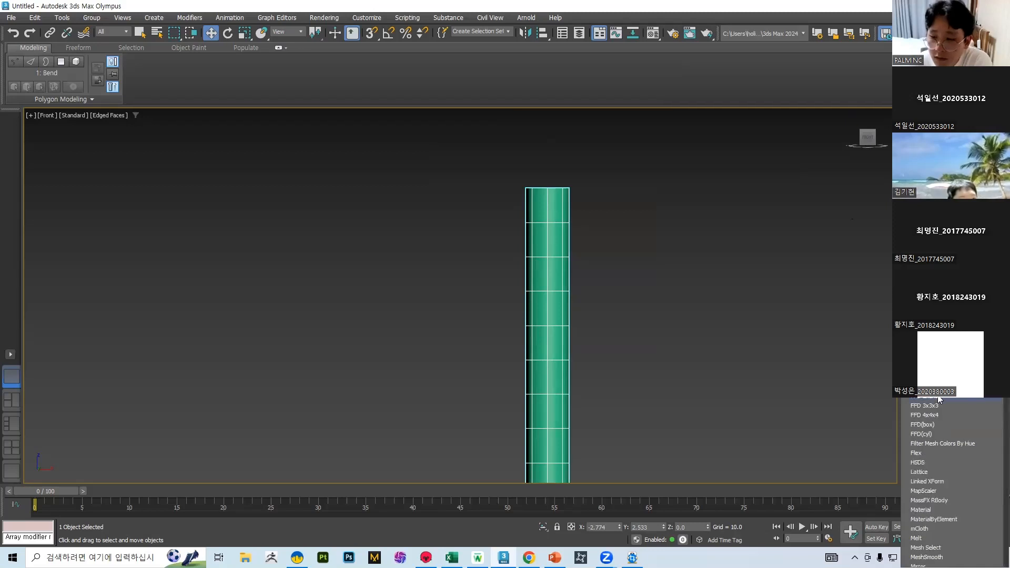
click(931, 416)
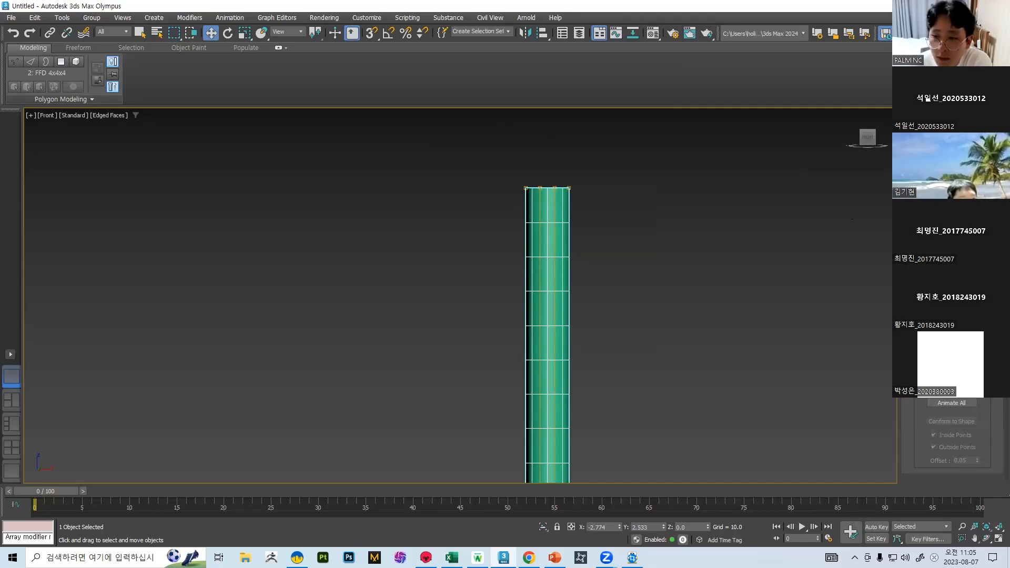
click(942, 176)
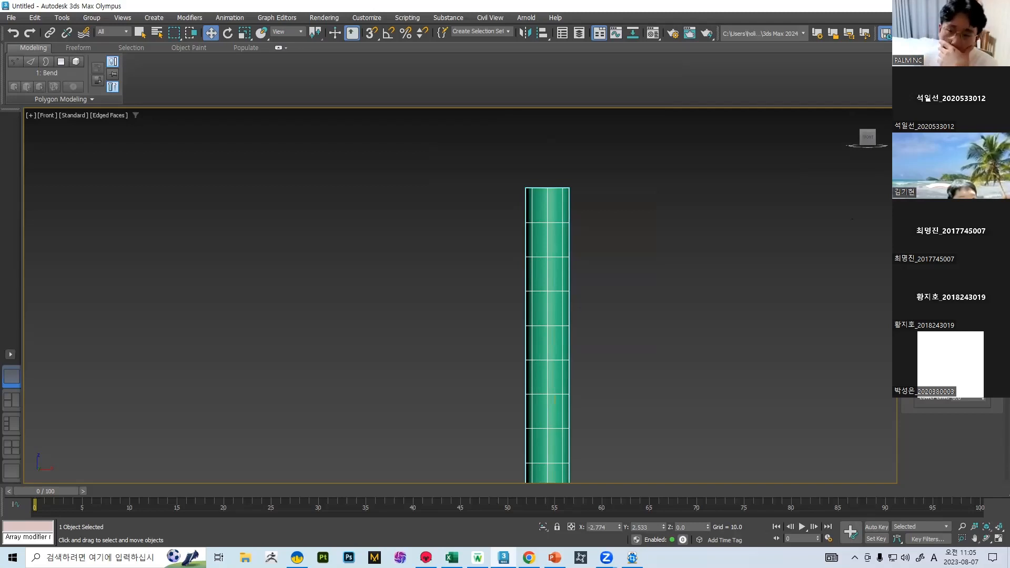
Step: Raise the Bend angle so the whole shaft curves into about a quarter circle
middle_drag(771, 260, 672, 244)
scroll(710, 233, down, 5)
scroll(661, 279, up, 4)
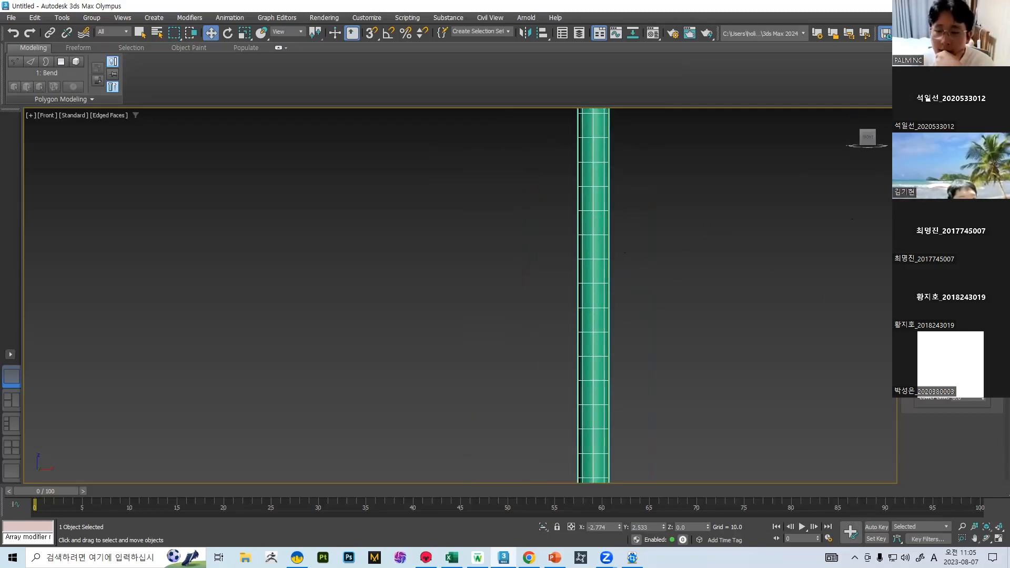
drag(983, 315, 983, 174)
scroll(672, 255, down, 5)
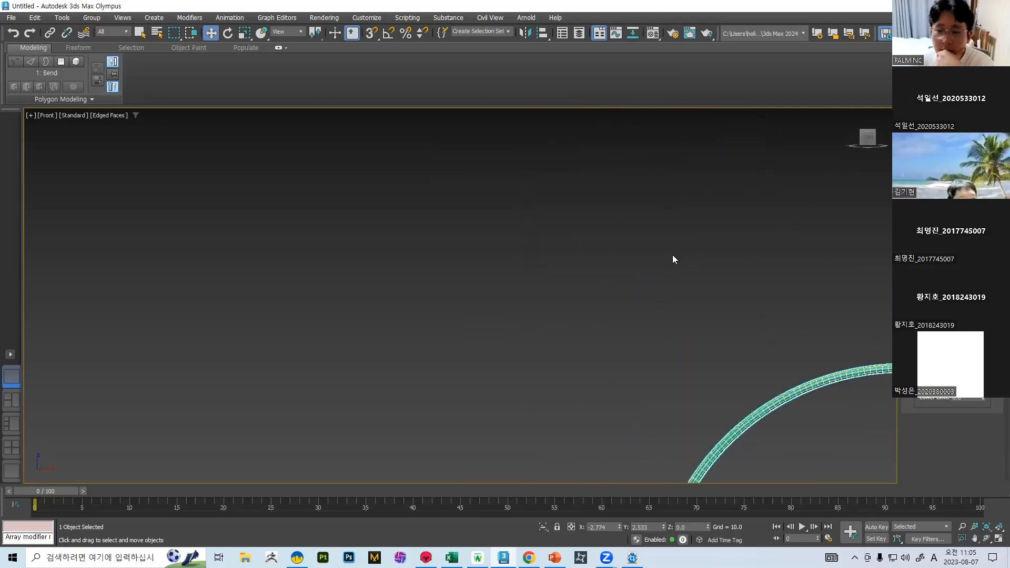
scroll(679, 263, down, 5)
scroll(744, 323, up, 5)
middle_drag(761, 327, 689, 216)
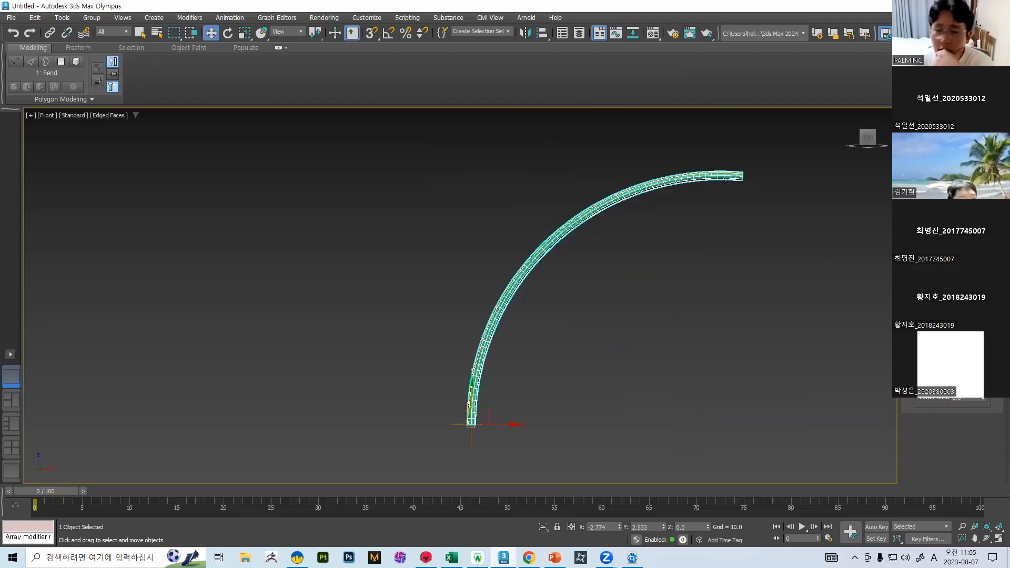
Step: Increase the Bend angle to curl the shaft into an open ring, and examine the bend gizmo at its base
drag(983, 315, 788, 102)
middle_drag(526, 348, 482, 279)
scroll(482, 280, up, 3)
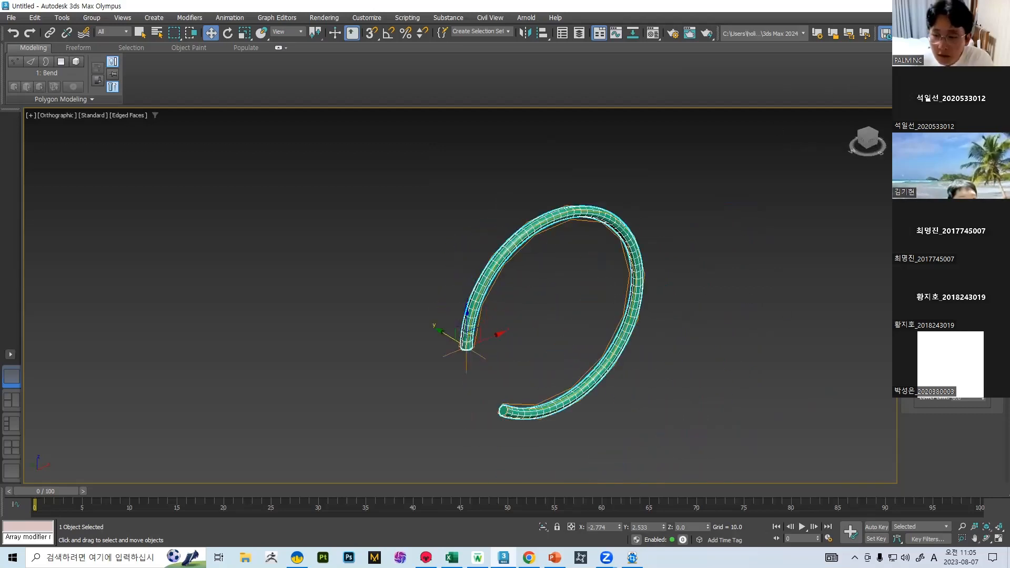
drag(983, 337, 998, 379)
scroll(463, 355, up, 8)
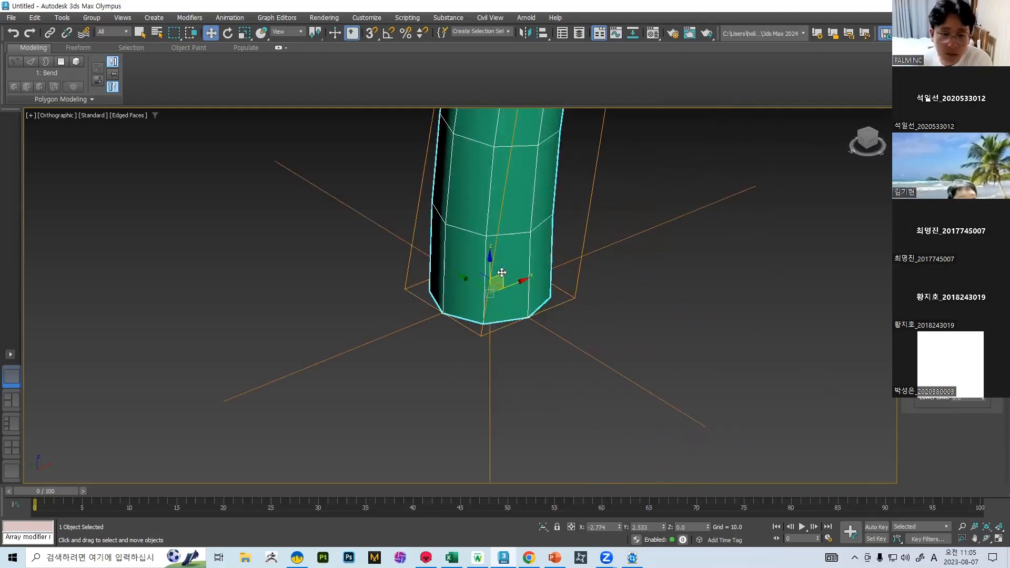
Step: Examine the bend gizmo at the shaft's base and follow the curve around the open ring to its free end
middle_drag(437, 301, 402, 349)
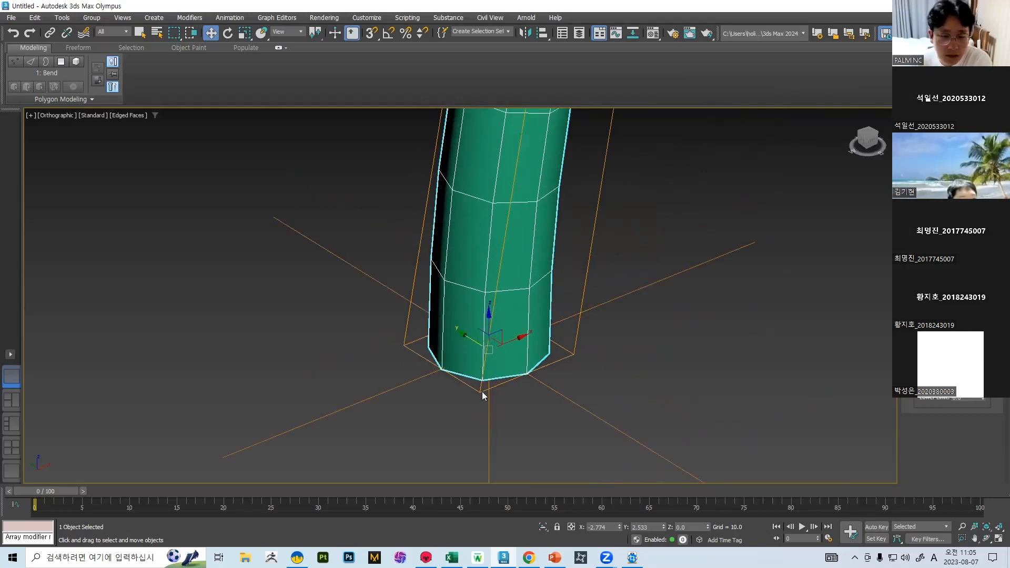
scroll(582, 377, down, 10)
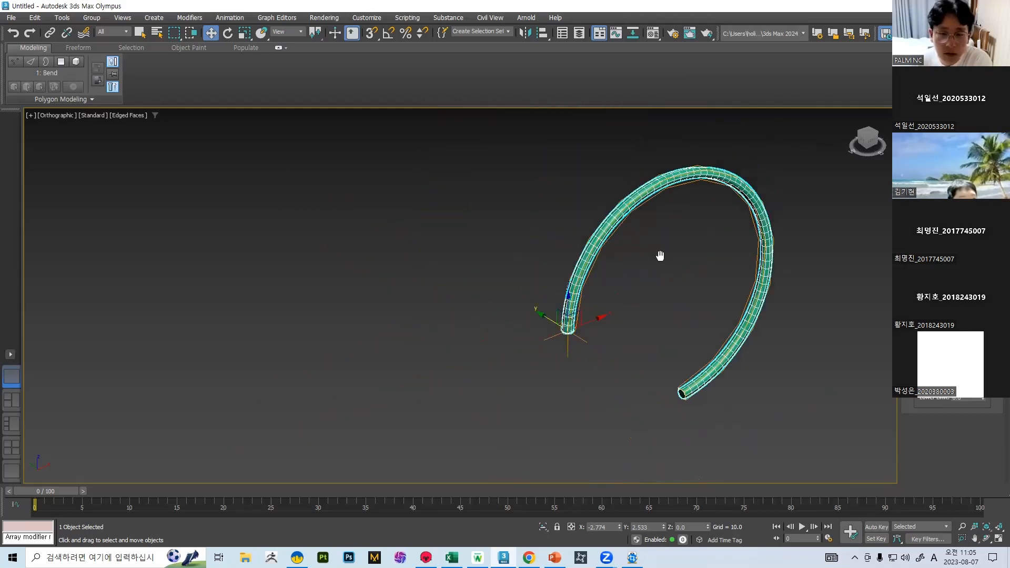
scroll(660, 255, up, 2)
scroll(649, 189, up, 4)
scroll(659, 246, down, 2)
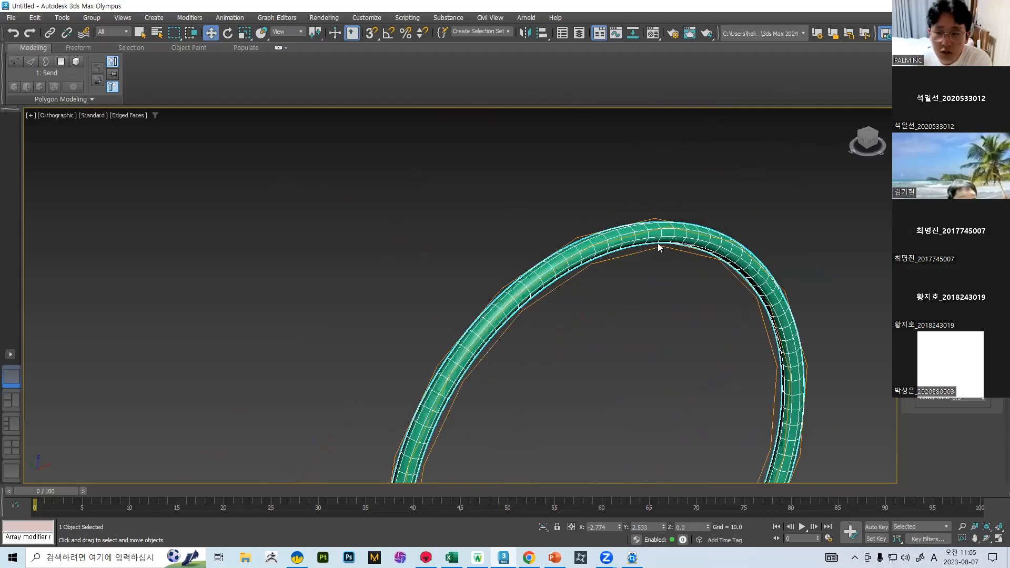
middle_drag(686, 407, 730, 257)
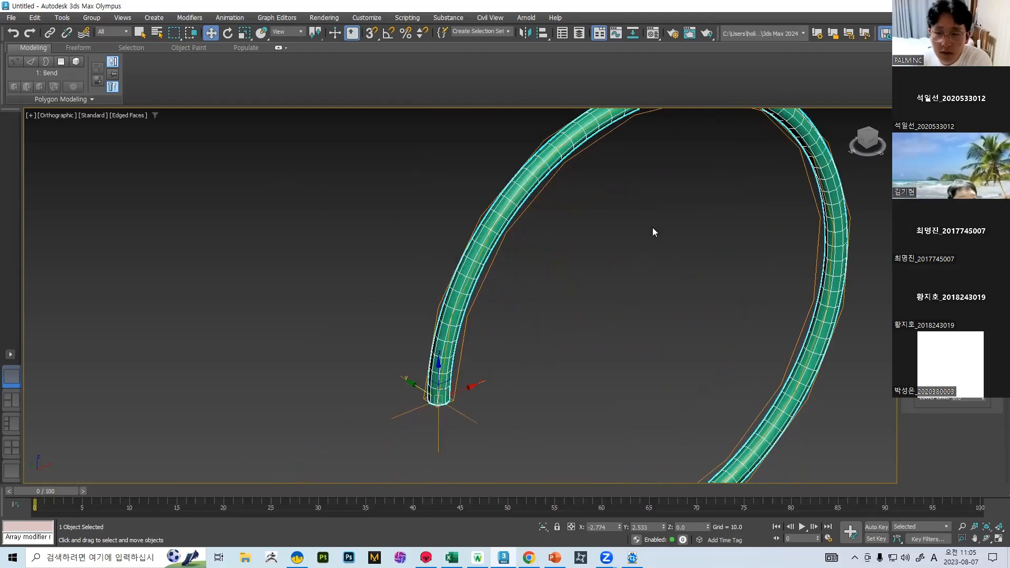
scroll(674, 267, down, 5)
scroll(749, 263, up, 4)
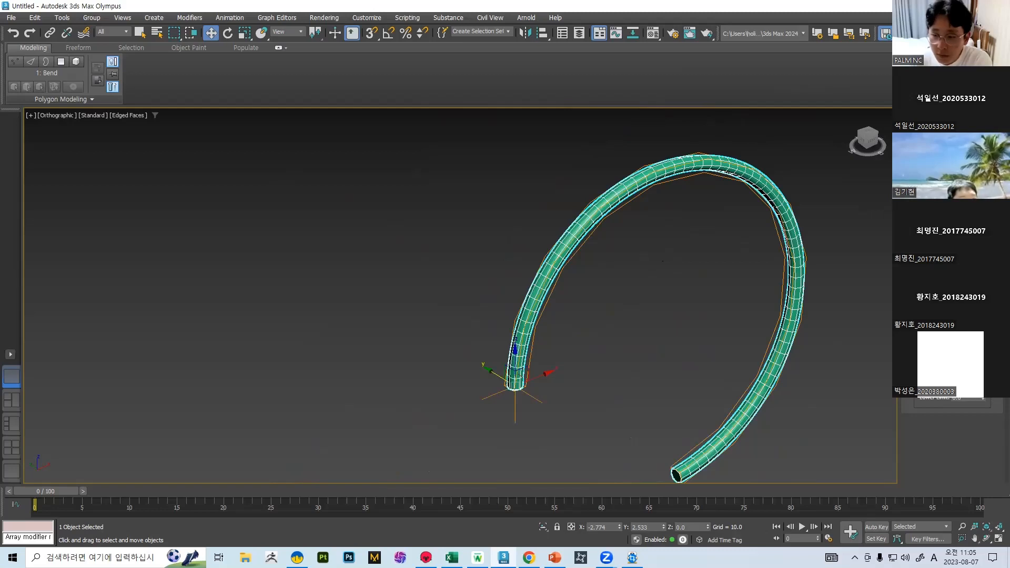
Step: Raise the Bend angle to close the shaft into a full ring, reduce it slightly, and inspect the seam at the base
key(Return)
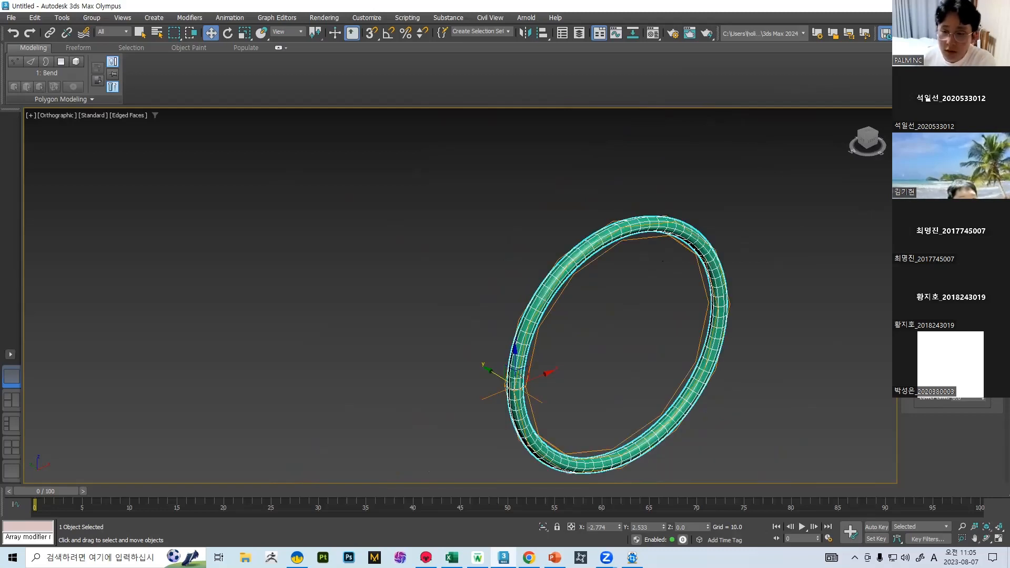
scroll(538, 361, up, 10)
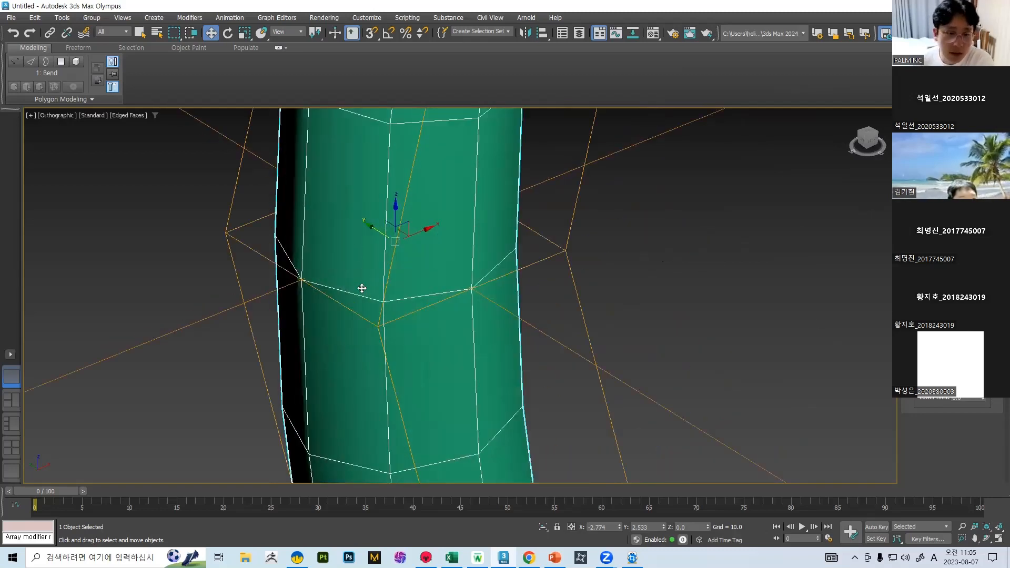
mouse_move(983, 316)
mouse_down()
mouse_move(983, 329)
mouse_move(983, 318)
mouse_up()
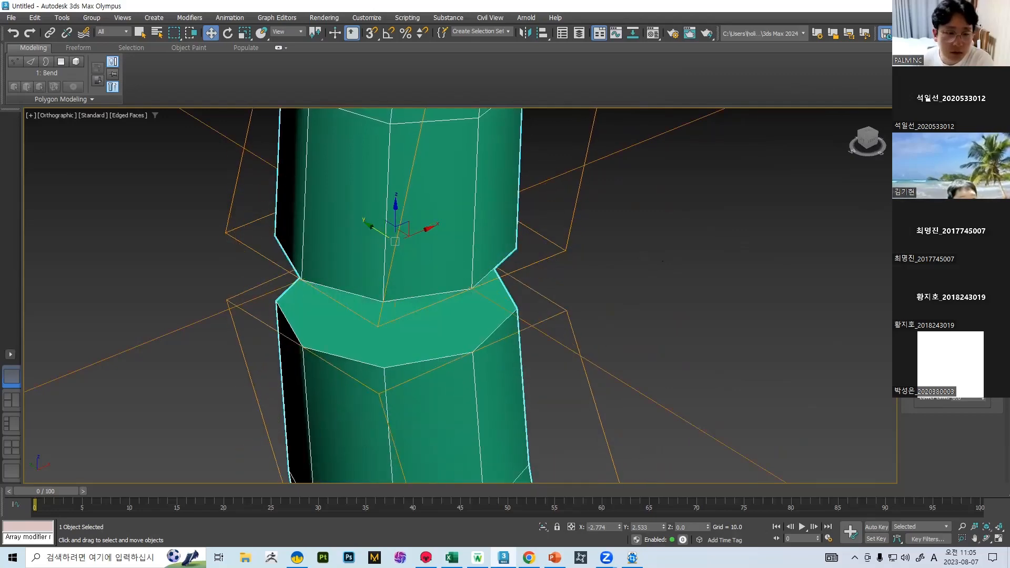
scroll(643, 242, down, 12)
scroll(666, 227, up, 6)
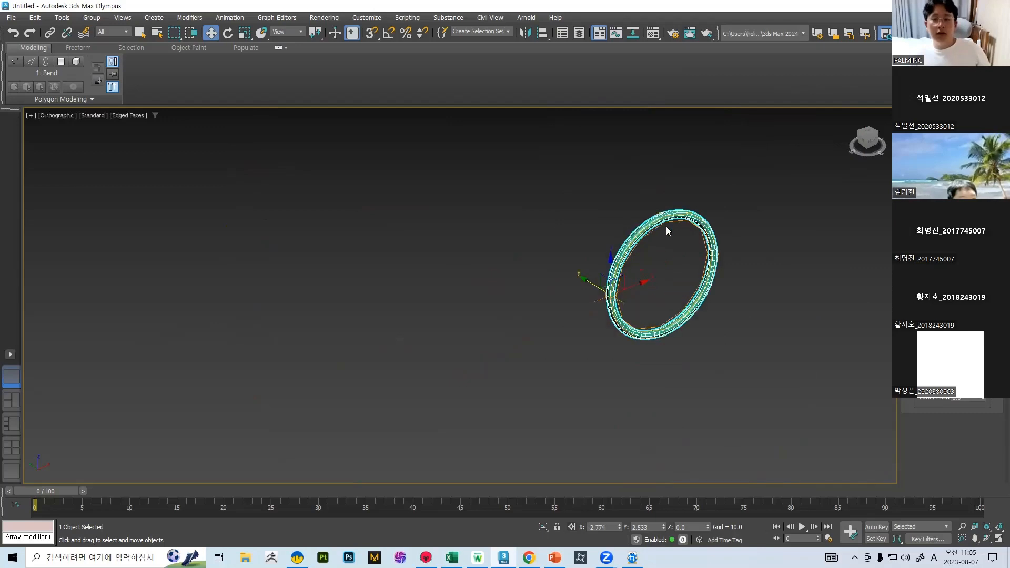
Step: Lower the Bend angle to open the ring to about three quarters of a circle, and show it in the Front view
drag(983, 316, 986, 397)
scroll(556, 328, up, 3)
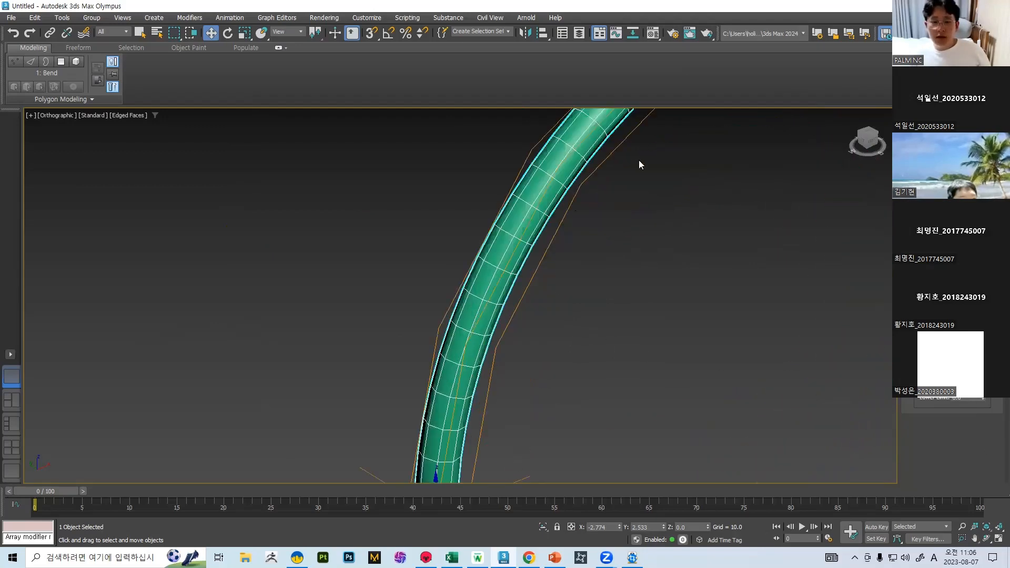
scroll(606, 210, down, 5)
mouse_move(607, 210)
alt+middle_down()
mouse_move(661, 239)
mouse_move(609, 216)
alt+middle_up()
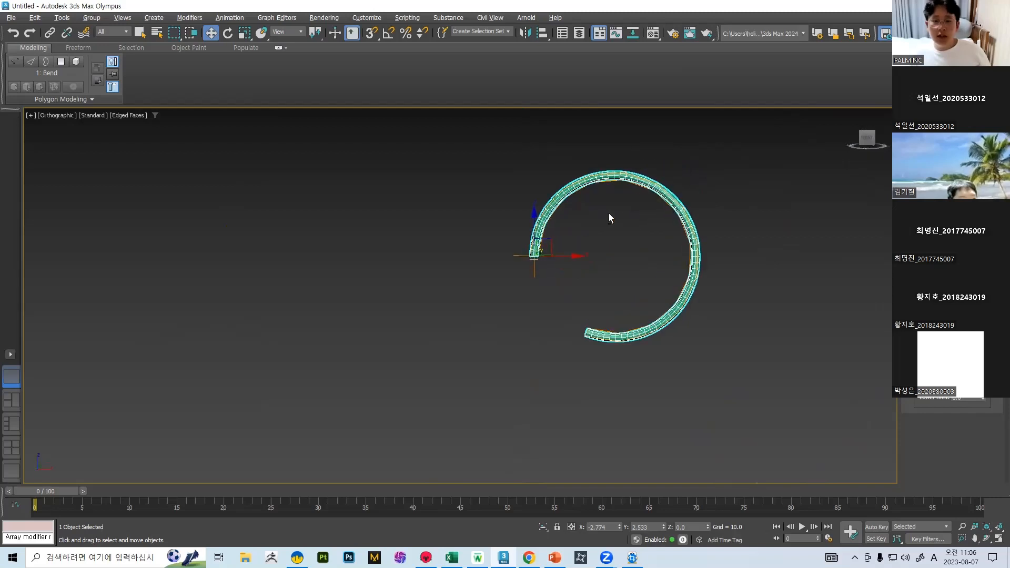
click(857, 144)
scroll(552, 237, up, 3)
scroll(568, 240, down, 3)
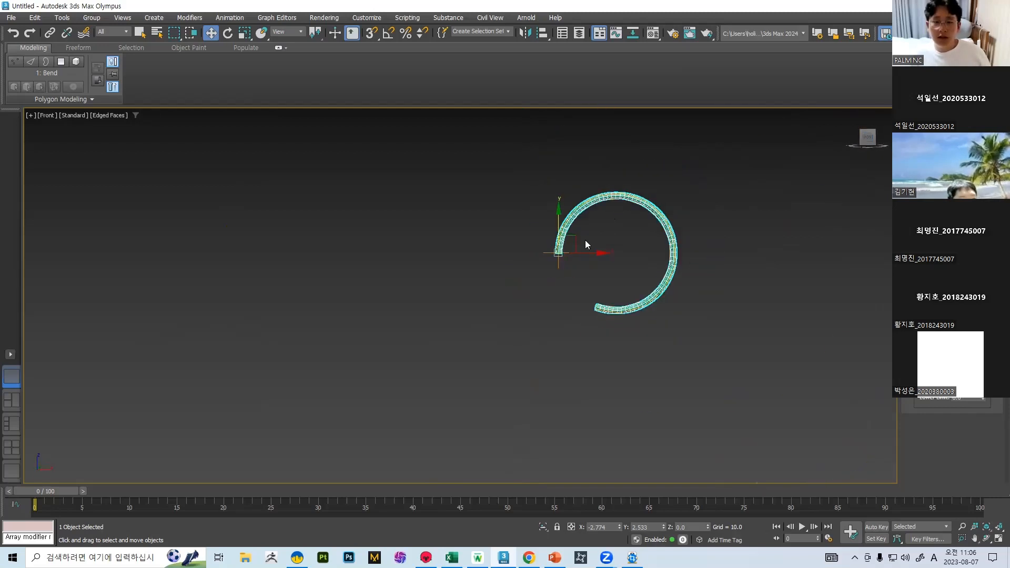
Step: Inspect the ring's base in the Front view and compare the shape with the cane reference slide in PowerPoint, returning to 3ds Max
middle_drag(585, 240, 561, 272)
scroll(593, 282, up, 6)
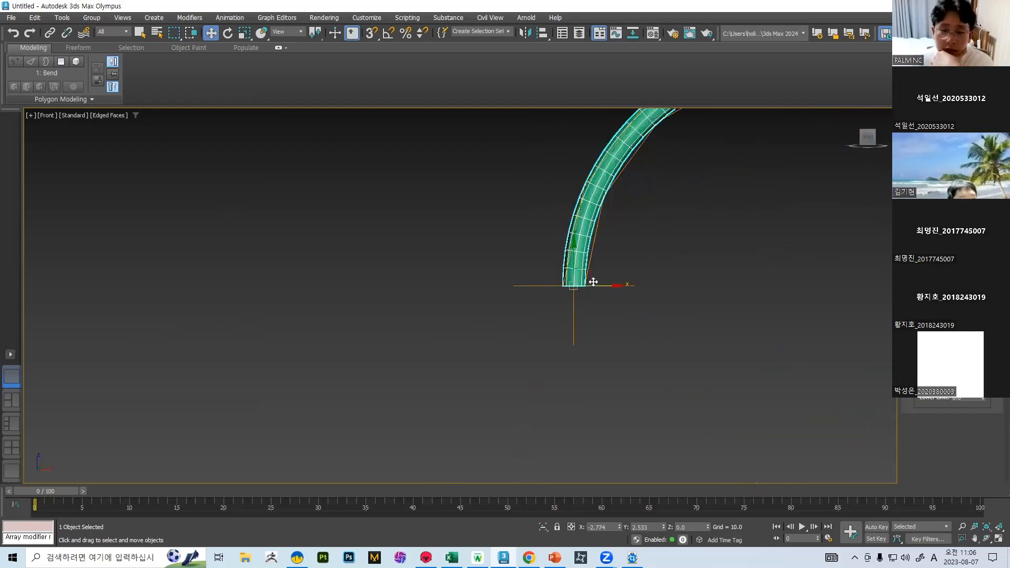
scroll(594, 282, down, 6)
middle_drag(591, 203, 565, 336)
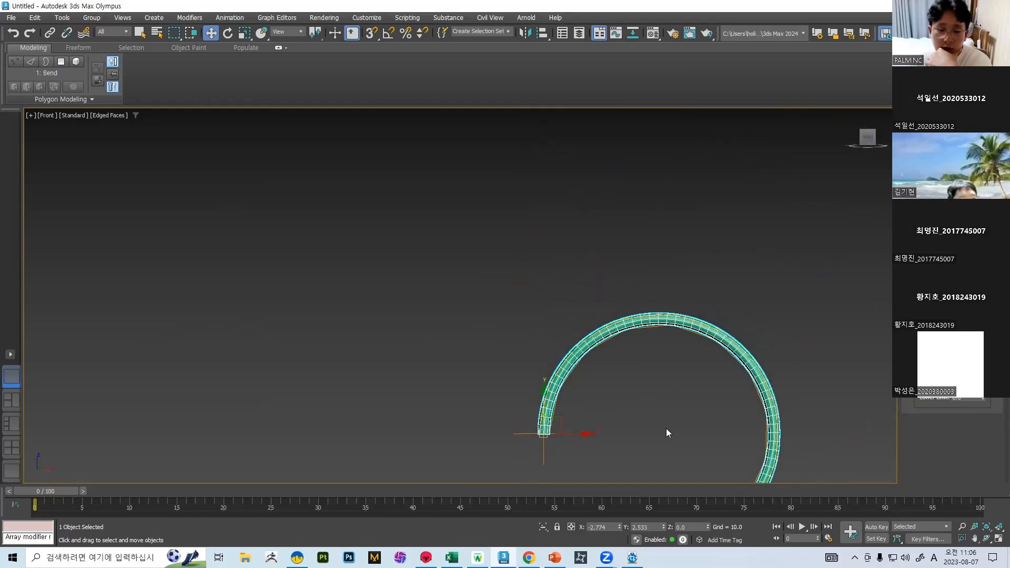
click(555, 558)
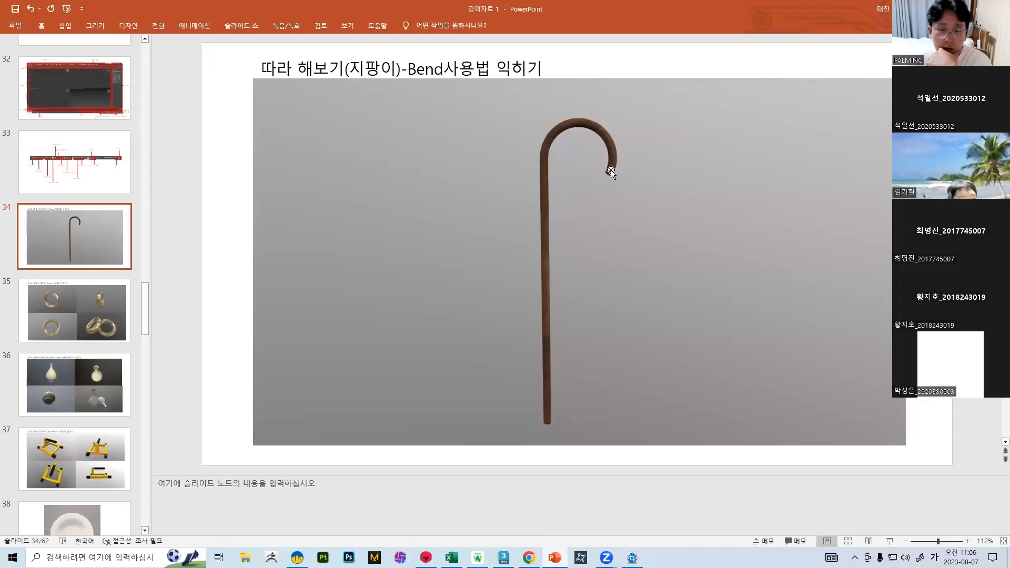
click(504, 557)
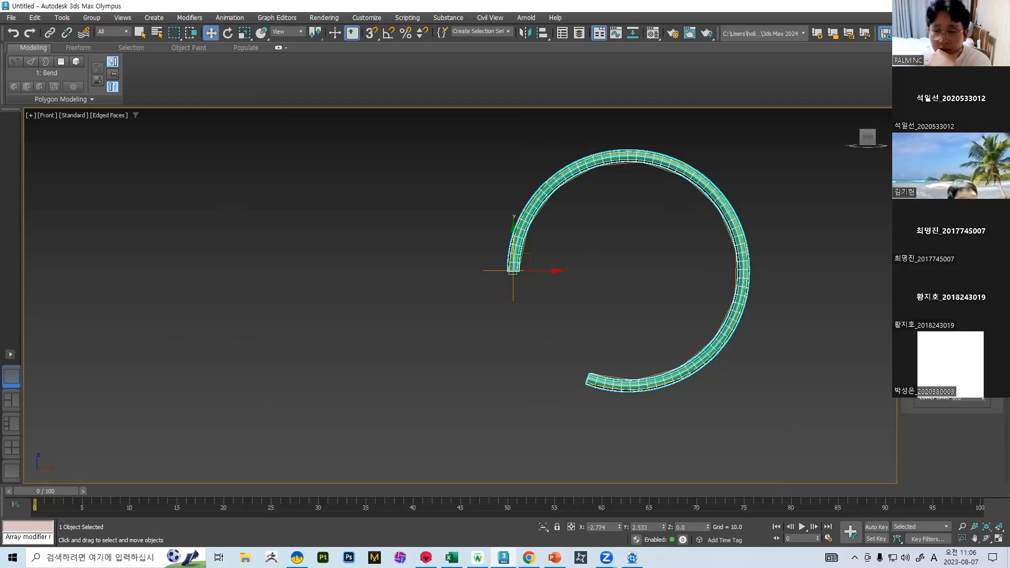
Step: Enable the Bend's Limit Effect and raise the Upper Limit until the shaft forms a wide loop with a straight tail
click(923, 377)
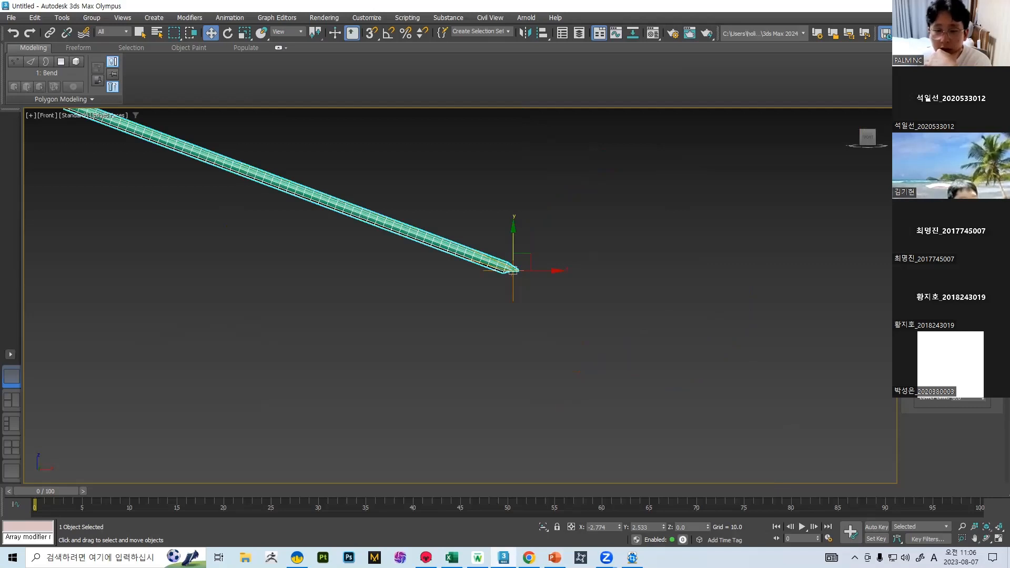
drag(983, 388, 662, 55)
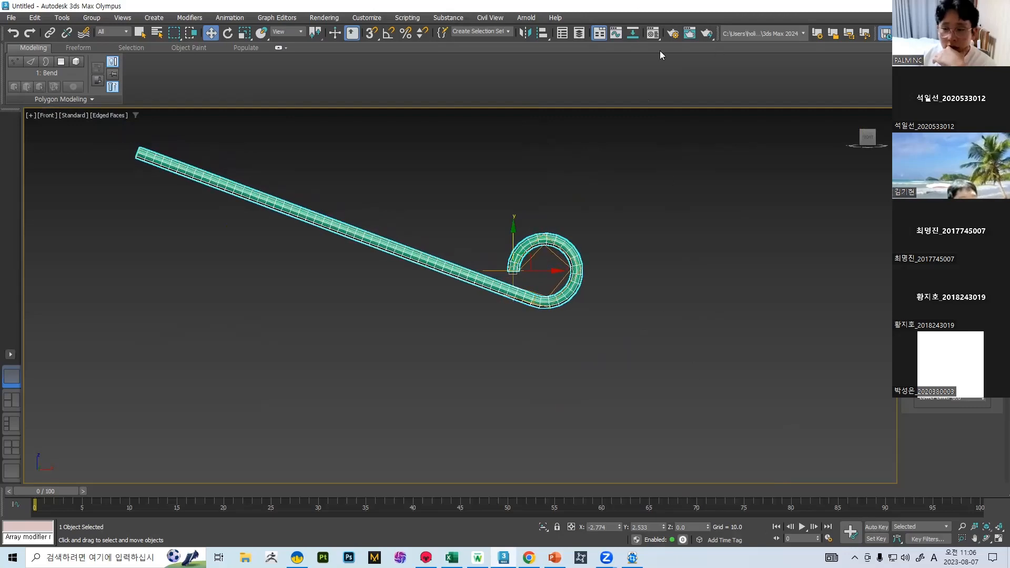
drag(983, 387, 983, 287)
Step: Examine the transition between the curved loop and the straight tail, including the bend gizmo and the segments along the shaft
scroll(541, 331, up, 8)
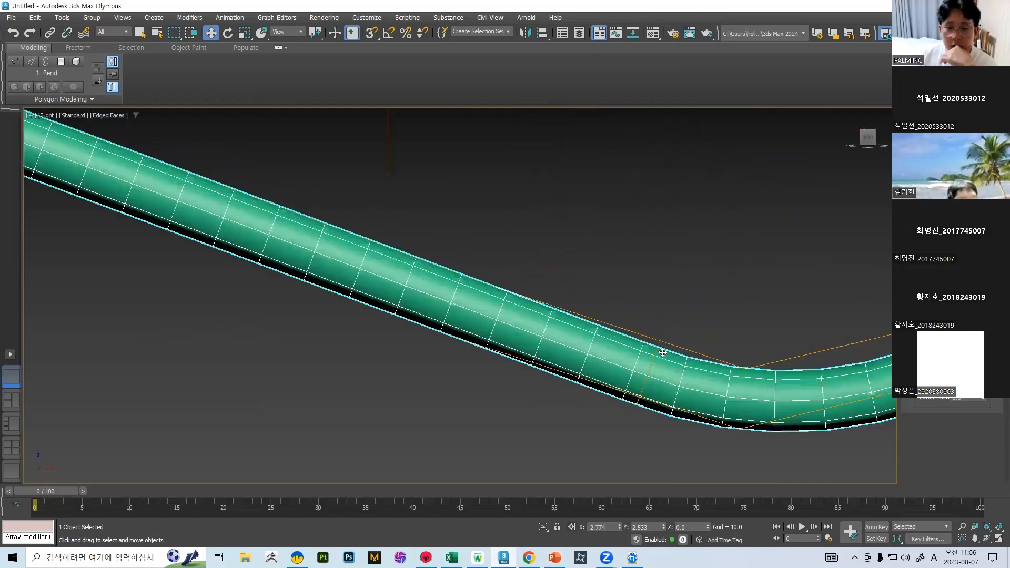
scroll(514, 293, up, 3)
scroll(447, 348, down, 4)
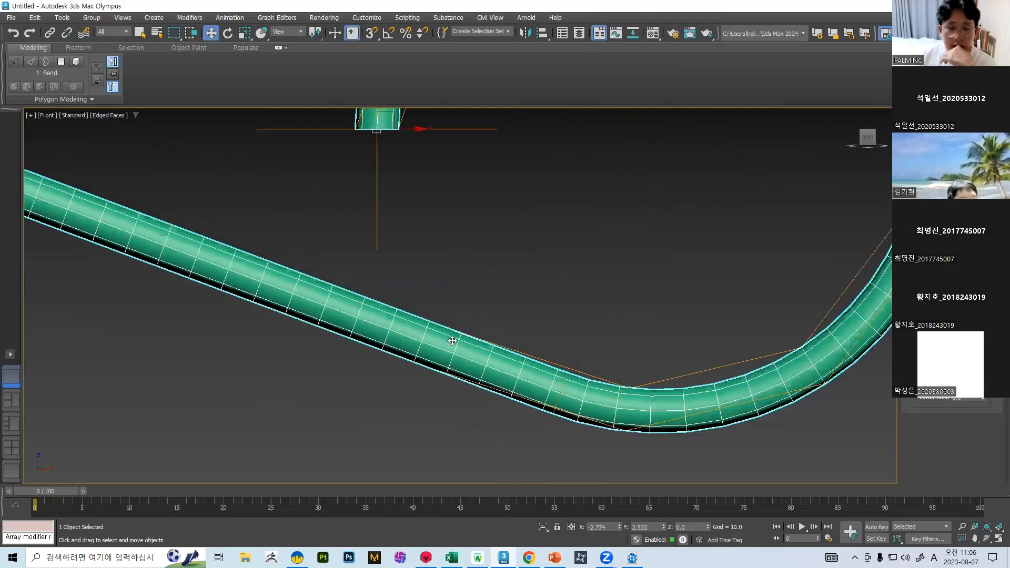
scroll(384, 315, down, 5)
scroll(400, 336, up, 8)
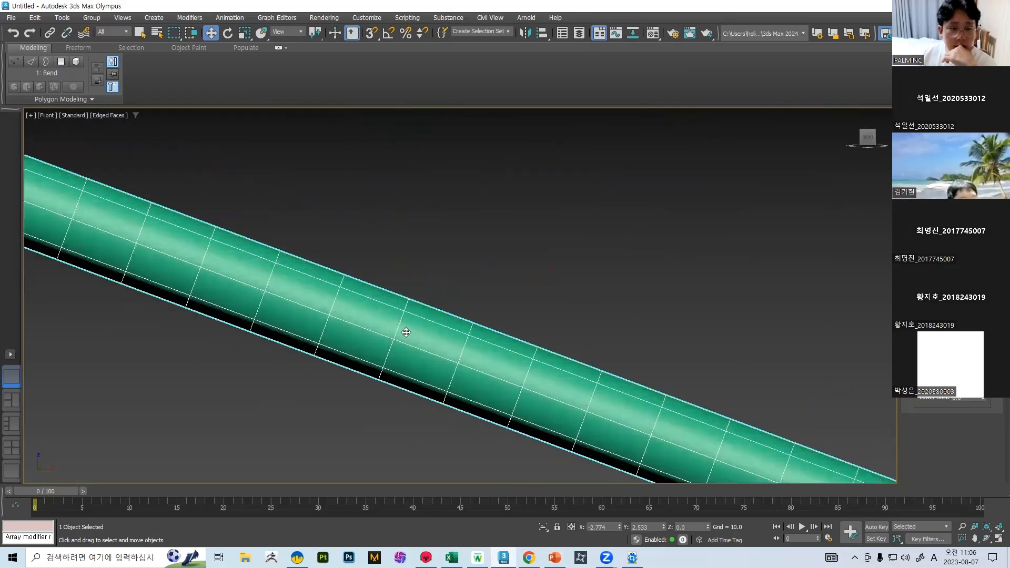
scroll(407, 333, down, 8)
middle_drag(778, 356, 507, 333)
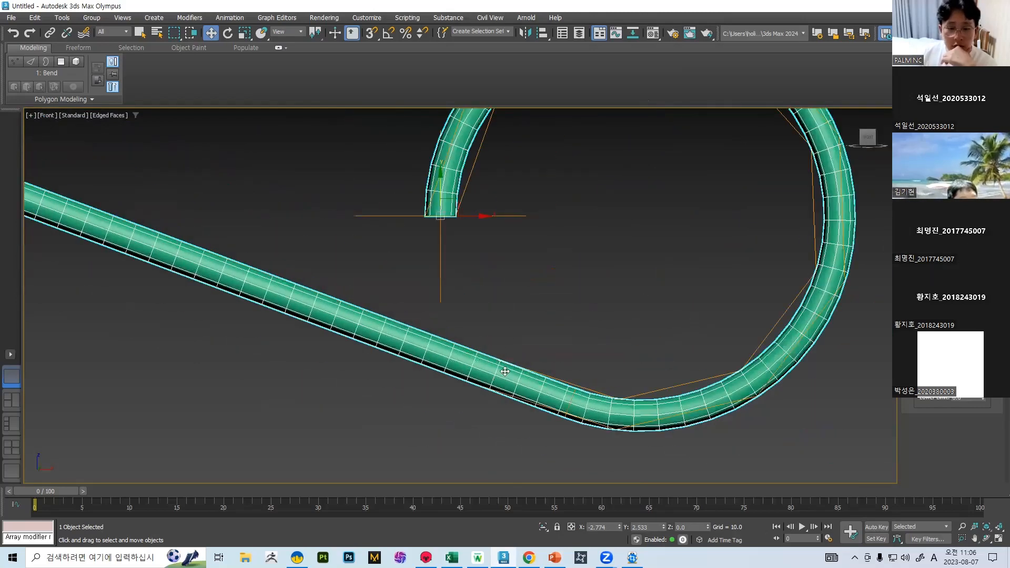
middle_drag(303, 255, 392, 296)
scroll(379, 297, down, 3)
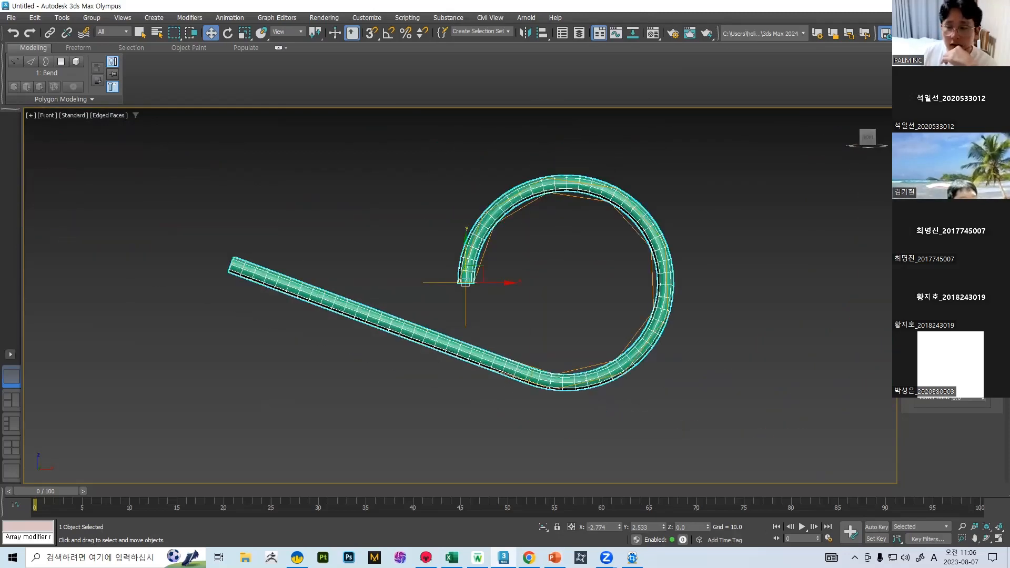
scroll(479, 366, up, 3)
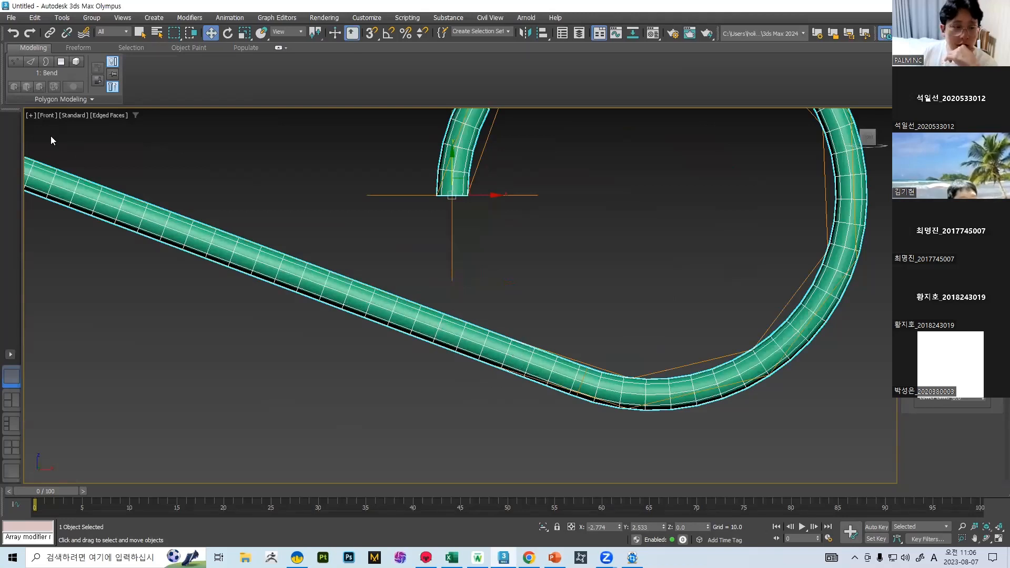
middle_drag(130, 191, 296, 260)
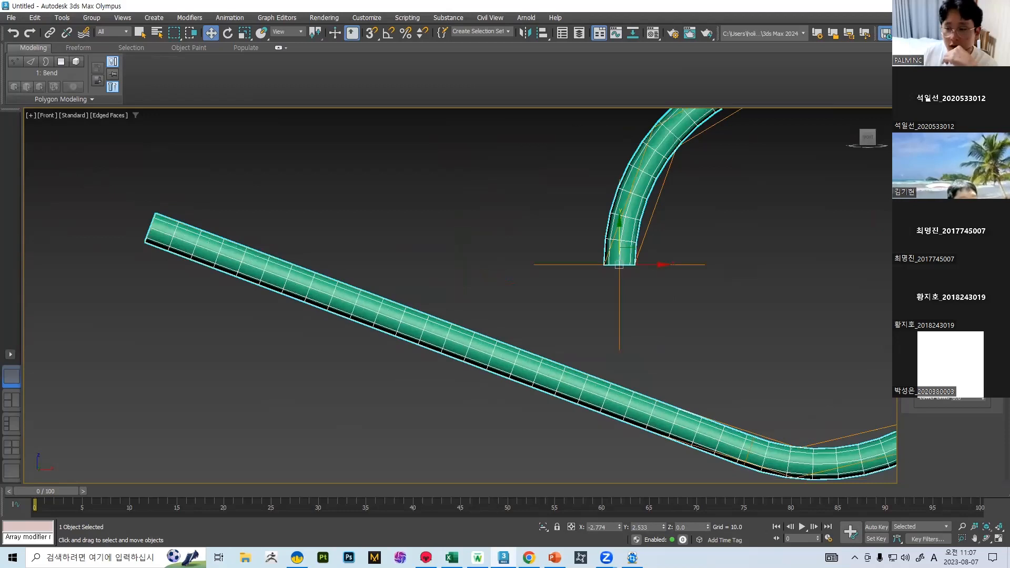
Step: Reset the Bend's Upper Limit to zero and raise it again until a small loop forms at the shaft's base
right_click(983, 387)
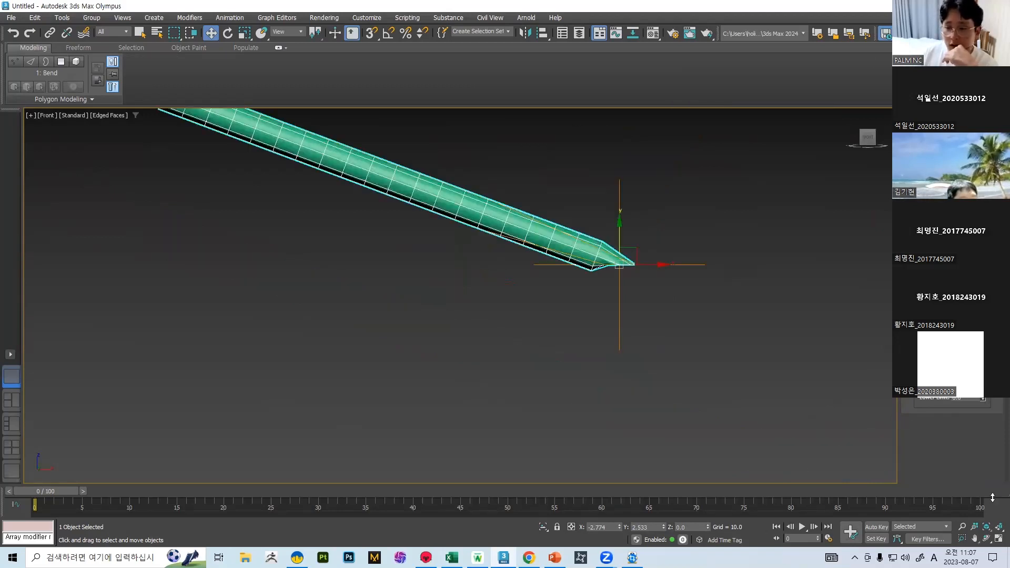
drag(983, 387, 961, 463)
right_click(961, 463)
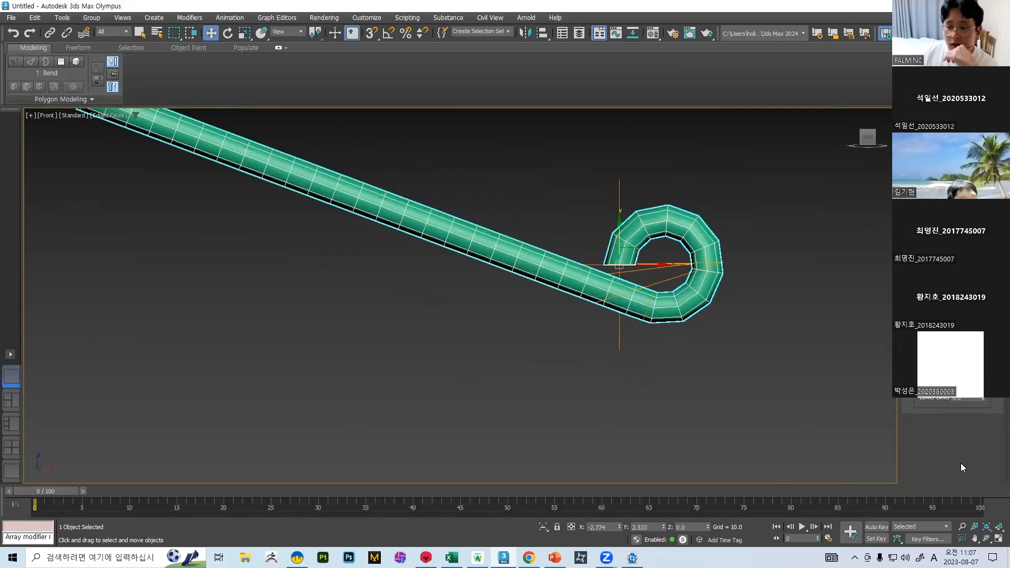
Step: Try moving the Bend's Lower Limit away from zero and inspect its effect along the shaft
drag(985, 399, 479, 221)
drag(586, 17, 514, 424)
scroll(706, 199, down, 8)
scroll(689, 397, up, 5)
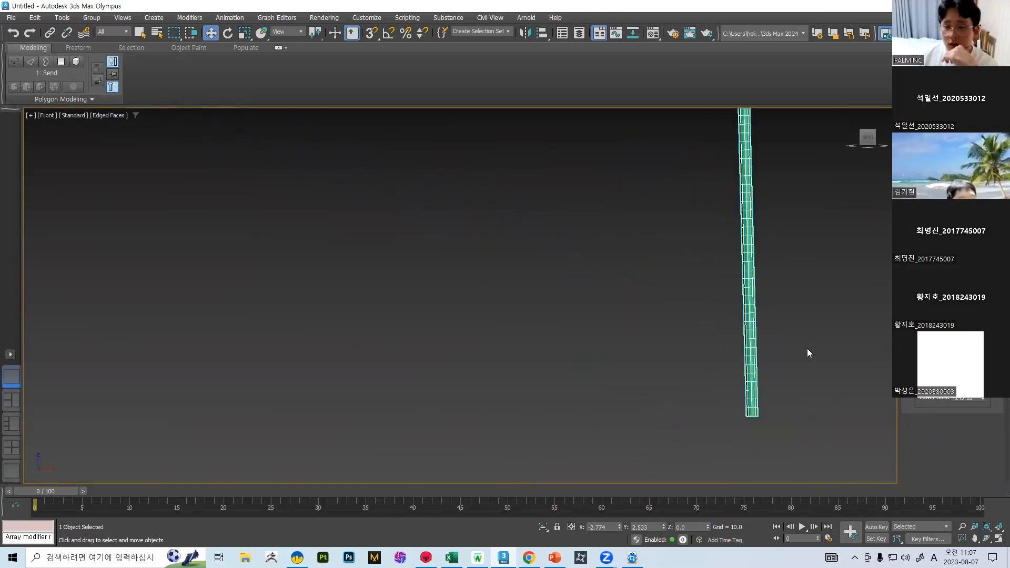
middle_drag(617, 138, 586, 308)
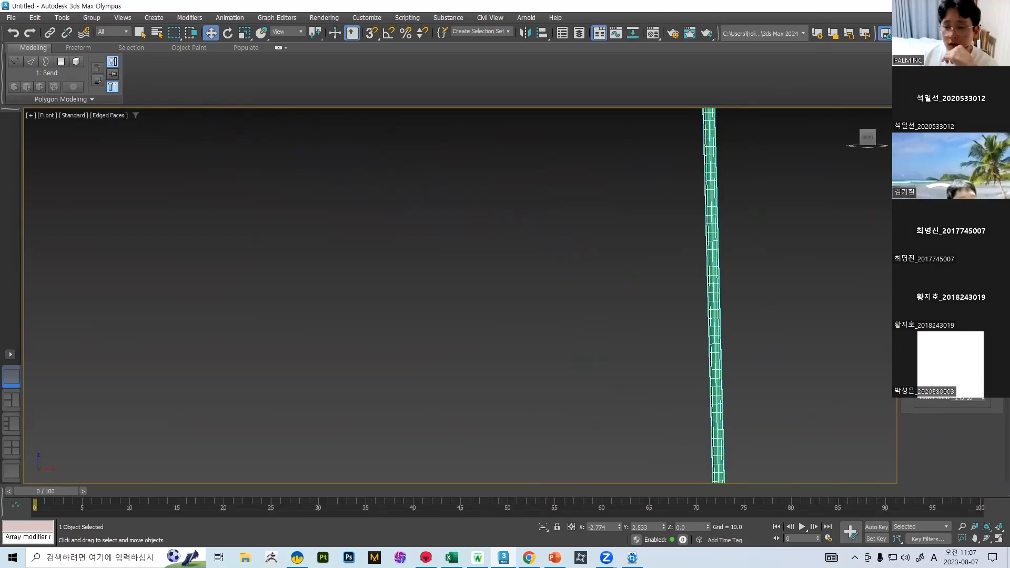
Step: Turn the Bend's Limit Effect off and on again, and raise the Upper Limit to form a small tight loop at the base
click(922, 375)
scroll(809, 268, down, 4)
middle_drag(772, 158, 715, 268)
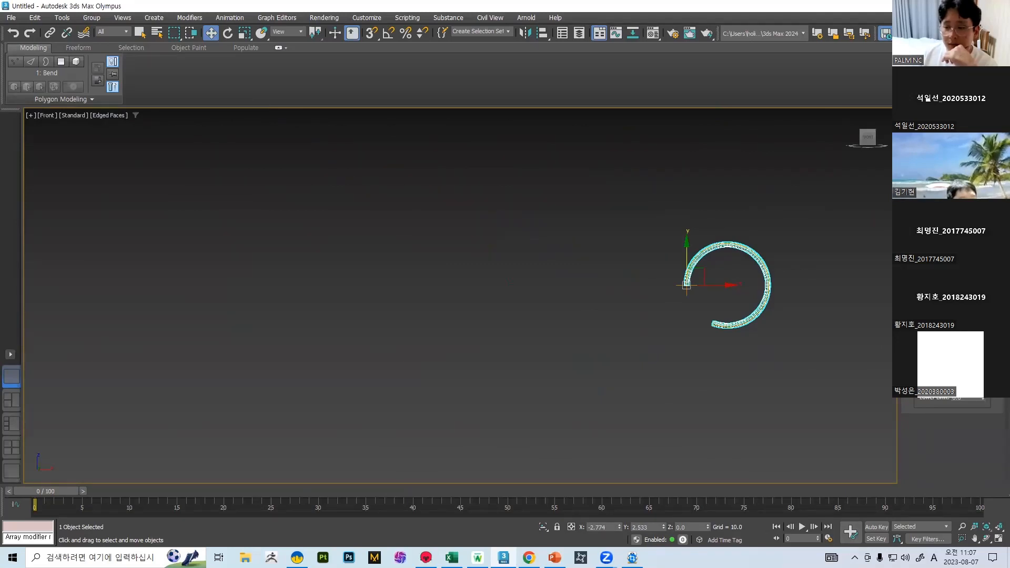
right_click(956, 387)
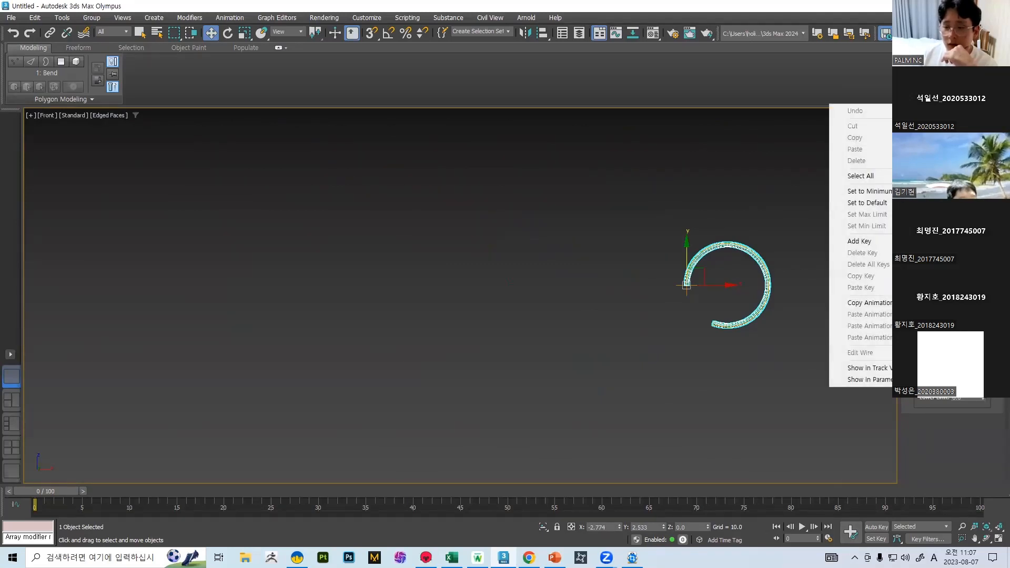
click(921, 375)
click(922, 374)
drag(983, 388, 810, 31)
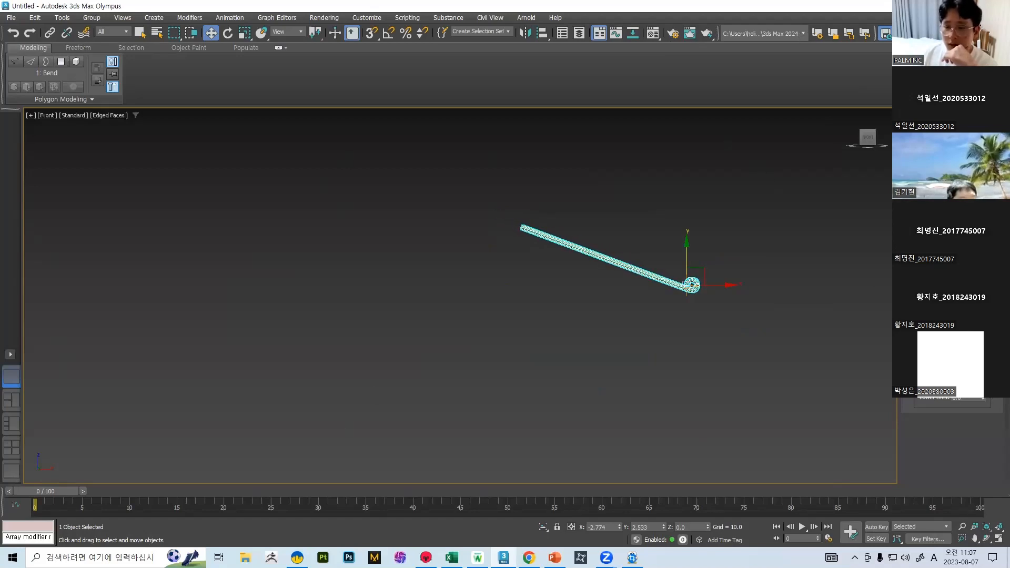
Step: Reduce the Bend's Angle to form a cane hook, and widen its Upper and Lower Limits for a broader curve
drag(978, 311, 978, 427)
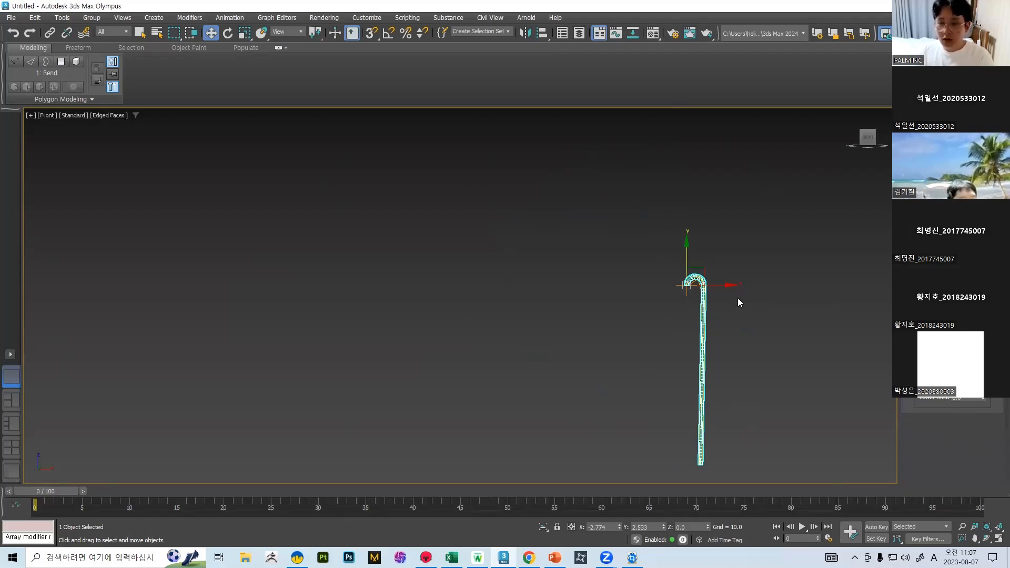
scroll(738, 298, up, 5)
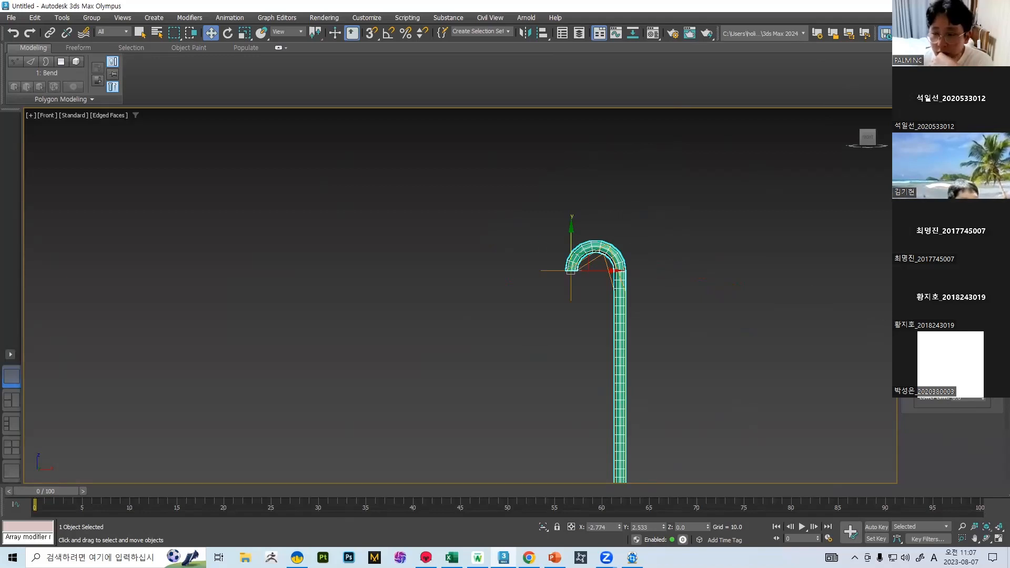
drag(983, 379, 48, 4)
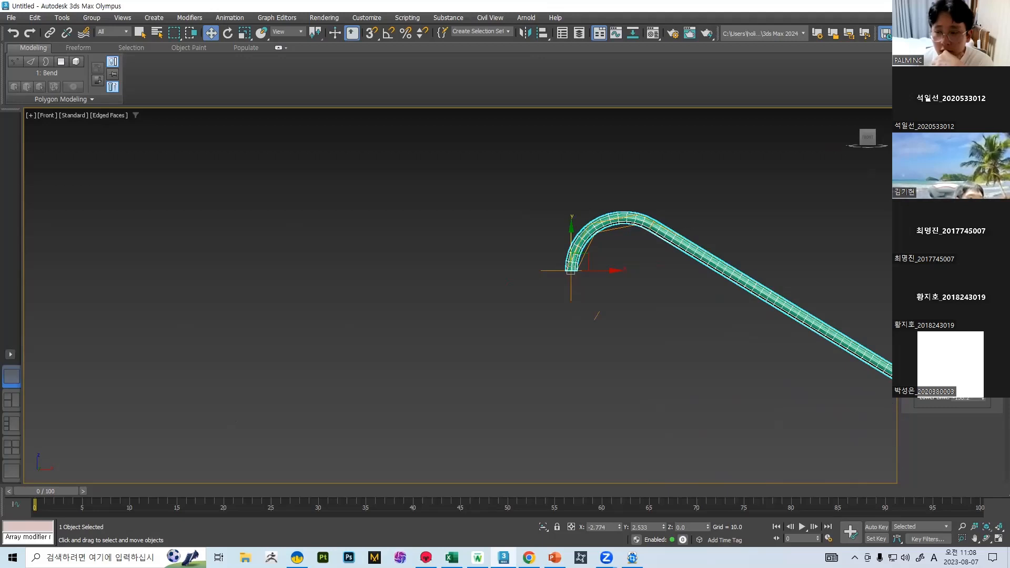
drag(48, 4, 517, 322)
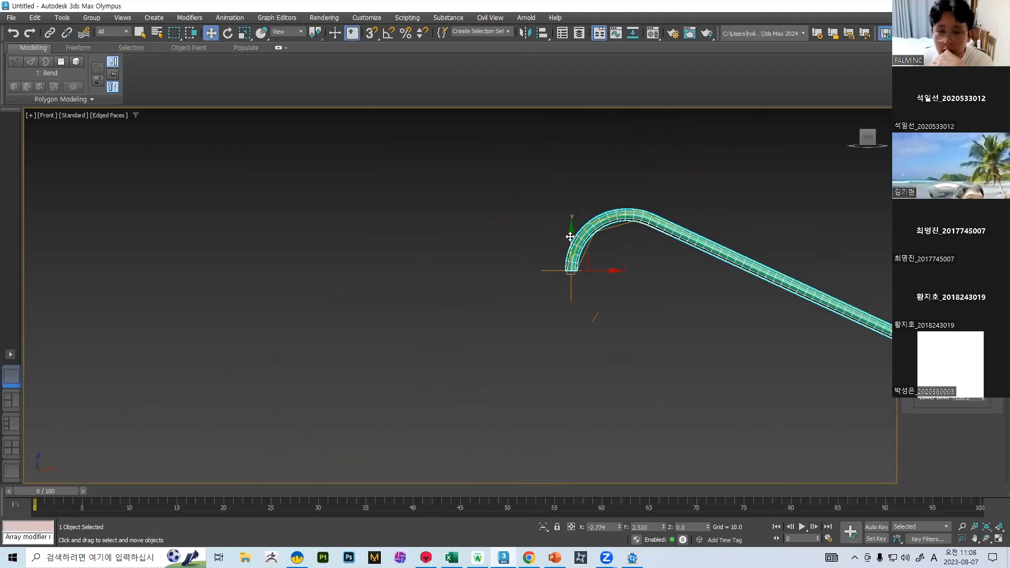
Step: Move the cane down about 195 units and raise the Bend's gizmo along the shaft to about Z 422
drag(567, 237, 541, 309)
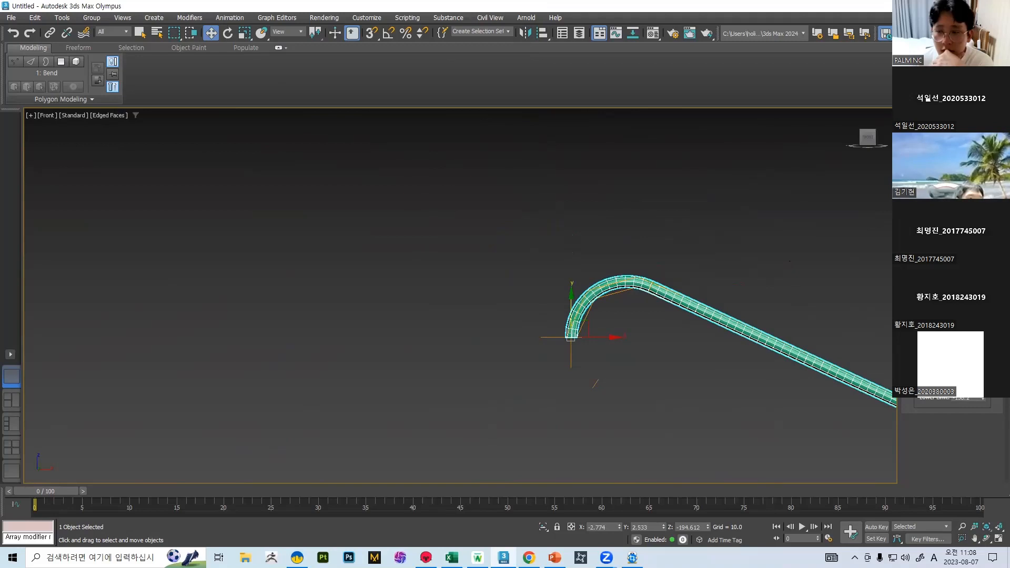
drag(563, 309, 555, 94)
scroll(582, 295, down, 1)
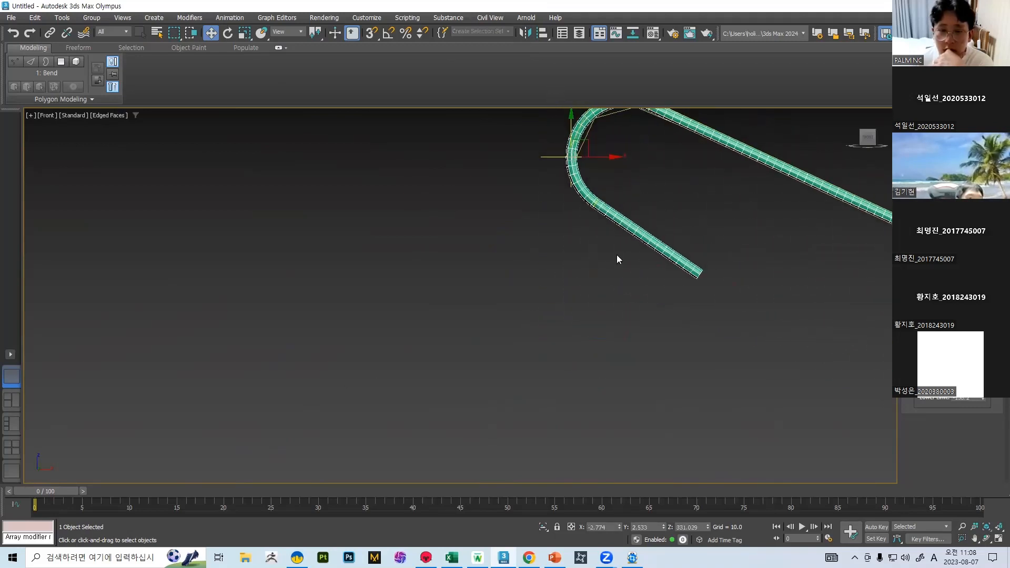
middle_drag(684, 244, 530, 371)
middle_drag(751, 365, 726, 343)
scroll(371, 273, up, 2)
scroll(371, 272, up, 2)
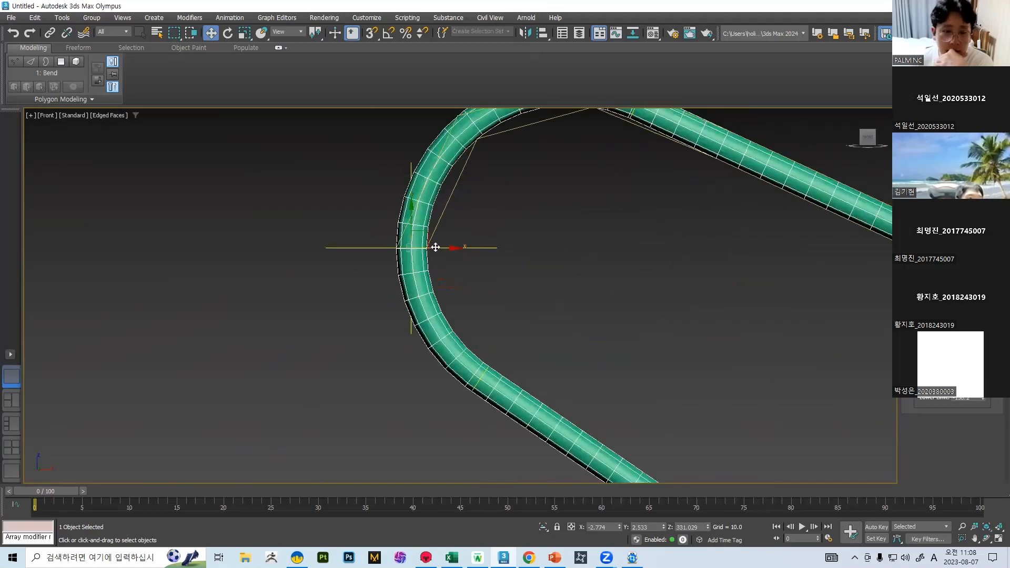
scroll(434, 252, down, 4)
drag(429, 231, 418, 206)
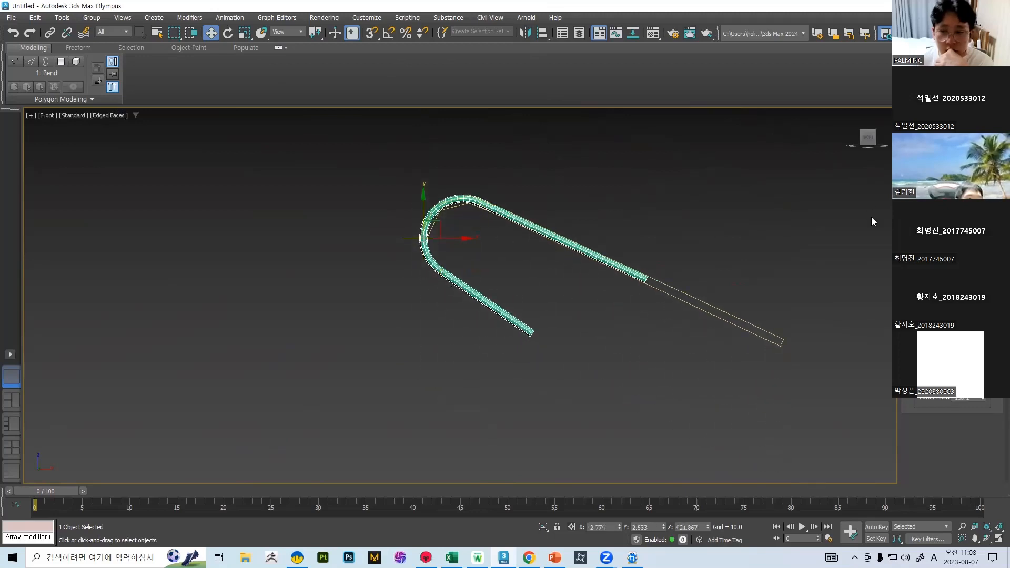
Step: Reset the Bend's Lower Limit to zero and raise the Upper Limit to form a wide arch above a straight shaft
right_click(982, 399)
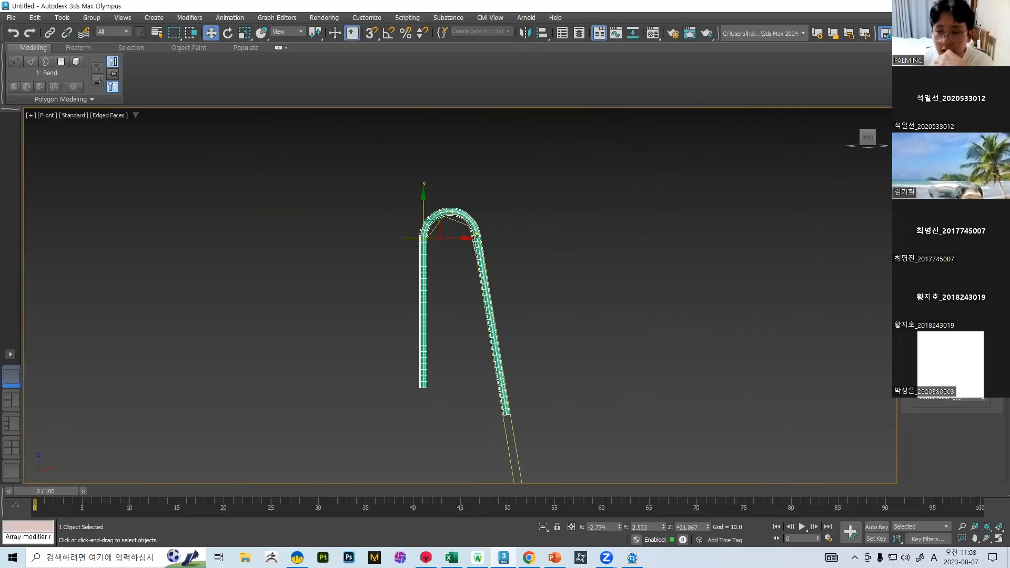
drag(983, 386, 983, 346)
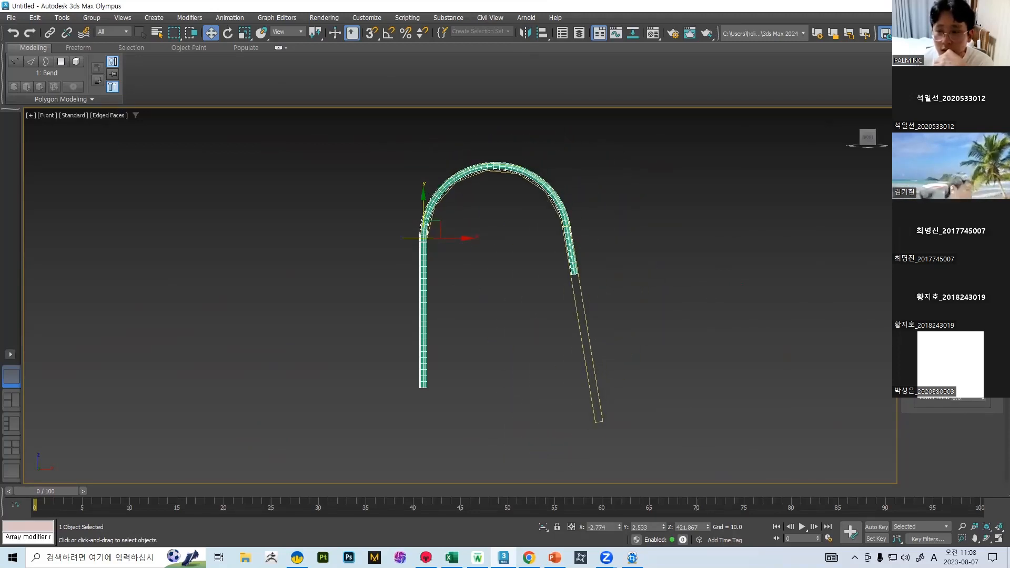
Step: Raise the Bend's gizmo to about Z 794 and increase the Angle so the shaft's upper end curls into a loop
drag(423, 209, 415, 134)
drag(983, 317, 982, 148)
scroll(420, 136, up, 3)
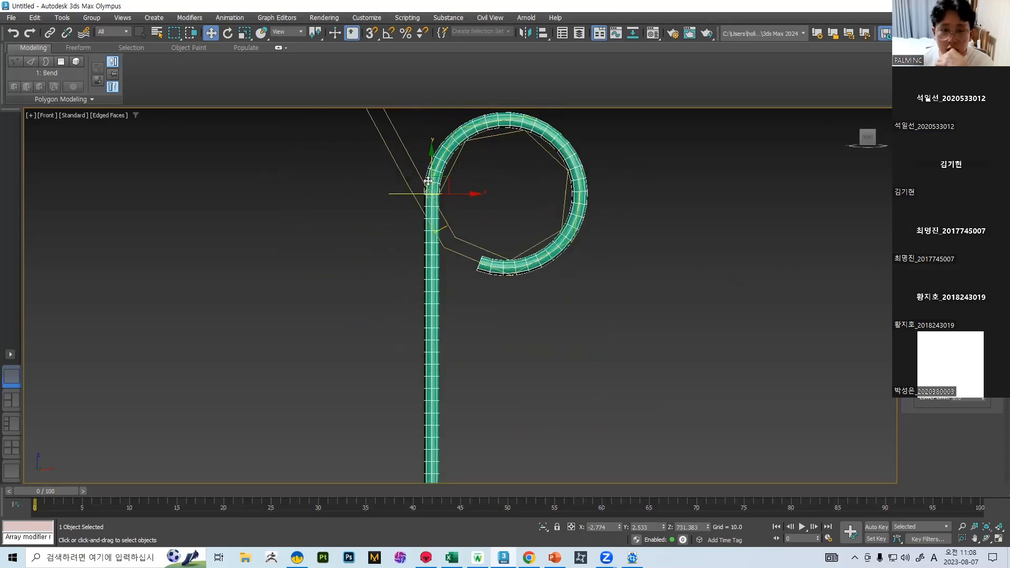
mouse_move(429, 163)
mouse_down()
mouse_move(430, 270)
mouse_move(429, 155)
mouse_up()
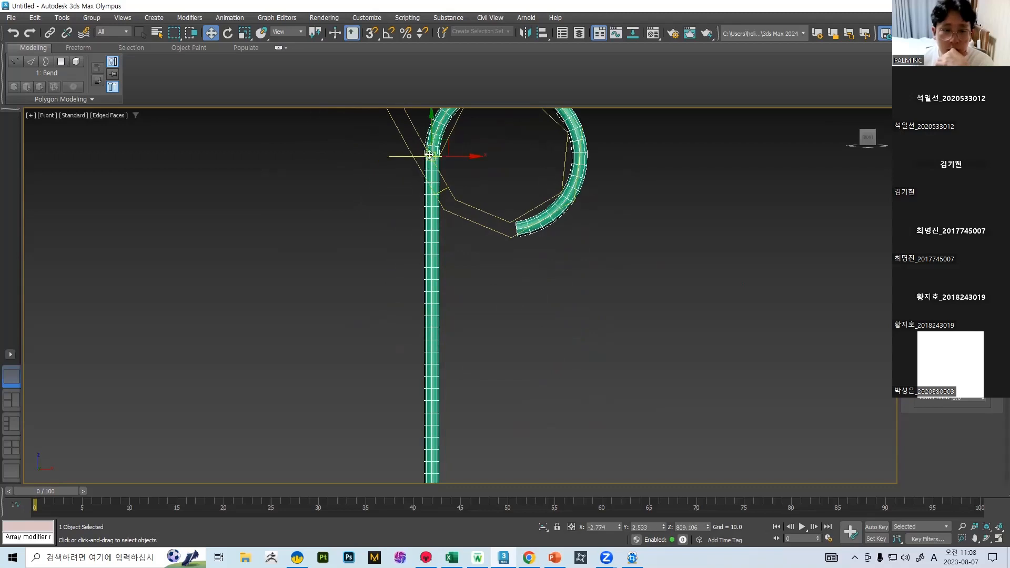
scroll(431, 158, down, 3)
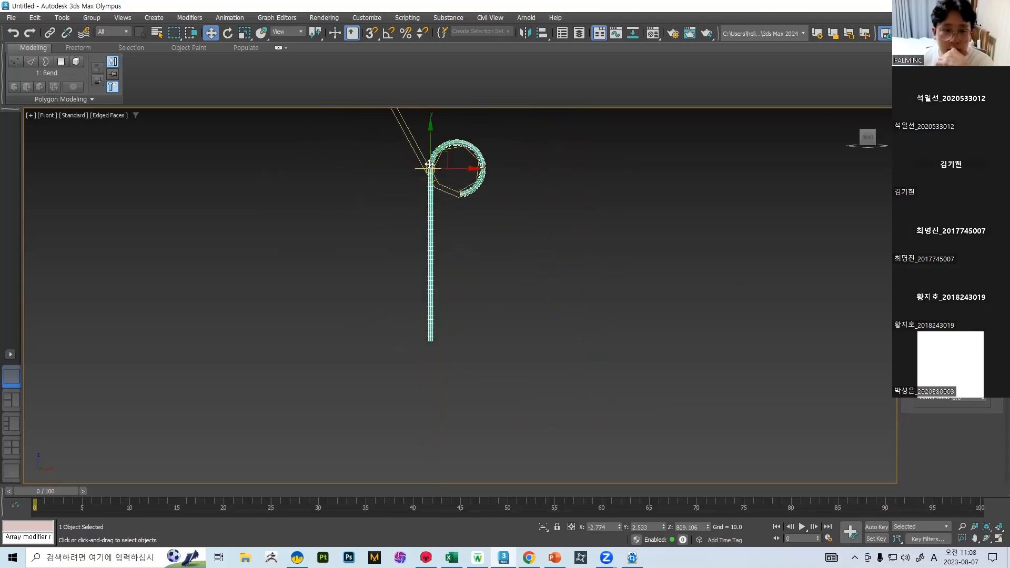
scroll(424, 250, up, 5)
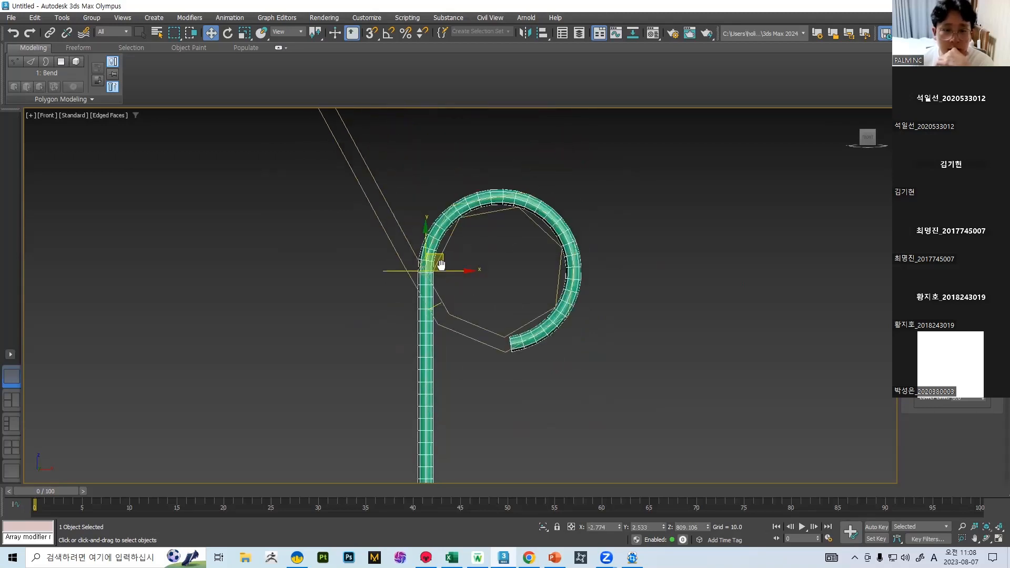
drag(424, 267, 420, 243)
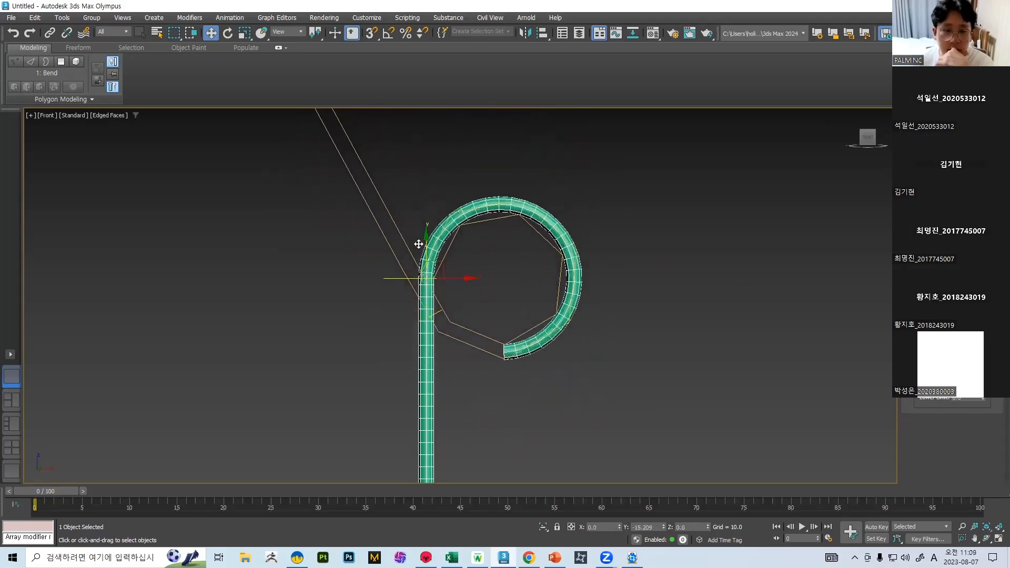
scroll(574, 313, down, 5)
scroll(573, 310, up, 3)
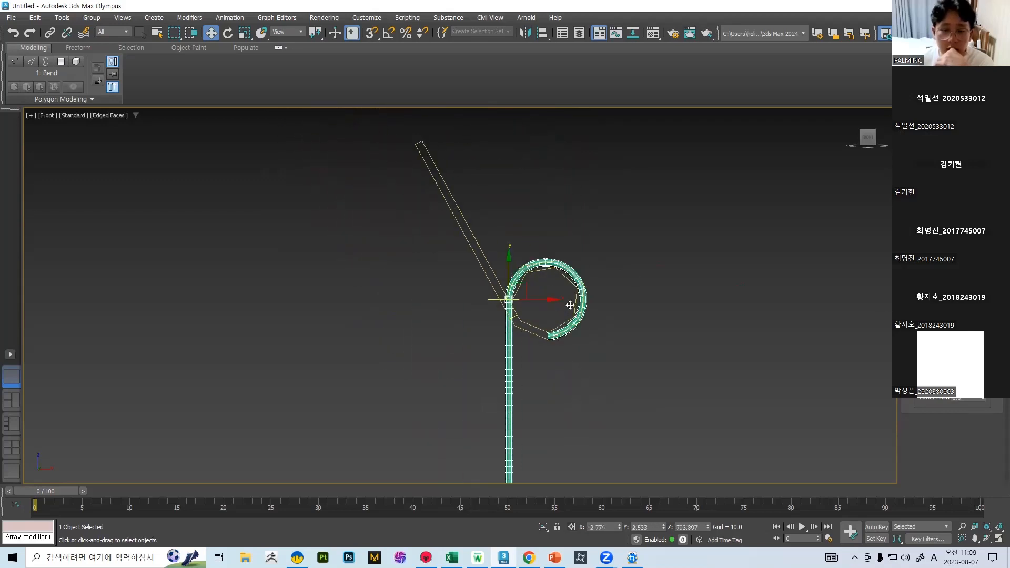
Step: Tighten the curl with a larger Bend Angle and move the gizmo up to about Z 978 to shorten the hook
drag(984, 315, 984, 235)
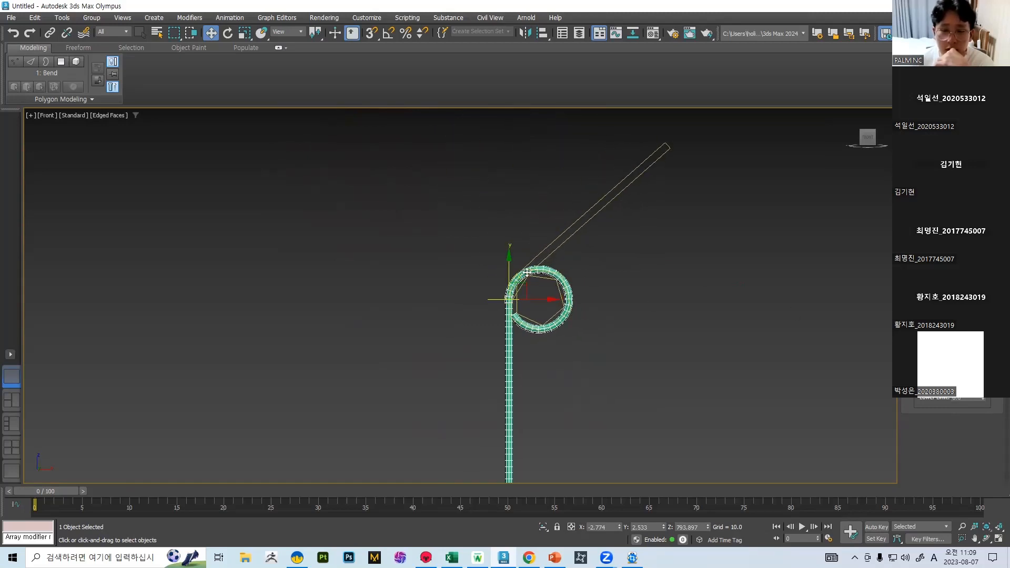
drag(509, 266, 508, 221)
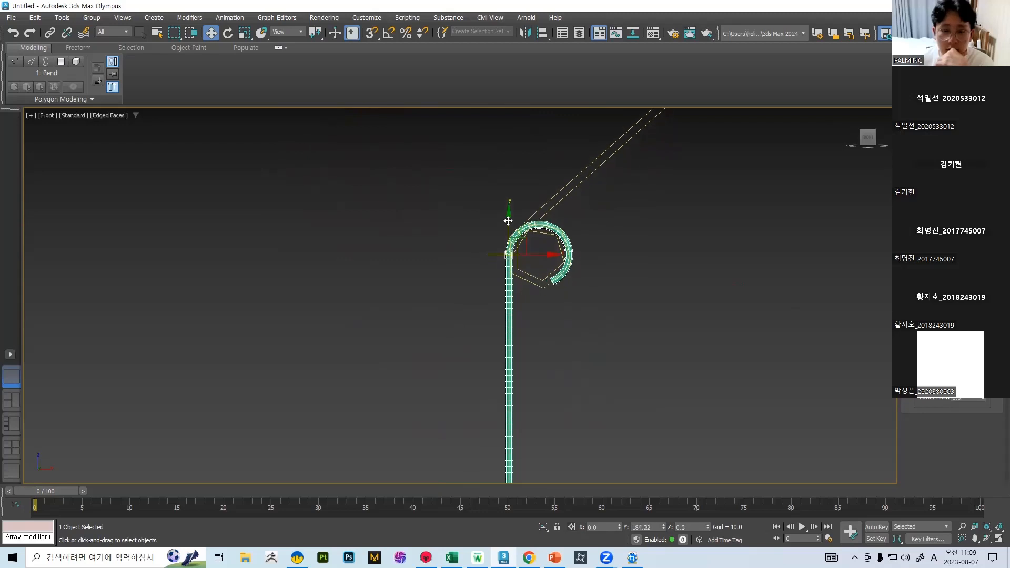
scroll(632, 308, up, 2)
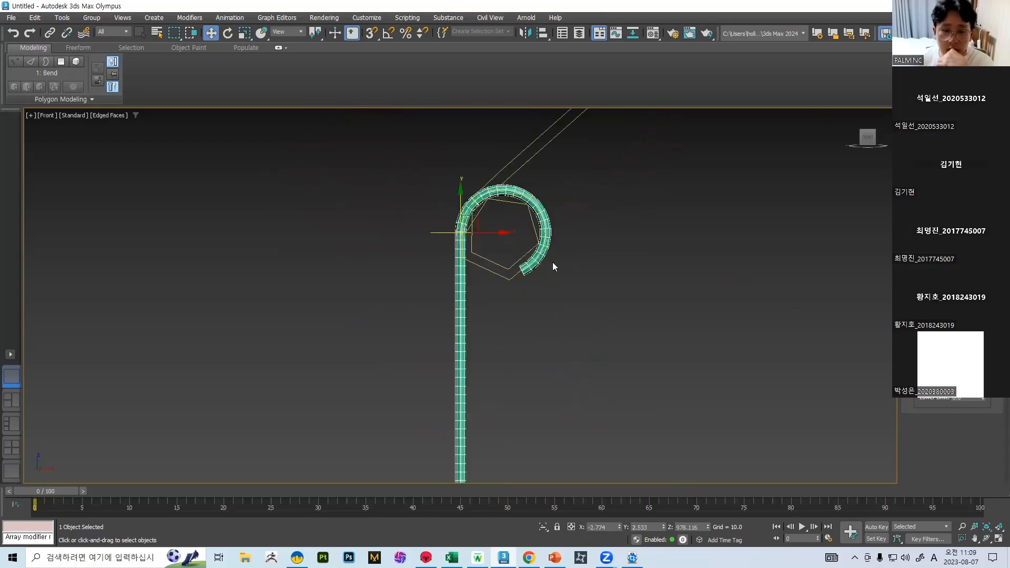
scroll(489, 185, up, 4)
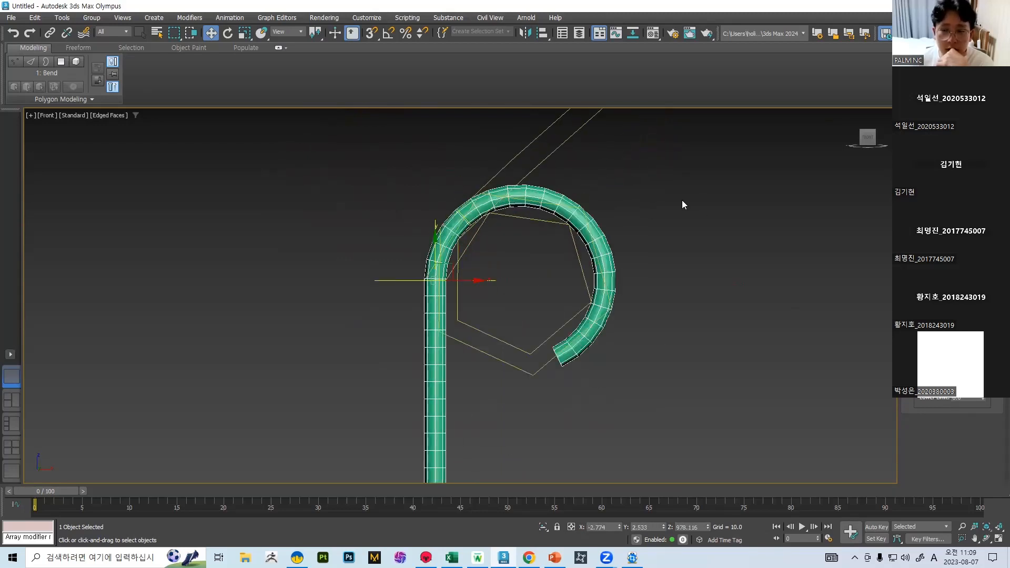
click(934, 158)
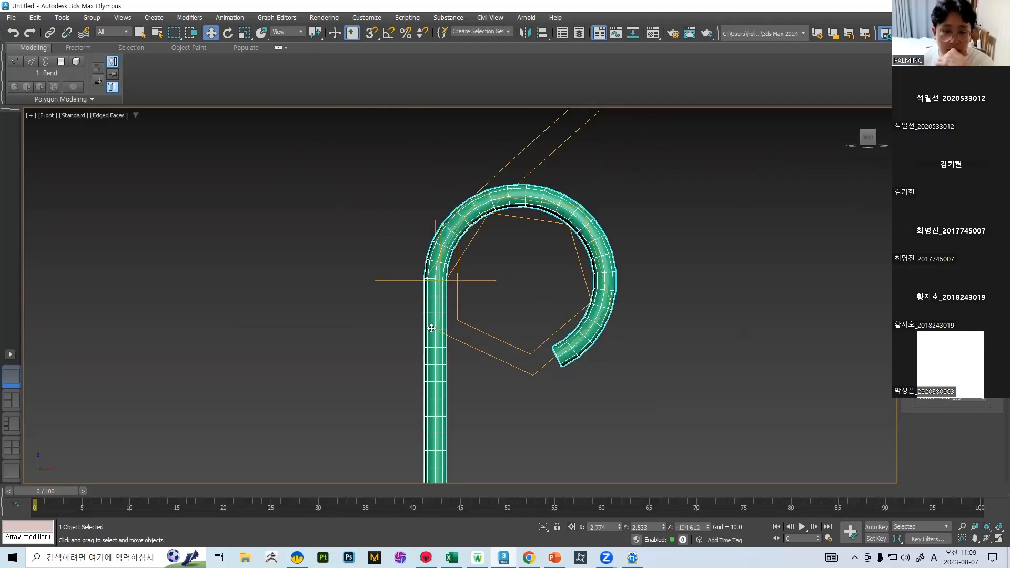
Step: Convert the bent cane to an Editable Poly and inspect the mesh of its hooked handle
right_click(431, 329)
mouse_move(484, 458)
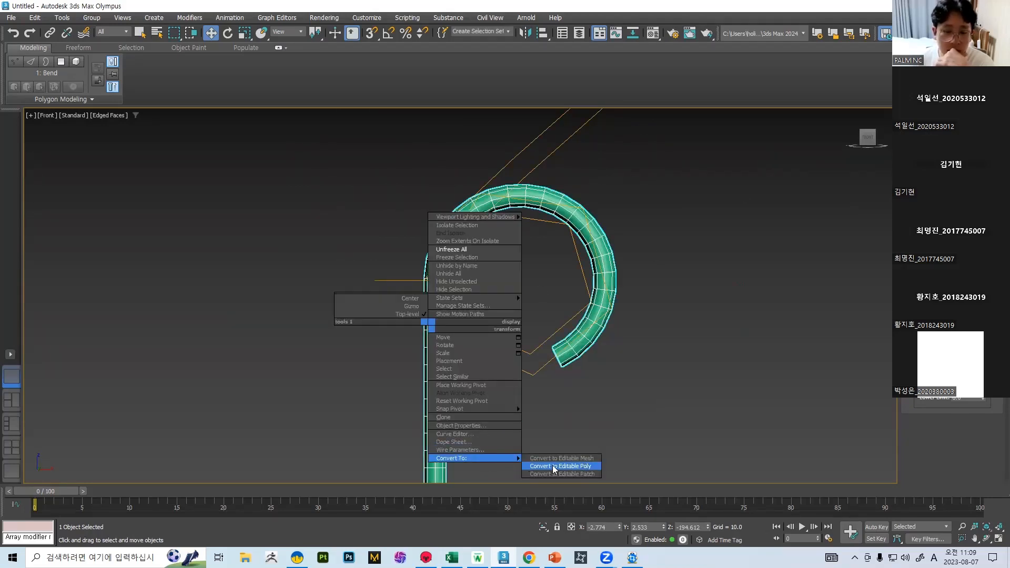
click(554, 467)
scroll(568, 279, down, 3)
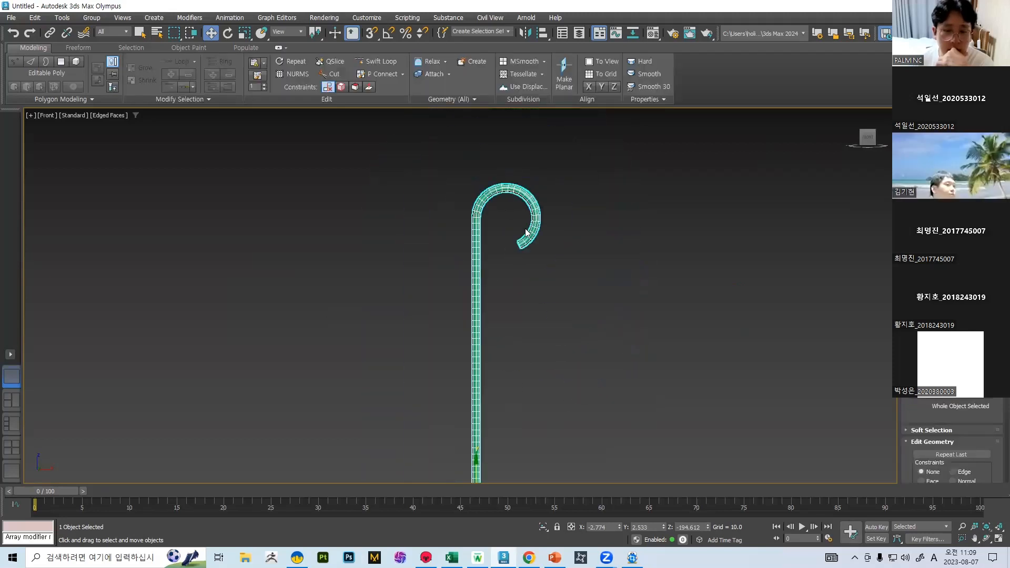
scroll(556, 221, up, 5)
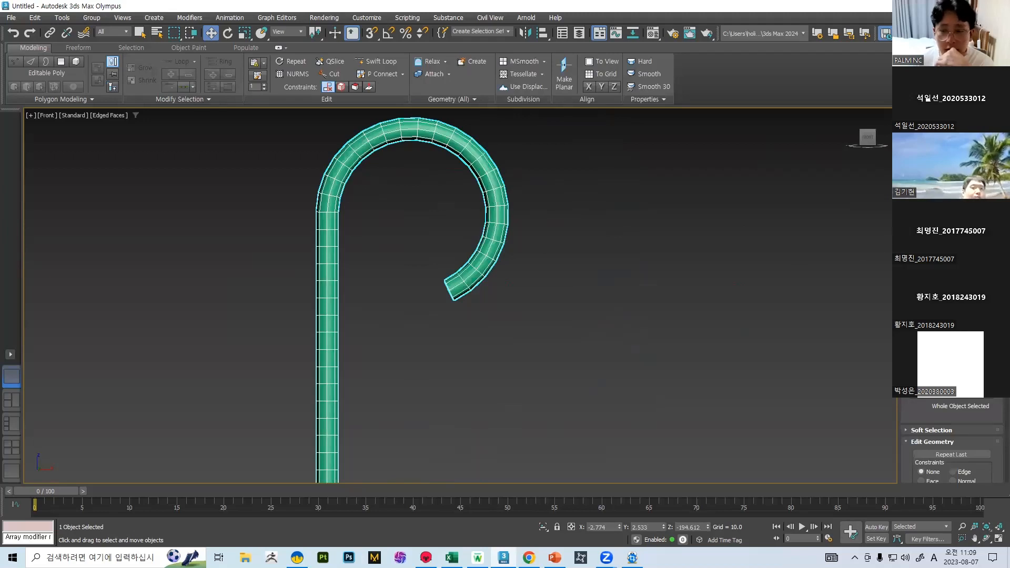
scroll(664, 249, up, 2)
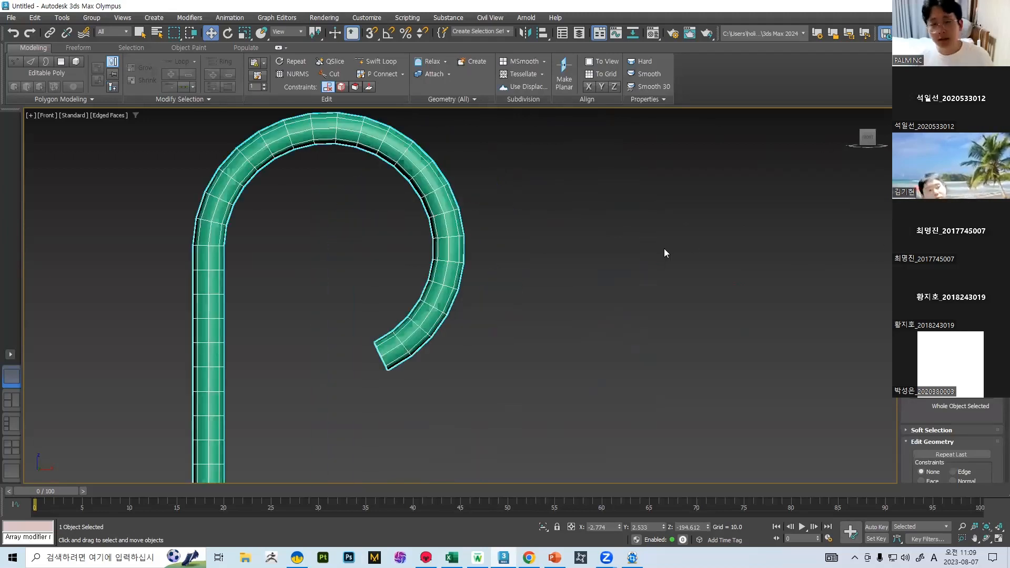
Step: Undo the Editable Poly conversion, repeat it once, and undo it again to return to the Bend modifier
key(ctrl+z)
key(ctrl+z)
key(ctrl+z)
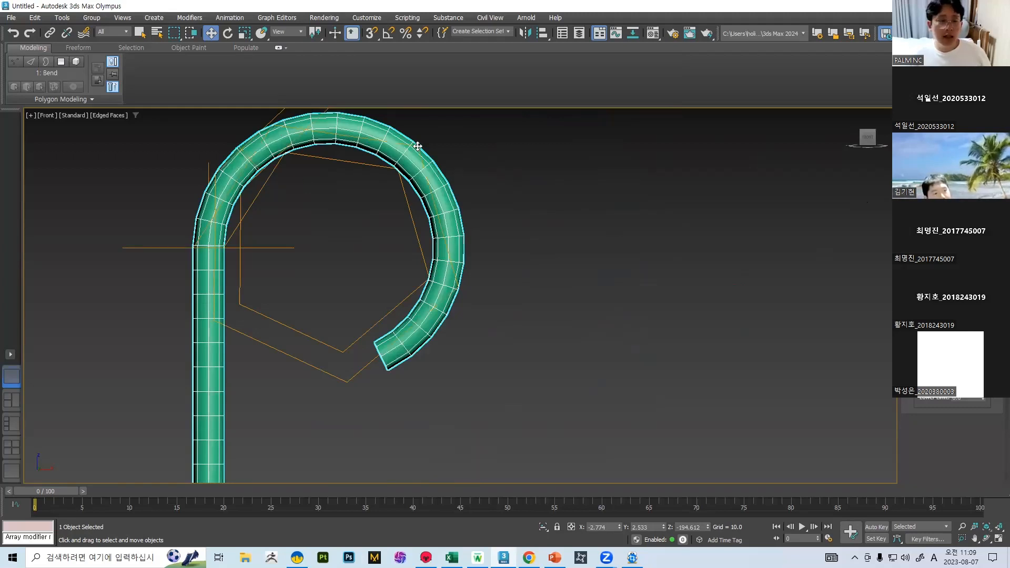
right_click(389, 147)
mouse_move(471, 278)
click(523, 287)
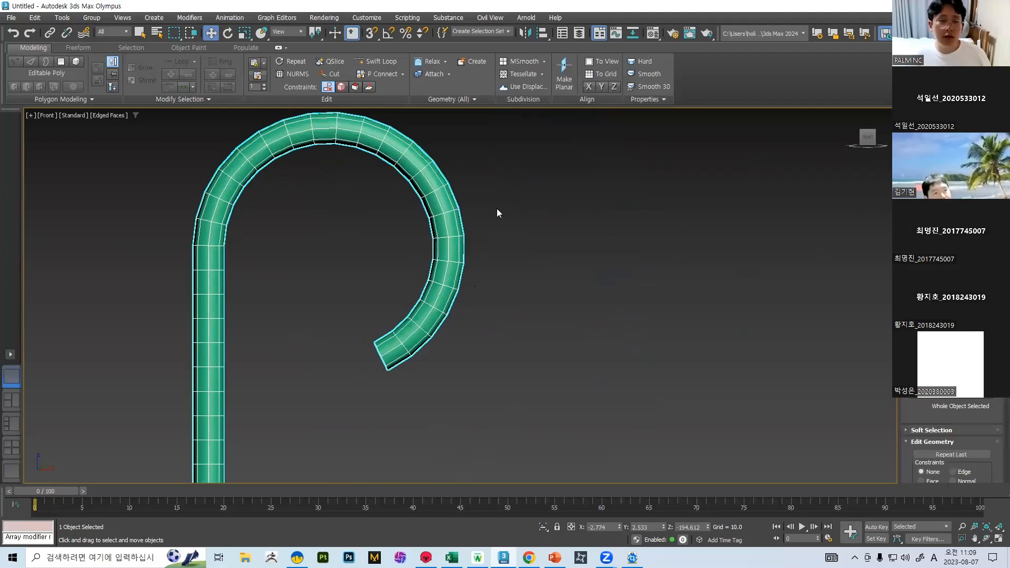
key(ctrl+z)
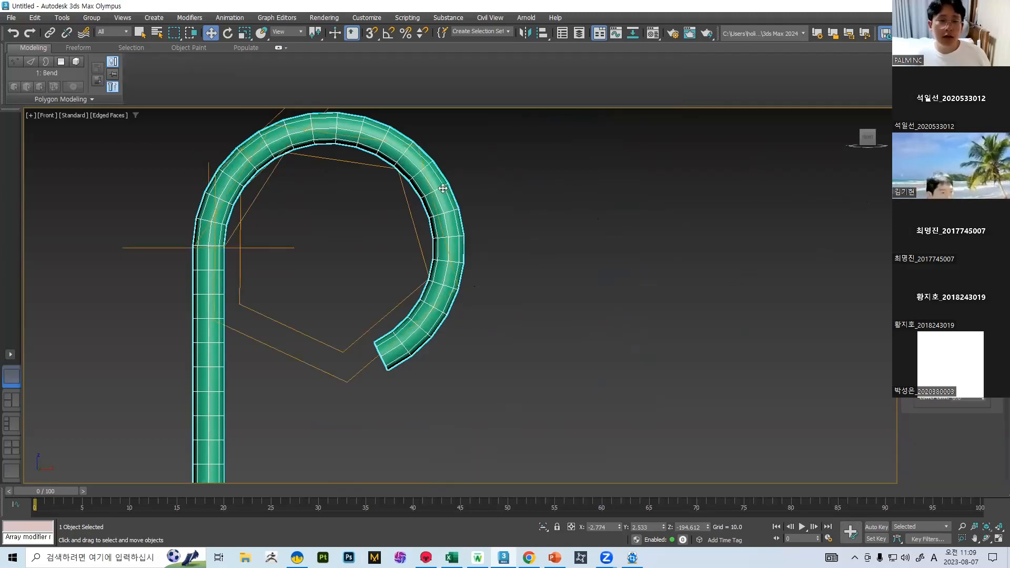
Step: Add an Edit Poly modifier above the cane's Bend and enter its polygon sub-object level
middle_drag(514, 177, 619, 193)
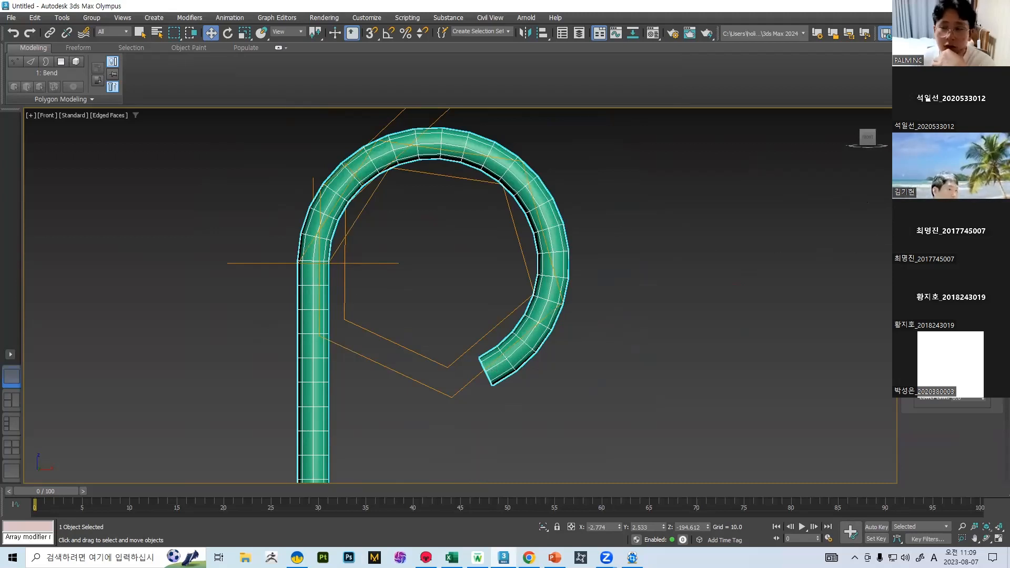
click(951, 82)
text(u)
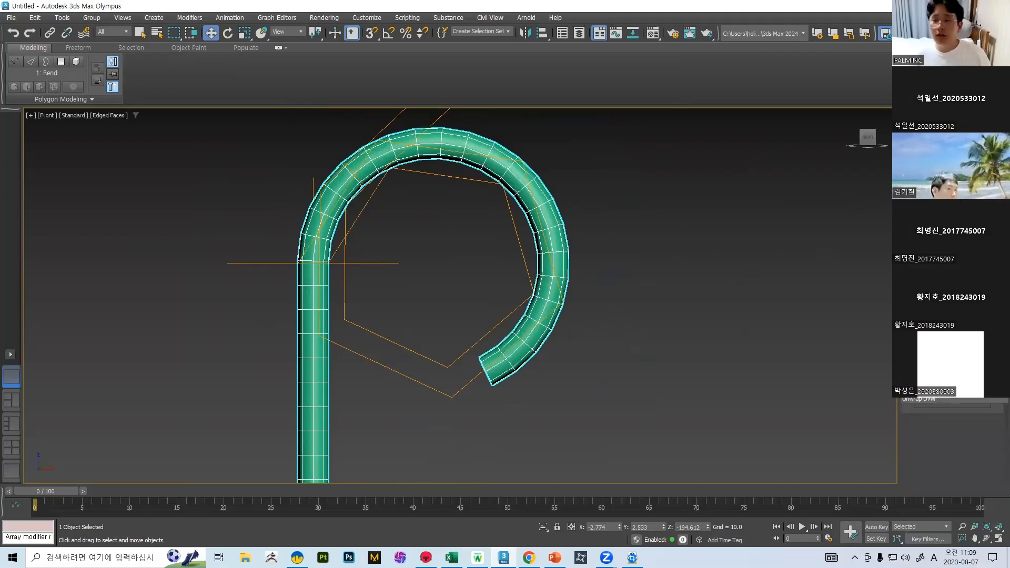
key(Return)
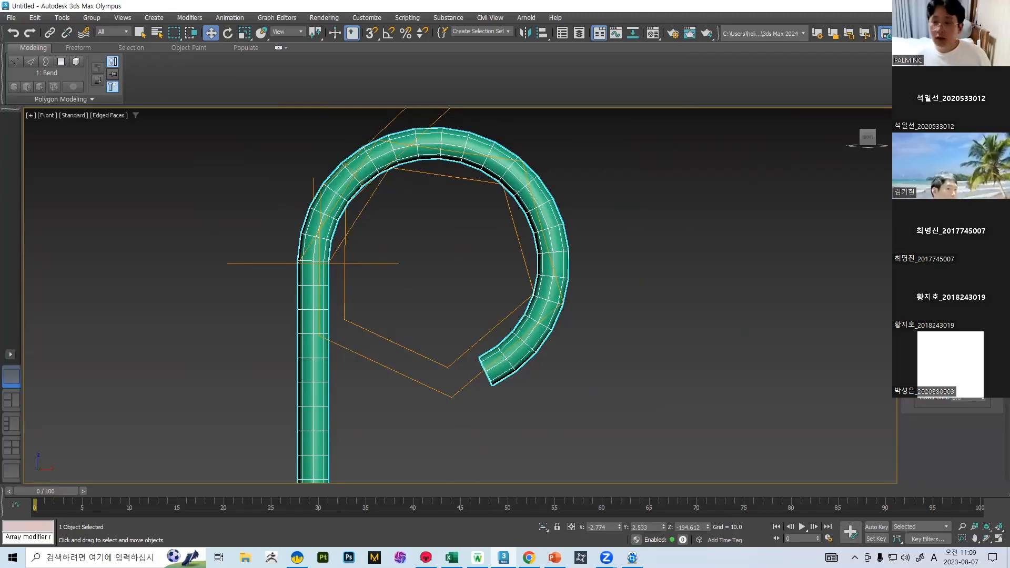
click(951, 82)
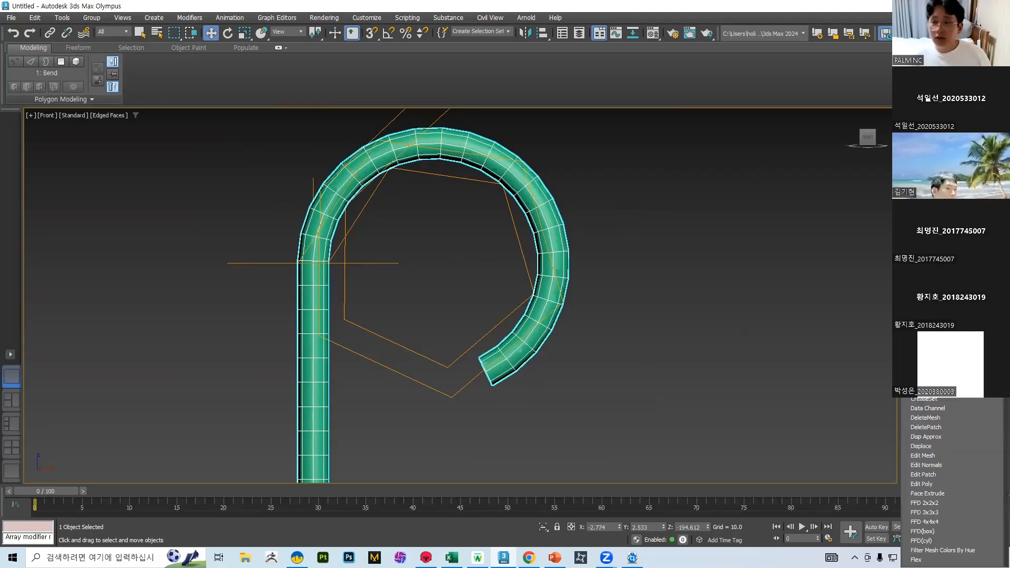
scroll(947, 478, down, 8)
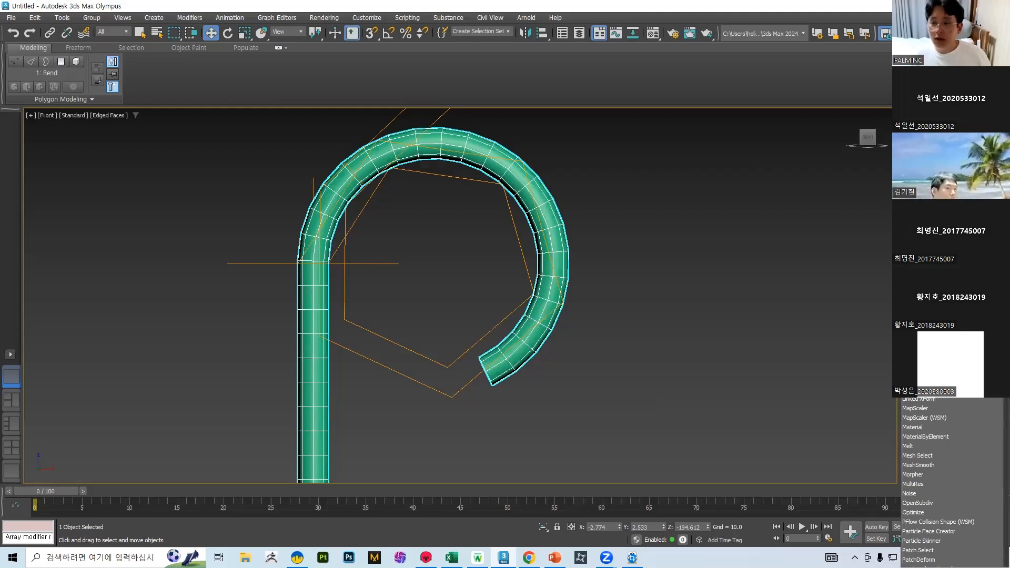
click(916, 288)
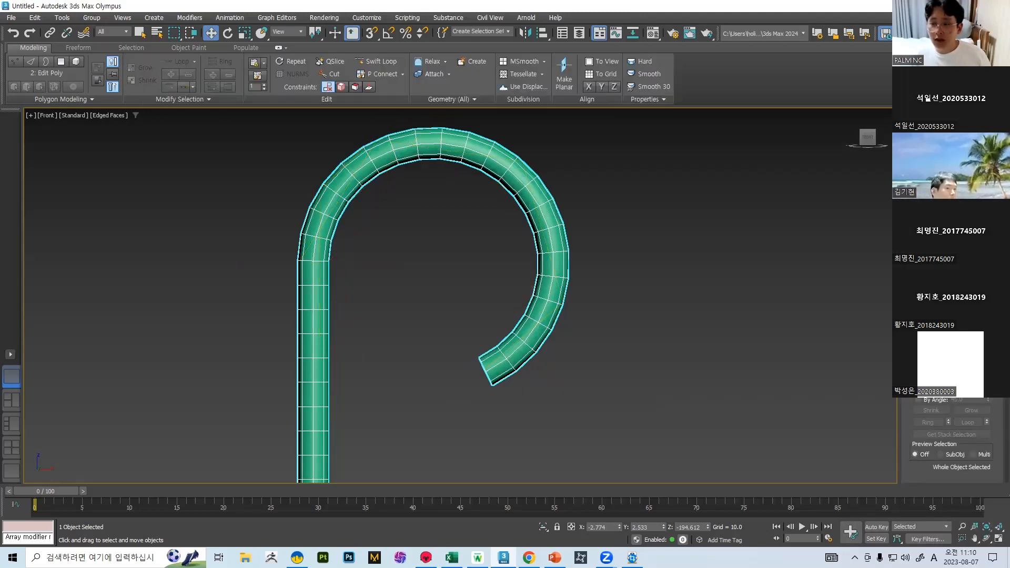
key(4)
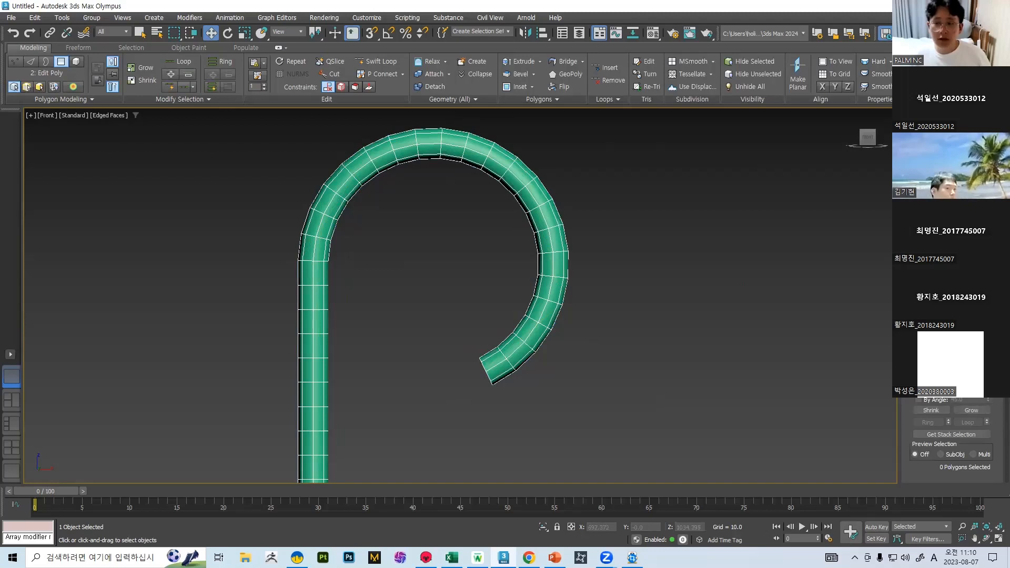
Step: Delete the end-cap polygon at the tip of the cane's hook within the Edit Poly modifier
click(936, 208)
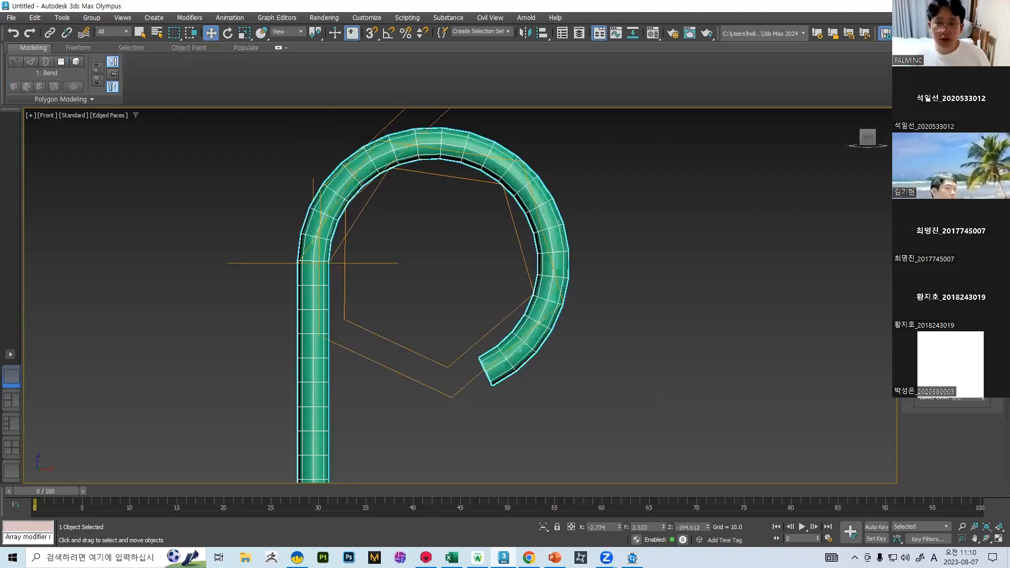
click(936, 198)
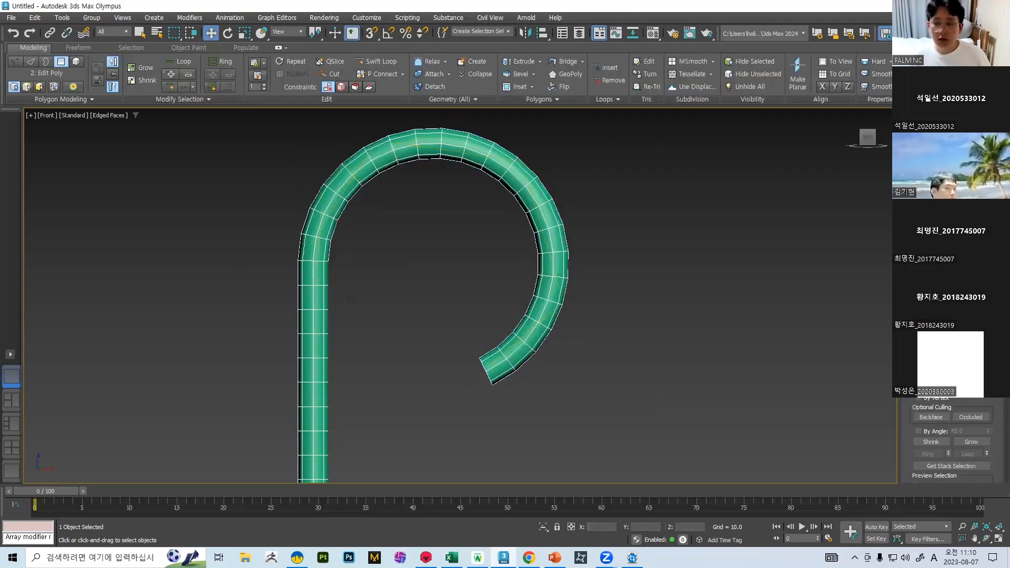
middle_drag(534, 279, 616, 185)
alt+middle_drag(562, 259, 605, 248)
scroll(557, 289, up, 5)
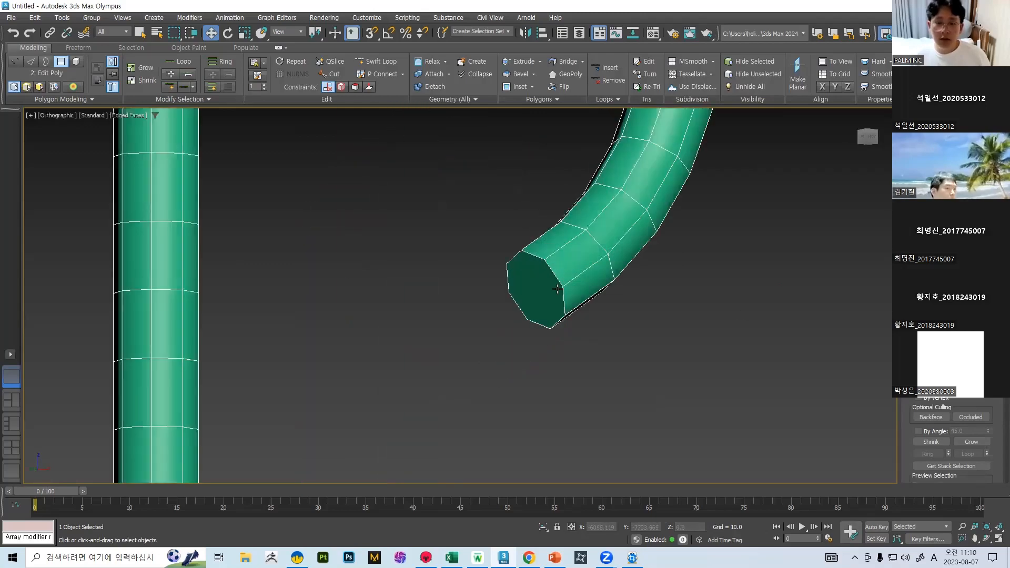
click(535, 284)
scroll(527, 256, down, 10)
middle_drag(533, 303, 512, 148)
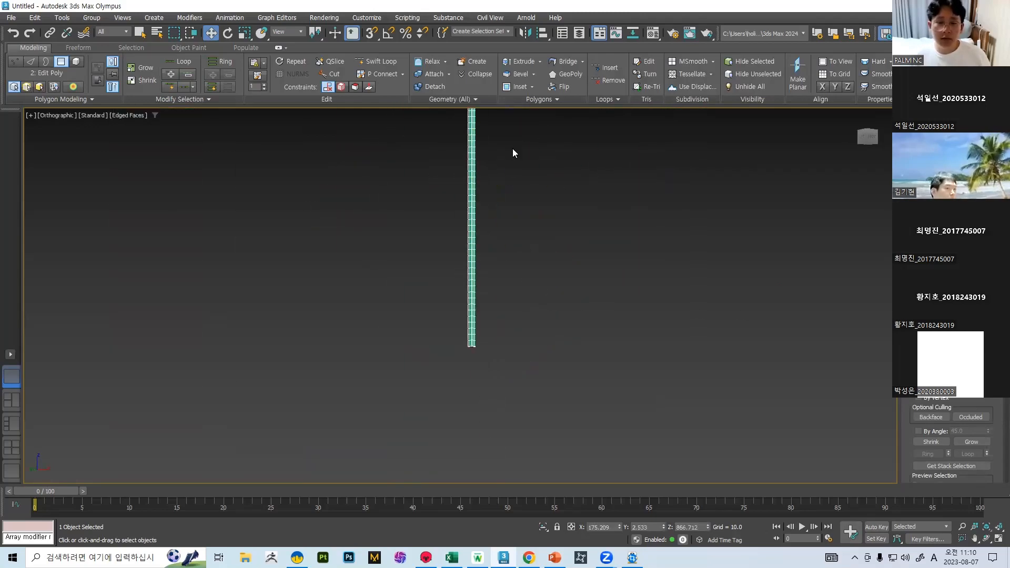
scroll(453, 373, up, 7)
scroll(539, 318, up, 5)
middle_drag(586, 157, 542, 289)
scroll(522, 268, down, 14)
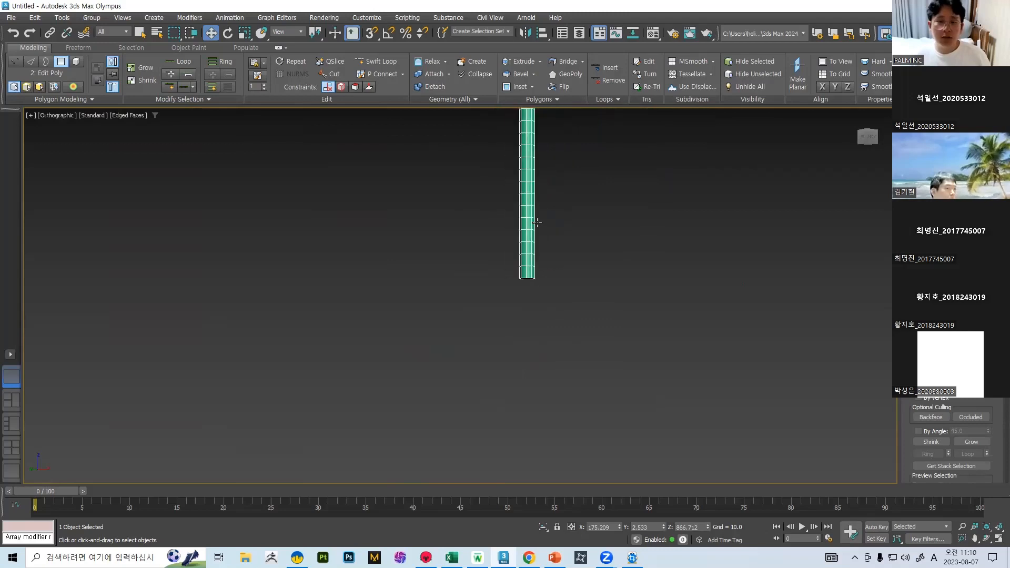
middle_drag(557, 116, 560, 163)
scroll(535, 279, up, 10)
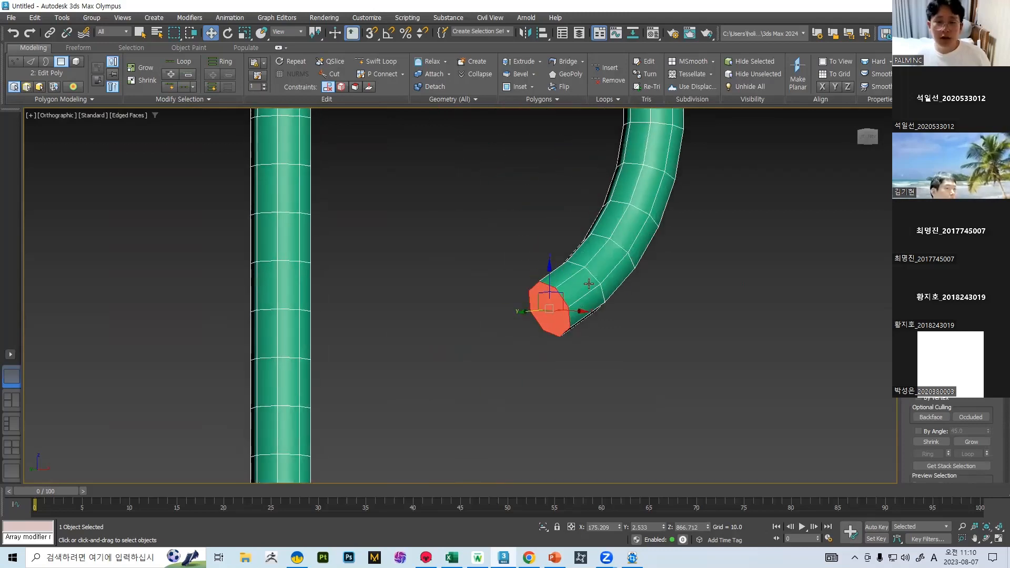
key(Delete)
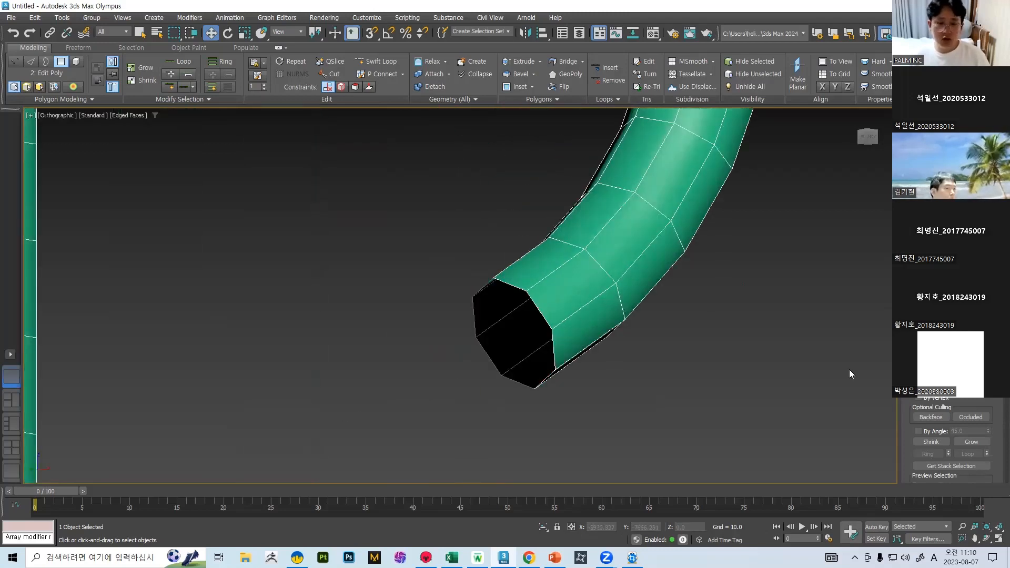
Step: Select the open border at the hook's tip in Border sub-object mode and activate the Scale tool
key(3)
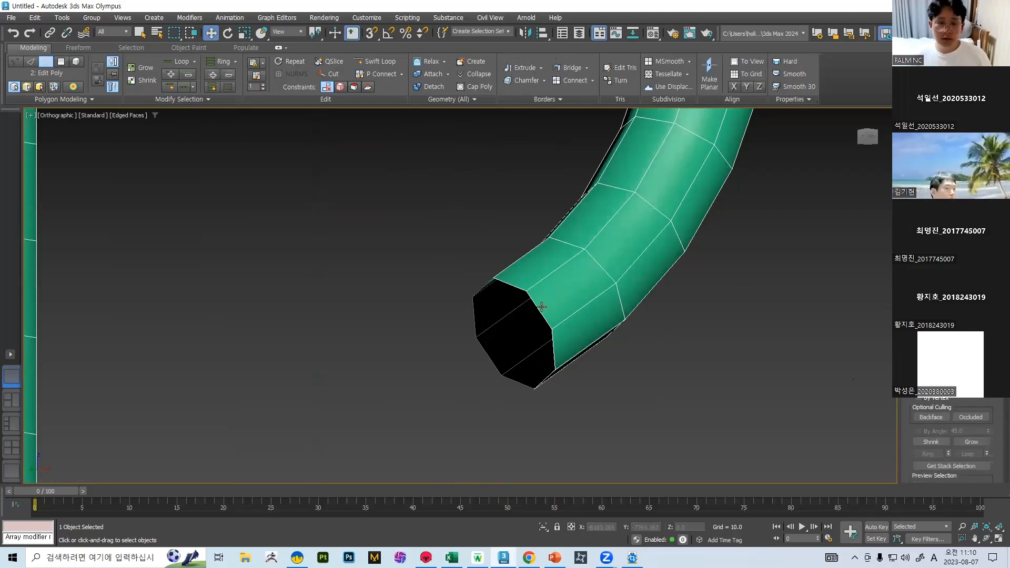
click(540, 307)
key(r)
alt+middle_drag(558, 326, 518, 337)
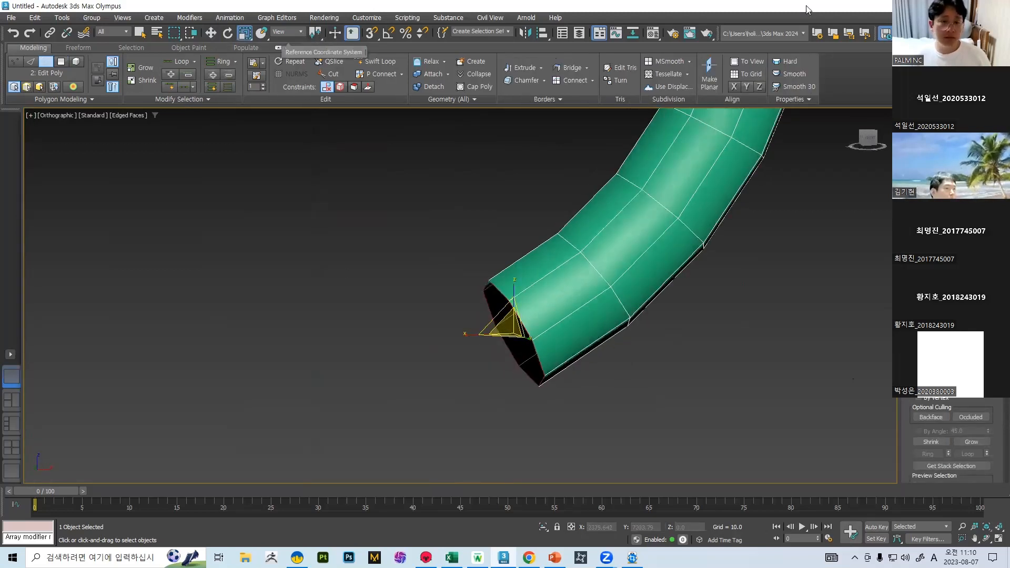
Step: Set the reference coordinate system to Local for both the Scale and Move tools
click(285, 33)
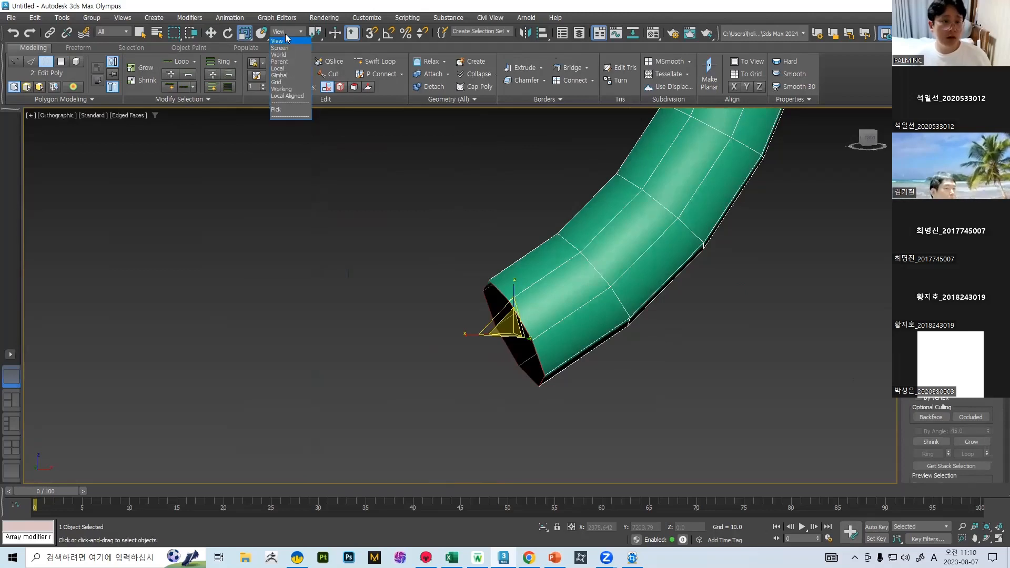
click(287, 32)
click(287, 32)
click(280, 68)
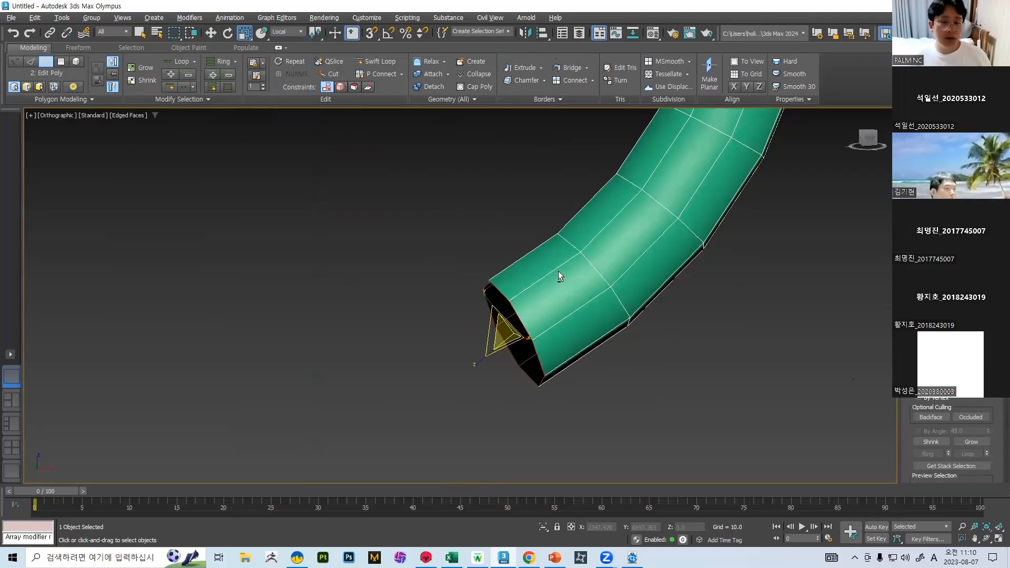
alt+middle_drag(558, 271, 550, 257)
key(w)
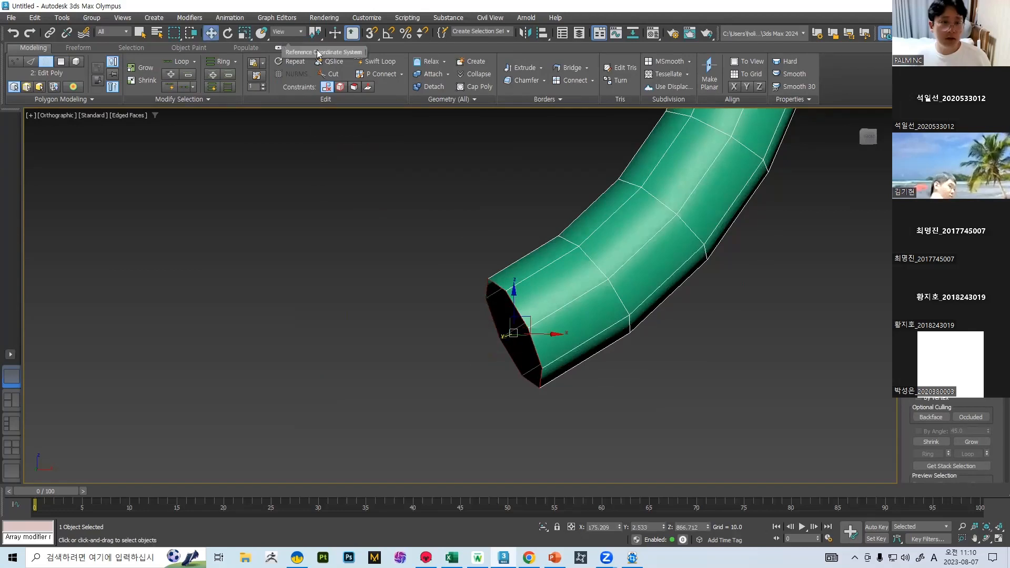
click(284, 32)
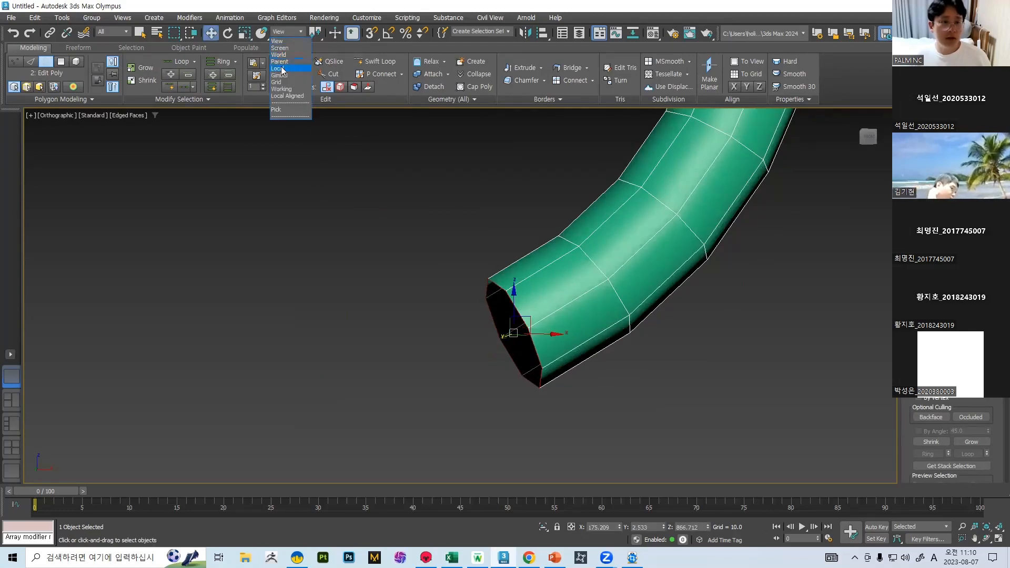
click(283, 69)
key(r)
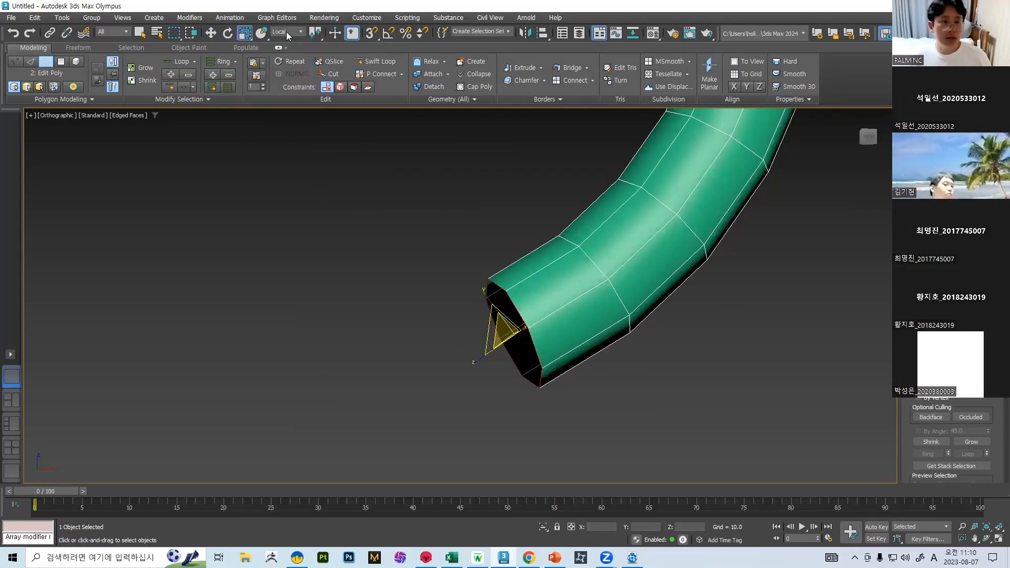
click(286, 31)
click(283, 68)
key(w)
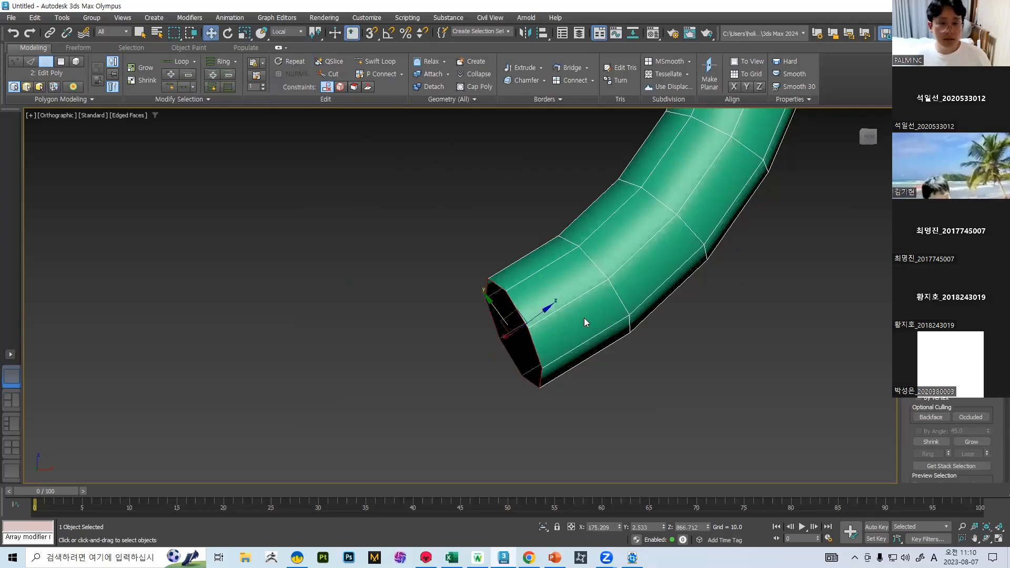
Step: Try extruding the tip's border outward along its local axes, and undo the extrusion
shift+drag(534, 323, 519, 326)
shift+drag(497, 337, 504, 332)
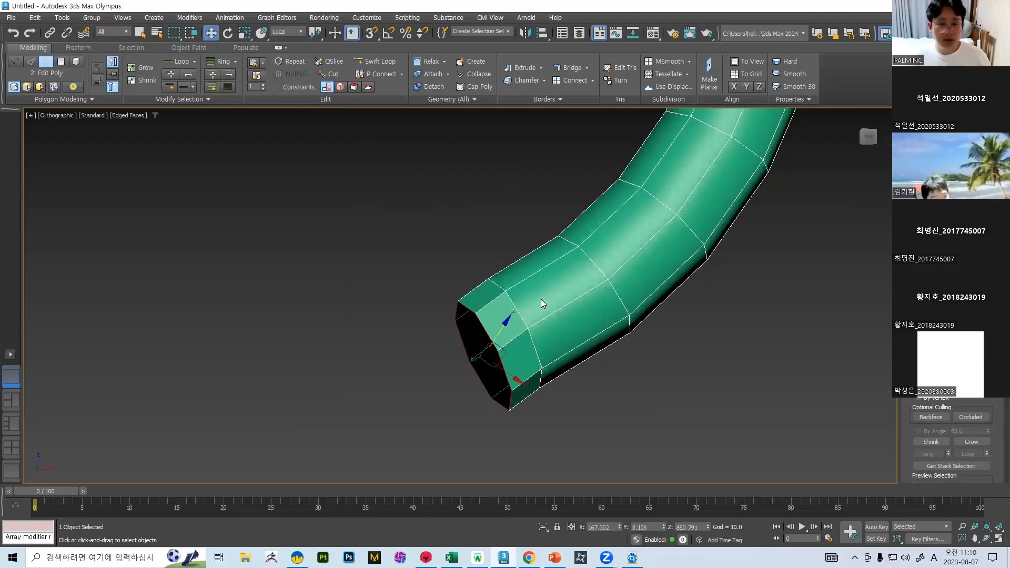
alt+middle_drag(541, 299, 549, 287)
key(ctrl+z)
Step: Try the Parent and Gimbal reference coordinate systems for moving the border, and set it back to View
click(287, 32)
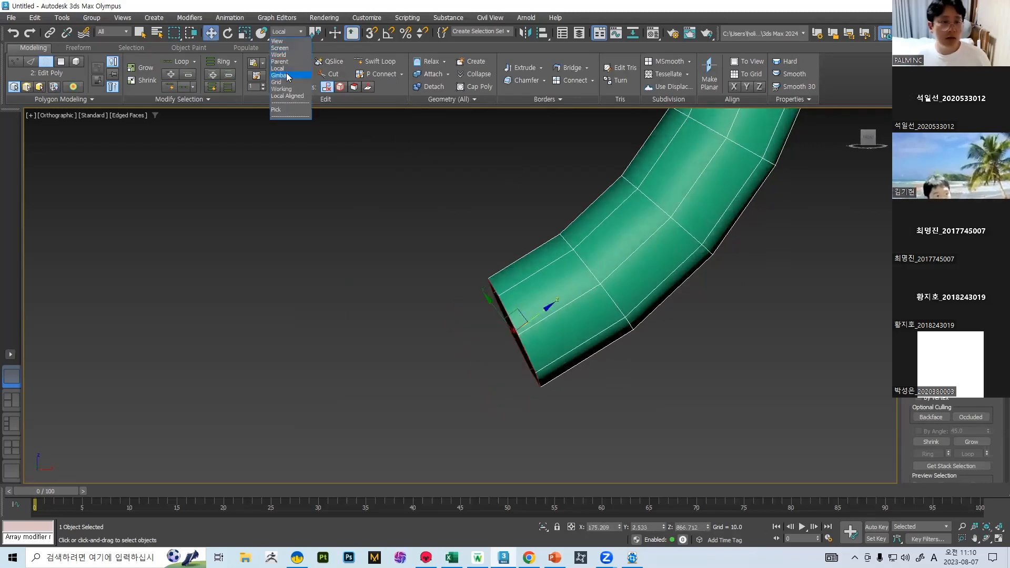
click(280, 62)
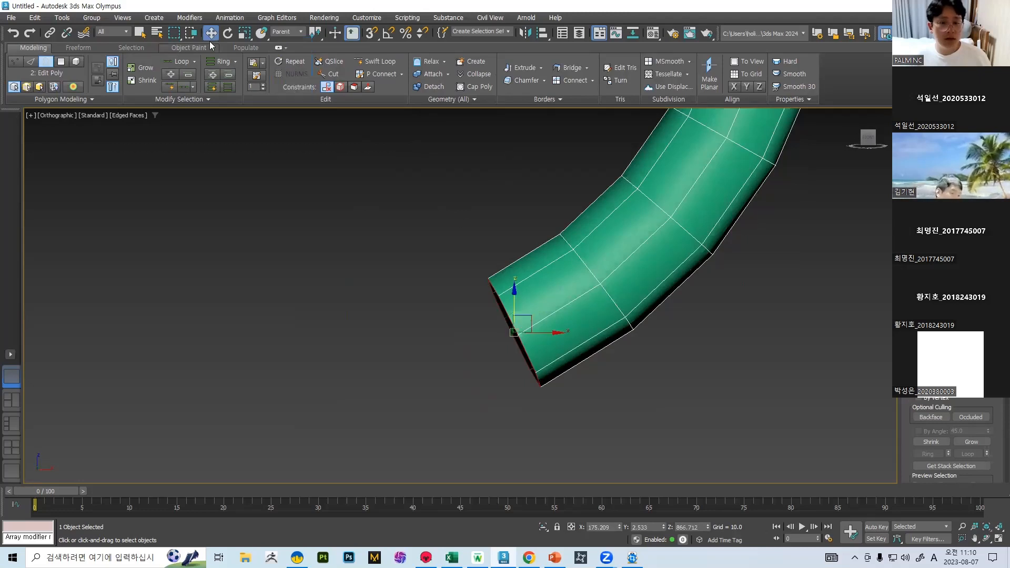
click(286, 33)
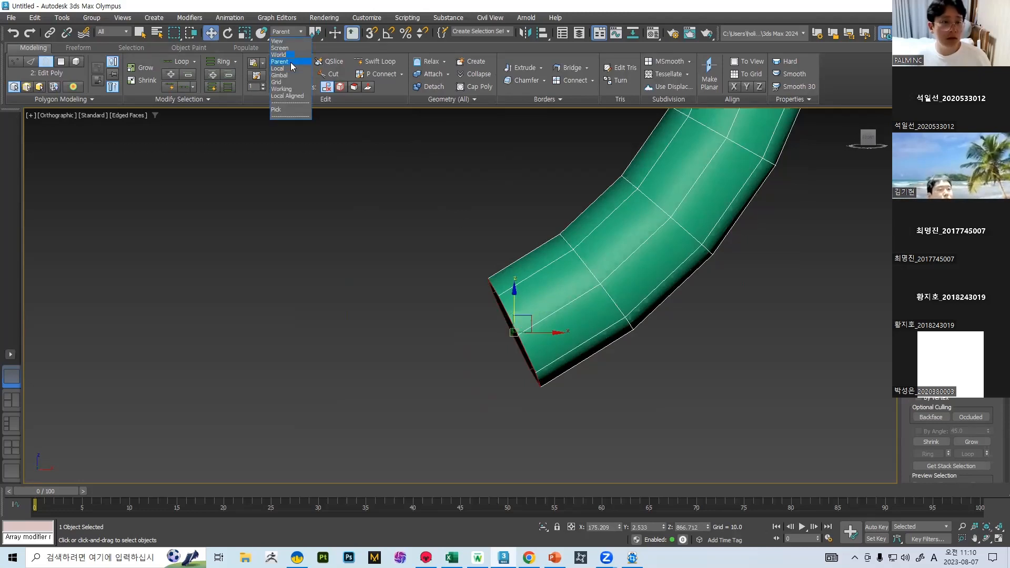
click(291, 75)
click(287, 32)
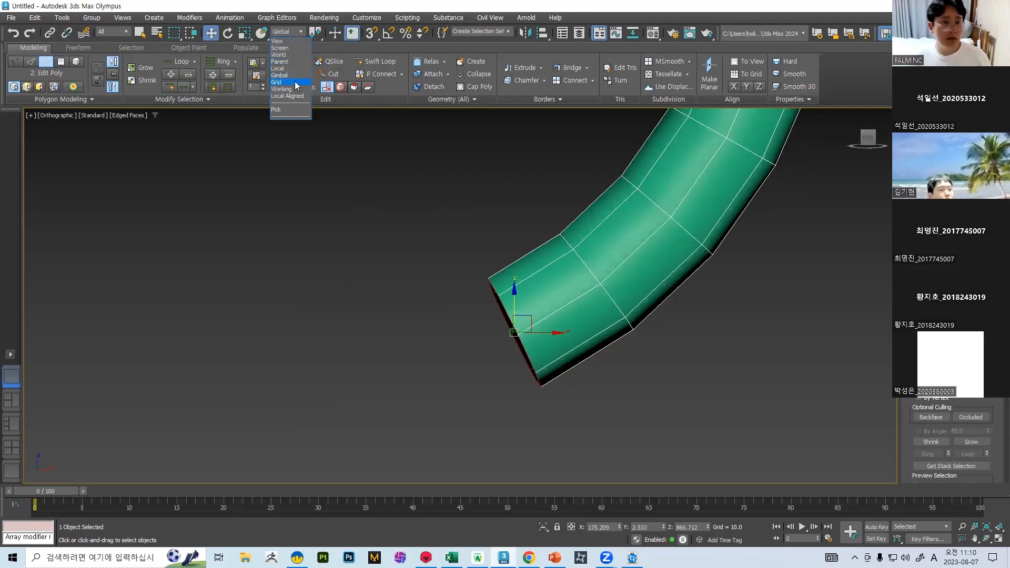
click(290, 41)
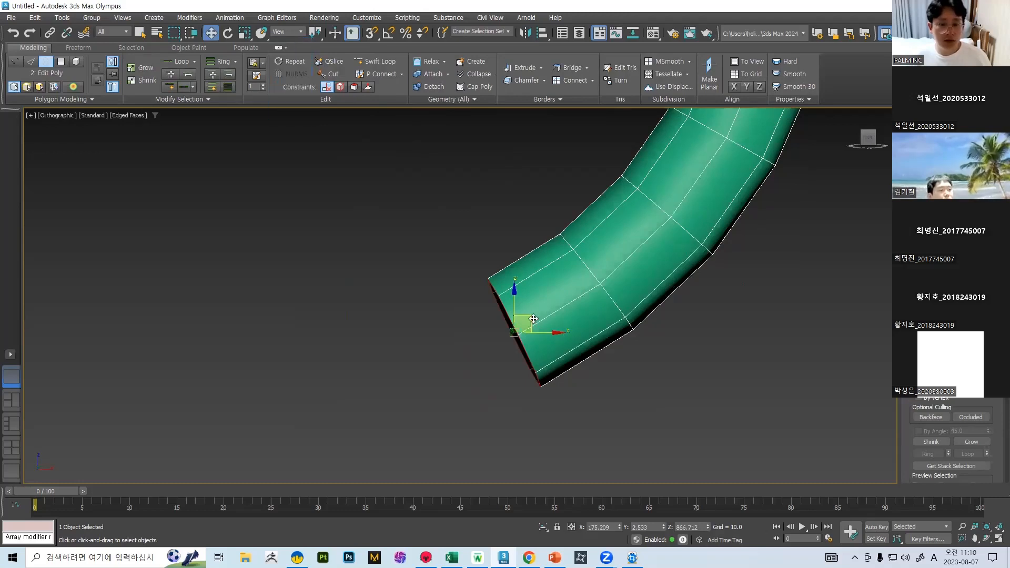
Step: Try extruding the tip's border diagonally outward in the View system twice, undoing each extrusion
shift+drag(531, 317, 475, 348)
key(ctrl+z)
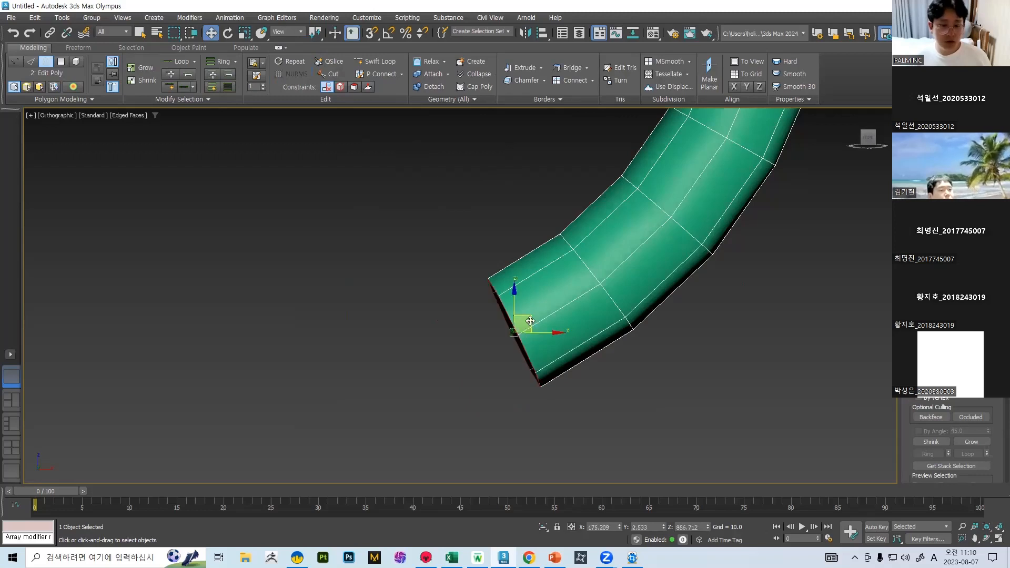
shift+drag(528, 321, 462, 356)
alt+middle_drag(461, 360, 521, 302)
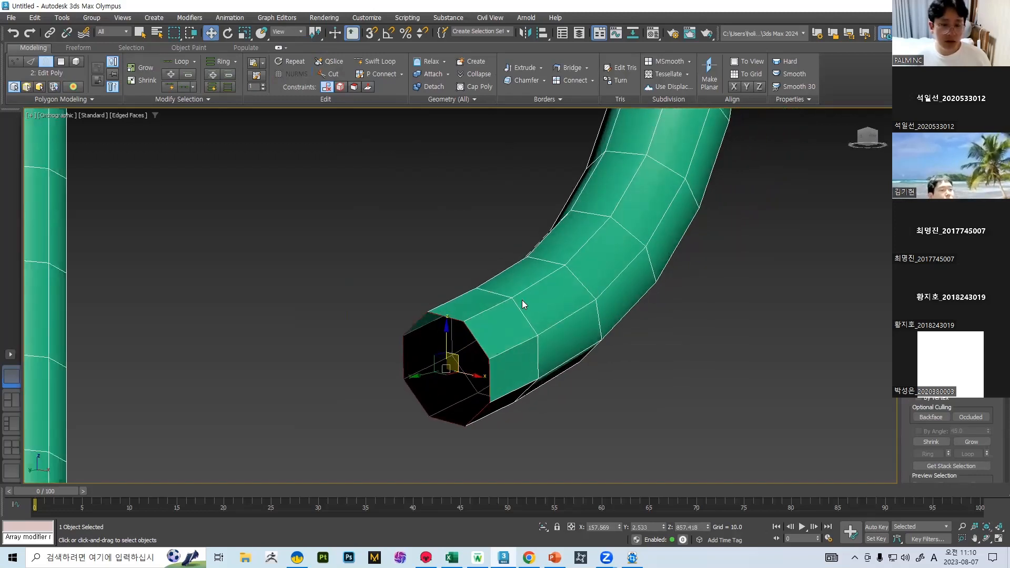
key(ctrl+z)
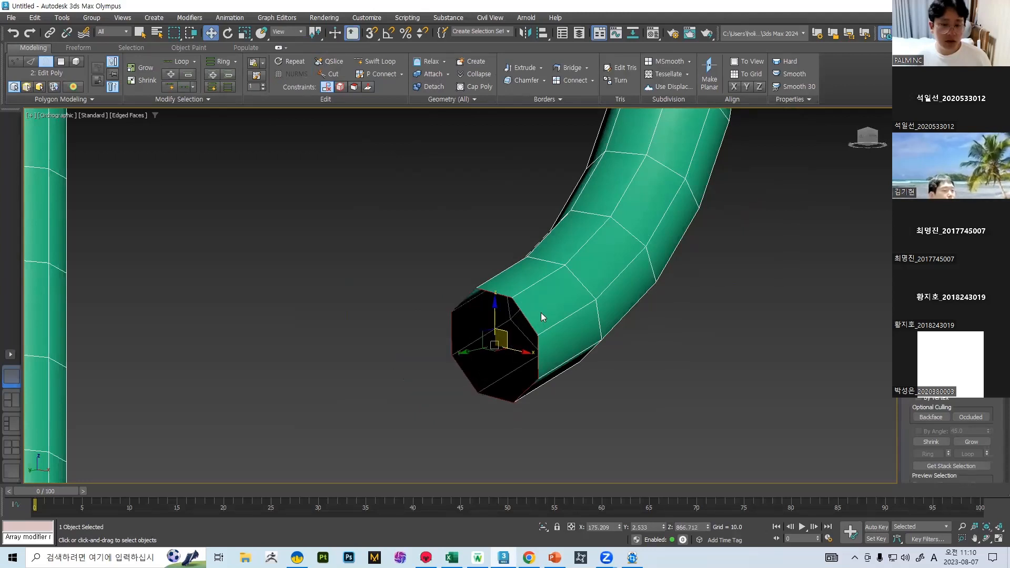
Step: Extrude the tip's border slightly outward as a new ring and scale it down to taper the end
alt+middle_drag(541, 317, 502, 328)
shift+drag(512, 334, 489, 345)
key(r)
key(w)
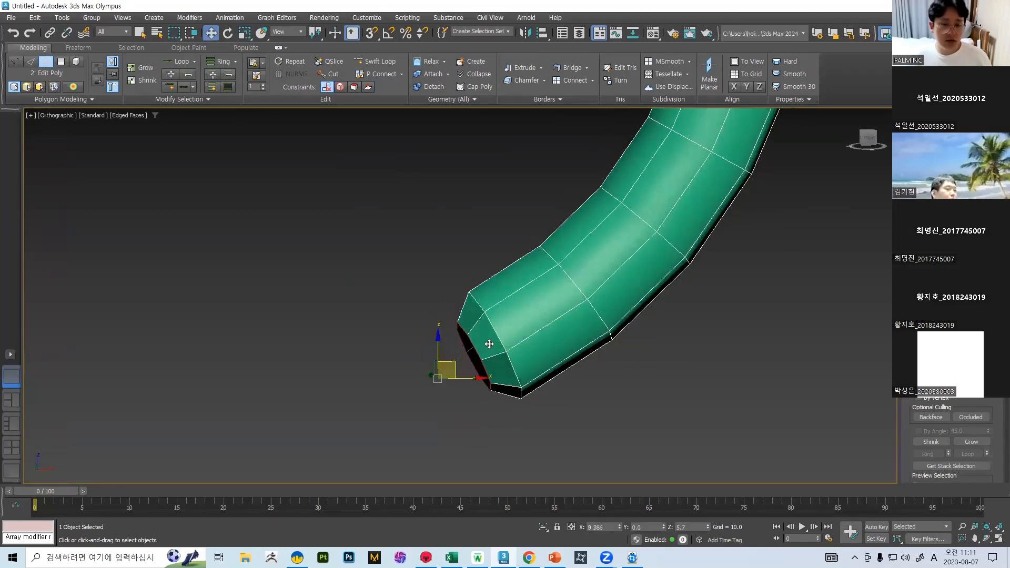
Step: Create a second, smaller ring by scaling a copy of the border inward, and move it to round the tip
alt+middle_drag(491, 344, 544, 310)
scroll(492, 336, up, 5)
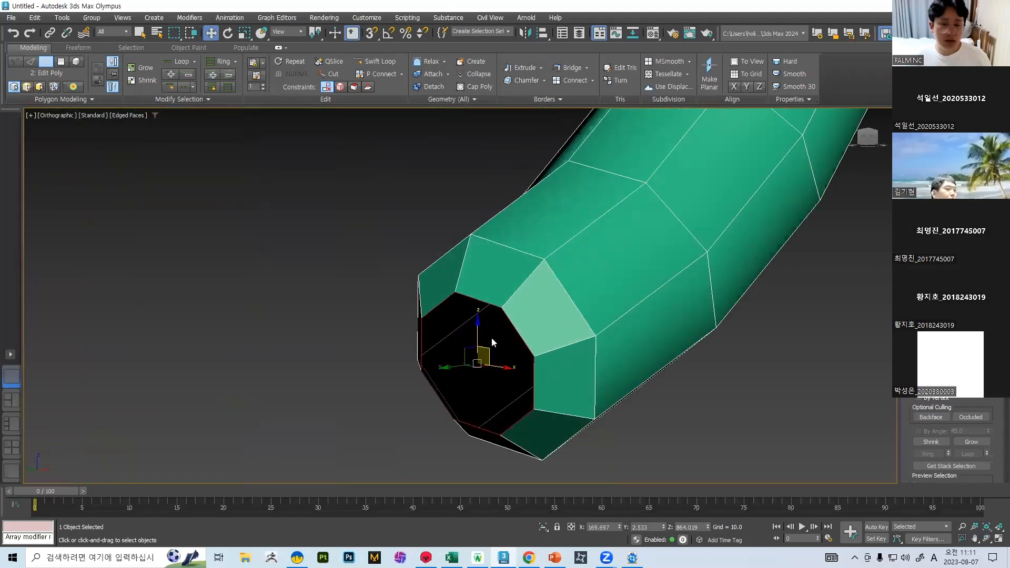
key(r)
drag(480, 356, 459, 401)
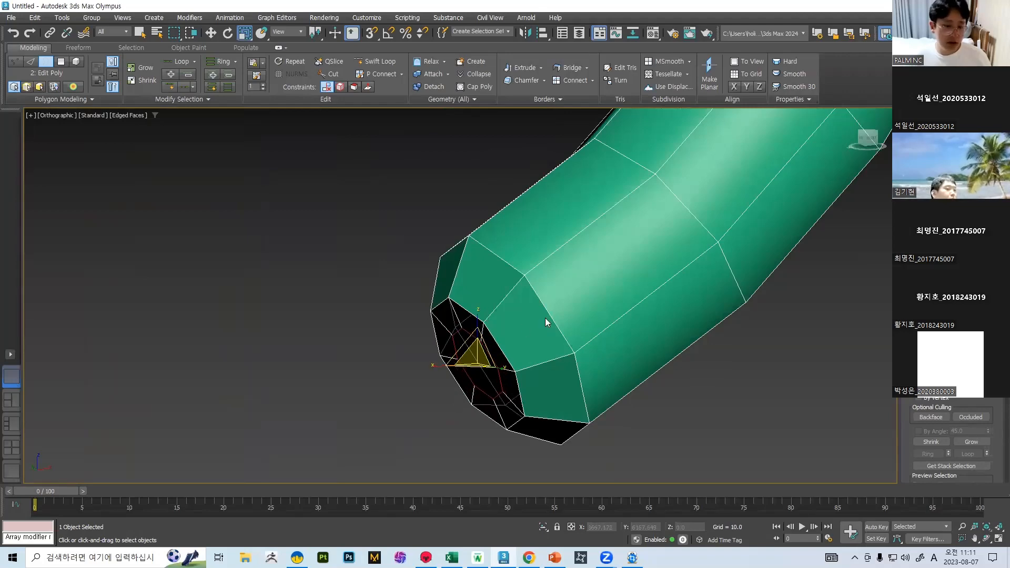
alt+middle_drag(545, 317, 521, 305)
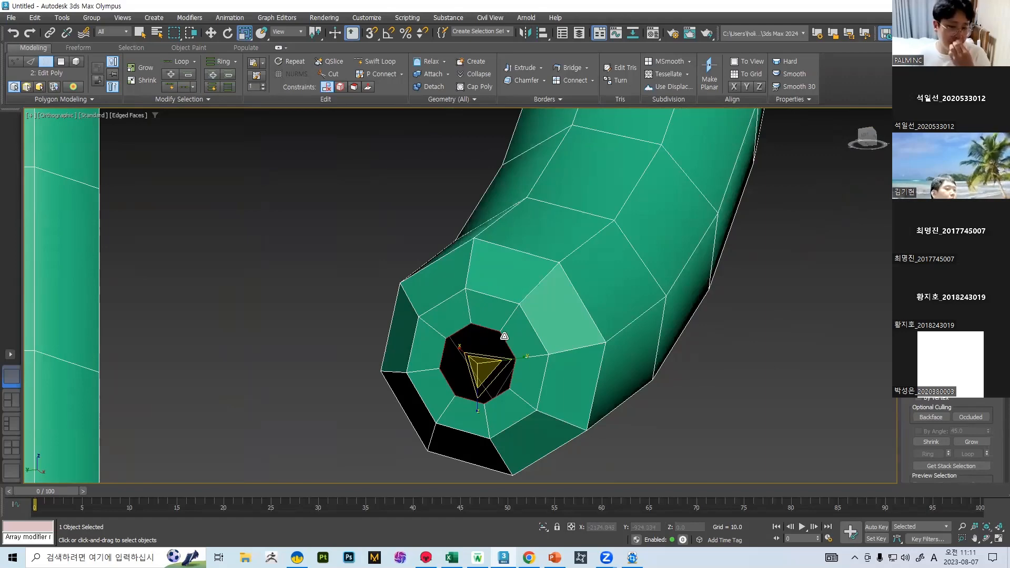
alt+middle_drag(505, 335, 492, 299)
key(w)
mouse_move(492, 291)
mouse_down()
mouse_move(481, 299)
mouse_move(483, 277)
mouse_up()
alt+middle_drag(483, 277, 494, 271)
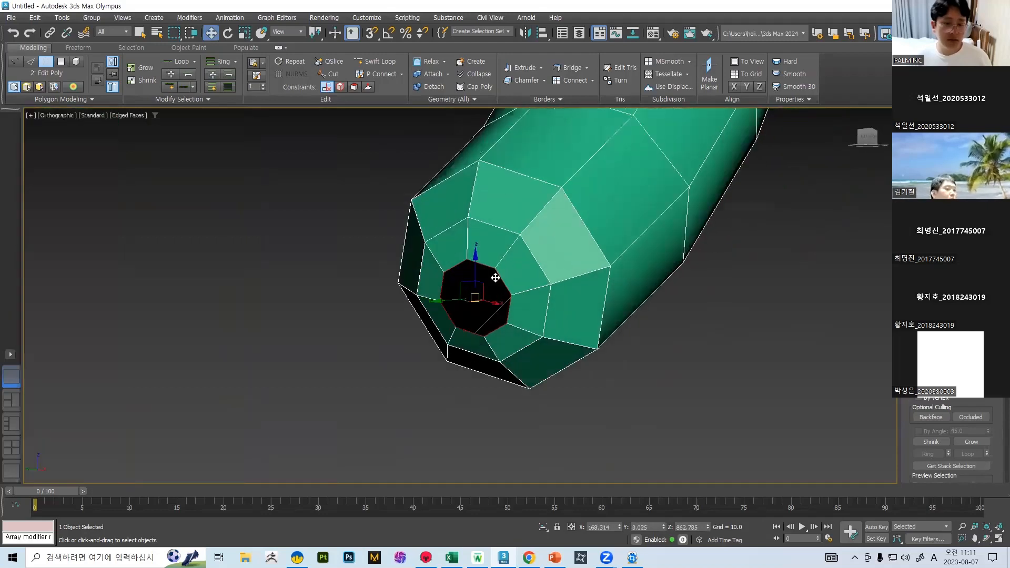
Step: Scale a copy of the border inward to add a third, smaller ring around the tip's opening
scroll(496, 271, up, 2)
key(r)
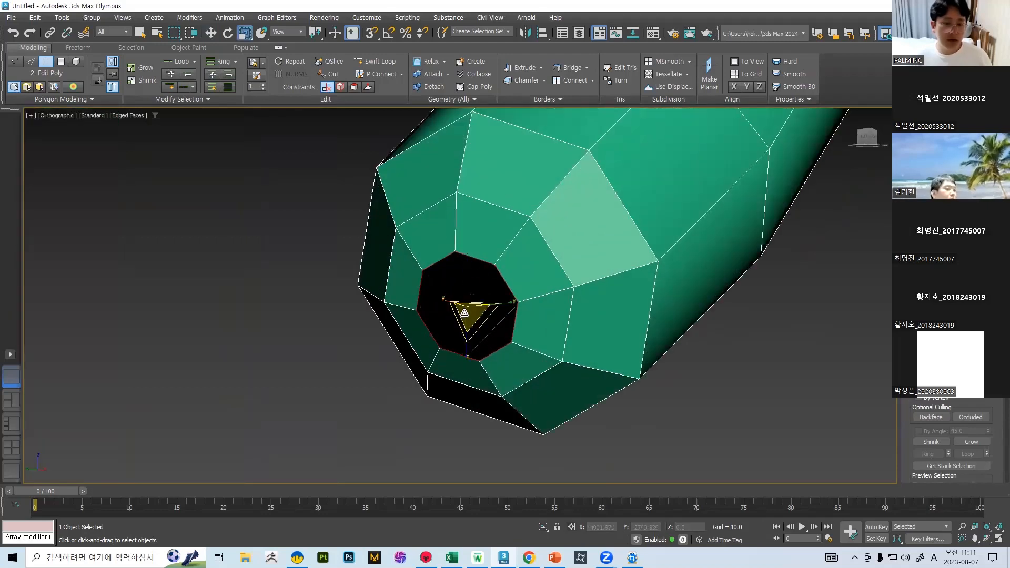
shift+drag(465, 314, 459, 349)
Step: Collapse the remaining open border at the tip into a single centre vertex to close the hole
right_click(476, 279)
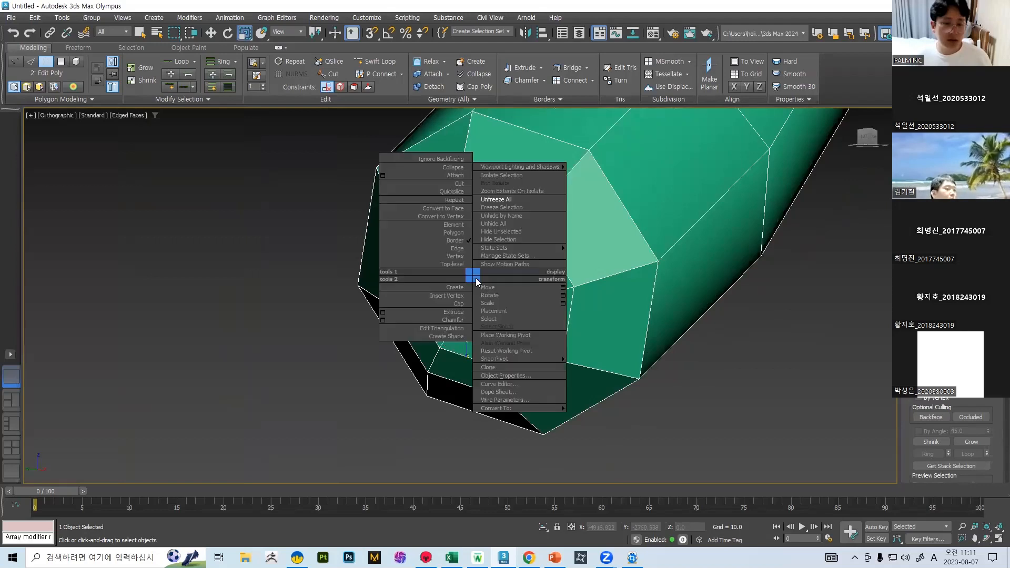
middle_drag(582, 306, 602, 260)
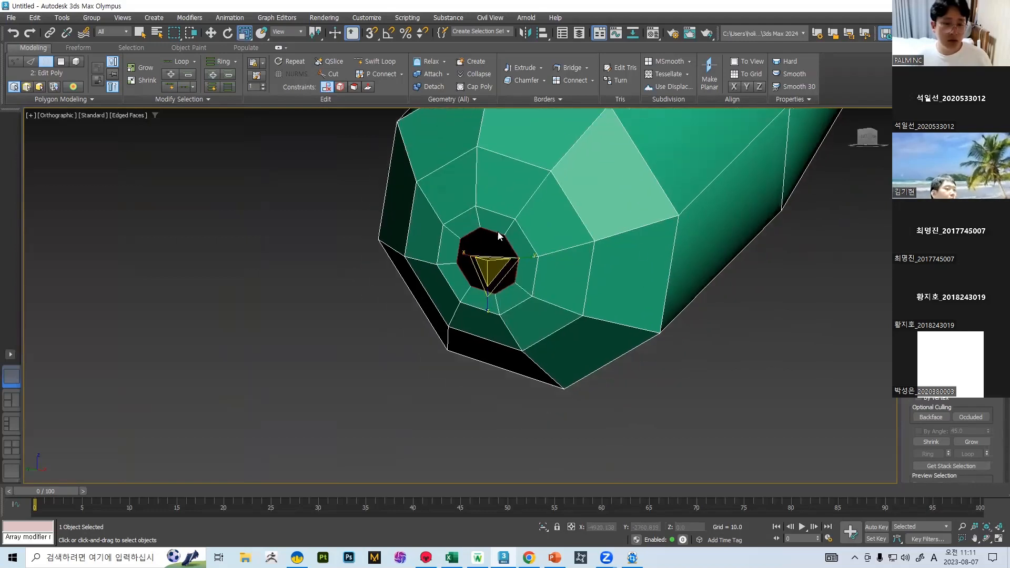
right_click(492, 165)
click(479, 129)
Step: Examine the closed tip and its centre vertex from several angles, close up and against the whole hook
scroll(495, 261, up, 5)
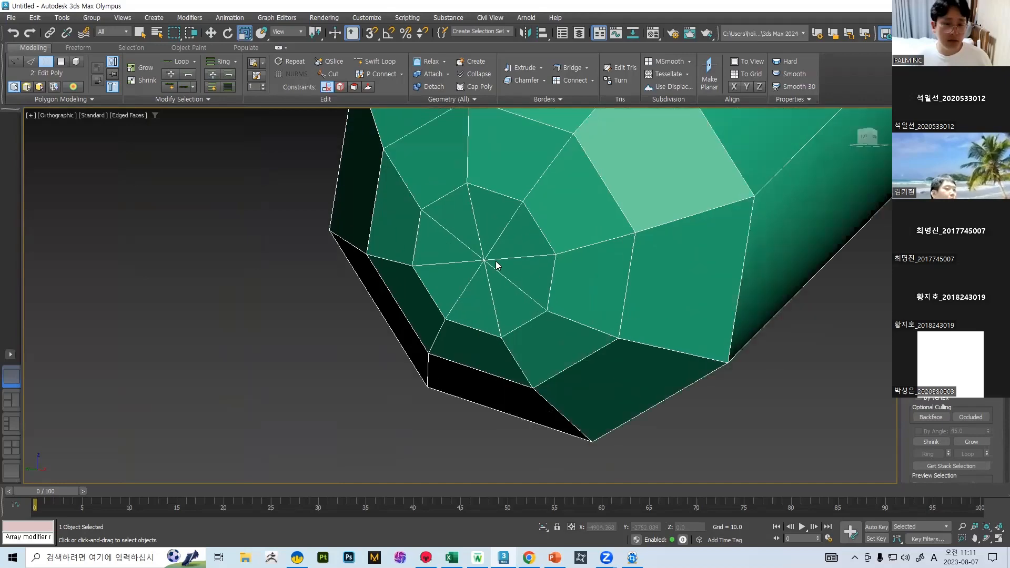
scroll(525, 278, down, 6)
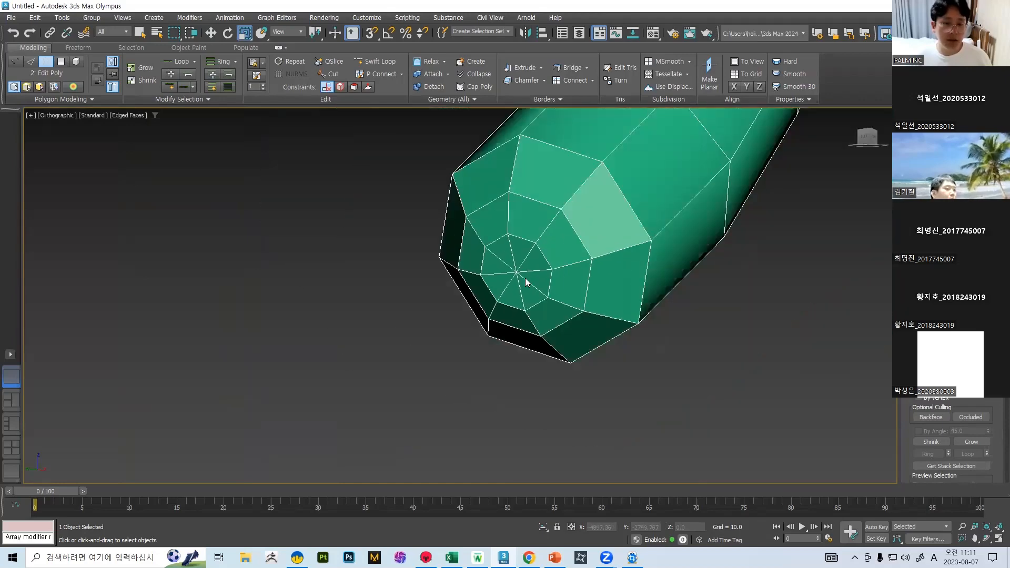
alt+middle_drag(525, 278, 494, 266)
scroll(694, 287, up, 6)
key(1)
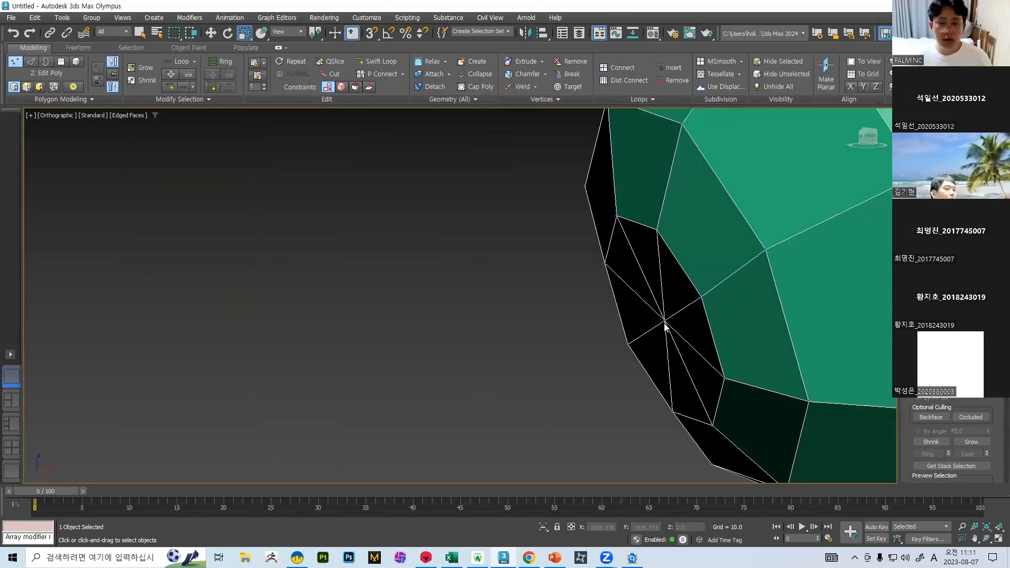
click(665, 320)
scroll(700, 279, down, 7)
middle_drag(711, 261, 663, 270)
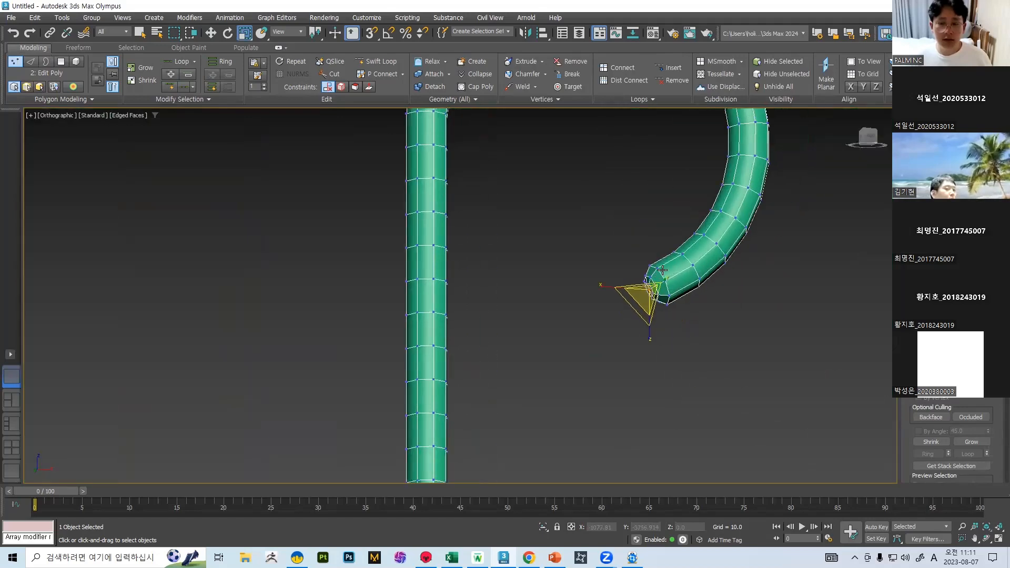
Step: Turn off the edged-faces display and examine the shading of the hook's faceted tip
key(F4)
scroll(684, 274, up, 4)
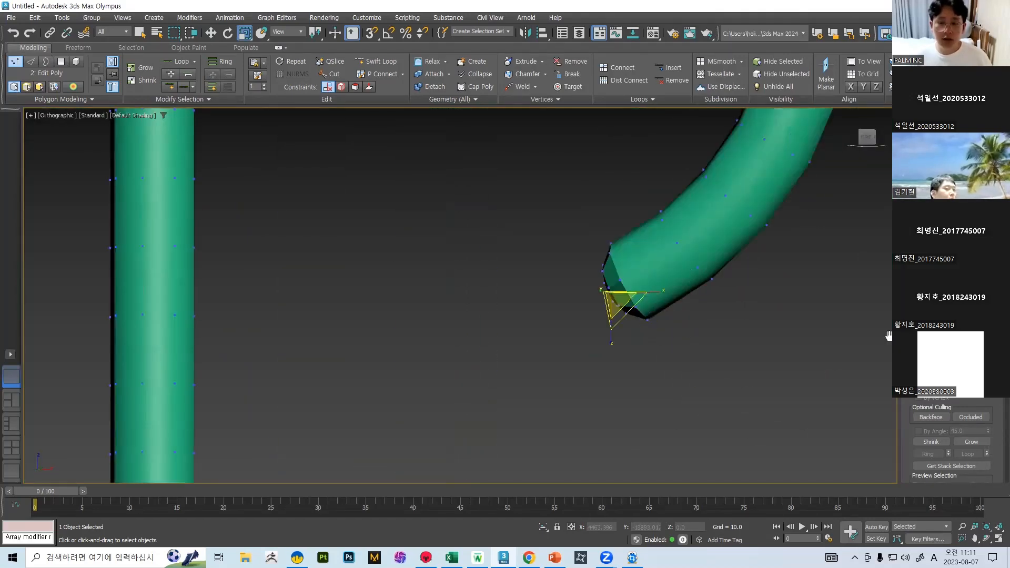
key(1)
key(F4)
scroll(682, 321, down, 4)
mouse_move(682, 321)
alt+middle_down()
mouse_move(730, 308)
mouse_move(727, 320)
mouse_move(667, 319)
alt+middle_up()
key(F4)
scroll(617, 278, up, 5)
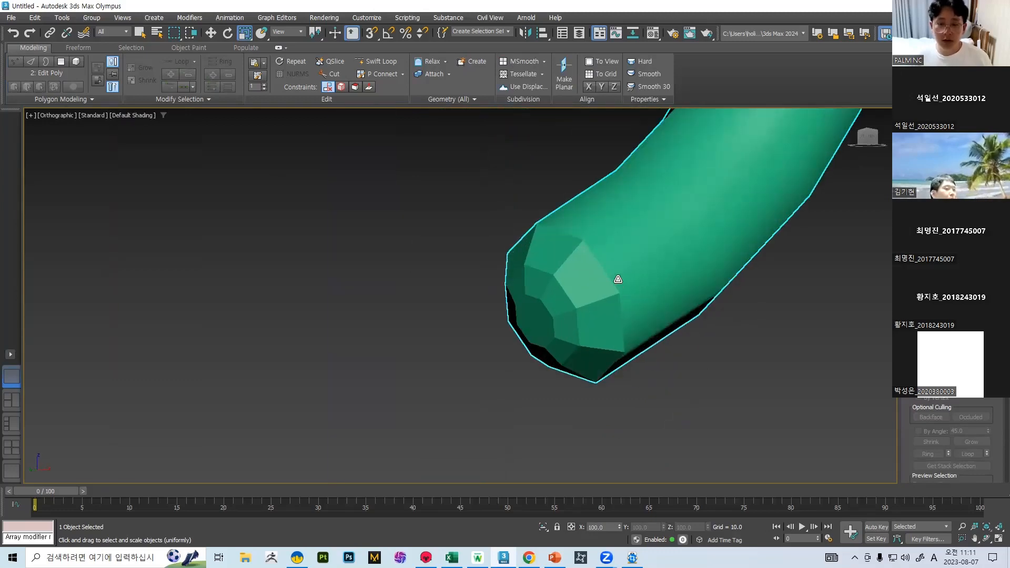
scroll(617, 275, down, 10)
scroll(617, 274, up, 8)
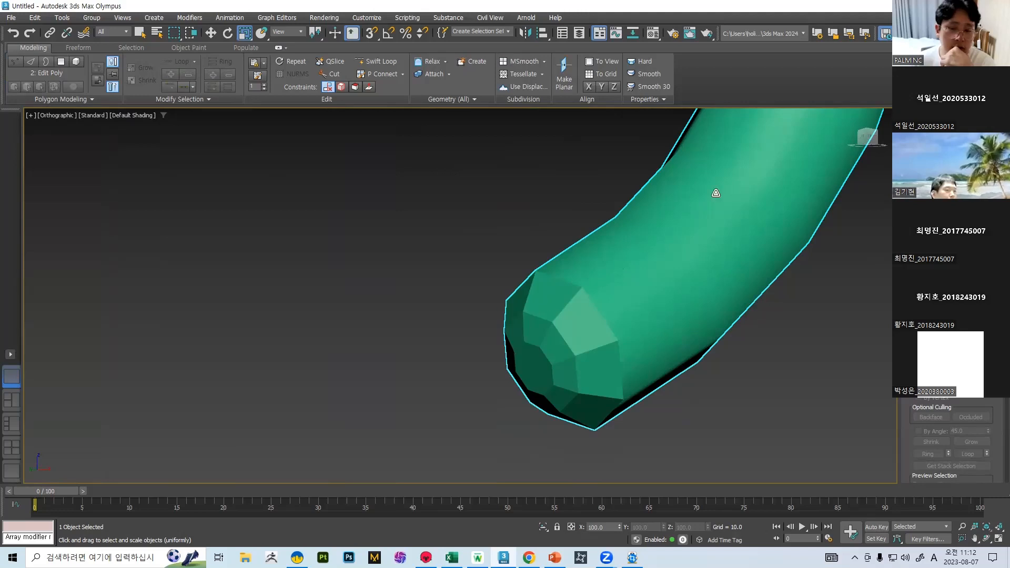
Step: Select four adjacent polygons on the hook's side near the tip and bring up their smoothing group settings
key(5)
click(621, 314)
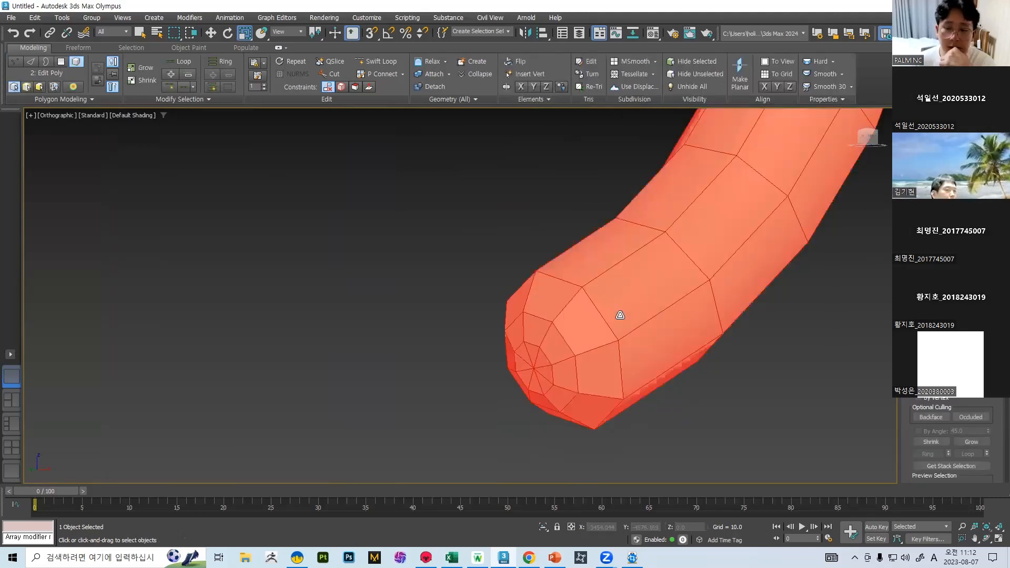
key(4)
click(686, 287)
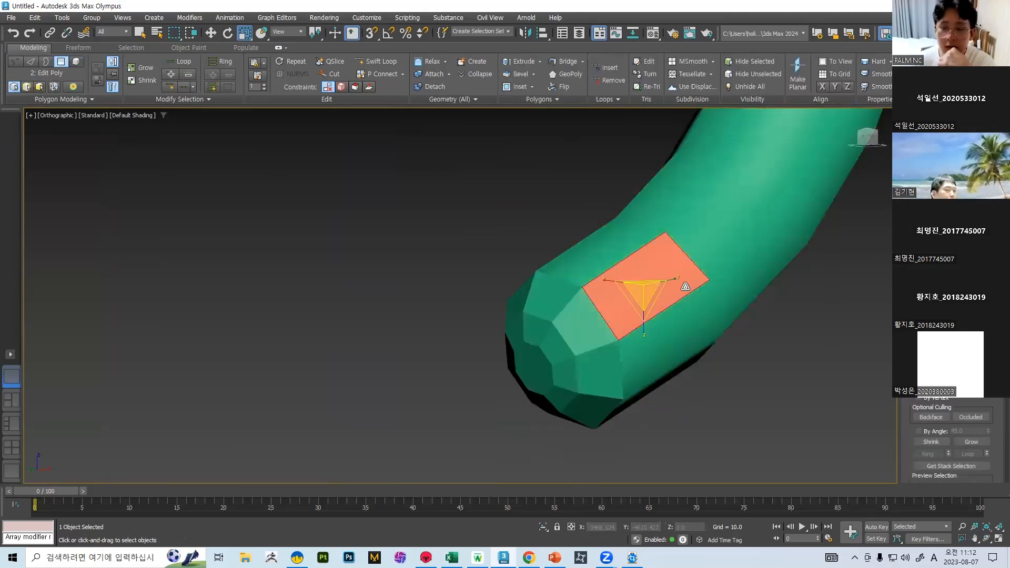
key(q)
click(700, 235)
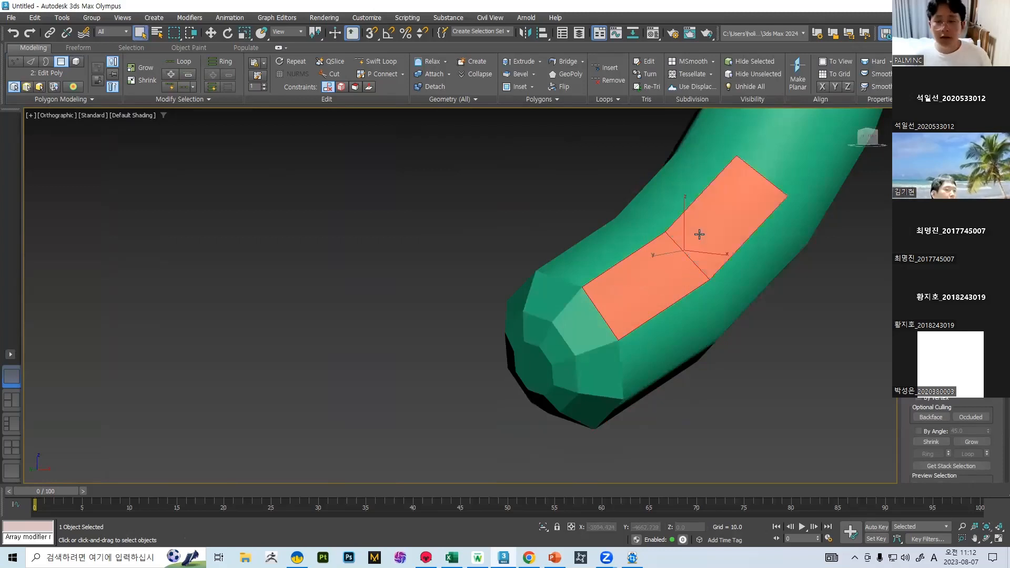
click(678, 331)
ctrl+click(744, 274)
ctrl+click(725, 217)
ctrl+click(655, 282)
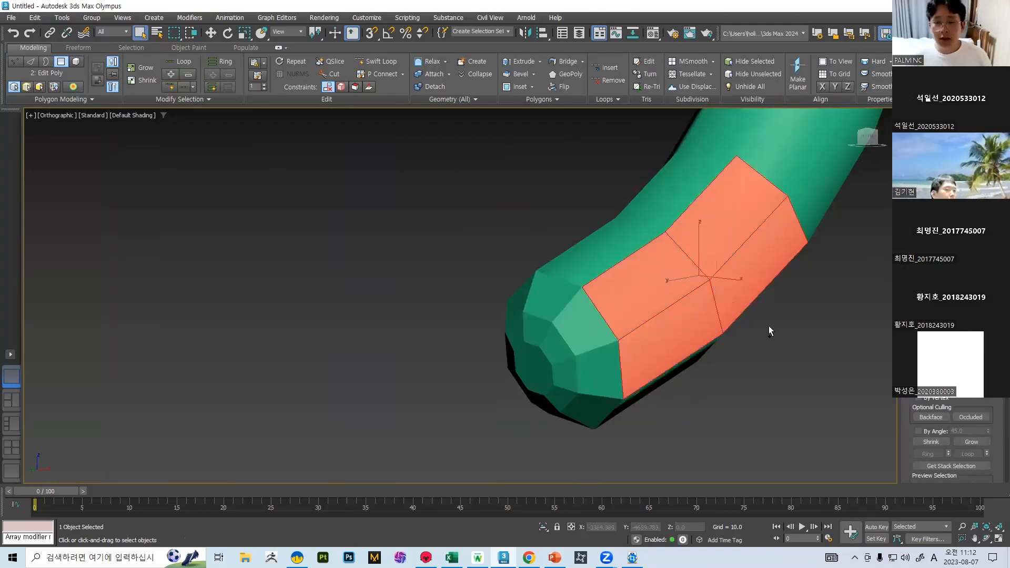
scroll(951, 441, down, 5)
scroll(951, 441, down, 1)
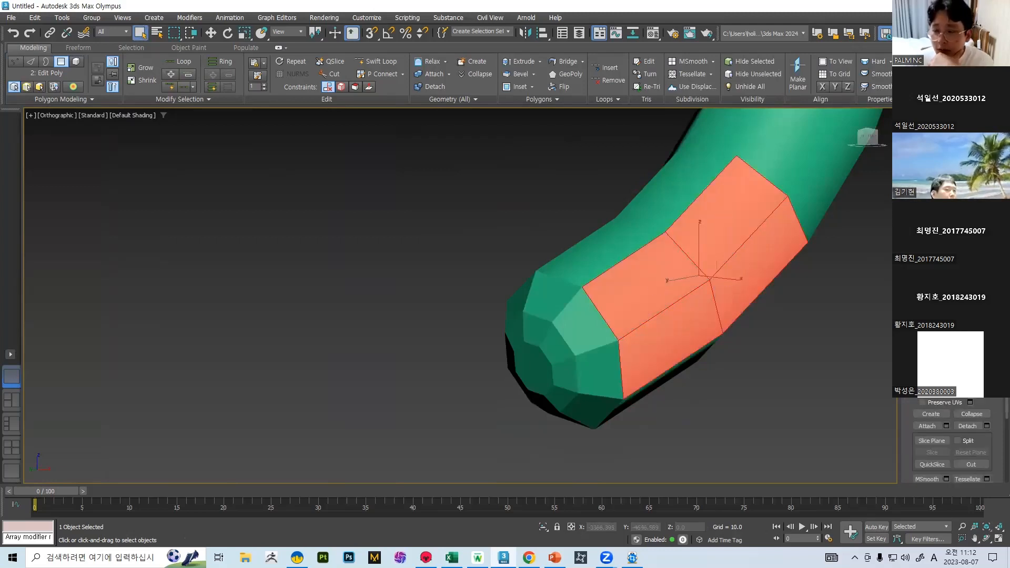
scroll(912, 400, down, 10)
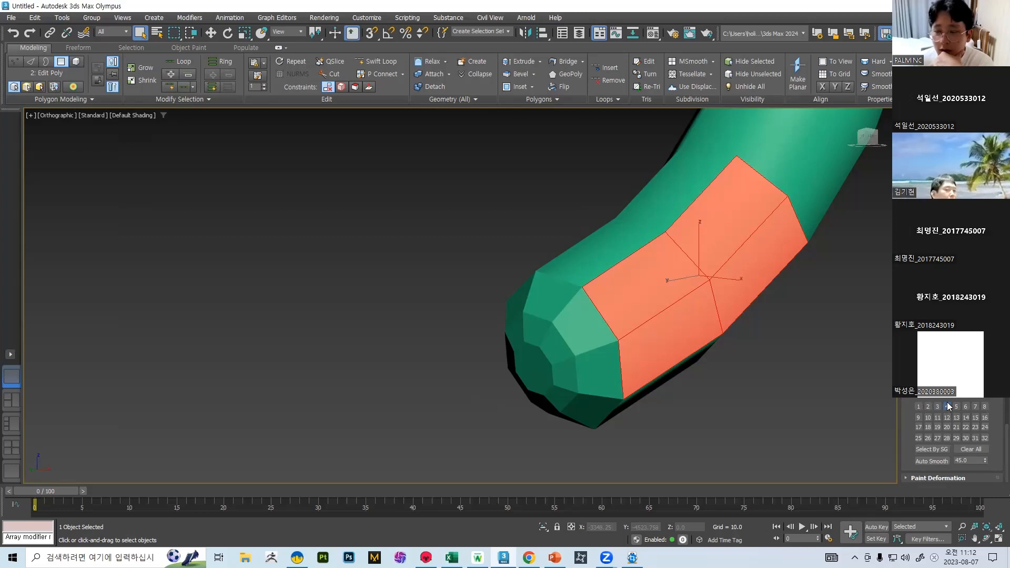
Step: Compare the smoothing groups of the tip's facets with those of the adjoining polygons on the hook's side
click(579, 327)
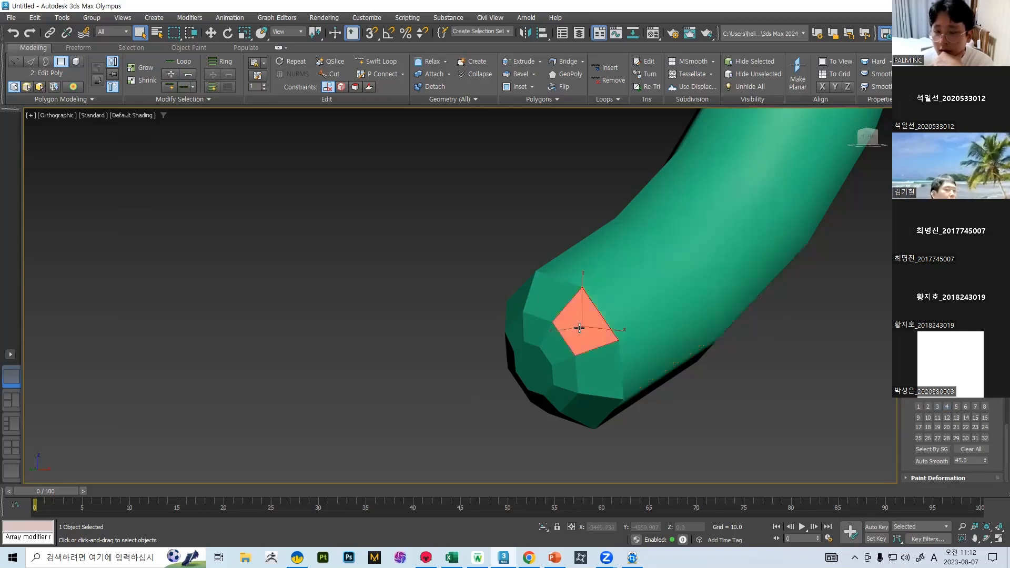
click(587, 367)
click(609, 261)
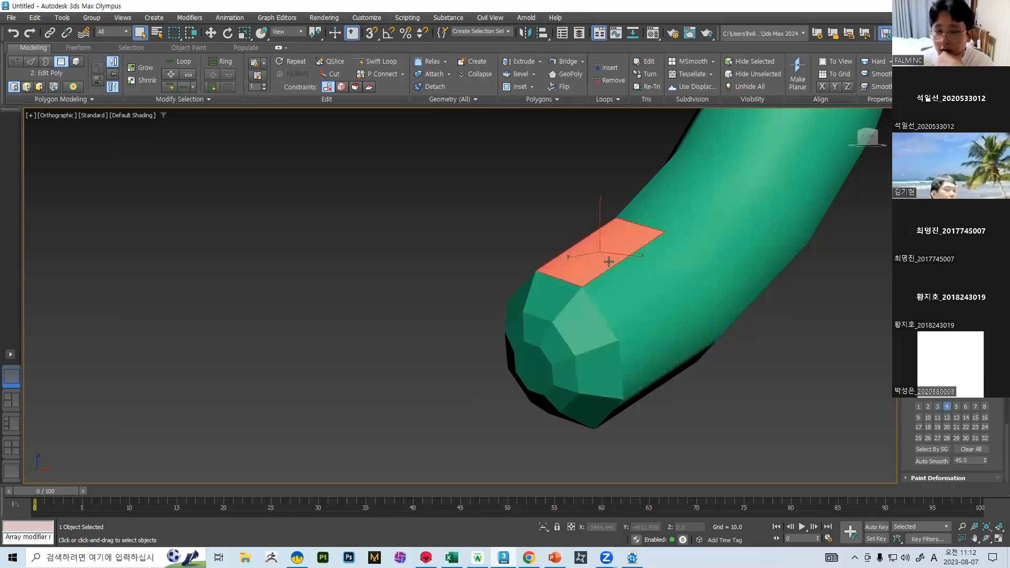
click(624, 300)
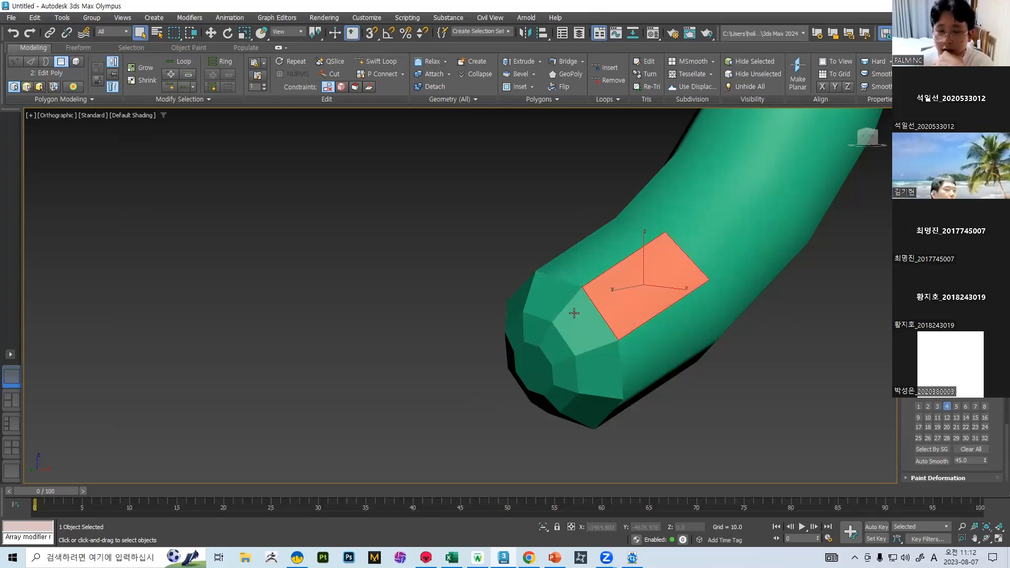
click(595, 247)
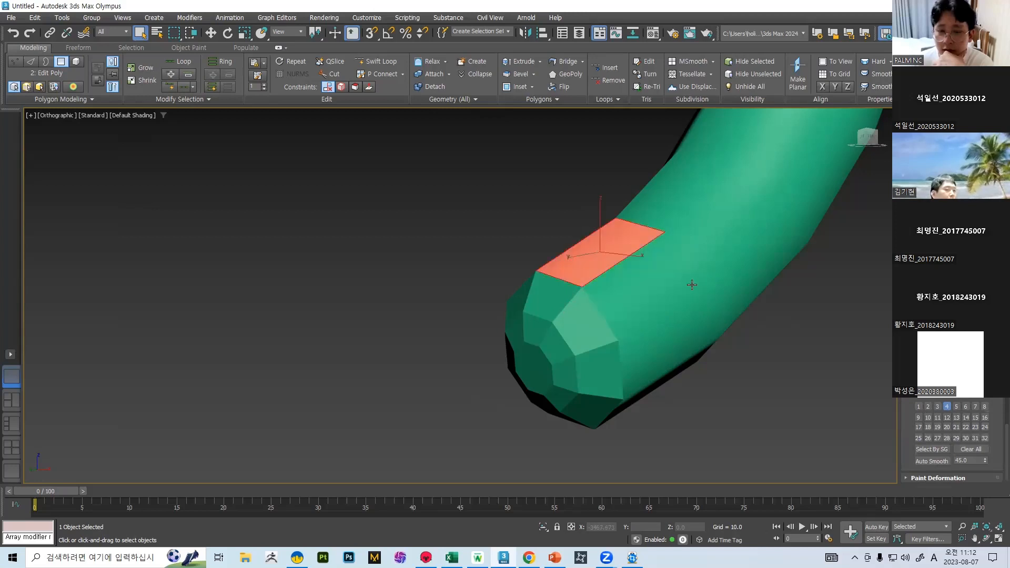
Step: Check the smoothing groups of neighbouring polygons along the smooth side of the hook
click(690, 331)
click(757, 286)
click(702, 203)
click(691, 197)
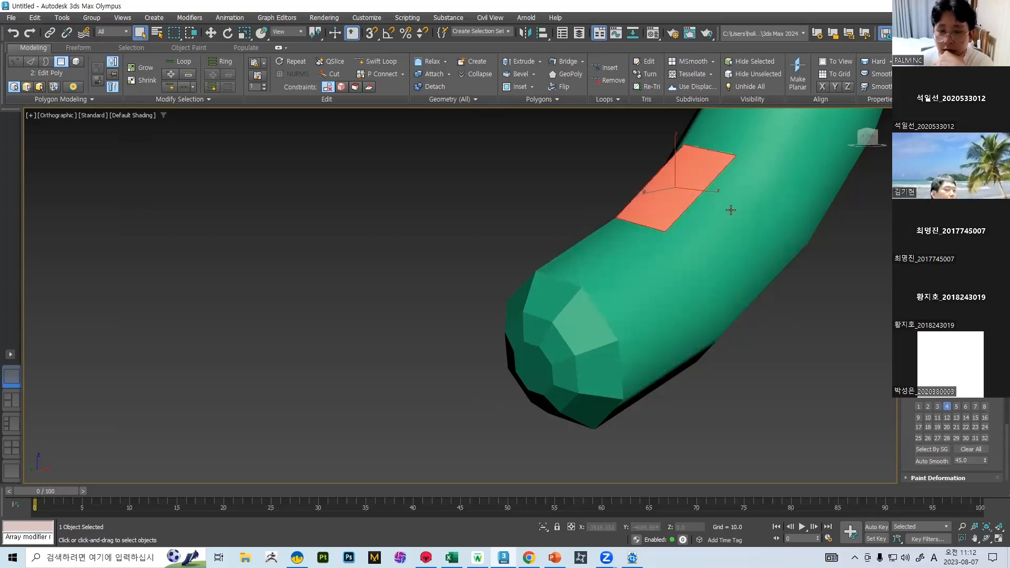
click(731, 211)
click(700, 183)
click(732, 195)
click(697, 185)
click(736, 208)
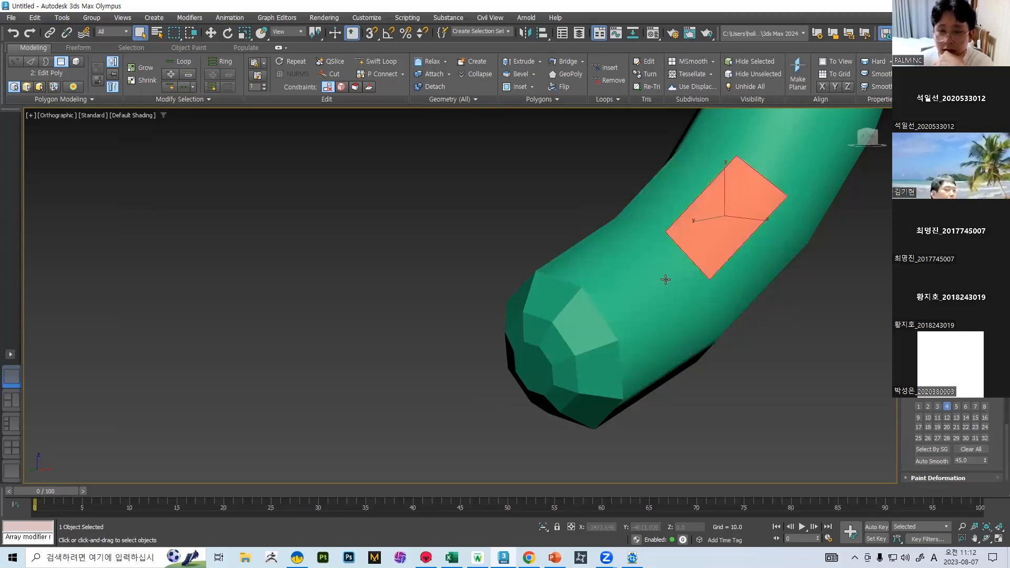
Step: Check the smoothing groups of two neighbouring tip facets and the side polygon next to them
click(574, 323)
click(558, 301)
click(574, 325)
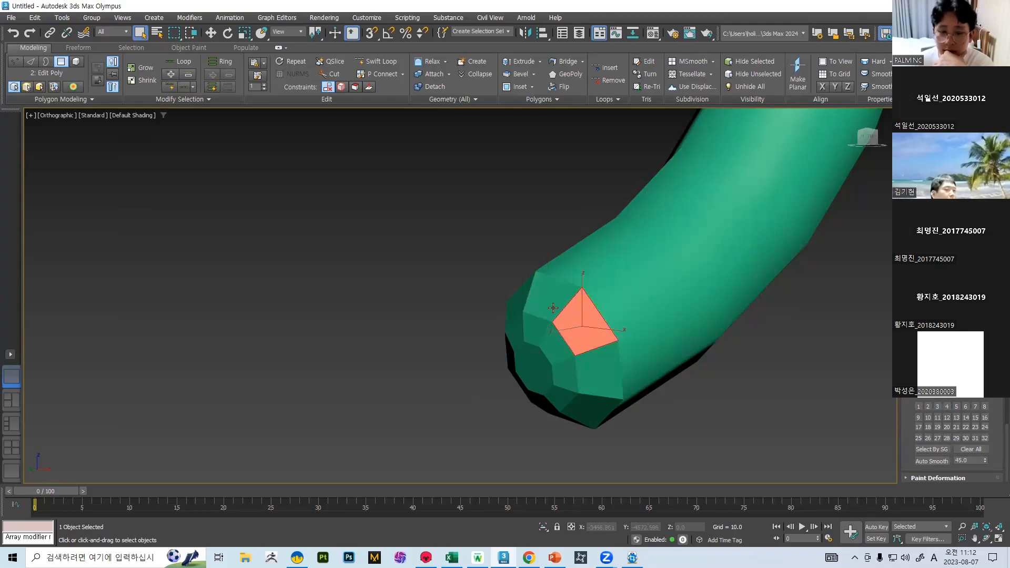
click(553, 308)
click(594, 318)
click(647, 282)
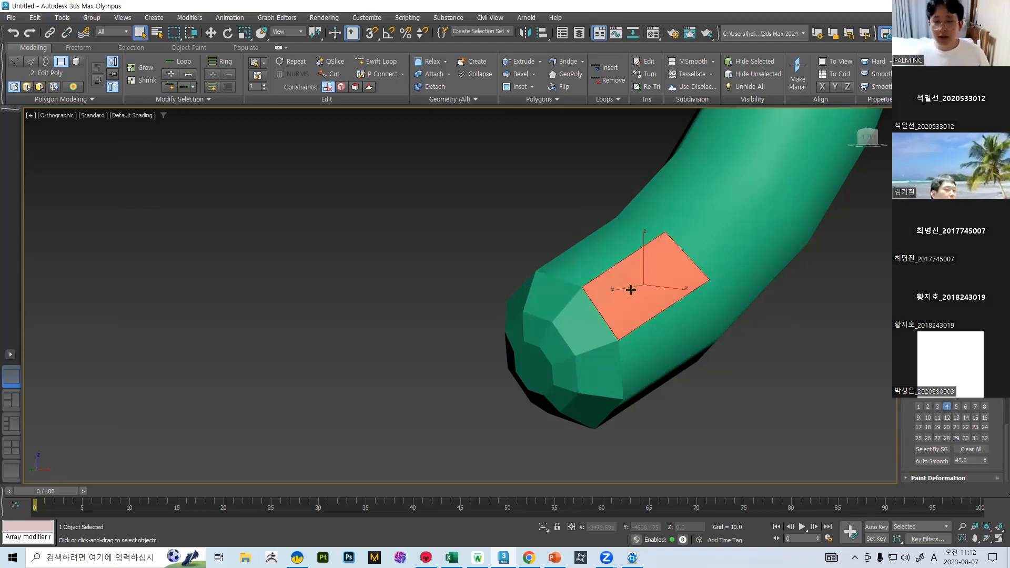
Step: Assign smoothing group 4 to the single tip facet adjoining the hook's side polygon
click(593, 319)
click(653, 280)
click(587, 318)
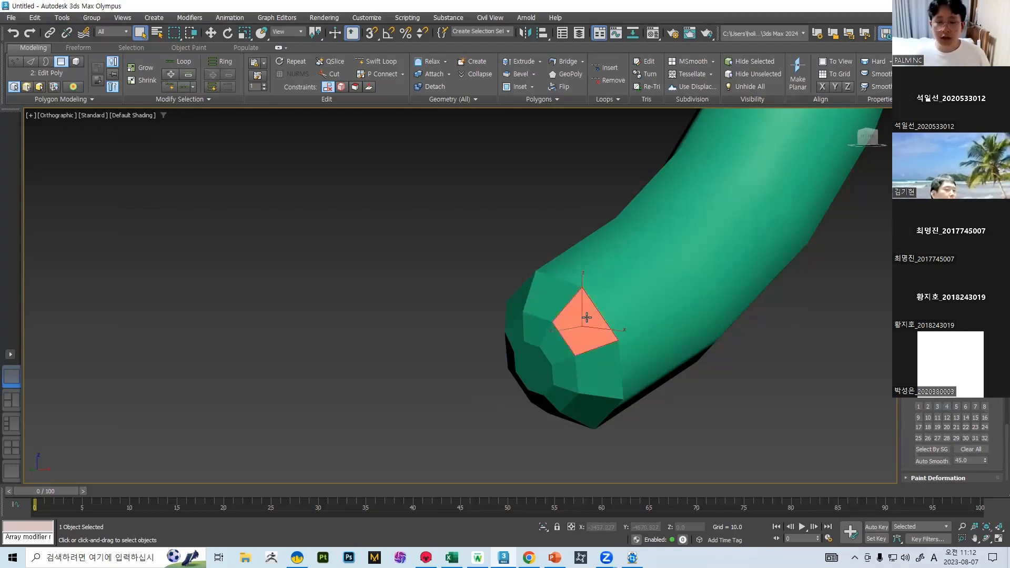
click(947, 406)
click(807, 365)
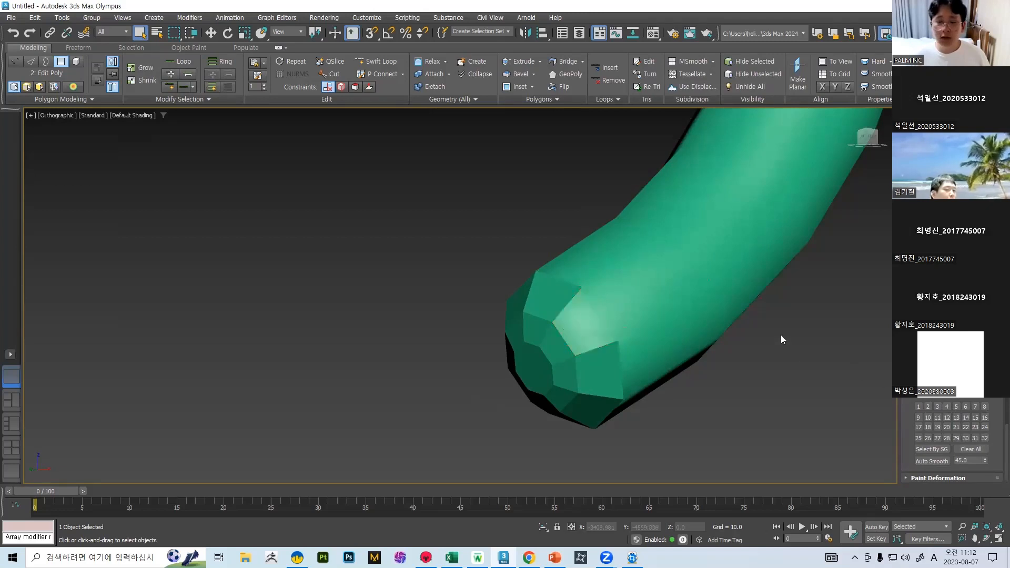
alt+middle_drag(713, 315, 631, 324)
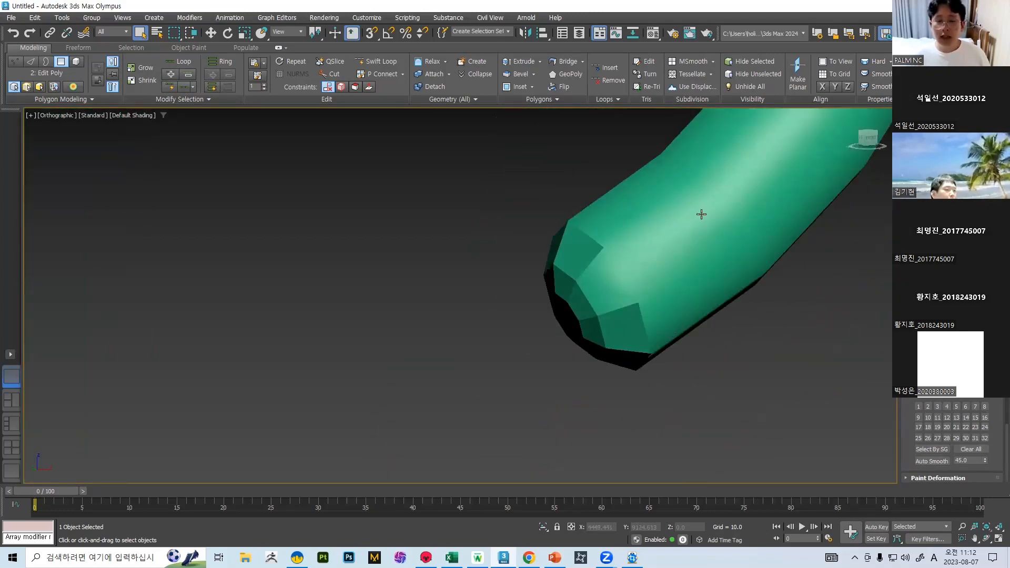
Step: Assign smoothing group 4 to all polygons of the hook's tip and check the smoothed shading
drag(491, 210, 772, 507)
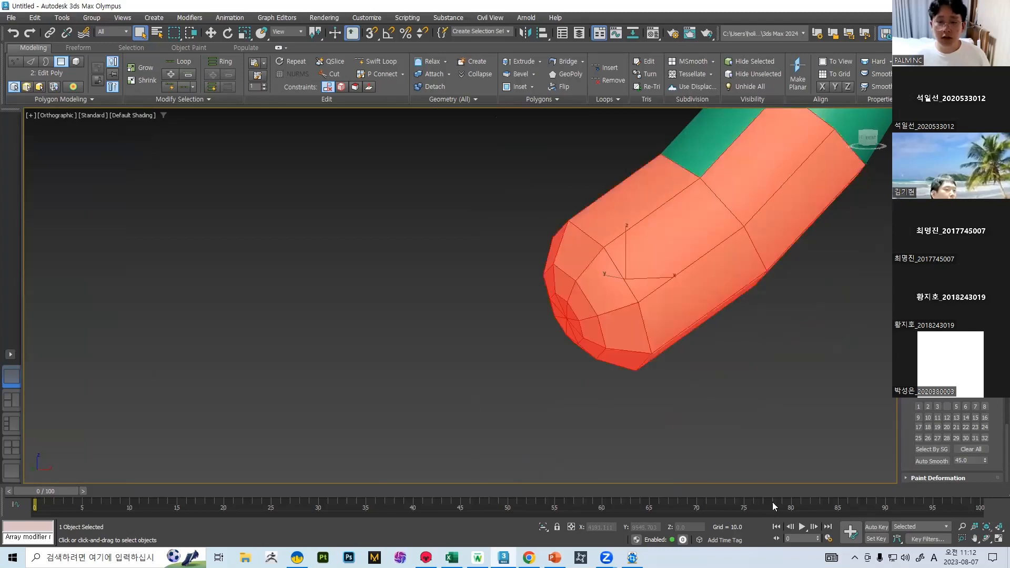
click(721, 333)
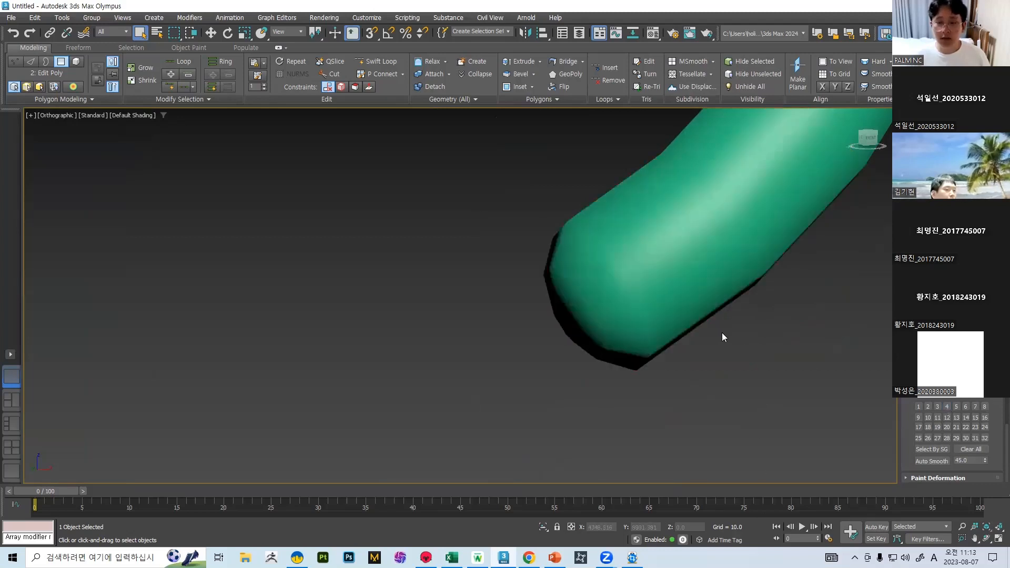
scroll(722, 333, down, 5)
alt+middle_drag(642, 342, 746, 302)
scroll(687, 322, up, 6)
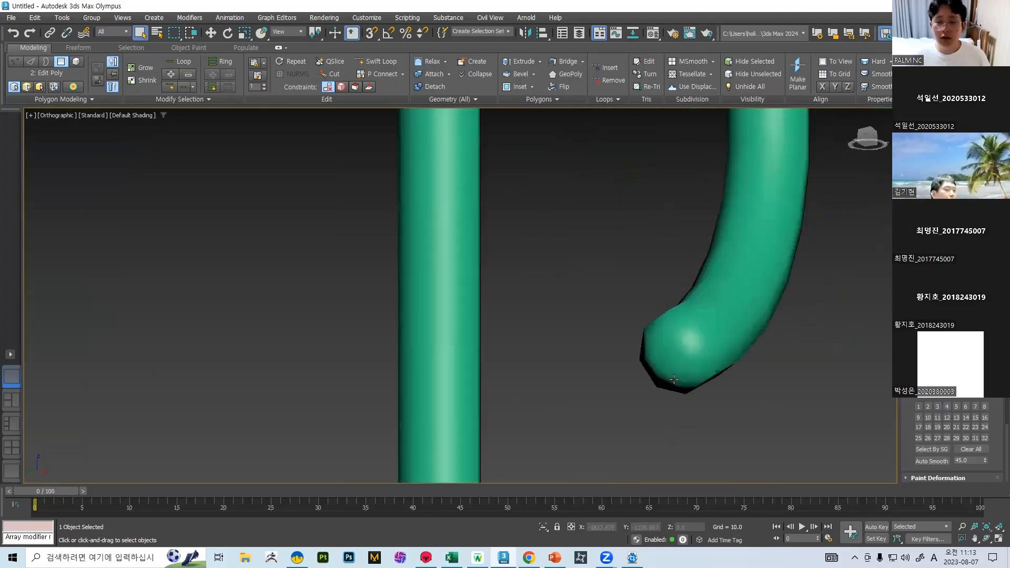
click(727, 312)
click(651, 319)
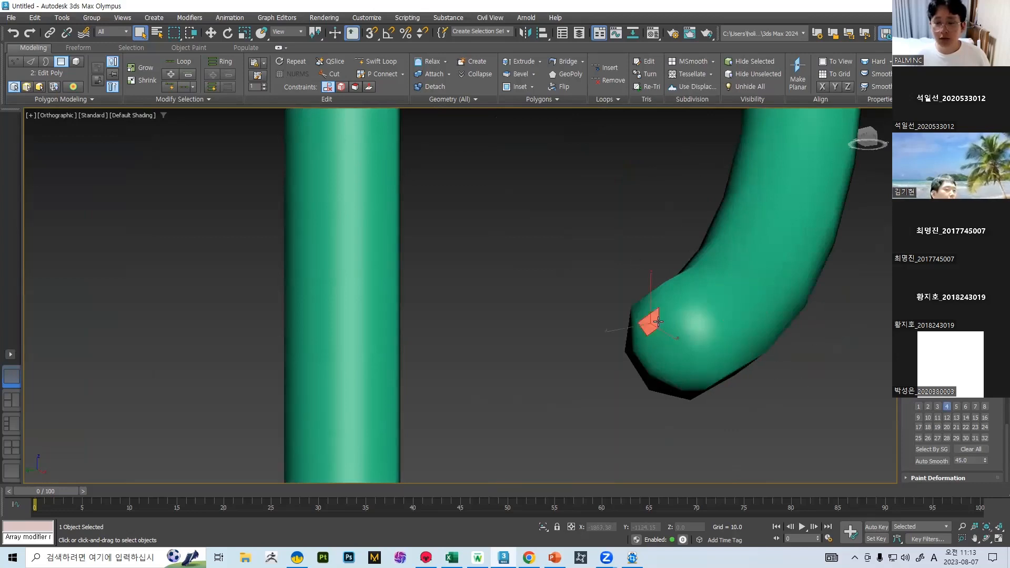
Step: Show edged faces again and delete the cap polygon at the bottom end of the cane's straight shaft
scroll(649, 319, down, 10)
middle_drag(683, 397, 650, 281)
scroll(581, 313, up, 7)
scroll(744, 301, up, 5)
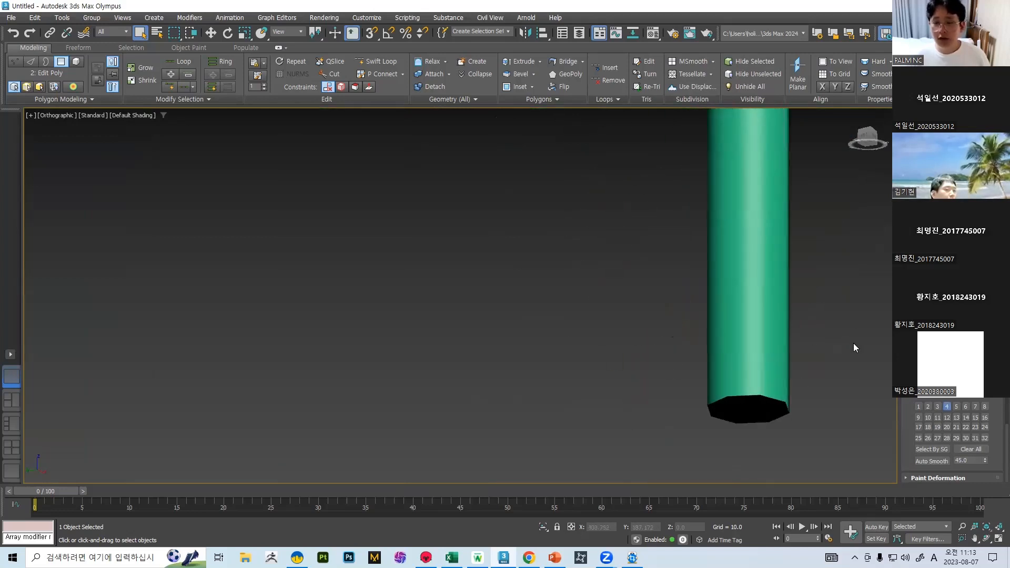
middle_drag(843, 344, 770, 318)
key(4)
scroll(690, 380, up, 3)
scroll(695, 368, down, 4)
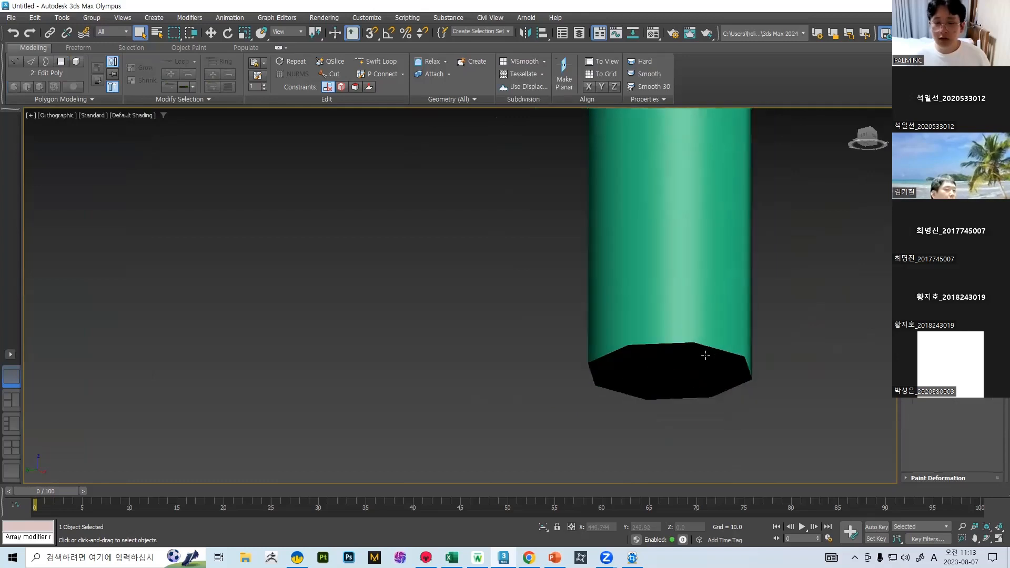
key(4)
alt+middle_drag(702, 351, 679, 381)
scroll(696, 364, down, 3)
key(F4)
scroll(684, 374, up, 4)
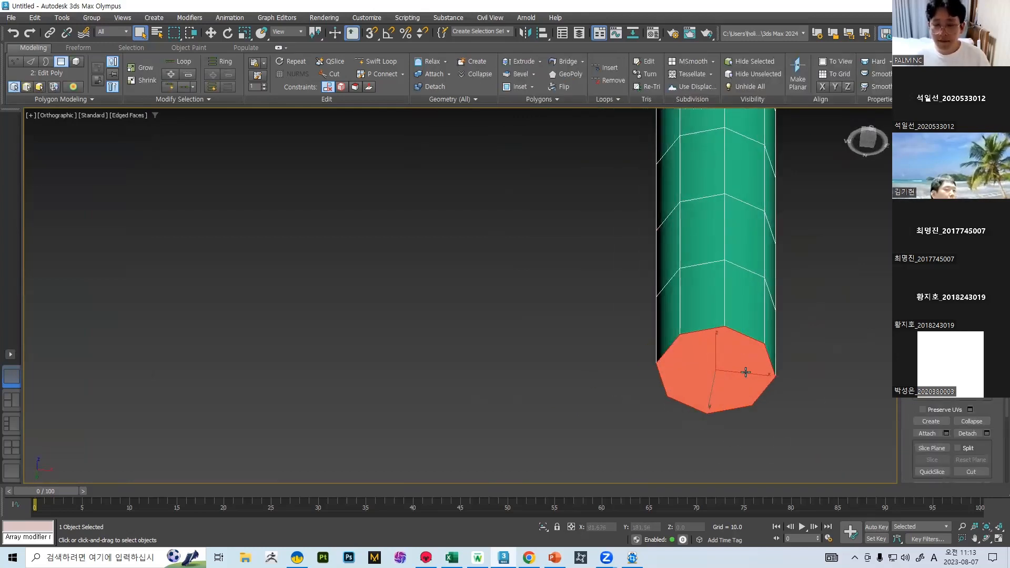
key(Delete)
Step: Select the open border at the shaft's bottom end and extend it downward by a short new ring of polygons
scroll(693, 351, up, 4)
key(3)
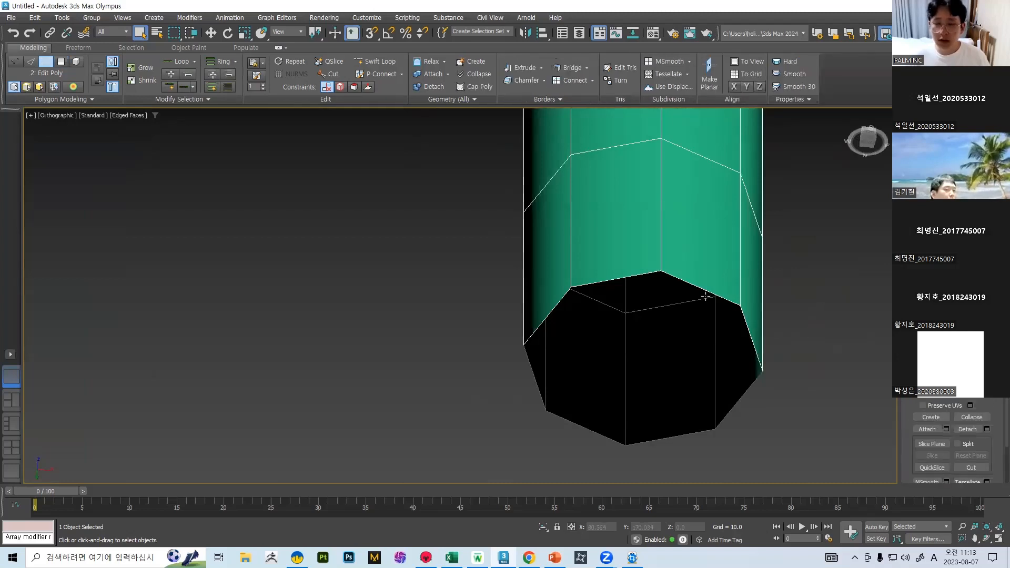
scroll(951, 441, up, 5)
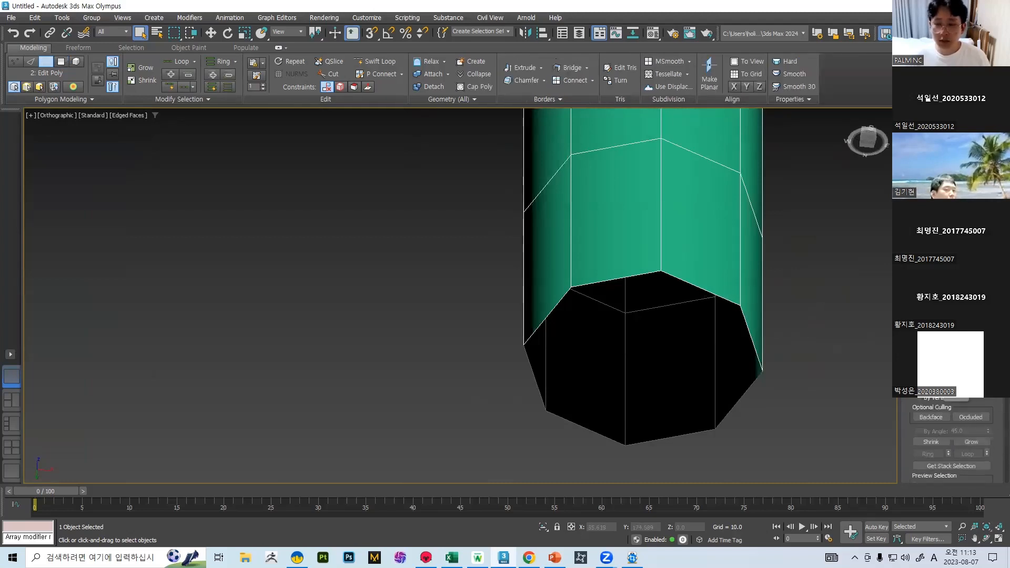
click(667, 273)
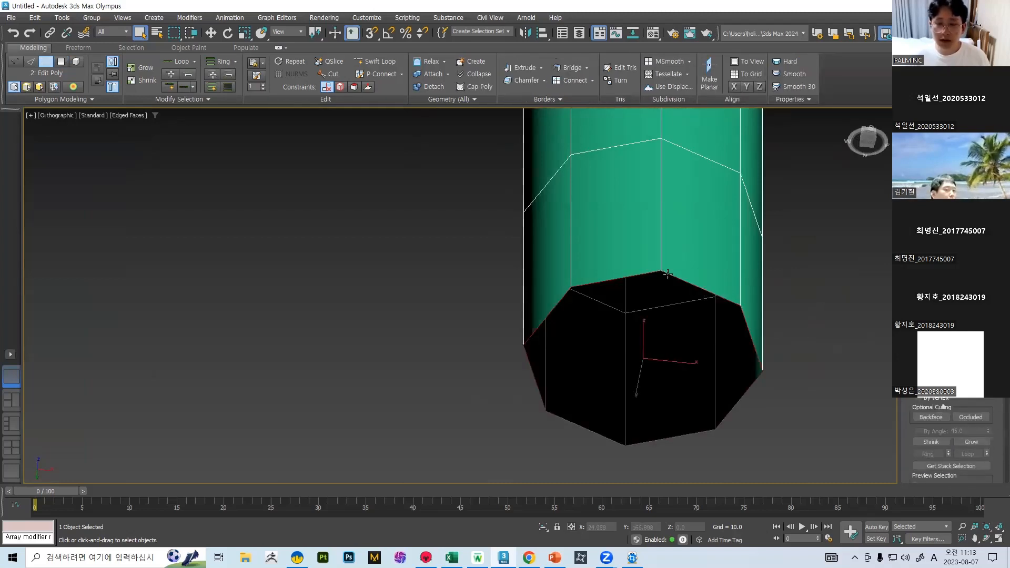
key(w)
alt+middle_drag(647, 342, 653, 324)
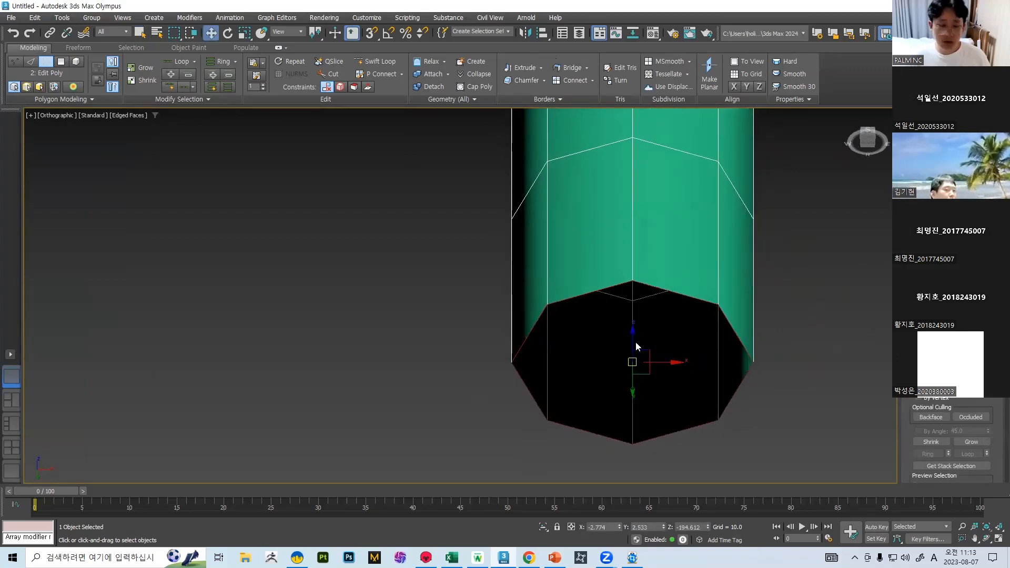
middle_drag(607, 349, 594, 276)
alt+middle_drag(595, 276, 627, 289)
shift+drag(620, 262, 609, 289)
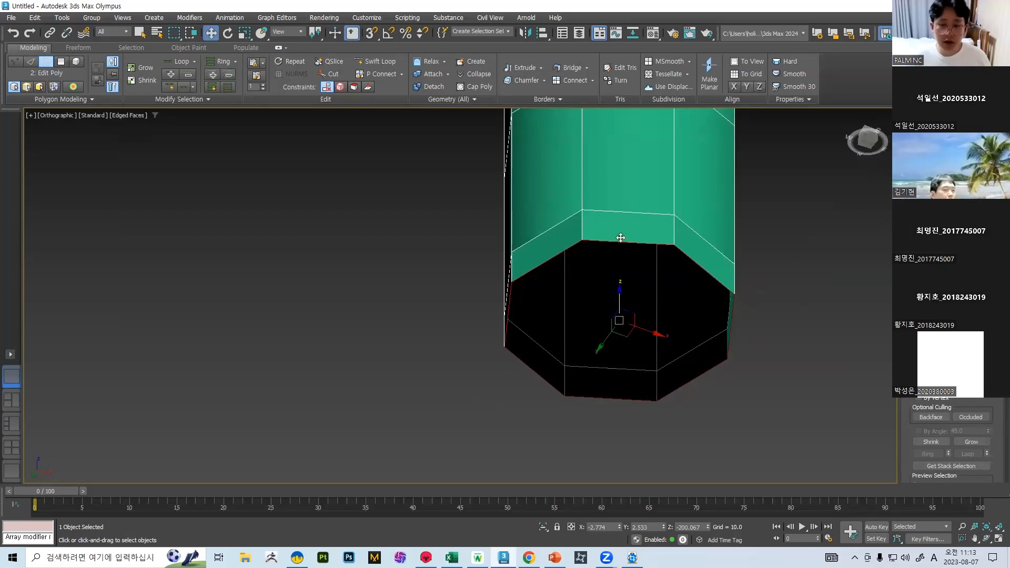
Step: Scale the extended border inward to bevel the shaft's end, and extend a second, narrower ring of polygons below it
key(r)
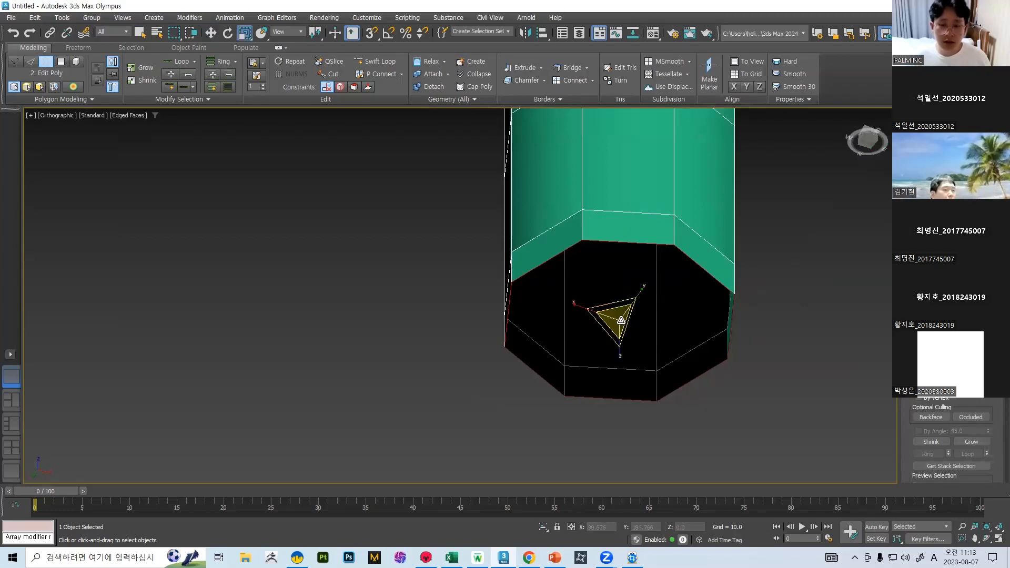
shift+drag(619, 320, 617, 337)
alt+middle_drag(617, 336, 624, 333)
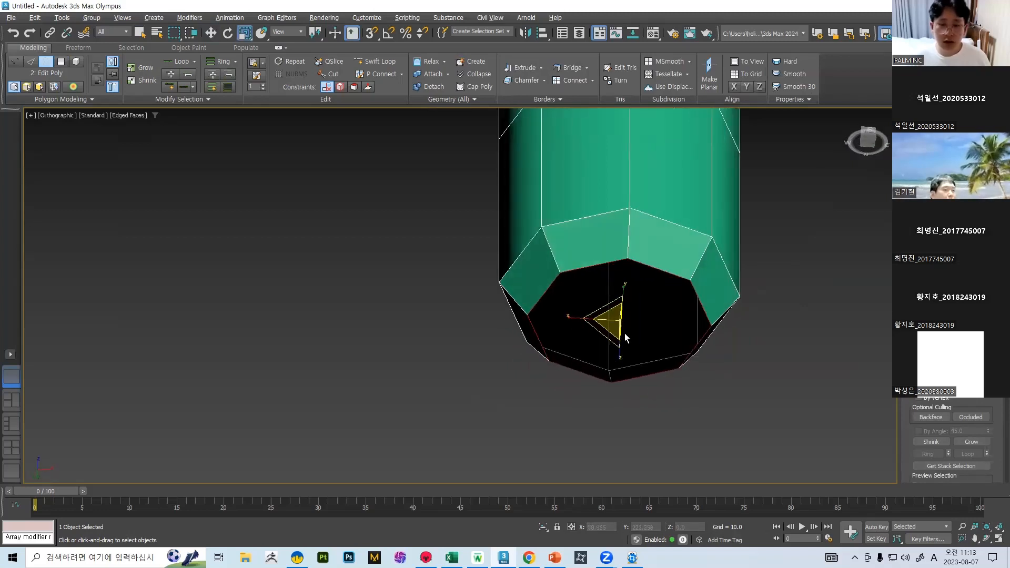
key(w)
shift+drag(624, 302, 614, 389)
key(r)
mouse_move(614, 389)
alt+middle_down()
mouse_move(635, 362)
mouse_move(614, 401)
mouse_move(607, 383)
alt+middle_up()
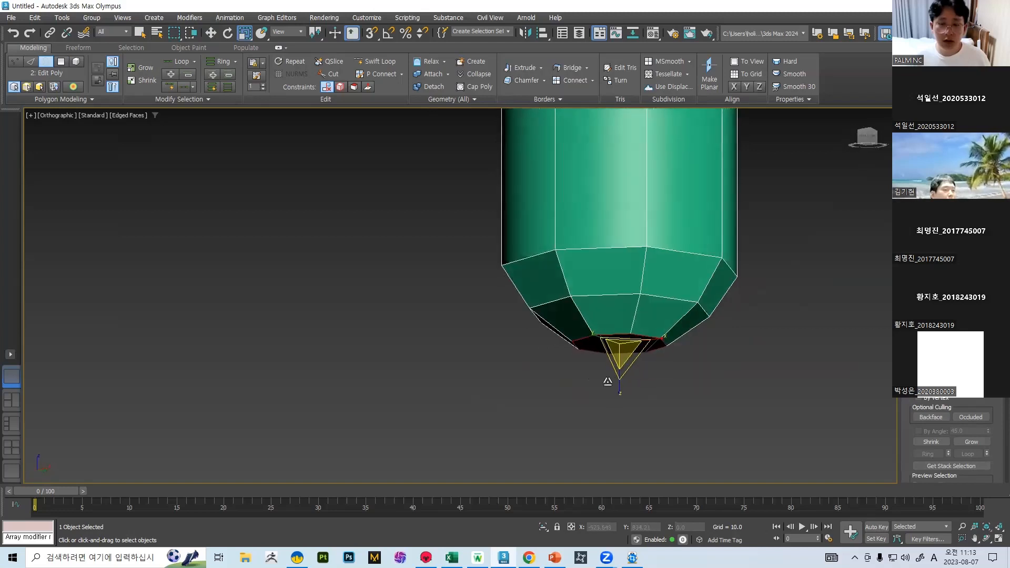
Step: Add another narrow ring of polygons by scaling the bottom border inward until only a small octagonal opening remains
key(w)
alt+middle_drag(621, 307, 623, 325)
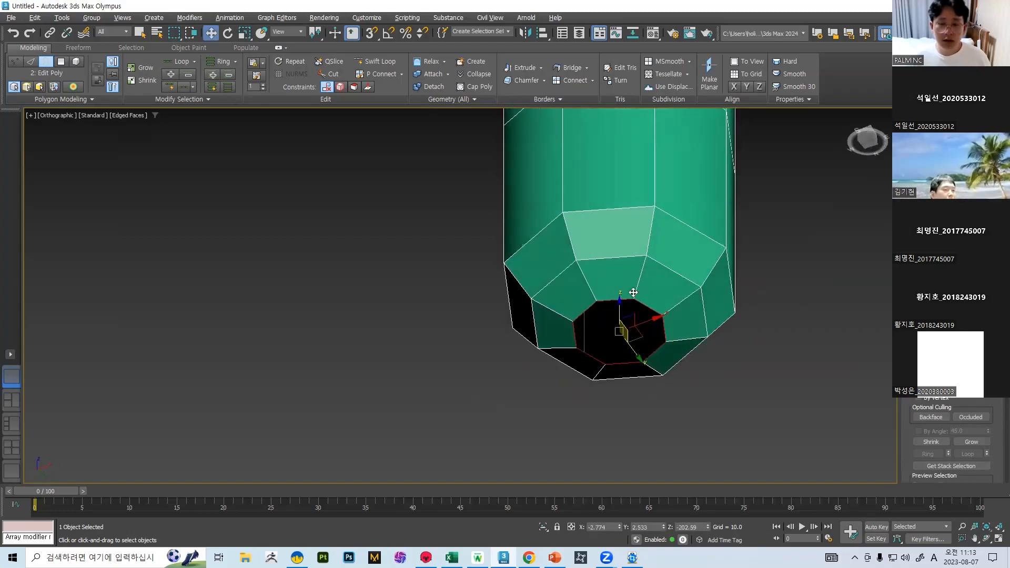
key(r)
scroll(624, 371, up, 4)
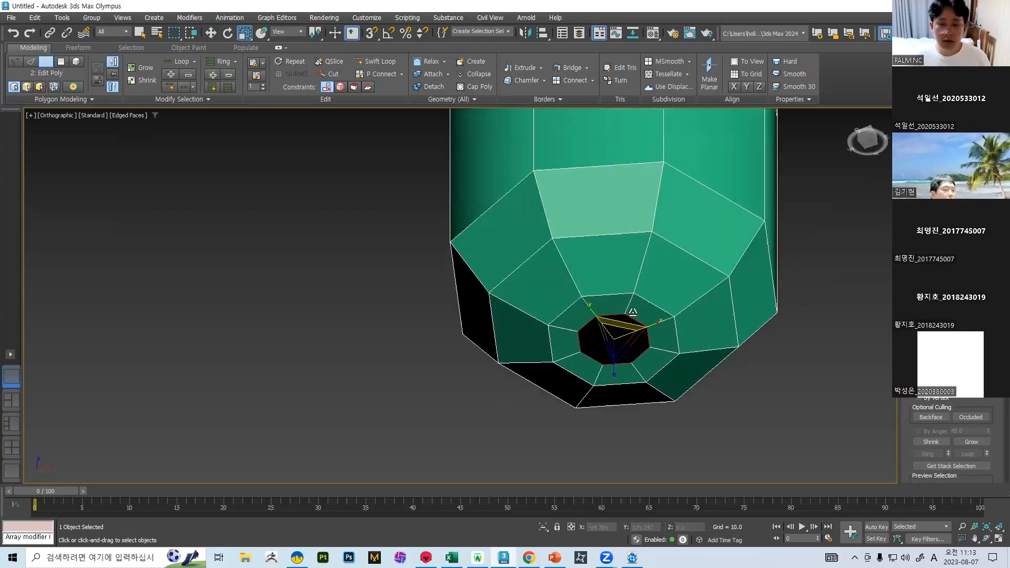
Step: Try collapsing the small remaining border at the shaft's bottom end into a single point, undoing each attempt
right_click(561, 341)
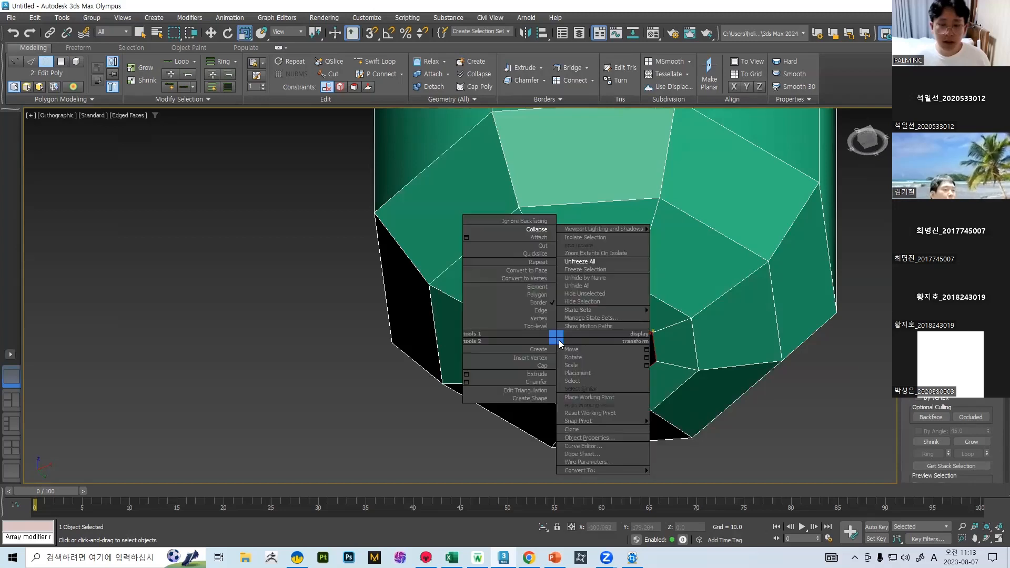
click(531, 232)
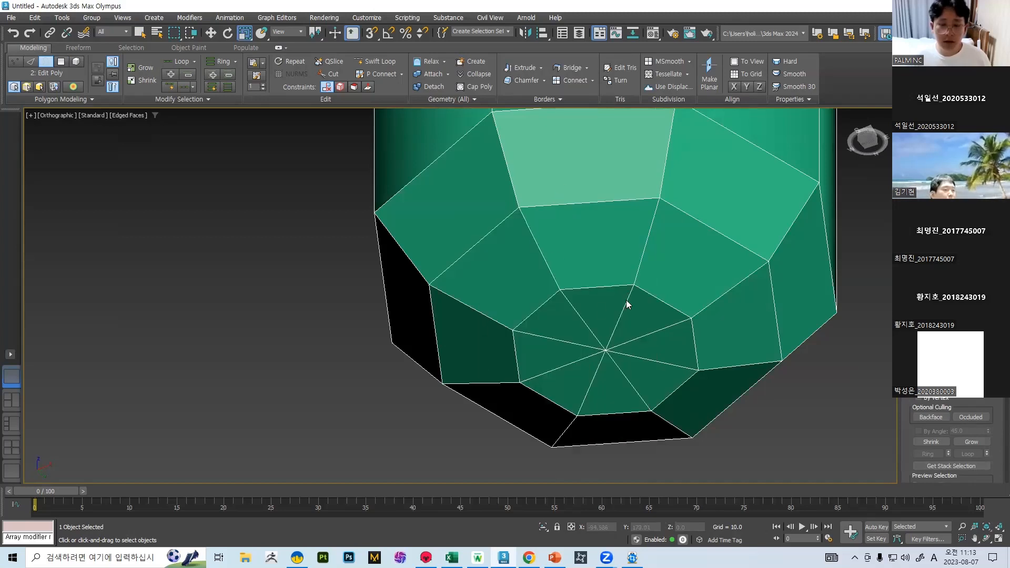
key(ctrl+z)
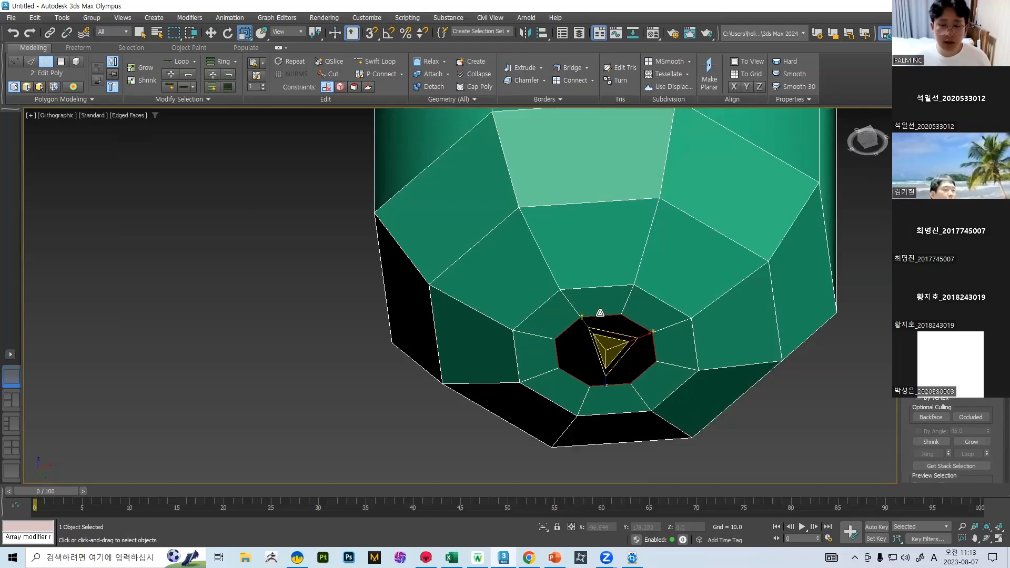
right_click(598, 311)
middle_drag(731, 305, 759, 276)
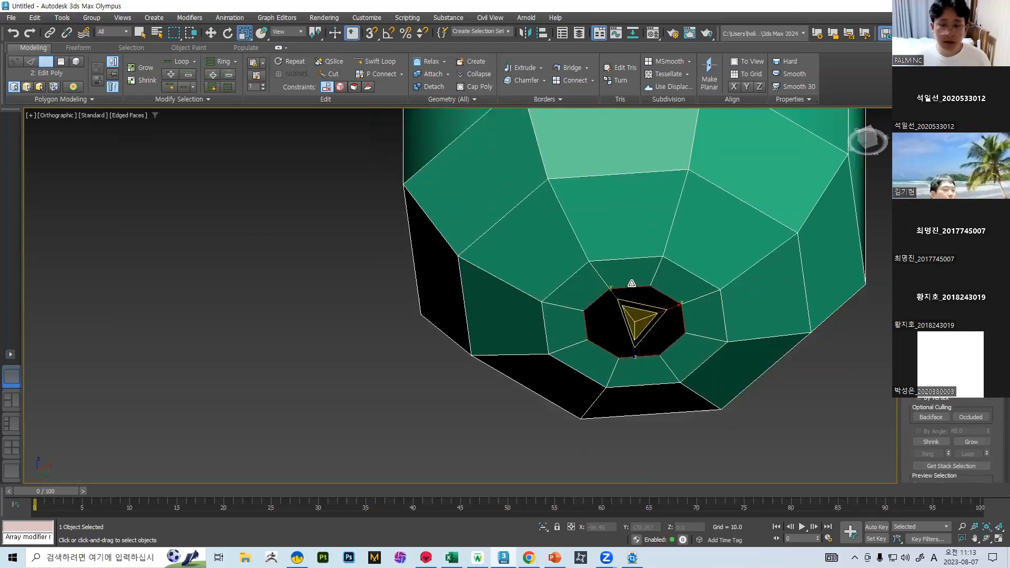
right_click(629, 282)
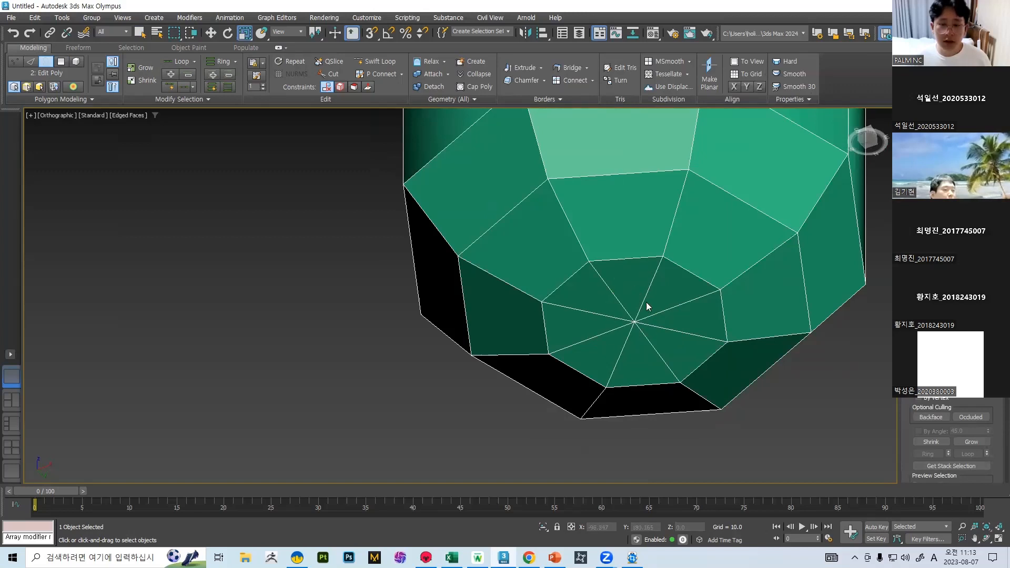
key(ctrl+z)
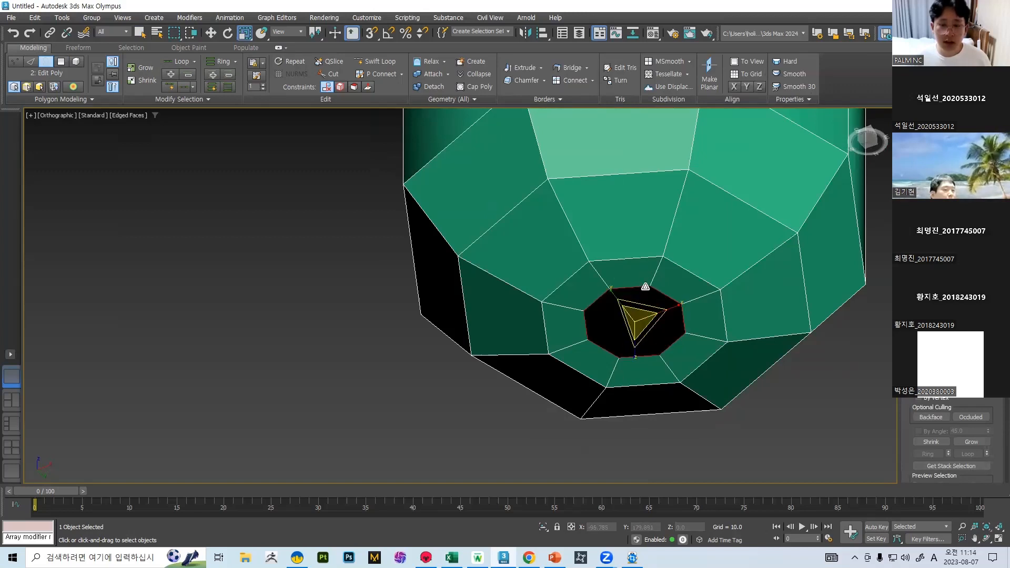
Step: Collapse the remaining bottom border into one centre point and hide the edged faces to check the shading
right_click(636, 279)
click(614, 169)
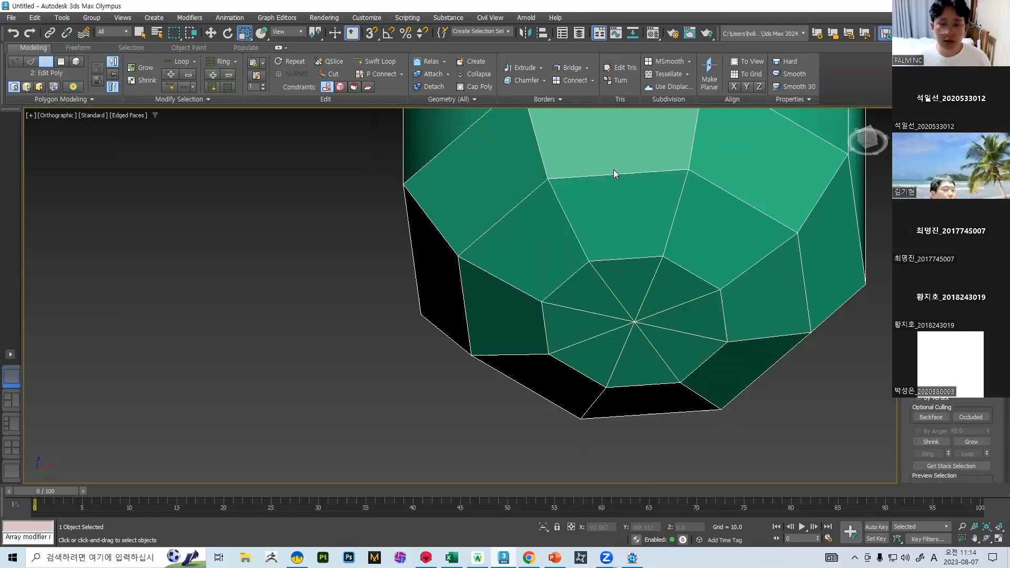
scroll(670, 363, down, 6)
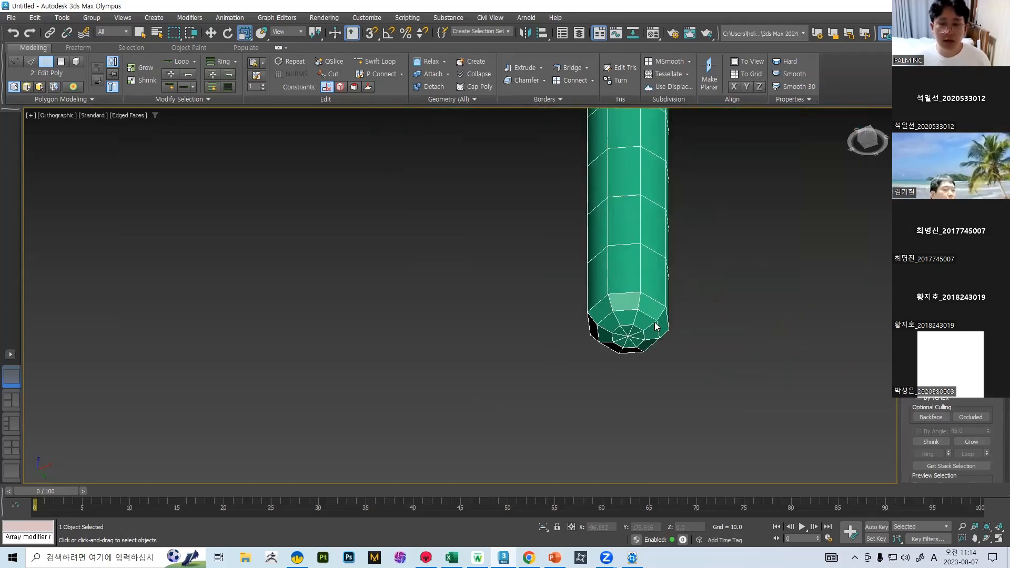
key(3)
scroll(629, 294, up, 5)
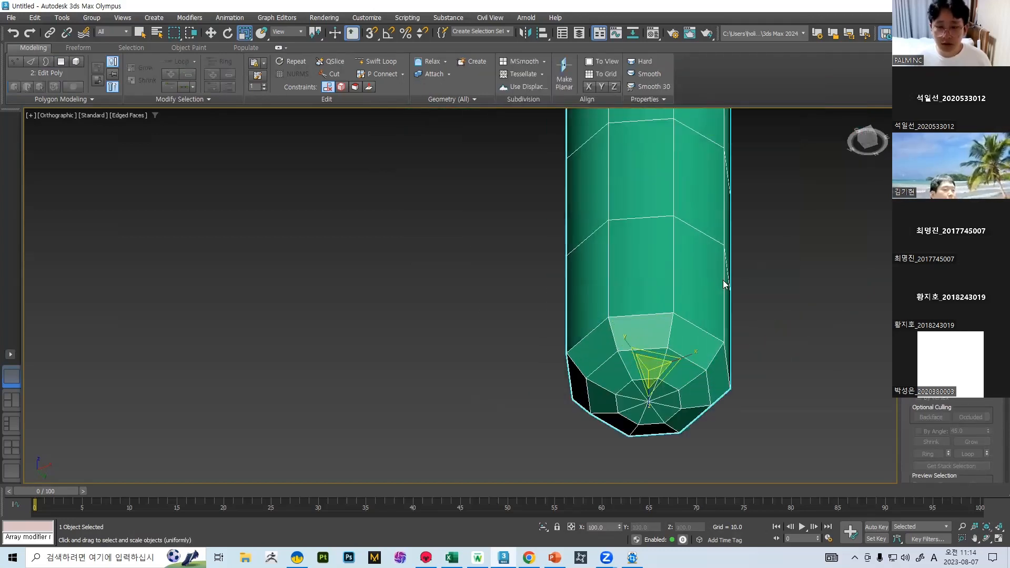
key(F4)
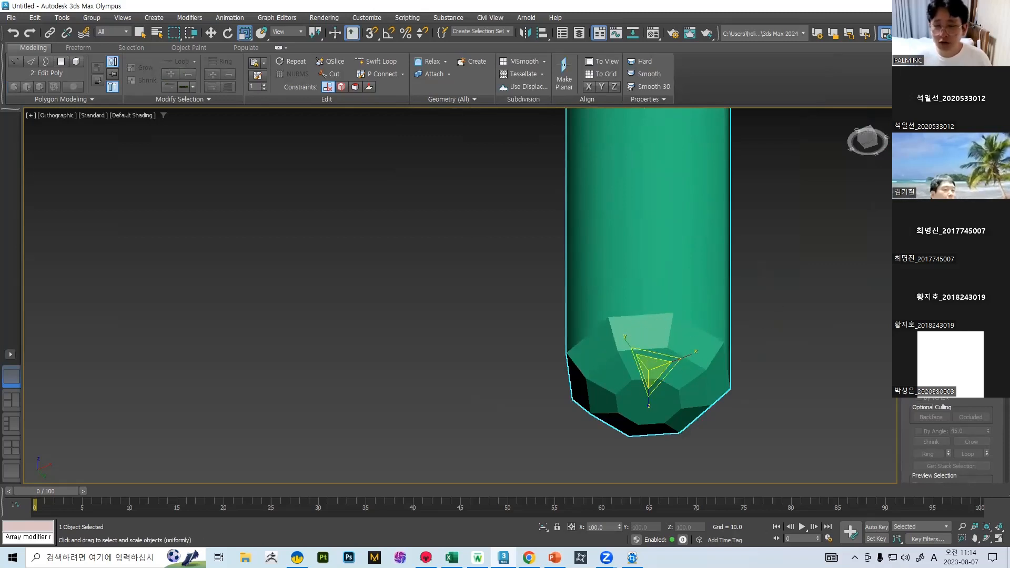
Step: Assign smoothing group 4 to the rounded bottom end and the adjoining row of shaft polygons, and show edged faces again
key(4)
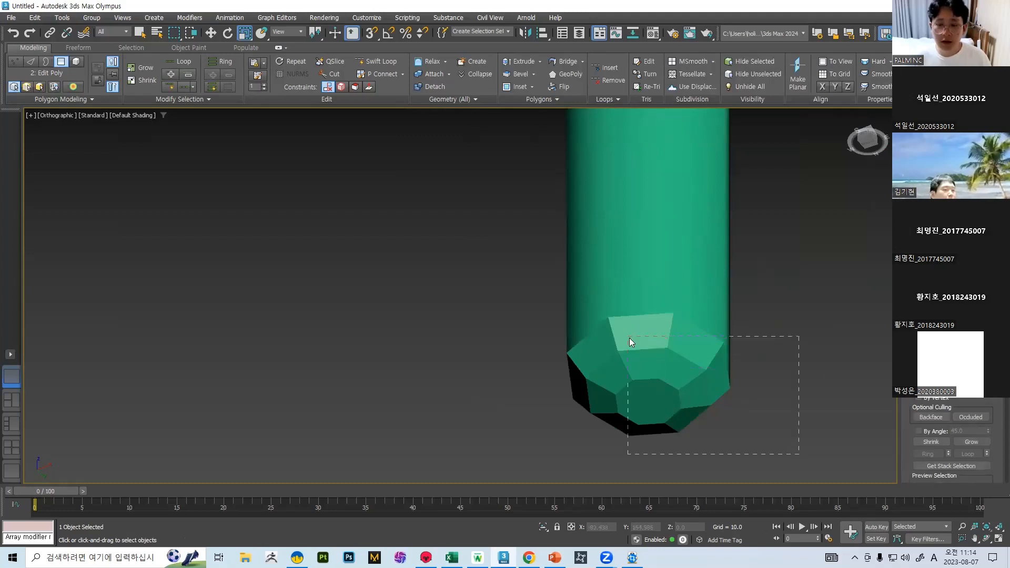
drag(630, 342, 630, 342)
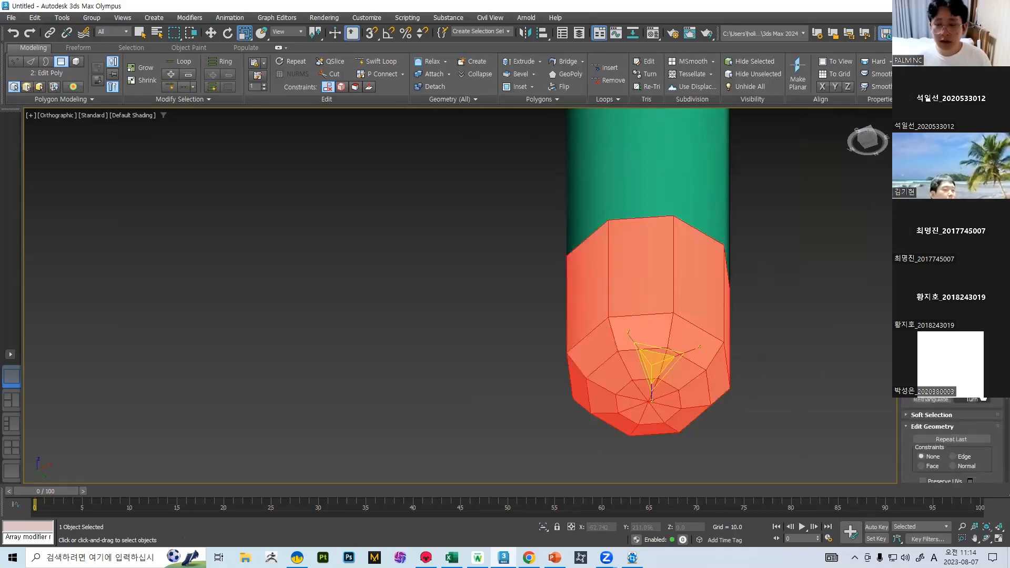
scroll(947, 408, down, 15)
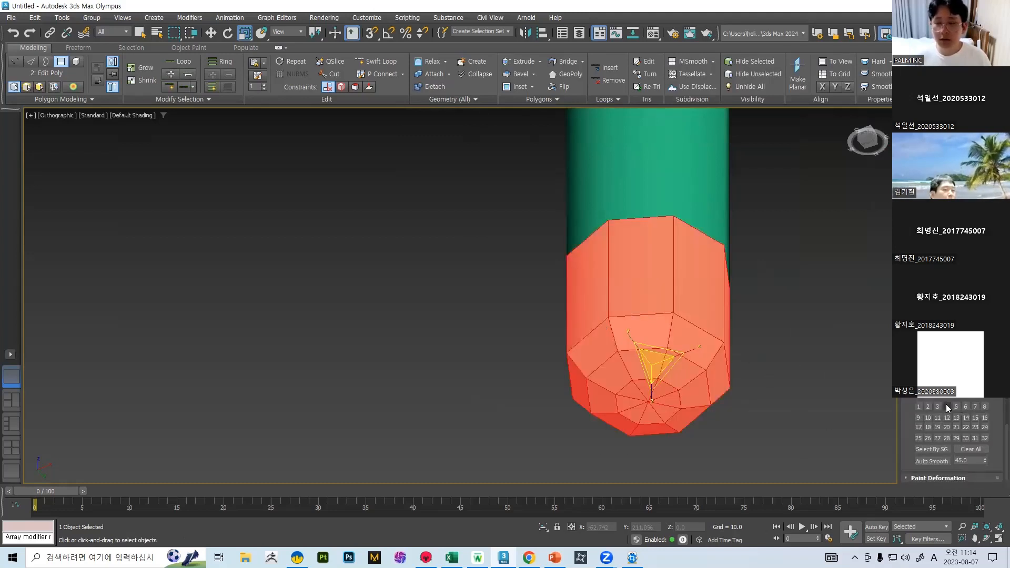
scroll(948, 408, up, 12)
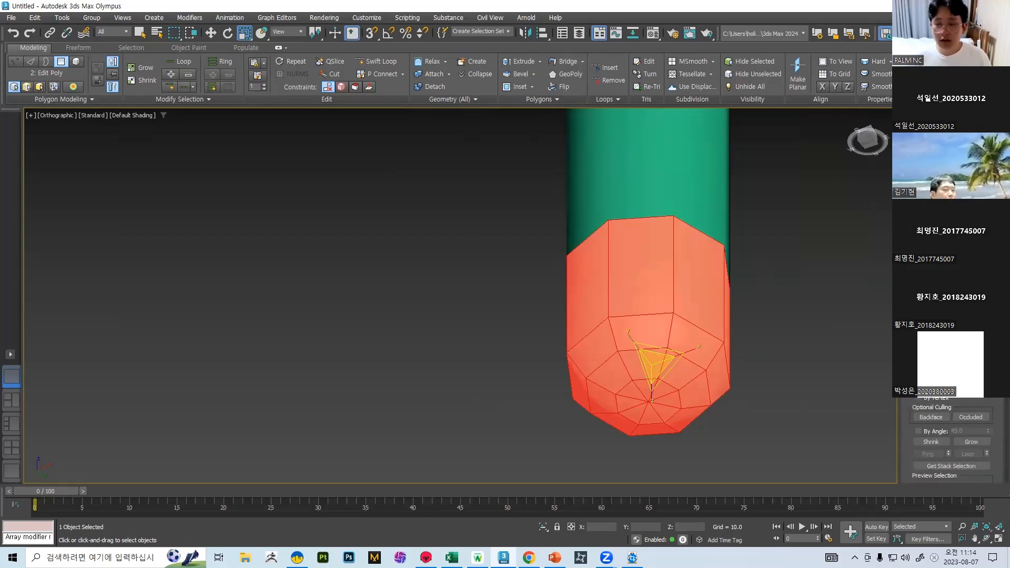
key(4)
click(812, 326)
key(F4)
Step: Reselect the cane and save the scene to the desktop under the file name 지팡이
scroll(738, 309, down, 12)
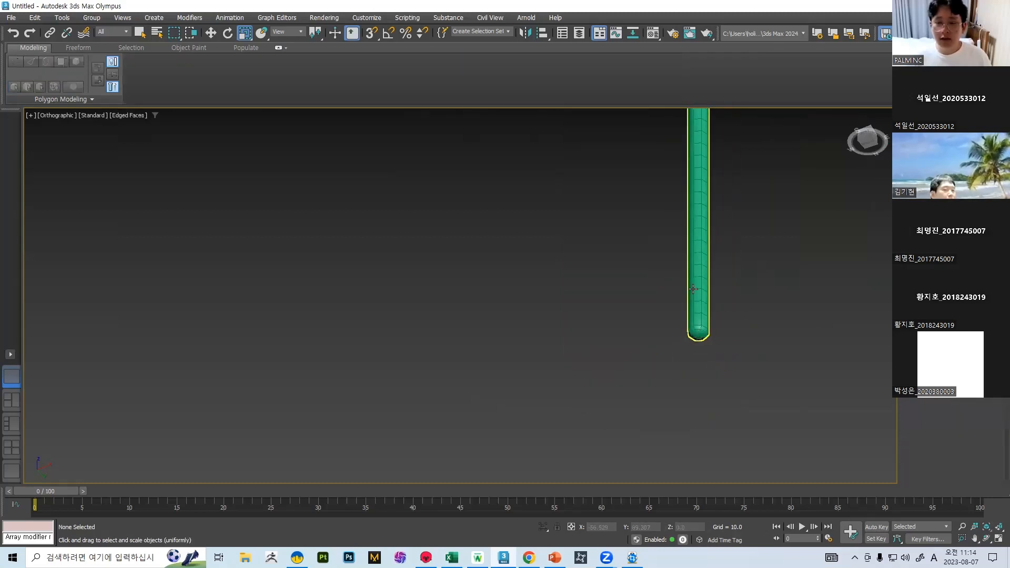
alt+middle_drag(707, 245, 641, 352)
scroll(593, 156, up, 7)
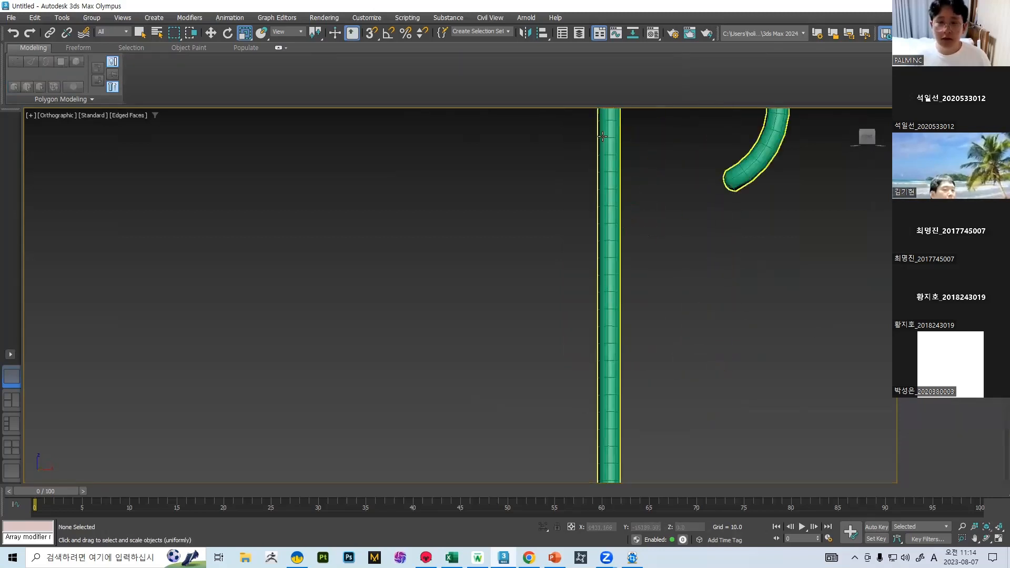
click(600, 199)
middle_drag(591, 203, 537, 307)
alt+middle_drag(654, 273, 687, 282)
click(11, 18)
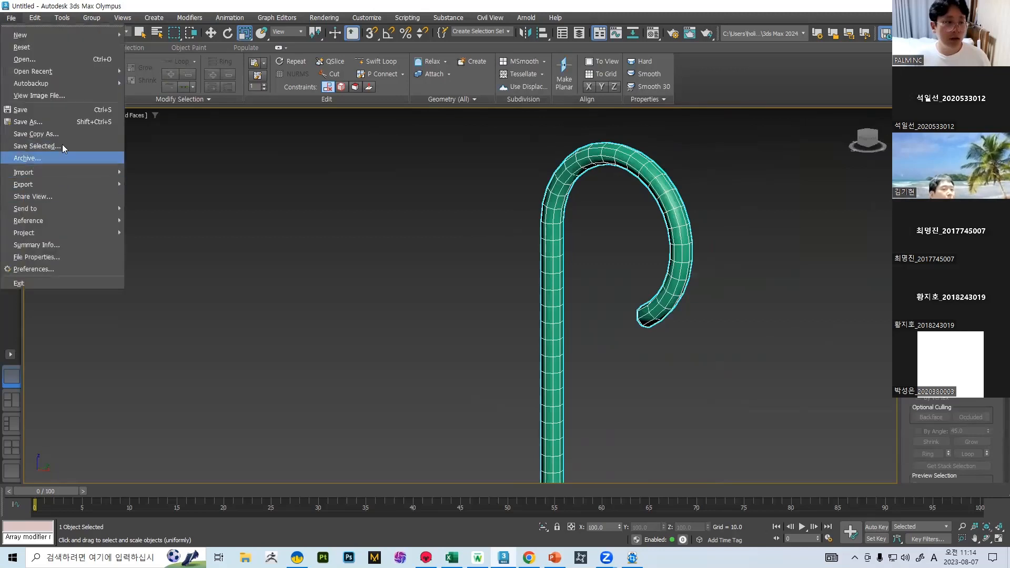
click(56, 123)
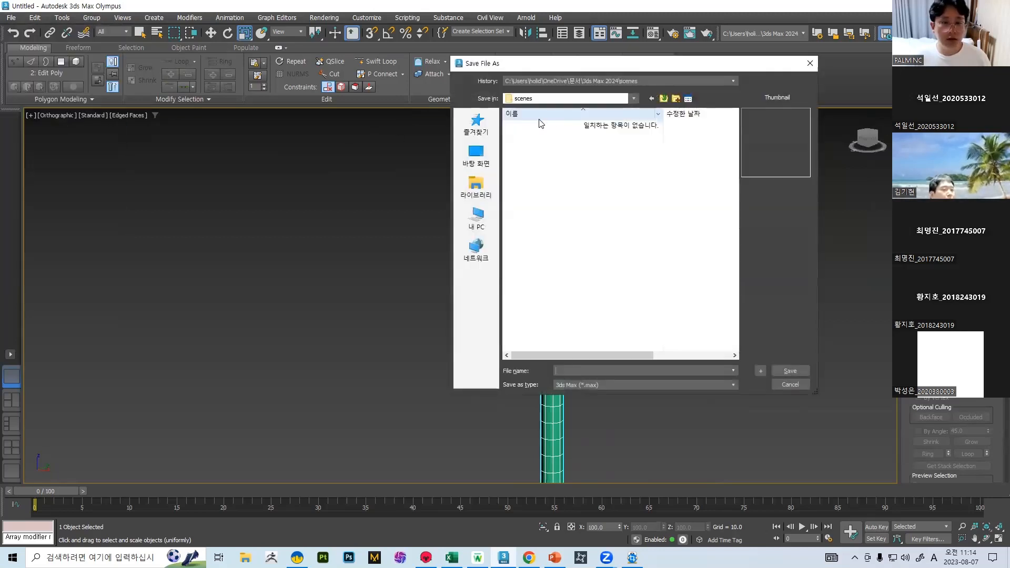
click(476, 155)
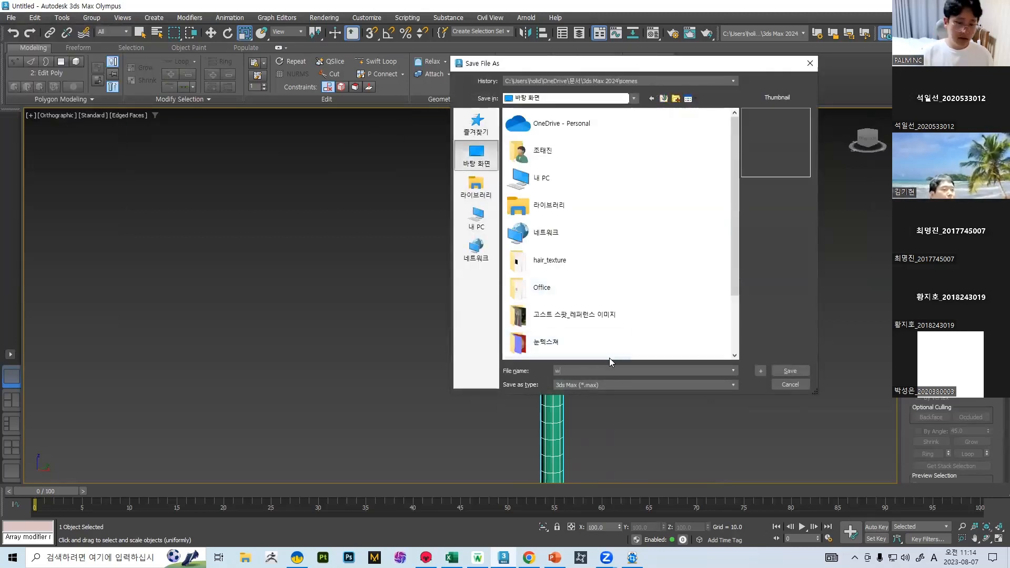
text(지팡이)
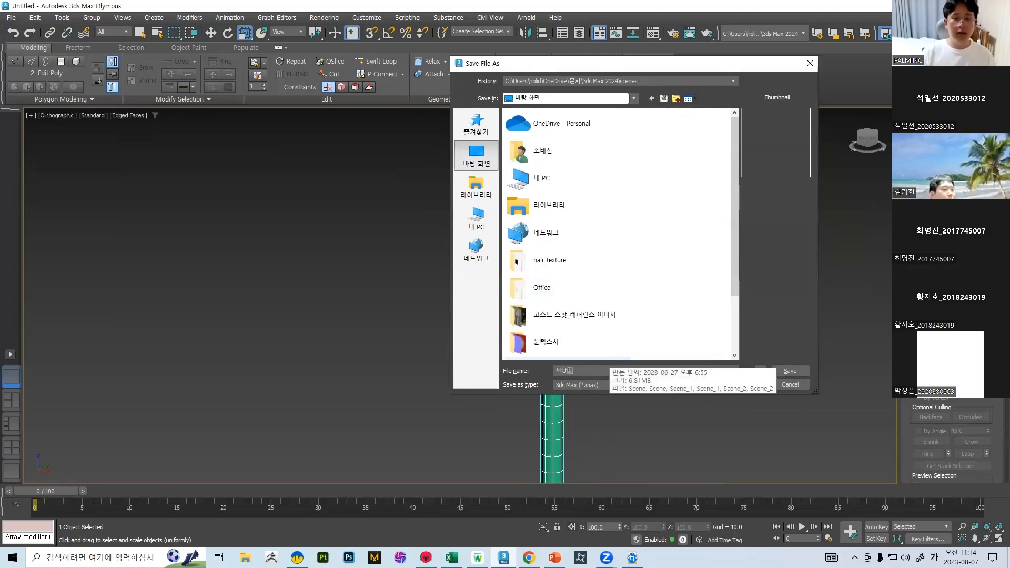
click(779, 368)
Step: Inspect the whole cane and its hook tip from several angles with edged faces hidden
click(9, 18)
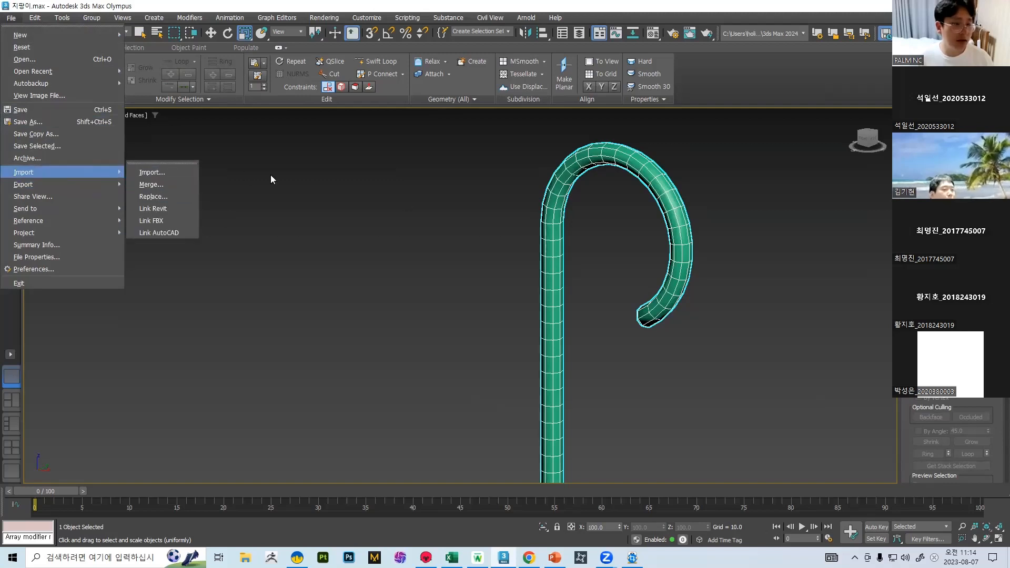
middle_drag(645, 232, 516, 225)
scroll(468, 222, down, 4)
scroll(452, 278, up, 6)
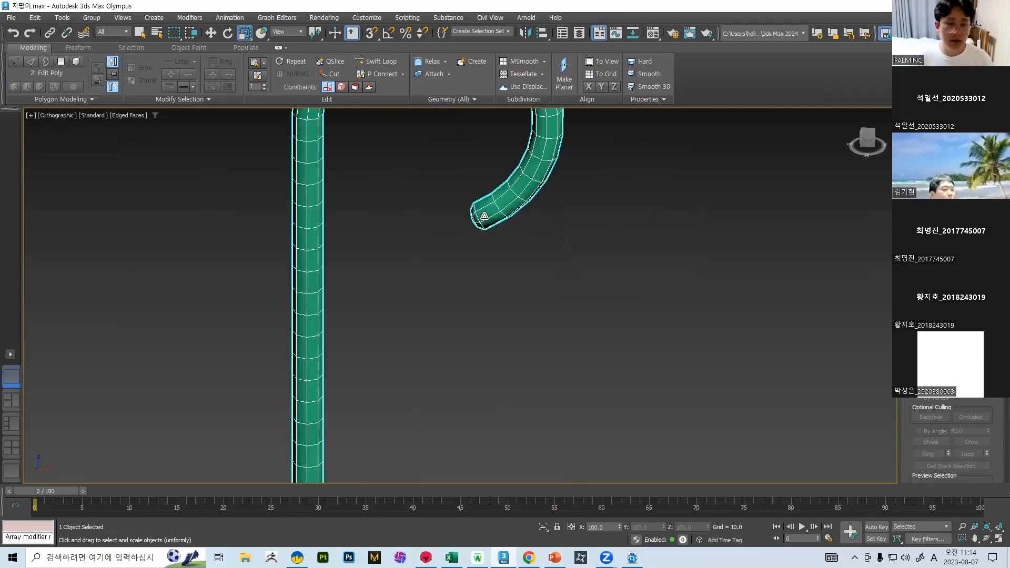
scroll(478, 221, down, 8)
middle_drag(416, 308, 441, 227)
mouse_move(519, 240)
alt+middle_down()
mouse_move(528, 123)
mouse_move(512, 278)
alt+middle_up()
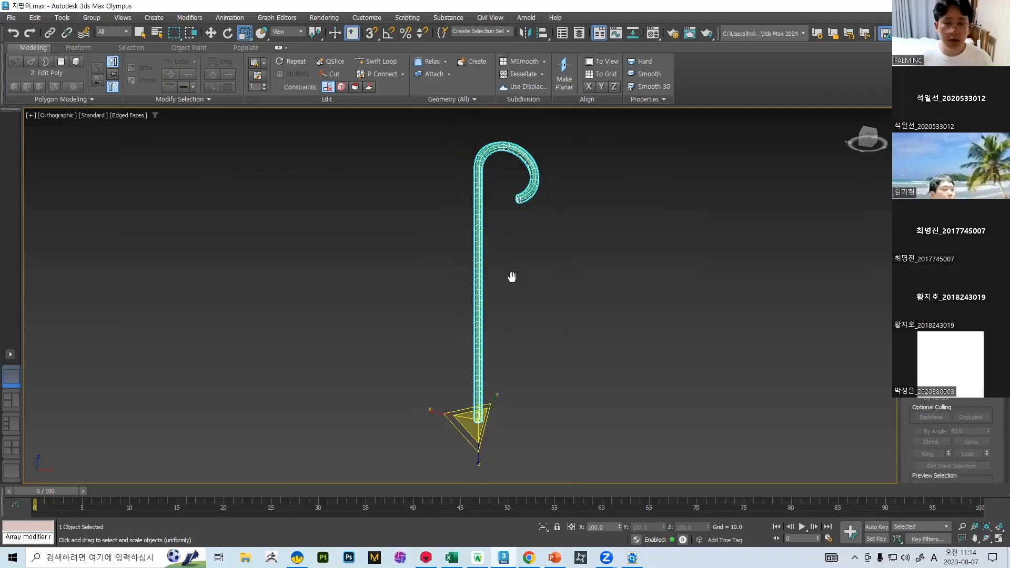
scroll(490, 203, up, 3)
key(F4)
scroll(530, 205, down, 3)
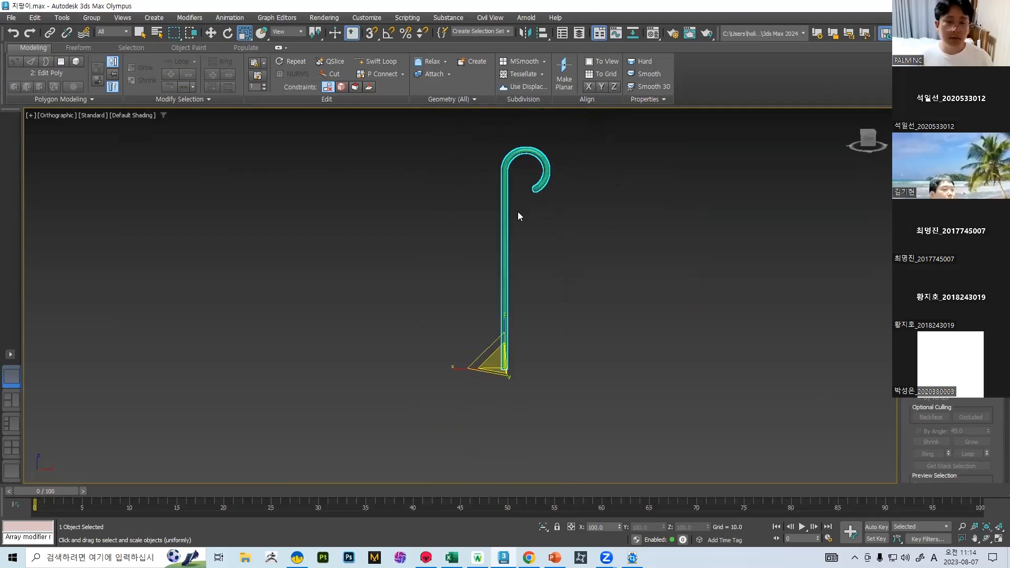
scroll(520, 210, up, 7)
scroll(573, 221, down, 4)
alt+middle_drag(655, 240, 606, 232)
scroll(612, 192, up, 5)
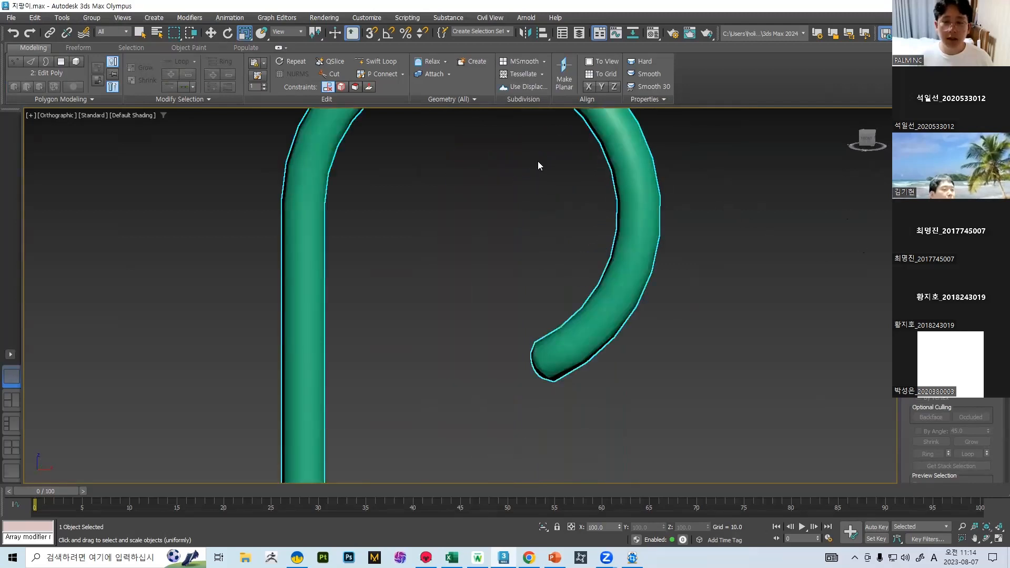
Step: Try a smaller Bend angle on the cane's hook and check the tip from several sides with Edit Poly applied
scroll(580, 243, down, 3)
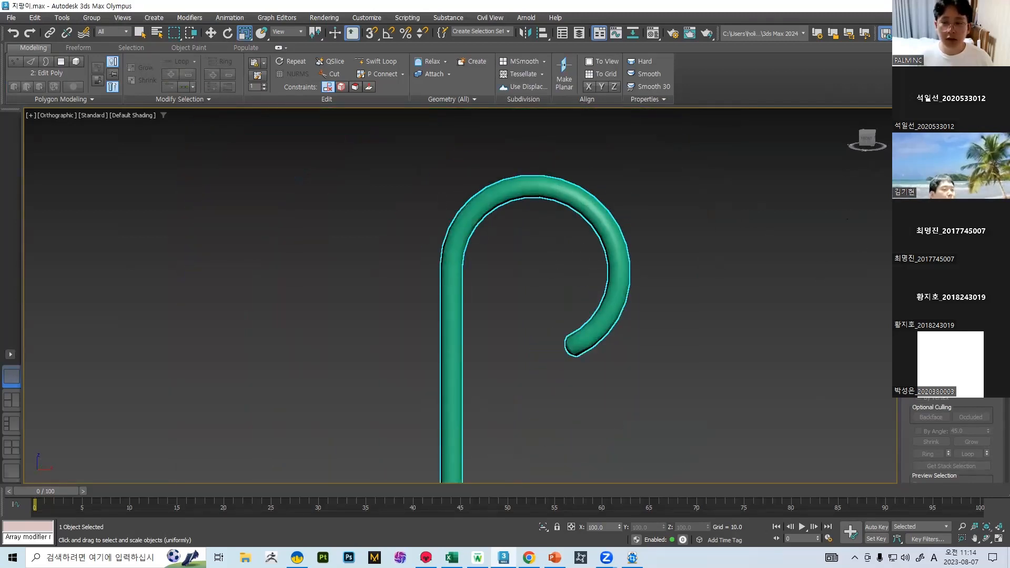
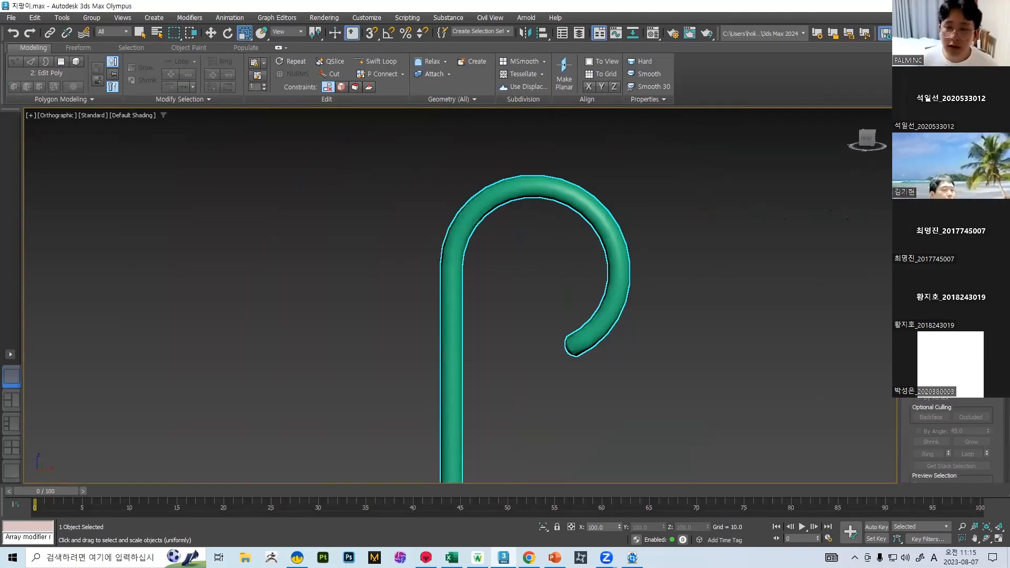
click(937, 159)
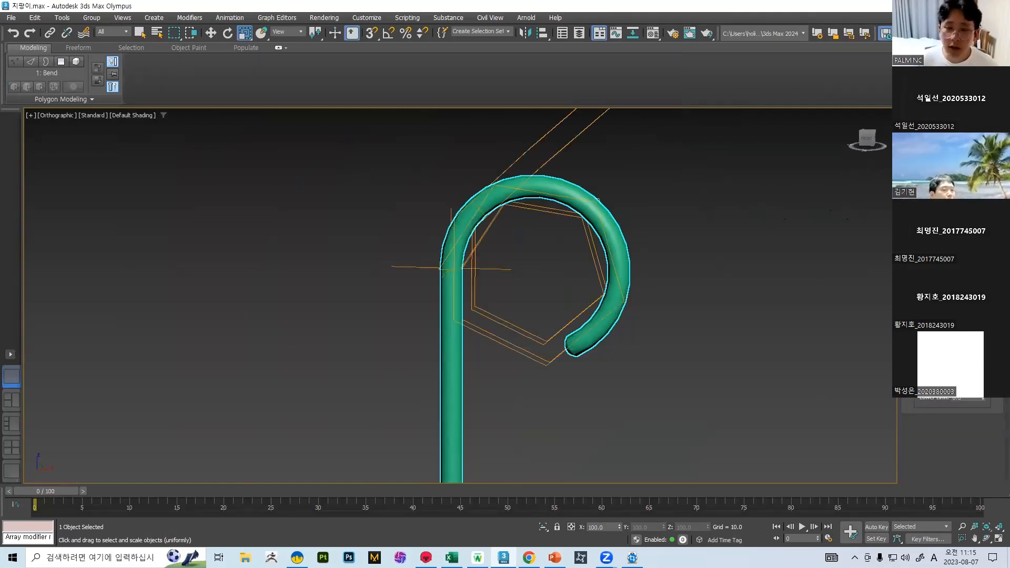
drag(983, 315, 179, 351)
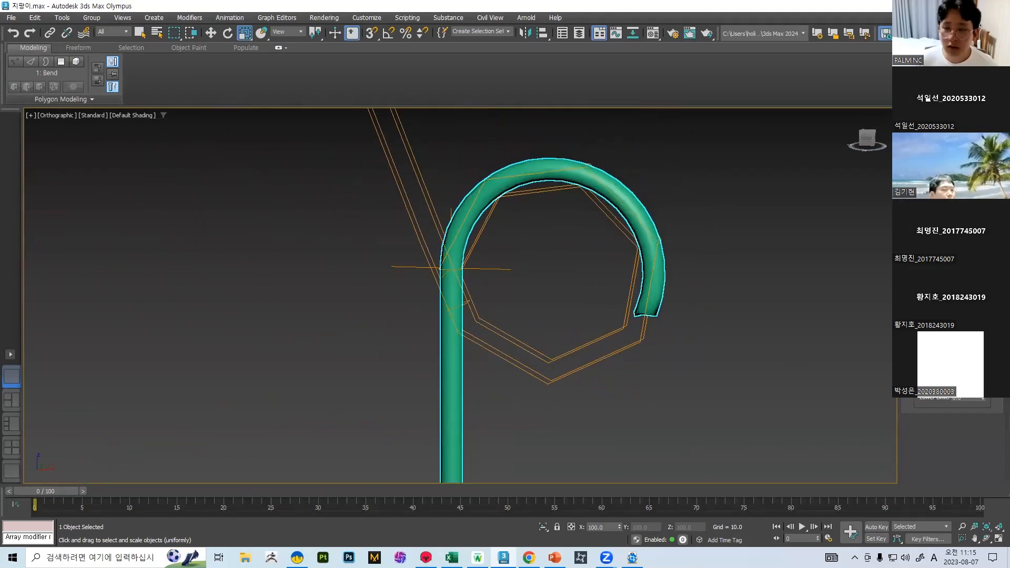
click(936, 164)
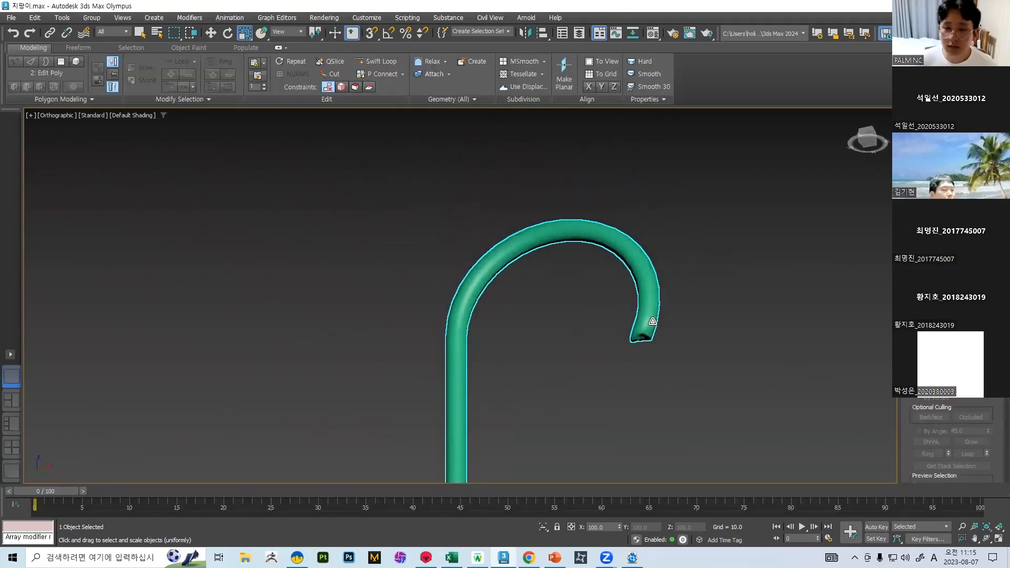
scroll(639, 291, up, 5)
alt+middle_drag(866, 238, 431, 275)
scroll(430, 276, down, 5)
mouse_move(374, 310)
alt+middle_down()
mouse_move(345, 323)
mouse_move(362, 343)
mouse_move(377, 317)
alt+middle_up()
scroll(377, 318, up, 4)
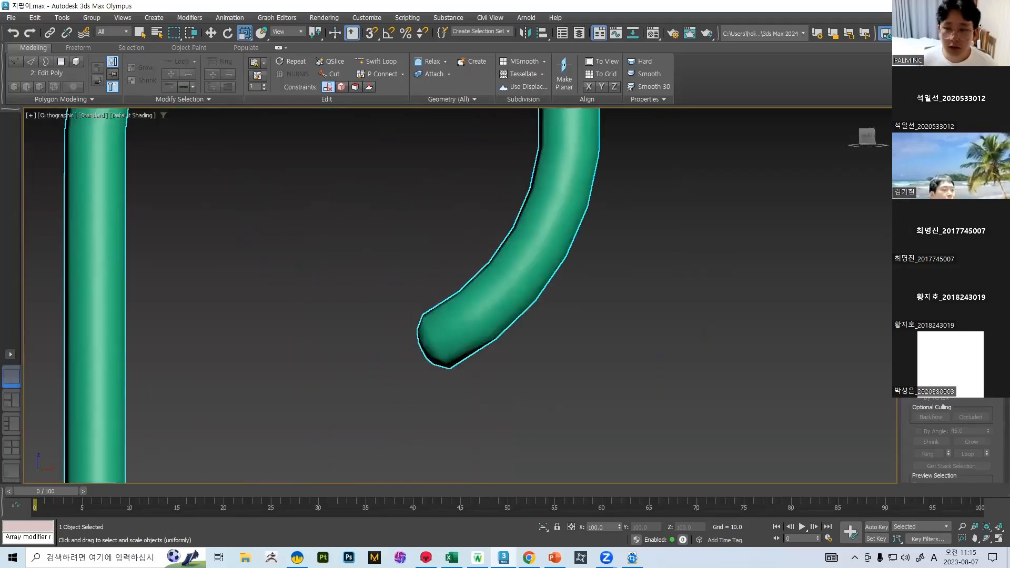
Step: Inspect the hook and its rounded tip close up with the Bend modifier selected
click(942, 97)
scroll(447, 319, down, 6)
alt+middle_drag(428, 267, 418, 267)
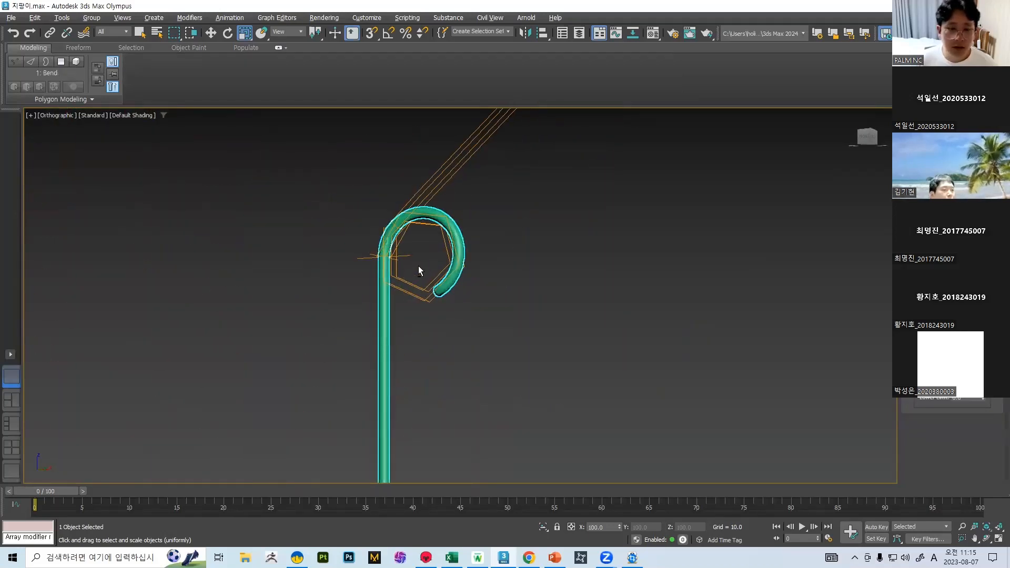
scroll(419, 269, down, 4)
scroll(442, 247, up, 2)
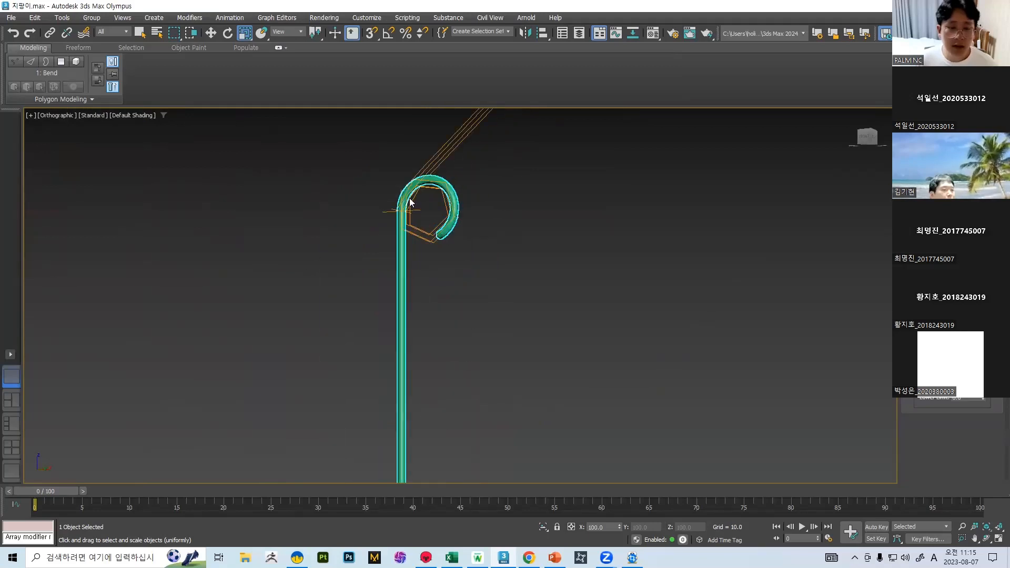
scroll(435, 237, up, 8)
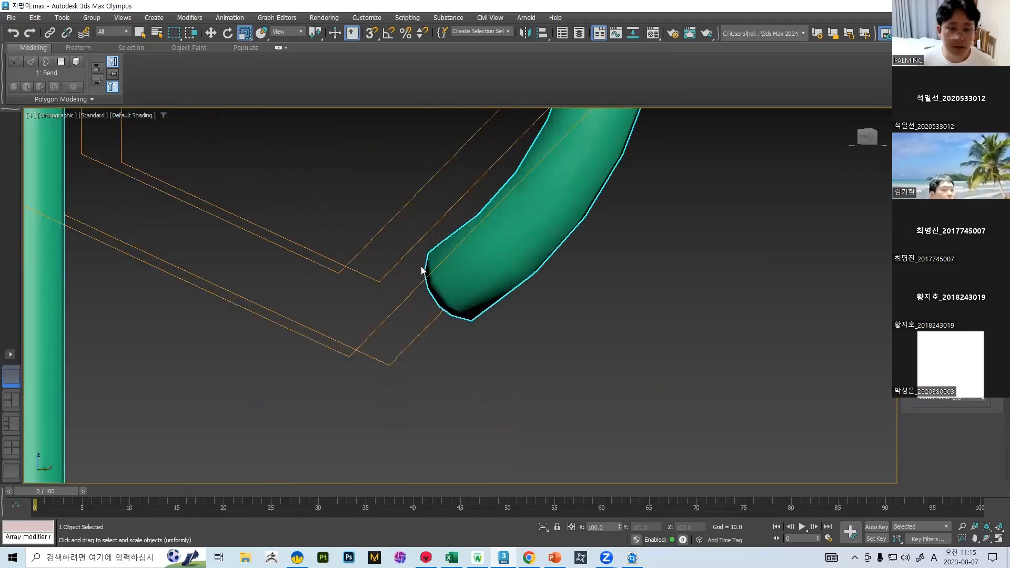
scroll(447, 239, down, 5)
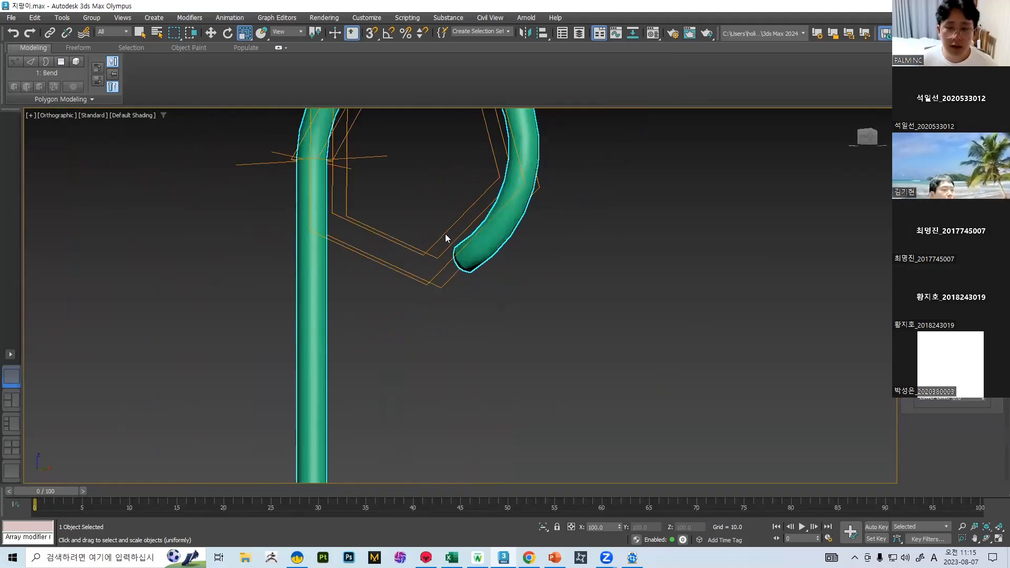
scroll(458, 282, up, 7)
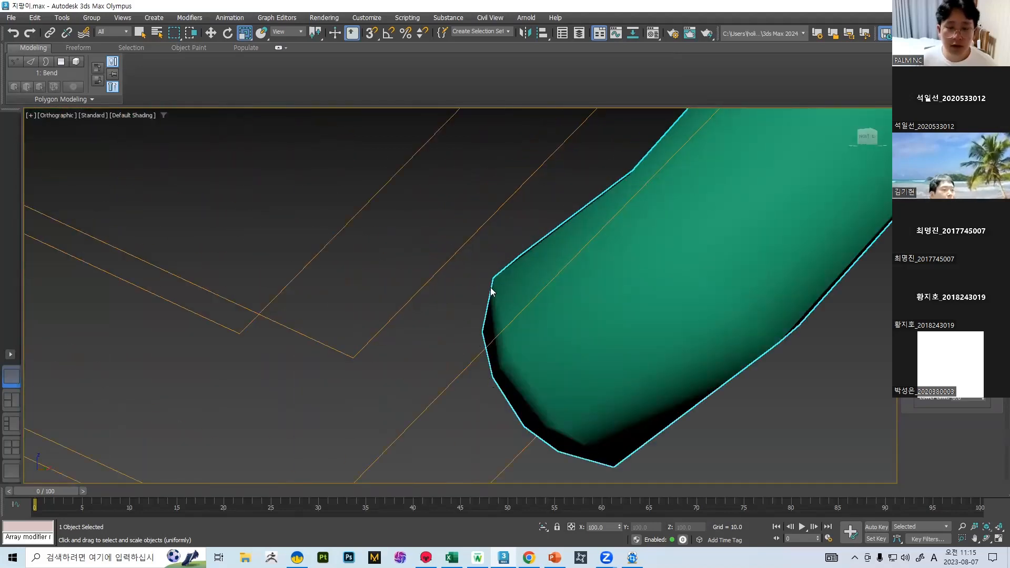
scroll(493, 290, down, 3)
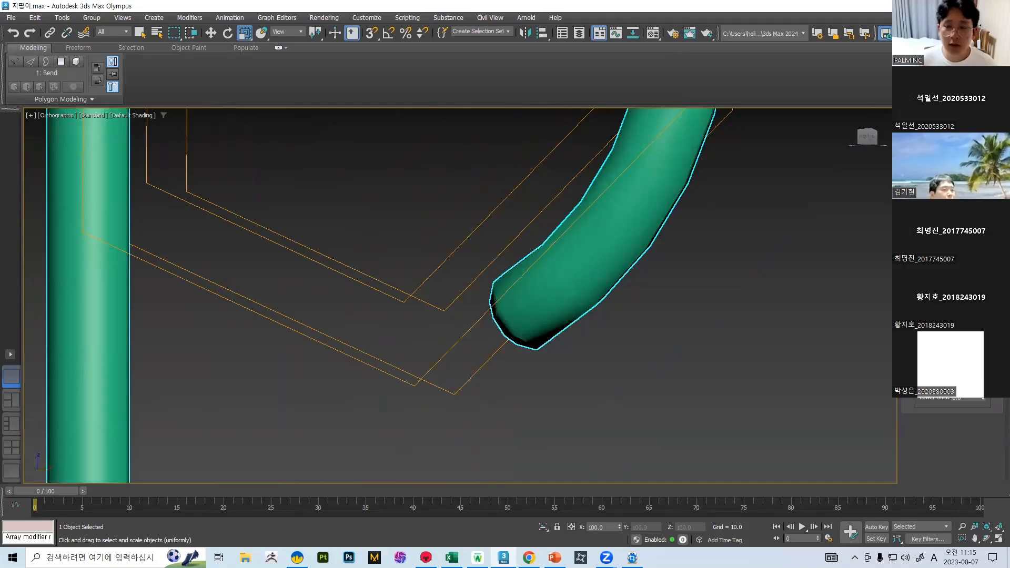
Step: Try placing the Bend modifier above Edit Poly in the modifier stack, and undo the reordering
key(ctrl+z)
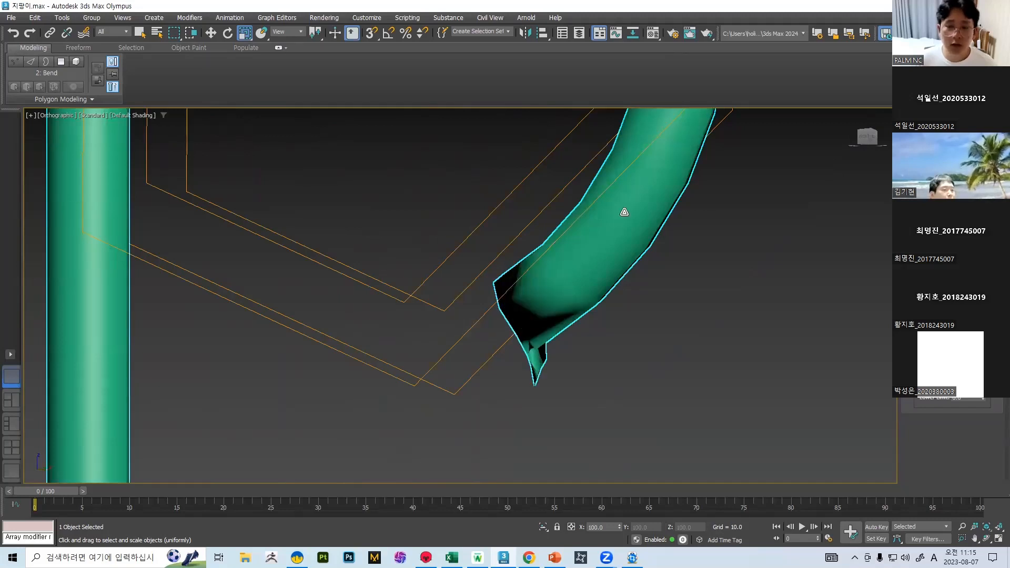
scroll(808, 213, down, 2)
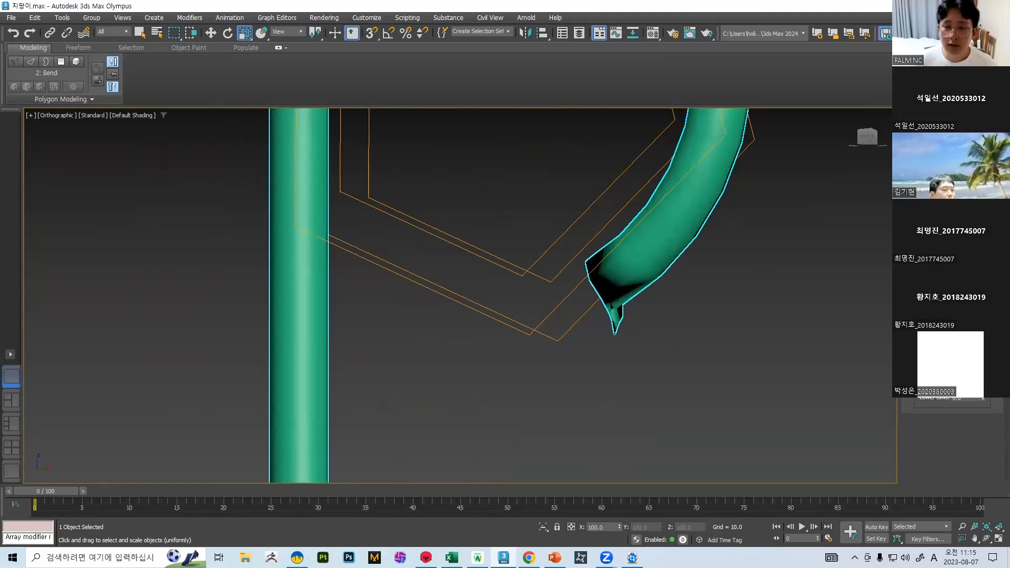
key(ctrl+z)
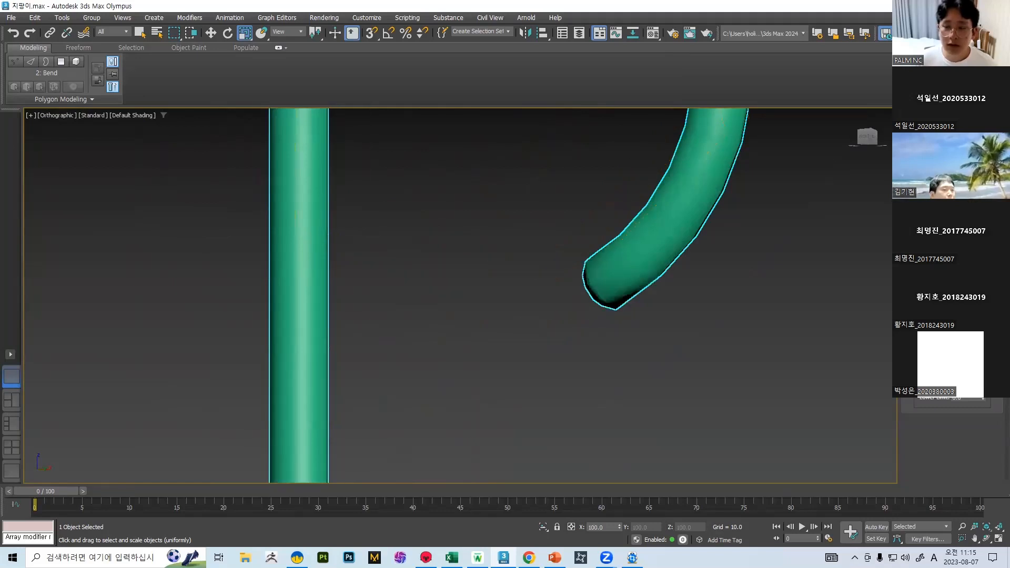
middle_drag(600, 231, 578, 240)
key(ctrl+z)
click(576, 268)
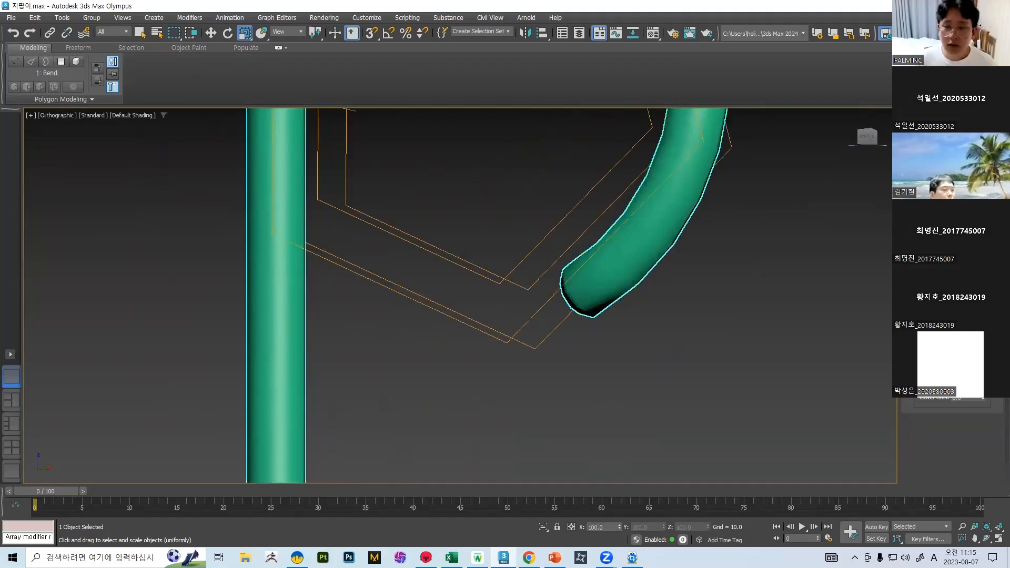
Step: Try a new Bend modifier on the straight cane and restrict its effect with an upper limit
click(934, 117)
click(934, 106)
click(934, 163)
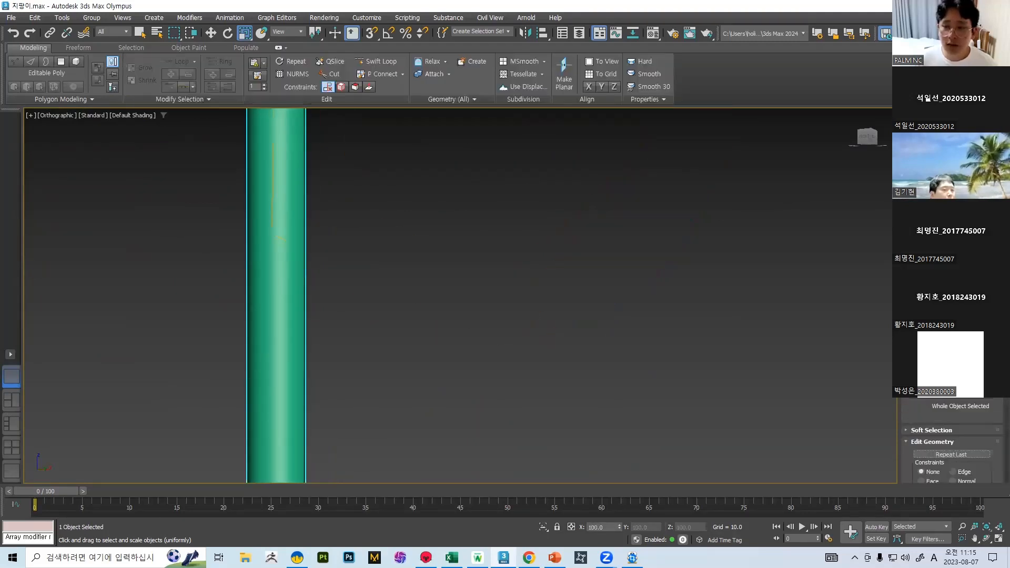
click(947, 85)
click(947, 86)
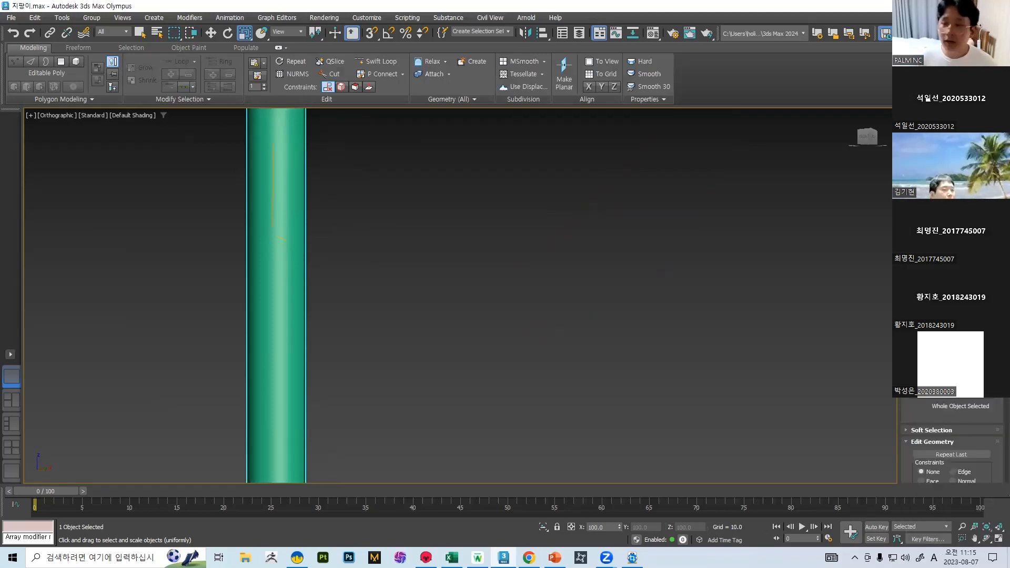
key(Return)
middle_drag(276, 210, 287, 447)
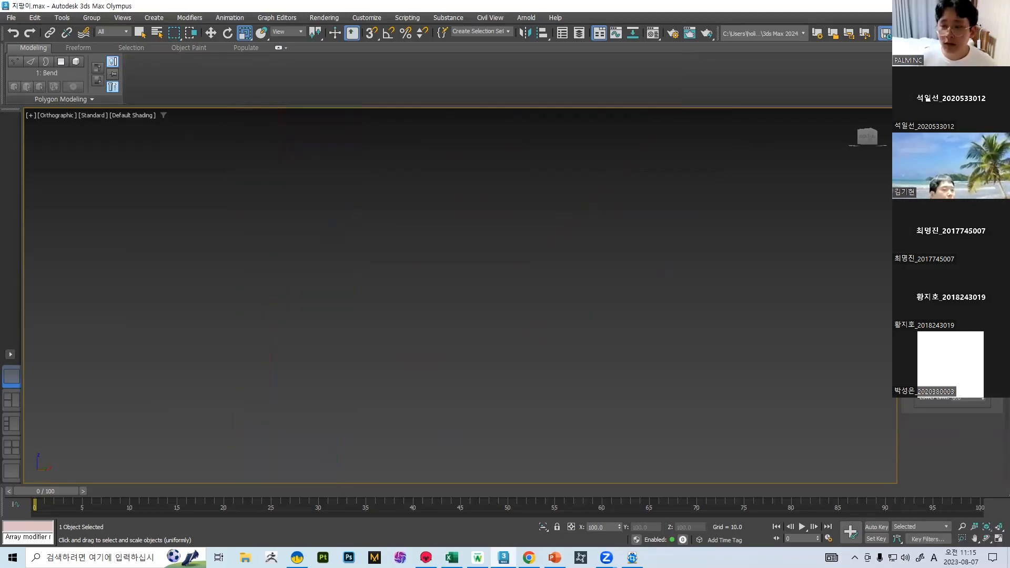
scroll(731, 177, down, 7)
scroll(694, 306, up, 5)
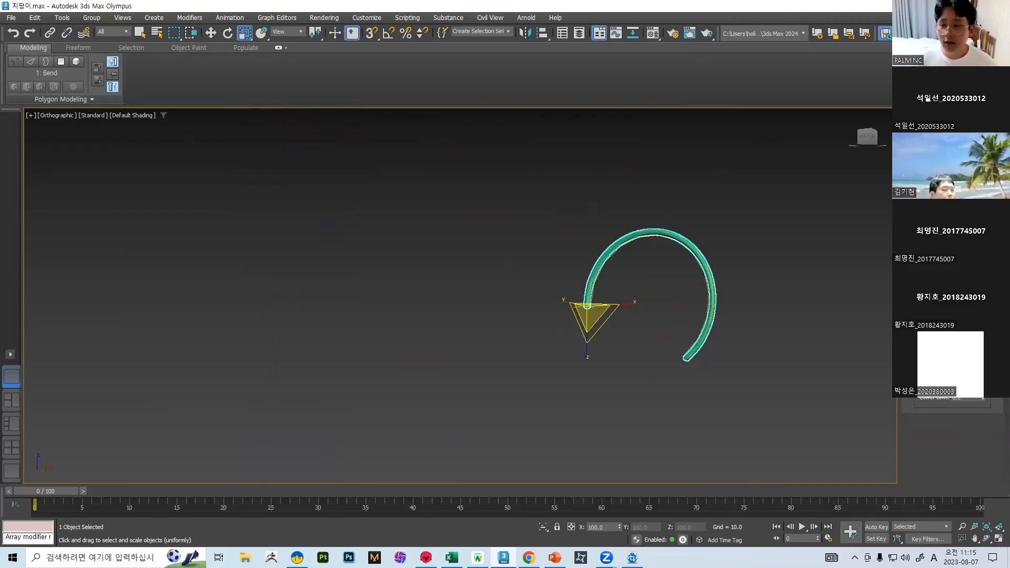
click(925, 374)
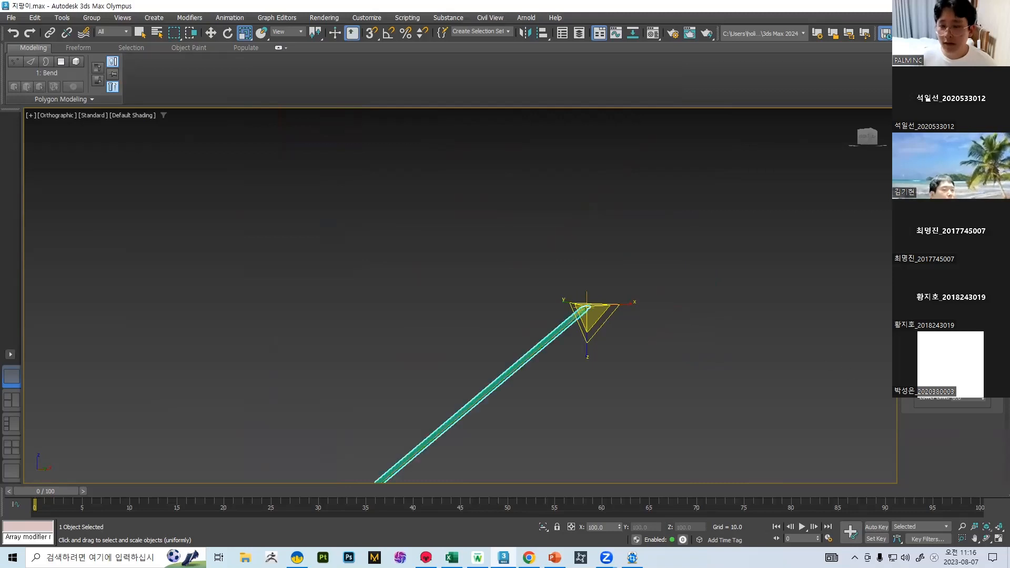
drag(983, 387, 491, 405)
Step: Move the new Bend's center up the shaft to about Z 1203 and examine the resulting hook tip
key(w)
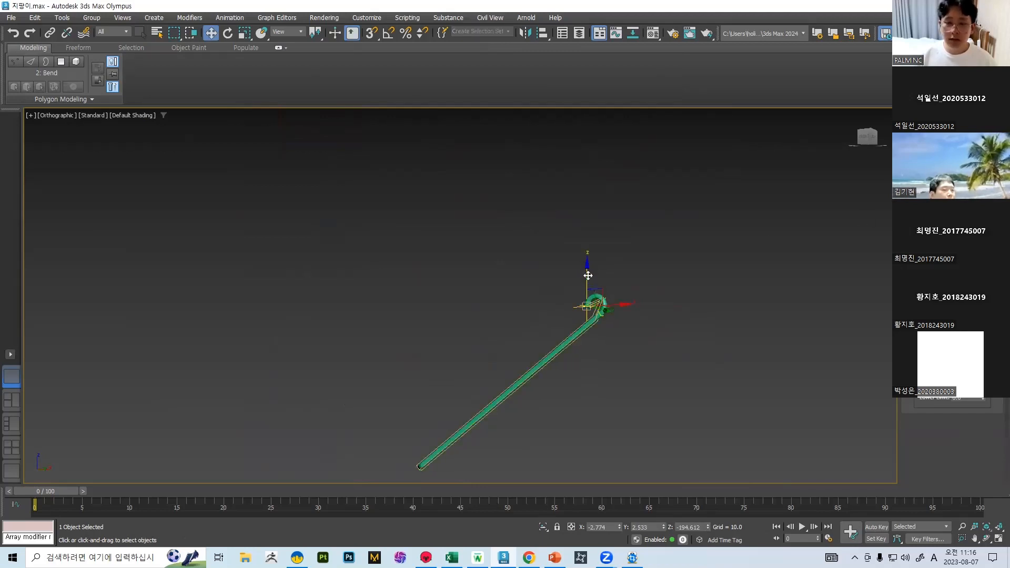
drag(587, 275, 542, 55)
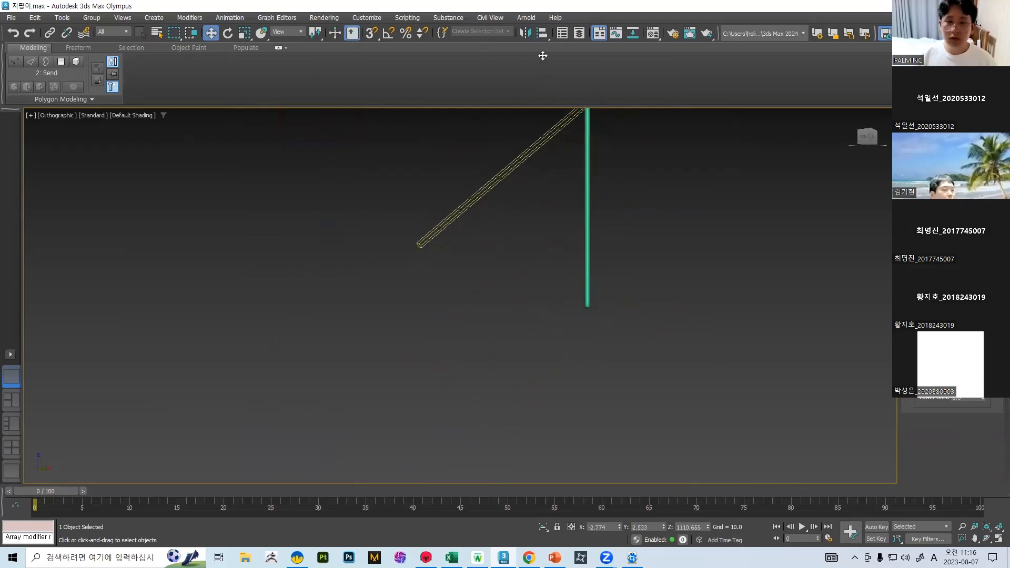
middle_drag(572, 168, 523, 327)
scroll(534, 243, up, 9)
drag(560, 222, 537, 88)
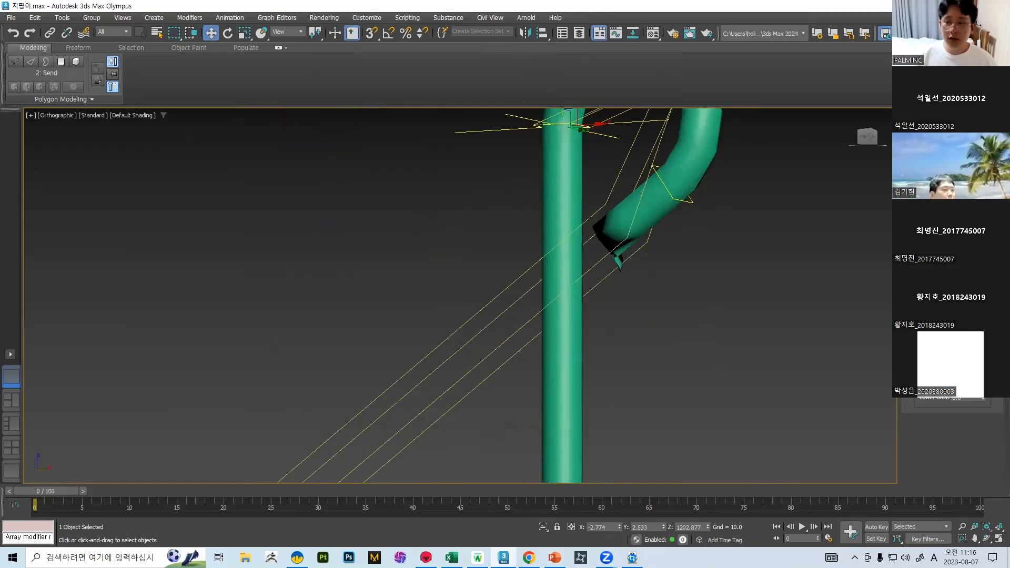
scroll(676, 195, down, 5)
scroll(419, 357, down, 3)
scroll(469, 354, up, 4)
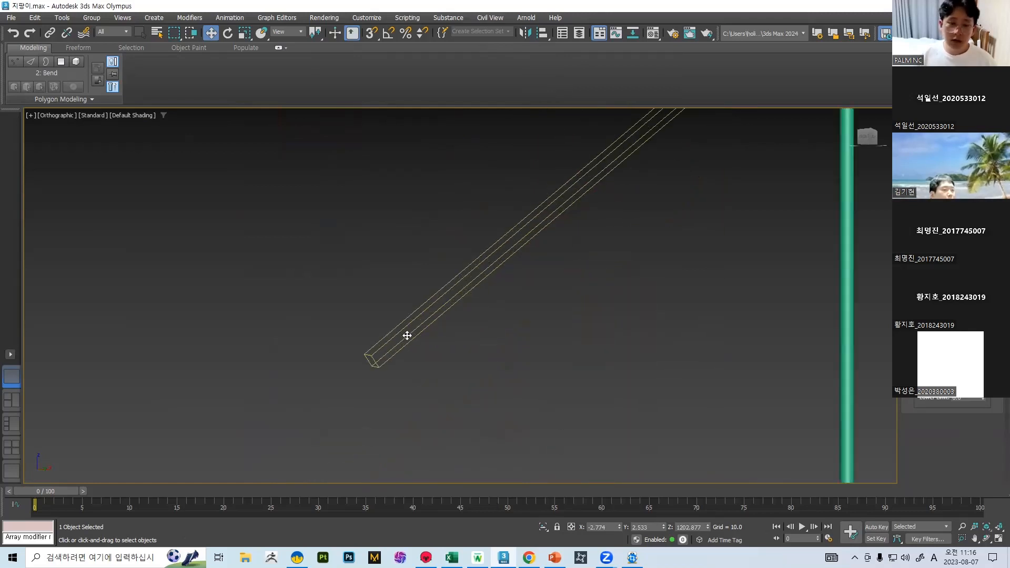
scroll(836, 163, up, 3)
middle_drag(847, 123, 634, 366)
middle_drag(690, 127, 629, 331)
scroll(628, 325, up, 8)
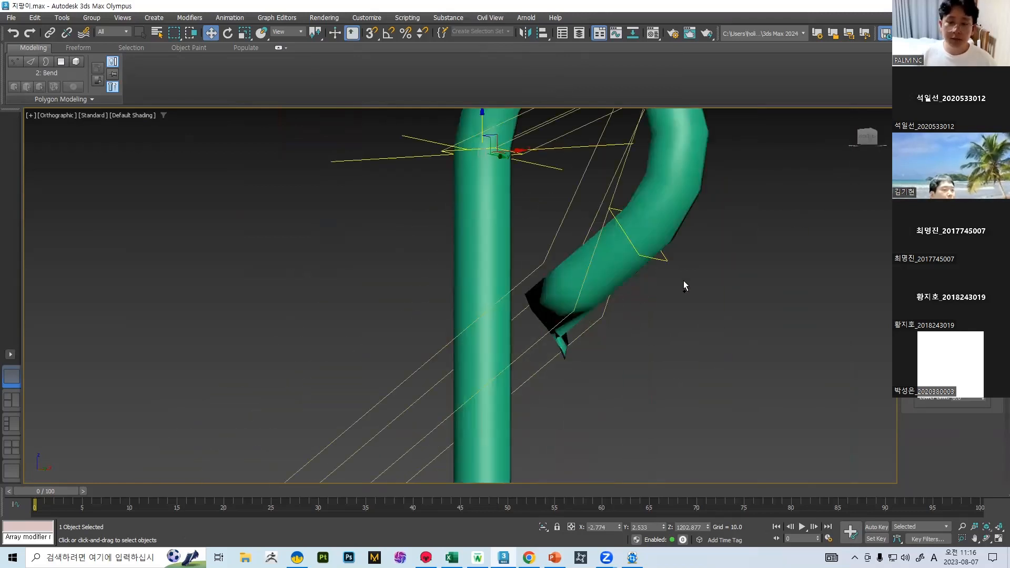
Step: Undo the new Bend and its center moves, and examine the original hook and rounded tip
key(ctrl+z)
key(ctrl+z)
key(ctrl+z)
key(ctrl+z)
key(ctrl+z)
scroll(617, 316, down, 6)
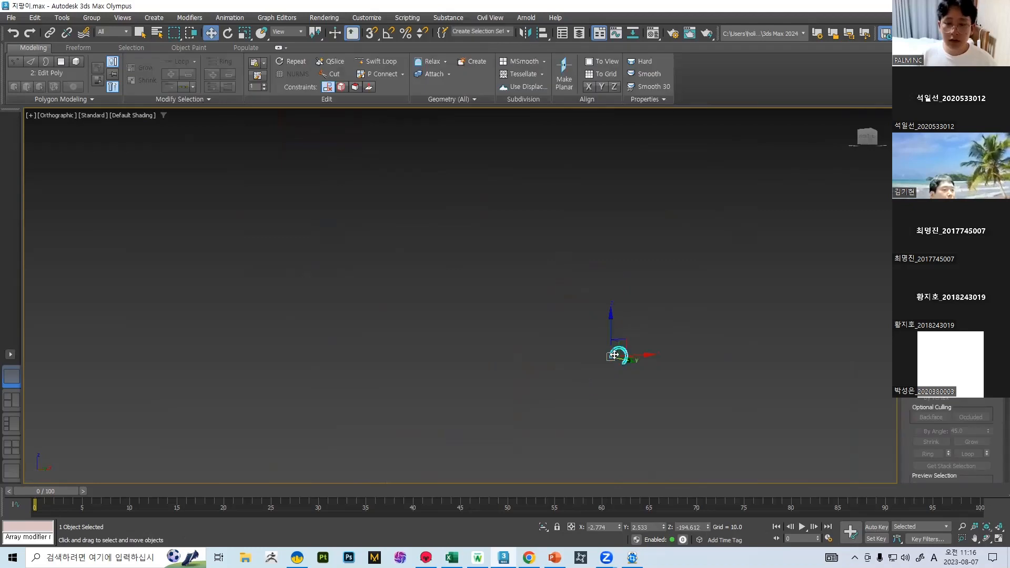
scroll(630, 362, up, 5)
scroll(540, 241, down, 3)
middle_drag(607, 159, 575, 251)
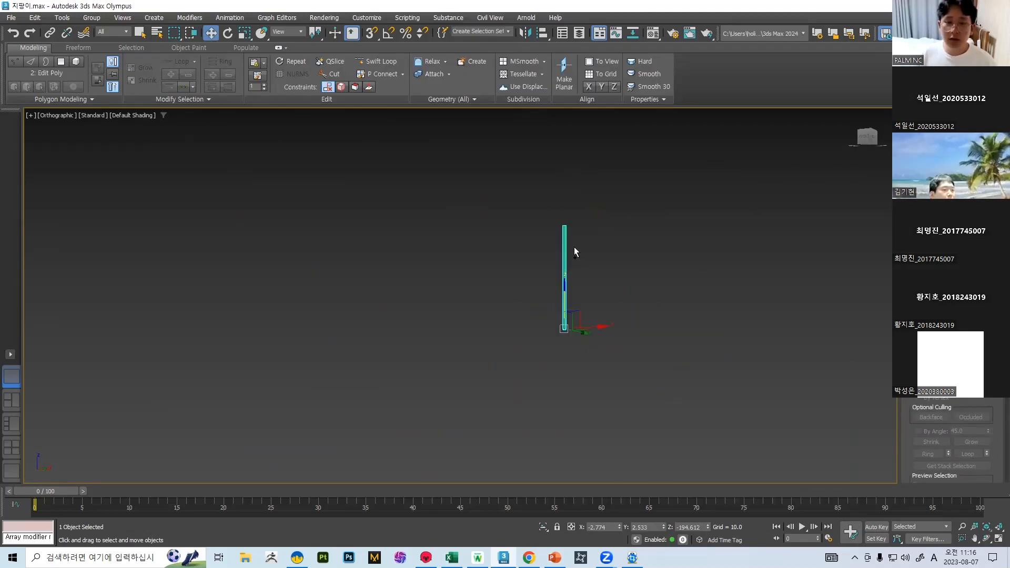
scroll(572, 264, up, 10)
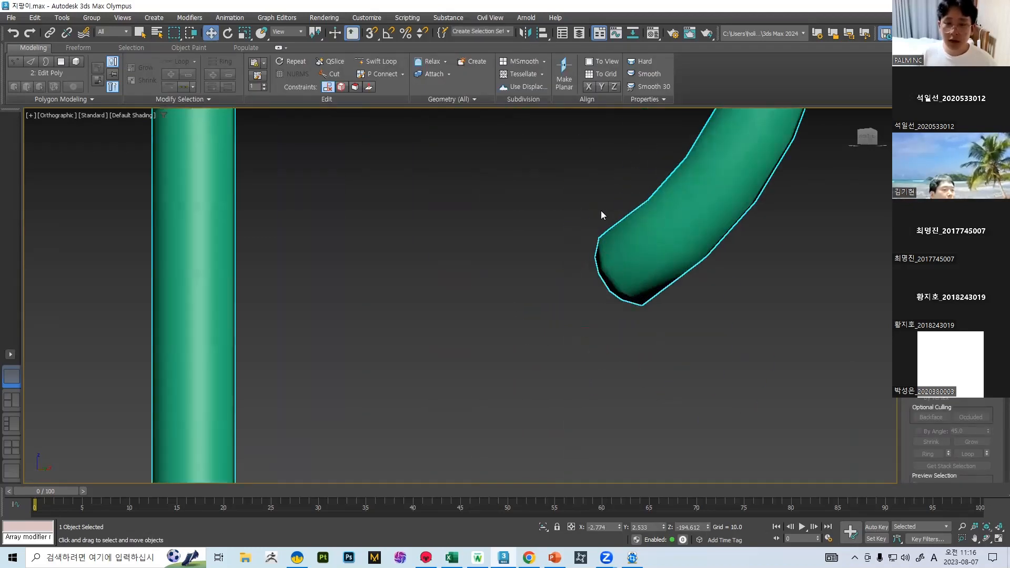
scroll(630, 238, down, 5)
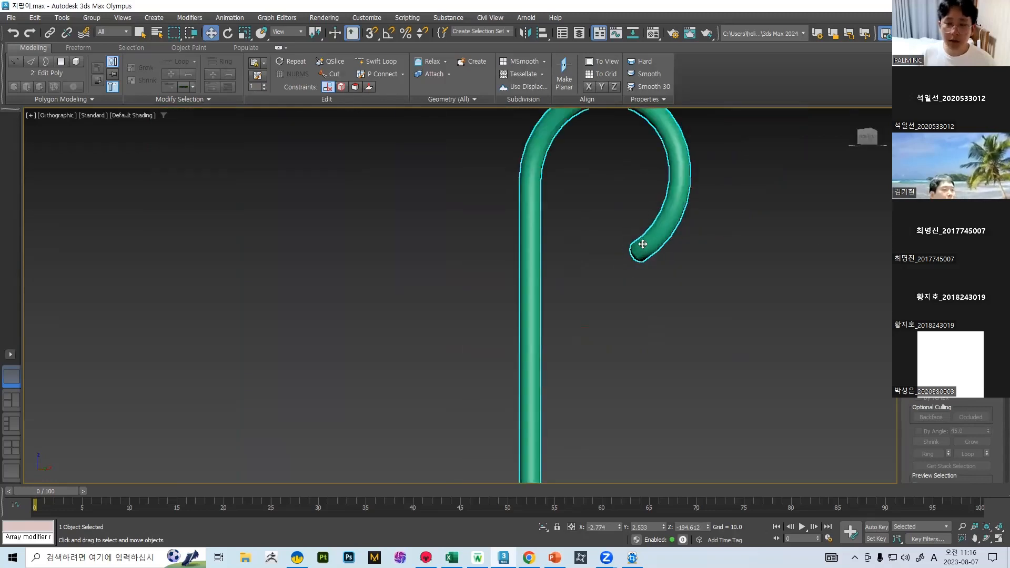
right_click(645, 244)
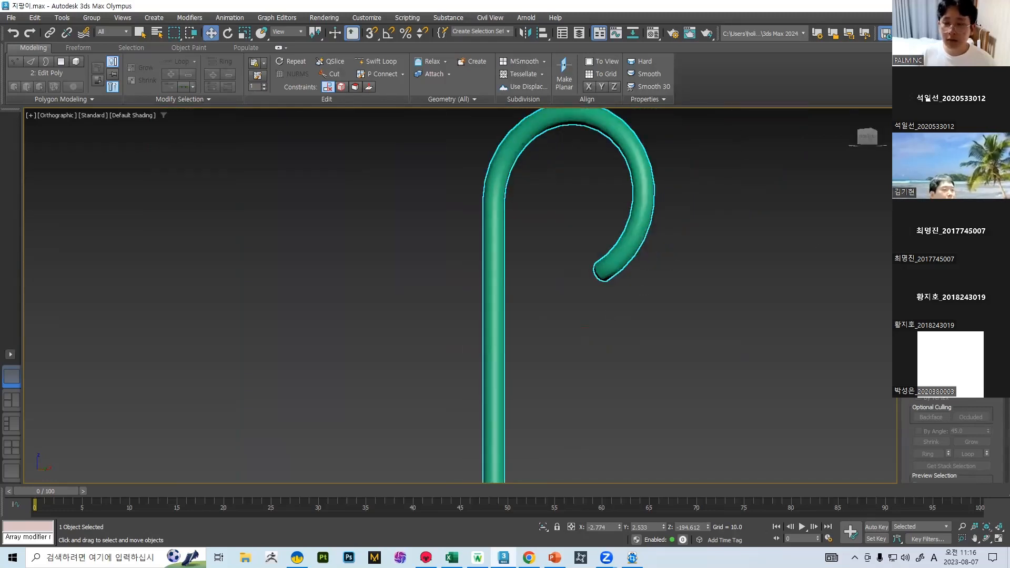
Step: Examine the straight shaft at the base Editable Poly level, and return to the cane's Edit Poly modifier
click(942, 106)
scroll(532, 161, down, 8)
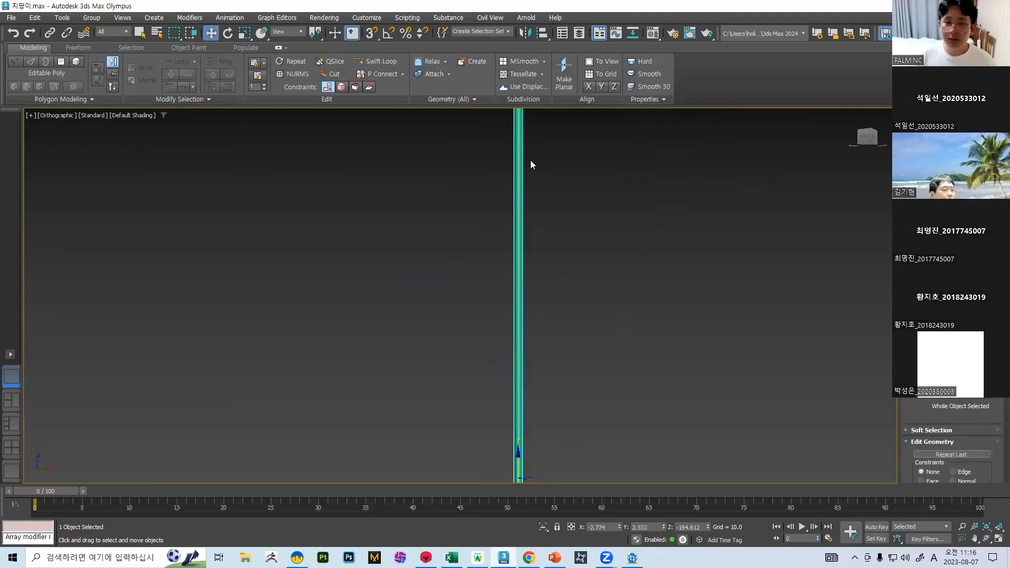
scroll(547, 274, up, 10)
scroll(512, 310, up, 4)
alt+drag(522, 322, 500, 350)
scroll(585, 324, down, 4)
middle_drag(589, 354, 576, 289)
click(592, 286)
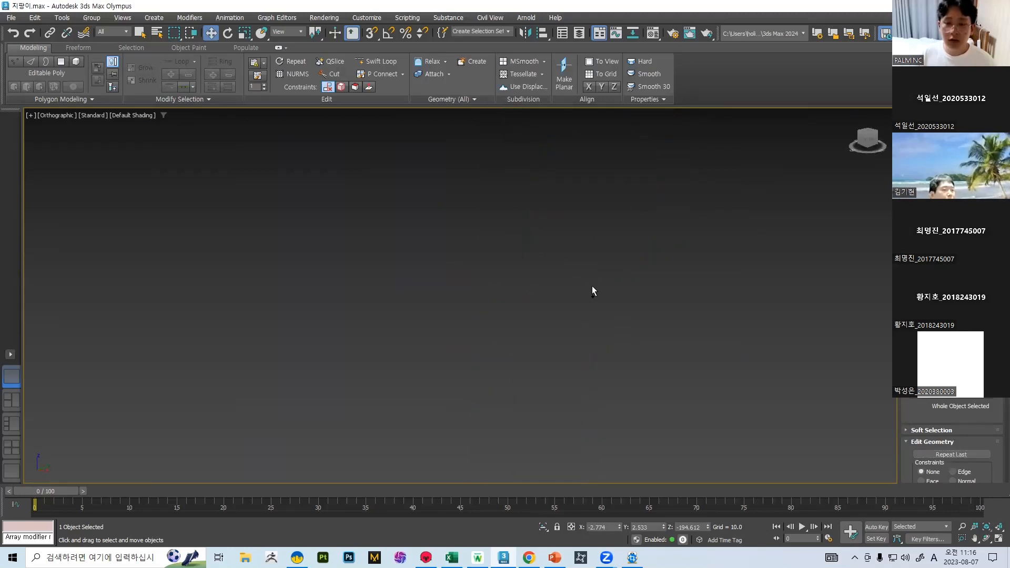
key(ctrl+z)
scroll(636, 314, down, 10)
scroll(633, 340, up, 8)
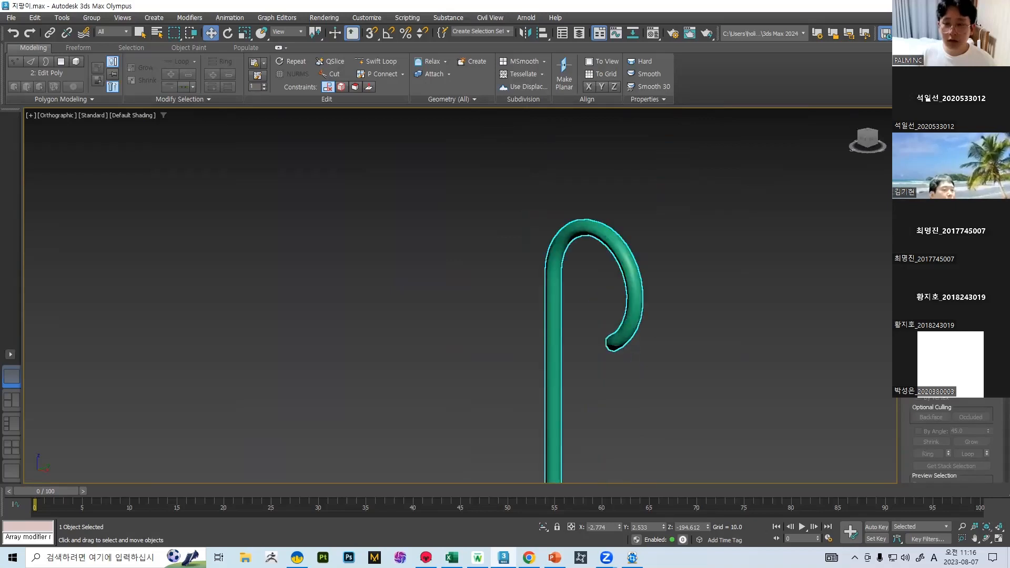
Step: Select the cane's Bend modifier and turn off its effect
click(934, 150)
click(910, 150)
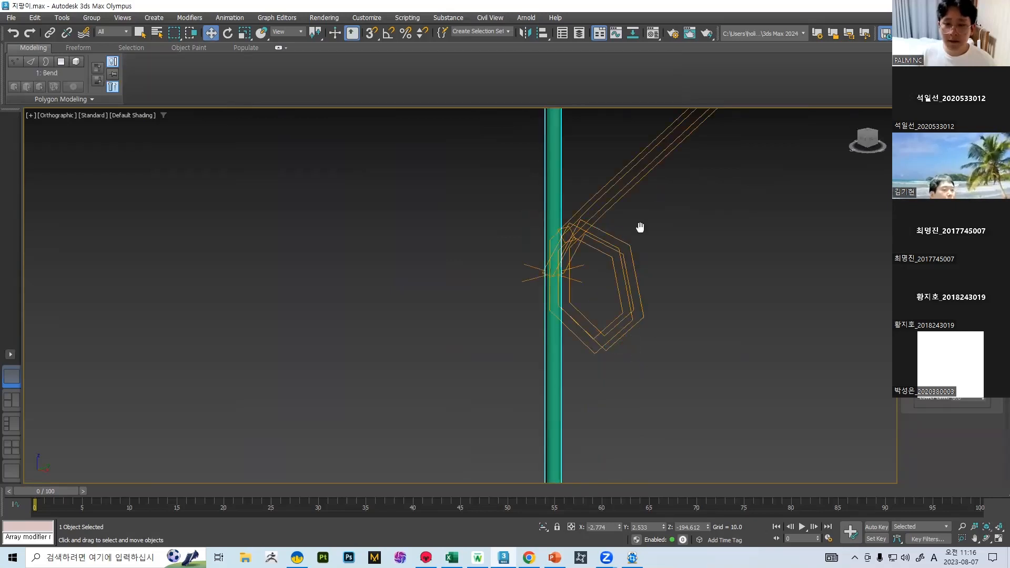
Step: Examine the top end of the straight shaft, turn the Bend's effect back on and inspect the restored hook
middle_drag(641, 228, 494, 350)
scroll(530, 333, up, 6)
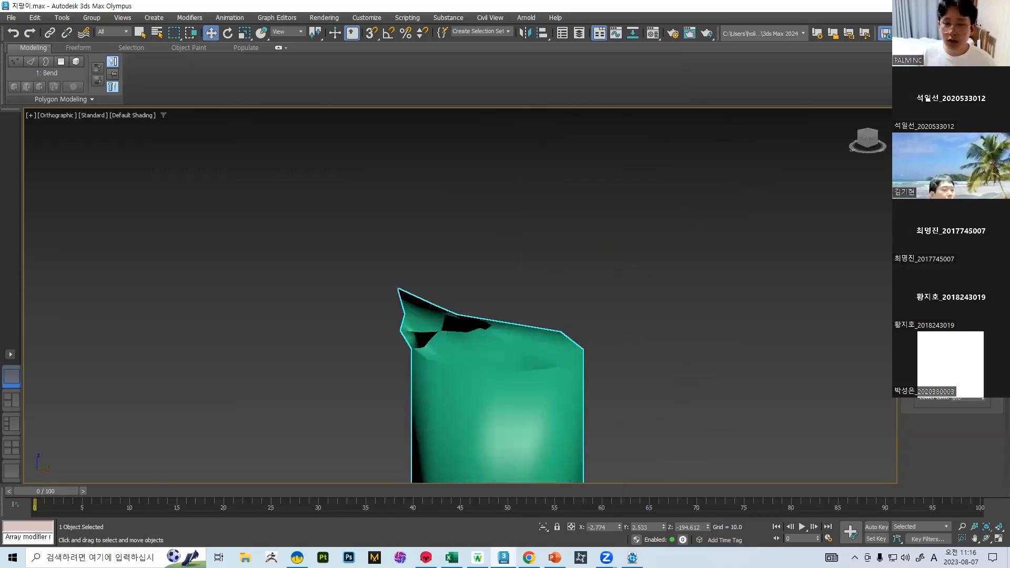
click(934, 160)
click(911, 150)
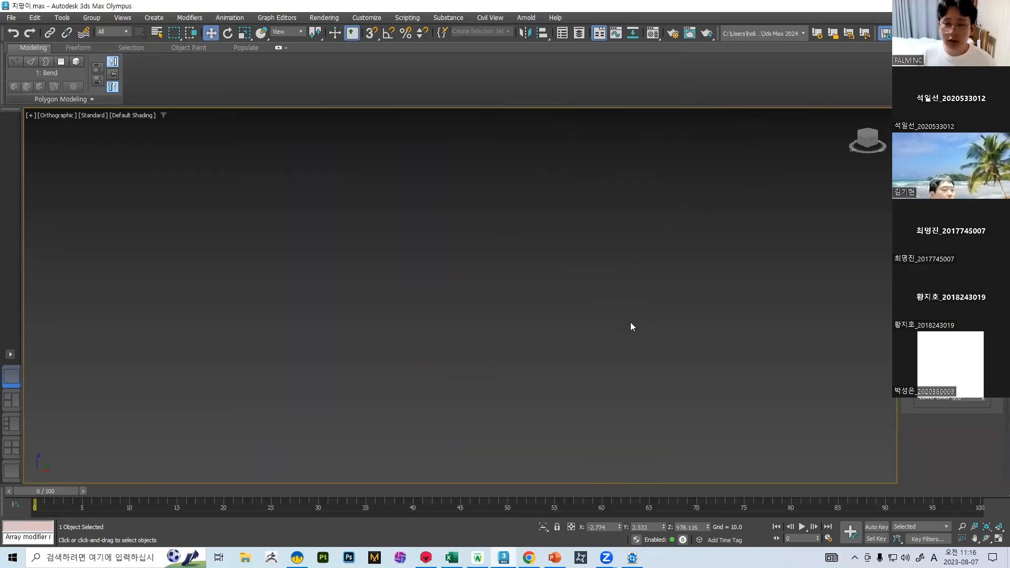
scroll(647, 342, down, 5)
scroll(625, 369, up, 8)
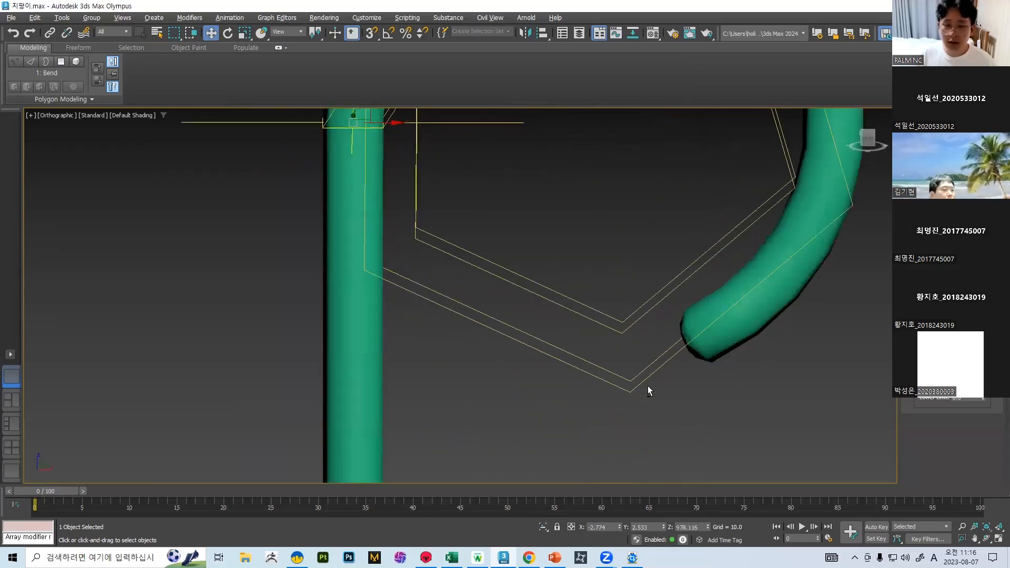
scroll(711, 300, down, 7)
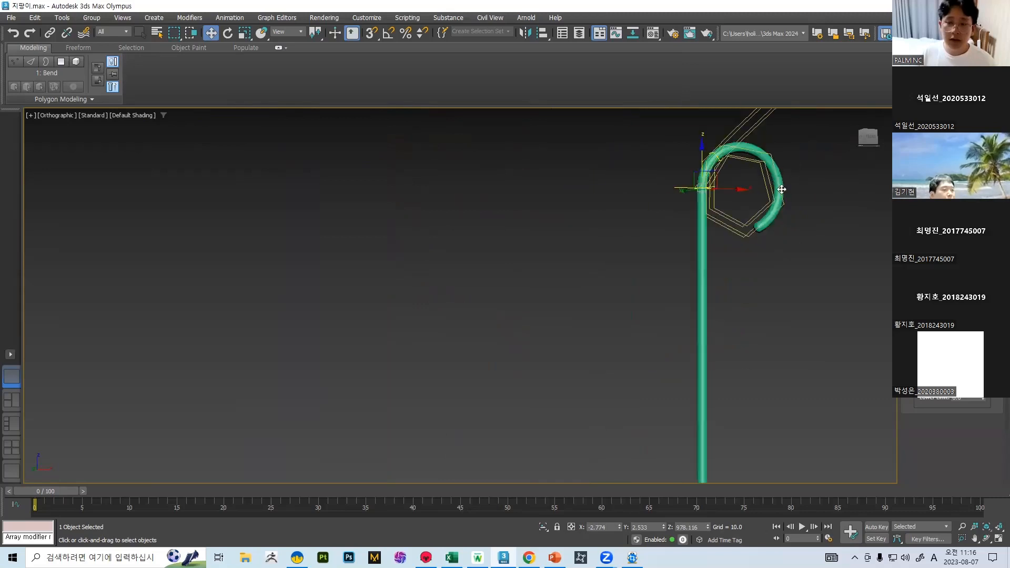
Step: Display the cane's edged faces and examine the segments around the hook and its rounded tip
scroll(777, 241, up, 6)
key(F4)
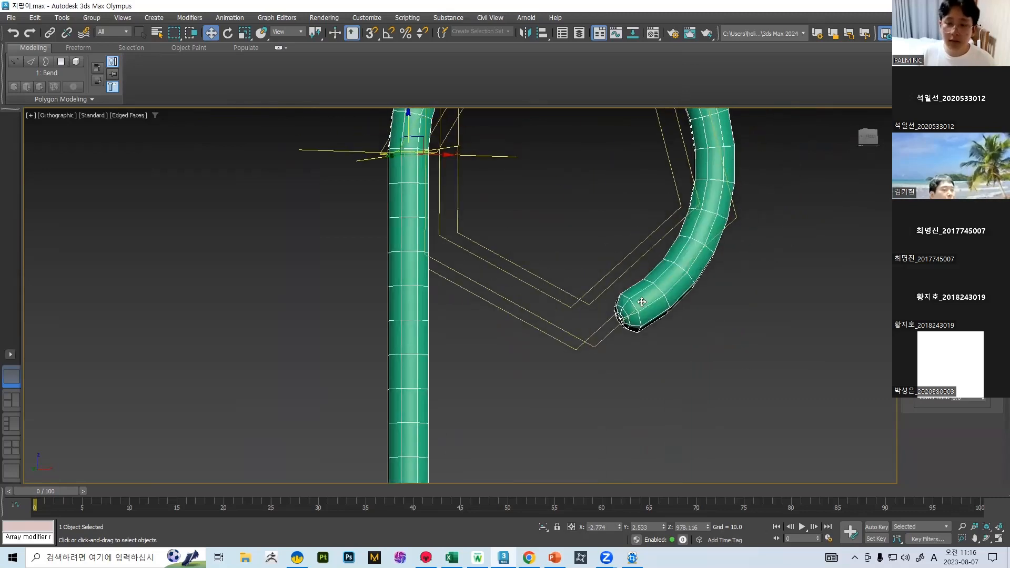
scroll(642, 302, up, 3)
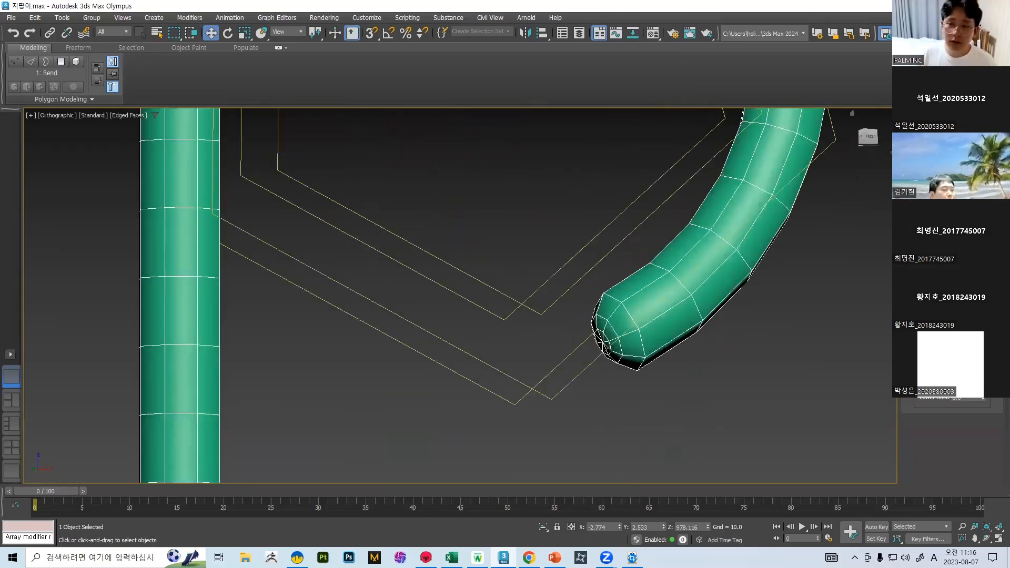
scroll(614, 271, down, 4)
alt+middle_drag(609, 198, 531, 308)
alt+middle_drag(451, 92, 528, 209)
middle_drag(527, 210, 523, 286)
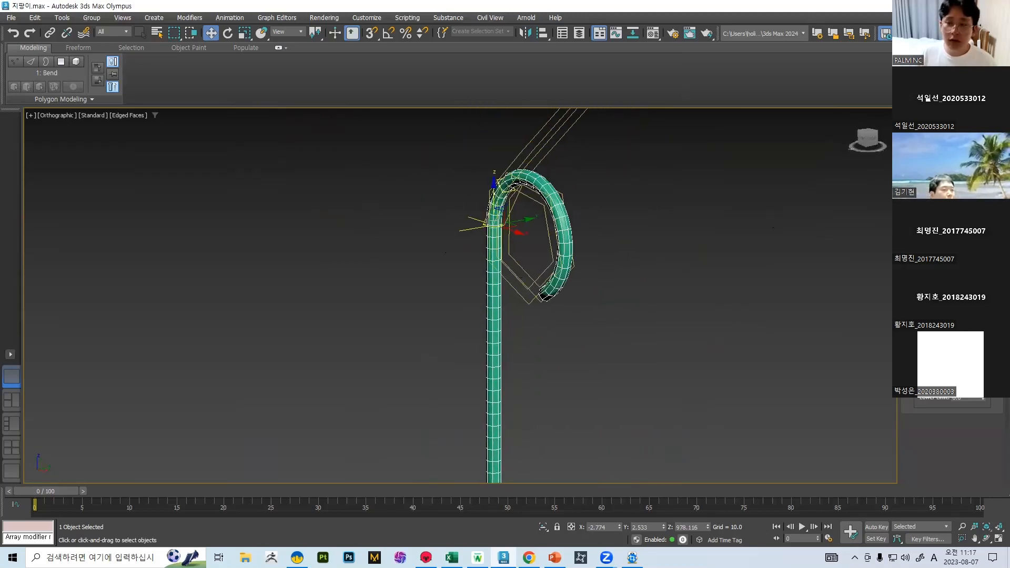
Step: Compare the cane at its Edit Poly and Bend levels in the modifier stack
click(937, 97)
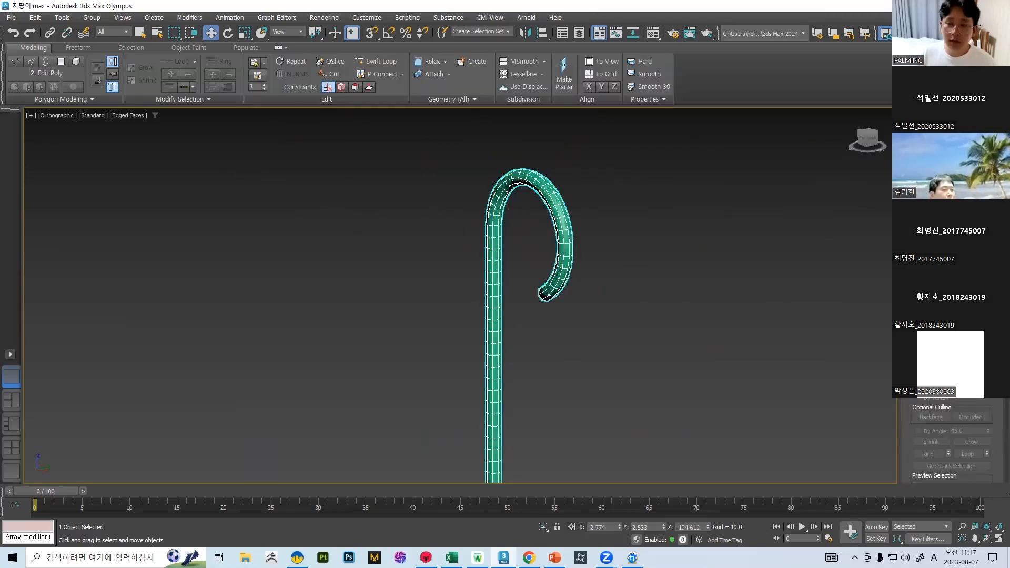
click(936, 159)
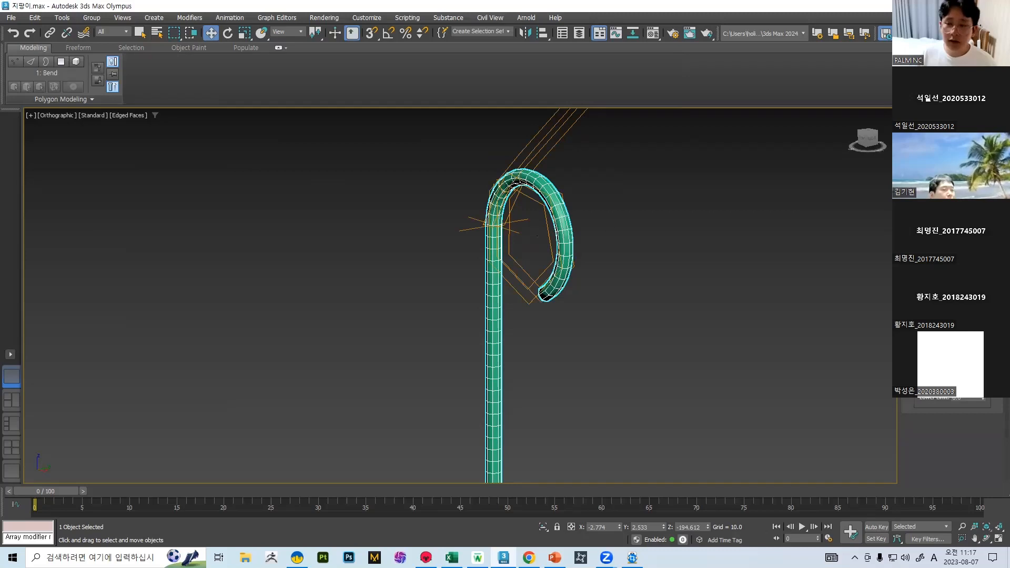
click(937, 105)
click(937, 97)
click(937, 105)
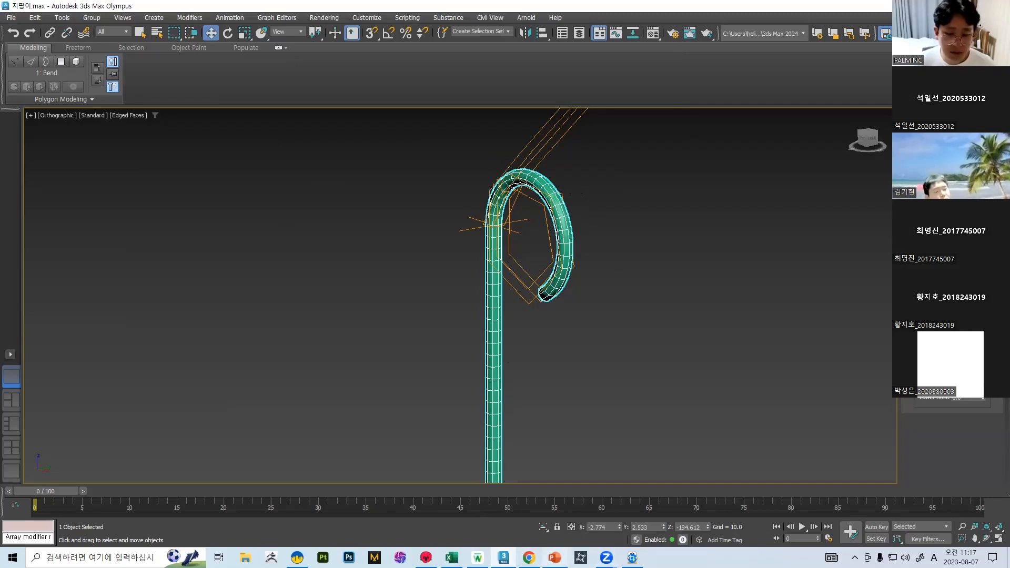
Step: Switch to the PowerPoint lecture and look through the cane, ring and bottle example slides, returning to the cane
click(554, 557)
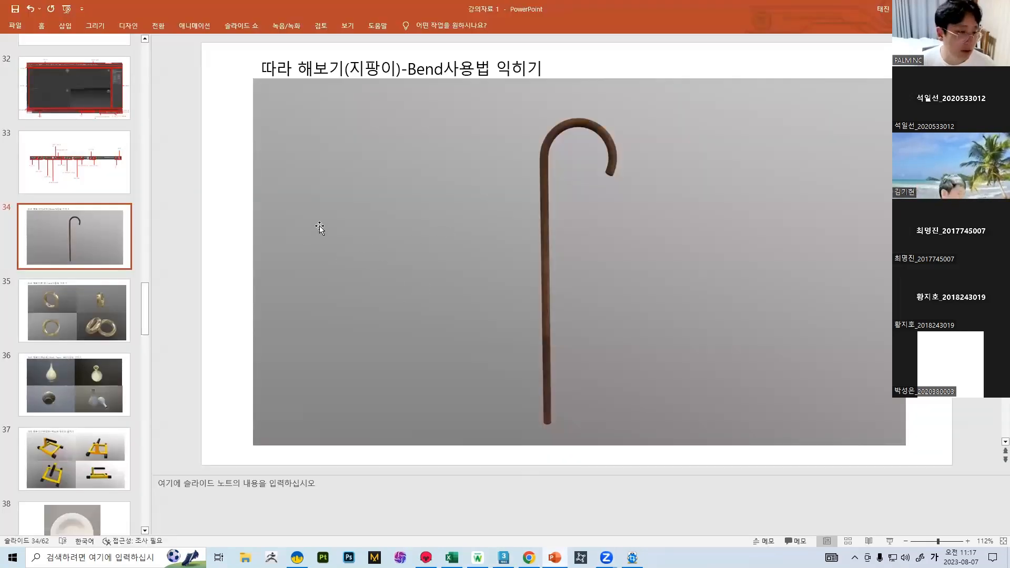
scroll(542, 219, down, 1)
scroll(498, 219, up, 1)
scroll(579, 205, down, 2)
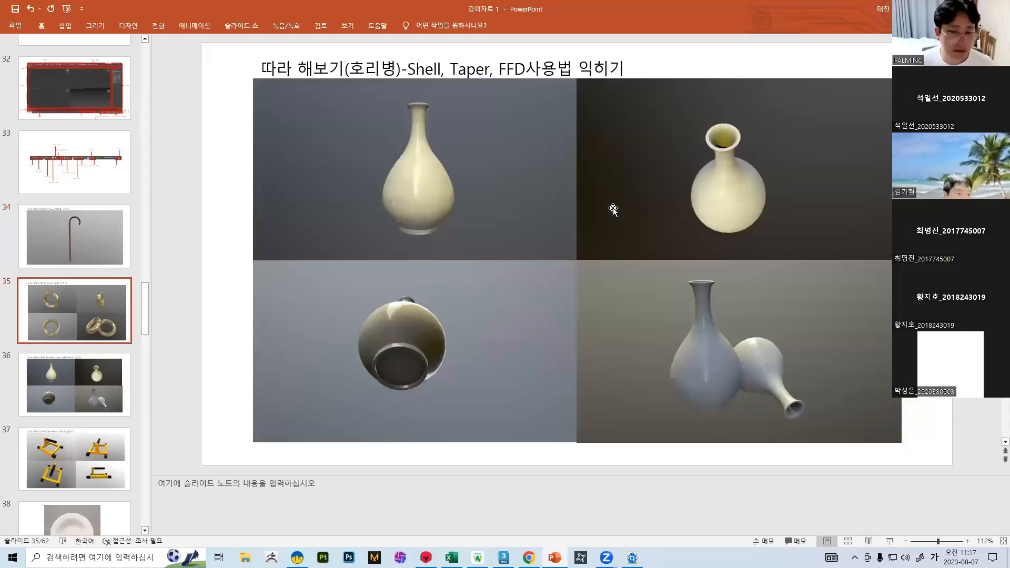
scroll(605, 218, down, 2)
scroll(474, 237, up, 4)
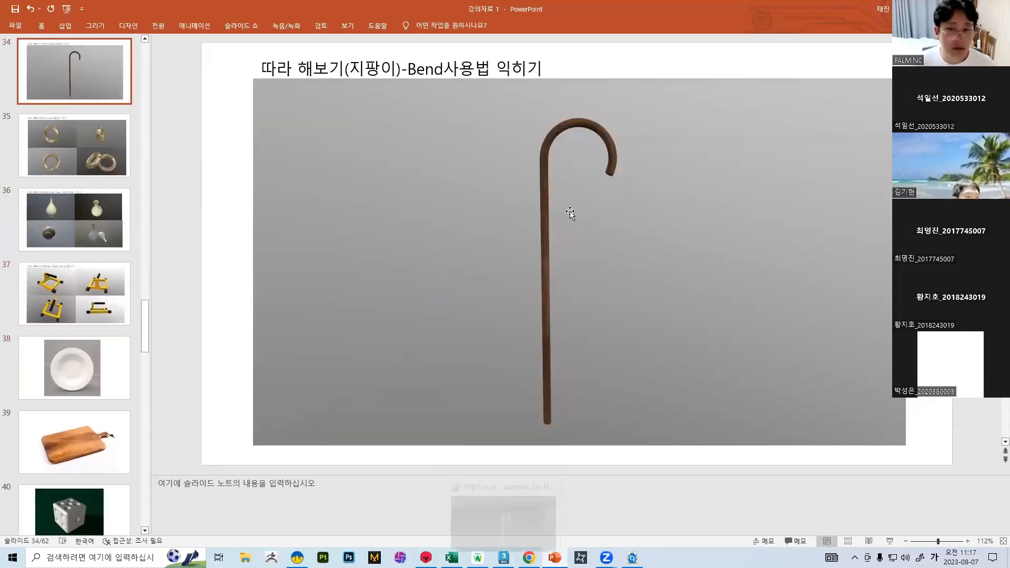
scroll(337, 231, up, 1)
Step: Compare the cane slide about Bend with the ring slide about Twist and end on ring slide 35
click(47, 161)
click(88, 218)
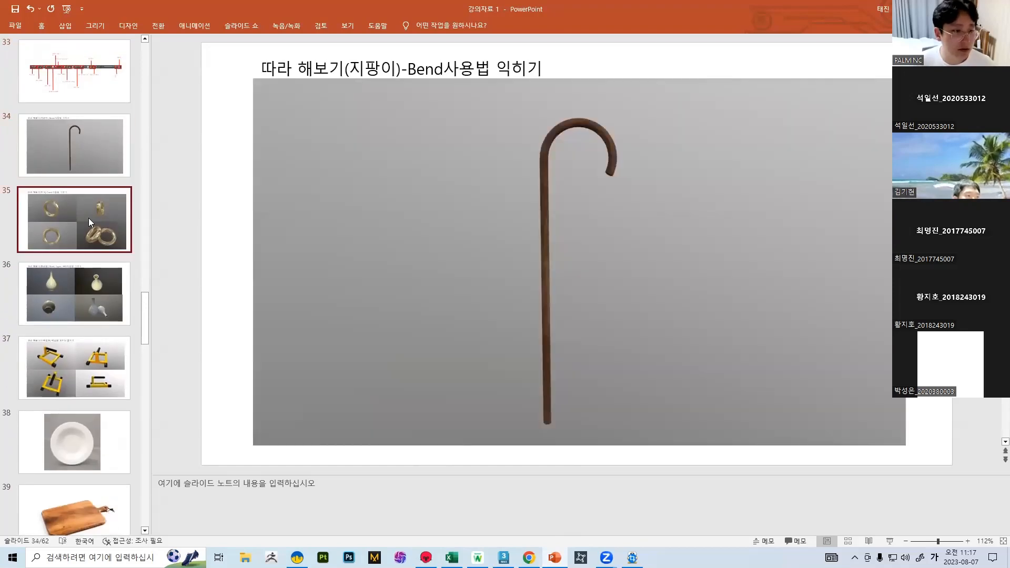
click(94, 272)
click(77, 235)
click(74, 161)
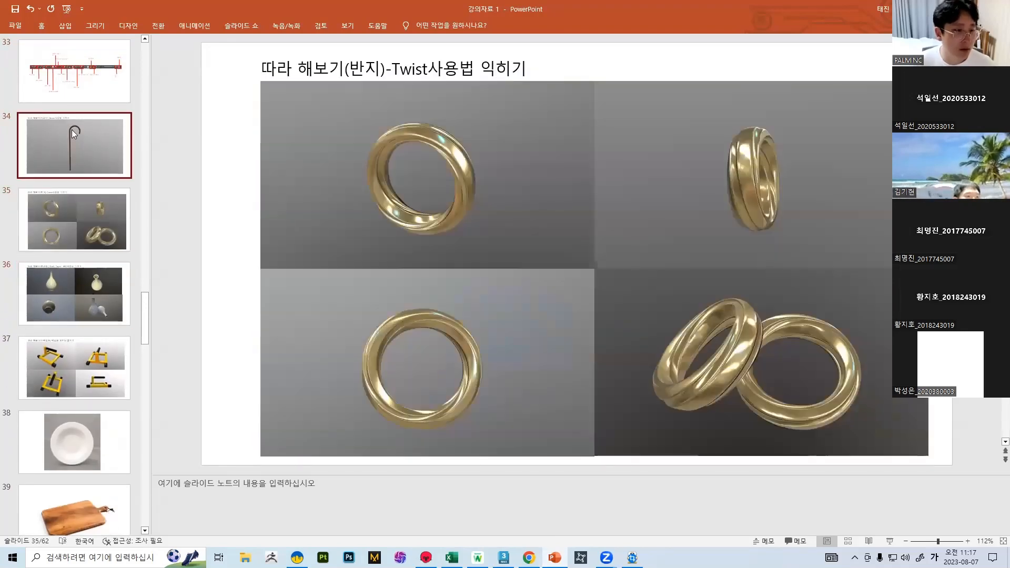
click(77, 223)
click(82, 279)
click(77, 164)
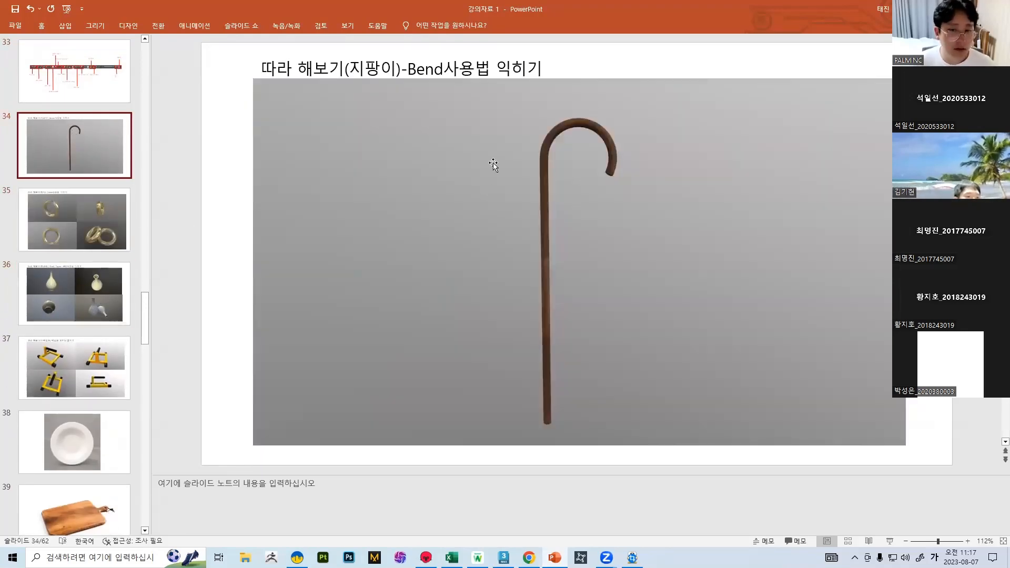
click(96, 226)
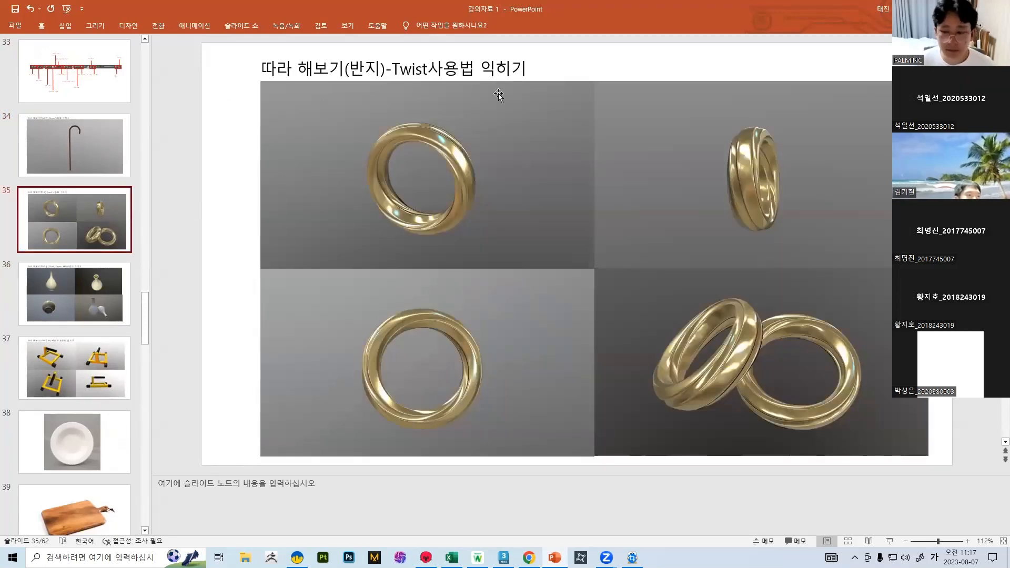
key(Up)
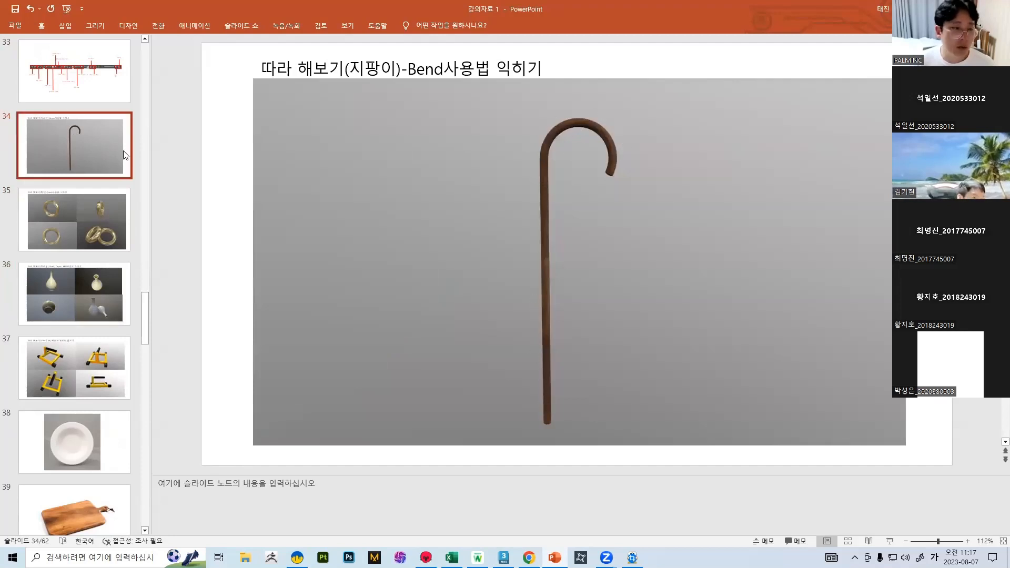
click(100, 215)
click(97, 169)
click(104, 215)
click(102, 145)
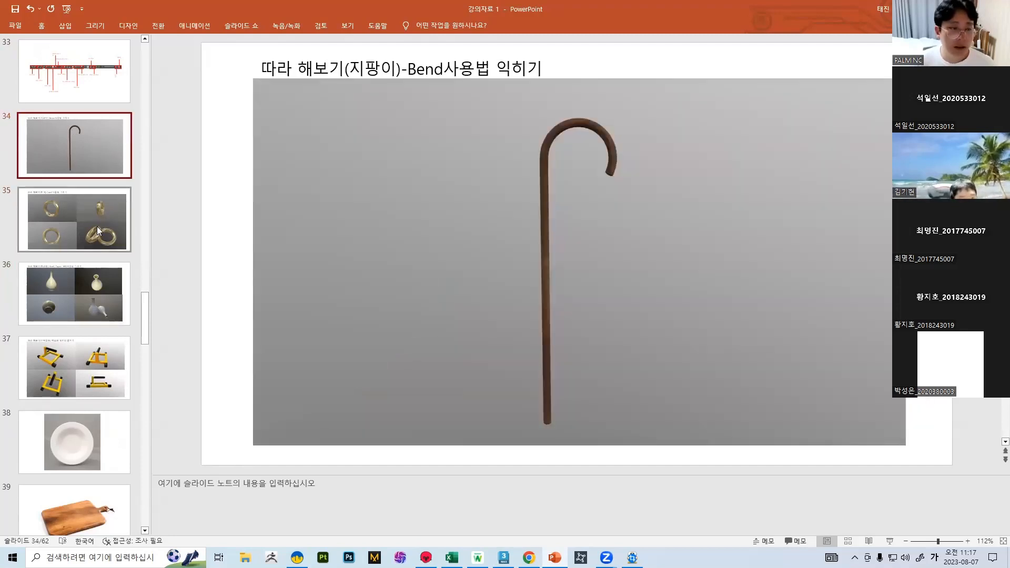
click(97, 226)
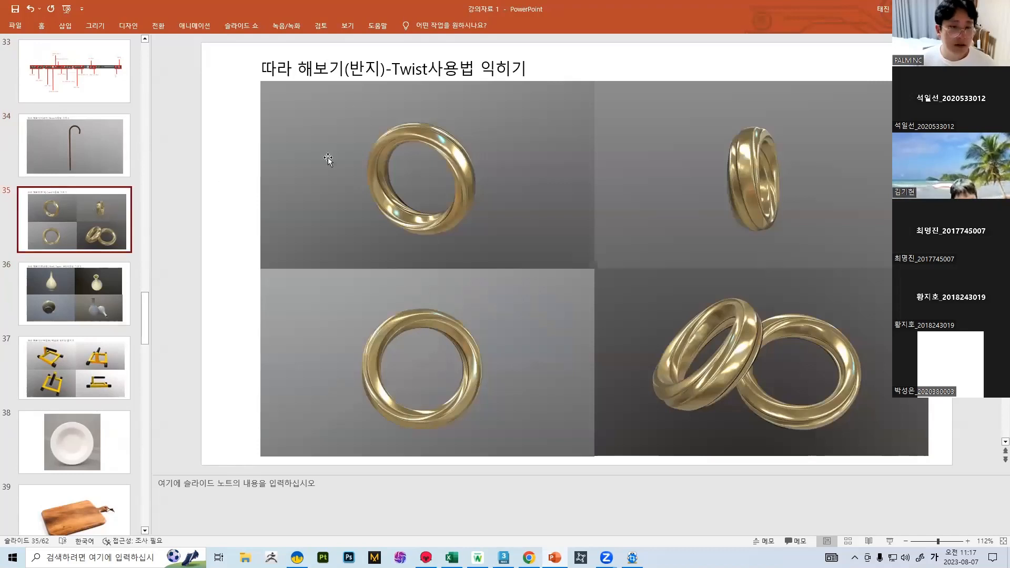
Step: Switch back to 3ds Max, delete the cane, and show the empty scene in the Front view with the grid on
click(503, 558)
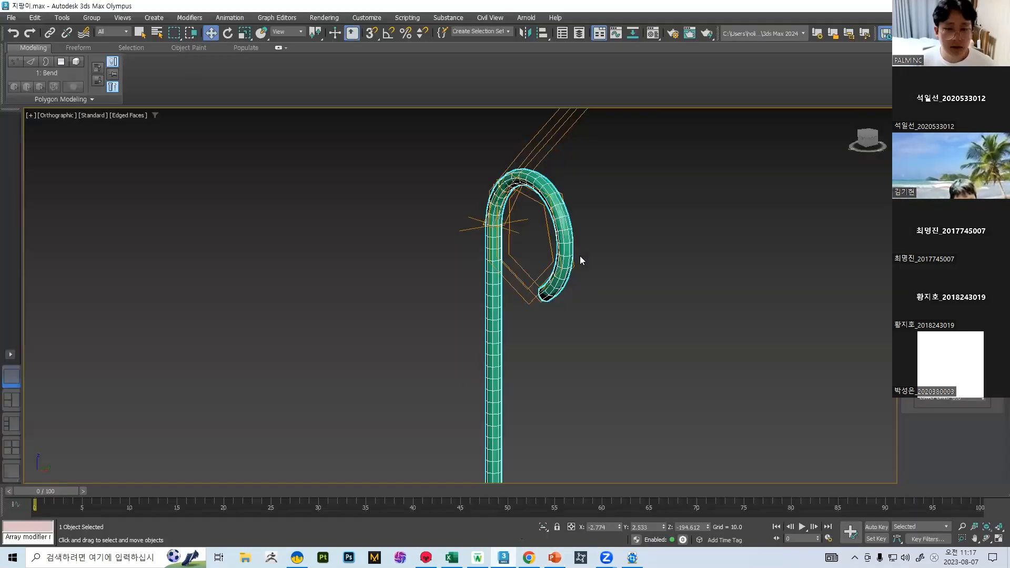
scroll(580, 256, down, 3)
scroll(610, 228, up, 3)
scroll(549, 220, down, 2)
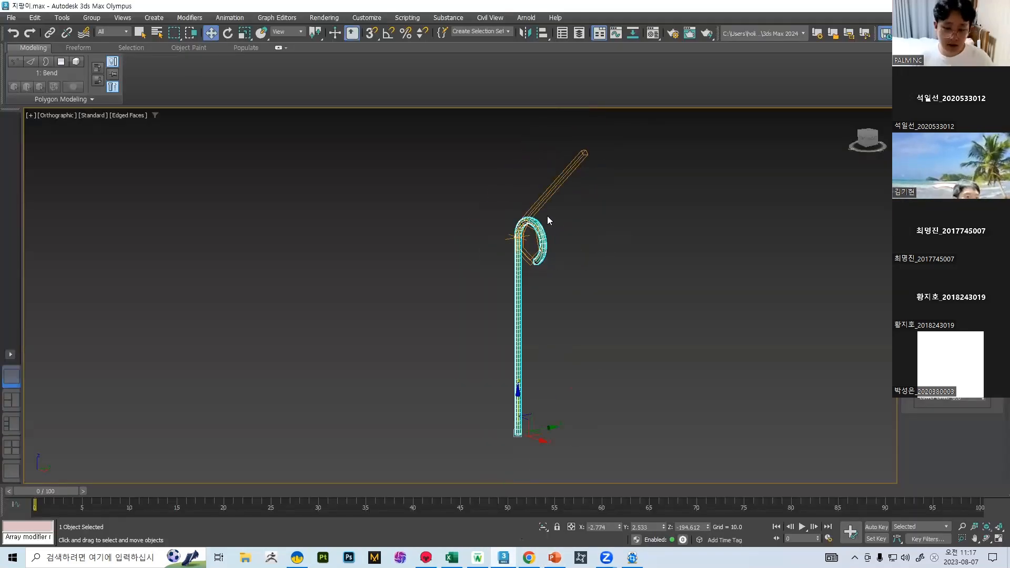
key(Delete)
key(f)
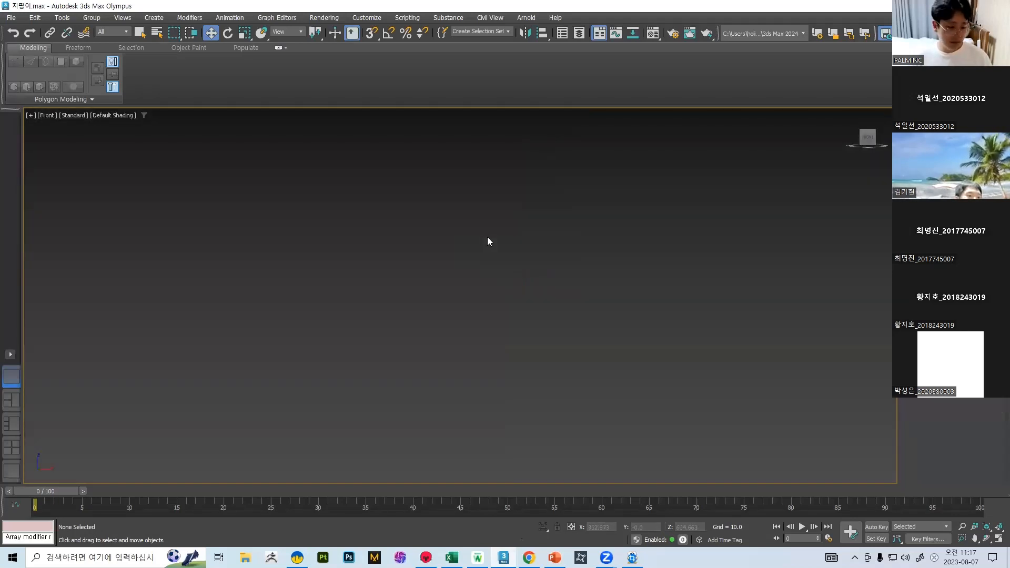
key(g)
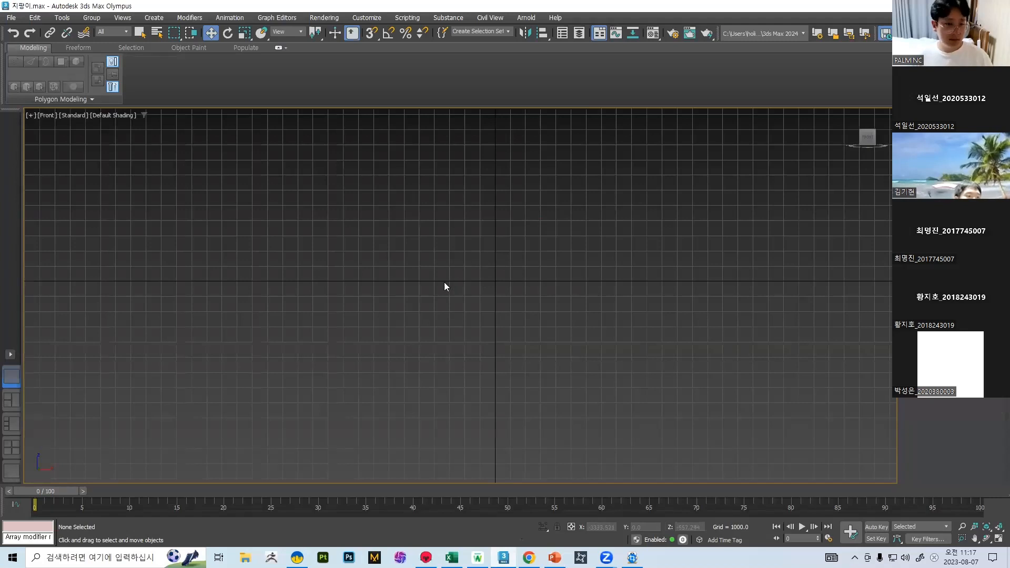
middle_drag(444, 282, 405, 292)
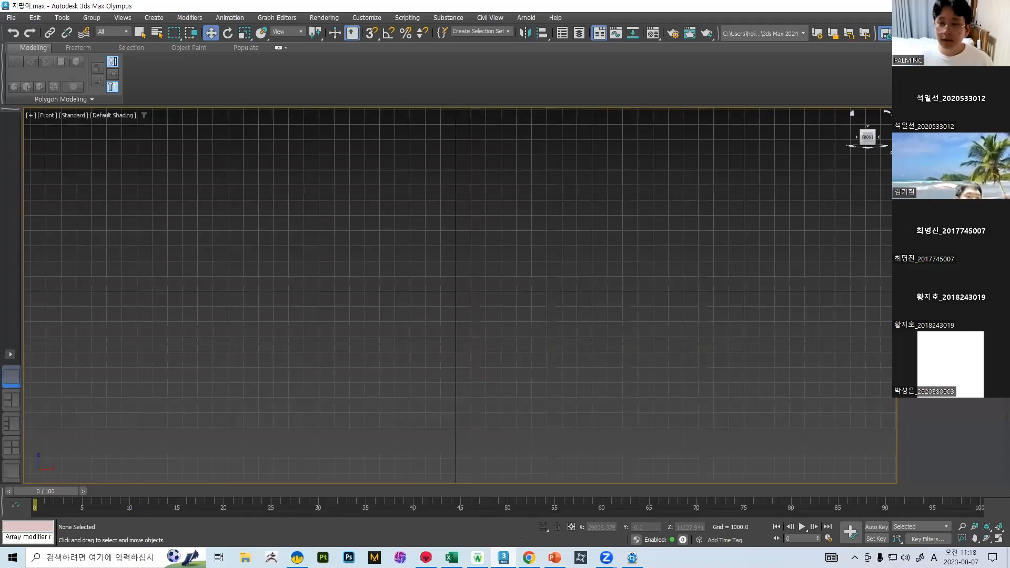
Step: Create a cylinder near the origin in the Top view and show it in the Front view with edged faces
key(t)
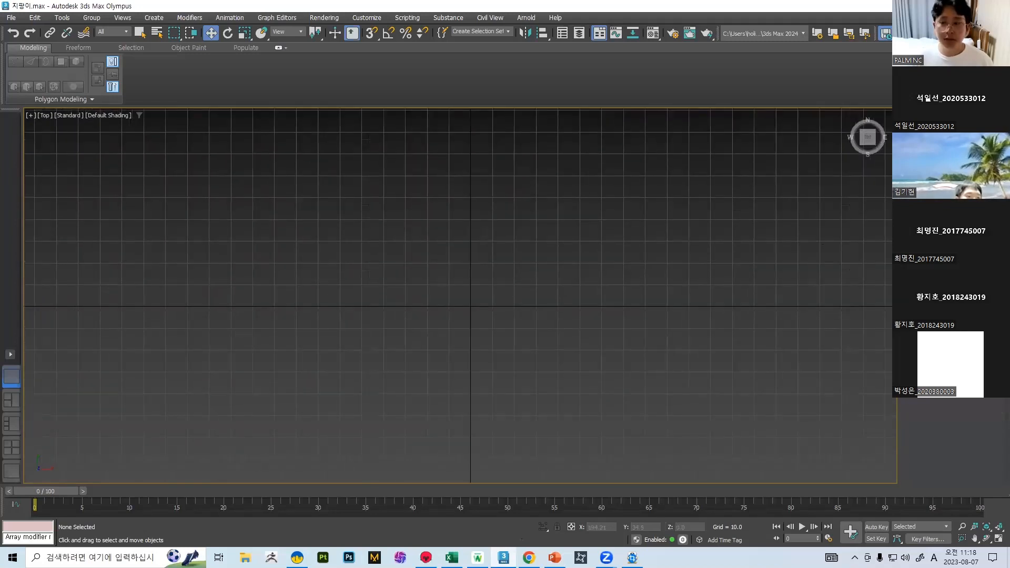
drag(448, 283, 548, 338)
key(f)
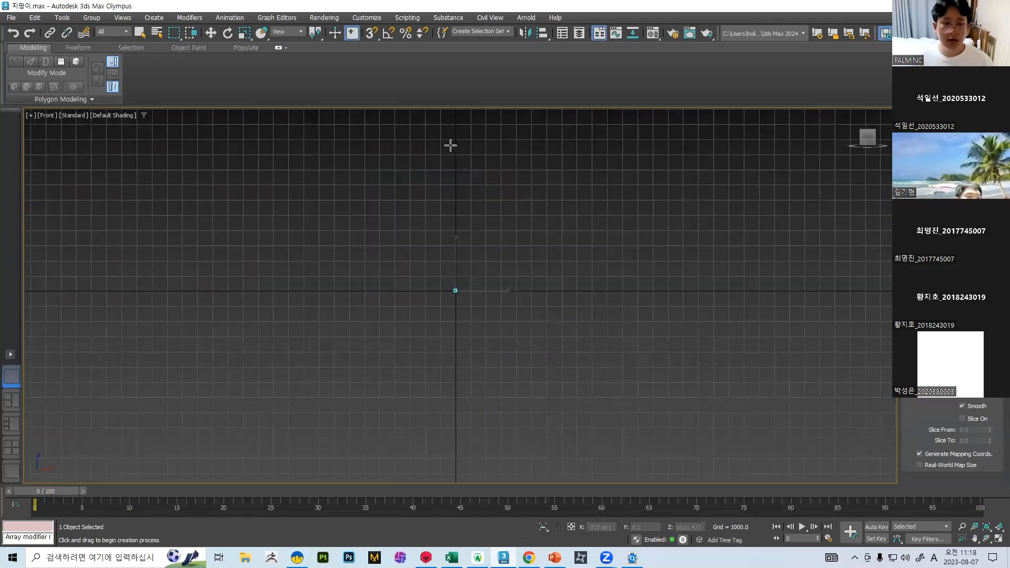
scroll(448, 208, down, 4)
scroll(443, 273, up, 9)
scroll(466, 130, up, 5)
middle_drag(466, 129, 472, 286)
key(F4)
scroll(480, 274, up, 2)
scroll(500, 267, up, 3)
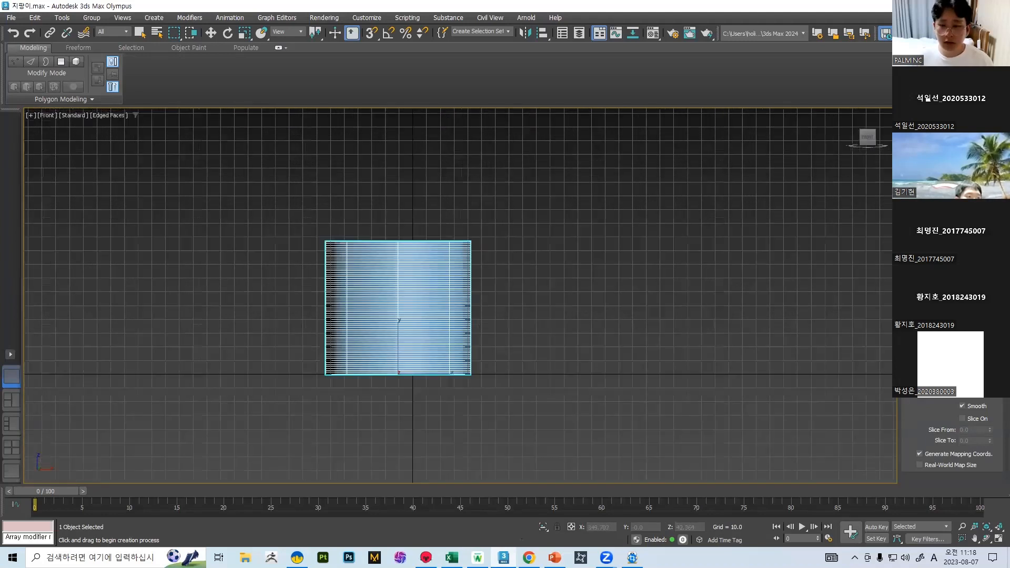
Step: Reduce the cylinder's height segments to one and increase its height to form a tall, narrow column
right_click(990, 374)
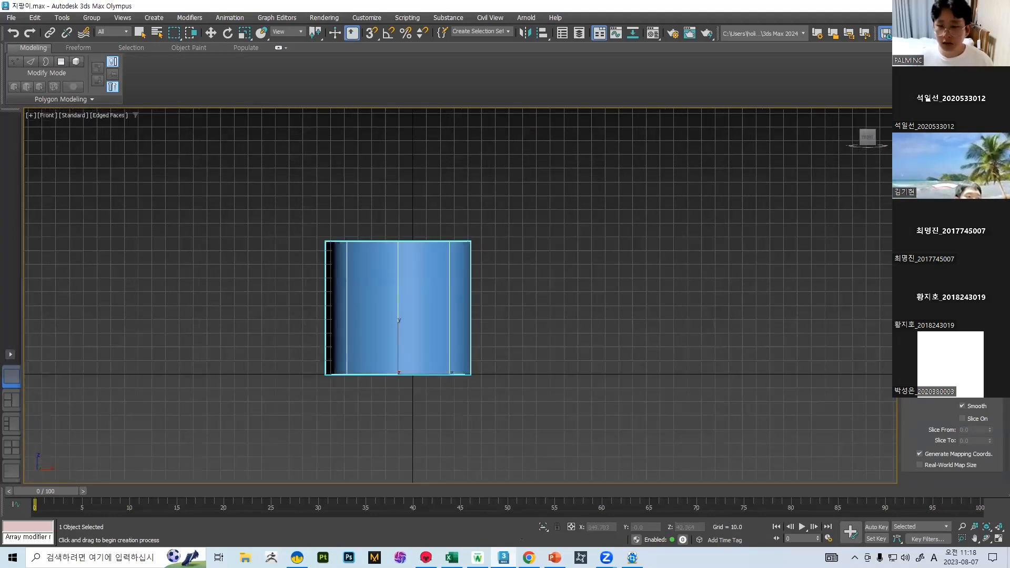
drag(990, 362, 990, 316)
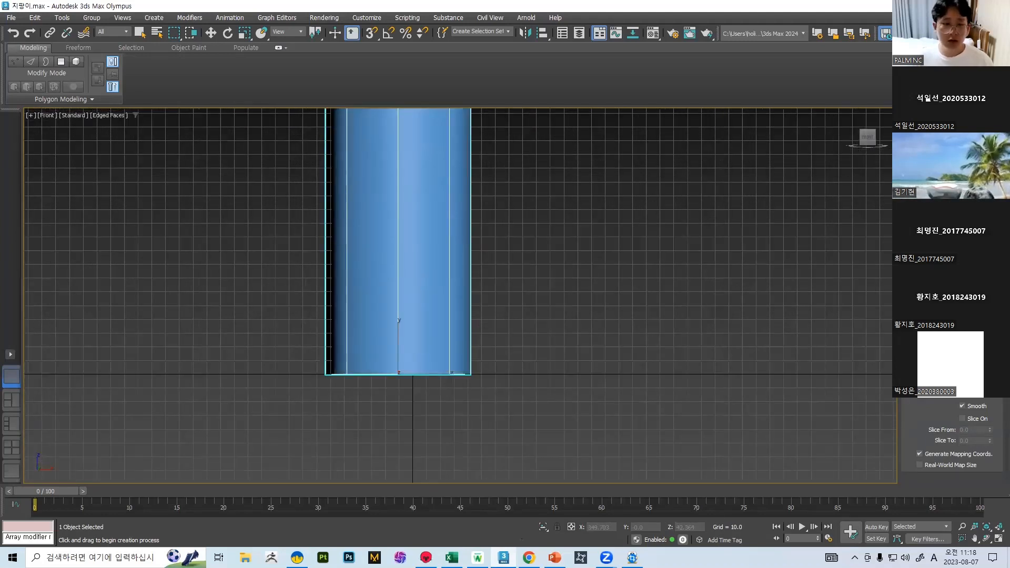
scroll(496, 224, down, 5)
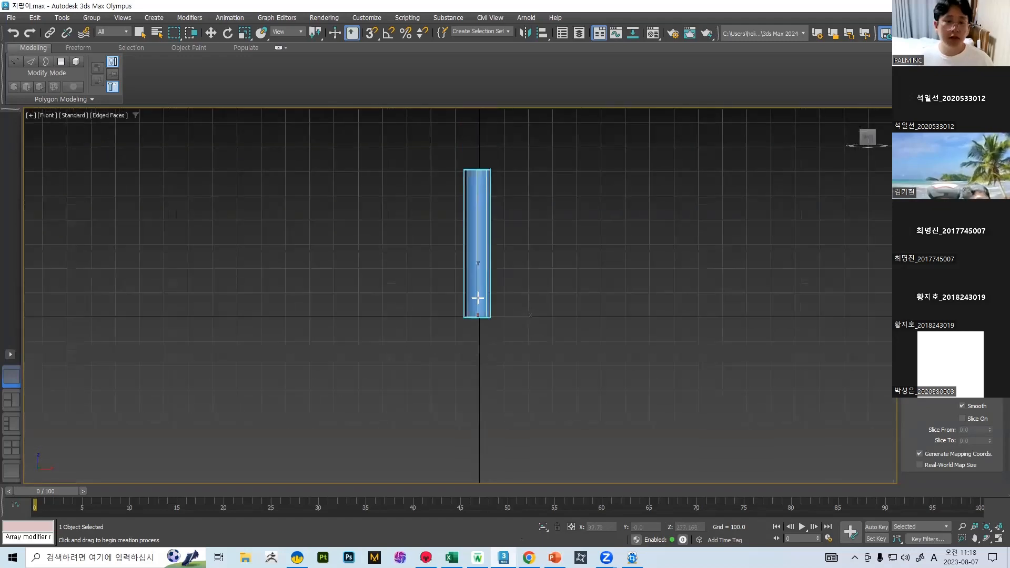
scroll(606, 277, up, 1)
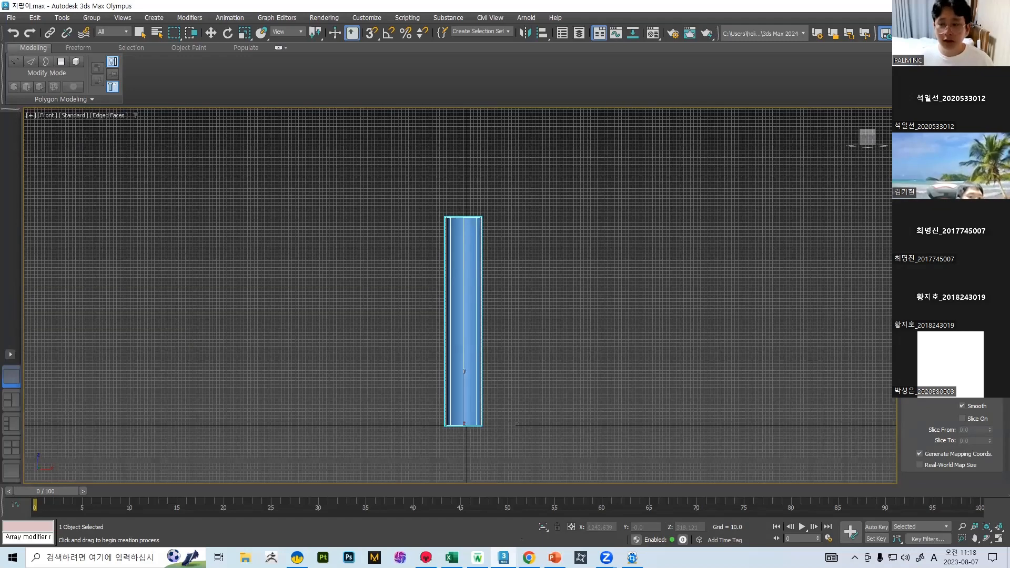
drag(990, 362, 990, 345)
scroll(583, 310, down, 2)
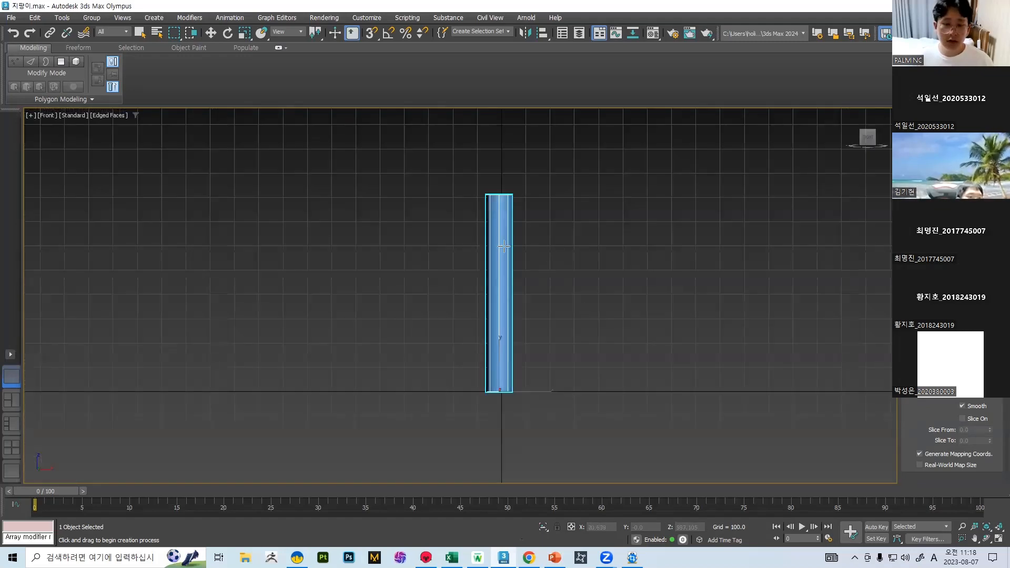
Step: Check the ring reference on the PowerPoint Twist slide and return to the cylinder in 3ds Max
click(555, 558)
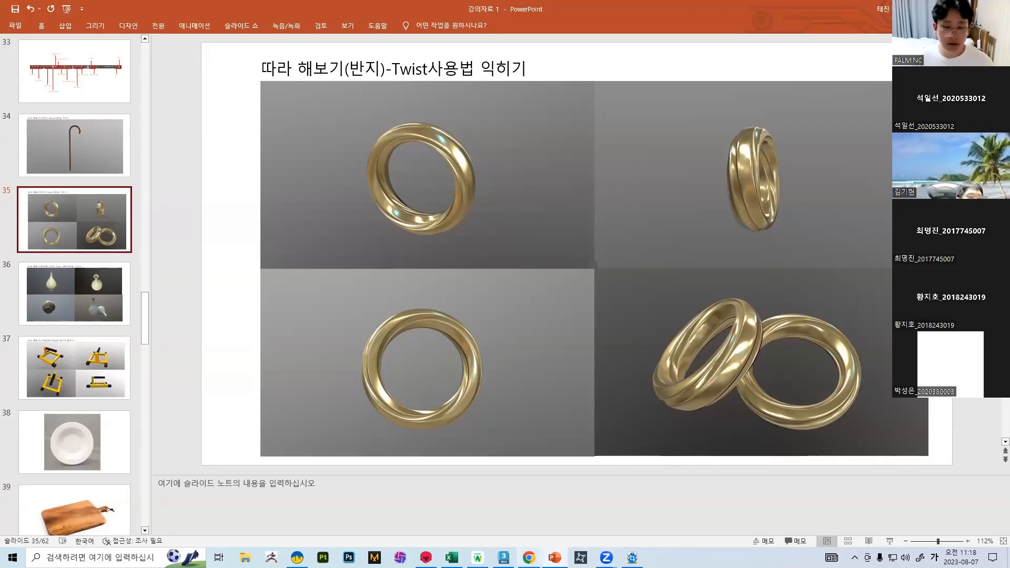
click(504, 558)
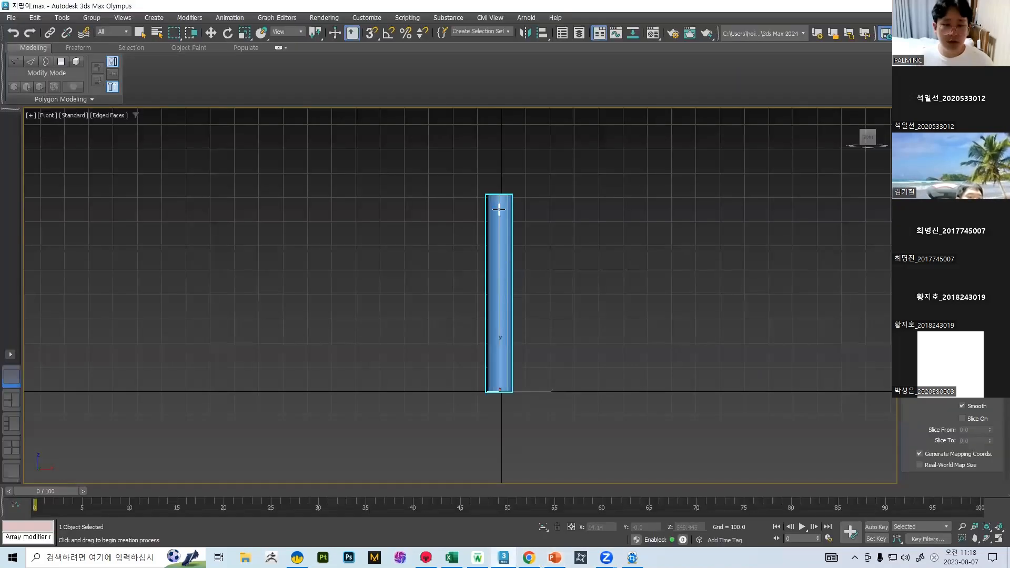
Step: Increase the cylinder's height further to make a taller, more slender column
scroll(500, 207, up, 5)
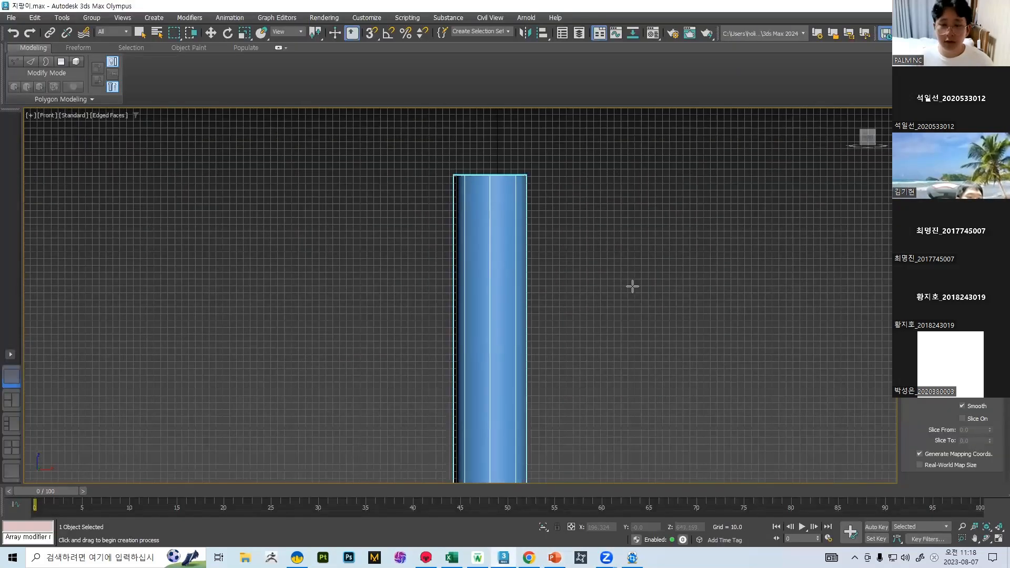
scroll(632, 286, down, 4)
drag(990, 361, 990, 271)
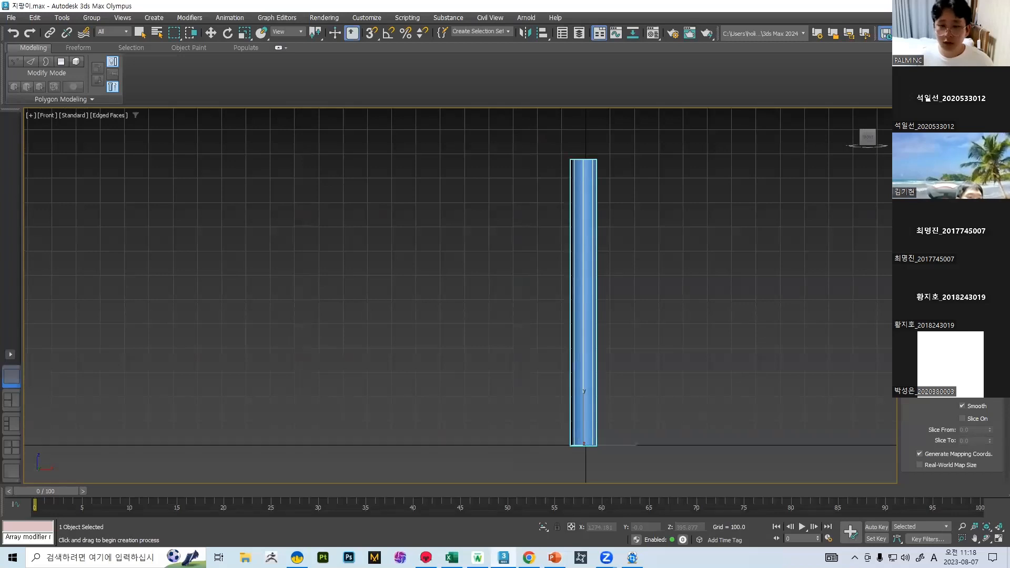
Step: Convert the tall cylinder to an Editable Poly
key(w)
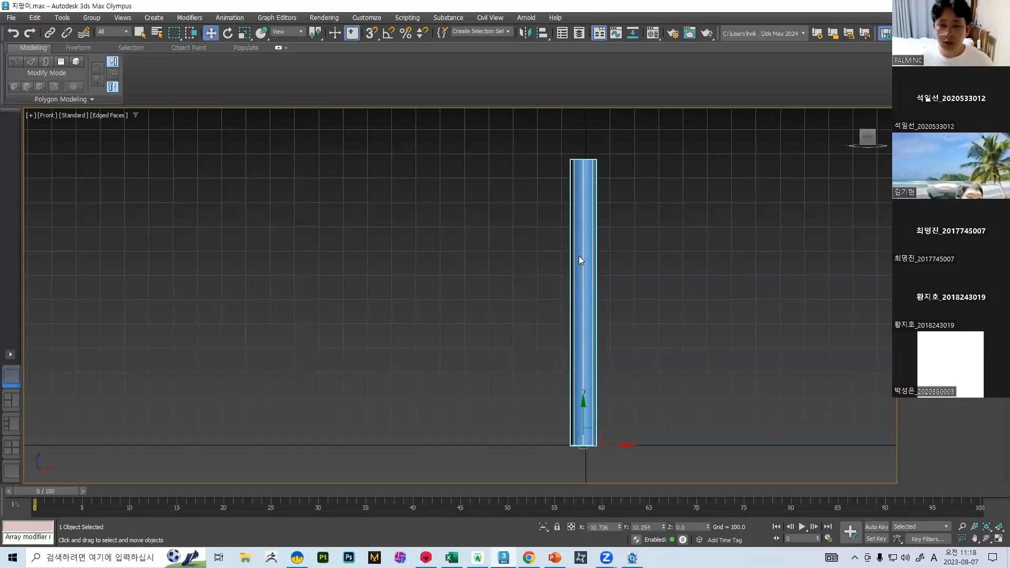
right_click(577, 374)
mouse_move(630, 500)
click(699, 511)
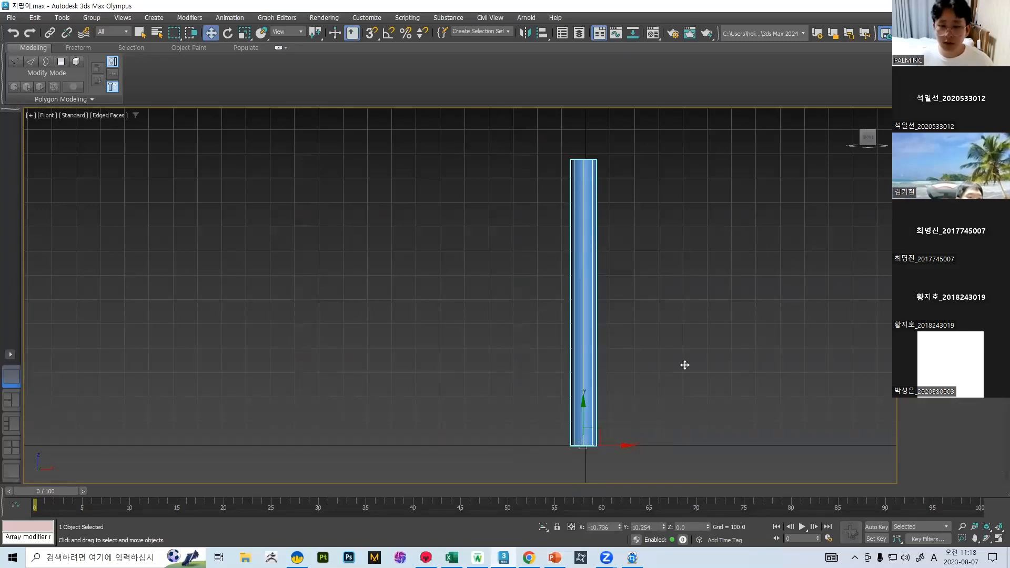
Step: Delete the top and bottom cap polygons of the column, leaving an open tube
alt+middle_drag(617, 305, 607, 284)
scroll(606, 284, up, 4)
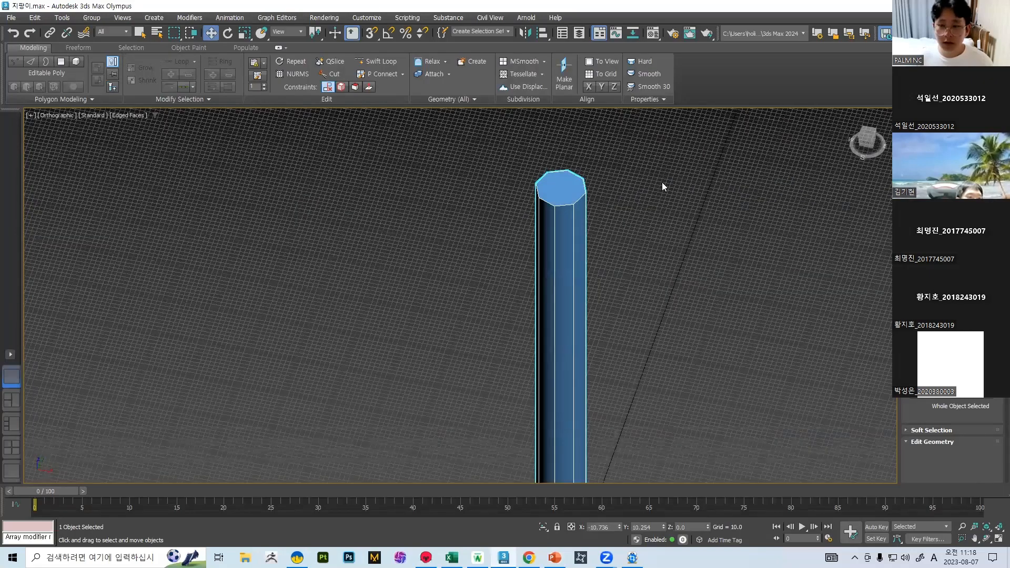
key(4)
click(565, 188)
scroll(570, 209, down, 5)
alt+middle_drag(604, 286, 581, 252)
scroll(574, 292, up, 4)
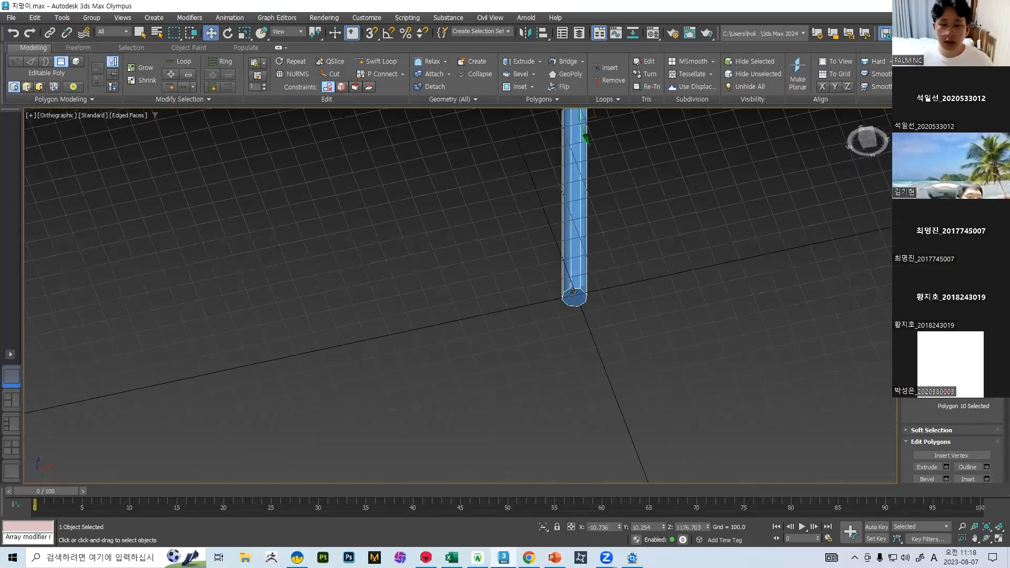
click(579, 288)
key(Delete)
scroll(601, 212, down, 4)
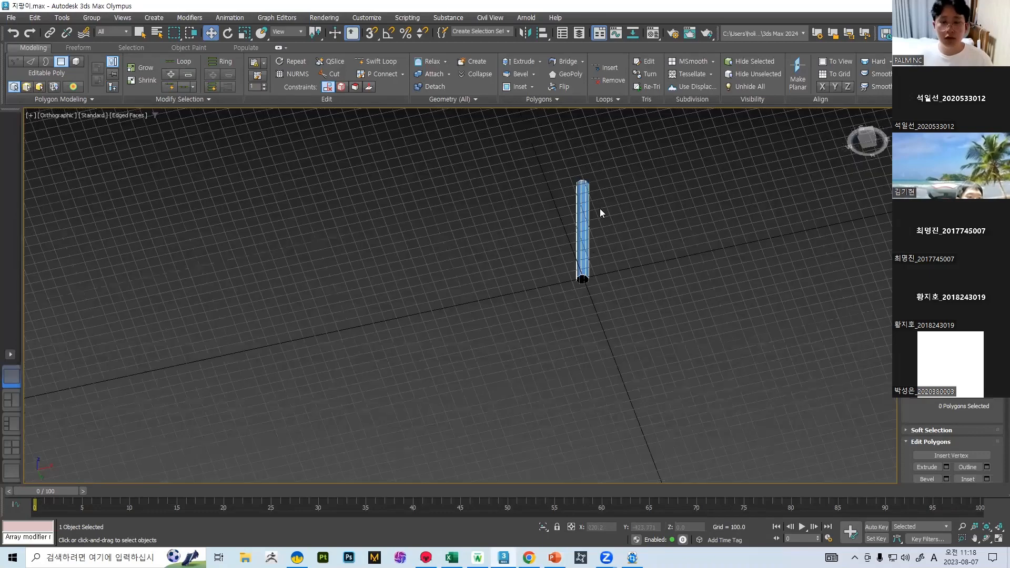
Step: Select four alternating side polygons around the open tube, skipping every other face
scroll(587, 284, up, 1)
alt+middle_drag(587, 284, 581, 176)
scroll(579, 179, up, 4)
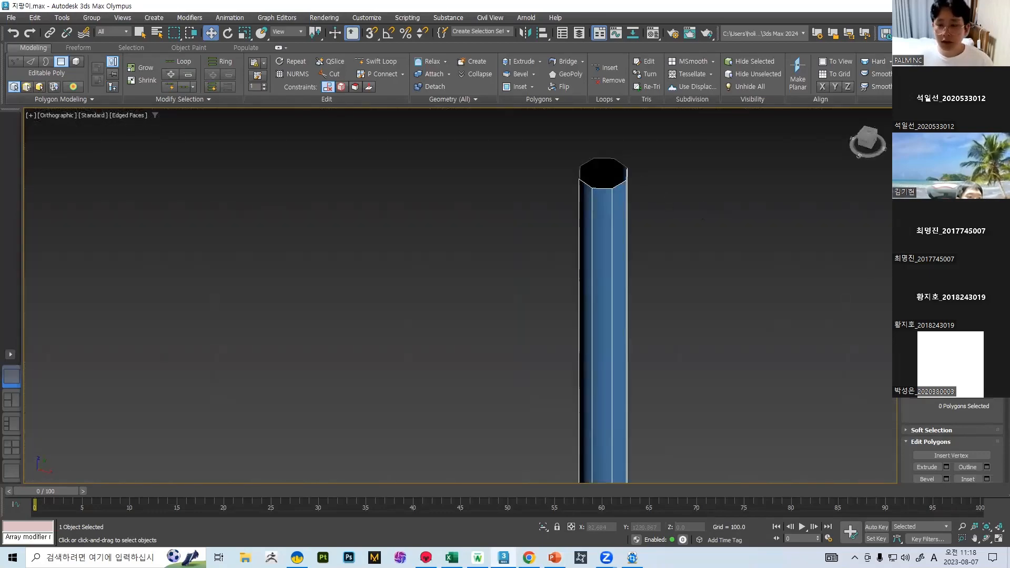
click(598, 207)
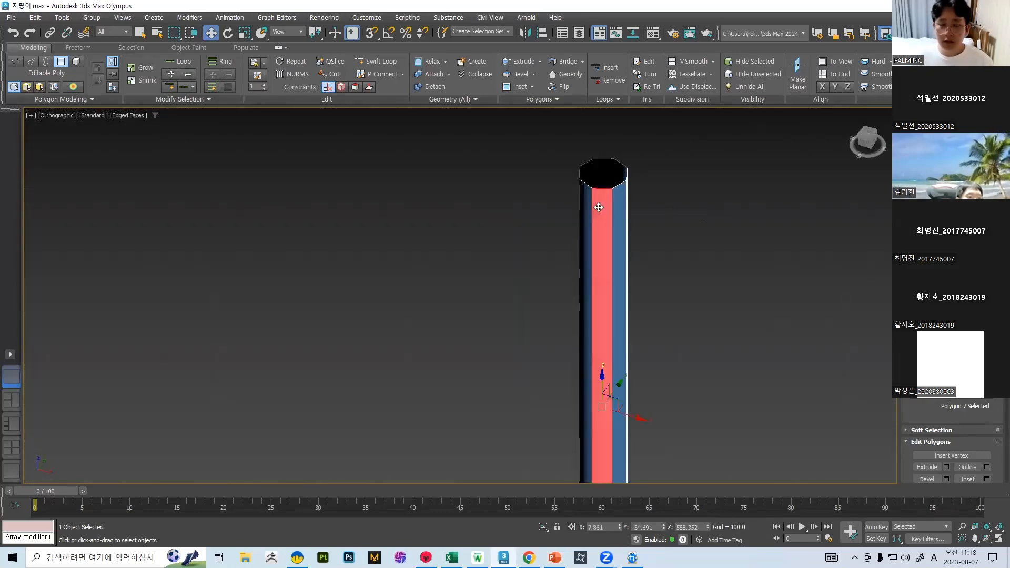
click(618, 210)
alt+middle_drag(641, 214, 581, 227)
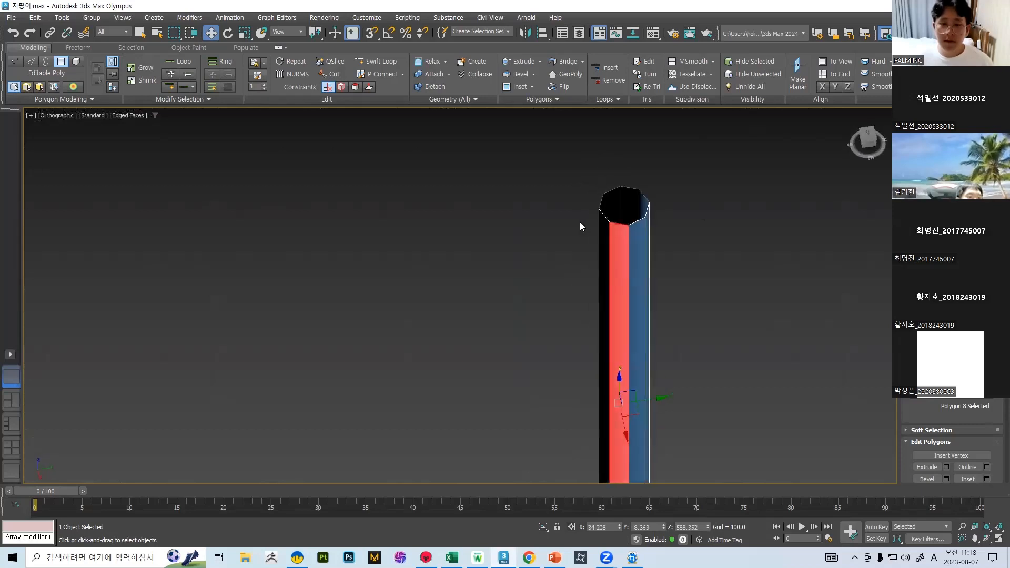
ctrl+click(647, 217)
alt+middle_drag(648, 218, 570, 227)
alt+middle_drag(672, 251, 599, 249)
ctrl+click(657, 238)
alt+middle_drag(697, 241, 626, 248)
ctrl+click(671, 249)
alt+middle_drag(688, 280, 728, 279)
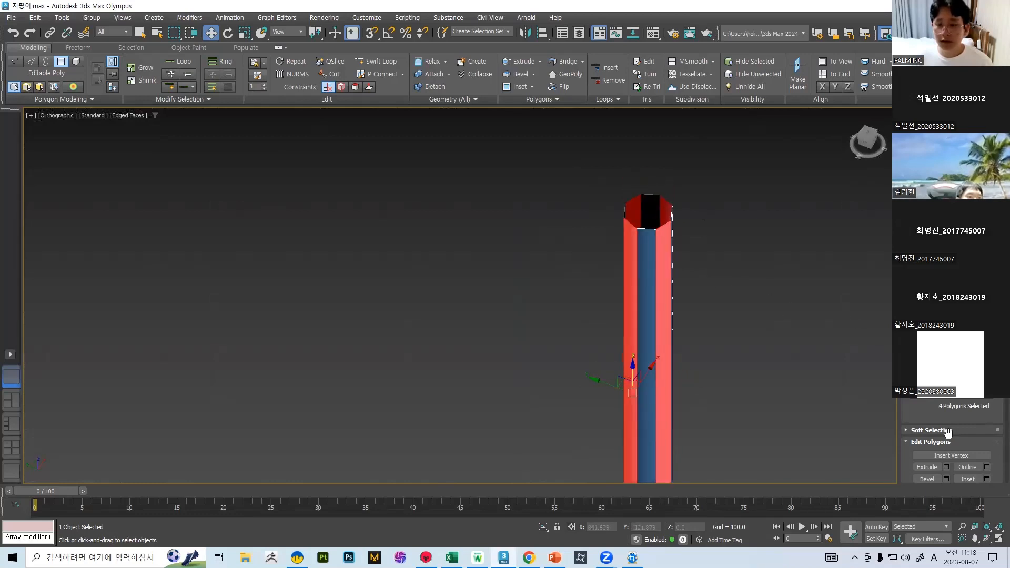
Step: Extrude the four selected side polygons inward to form lengthwise grooves in the column
scroll(948, 433, down, 3)
click(947, 390)
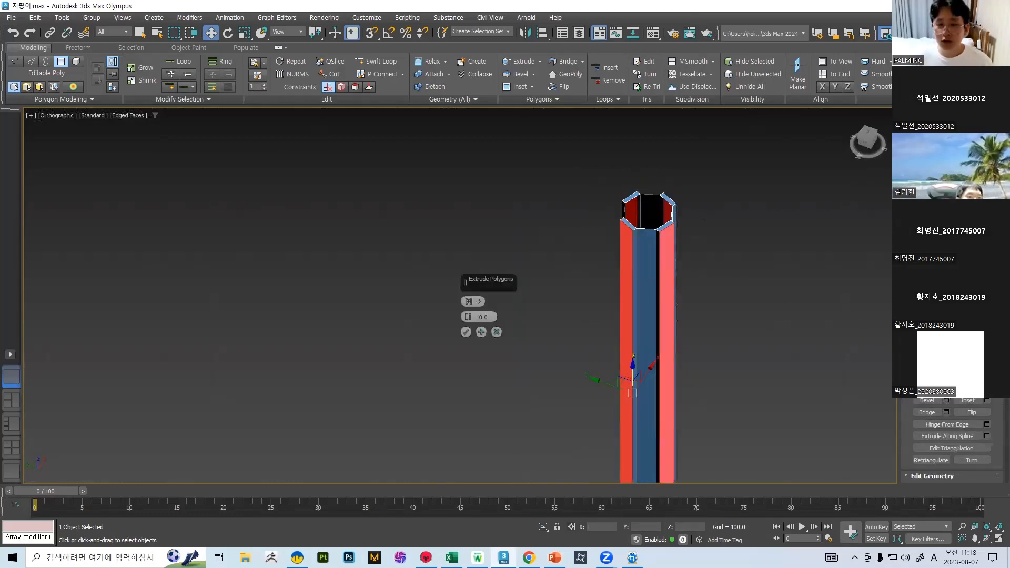
scroll(705, 260, down, 4)
scroll(694, 237, up, 8)
alt+middle_drag(695, 277, 832, 286)
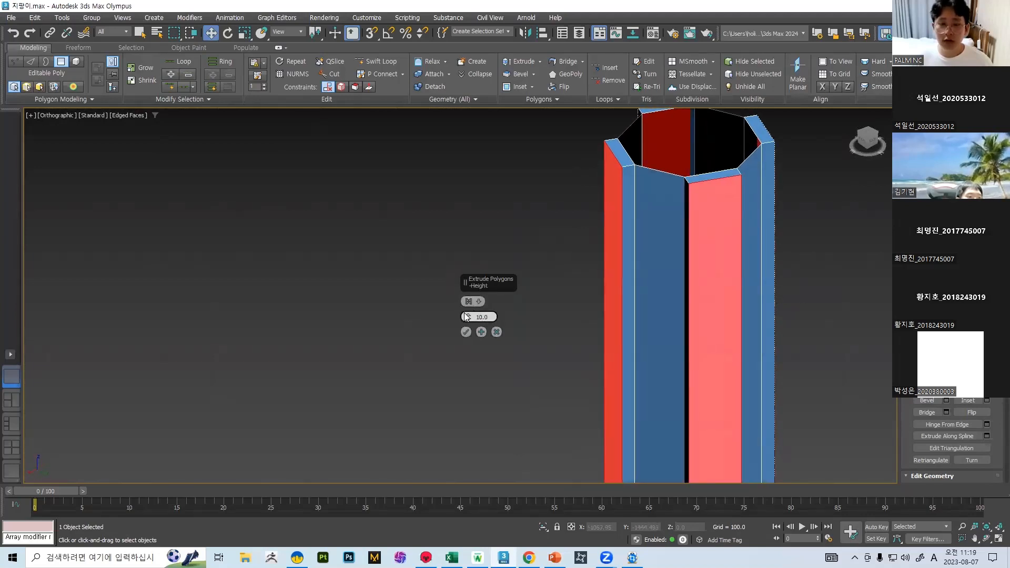
drag(465, 316, 468, 360)
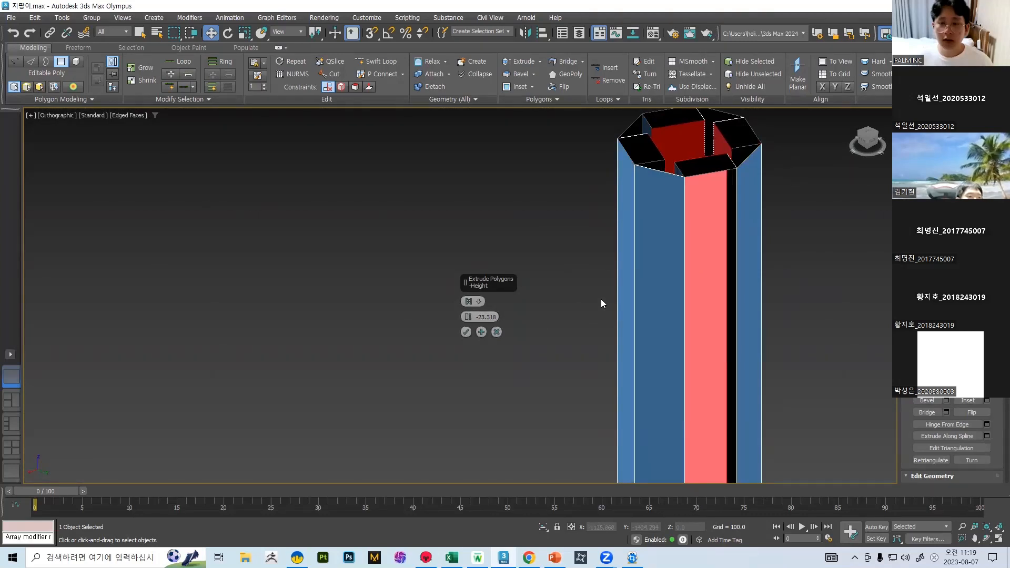
scroll(606, 298, down, 3)
alt+middle_drag(668, 330, 613, 292)
click(465, 332)
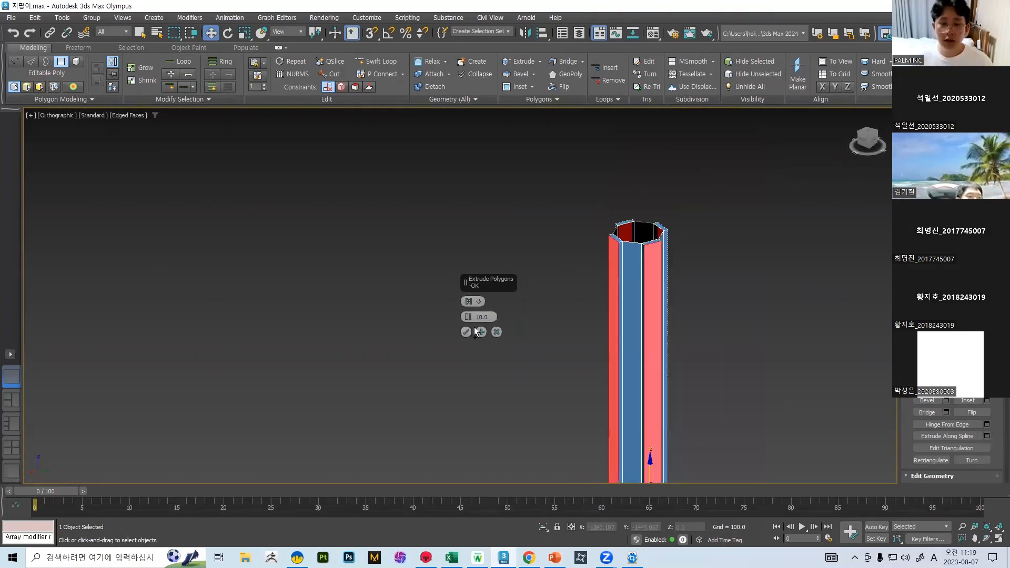
drag(468, 317, 470, 329)
click(466, 333)
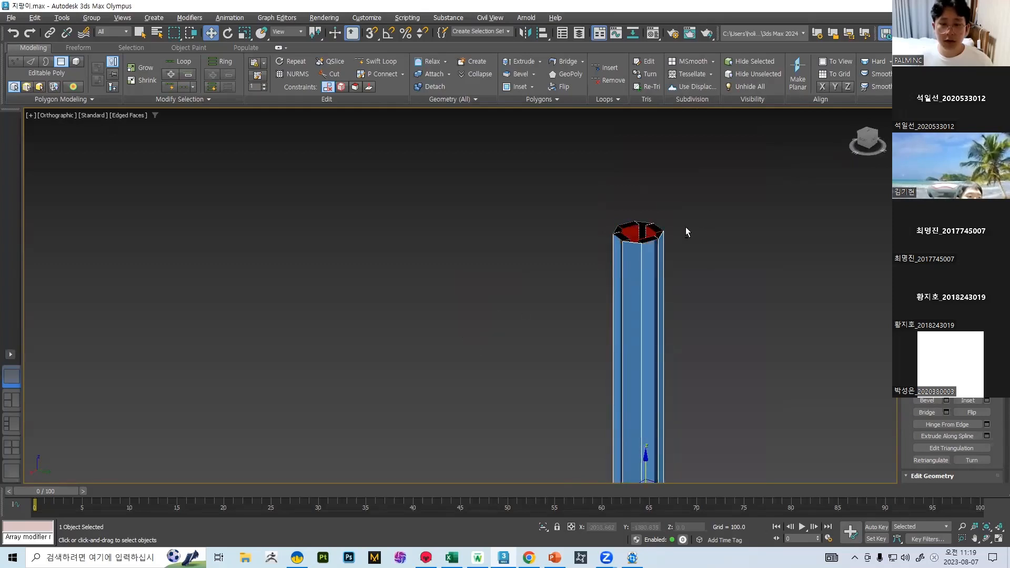
Step: Select the four small polygons that close the groove ends at the top of the column
alt+middle_drag(687, 226, 577, 380)
scroll(641, 240, up, 5)
click(563, 382)
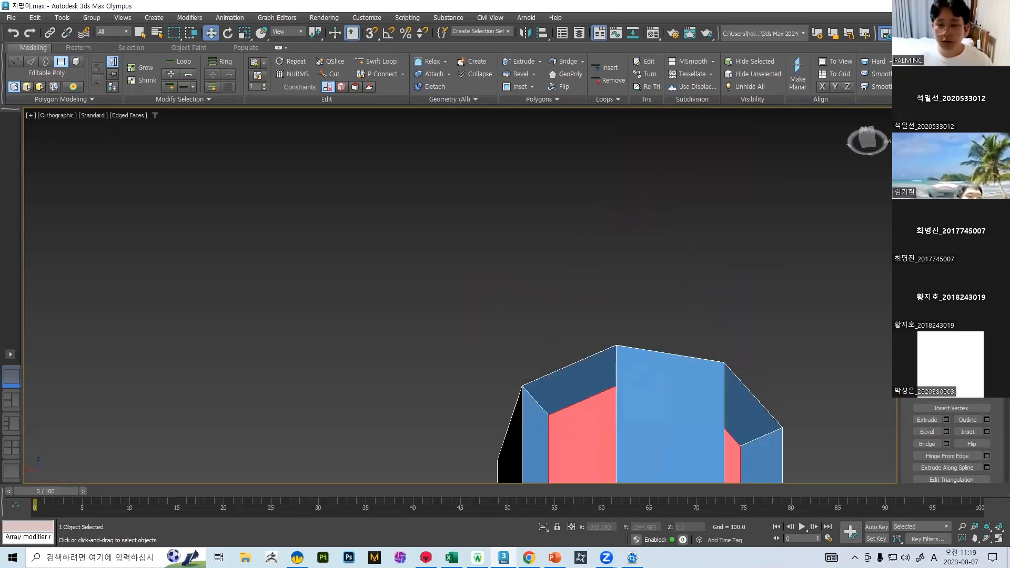
ctrl+click(730, 396)
scroll(671, 317, down, 5)
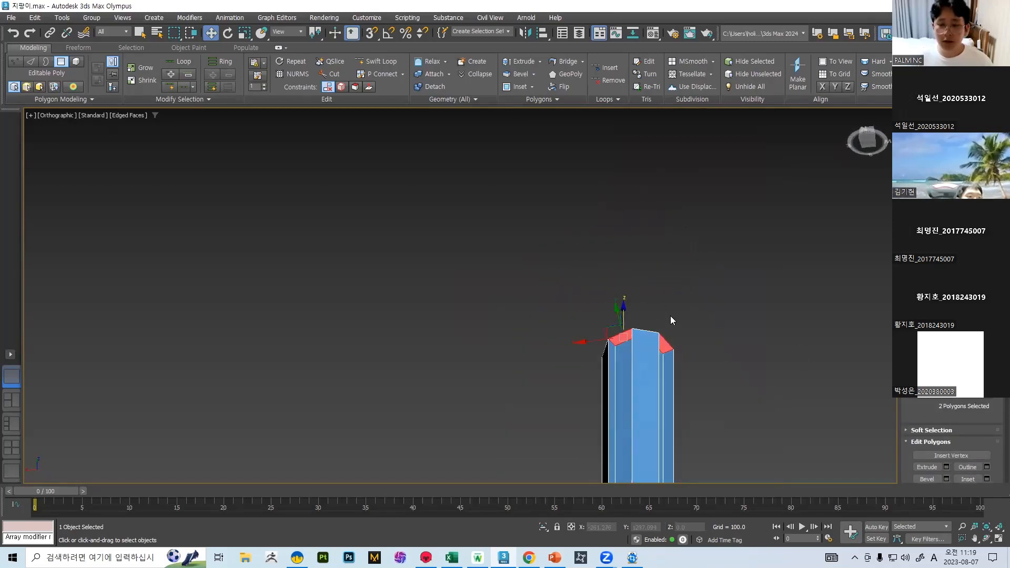
alt+middle_drag(670, 316, 710, 390)
scroll(624, 363, up, 5)
alt+middle_drag(626, 368, 741, 377)
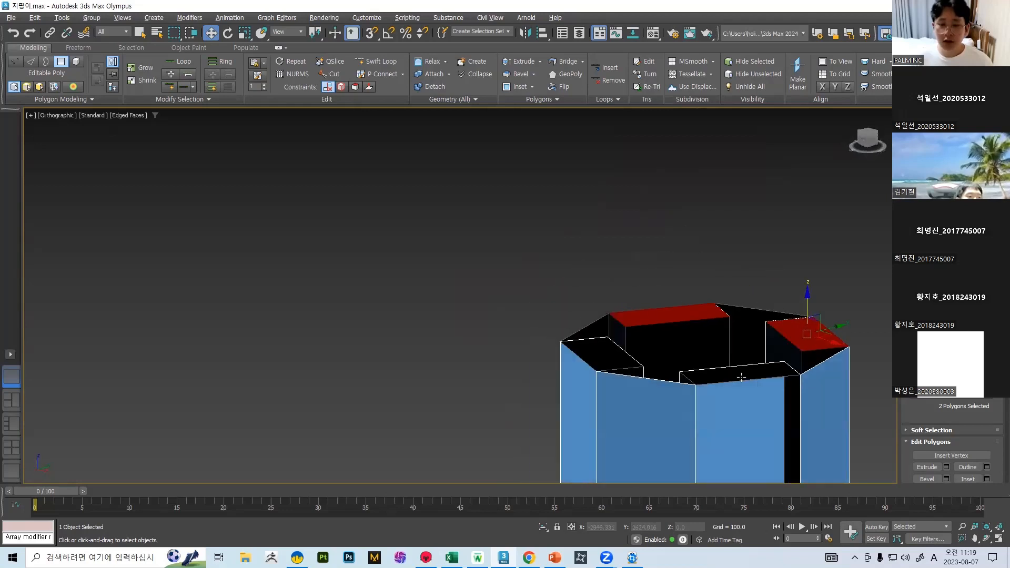
scroll(702, 232, down, 5)
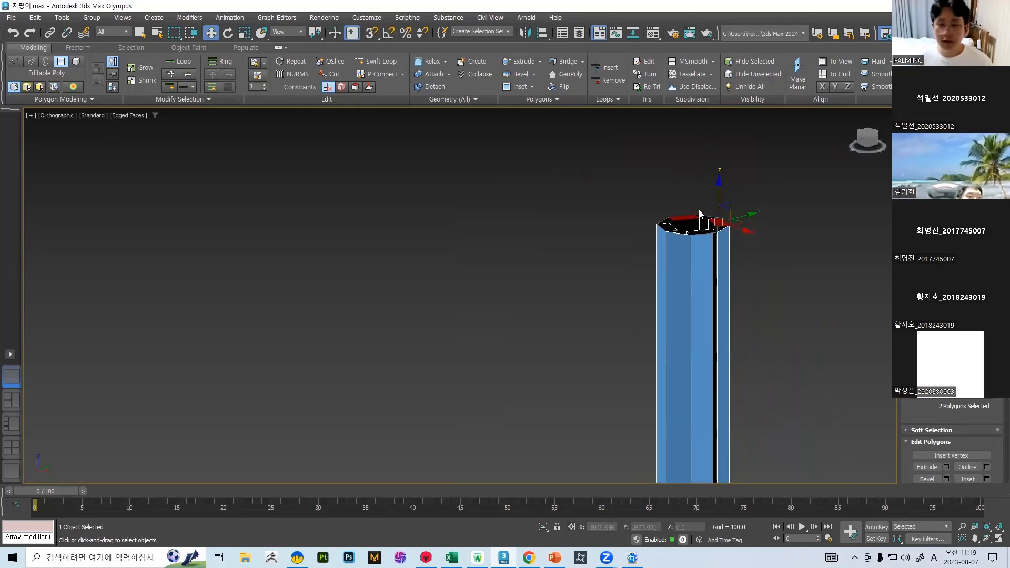
scroll(720, 369, down, 5)
middle_drag(706, 474, 674, 276)
middle_drag(677, 152, 665, 300)
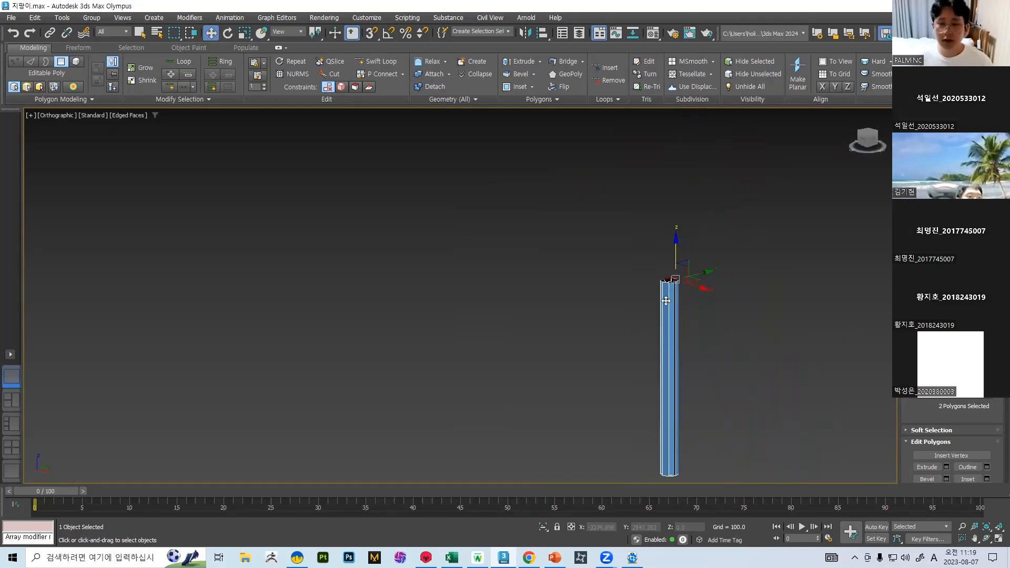
scroll(671, 269, up, 8)
alt+middle_drag(655, 446, 591, 418)
ctrl+click(626, 307)
ctrl+click(616, 335)
Step: Add the four groove-end polygons at the column's bottom to the selection and delete all eight
scroll(616, 350, down, 6)
scroll(589, 421, up, 8)
scroll(583, 394, up, 6)
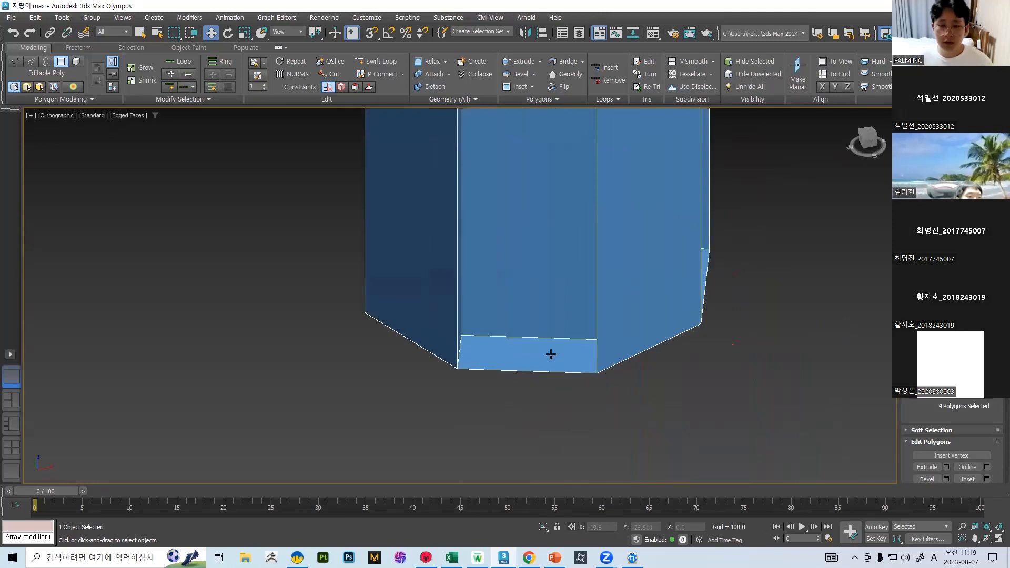
ctrl+click(551, 354)
scroll(615, 354, down, 6)
alt+middle_drag(627, 346, 552, 337)
ctrl+click(619, 363)
ctrl+click(601, 415)
alt+middle_drag(670, 376, 588, 354)
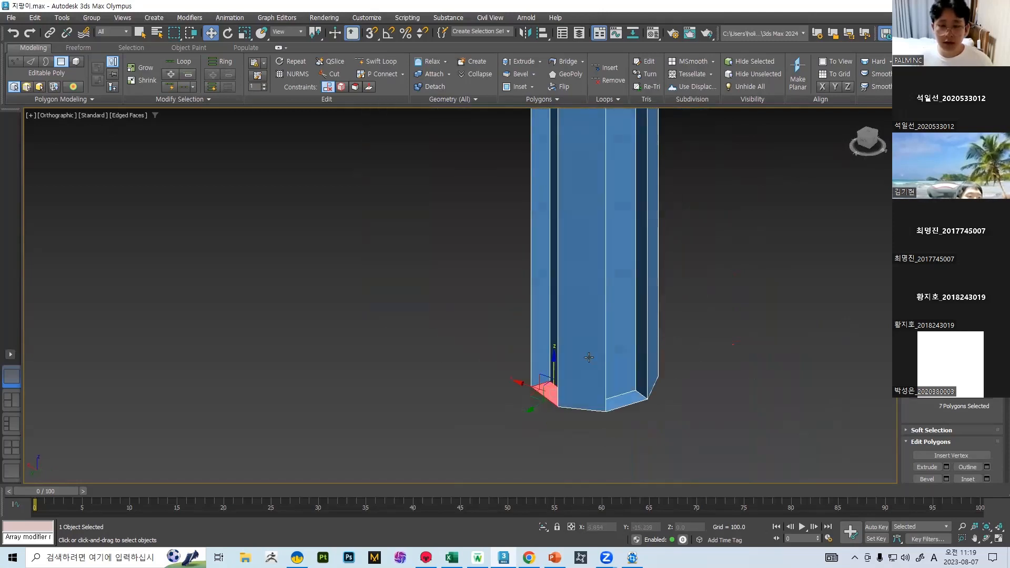
ctrl+click(626, 400)
alt+middle_drag(626, 399, 584, 379)
scroll(589, 376, down, 5)
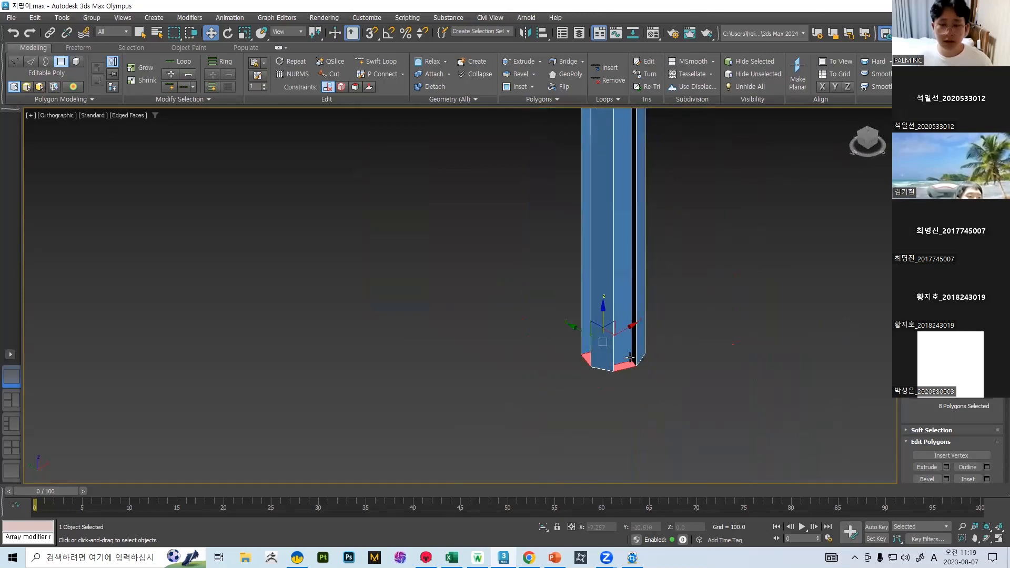
key(Delete)
scroll(613, 279, down, 5)
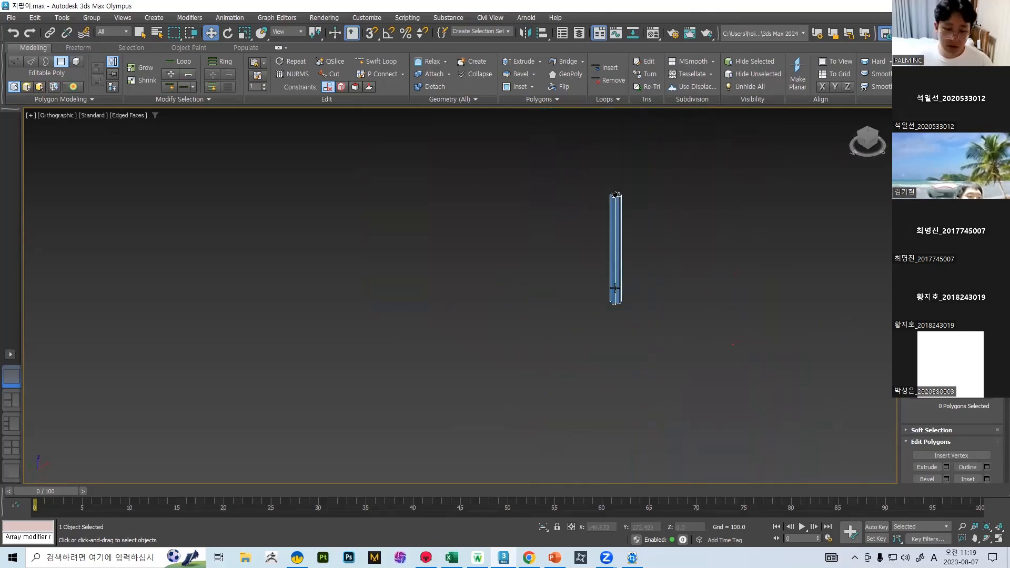
Step: Examine the grooved column up close and show it whole in the Front view
middle_drag(615, 198, 662, 245)
scroll(595, 269, up, 10)
scroll(680, 192, down, 5)
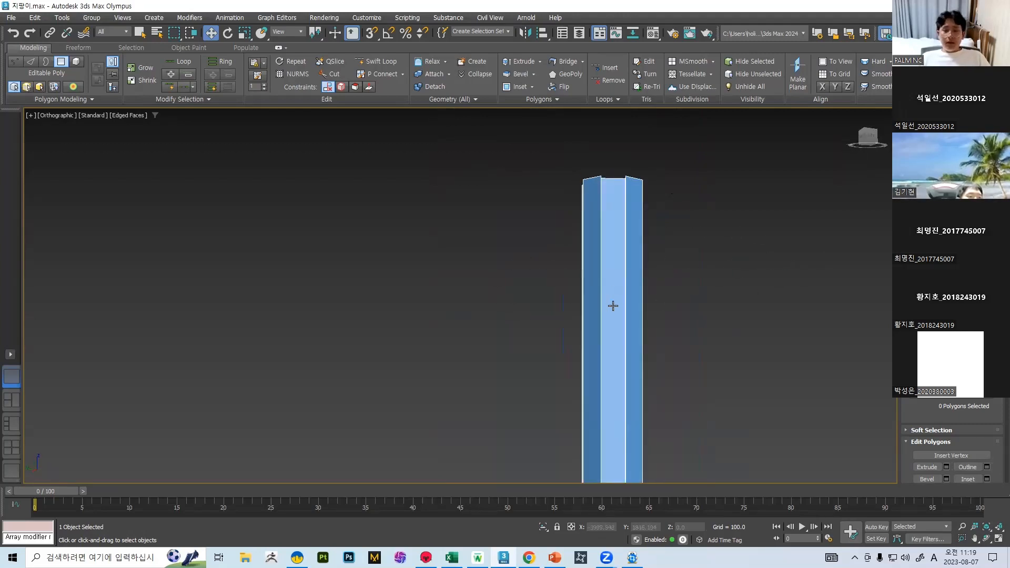
scroll(645, 278, down, 5)
key(f)
scroll(615, 266, up, 5)
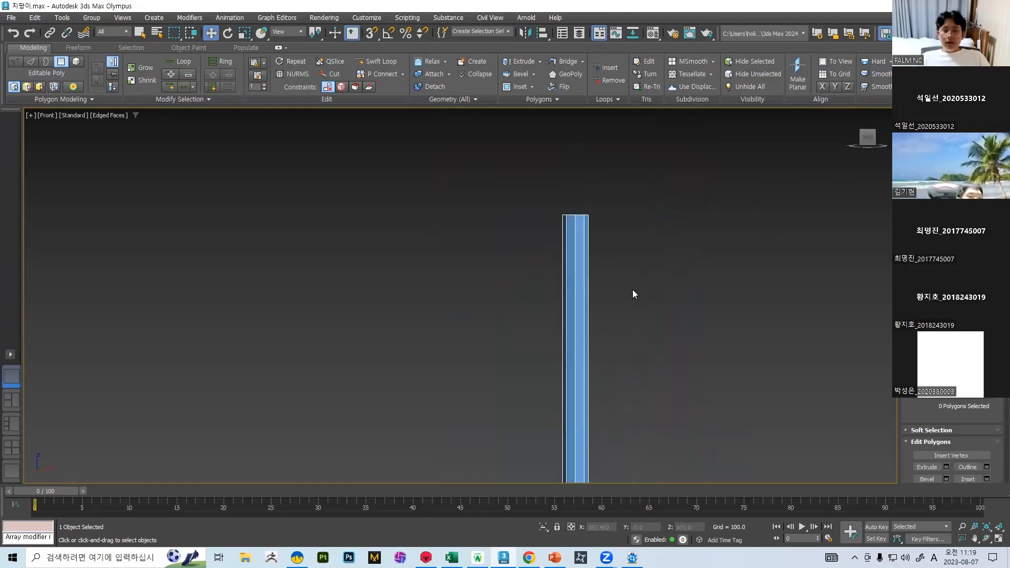
middle_drag(633, 293, 496, 247)
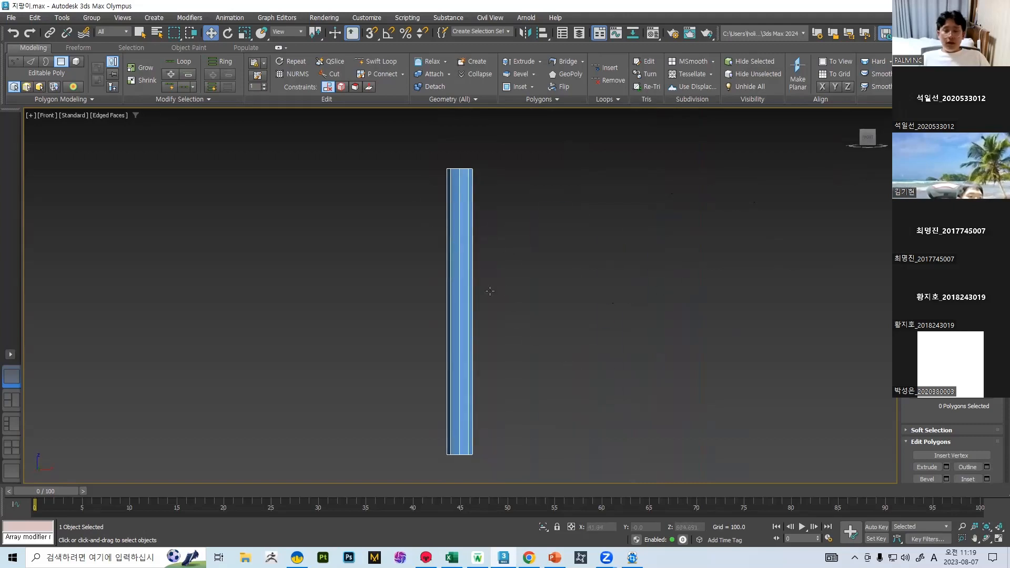
middle_drag(489, 291, 484, 256)
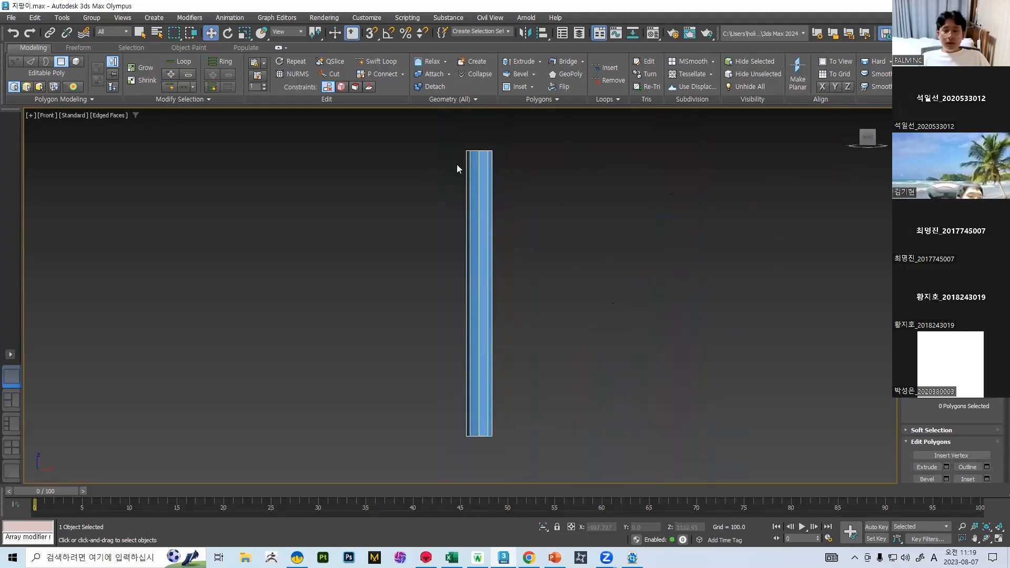
Step: Examine the star-shaped shaft from its top end and along its full length in the front view
scroll(456, 169, up, 6)
middle_drag(584, 169, 548, 273)
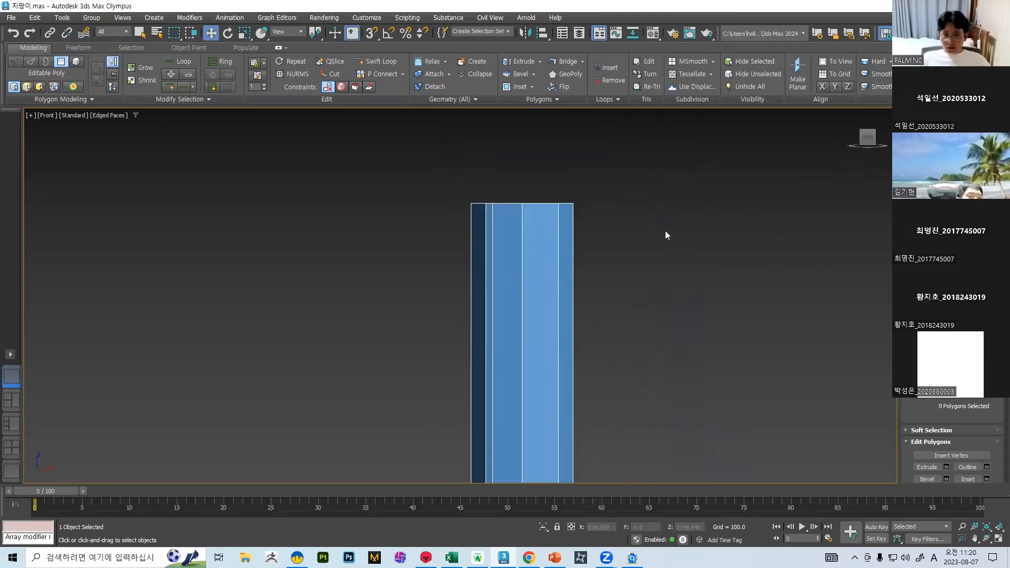
alt+middle_drag(665, 235, 514, 126)
scroll(600, 291, down, 5)
key(f)
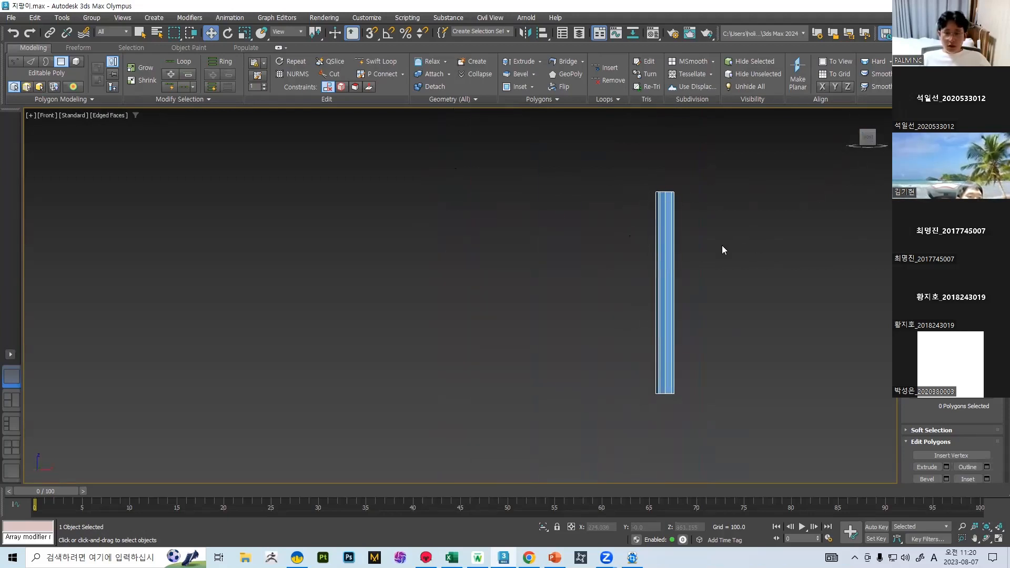
middle_drag(722, 245, 584, 249)
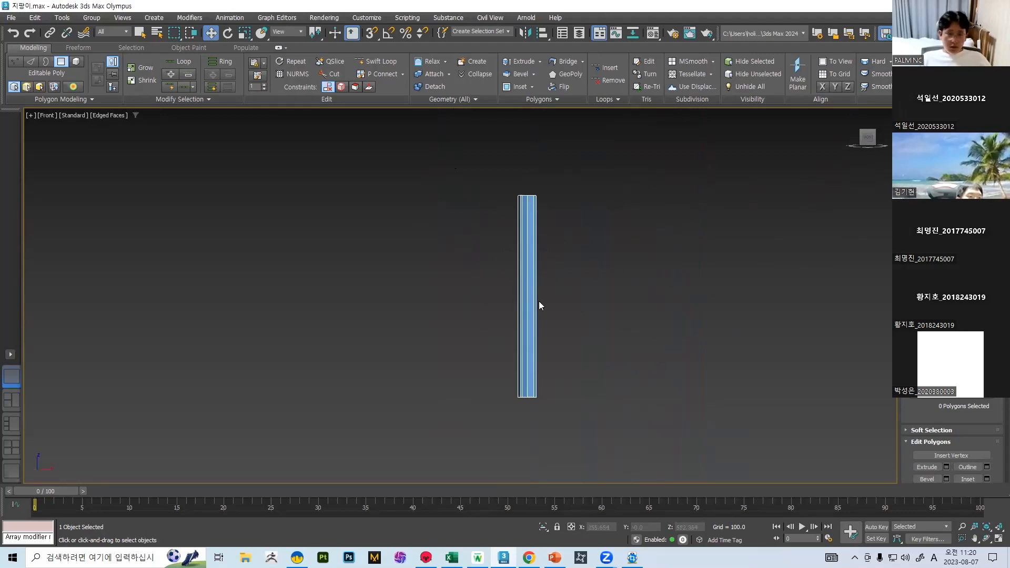
scroll(537, 245, up, 4)
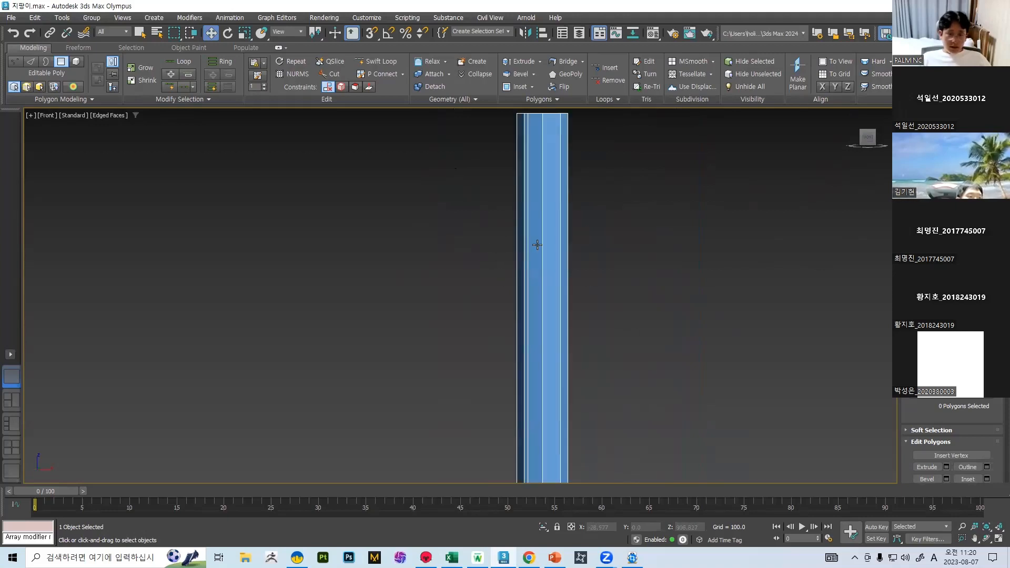
scroll(549, 270, down, 5)
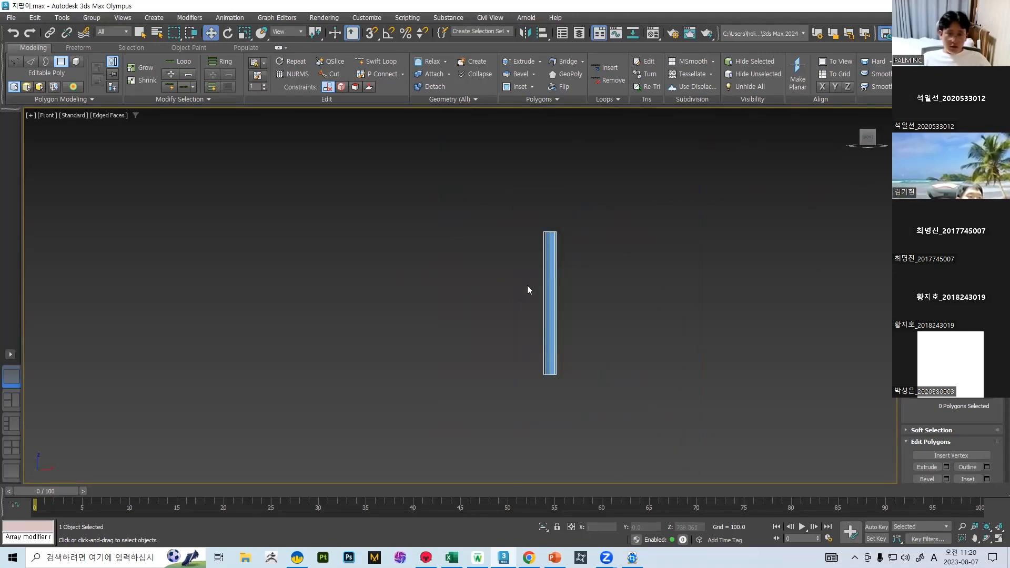
scroll(543, 292, up, 3)
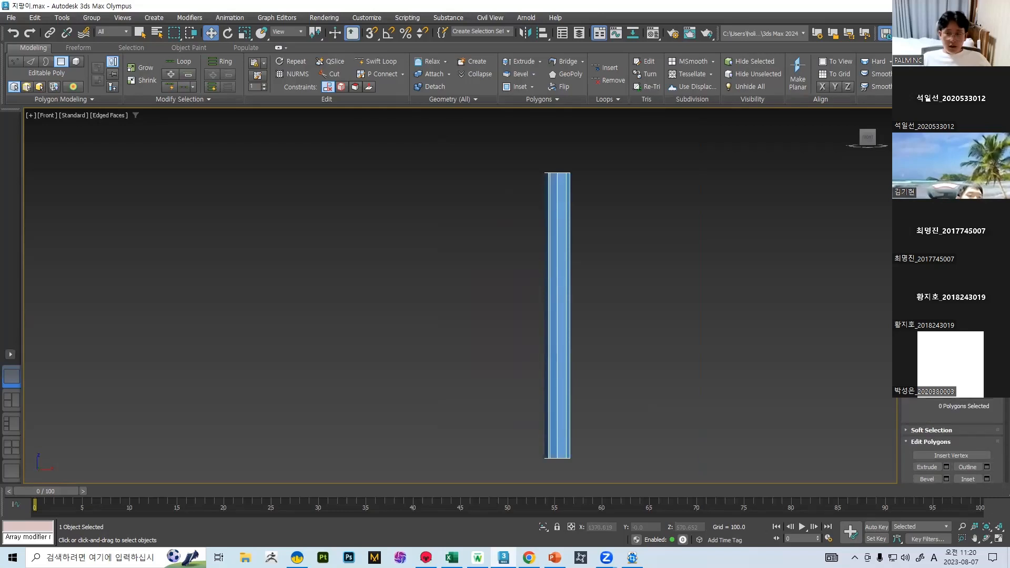
Step: Switch to edge level and select all of the shaft's lengthwise edges
key(2)
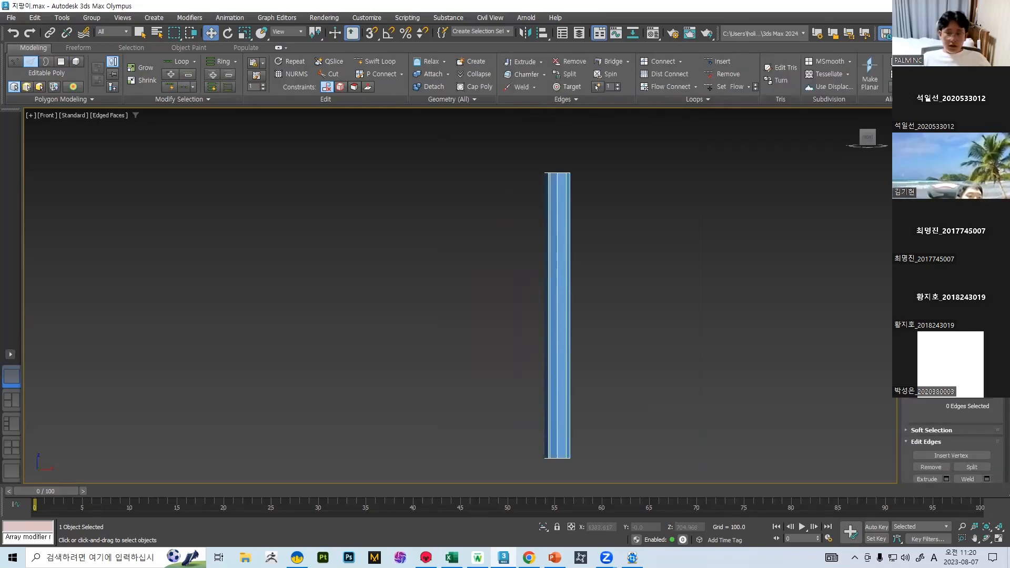
drag(698, 304, 1, 310)
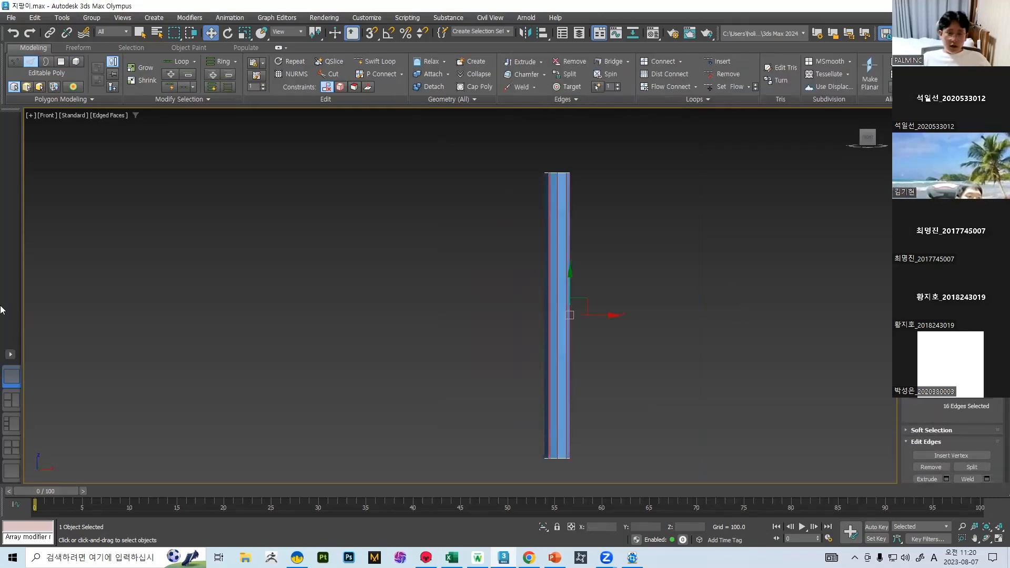
scroll(610, 306, up, 3)
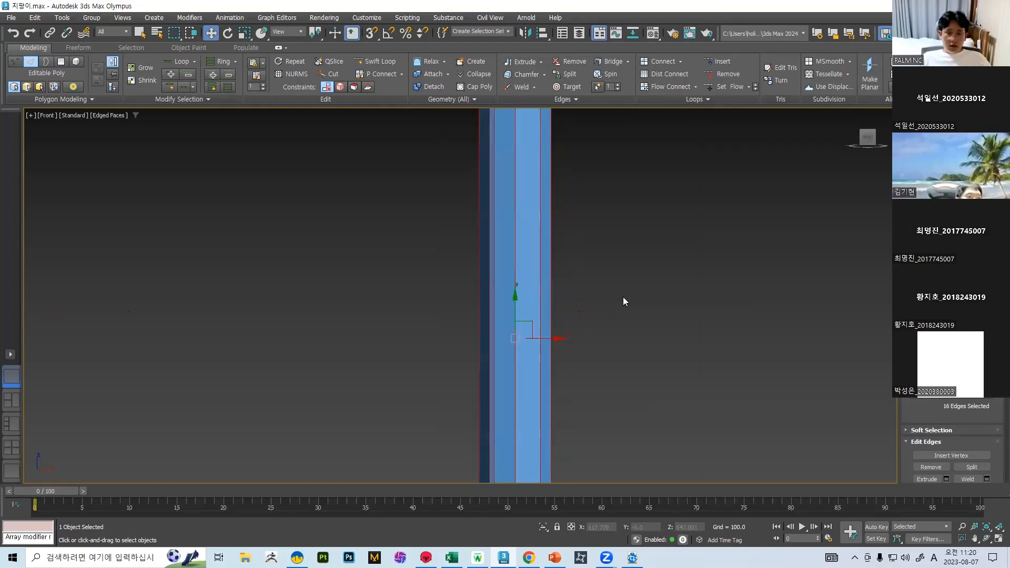
alt+middle_drag(607, 272, 556, 296)
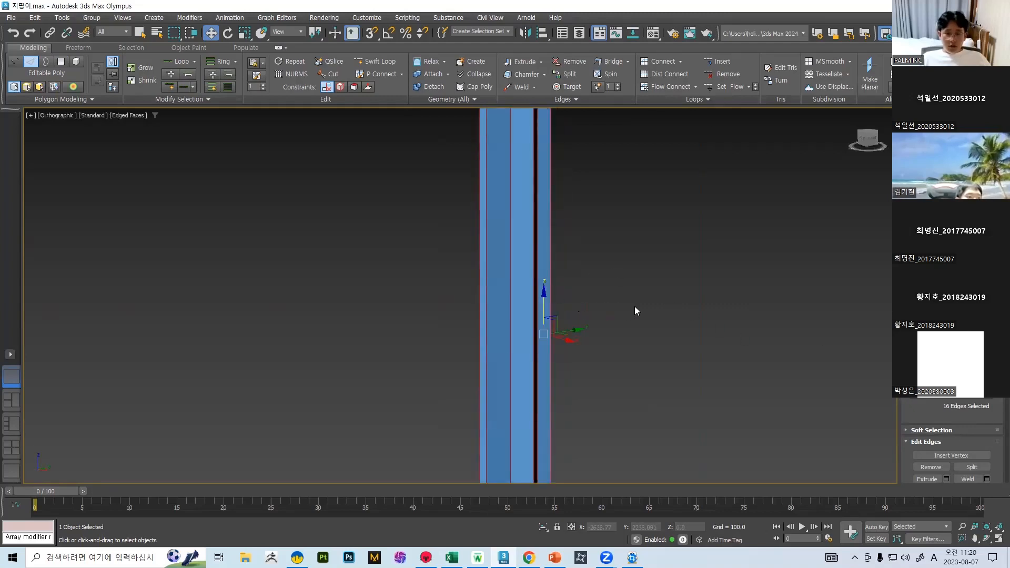
alt+middle_drag(636, 307, 546, 317)
alt+middle_drag(487, 249, 480, 301)
drag(994, 414, 994, 320)
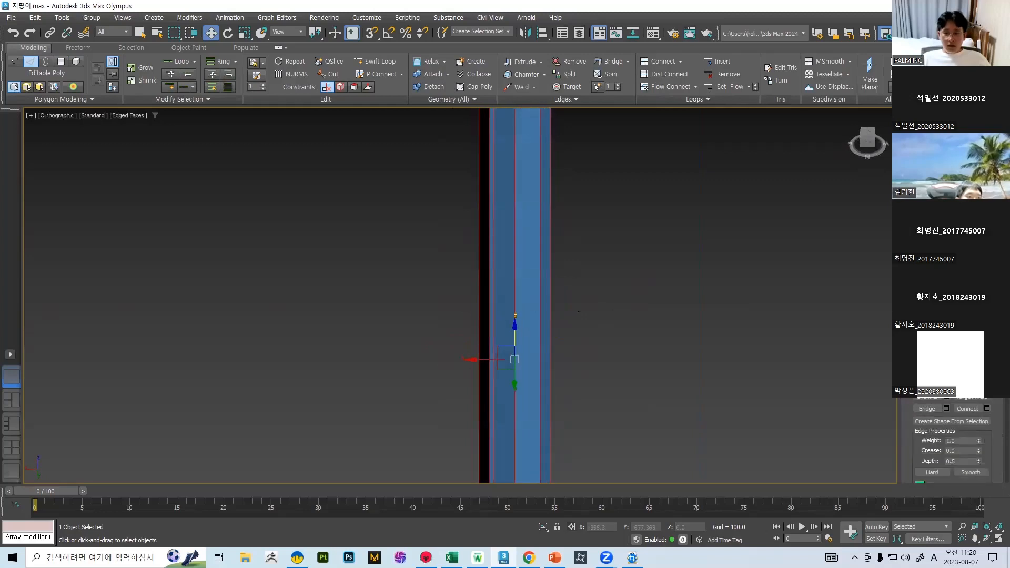
click(988, 409)
alt+middle_drag(570, 332, 614, 366)
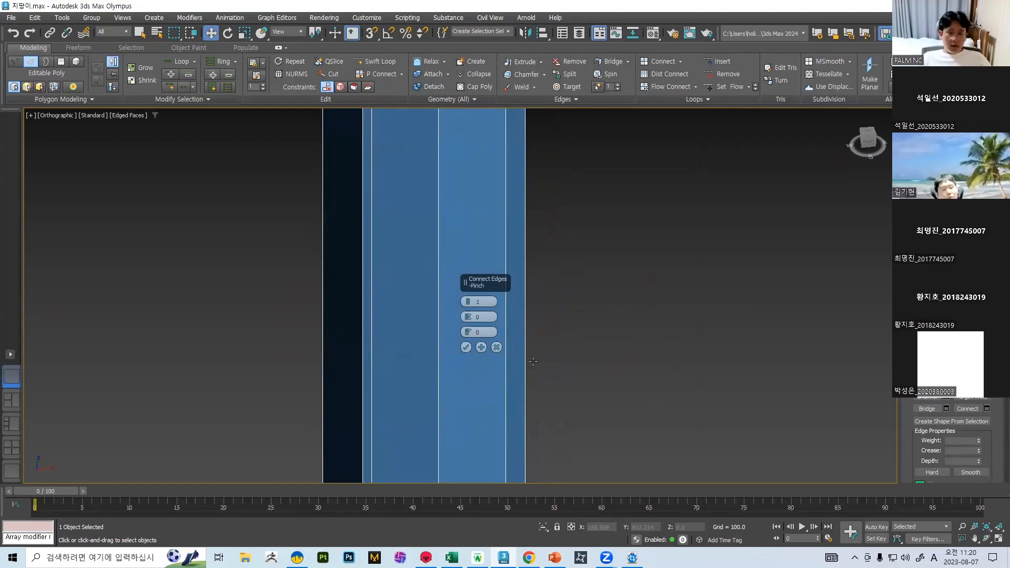
click(481, 348)
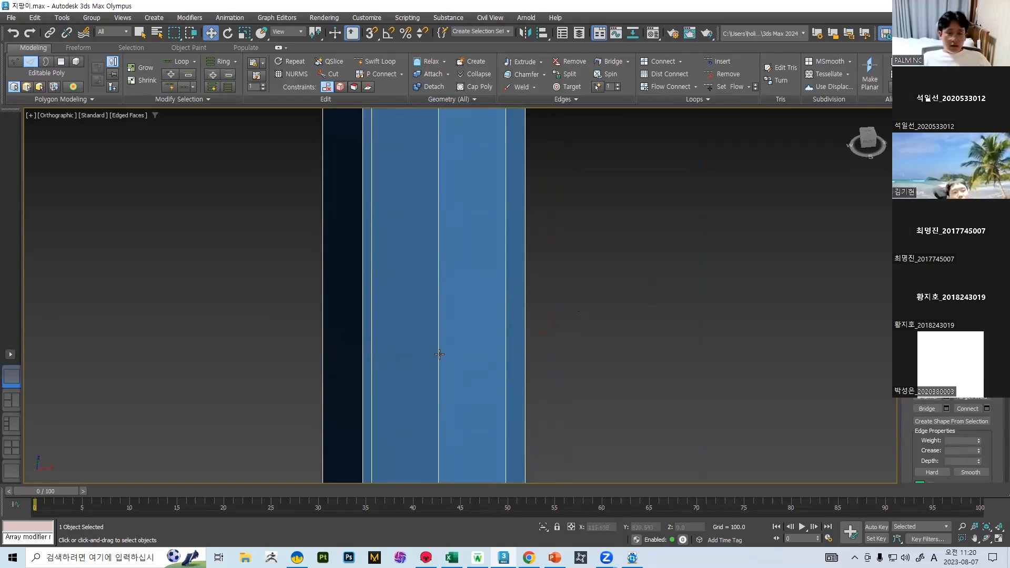
ctrl+click(504, 342)
alt+middle_drag(550, 353, 521, 181)
click(987, 412)
scroll(518, 192, down, 5)
scroll(522, 181, up, 5)
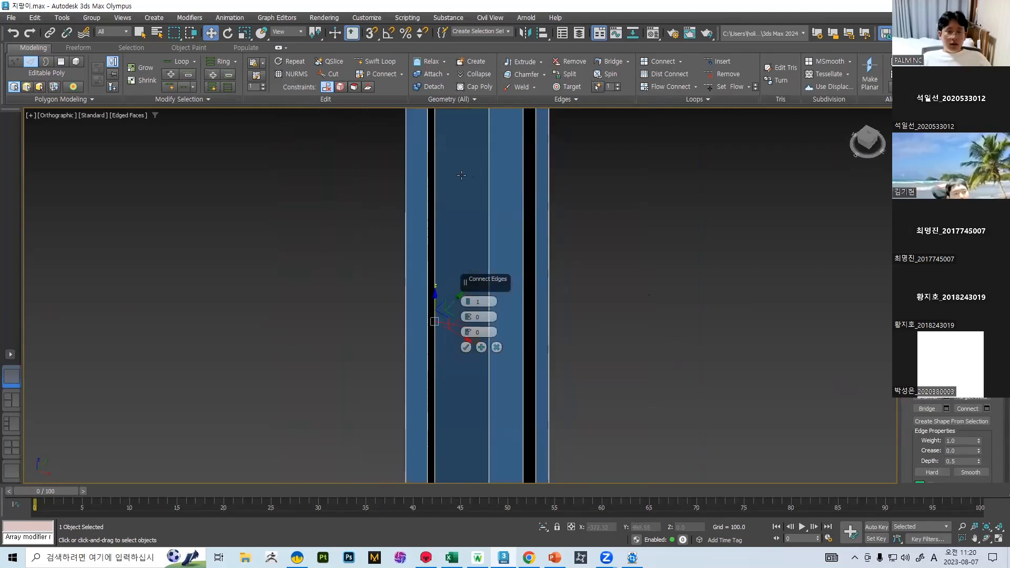
alt+middle_drag(429, 203, 452, 210)
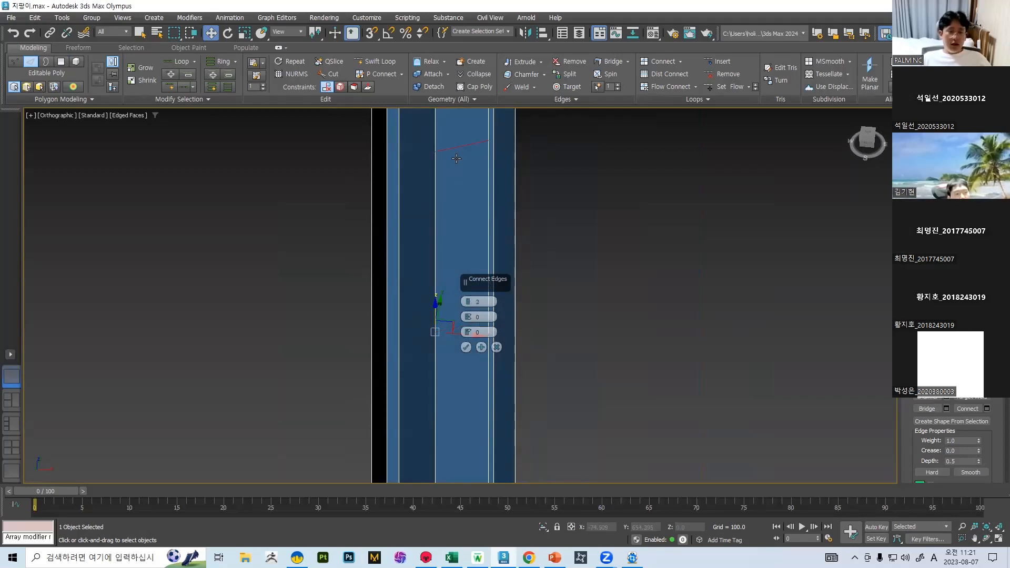
scroll(458, 182, down, 5)
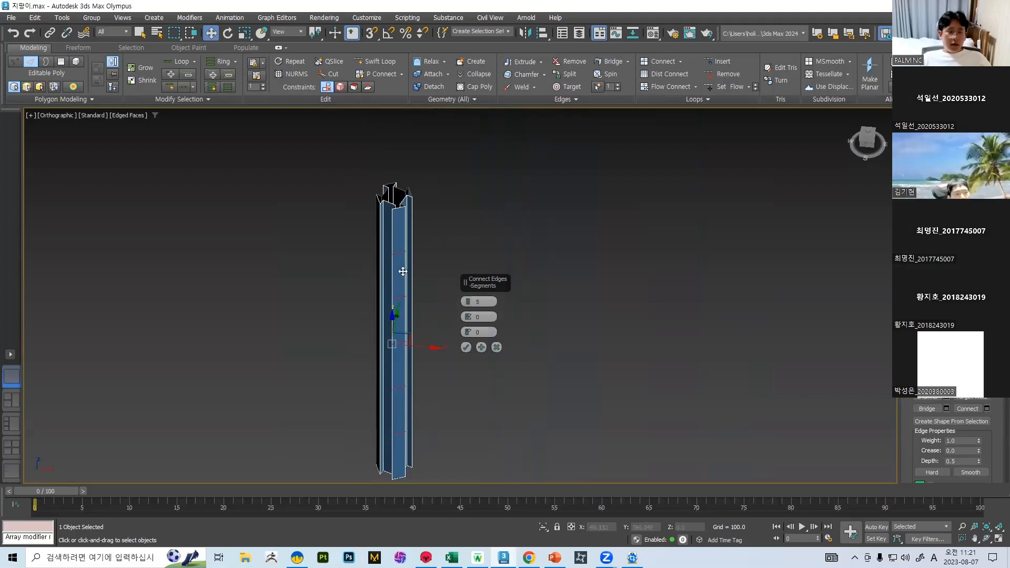
scroll(391, 285, up, 5)
click(496, 347)
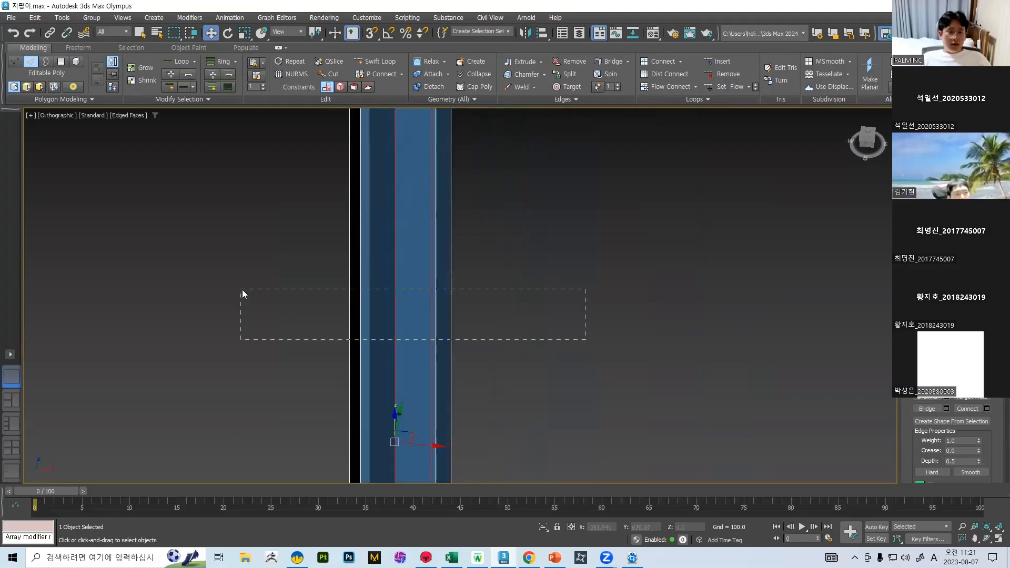
Step: Select all lengthwise edges of the shaft and connect them with 29 segments, keeping pinch and slide at 0
drag(242, 290, 219, 285)
scroll(386, 300, down, 5)
scroll(421, 295, up, 4)
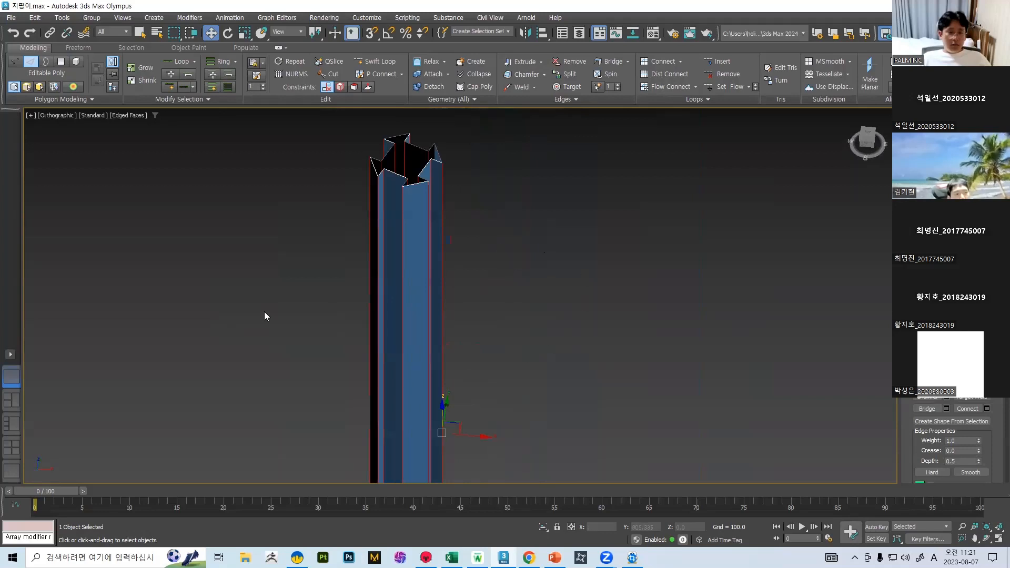
alt+middle_drag(574, 336, 575, 321)
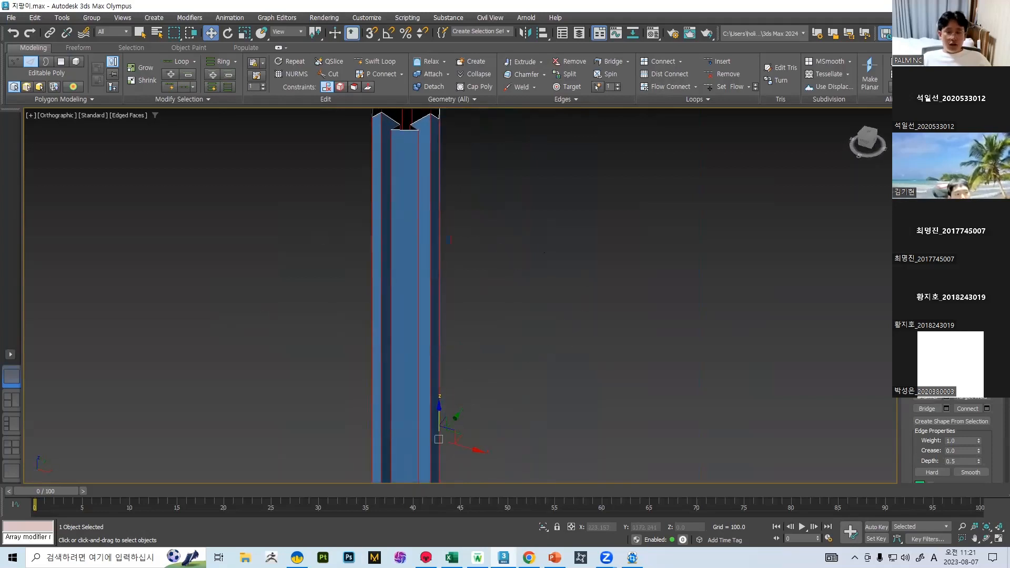
click(986, 409)
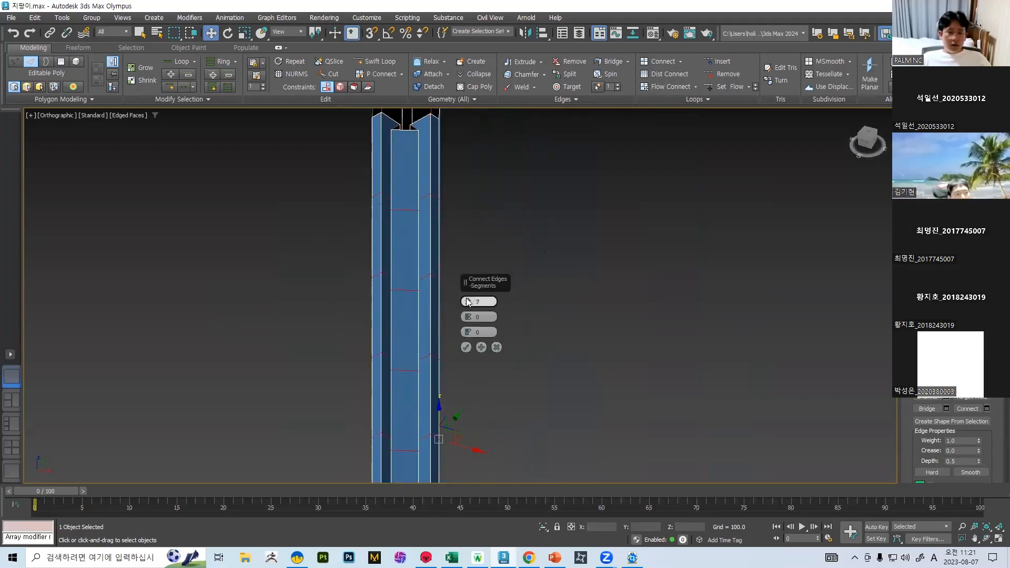
drag(467, 301, 465, 263)
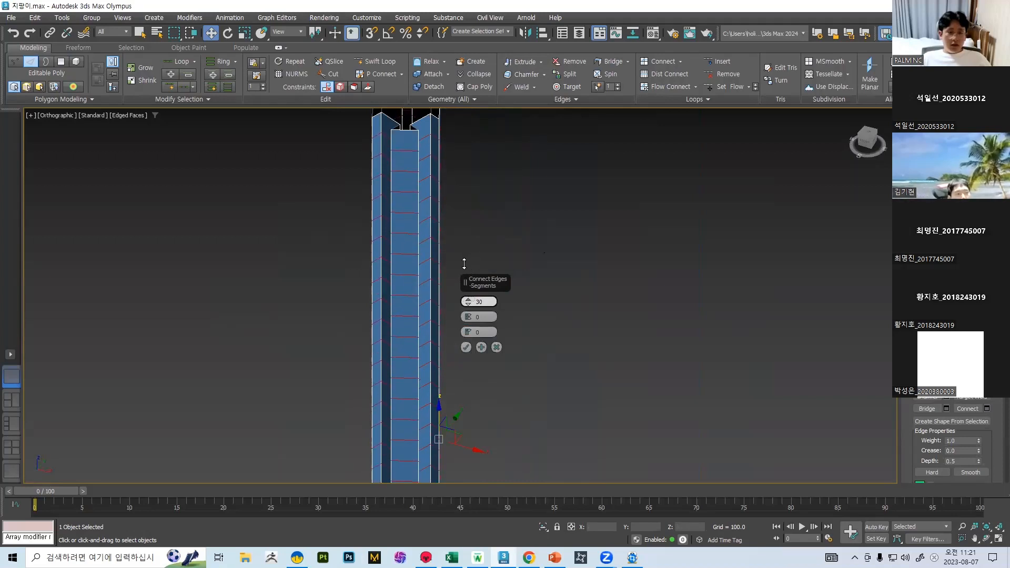
scroll(480, 250, down, 3)
alt+middle_drag(480, 249, 378, 182)
scroll(378, 182, up, 2)
scroll(491, 187, up, 2)
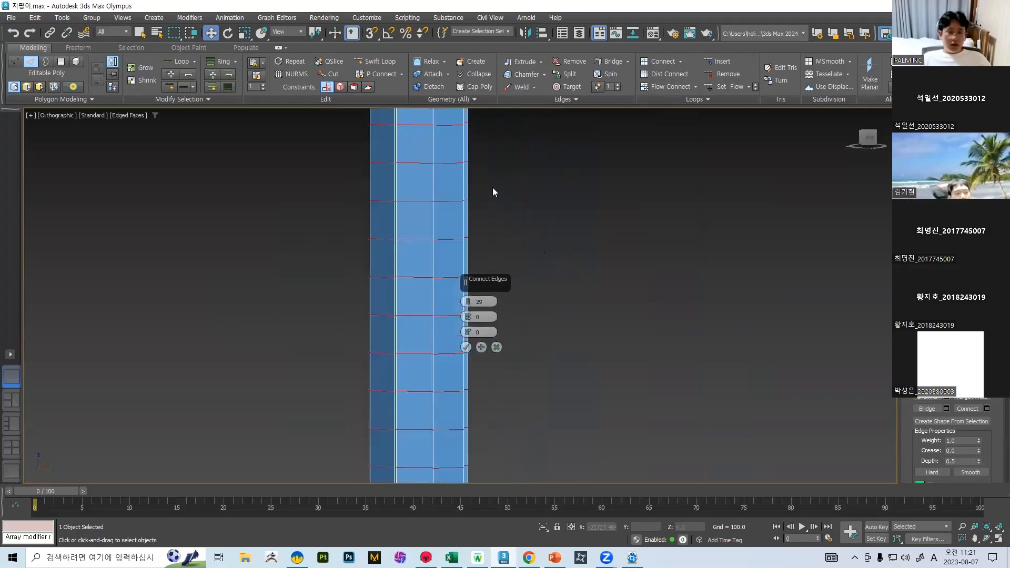
alt+middle_drag(491, 187, 313, 227)
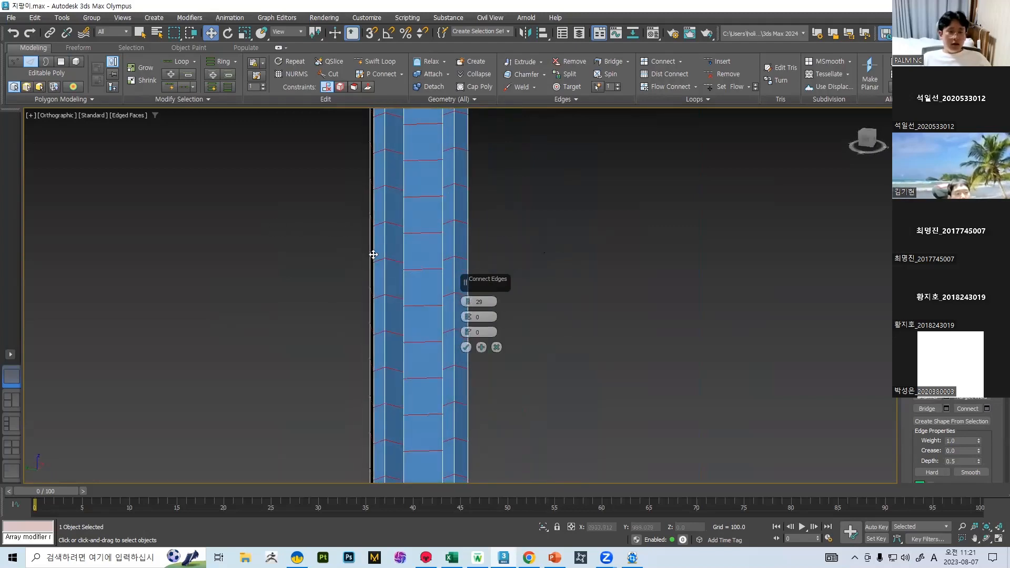
click(466, 348)
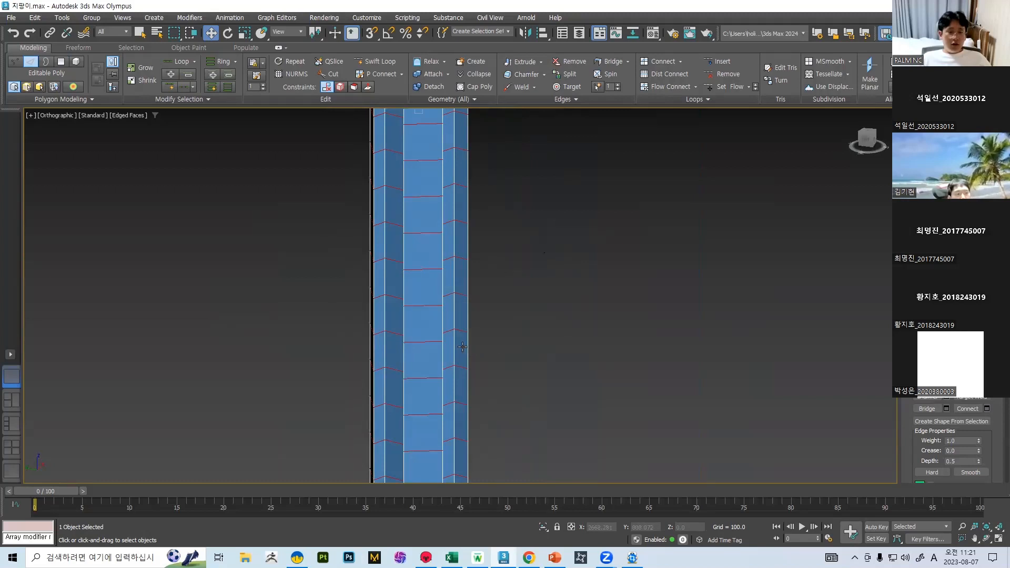
Step: Leave edge editing and add a Twist modifier to the whole shaft
scroll(499, 326, down, 8)
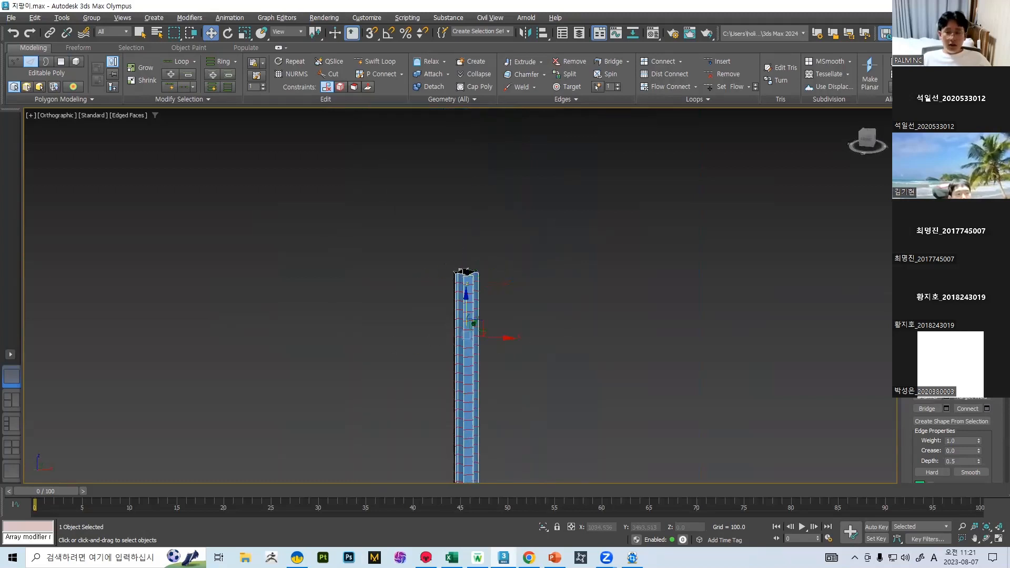
key(2)
key(f)
scroll(547, 277, up, 3)
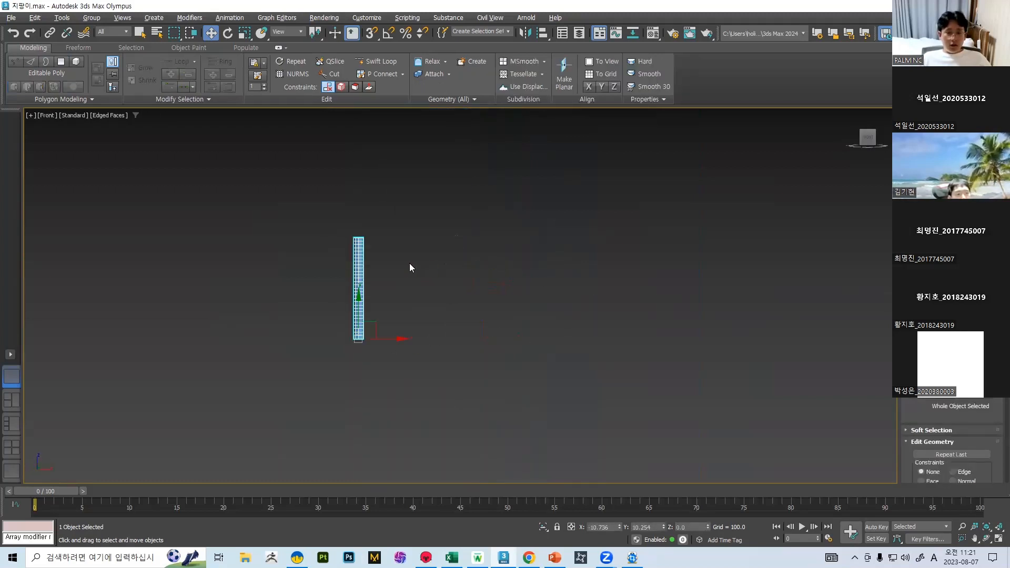
scroll(368, 268, up, 4)
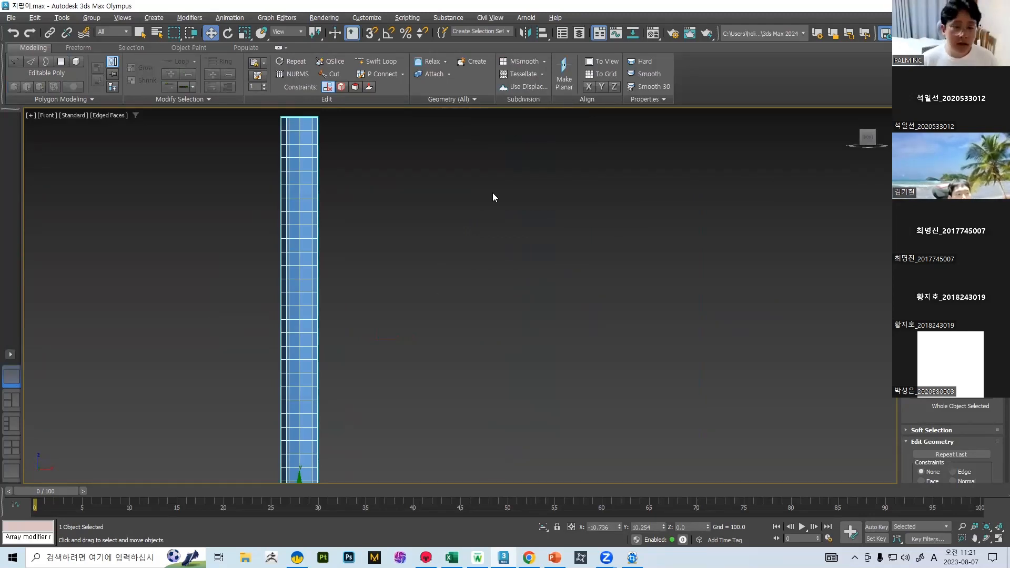
click(951, 139)
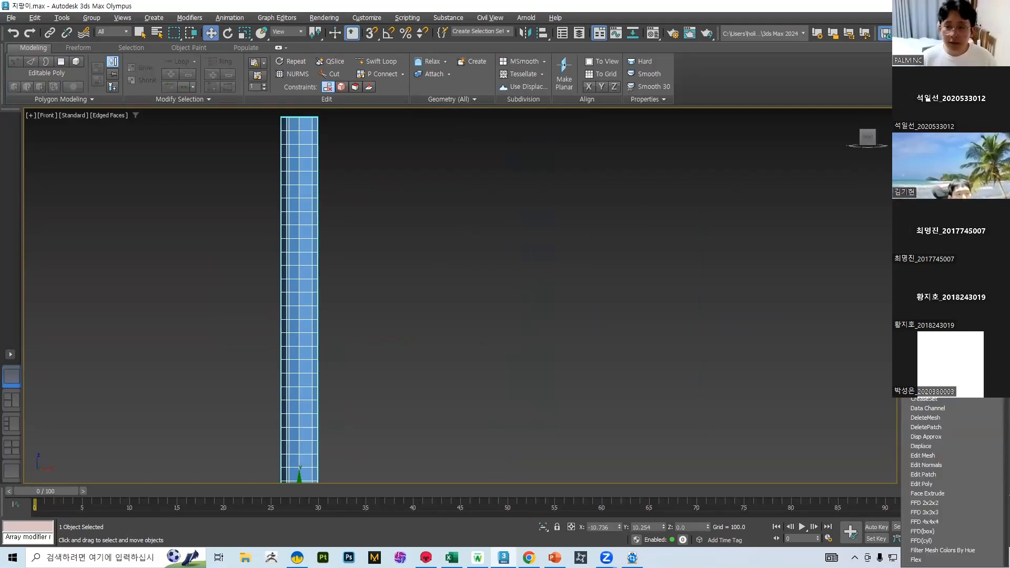
scroll(947, 479, down, 9)
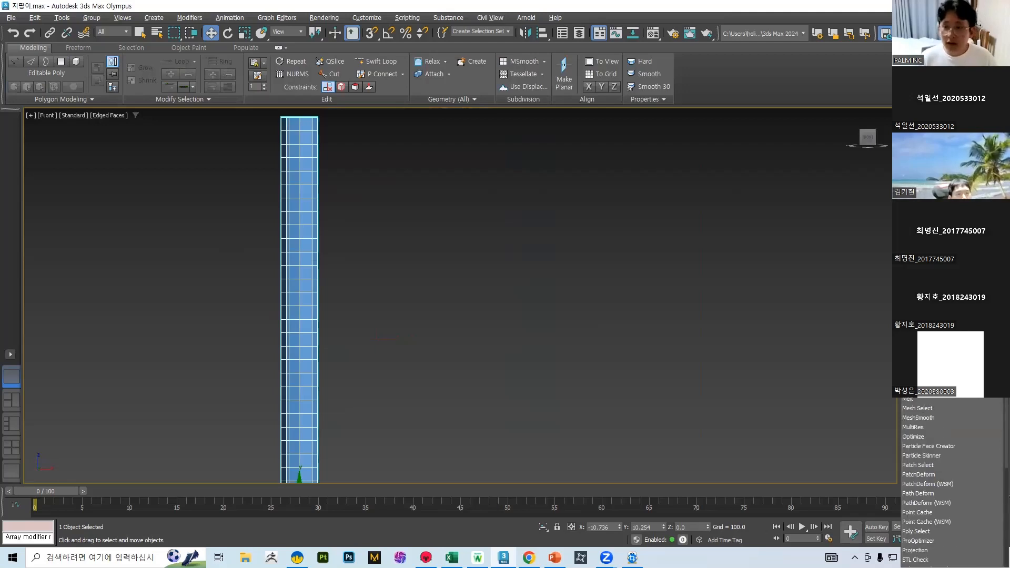
click(916, 390)
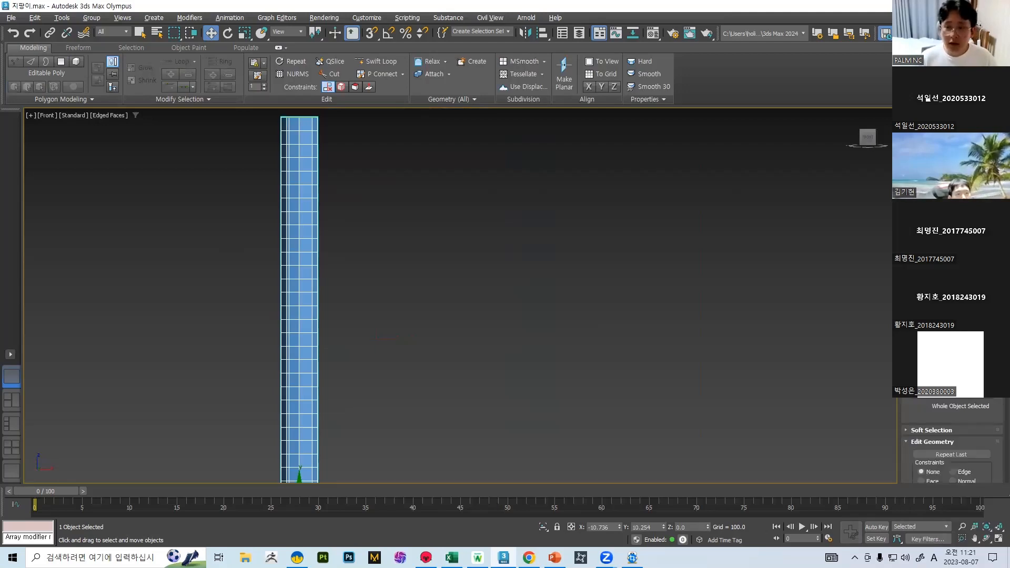
Step: Increase the Twist modifier's angle until the shaft's ridges spiral several turns along its length
middle_drag(452, 225, 471, 240)
middle_drag(406, 182, 398, 226)
scroll(399, 226, up, 6)
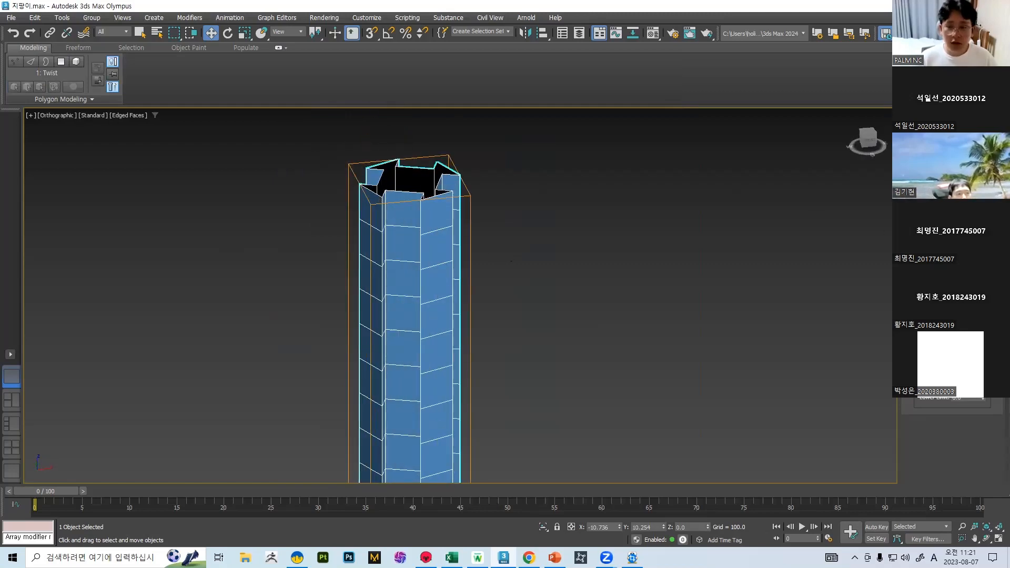
drag(983, 318, 983, 163)
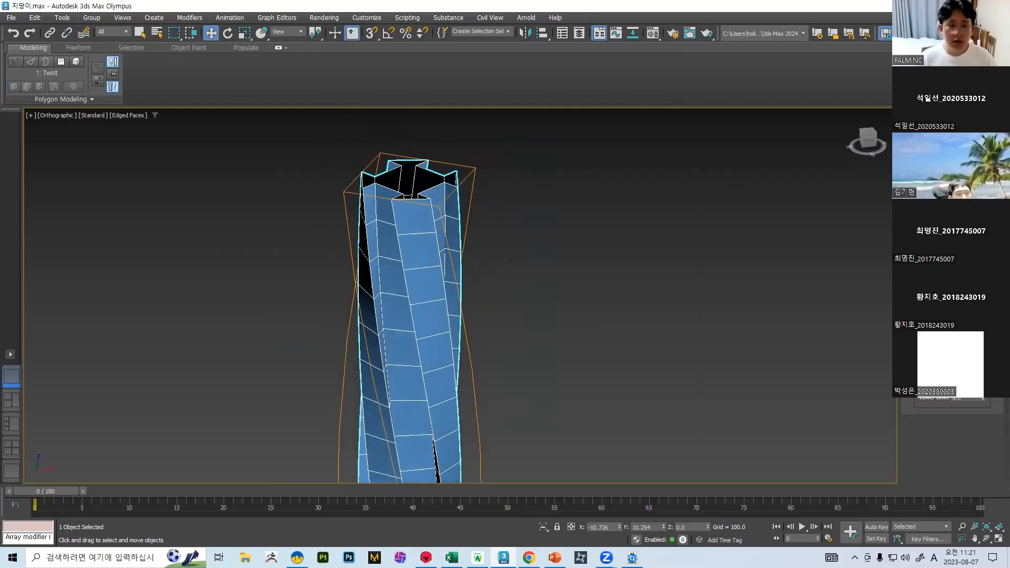
drag(947, 210, 591, 525)
Step: Turn off edged-faces display so the twisted shaft shows with default shading only
scroll(562, 363, down, 8)
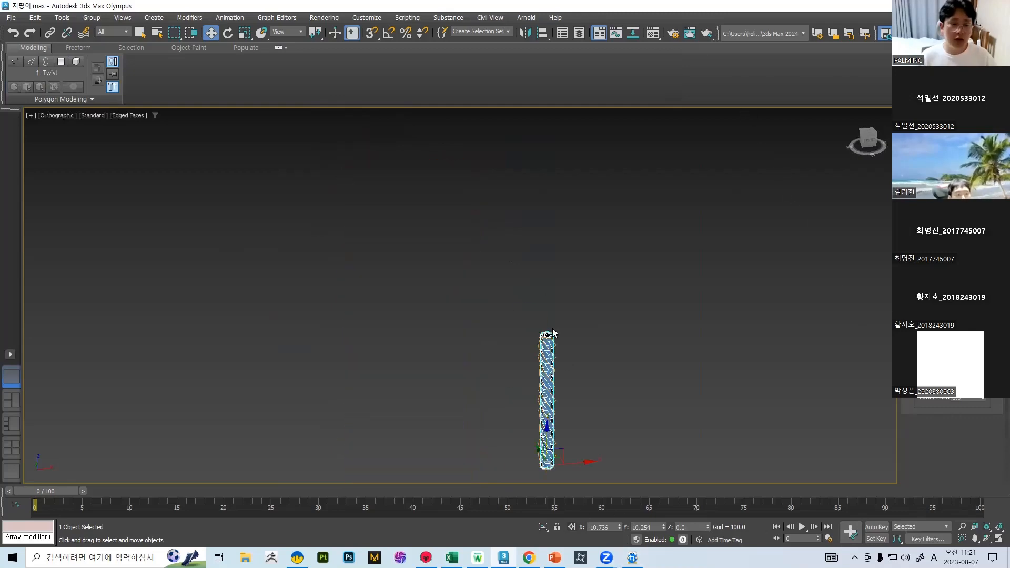
middle_drag(553, 331, 542, 239)
scroll(496, 261, up, 5)
key(F4)
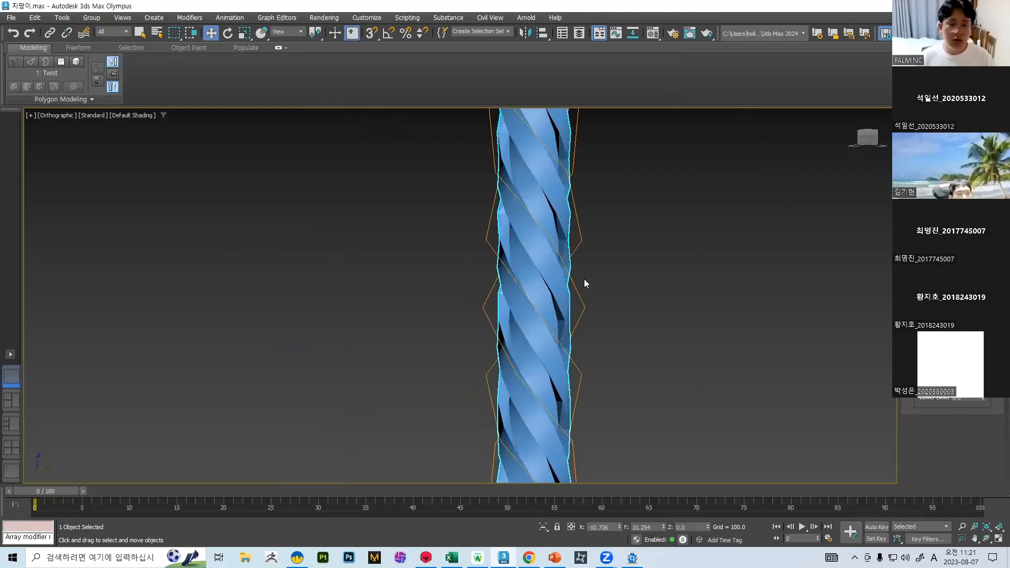
scroll(595, 279, down, 3)
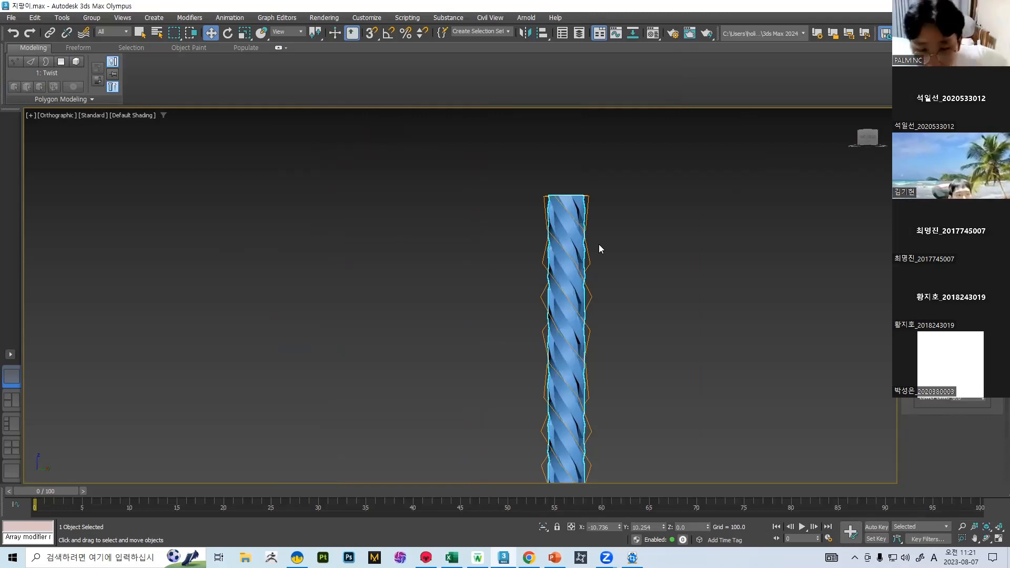
Step: Reduce the Twist modifier's angle so the shaft's ridges spiral more gently along its length
scroll(618, 234, up, 4)
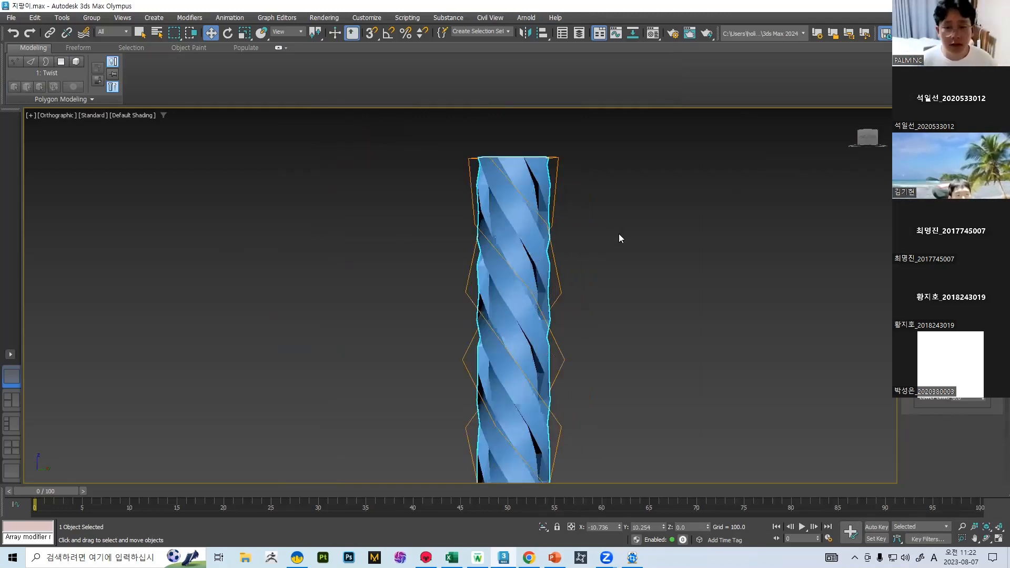
scroll(610, 196, down, 4)
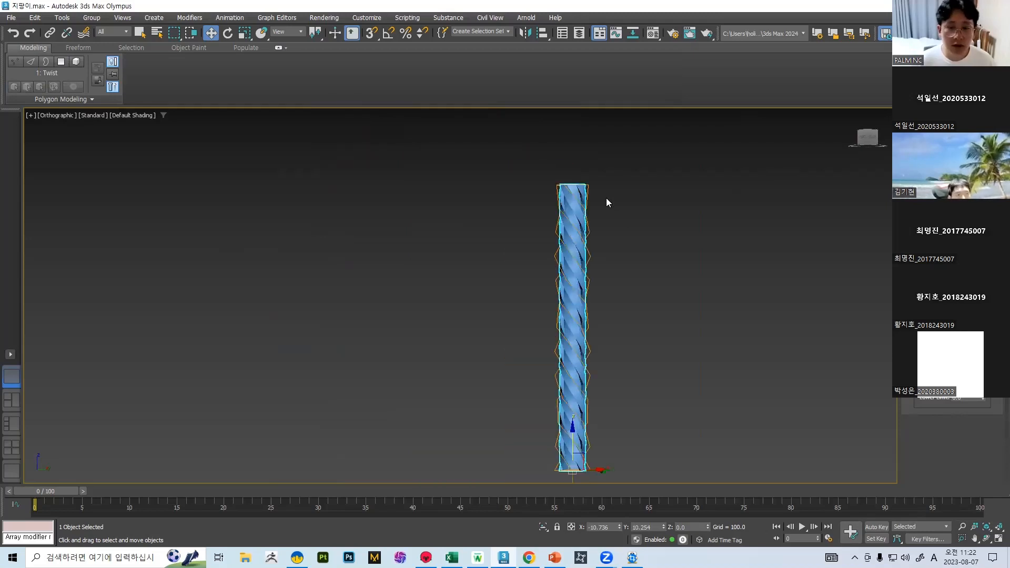
alt+middle_drag(606, 200, 595, 243)
scroll(586, 224, up, 3)
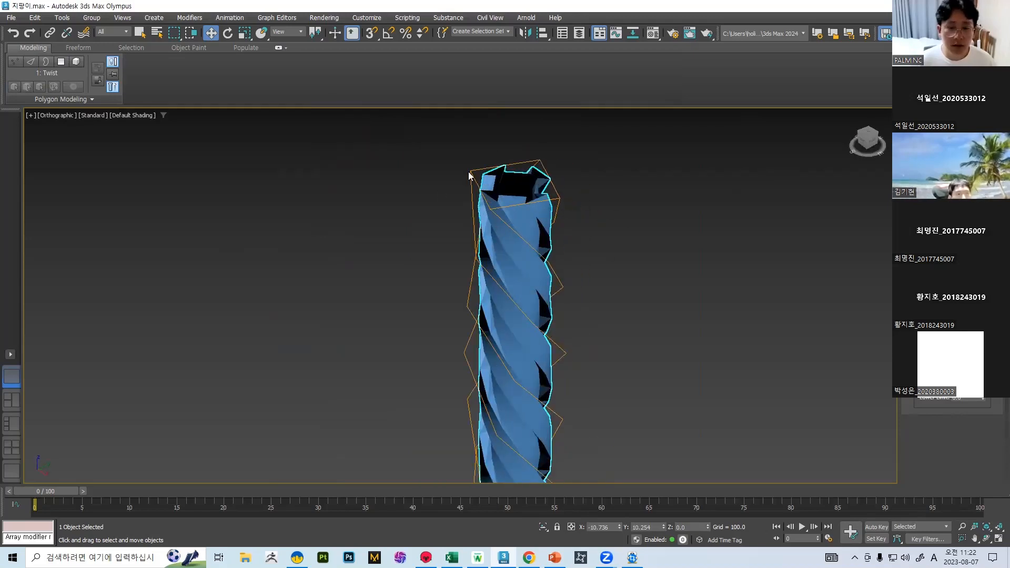
scroll(516, 225, up, 4)
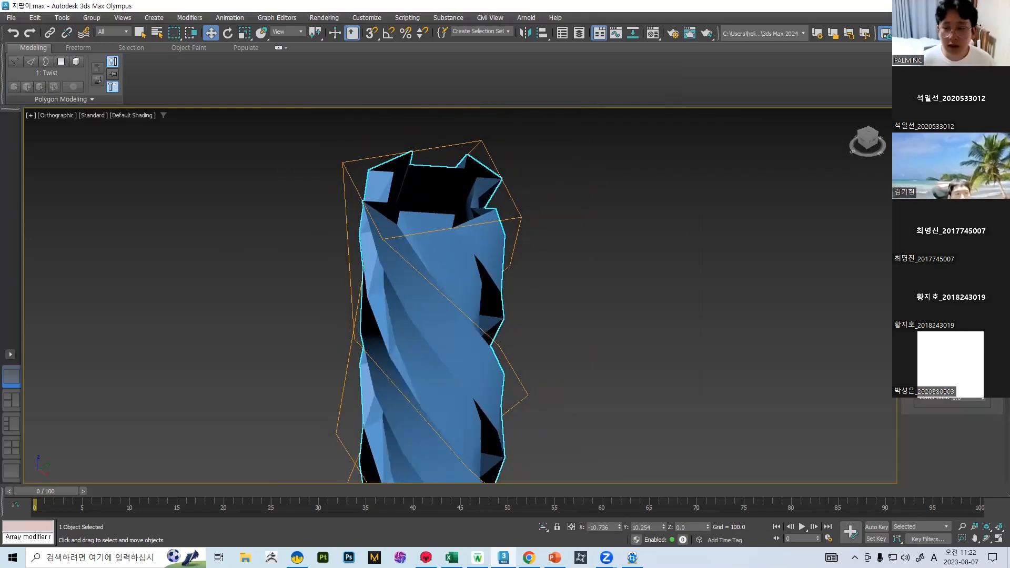
mouse_move(517, 225)
alt+middle_down()
mouse_move(468, 226)
mouse_move(515, 225)
alt+middle_up()
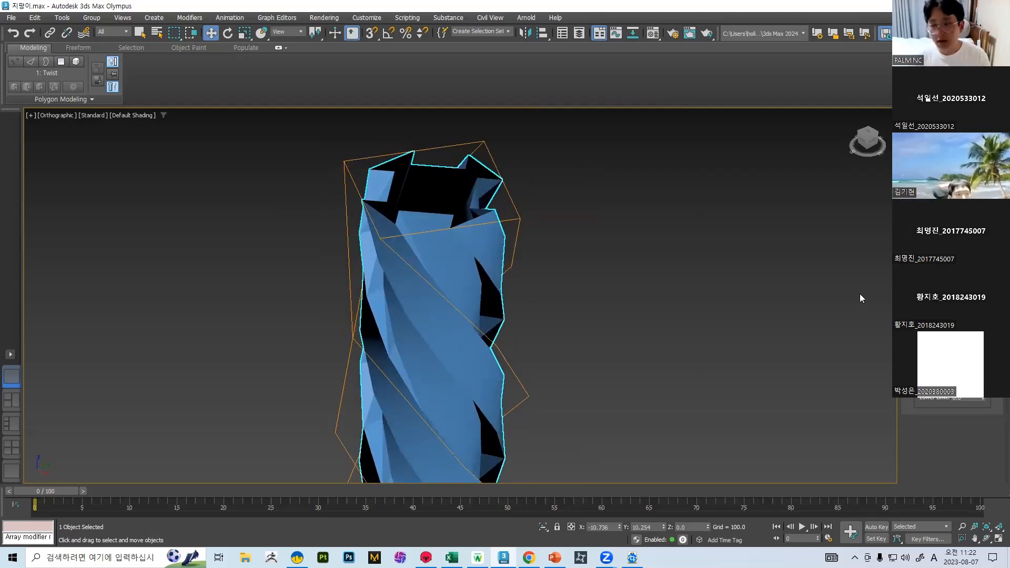
scroll(571, 307, down, 10)
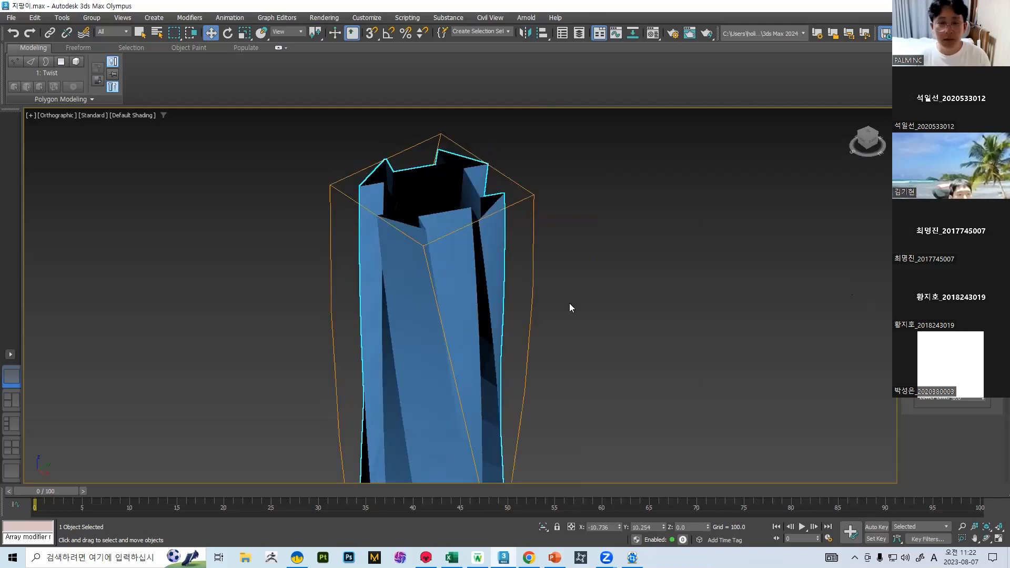
scroll(573, 336, up, 6)
alt+middle_drag(543, 344, 572, 326)
scroll(567, 319, down, 4)
Step: Switch to the front view and add a Bend modifier on top of the twisted shaft
key(f)
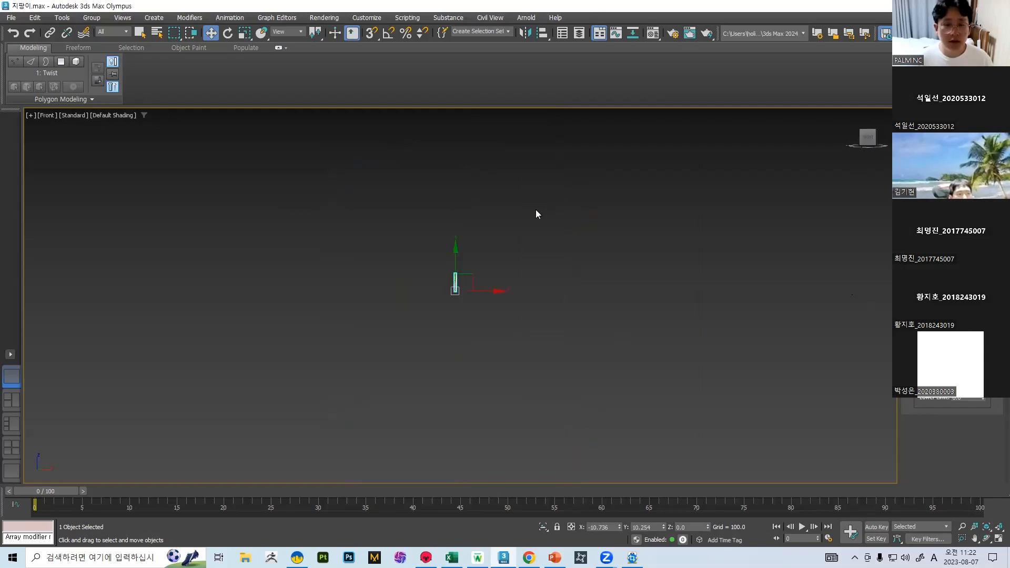
scroll(442, 279, up, 5)
middle_drag(500, 287, 445, 282)
scroll(445, 279, up, 5)
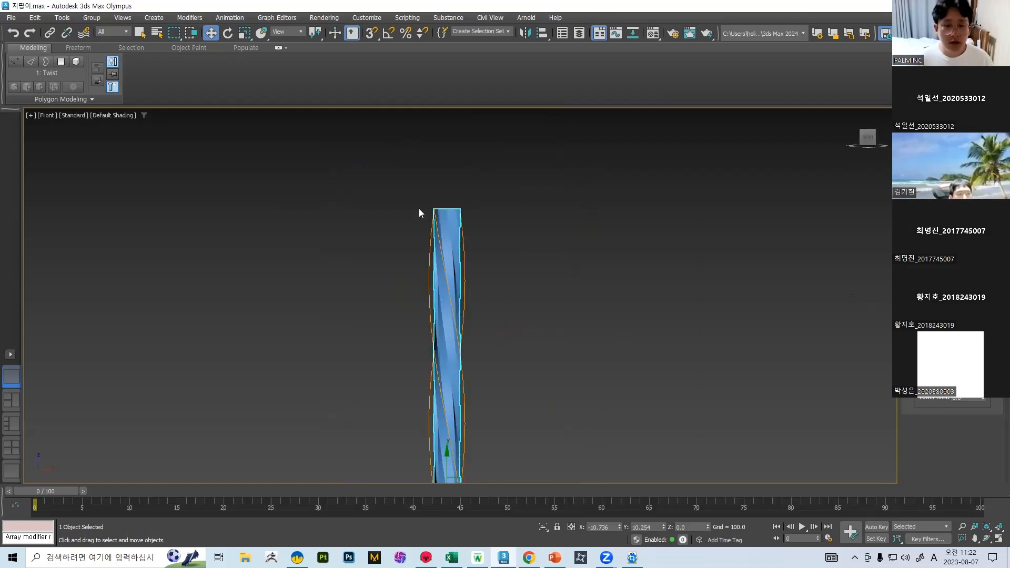
middle_drag(481, 339, 449, 180)
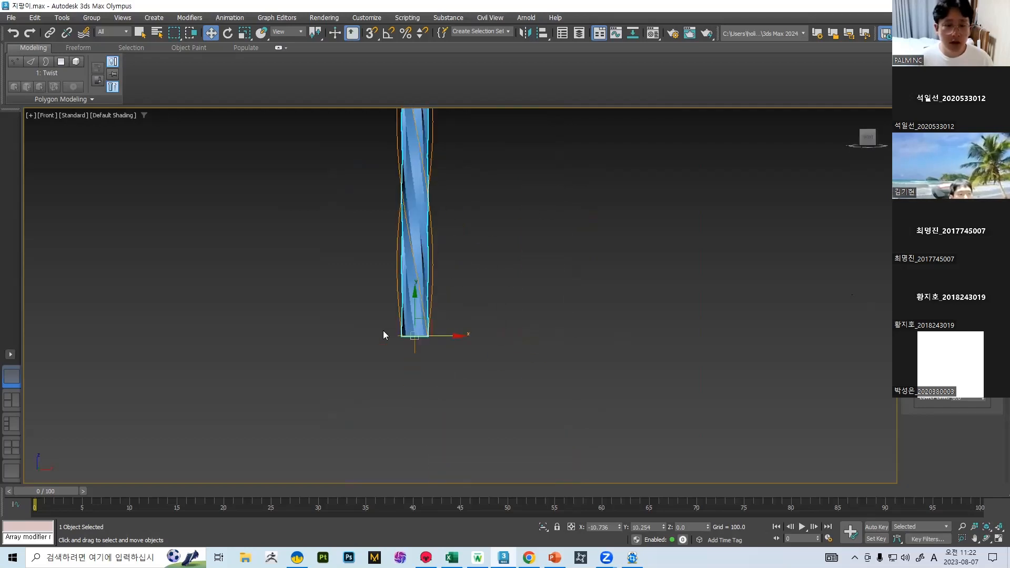
middle_drag(412, 307, 406, 420)
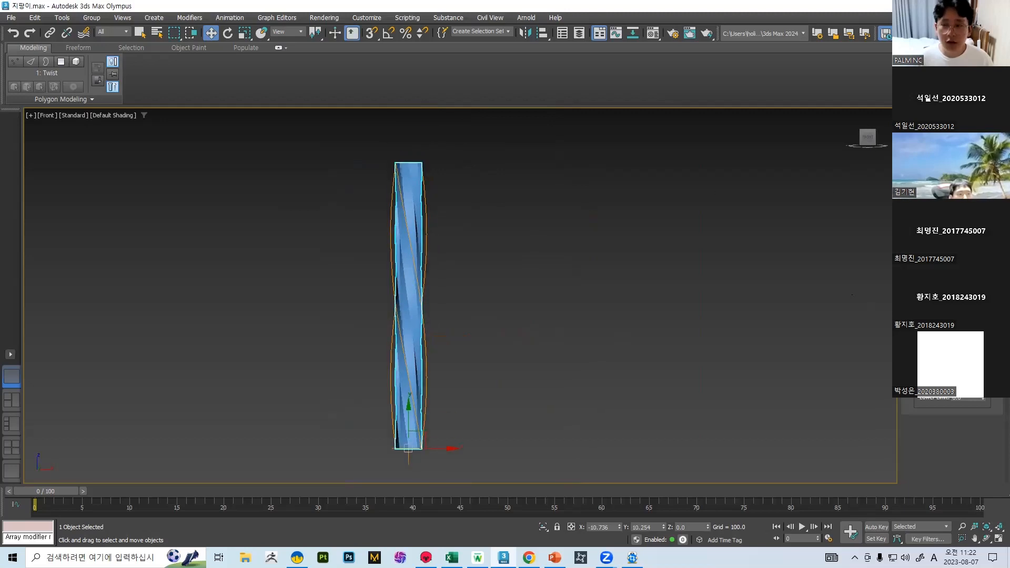
click(951, 78)
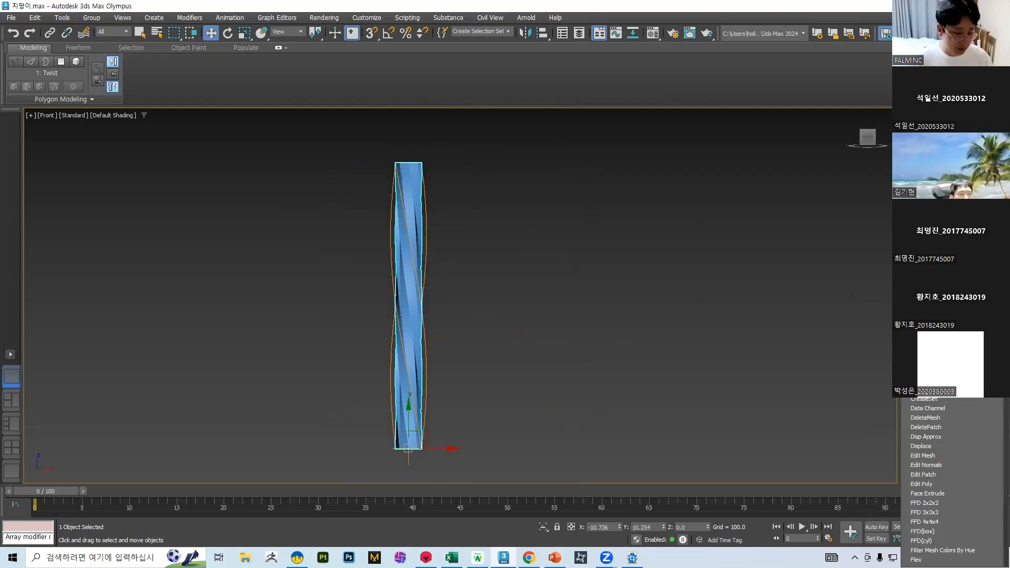
click(918, 323)
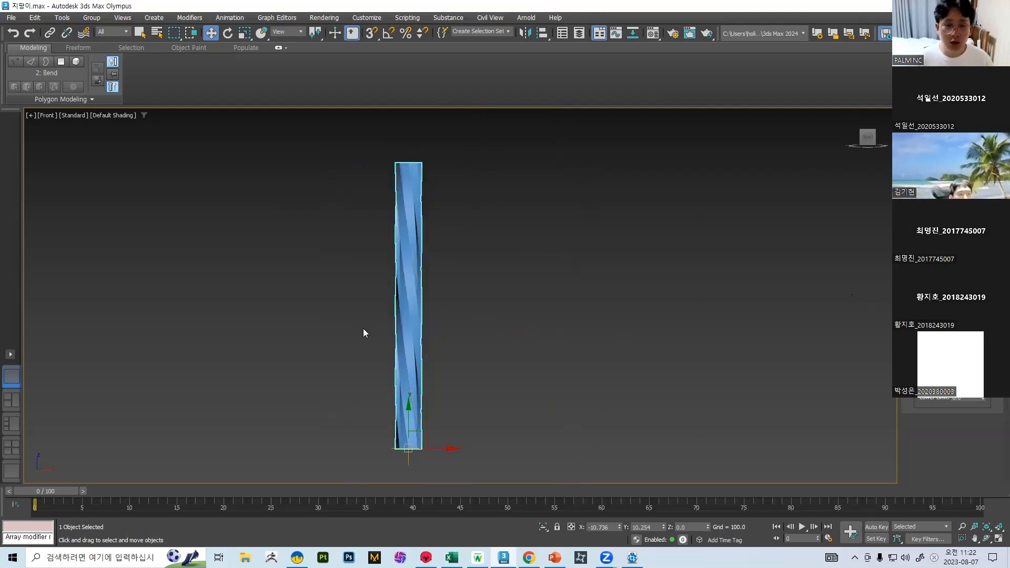
Step: Set the Bend modifier's angle to 360 so the shaft curls into a closed ring
drag(983, 307, 983, 134)
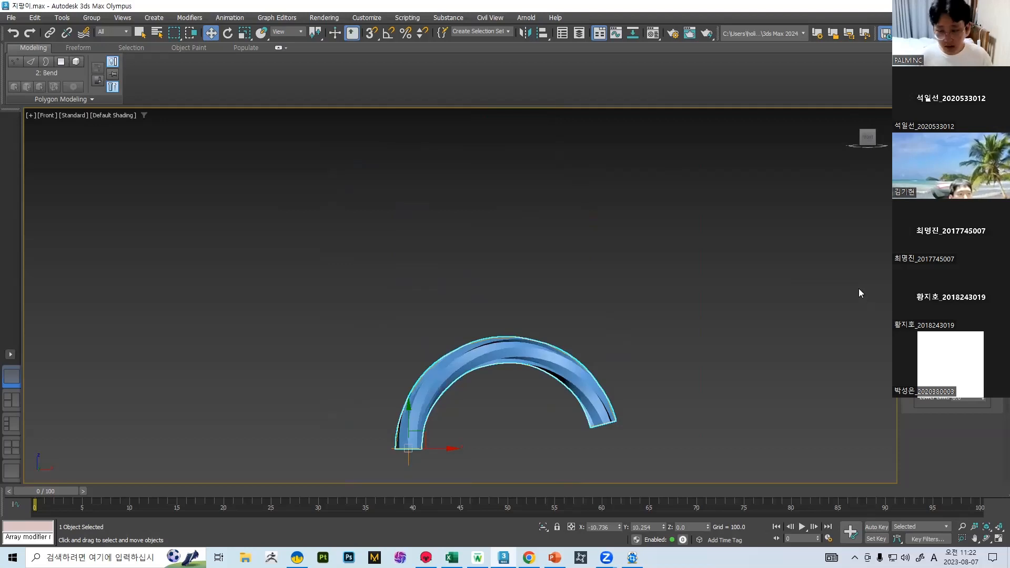
text(360)
key(Return)
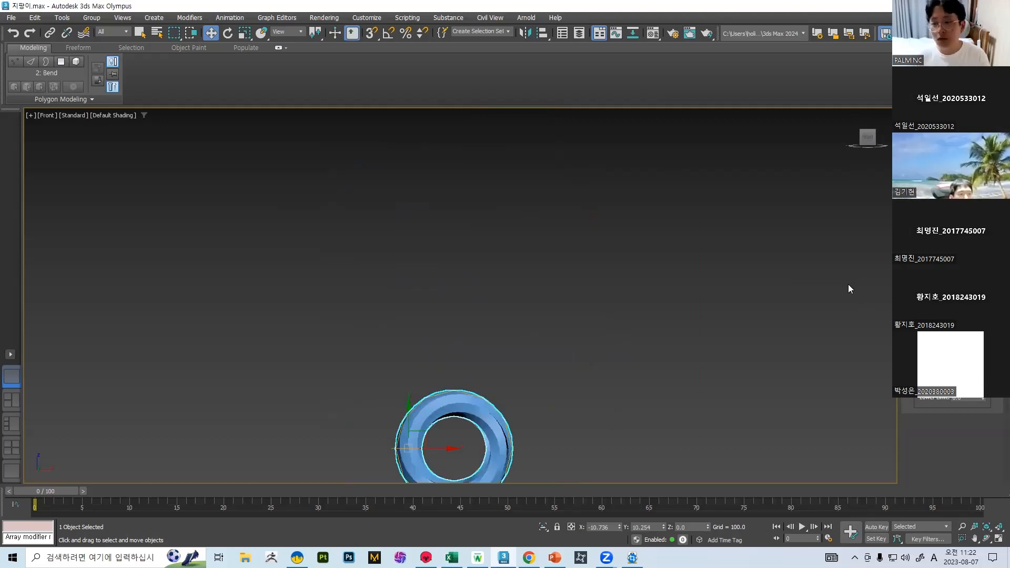
Step: Turn on edged-faces display and examine the seam where the two ends of the ring meet
middle_drag(510, 415, 504, 269)
scroll(406, 298, up, 5)
key(F4)
scroll(390, 315, up, 3)
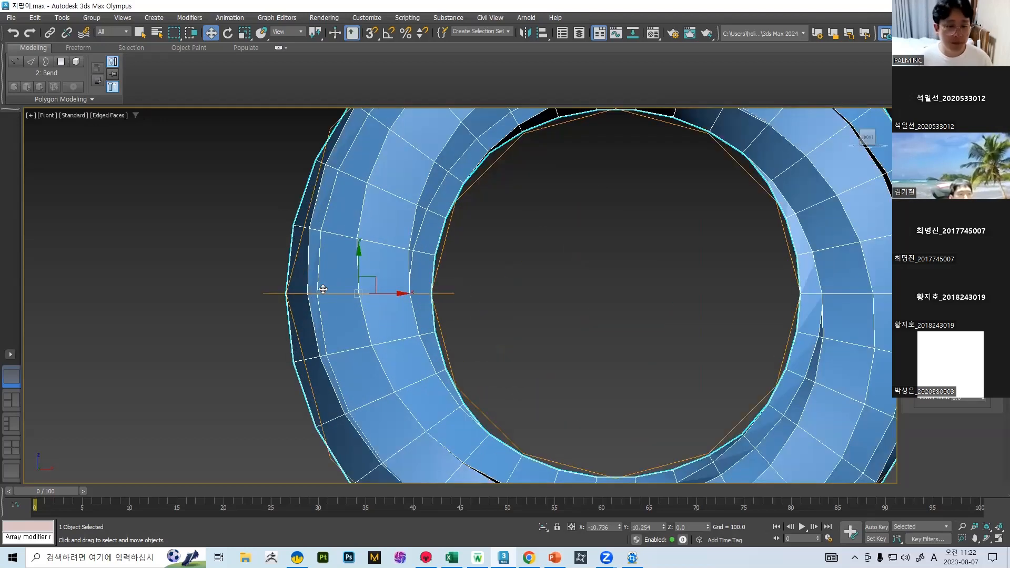
alt+middle_drag(323, 289, 353, 332)
scroll(355, 334, up, 6)
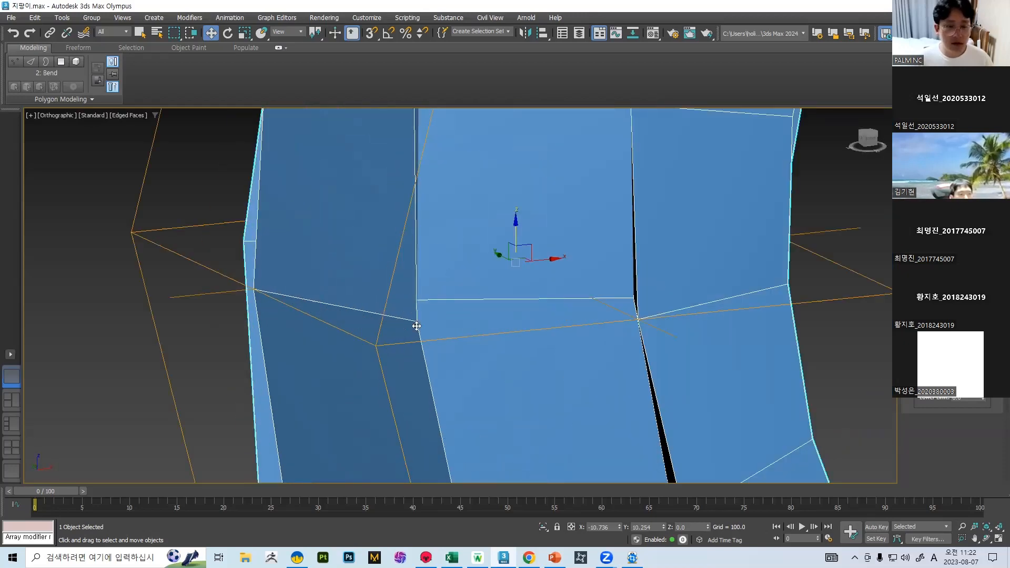
Step: Try a slightly different Bend angle to open a gap at the ring's seam, and undo that change
drag(983, 311, 983, 312)
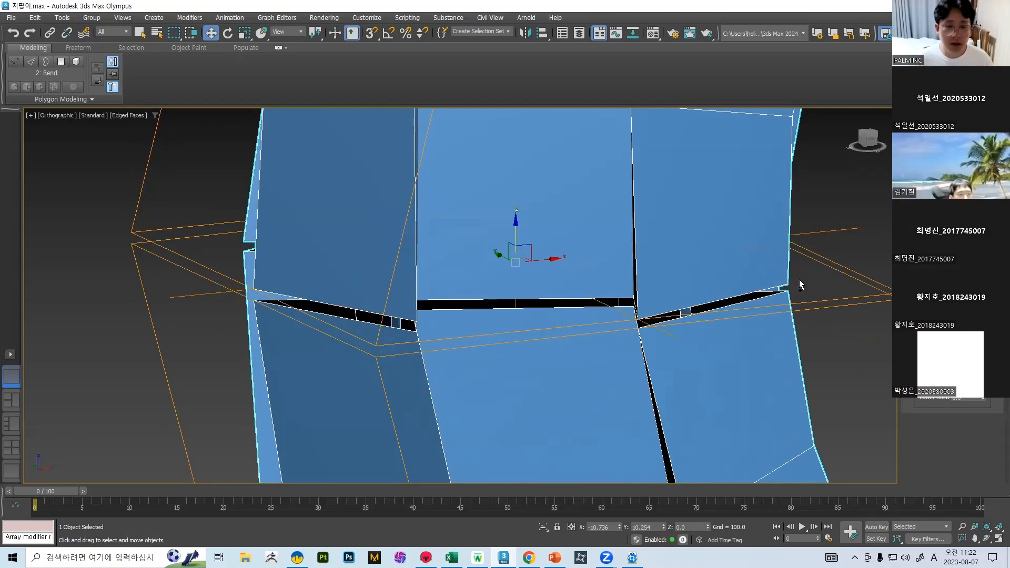
middle_drag(620, 281, 577, 264)
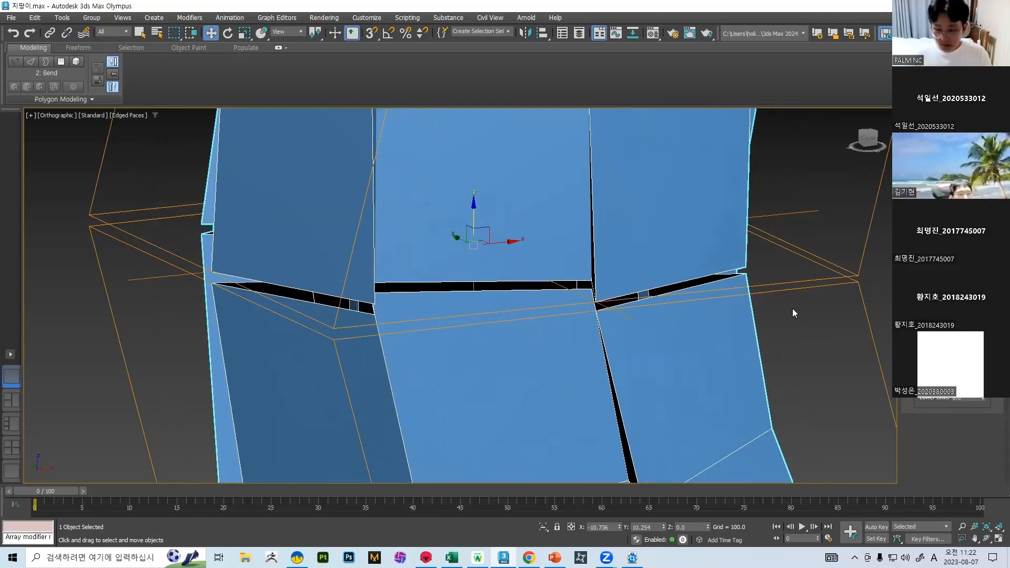
key(ctrl+z)
Step: Convert the bent ring to an Editable Poly, collapsing its Twist and Bend modifiers
scroll(311, 267, down, 5)
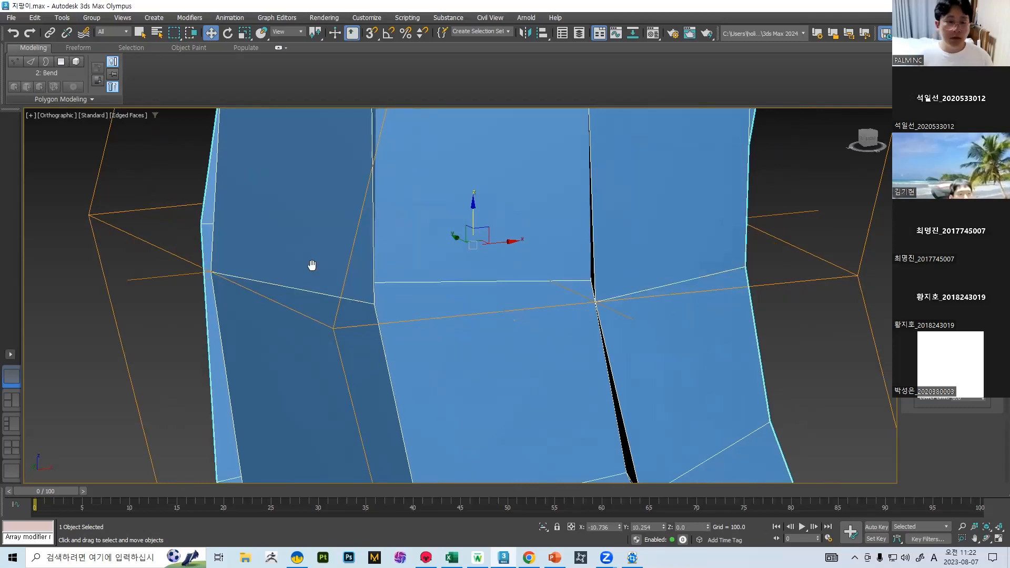
right_click(392, 213)
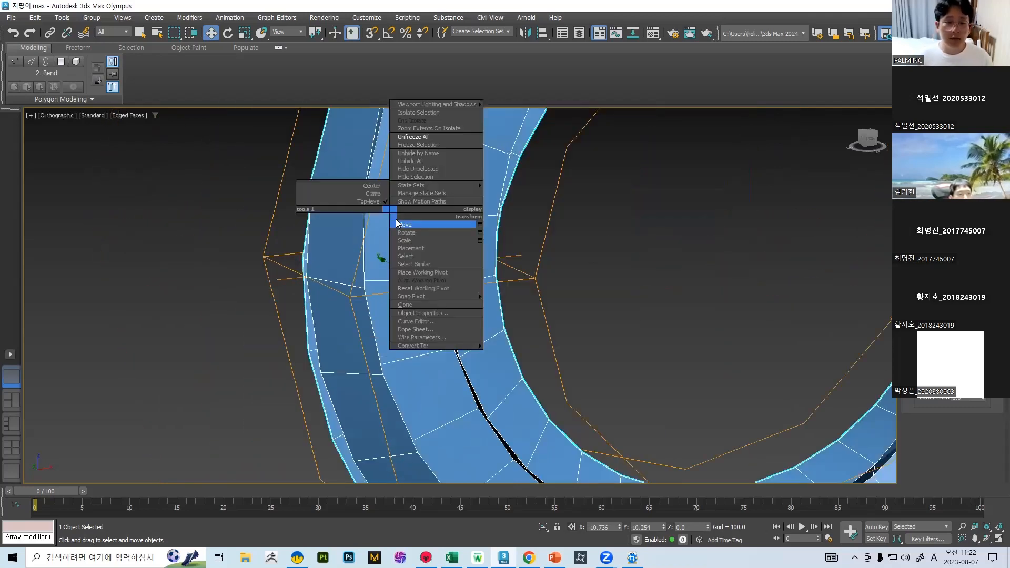
mouse_move(463, 345)
click(534, 356)
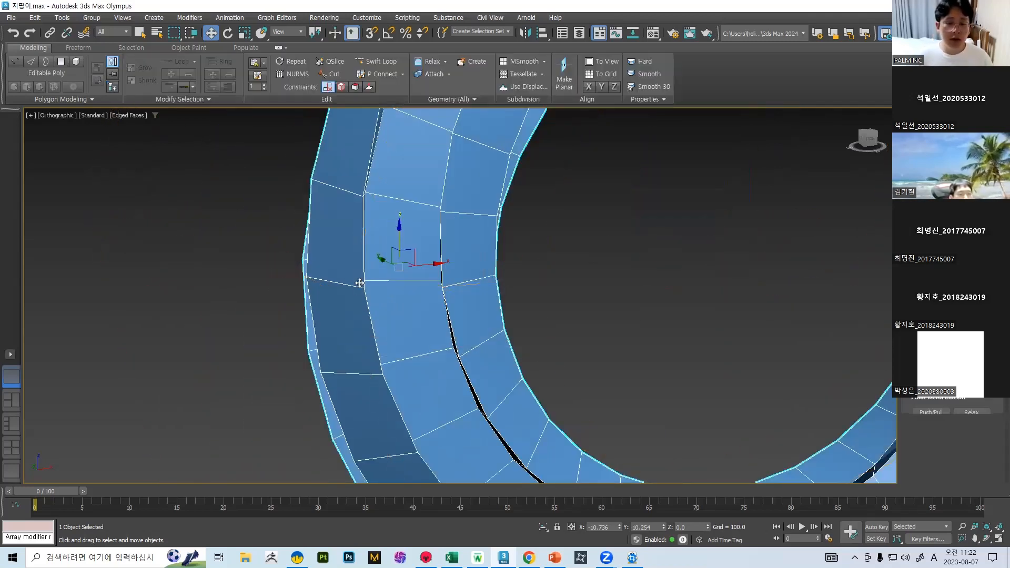
scroll(510, 278, down, 6)
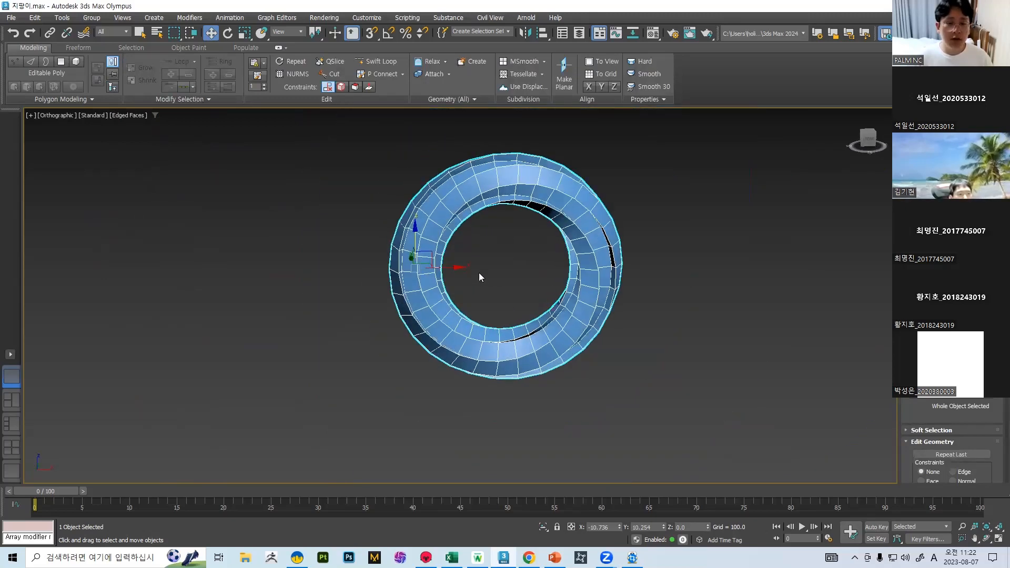
Step: Turn off edged faces and, in vertex editing, move one seam vertex down to check whether the ring's ends are joined
key(F4)
mouse_move(484, 272)
alt+middle_down()
mouse_move(538, 277)
mouse_move(526, 245)
mouse_move(456, 249)
mouse_move(469, 279)
mouse_move(487, 263)
alt+middle_up()
scroll(486, 263, up, 5)
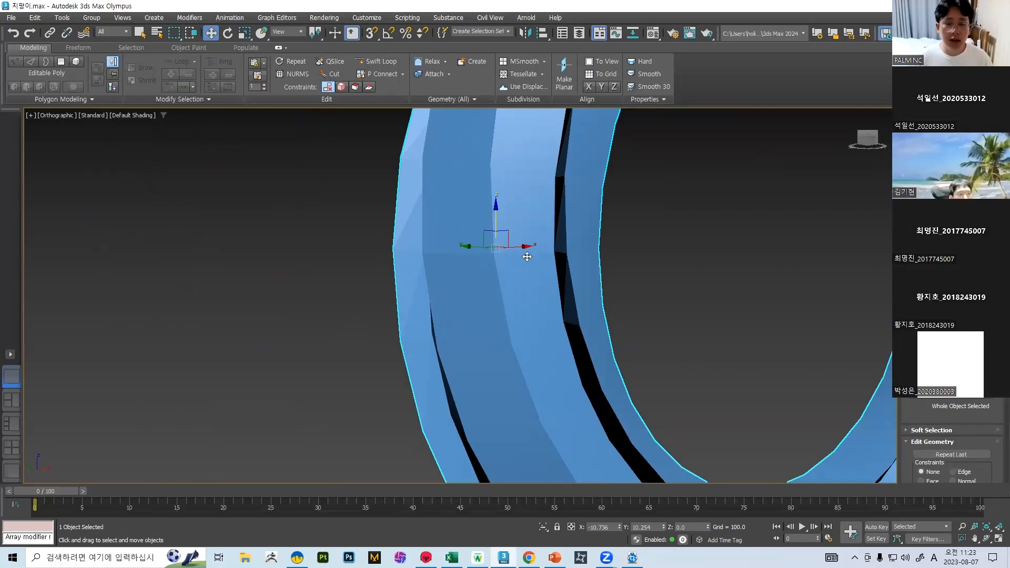
key(1)
scroll(505, 264, up, 3)
click(508, 262)
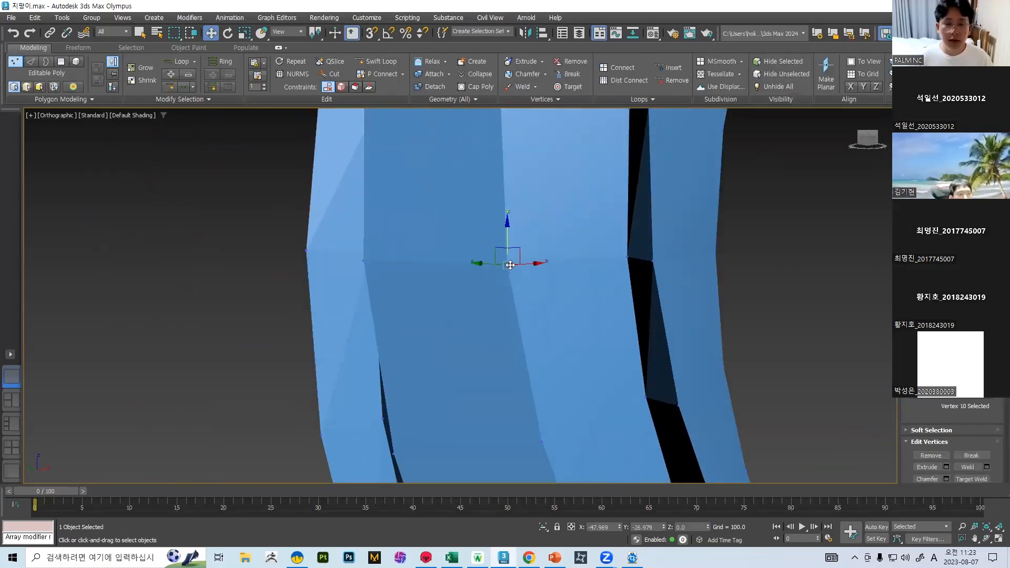
drag(508, 234, 495, 316)
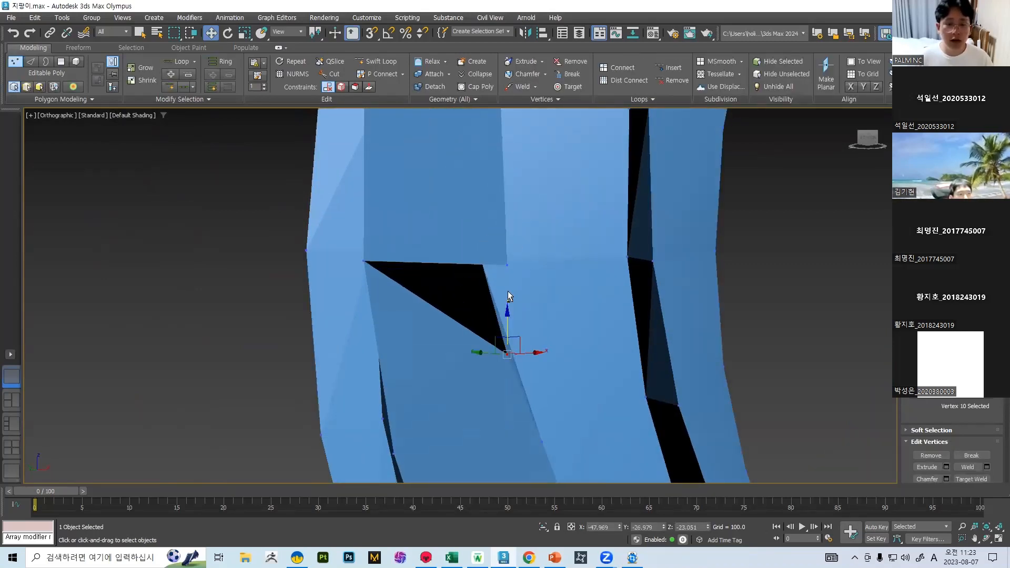
alt+middle_drag(507, 292, 566, 285)
alt+middle_drag(551, 320, 529, 304)
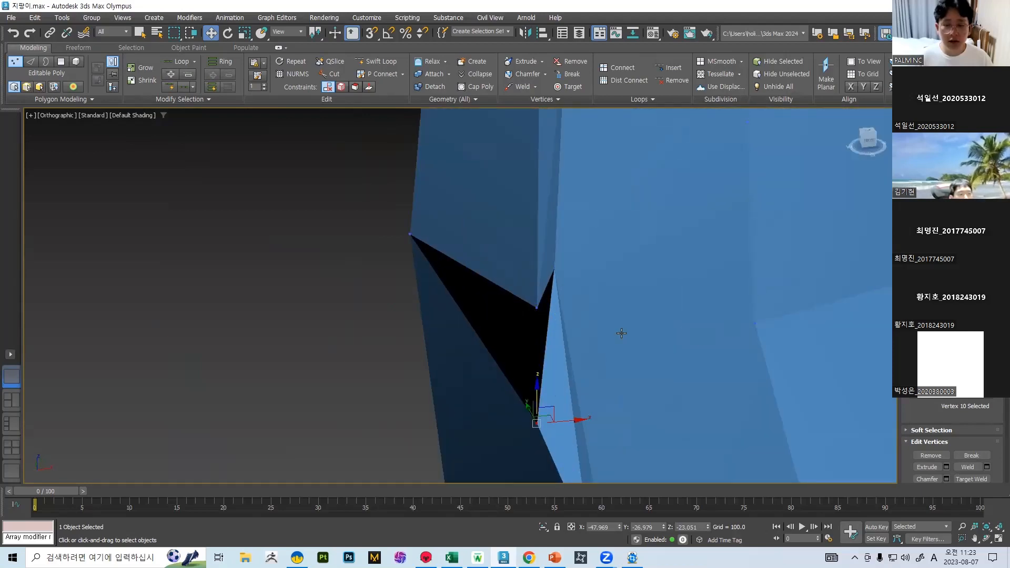
scroll(601, 304, down, 10)
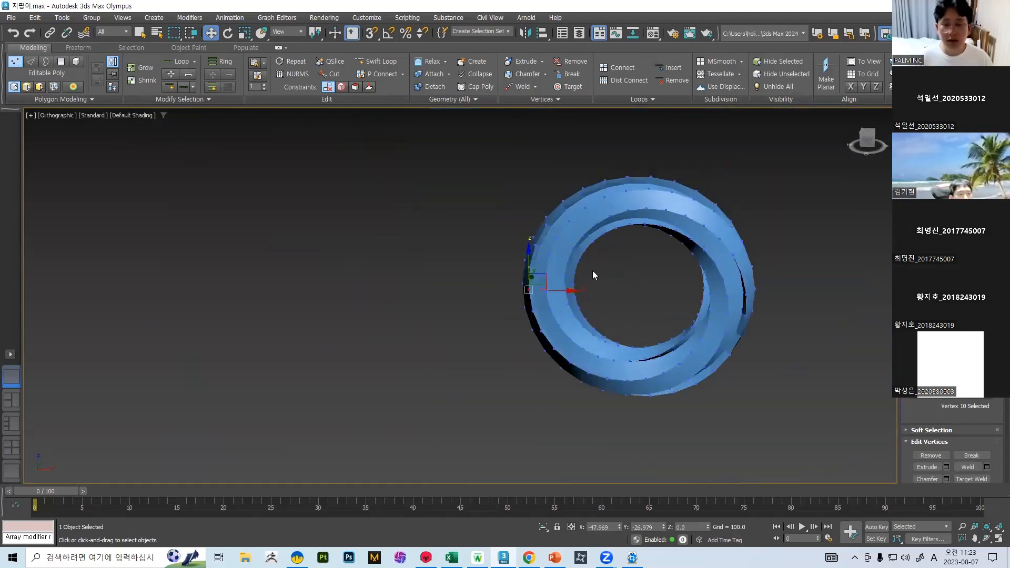
Step: Select all vertices of the ring and turn edged-faces display back on
key(ctrl+a)
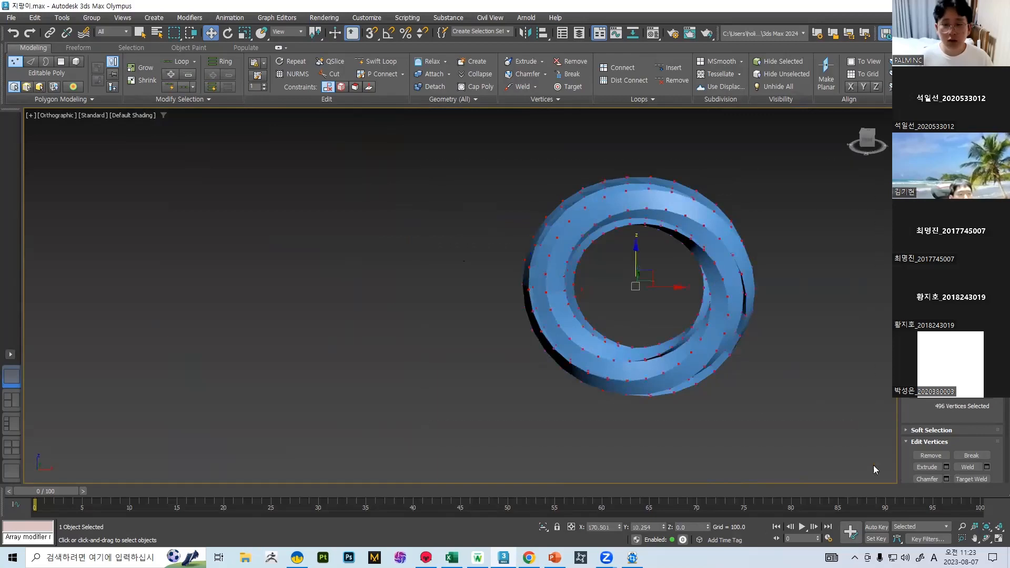
scroll(508, 273, up, 6)
key(F4)
middle_drag(653, 342, 548, 247)
scroll(547, 247, up, 2)
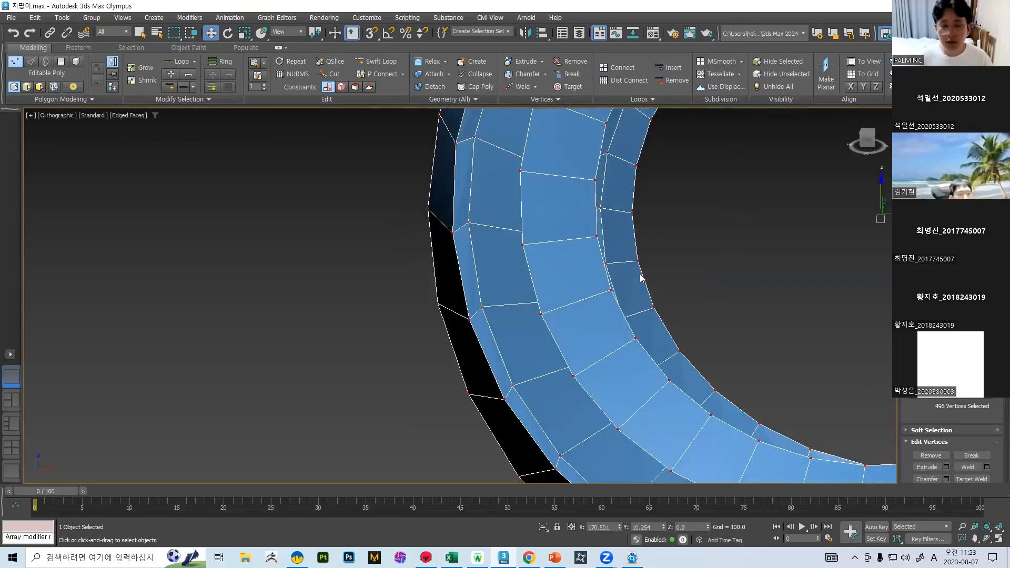
scroll(641, 268, down, 6)
alt+middle_drag(618, 268, 668, 259)
scroll(668, 259, up, 3)
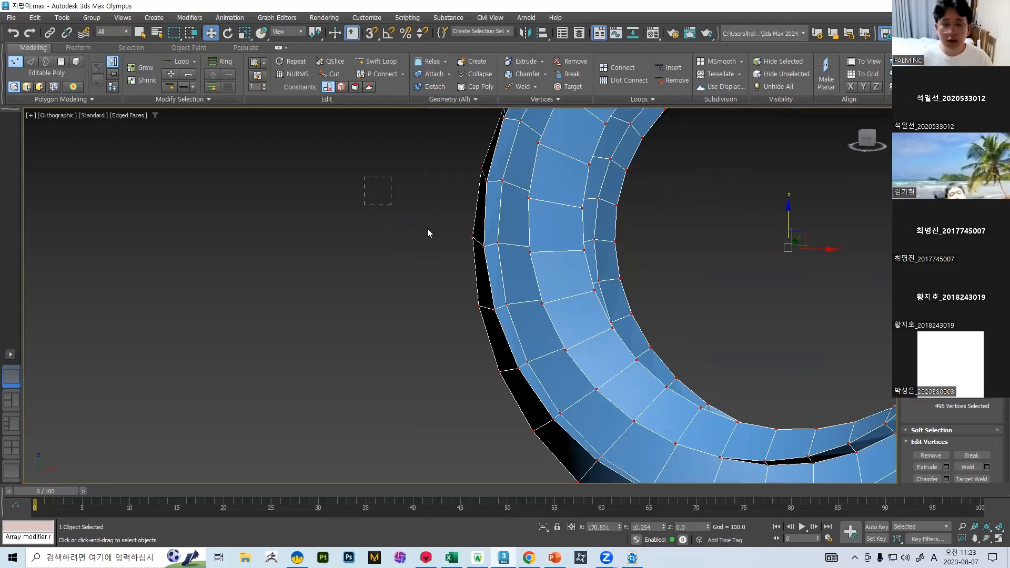
Step: Select the vertices around the ring's seam and weld them with a threshold of 0.01
drag(427, 229, 689, 436)
scroll(977, 410, down, 1)
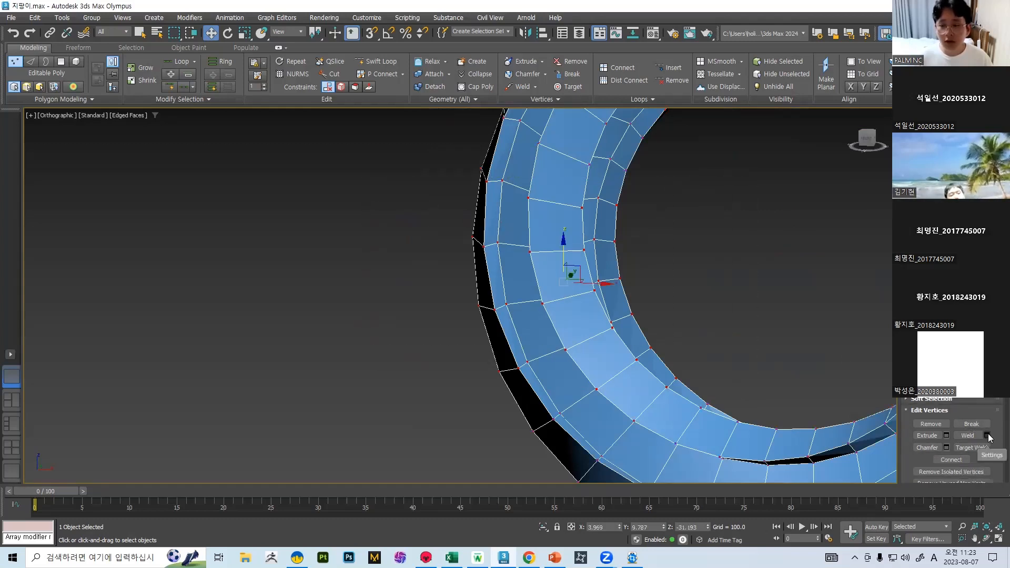
click(988, 437)
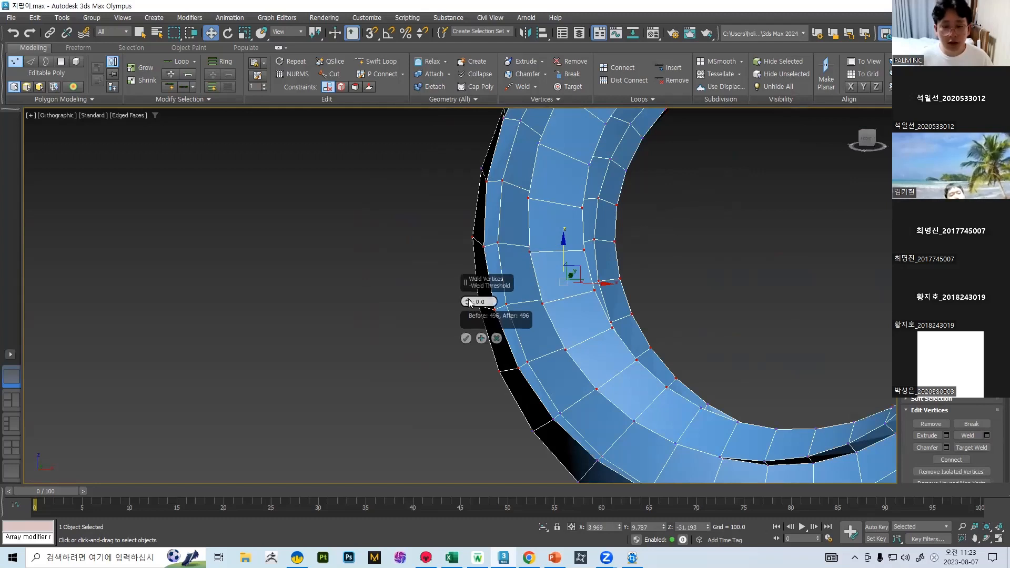
scroll(529, 236, up, 5)
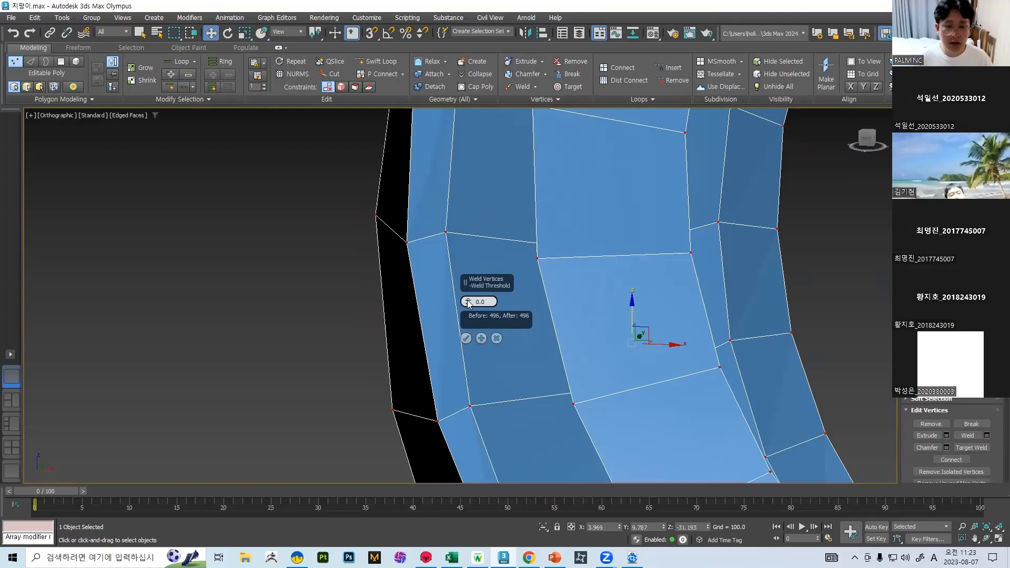
drag(469, 303, 463, 279)
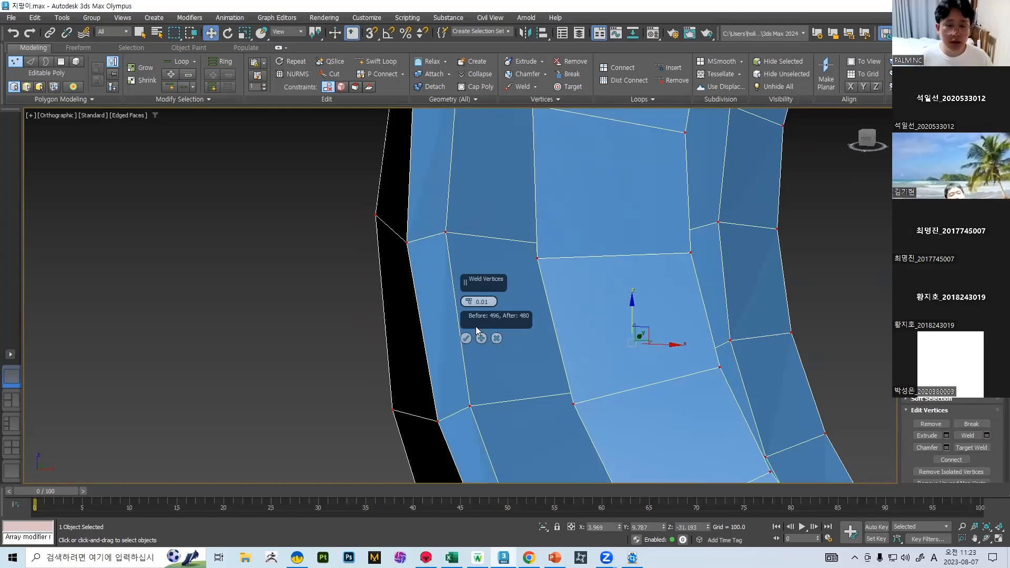
click(466, 338)
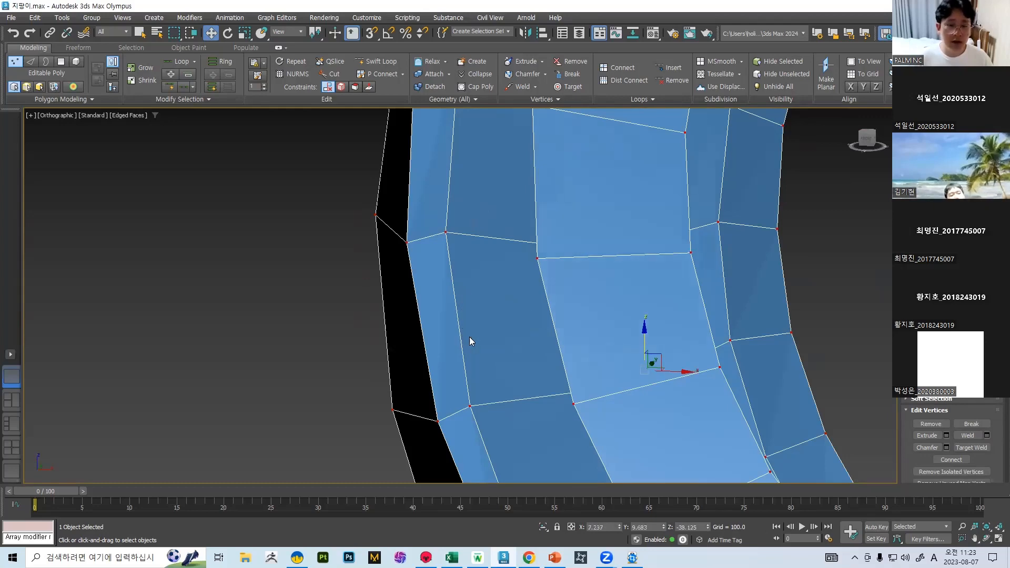
Step: Examine the welded seam of the ring with edged faces off and back on
scroll(586, 224, down, 5)
click(675, 229)
key(F4)
scroll(593, 268, up, 5)
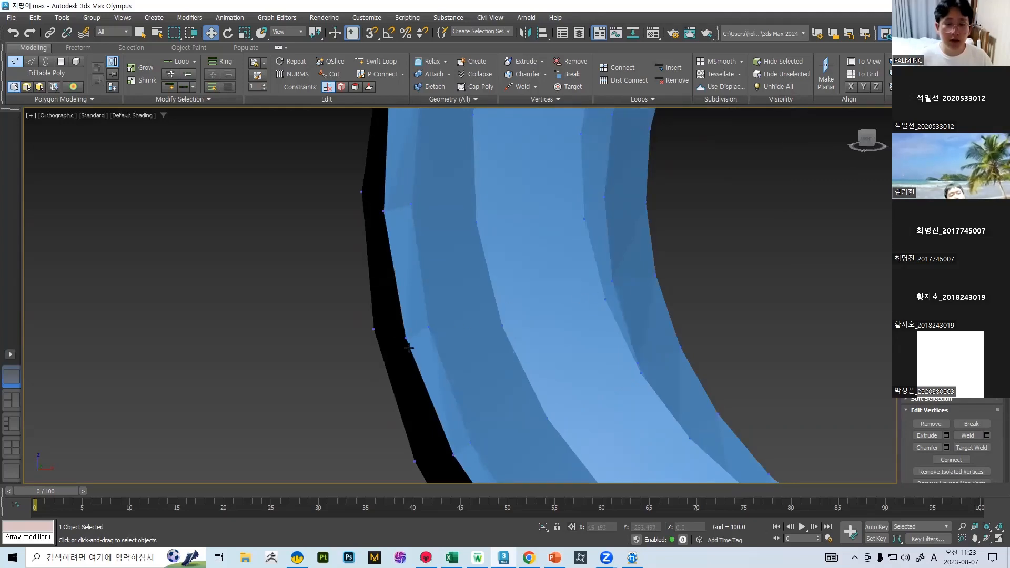
key(F4)
scroll(555, 301, down, 5)
scroll(497, 314, up, 2)
Step: Move a seam vertex to test whether the weld holds, then undo the test changes
click(498, 322)
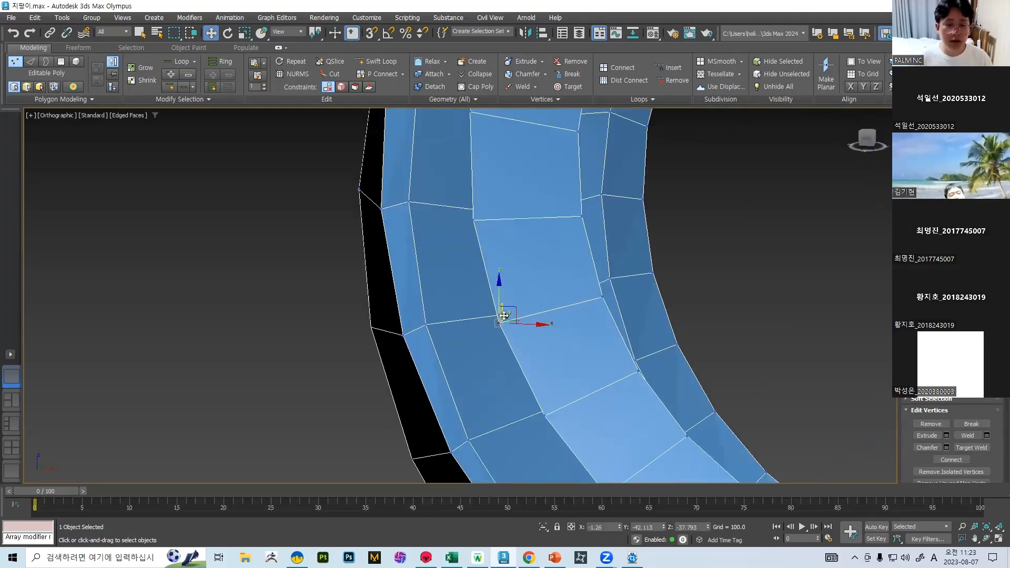
drag(499, 283, 583, 166)
key(ctrl+z)
click(472, 217)
alt+middle_drag(554, 186, 501, 230)
key(ctrl+z)
Step: Leave vertex editing and examine the whole ring from several angles with and without edged faces
scroll(551, 253, down, 5)
mouse_move(606, 265)
middle_down()
mouse_move(583, 290)
mouse_move(506, 322)
middle_up()
key(F4)
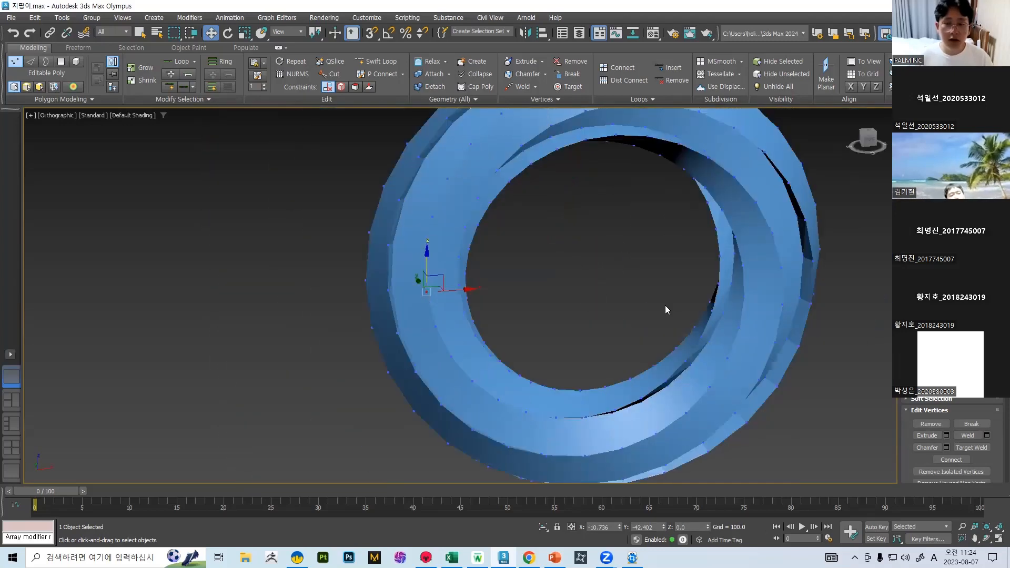
key(F4)
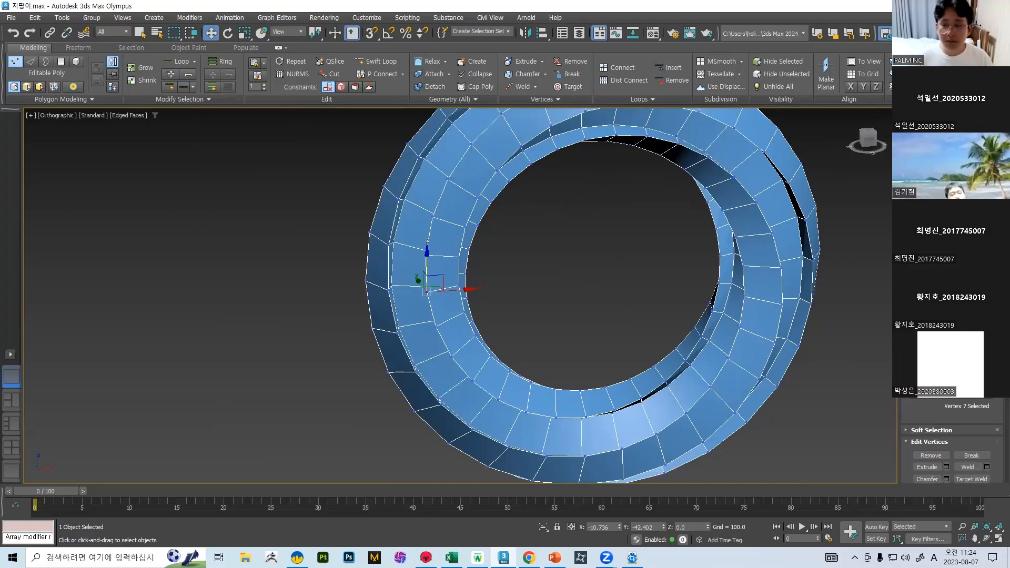
key(1)
scroll(540, 278, down, 5)
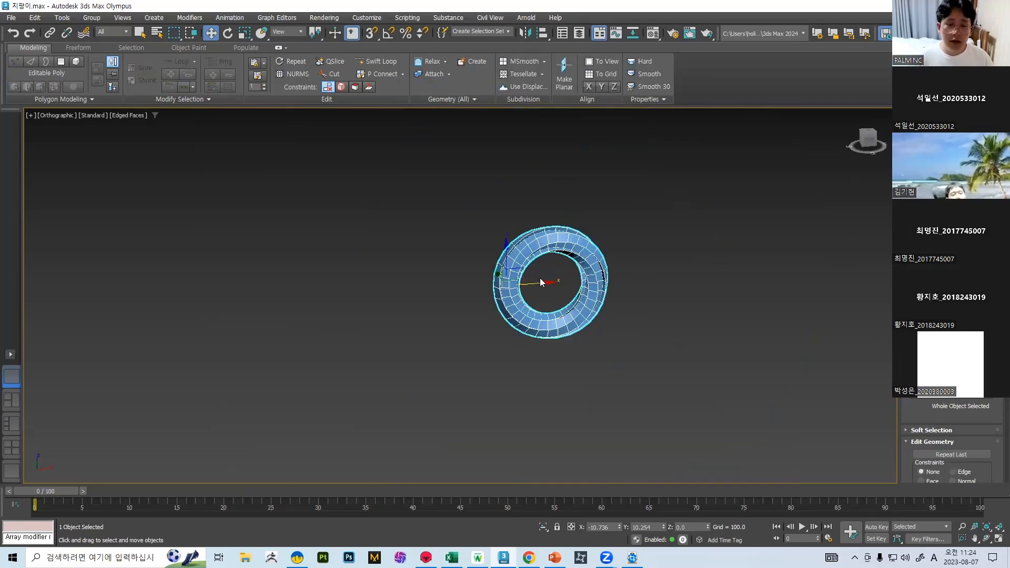
scroll(564, 261, up, 5)
key(F4)
scroll(578, 270, down, 5)
alt+middle_drag(569, 304, 639, 309)
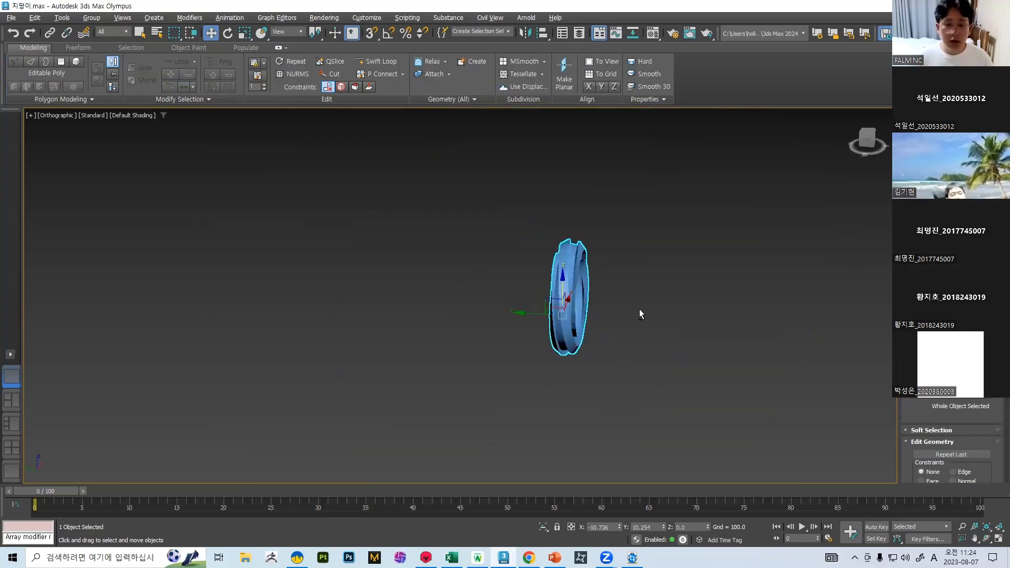
scroll(584, 253, up, 5)
alt+middle_drag(612, 233, 557, 259)
key(F4)
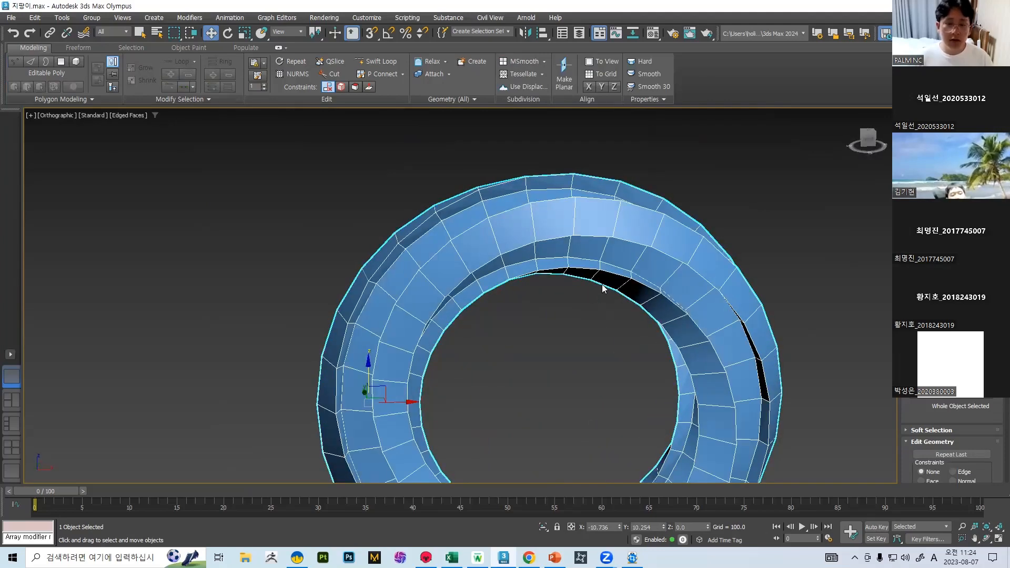
Step: Switch to edge editing and select all edges of the ring
key(2)
key(ctrl+a)
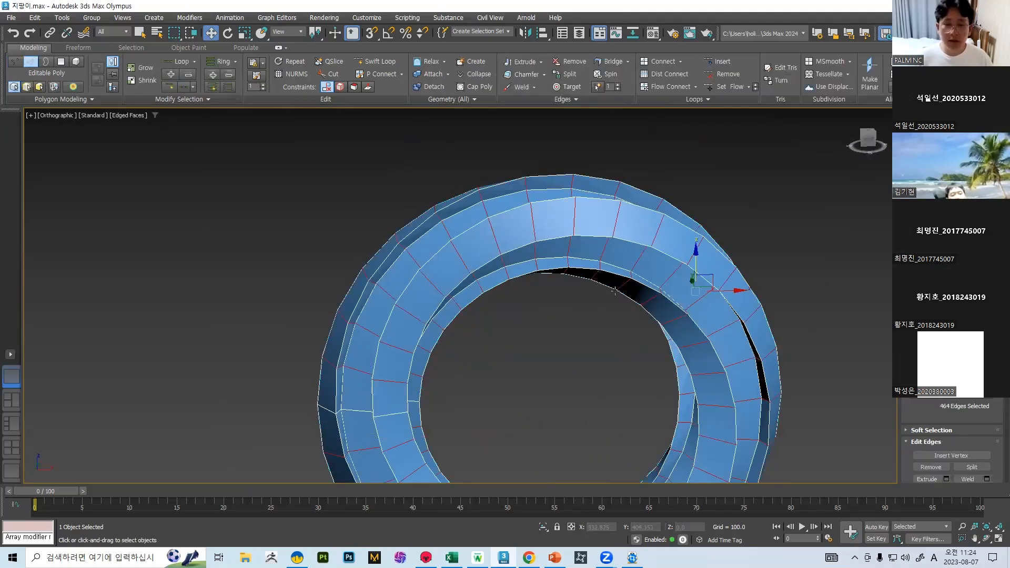
scroll(546, 243, down, 2)
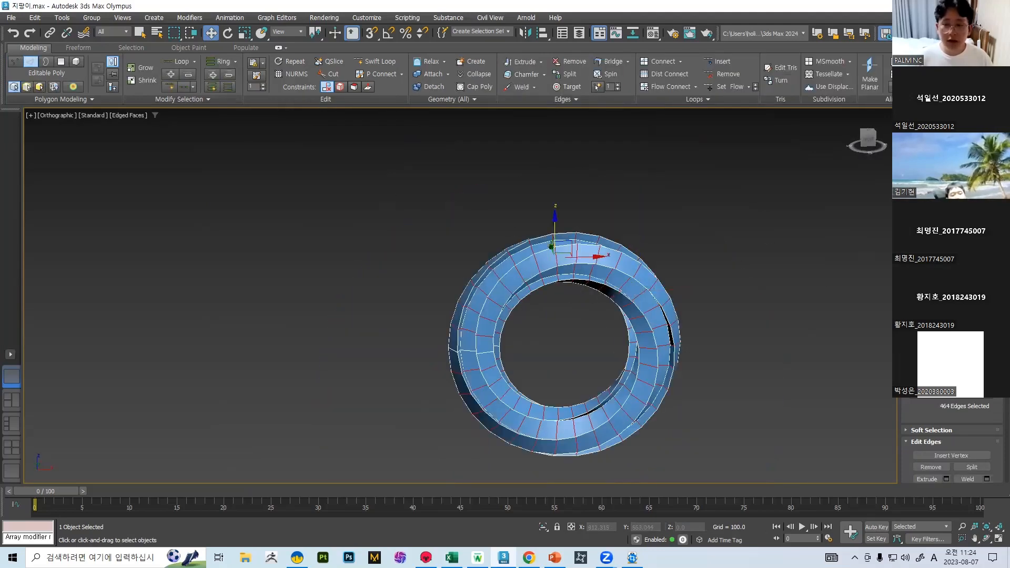
middle_drag(709, 322, 608, 271)
drag(784, 493, 638, 396)
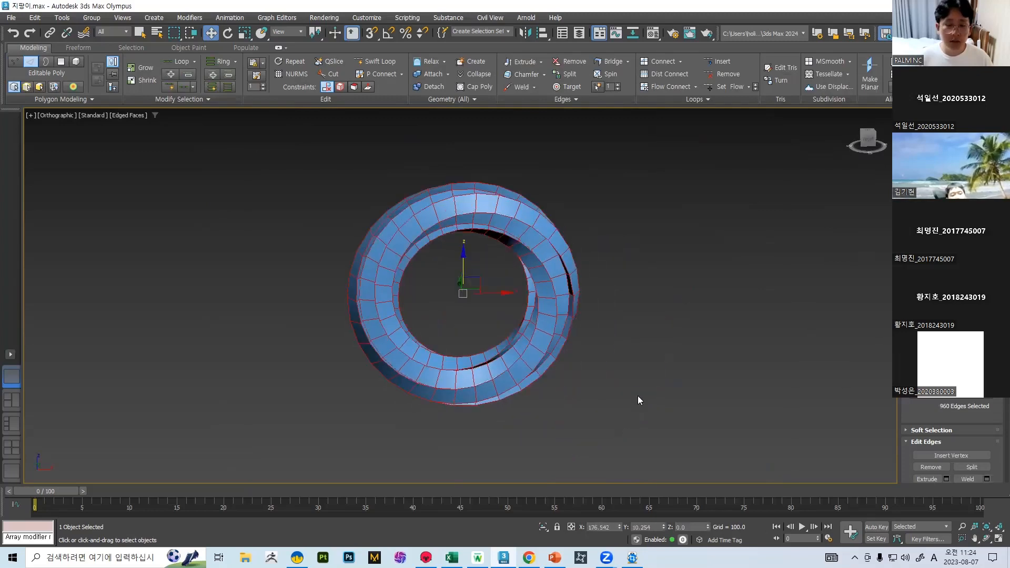
scroll(471, 195, up, 2)
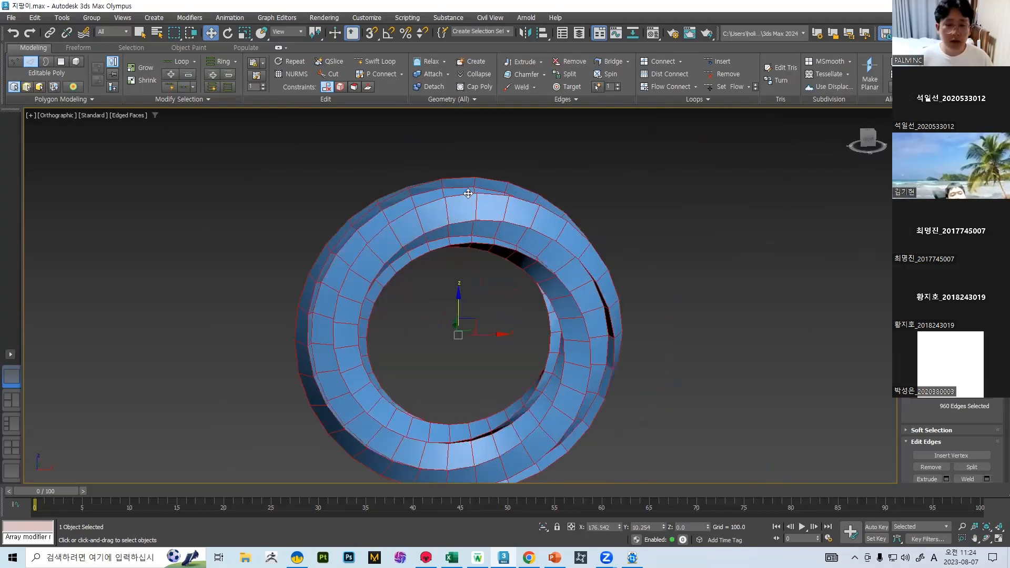
Step: Try picking individual lengthwise edges along the ring's ridges and grooves, then clear the selection
click(468, 193)
alt+middle_drag(443, 178, 482, 171)
scroll(482, 171, up, 6)
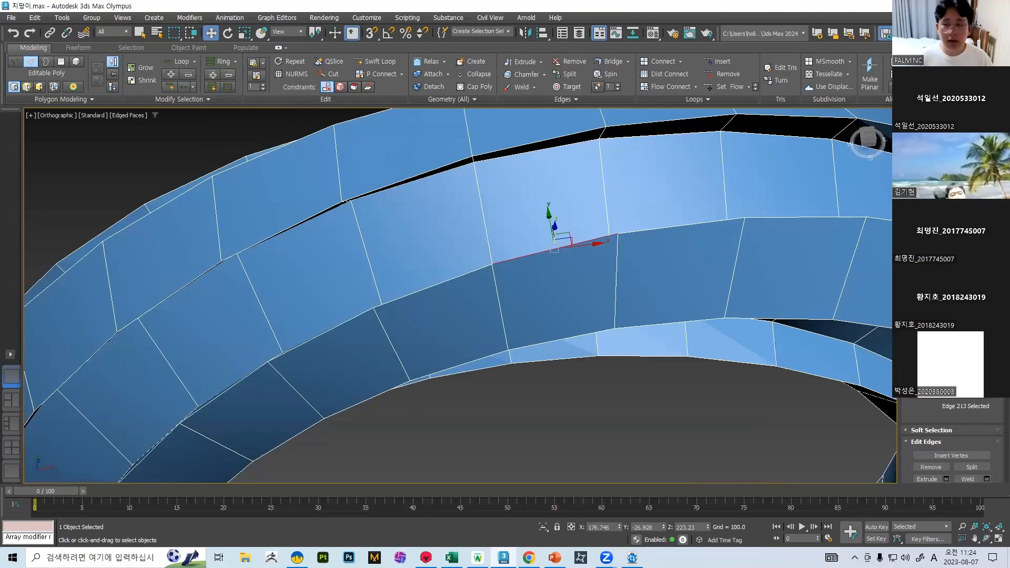
alt+middle_drag(684, 221, 662, 242)
ctrl+click(572, 281)
ctrl+click(644, 225)
ctrl+click(626, 186)
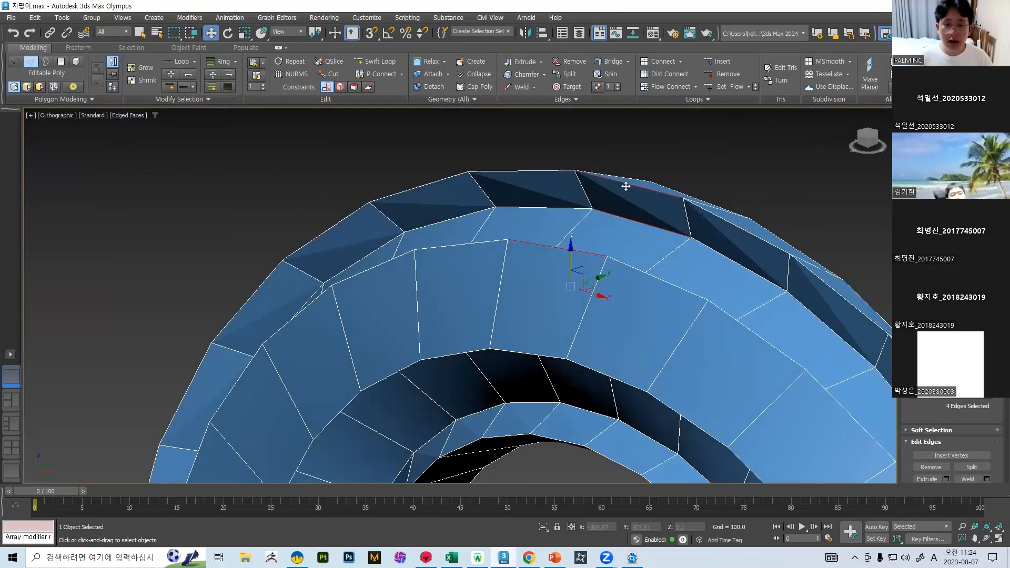
scroll(626, 187, down, 4)
alt+middle_drag(646, 201, 678, 190)
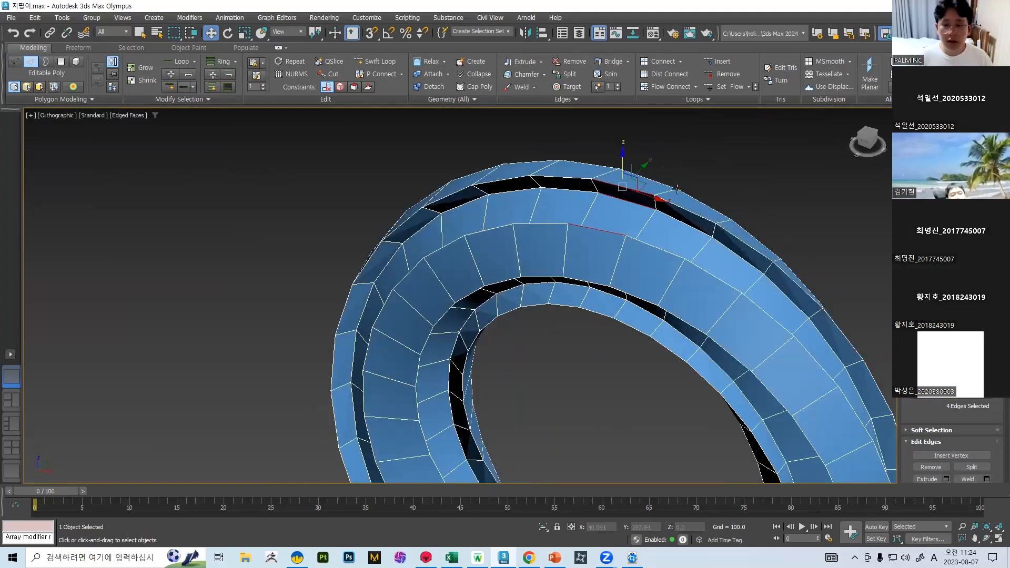
click(734, 144)
Step: Select two lengthwise edges bordering the outer groove, extend them with Ring around the cross-section and Loop around the whole ring
scroll(617, 191, up, 5)
click(629, 178)
ctrl+click(628, 213)
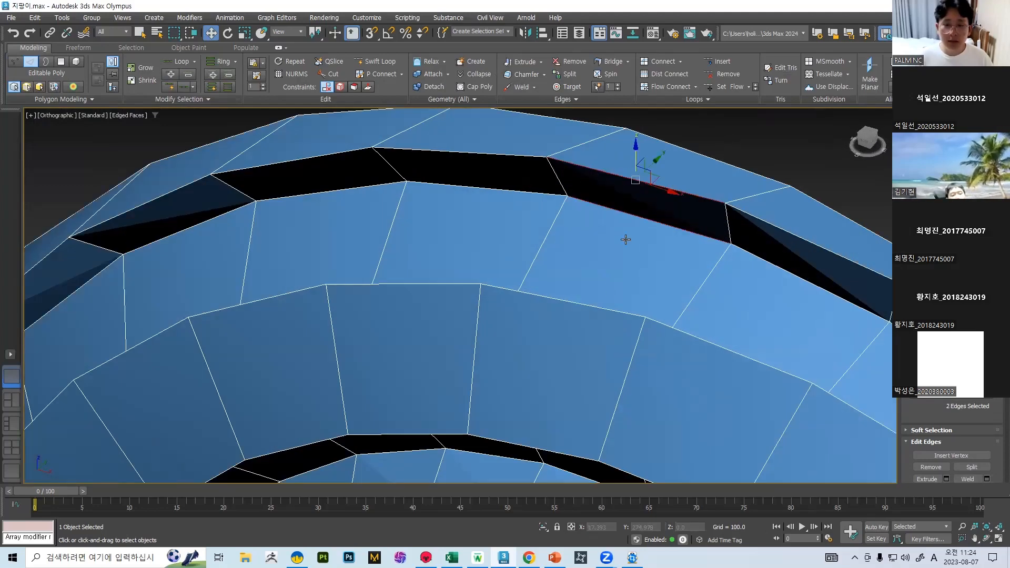
scroll(597, 305, down, 2)
alt+middle_drag(618, 288, 609, 227)
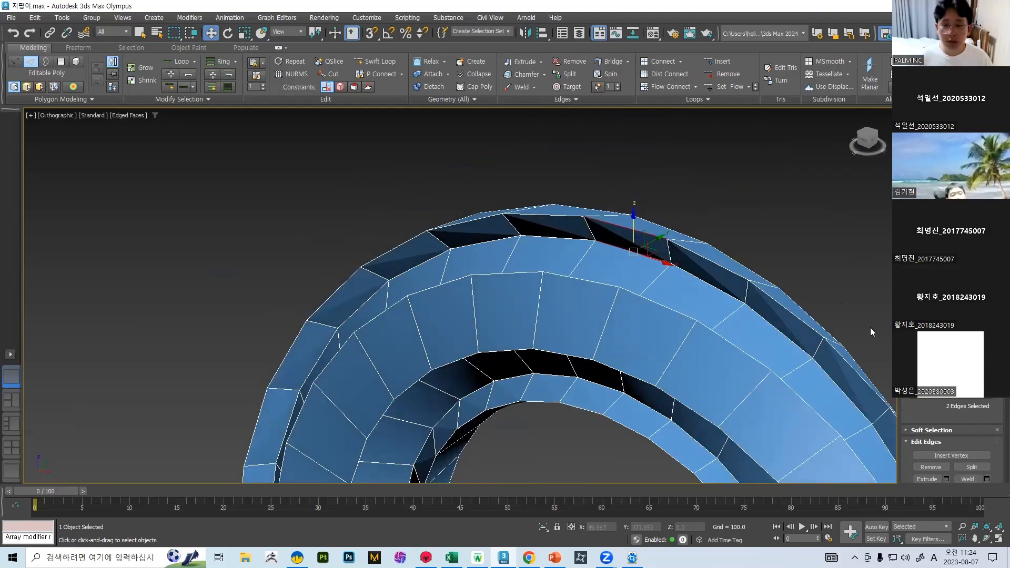
click(926, 370)
alt+middle_drag(621, 284, 641, 172)
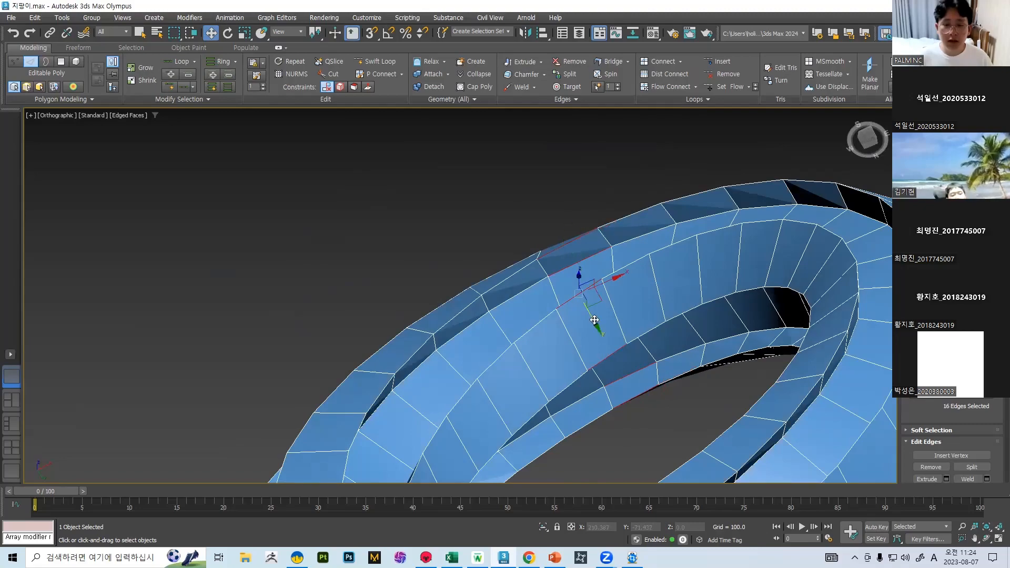
alt+middle_drag(653, 404, 693, 242)
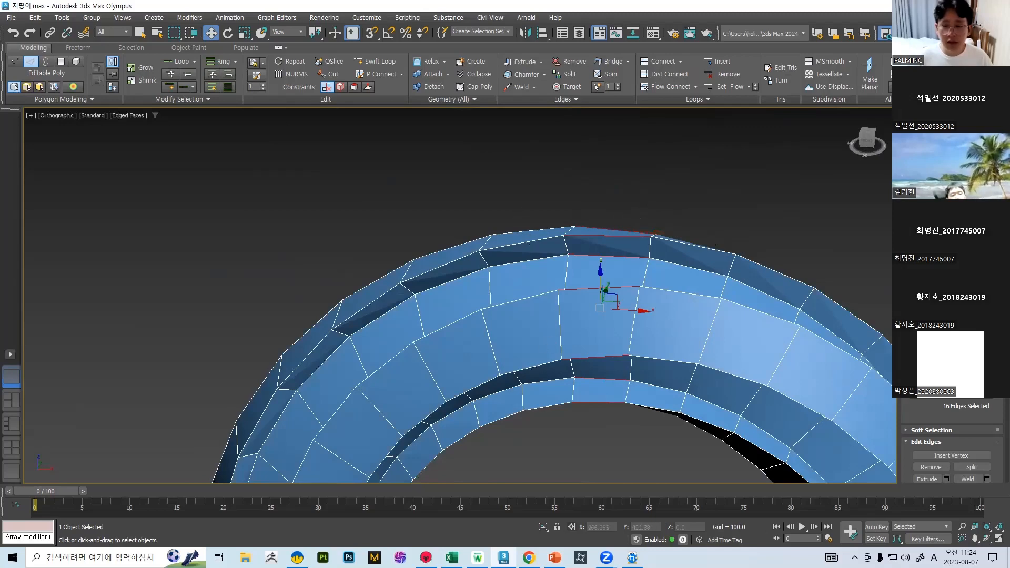
key(alt+l)
Step: Start a chamfer on the selected lengthwise edges with an amount of 4.084 and 0 connect edge segments
scroll(612, 273, down, 5)
alt+middle_drag(632, 259, 618, 293)
scroll(618, 293, up, 6)
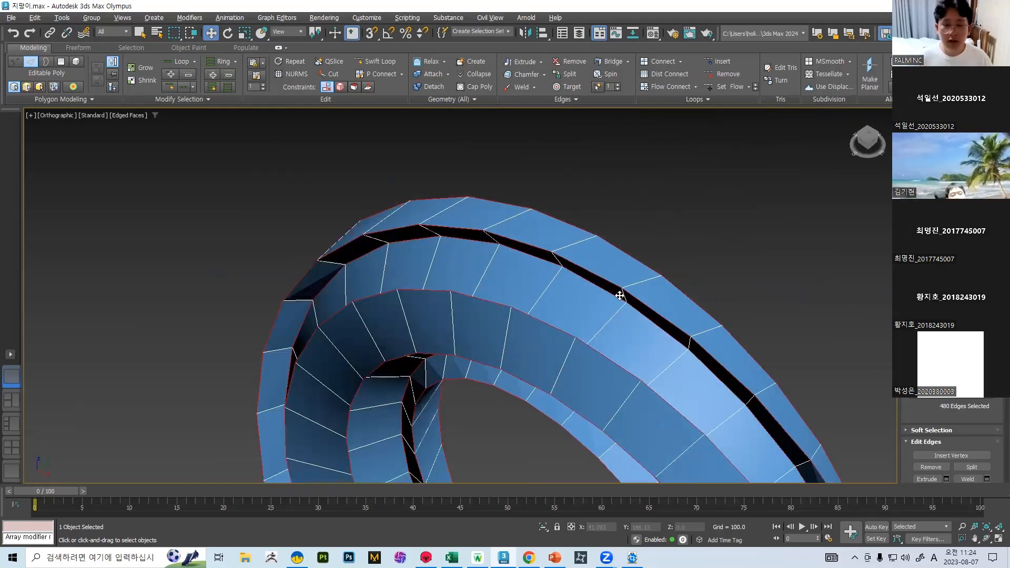
scroll(605, 275, up, 8)
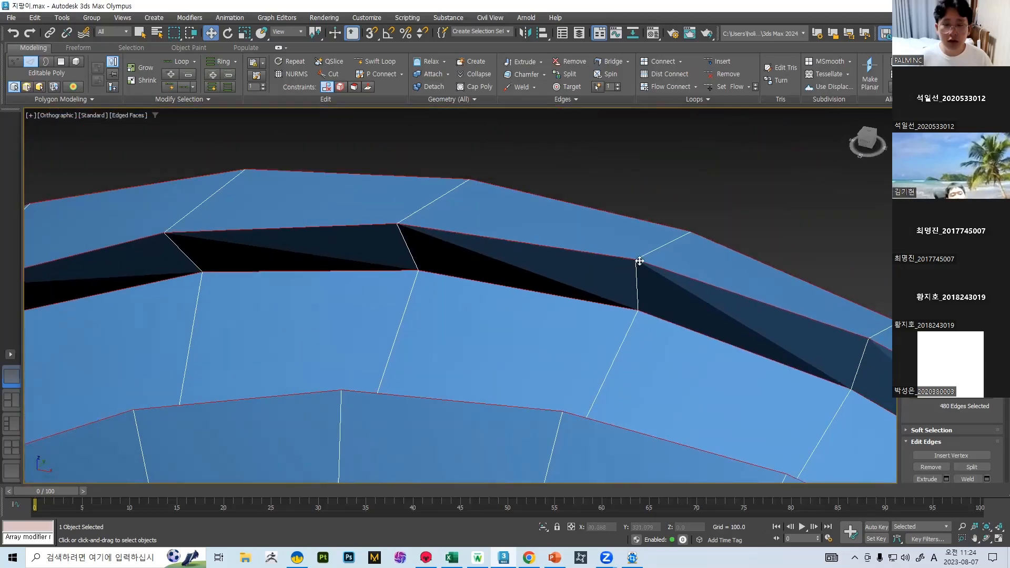
scroll(952, 442, down, 3)
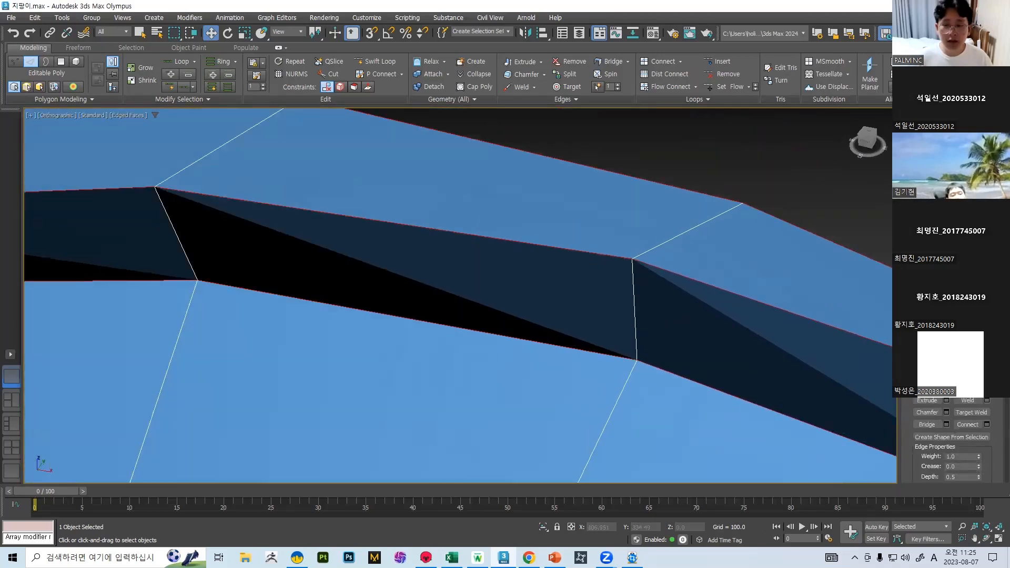
click(947, 411)
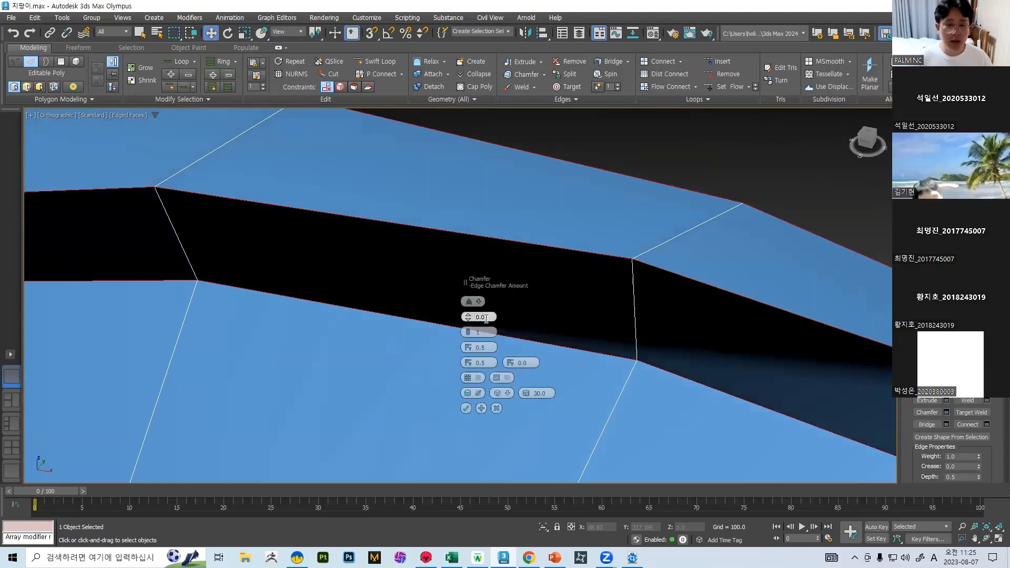
drag(468, 317, 473, 271)
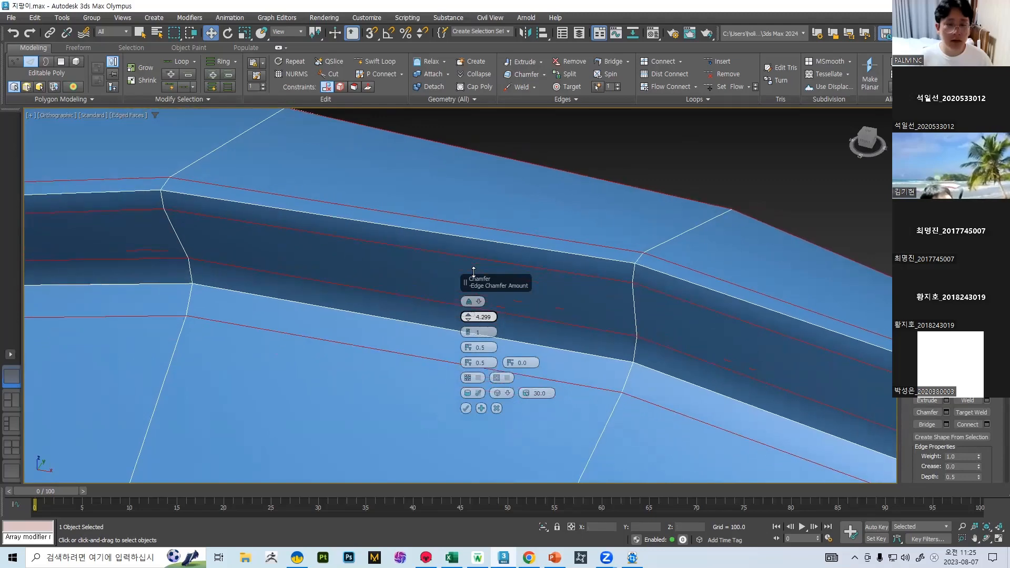
click(466, 335)
mouse_move(468, 319)
mouse_down()
mouse_move(468, 303)
mouse_move(466, 316)
mouse_up()
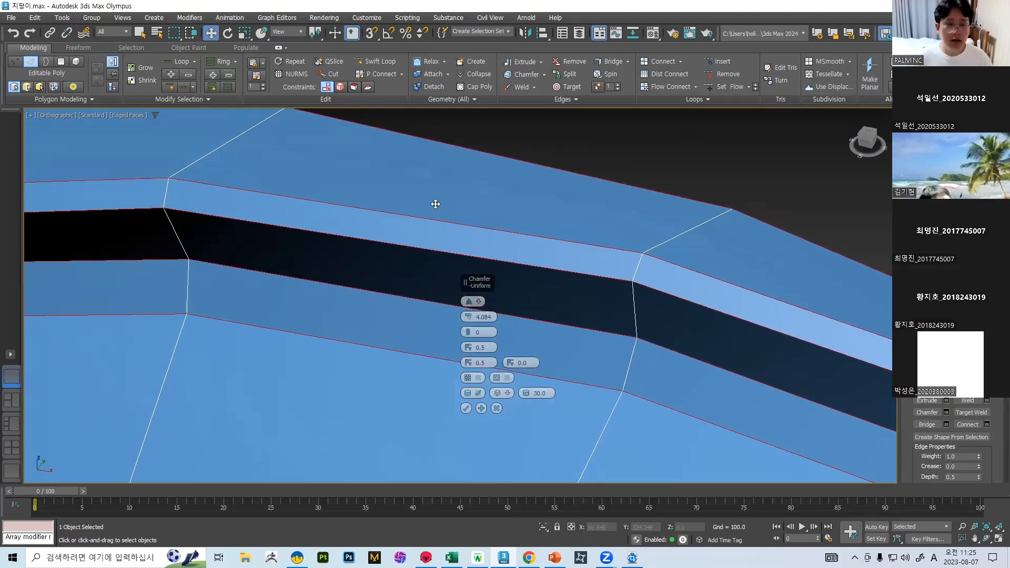
Step: Set the chamfer's connect edge segments to 1 and its amount to 6.82
scroll(439, 200, down, 5)
alt+middle_drag(439, 200, 391, 223)
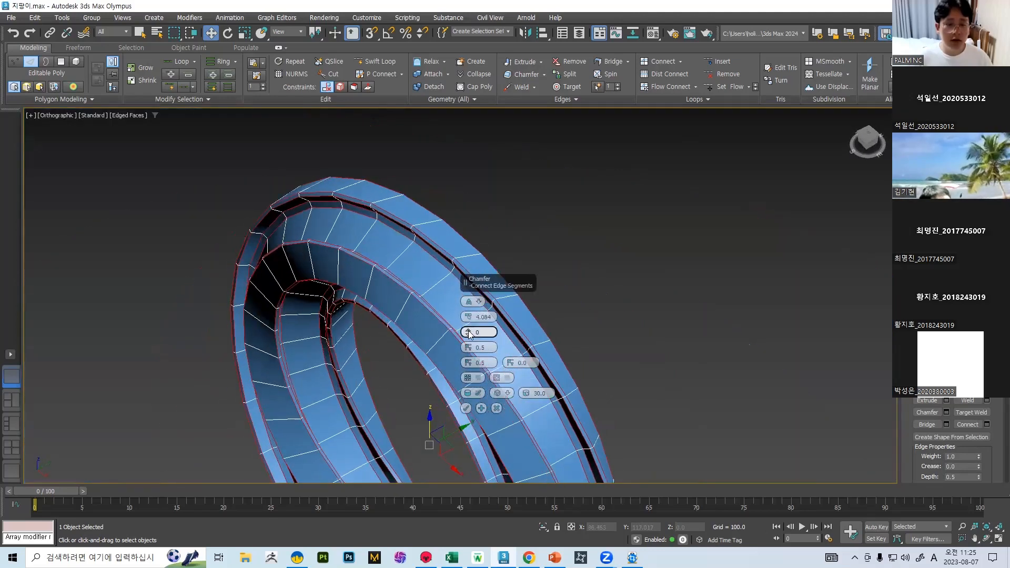
click(468, 331)
scroll(423, 247, up, 3)
mouse_move(470, 318)
mouse_down()
mouse_move(472, 291)
mouse_move(458, 308)
mouse_up()
middle_drag(270, 210, 356, 324)
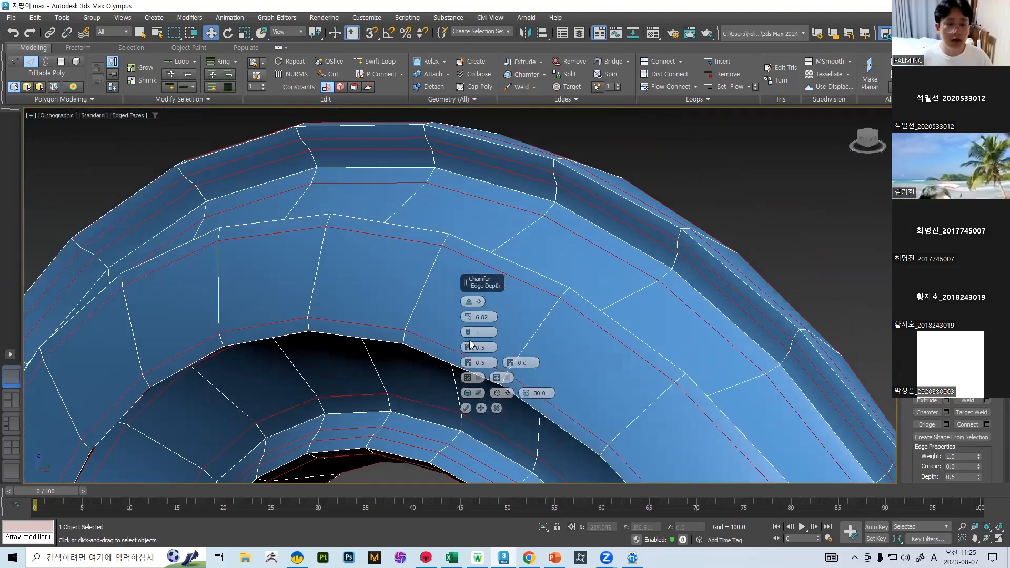
Step: Reduce the chamfer's edge depth to 0.125 and apply the chamfer
drag(468, 353, 457, 385)
scroll(500, 270, down, 2)
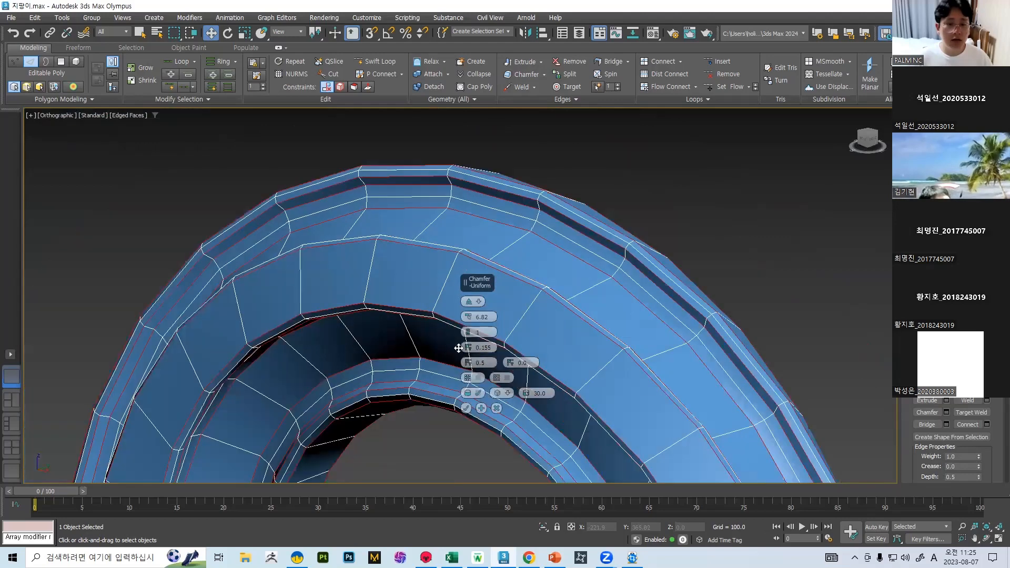
scroll(548, 292, down, 3)
alt+middle_drag(547, 292, 519, 300)
scroll(436, 172, up, 4)
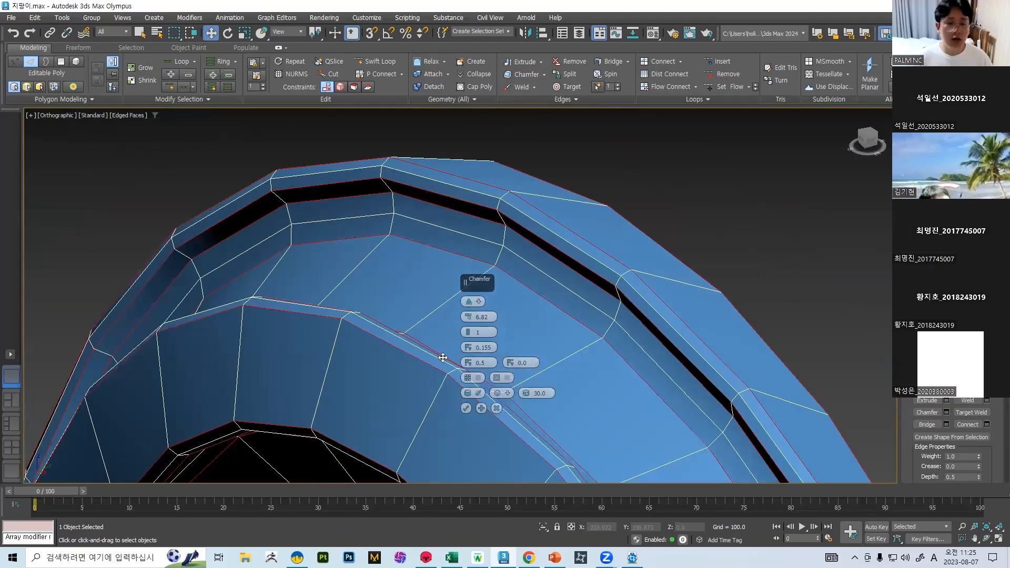
drag(468, 349, 463, 352)
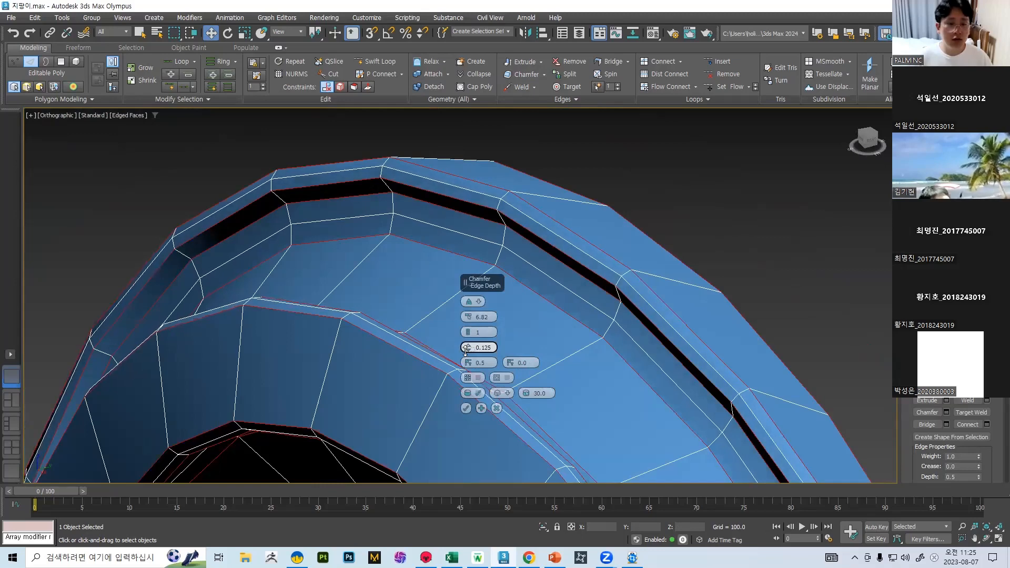
click(466, 408)
Step: Examine the chamfered ring with edged faces off and on, and leave edge editing
scroll(660, 194, down, 3)
key(F4)
mouse_move(648, 175)
alt+middle_down()
mouse_move(627, 238)
mouse_move(619, 211)
mouse_move(631, 228)
alt+middle_up()
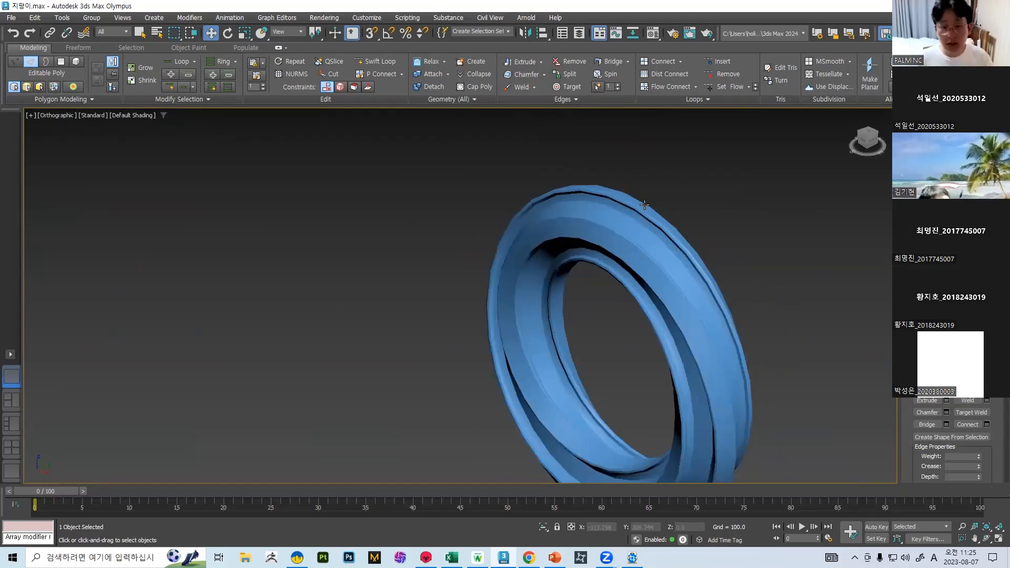
scroll(621, 191, up, 6)
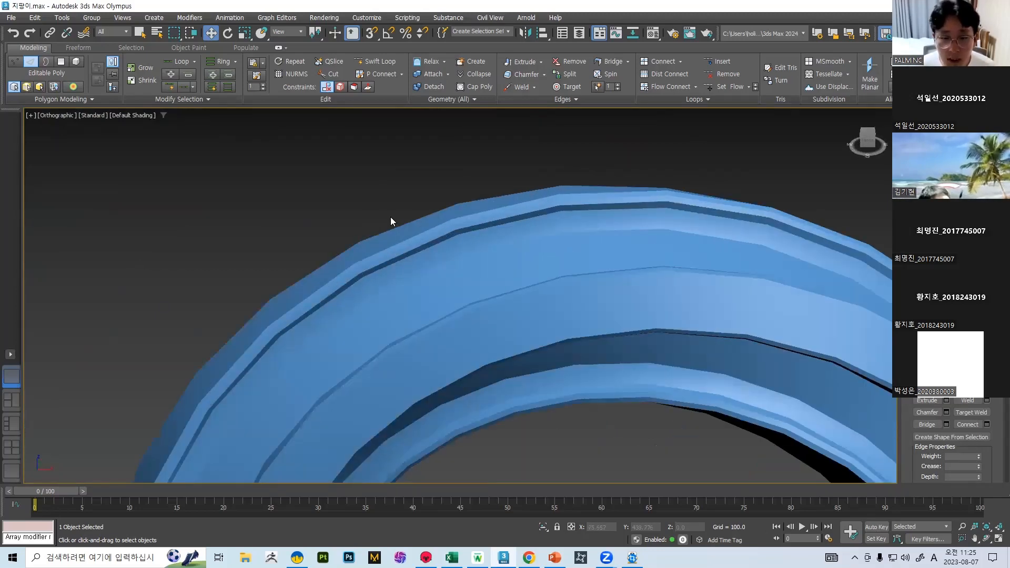
scroll(595, 214, down, 7)
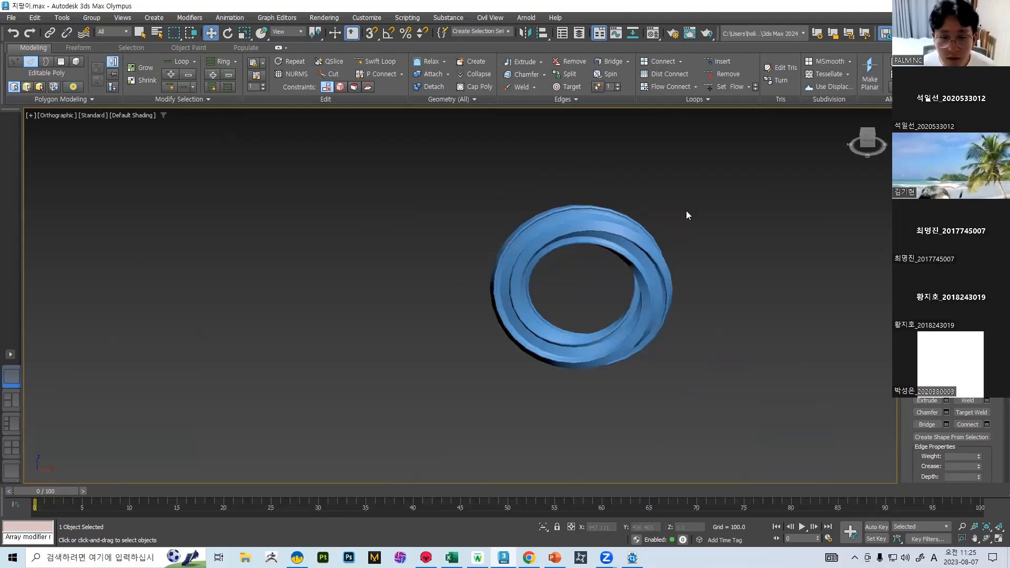
key(F4)
scroll(662, 270, up, 5)
scroll(947, 368, up, 3)
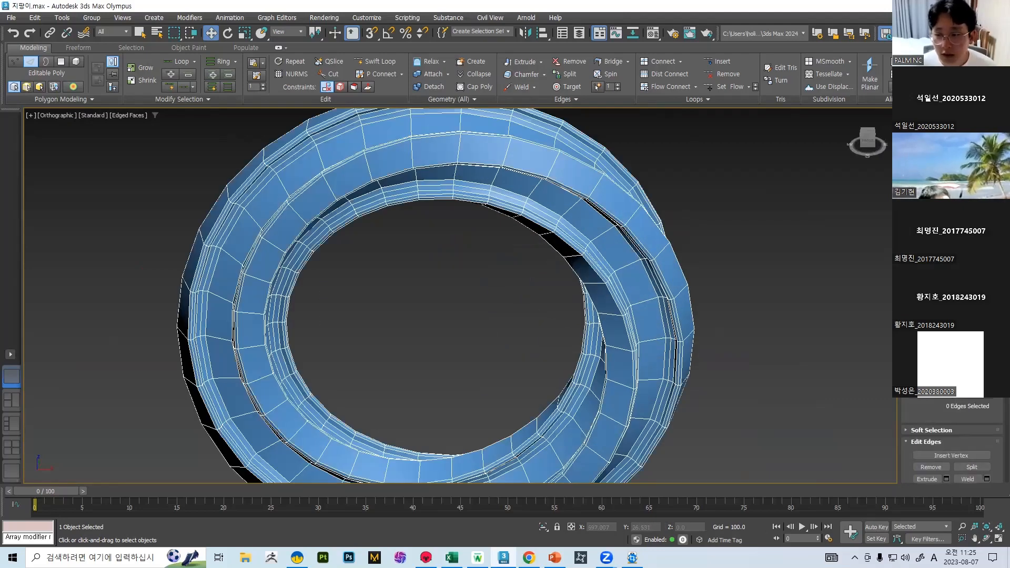
key(2)
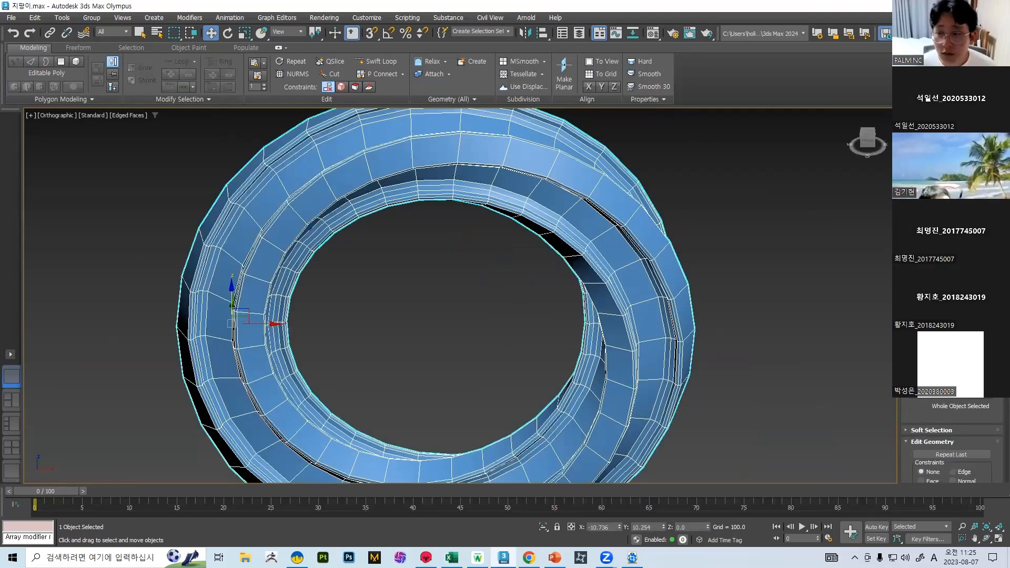
scroll(474, 180, up, 5)
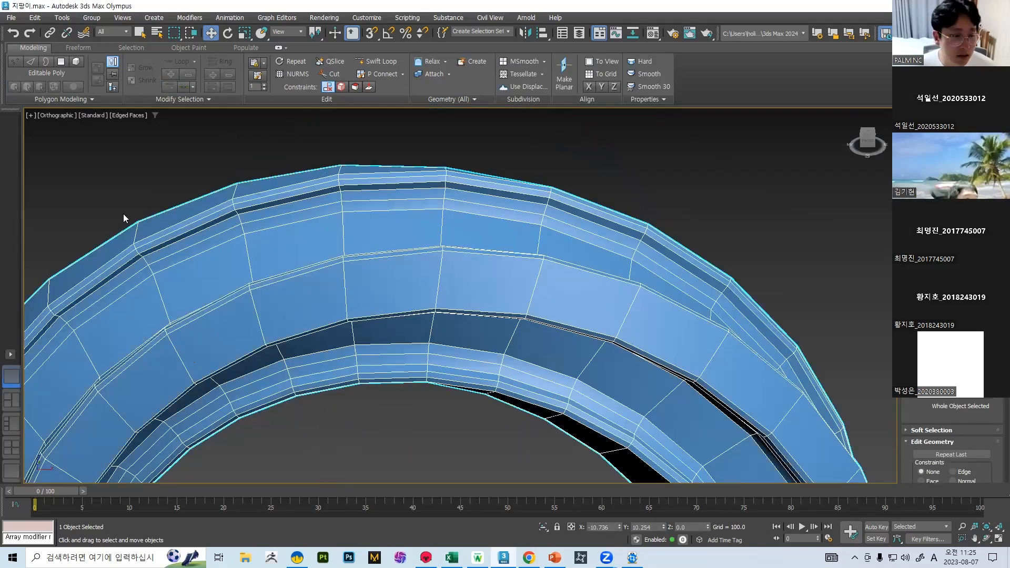
Step: Add a TurboSmooth modifier to the chamfered ring and turn off edged faces
click(951, 76)
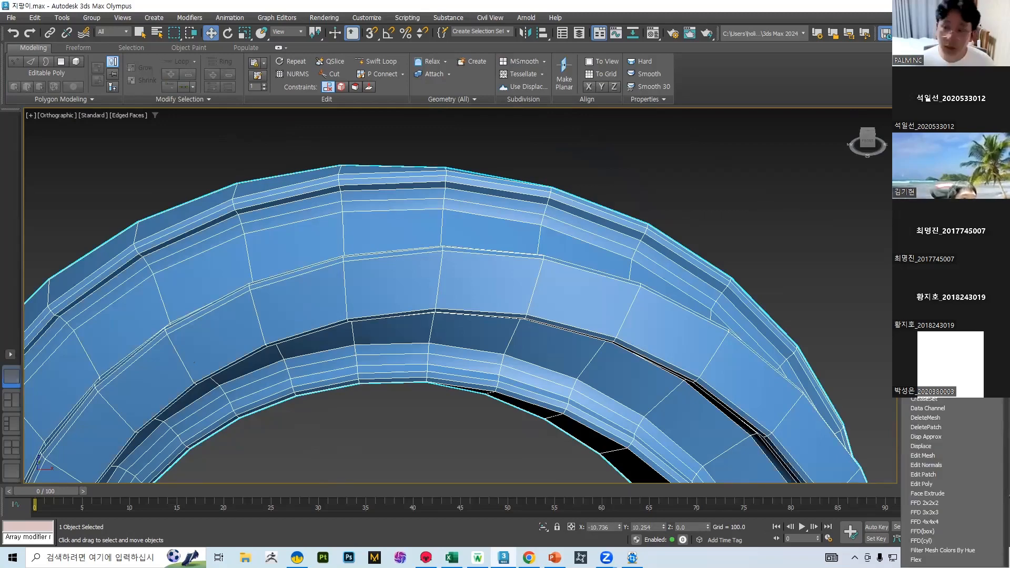
scroll(948, 479, down, 7)
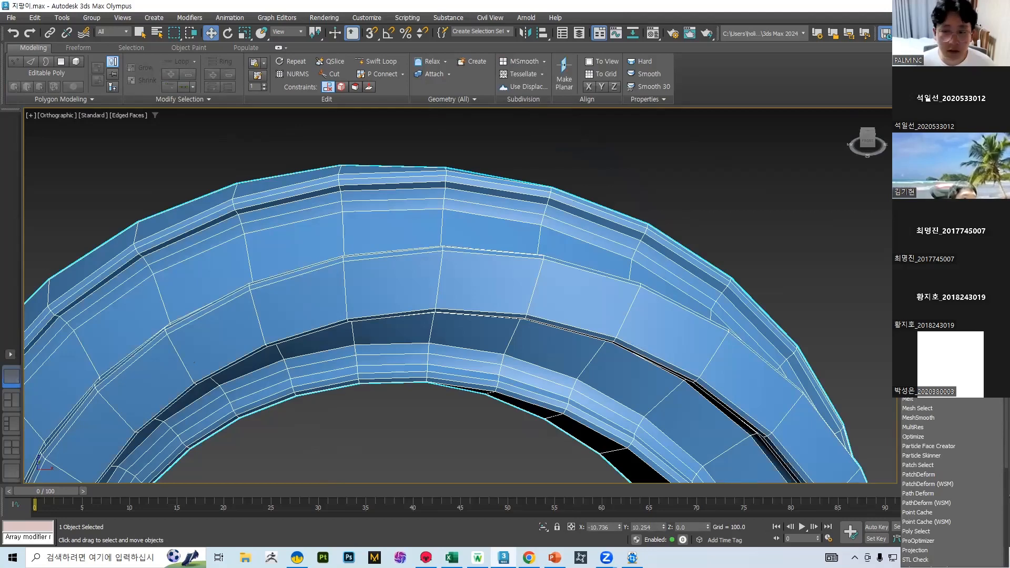
click(937, 294)
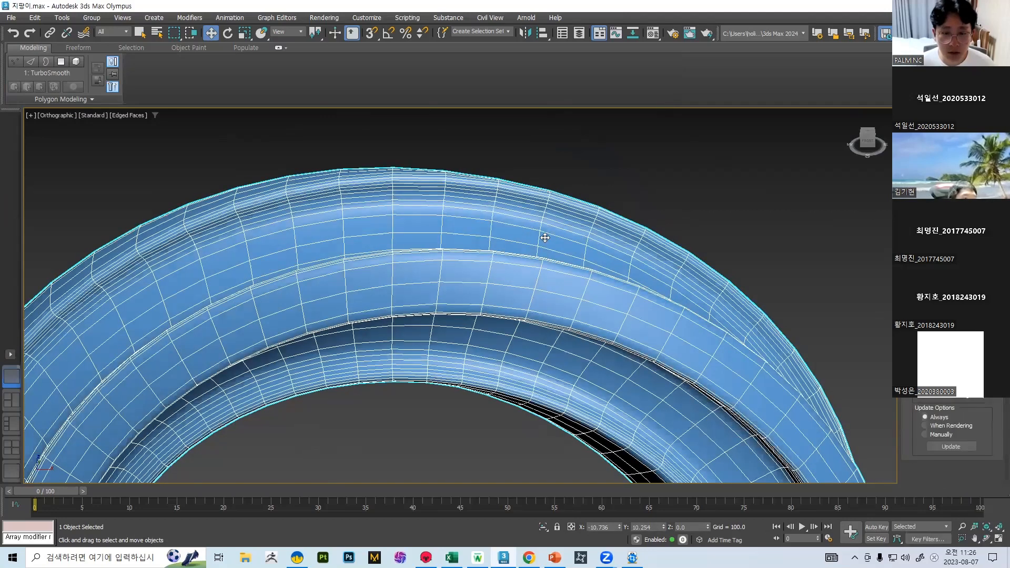
scroll(576, 251, down, 3)
key(F4)
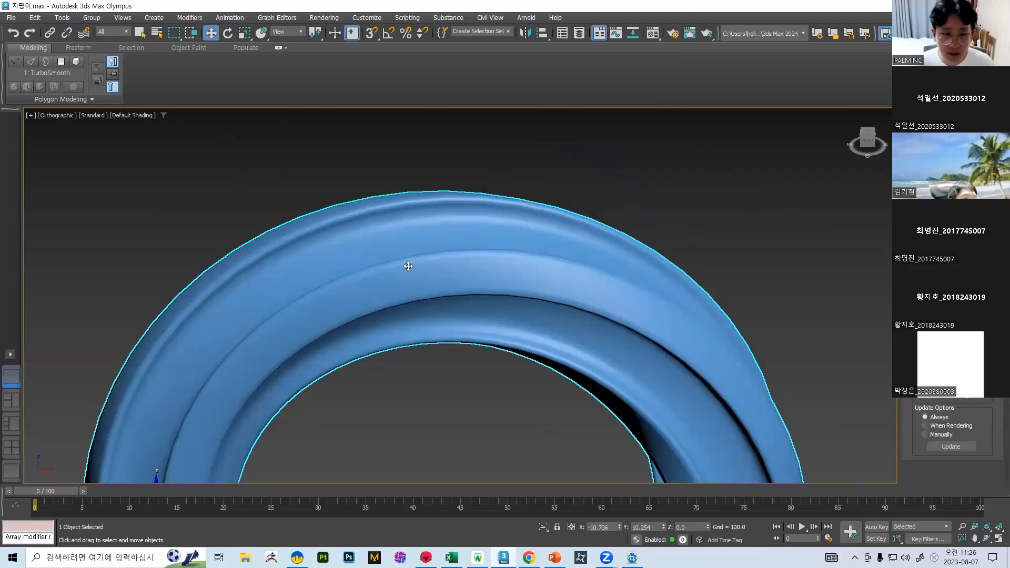
Step: Compare the ring with TurboSmooth off and on, and increase the modifier's iterations
click(909, 95)
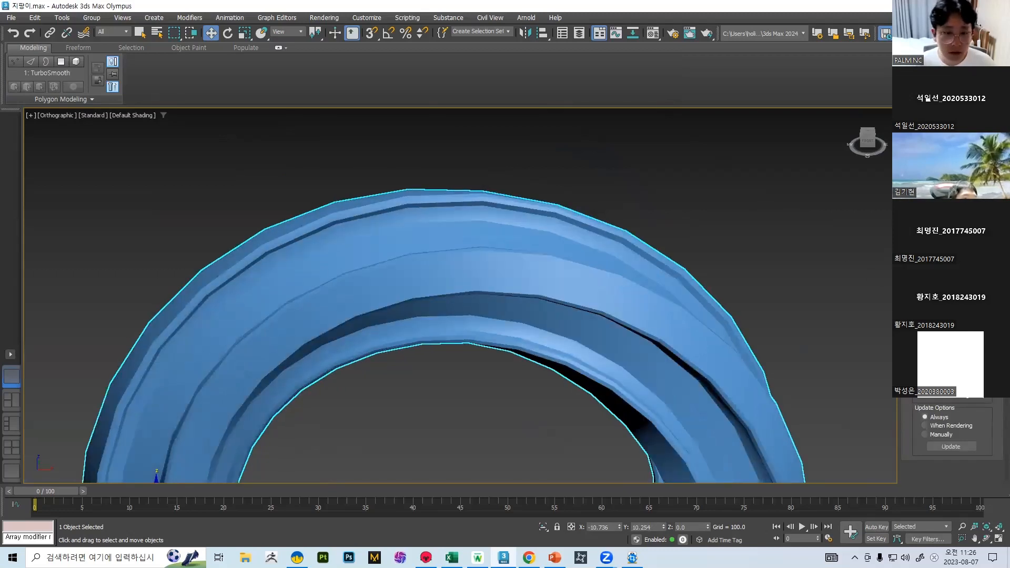
click(910, 95)
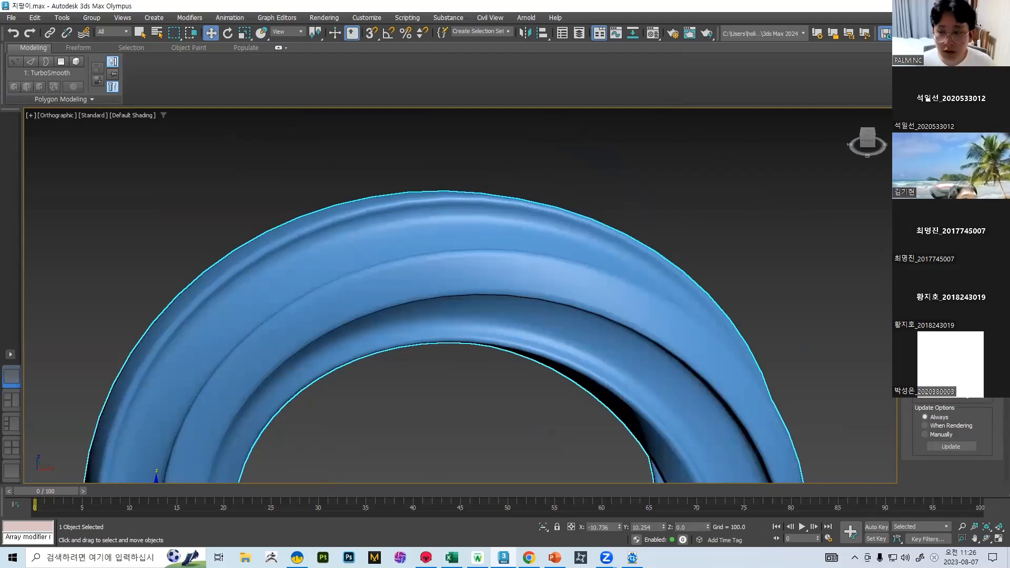
click(985, 319)
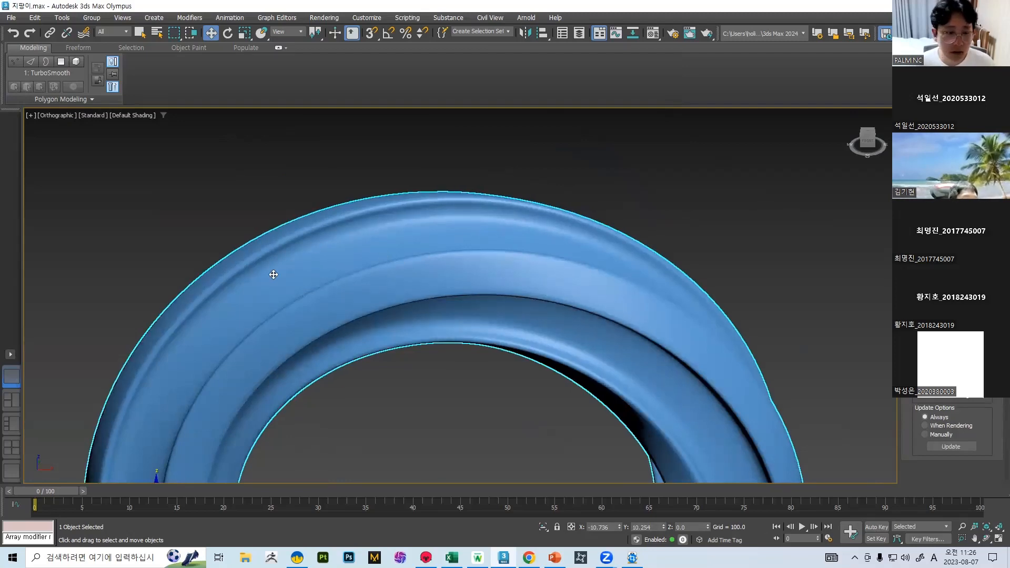
Step: Inspect the smoothed ring from different angles and show the polygon and vertex statistics in the viewport
scroll(589, 277, down, 4)
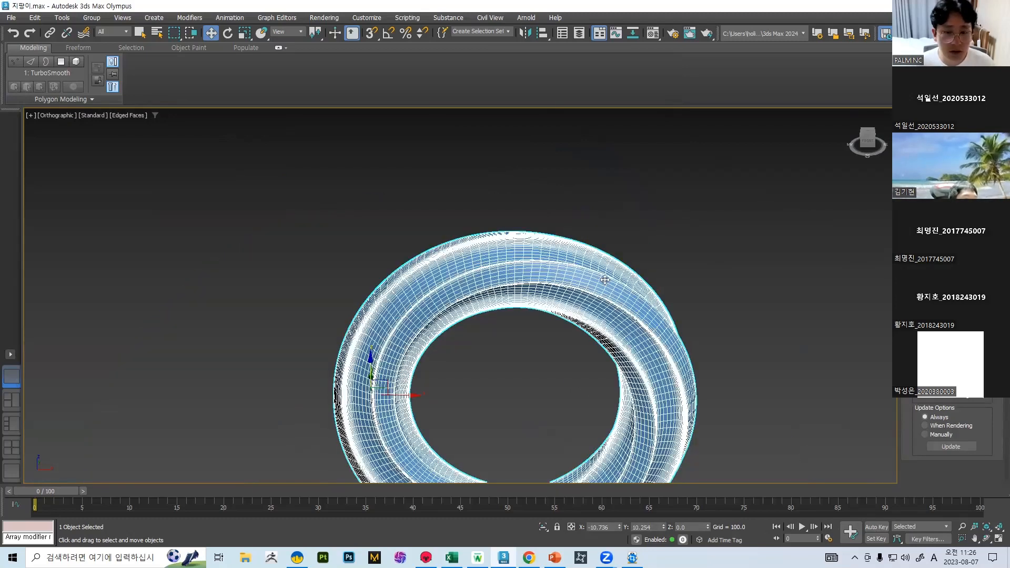
scroll(579, 284, up, 3)
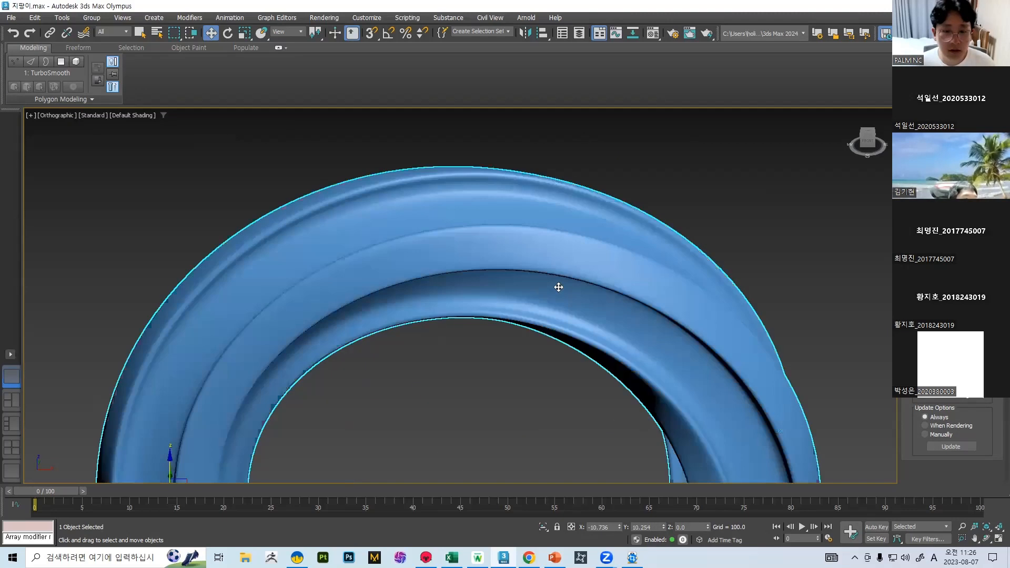
scroll(565, 286, down, 4)
alt+middle_drag(565, 286, 591, 289)
scroll(622, 272, up, 3)
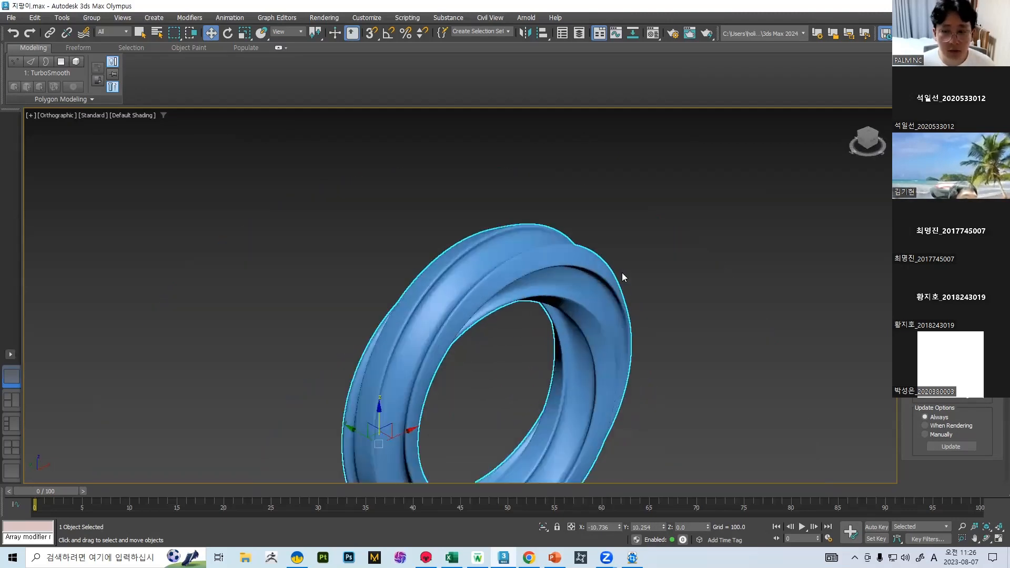
middle_drag(289, 214, 305, 237)
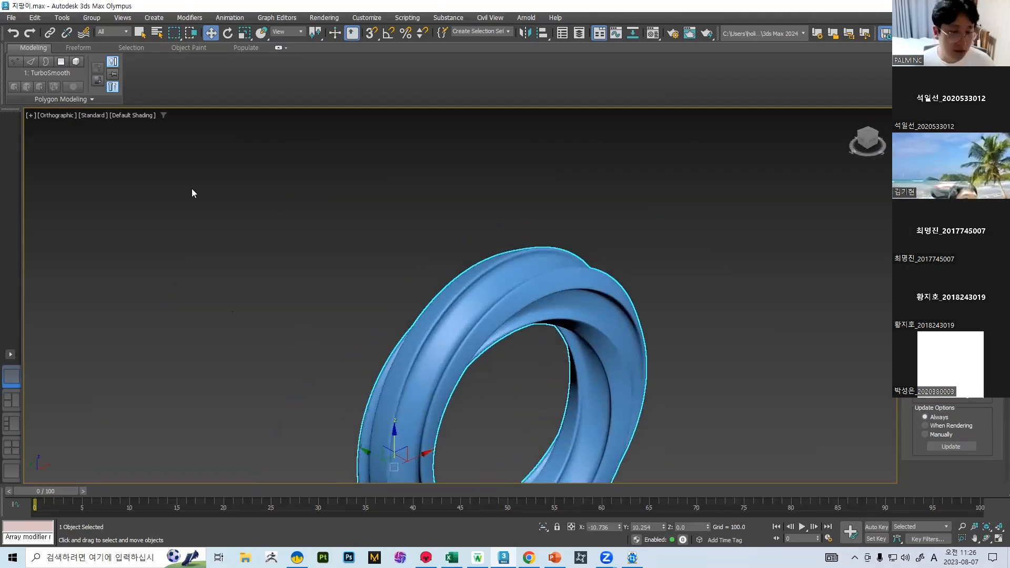
key(7)
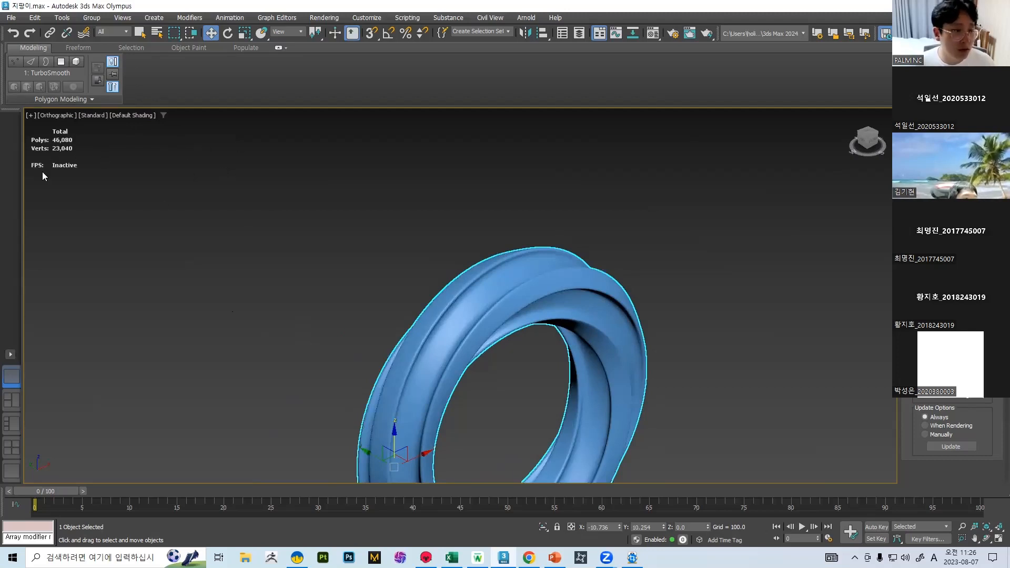
middle_drag(252, 194, 293, 198)
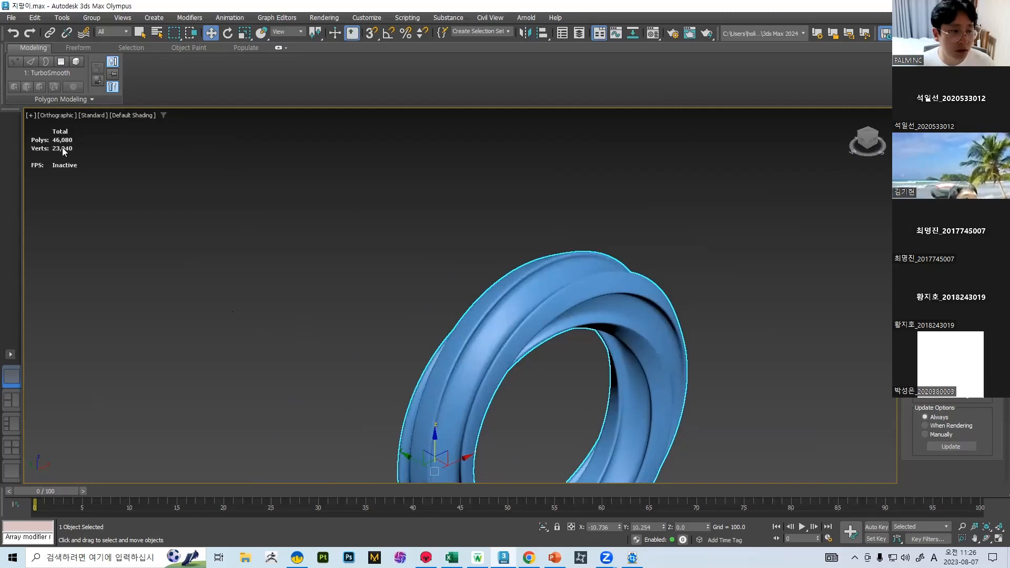
middle_drag(646, 324, 589, 226)
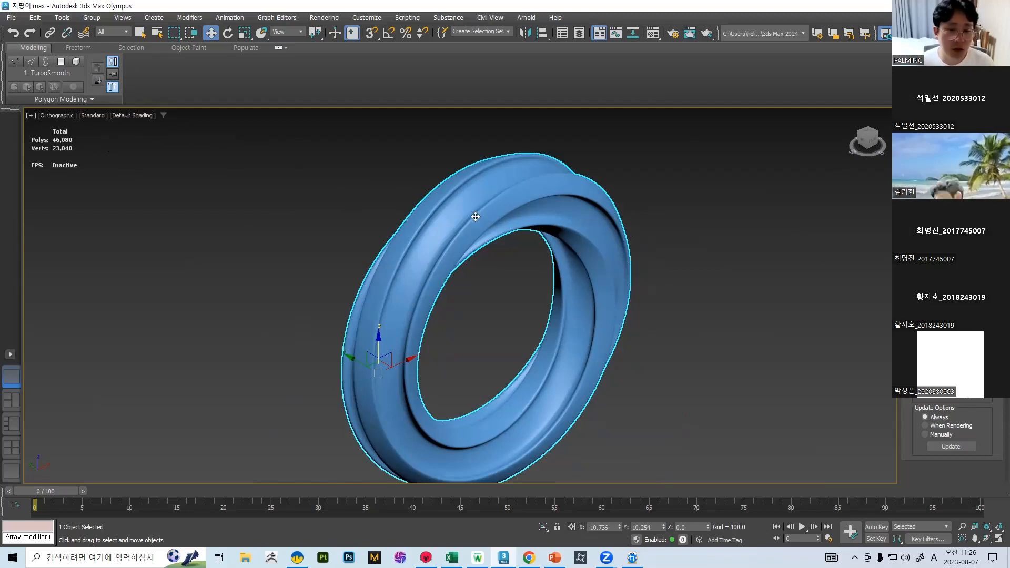
Step: Examine the density of the smoothed ring's mesh with edged faces on and off
key(F4)
scroll(474, 215, up, 5)
key(F4)
key(F4)
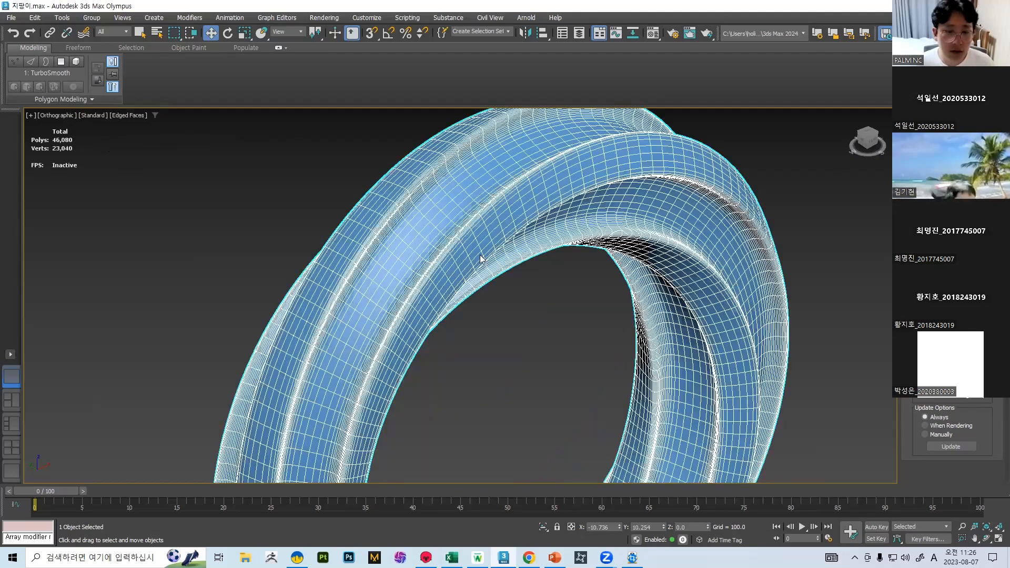
key(F4)
key(F4)
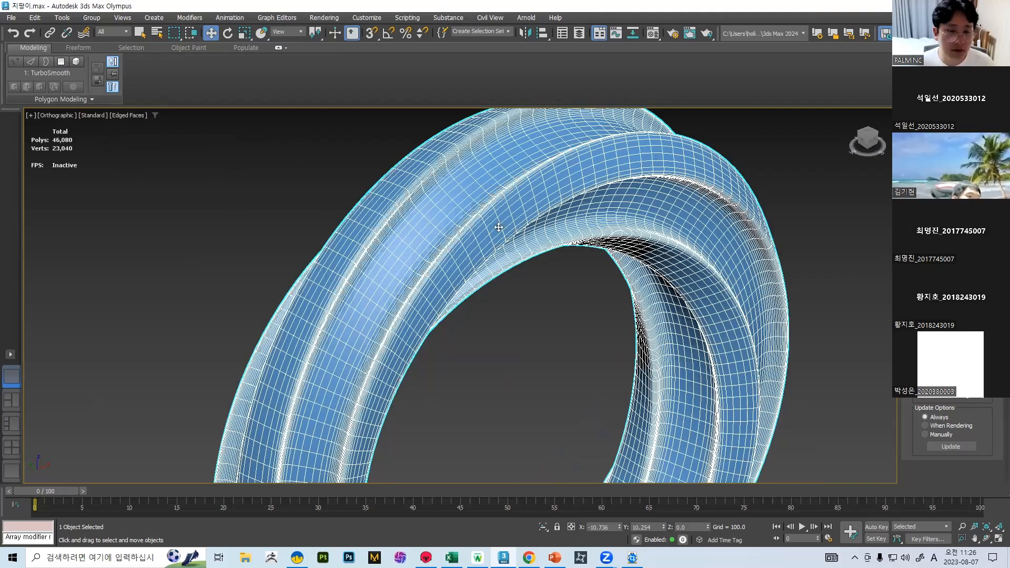
scroll(544, 207, down, 5)
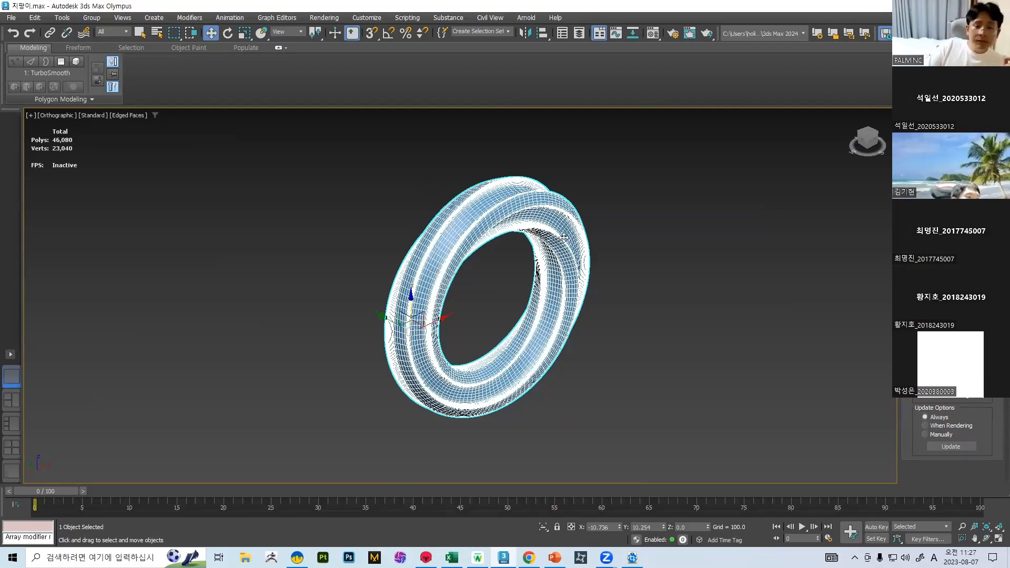
middle_drag(564, 238, 525, 249)
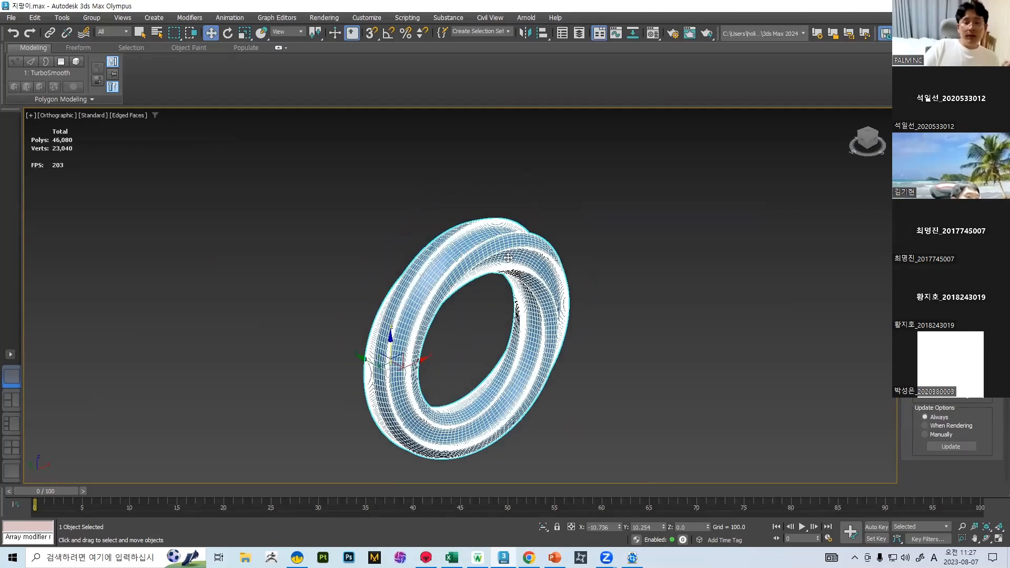
Step: Deselect the ring and turn off edged faces to view the clean shaded model
scroll(504, 225, up, 4)
click(694, 246)
key(F4)
scroll(542, 261, down, 5)
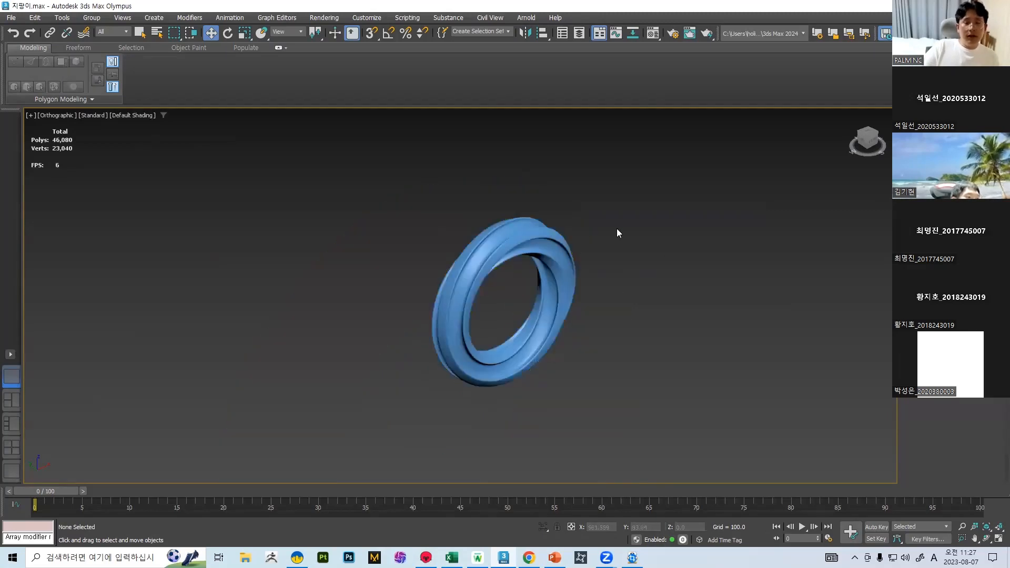
mouse_move(636, 262)
middle_down()
mouse_move(730, 274)
mouse_move(570, 243)
mouse_move(645, 263)
mouse_move(661, 252)
mouse_move(642, 248)
middle_up()
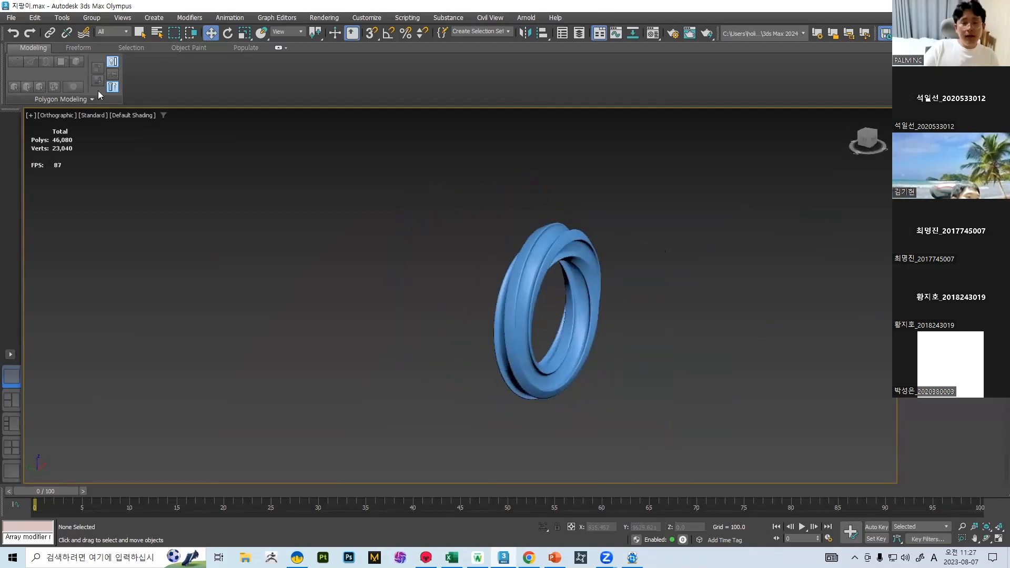
Step: Save the scene as a new 3ds Max file named 반지 in the 바탕 화면 folder
click(11, 18)
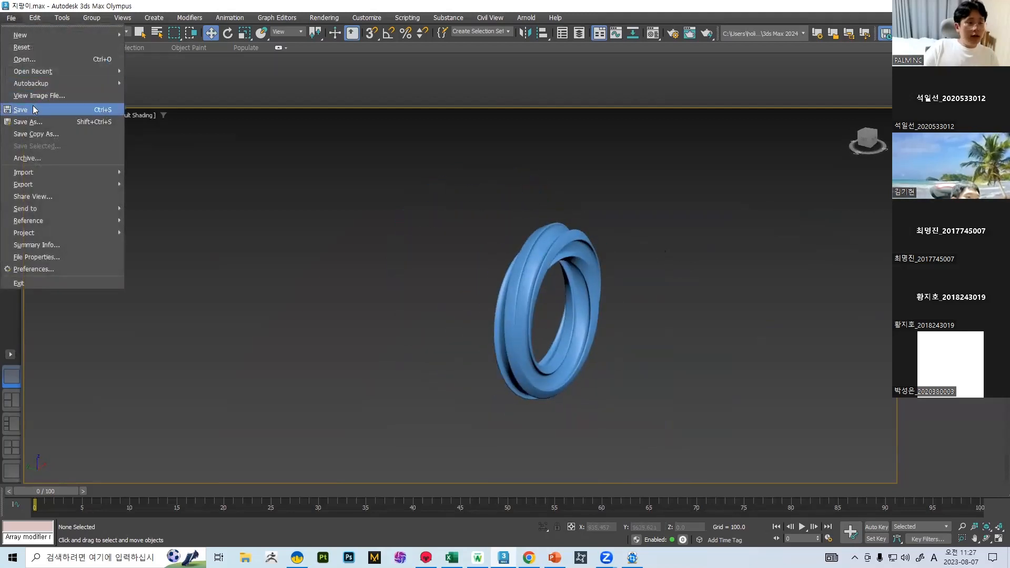
click(28, 121)
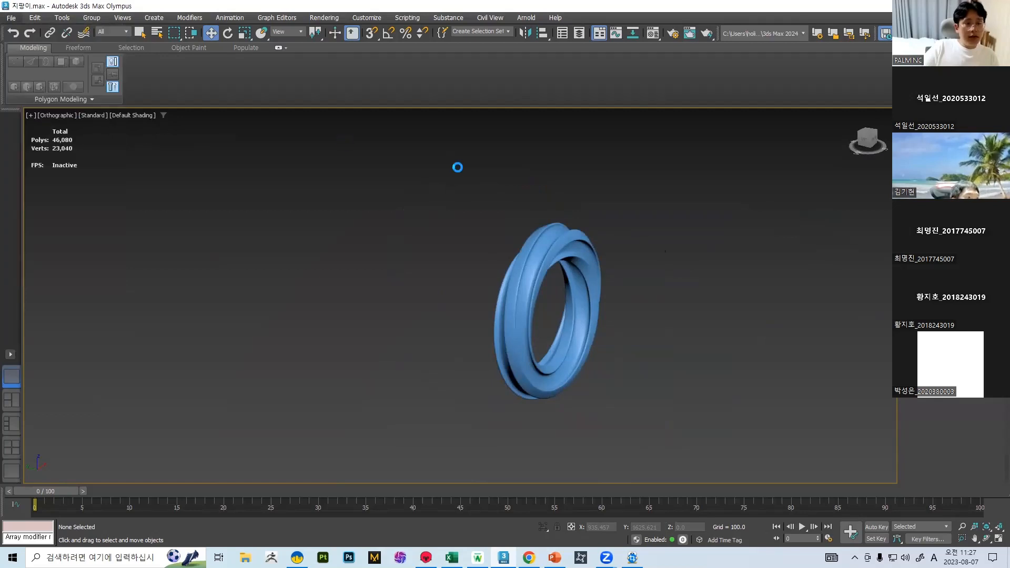
text(qk)
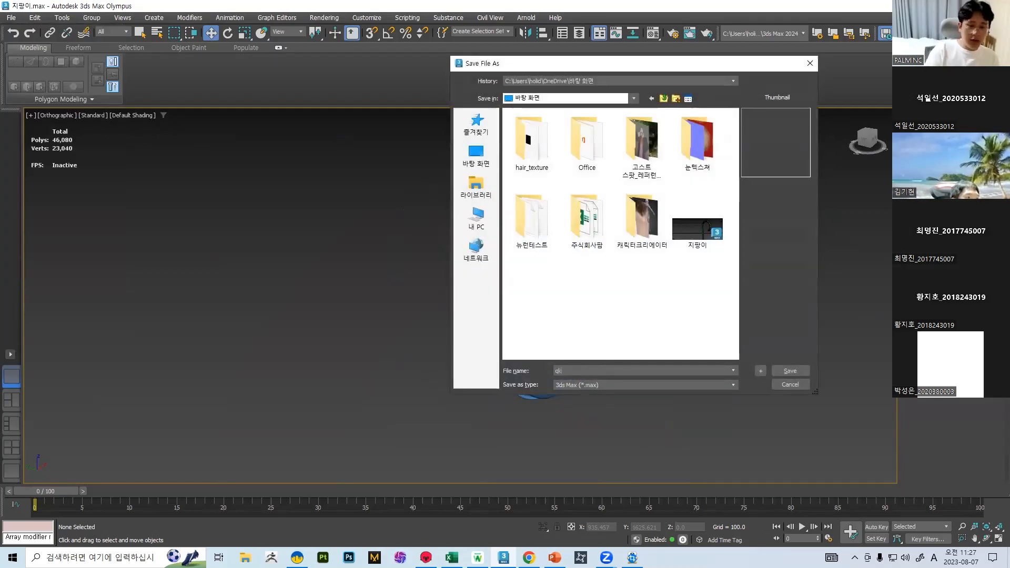
text(s)
key(BackSpace)
key(BackSpace)
key(BackSpace)
text(qkswl)
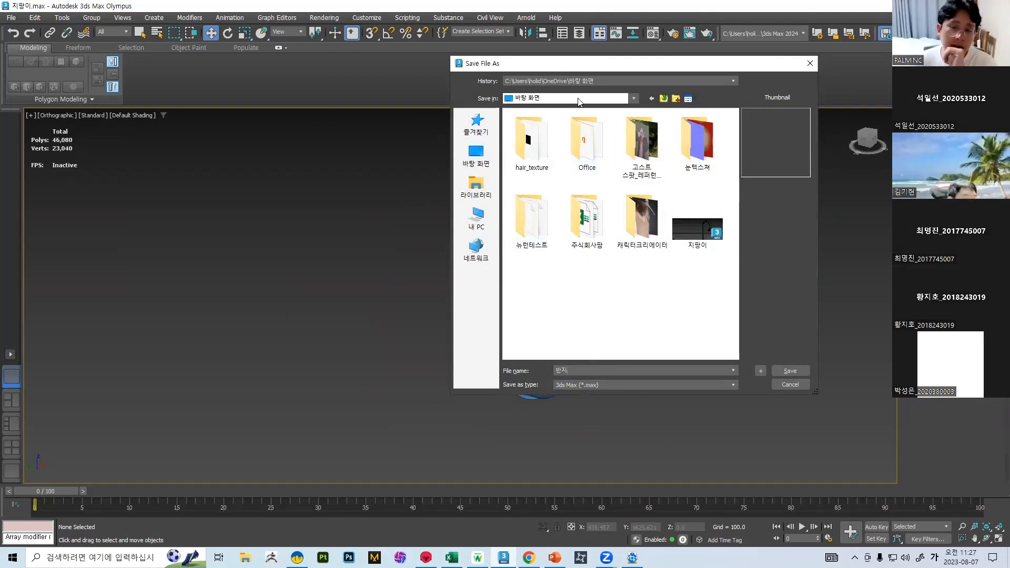
drag(584, 70, 530, 128)
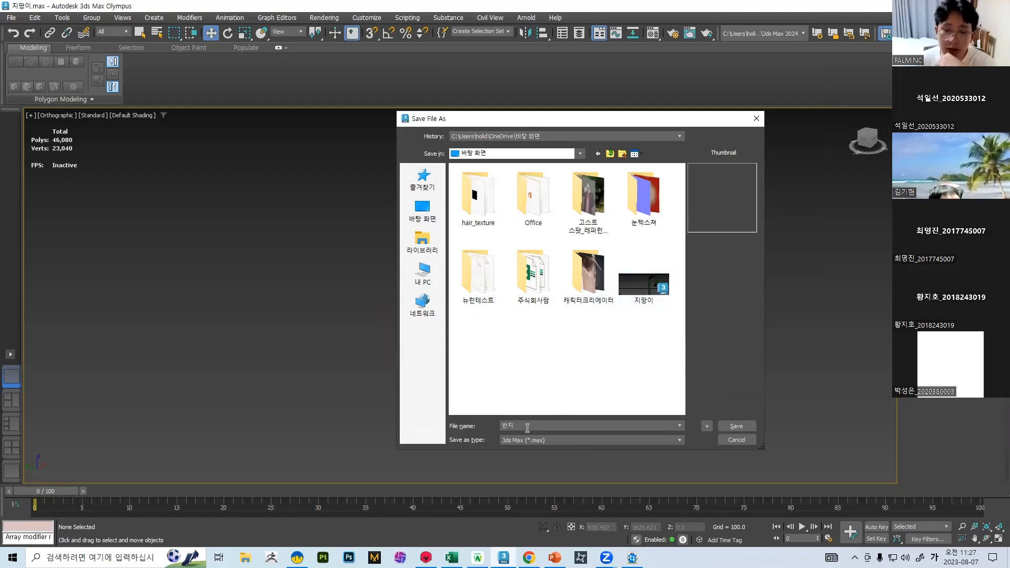
click(745, 428)
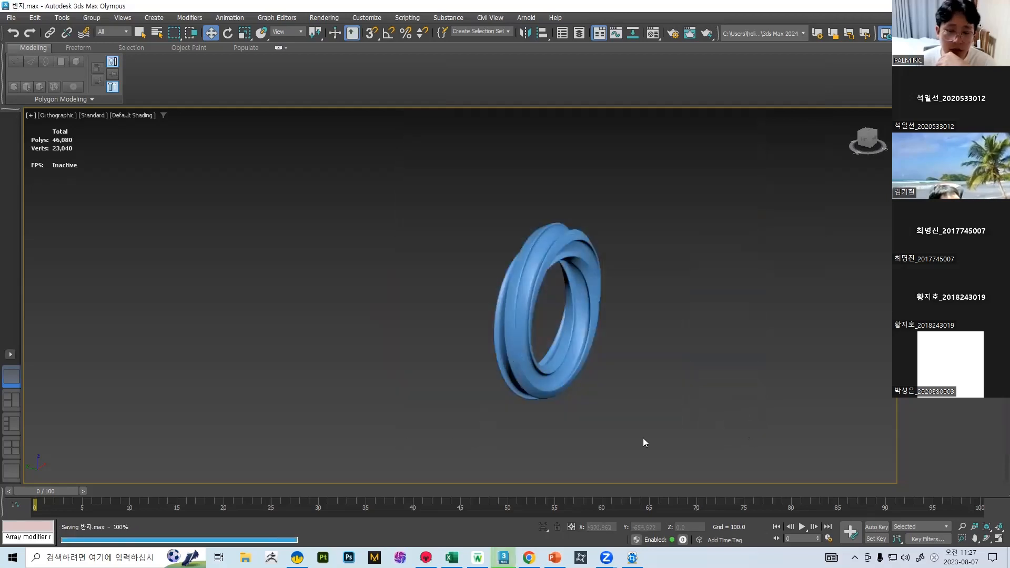
Step: Switch to the PowerPoint lecture slides and review the cane, ring and bottle exercises on slides 34 to 36
click(561, 548)
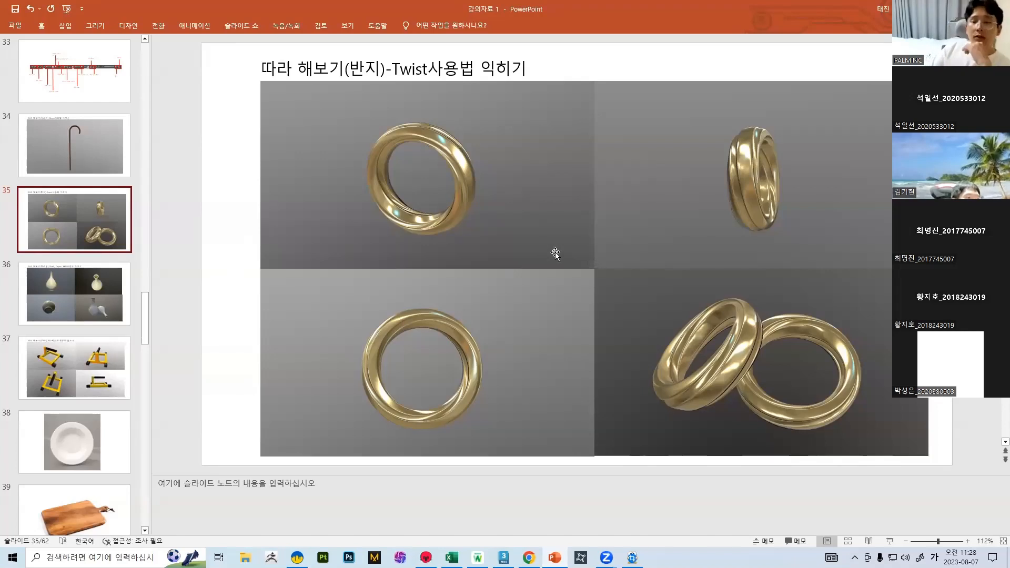
click(93, 140)
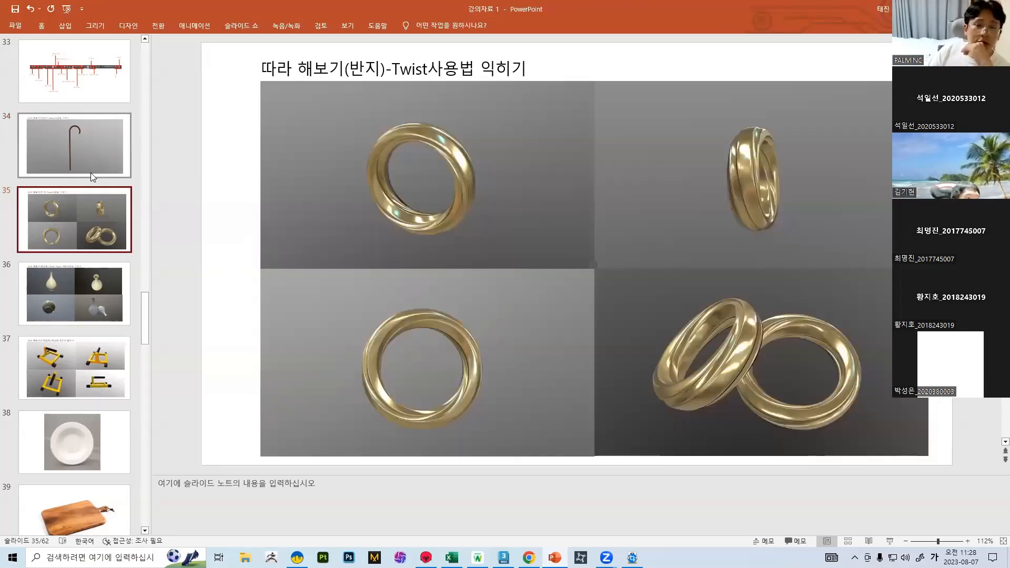
click(127, 151)
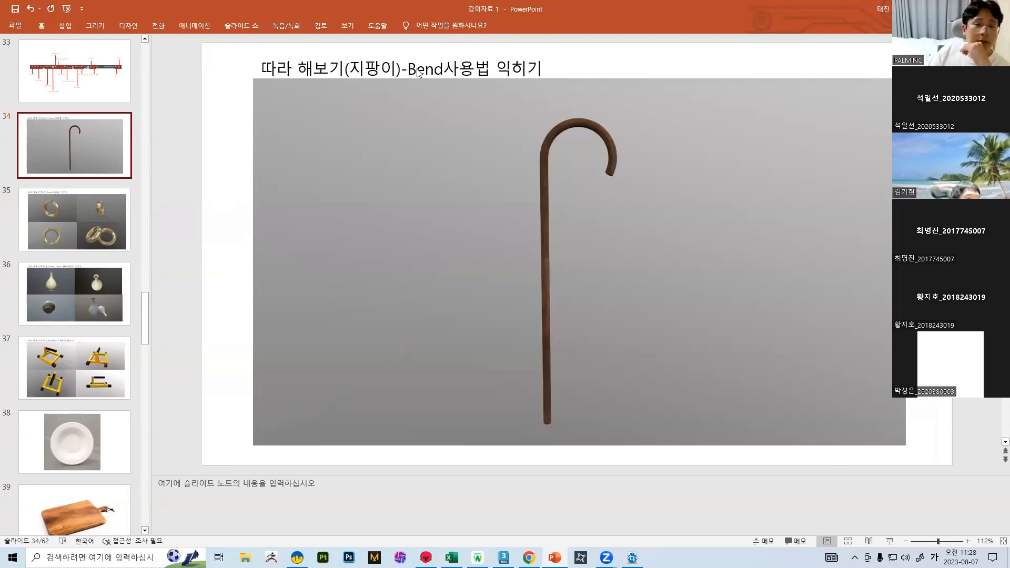
key(Down)
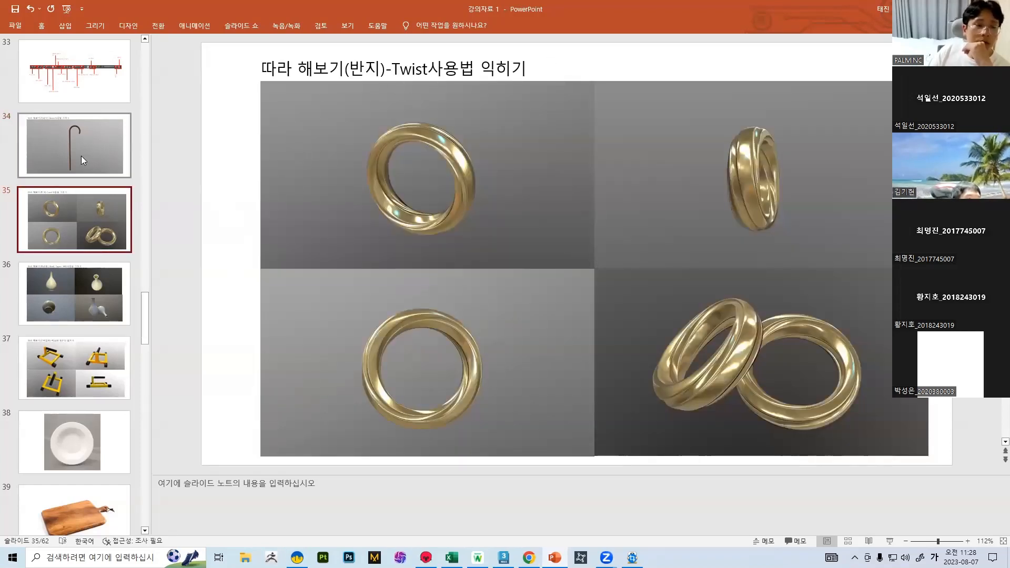
key(Down)
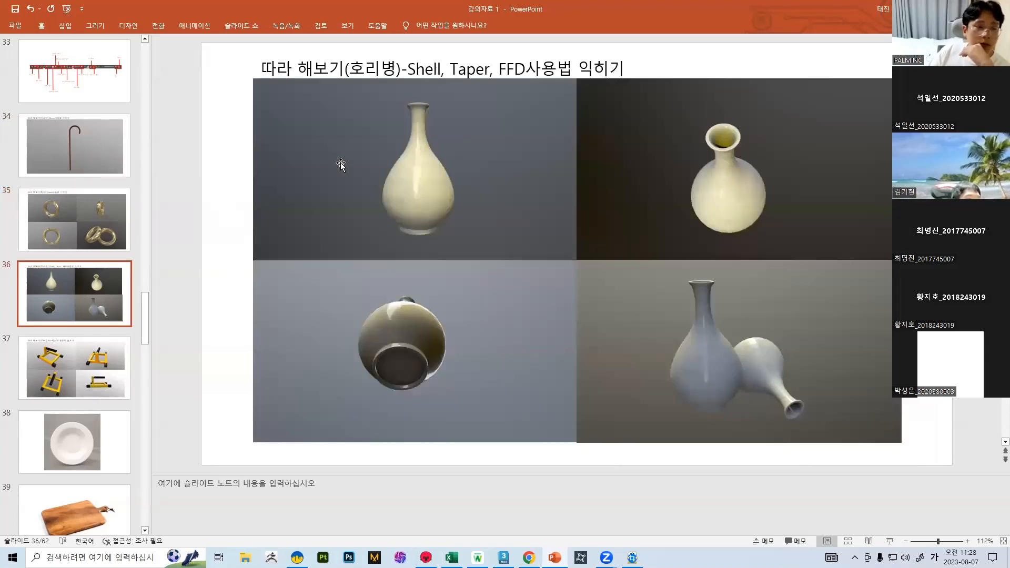
key(Up)
key(Up)
key(Up)
key(Down)
key(Down)
key(Down)
key(Down)
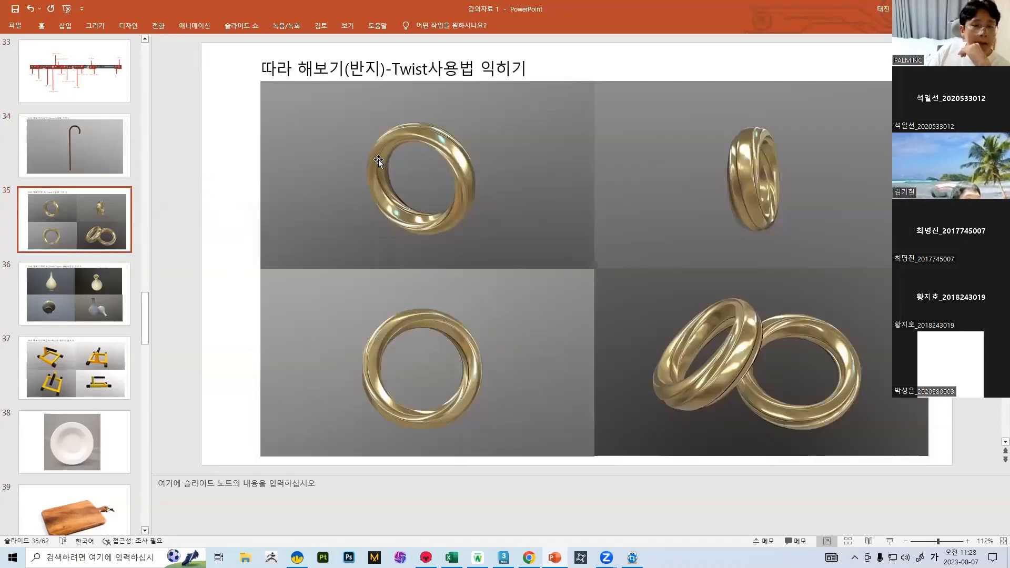
key(Up)
key(Up)
key(Up)
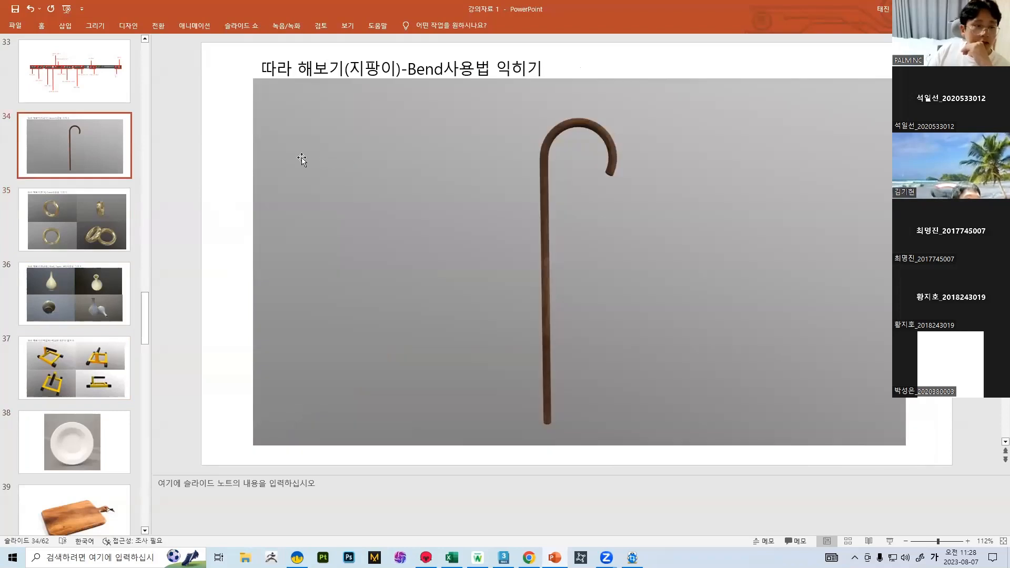
Step: Look through the slides further on, opening slide 41 on combining 3ds Max commands and the knife slide 42
drag(142, 302, 116, 348)
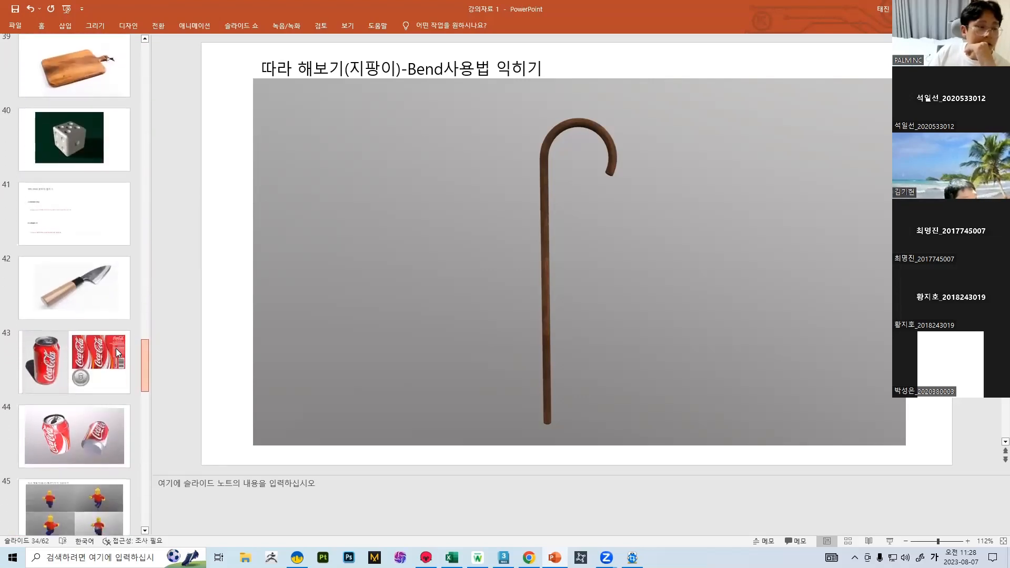
click(68, 199)
scroll(86, 204, down, 2)
click(86, 204)
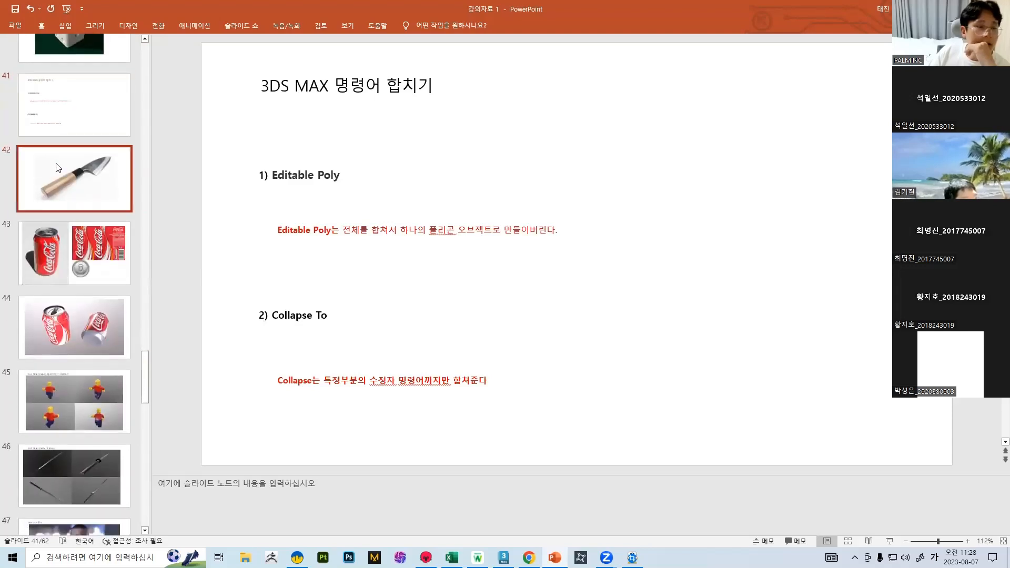
Step: Look at the Coca-Cola can slide 44 and the Lego background-image exercise on slide 45
scroll(78, 164, down, 2)
click(78, 164)
click(73, 240)
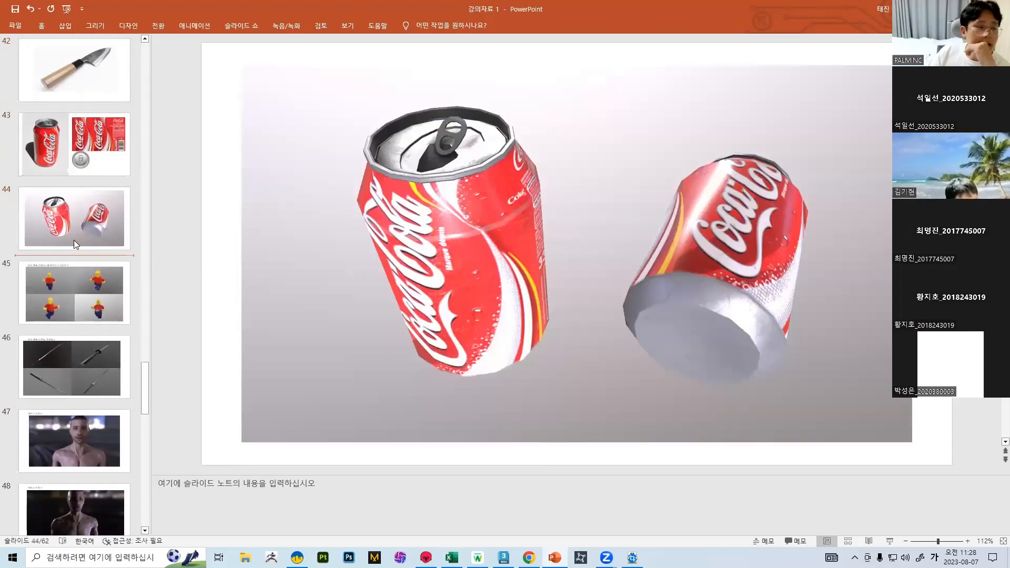
click(74, 277)
Step: Review the UV map explanation on slides 50 and 51 and the texture map types on slide 53
scroll(86, 253, down, 5)
scroll(97, 215, down, 2)
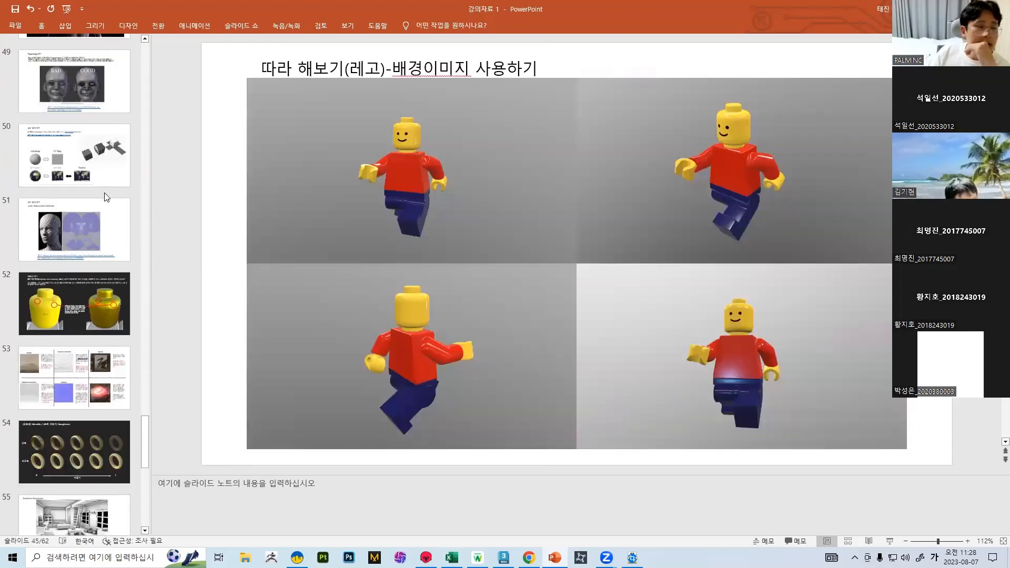
scroll(84, 221, up, 2)
scroll(76, 227, down, 1)
click(74, 229)
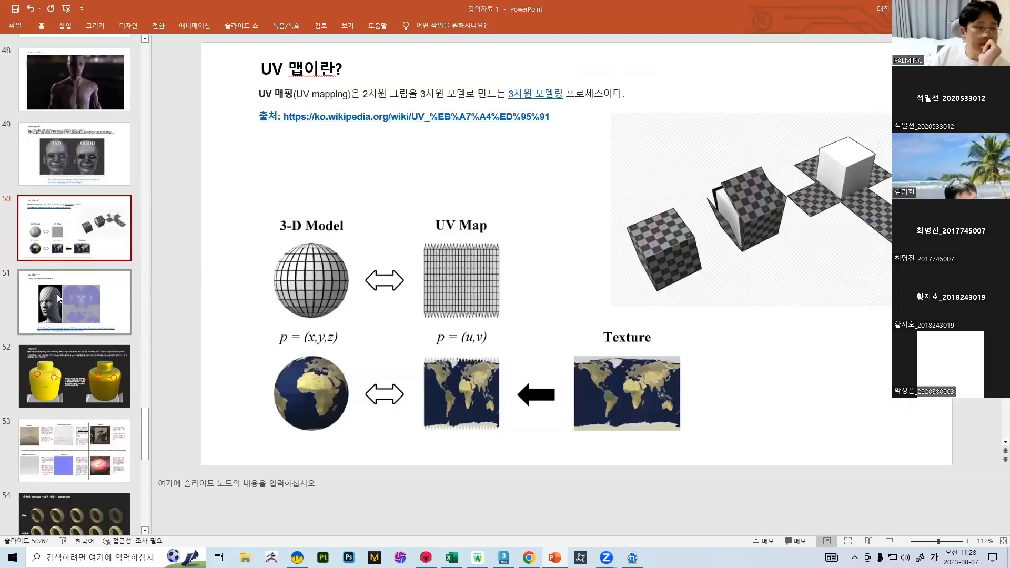
click(59, 299)
scroll(55, 279, down, 3)
click(50, 251)
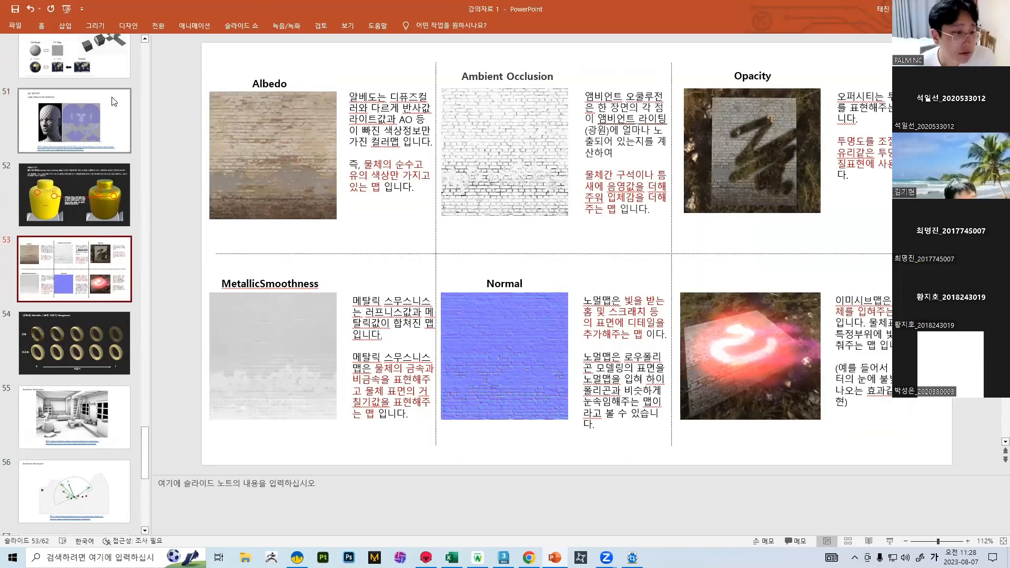
Step: Review the Ambient Occlusion slide 55 and the Normal map slides 58 and 59
scroll(84, 179, down, 3)
scroll(83, 177, down, 1)
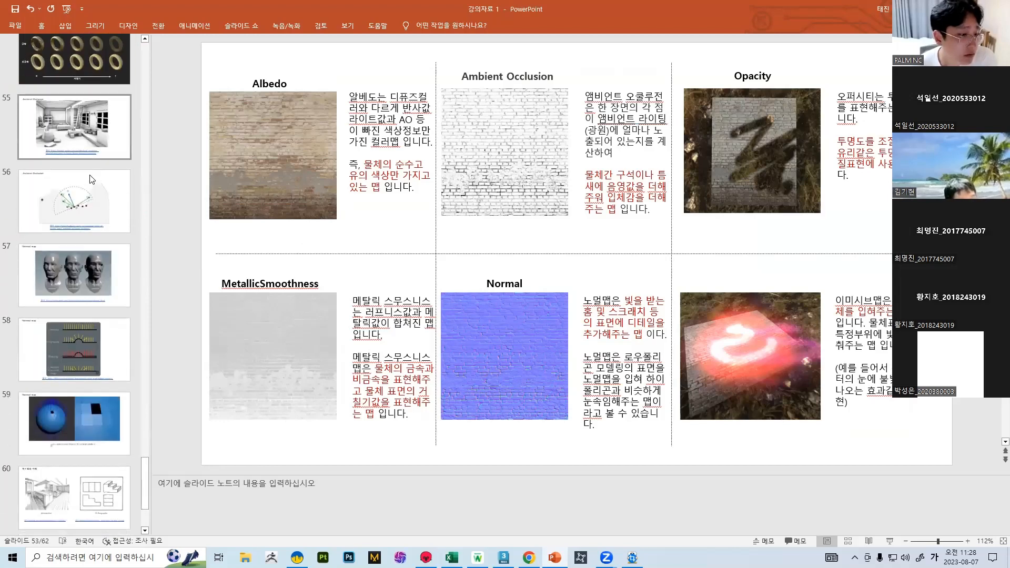
click(83, 177)
key(Up)
scroll(60, 408, down, 2)
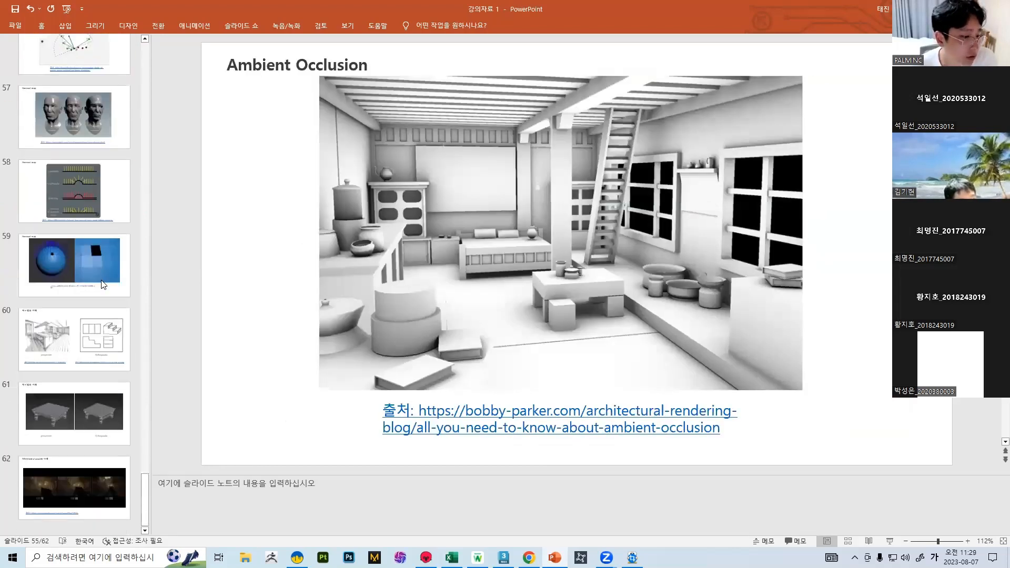
click(61, 338)
click(91, 277)
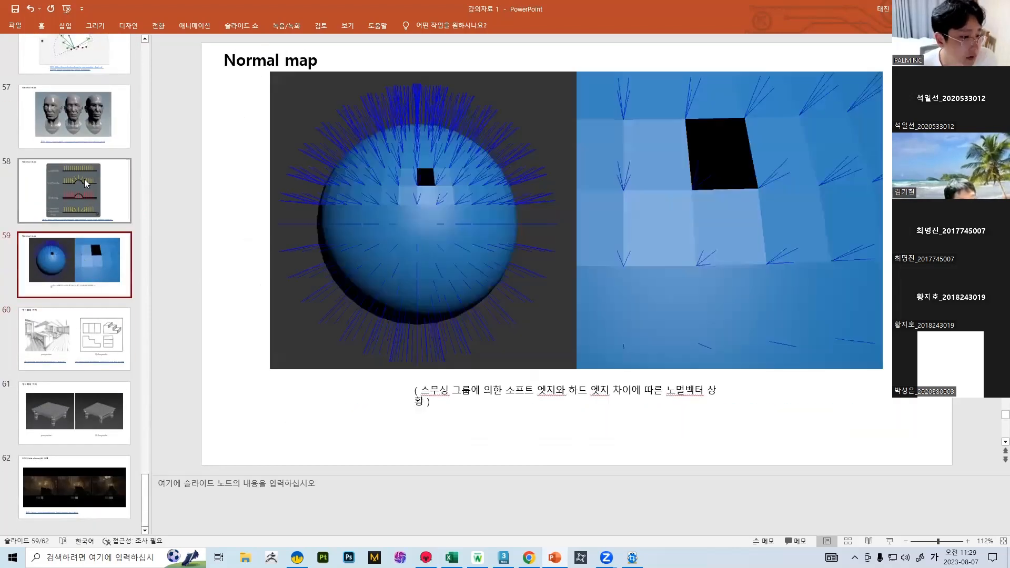
key(Up)
click(49, 255)
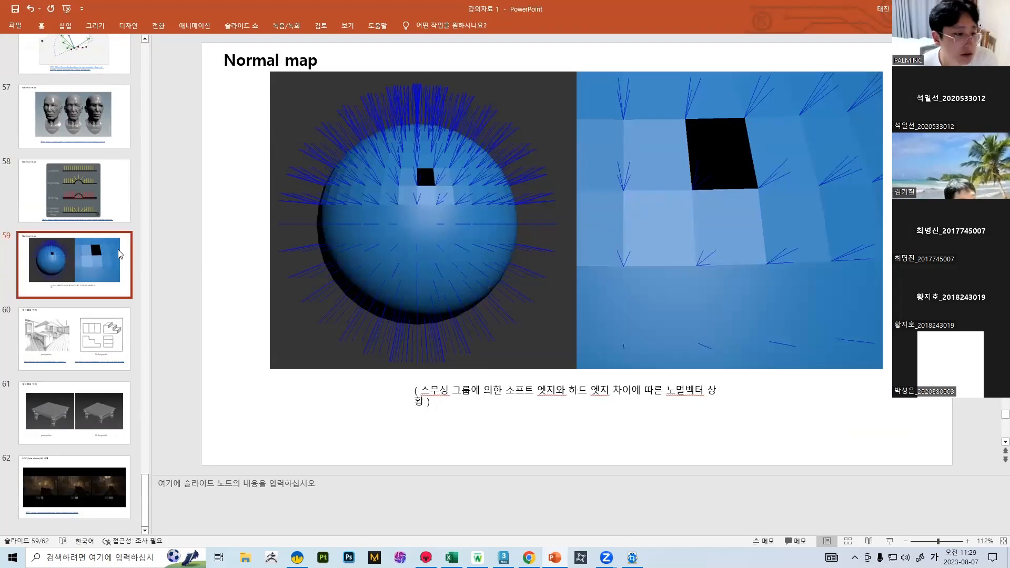
Step: Look back through the whole deck to its opening slides and return to the texture map types on slide 53
scroll(95, 274, up, 10)
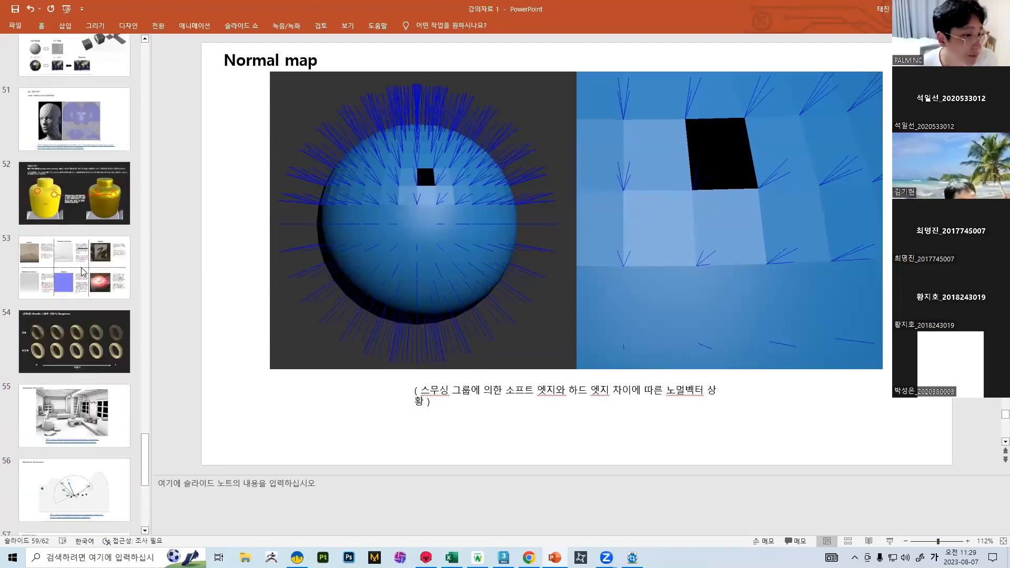
scroll(93, 269, up, 20)
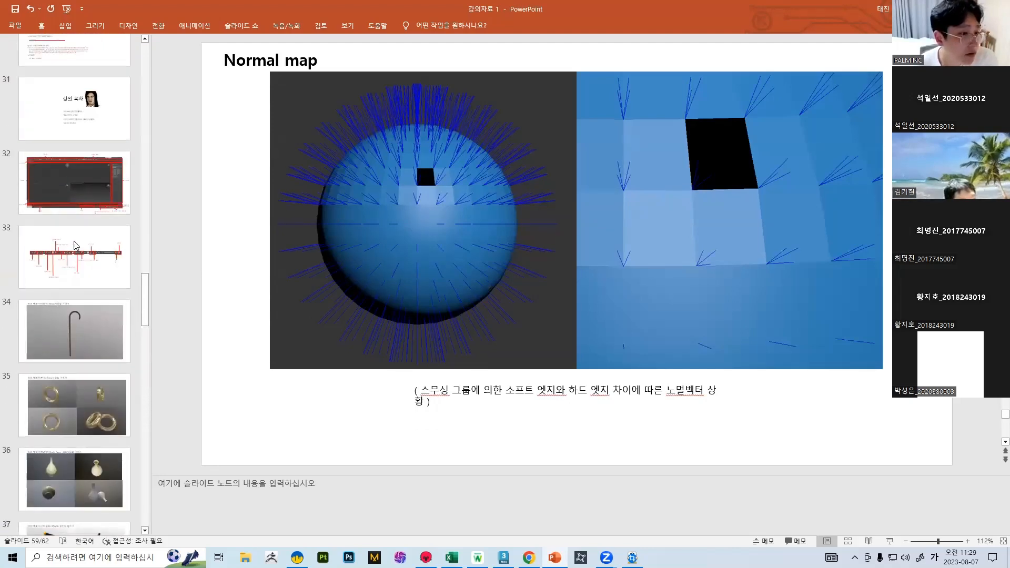
scroll(75, 284, up, 15)
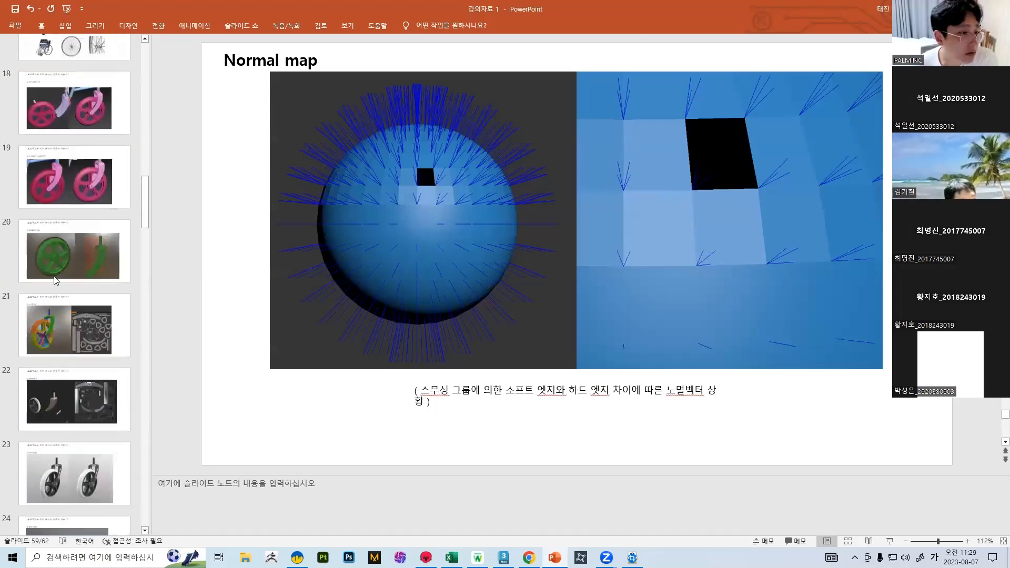
scroll(59, 280, up, 12)
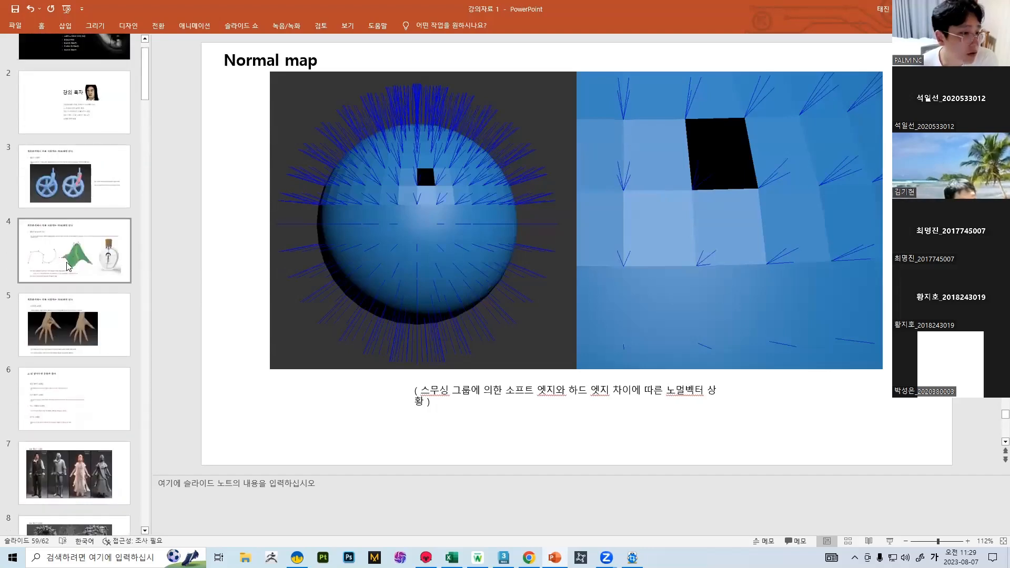
scroll(74, 260, down, 20)
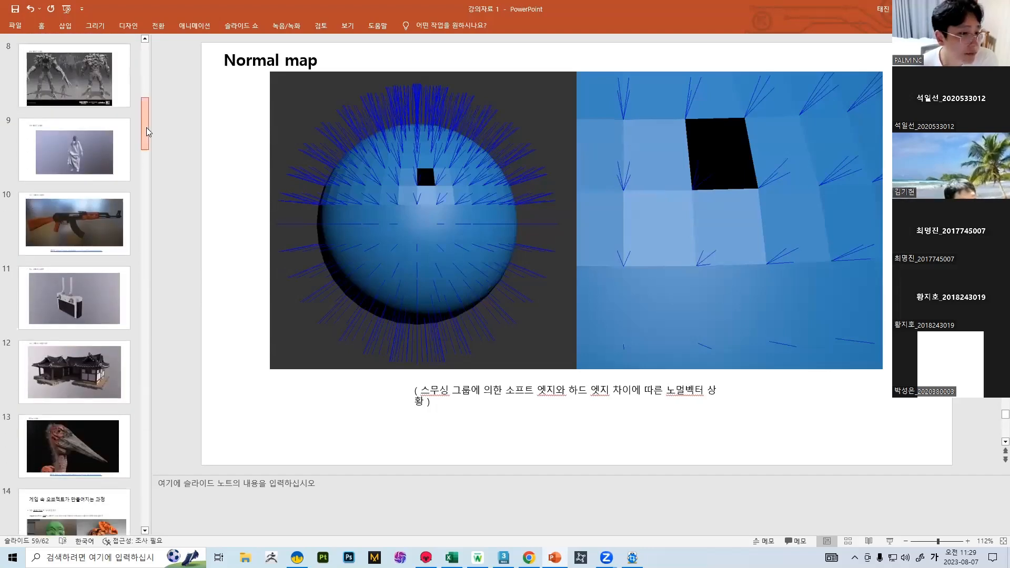
scroll(116, 410, down, 12)
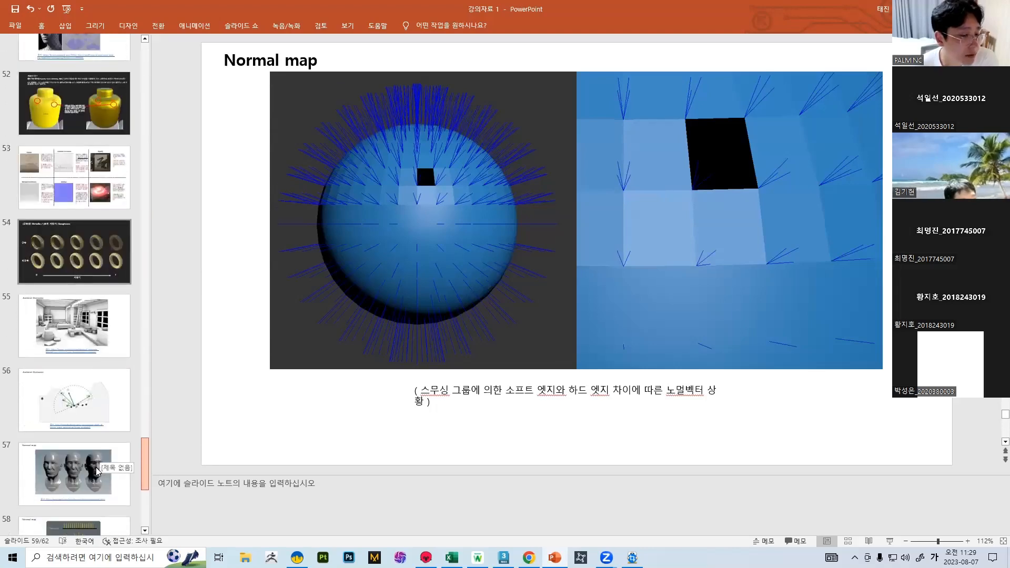
click(38, 190)
scroll(77, 202, up, 2)
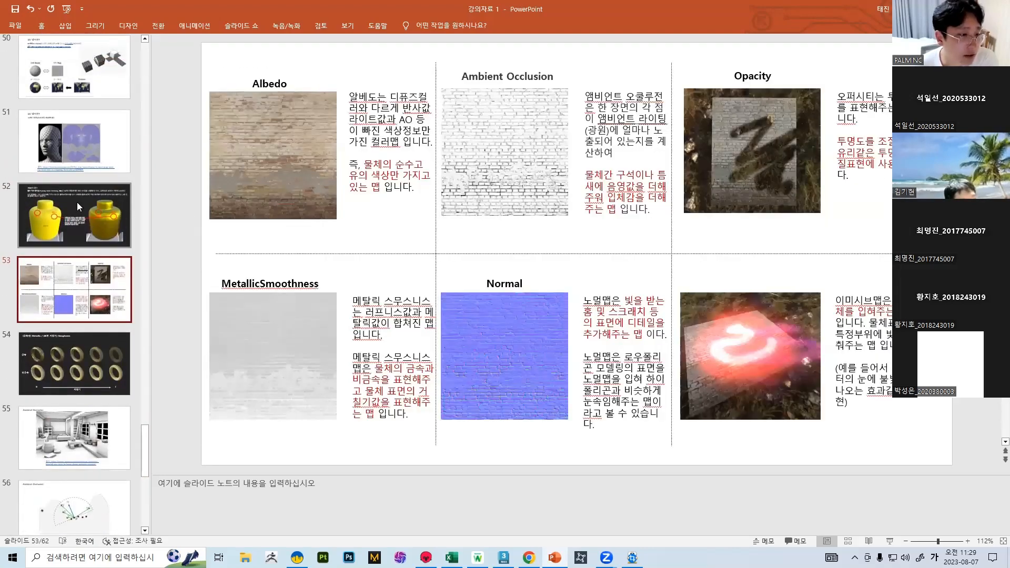
Step: Review the character slide 48, the UV and texture map slides 51 and 53, and the Normal map heads on slide 57
scroll(93, 192, up, 5)
click(66, 331)
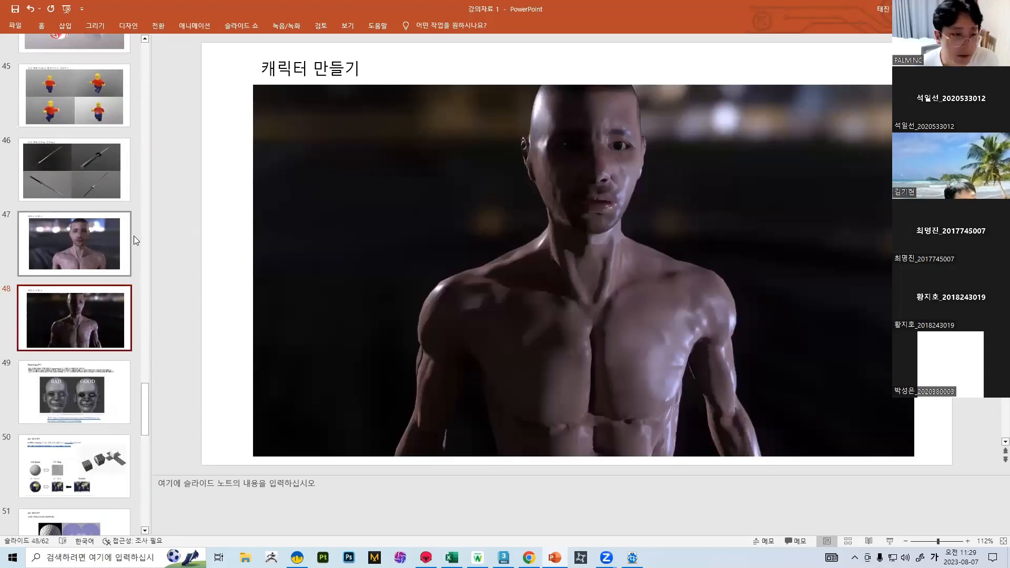
scroll(326, 286, down, 3)
scroll(49, 263, down, 5)
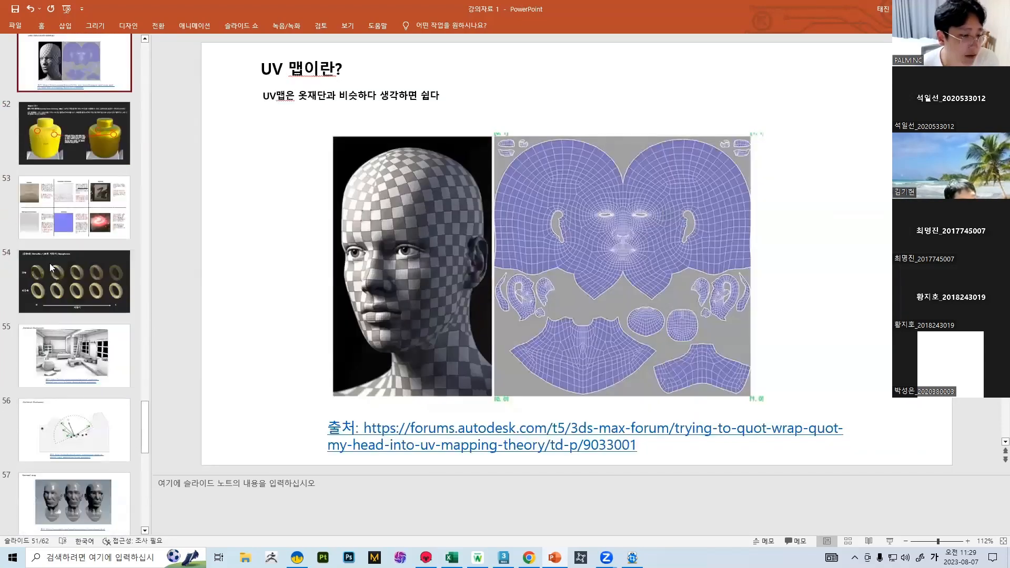
click(79, 150)
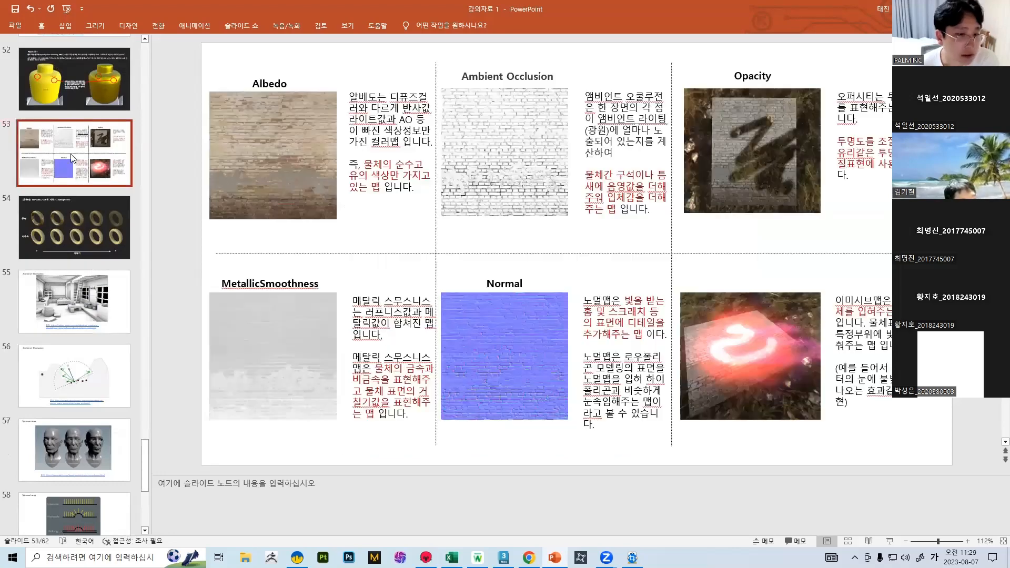
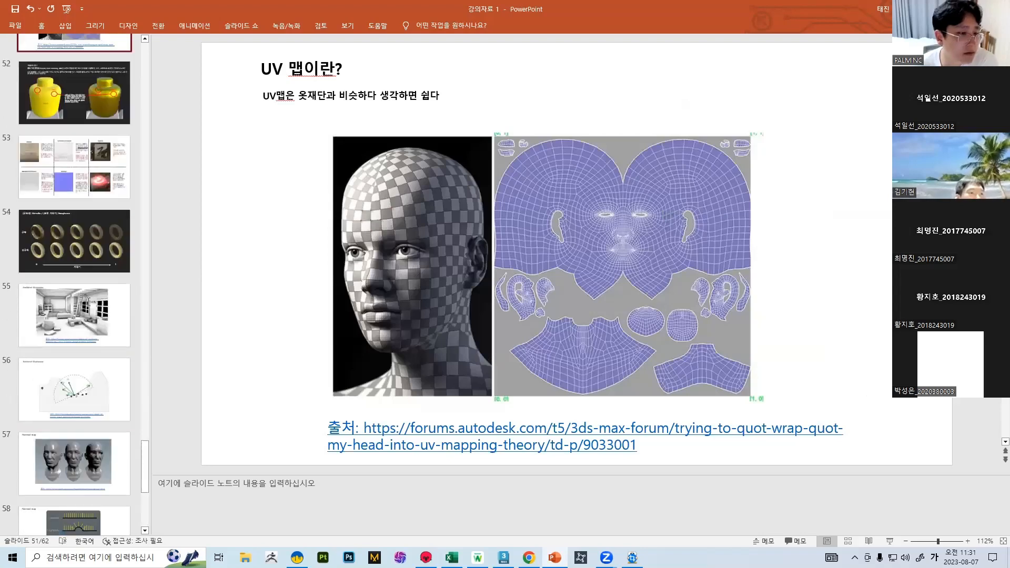
scroll(74, 237, down, 7)
click(73, 237)
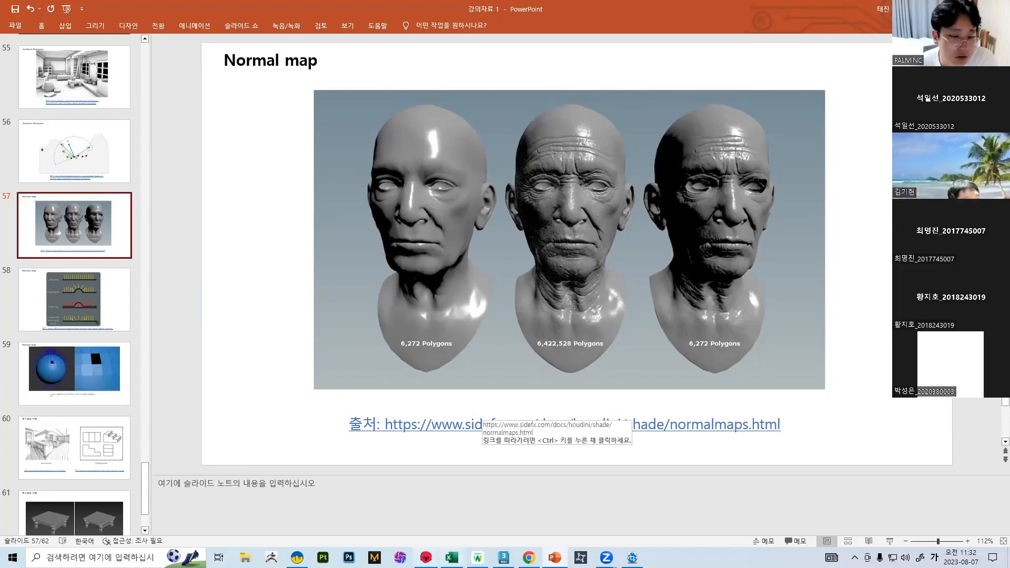
Step: Switch to Chrome, search Google for 트릭아트 in a new tab, and preview the first result among the images
click(529, 557)
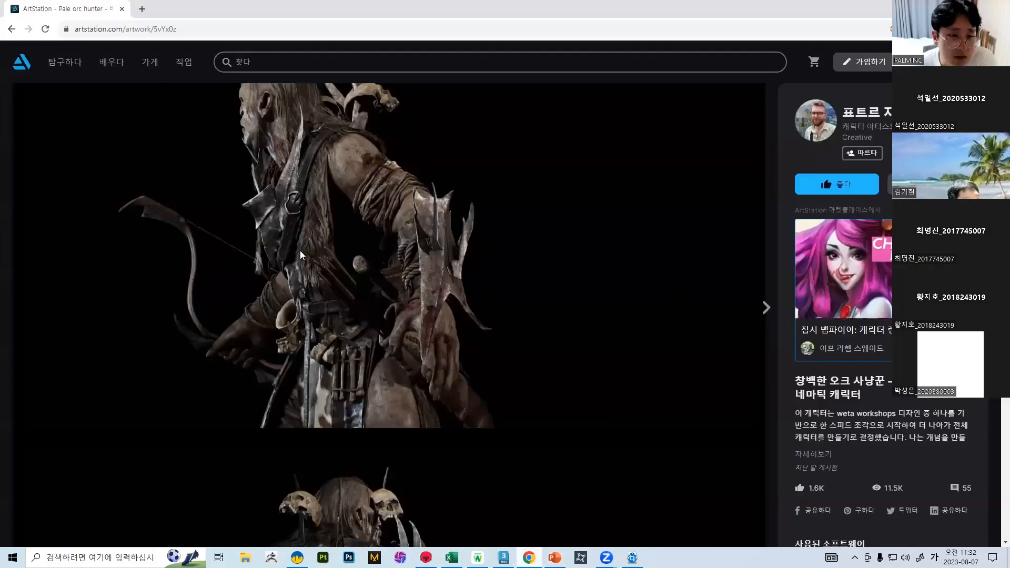
click(142, 9)
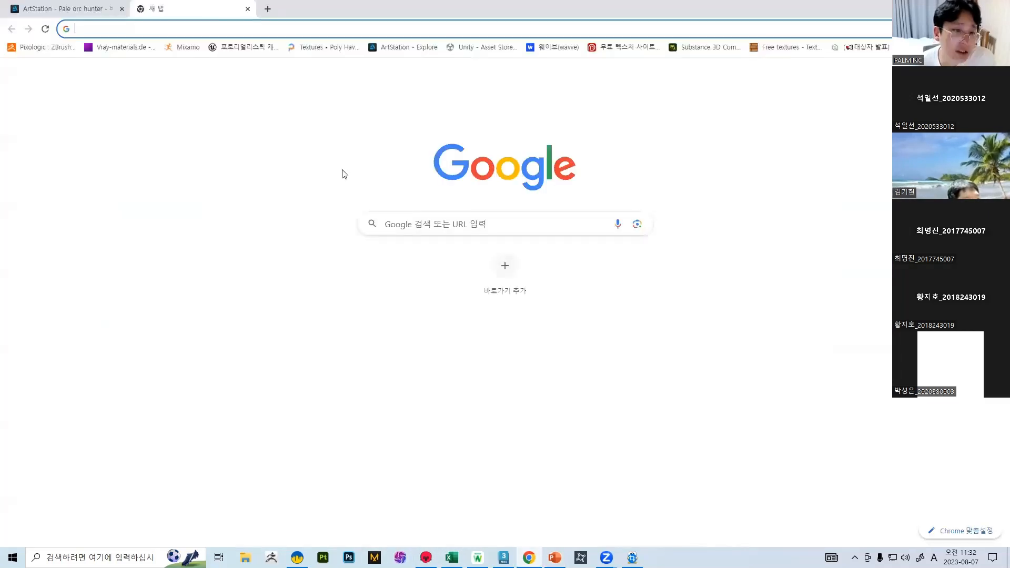
click(448, 223)
key(Hangul)
text(트리)
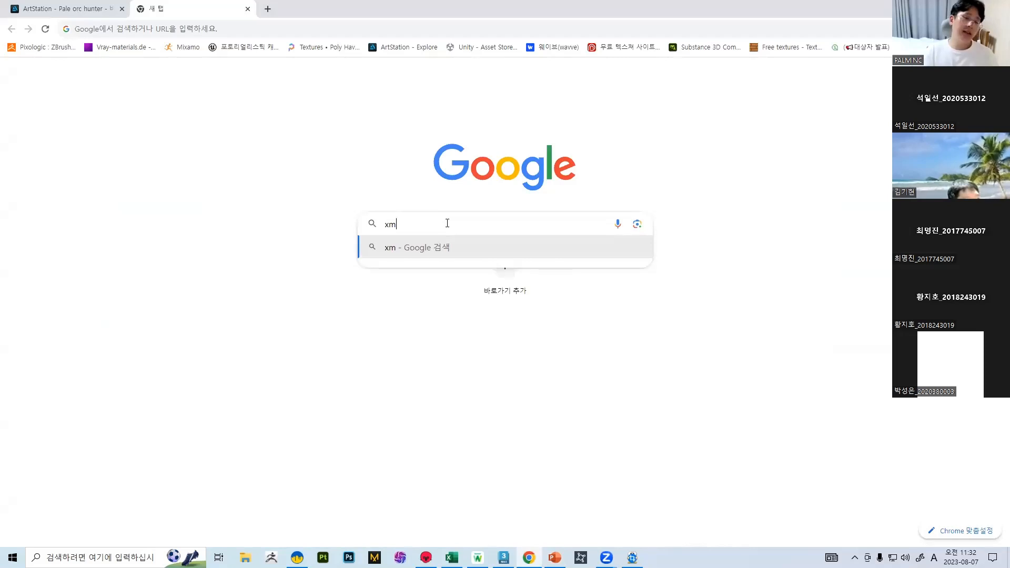
text(ㄱ아트)
key(Return)
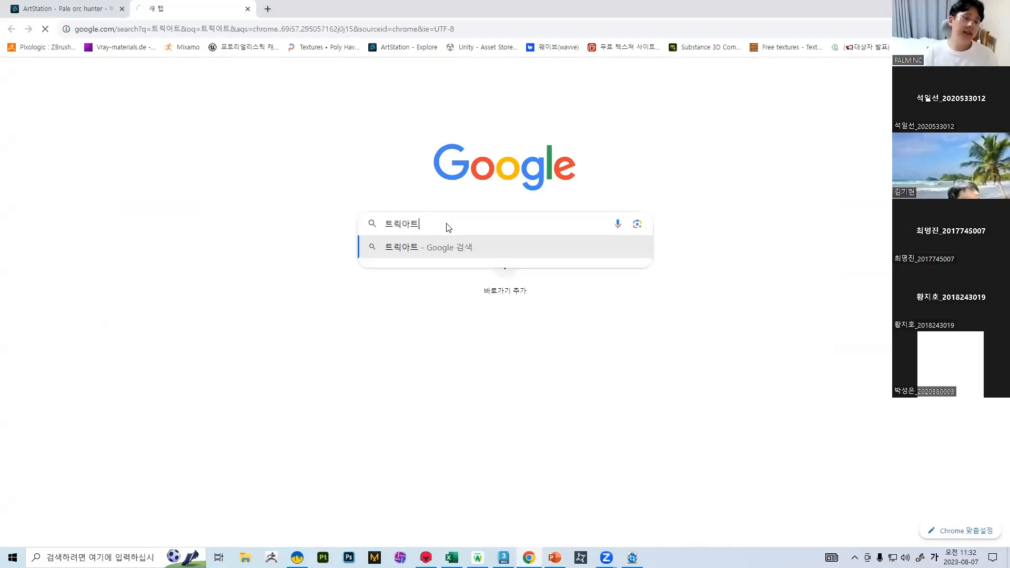
click(113, 102)
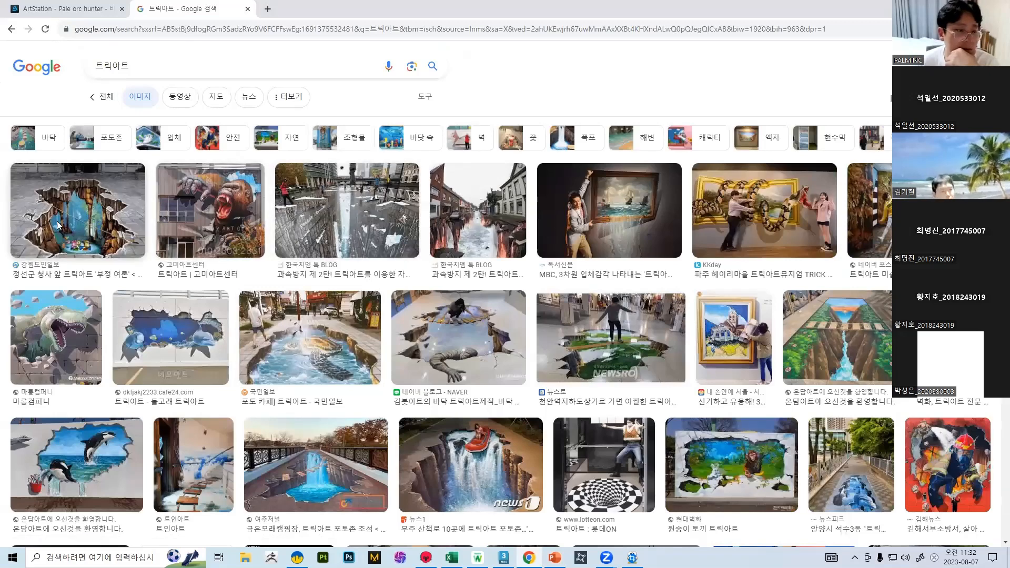
click(70, 222)
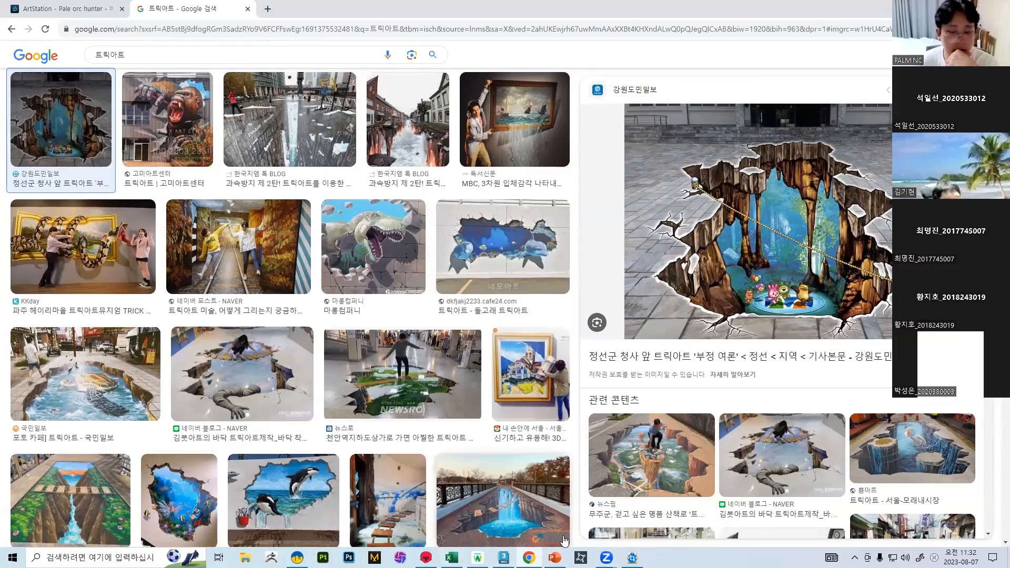
Step: Return to the Normal map slide in PowerPoint, and switch to Marmoset Toolbag to show its traditional house scene in a maximized window
click(555, 558)
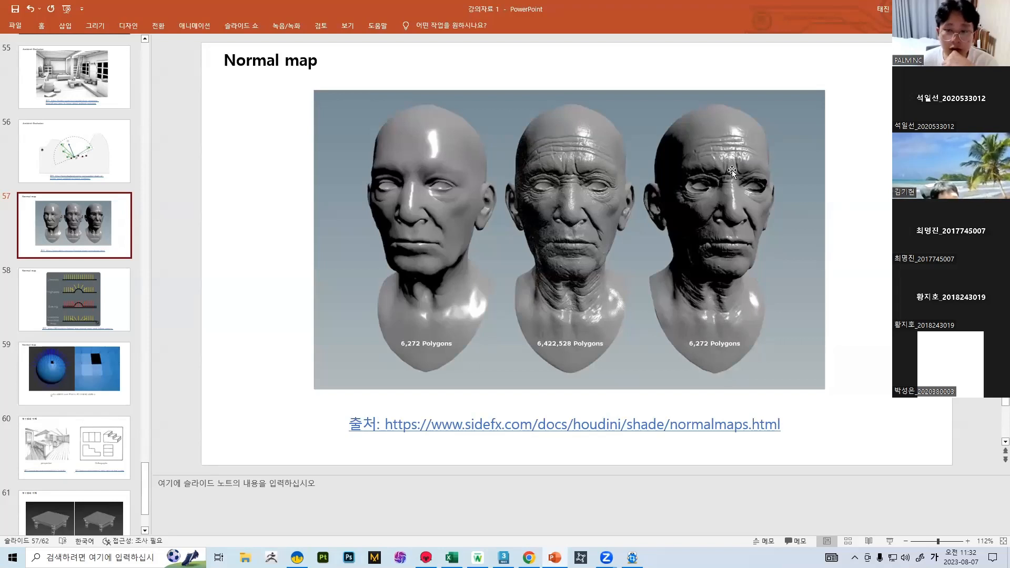
scroll(74, 284, down, 1)
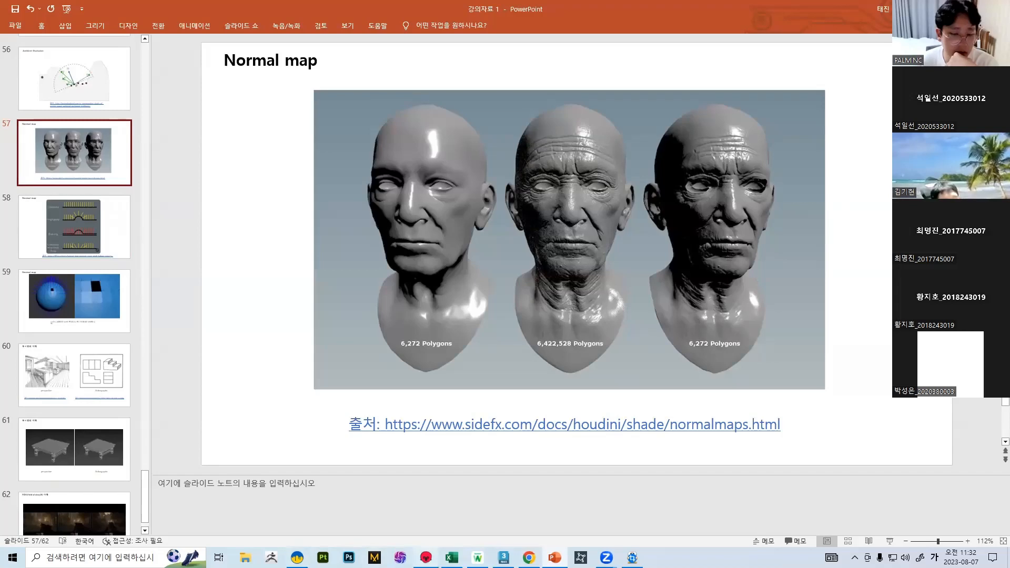
click(426, 558)
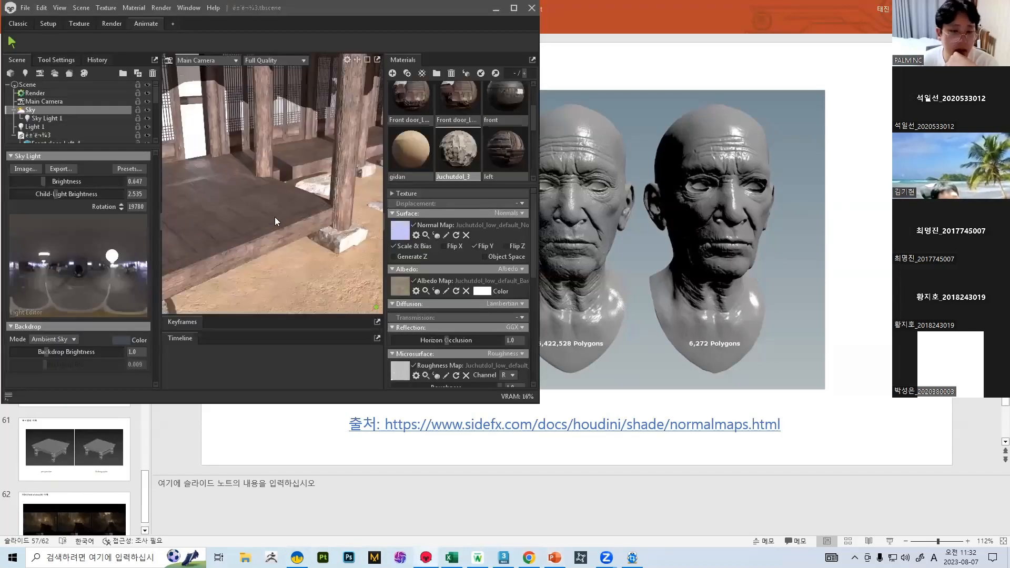
click(511, 9)
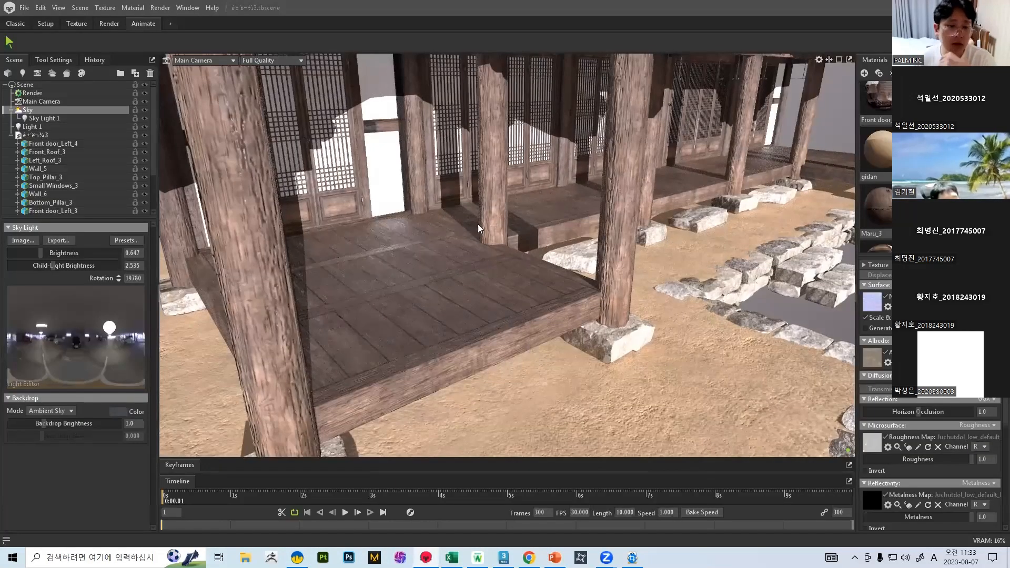
Step: Rotate the sky light to 20019 while viewing the wooden floor boards up close, and select the floor mesh
drag(486, 197, 728, 157)
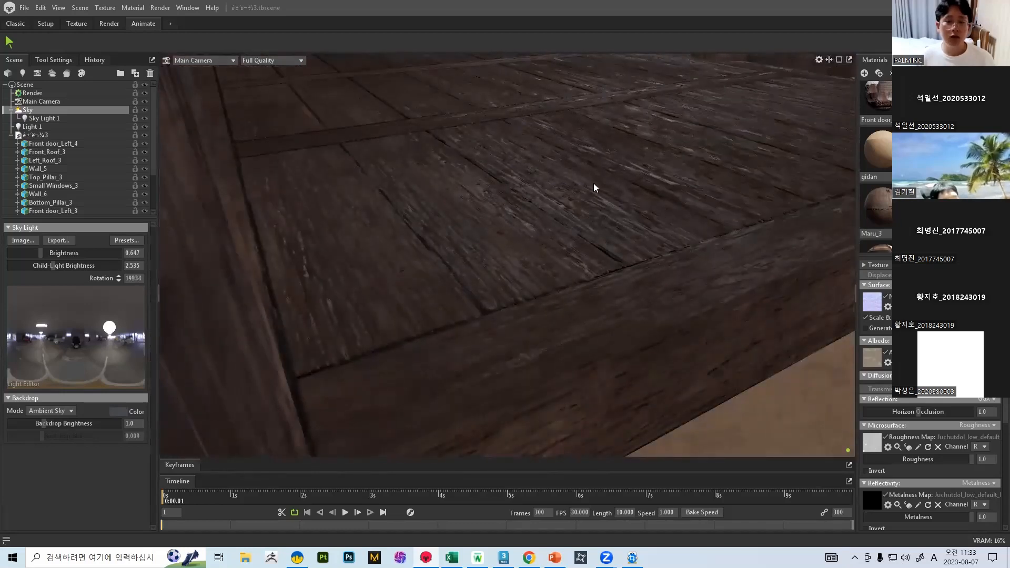
drag(595, 188, 570, 209)
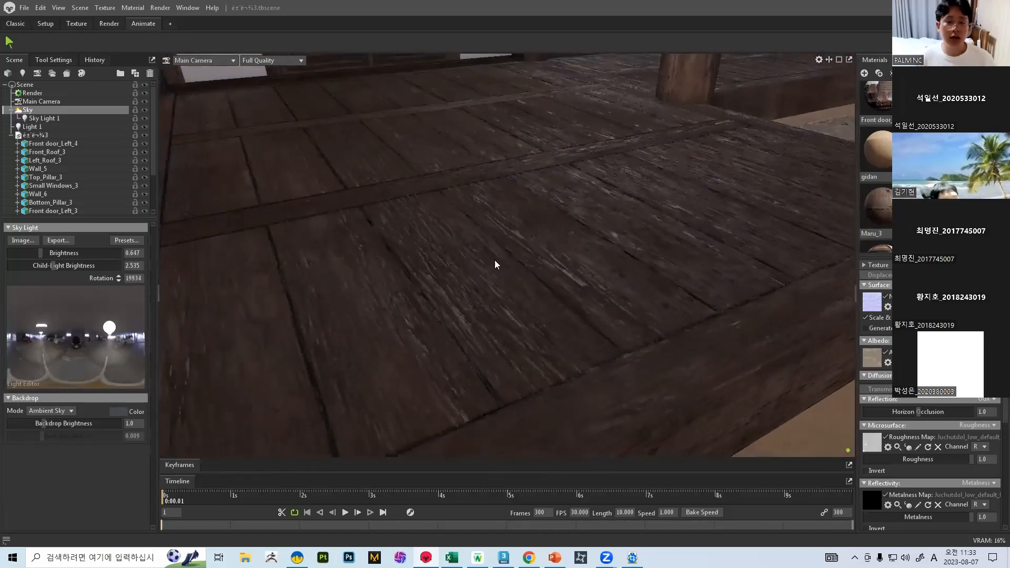
drag(495, 260, 625, 212)
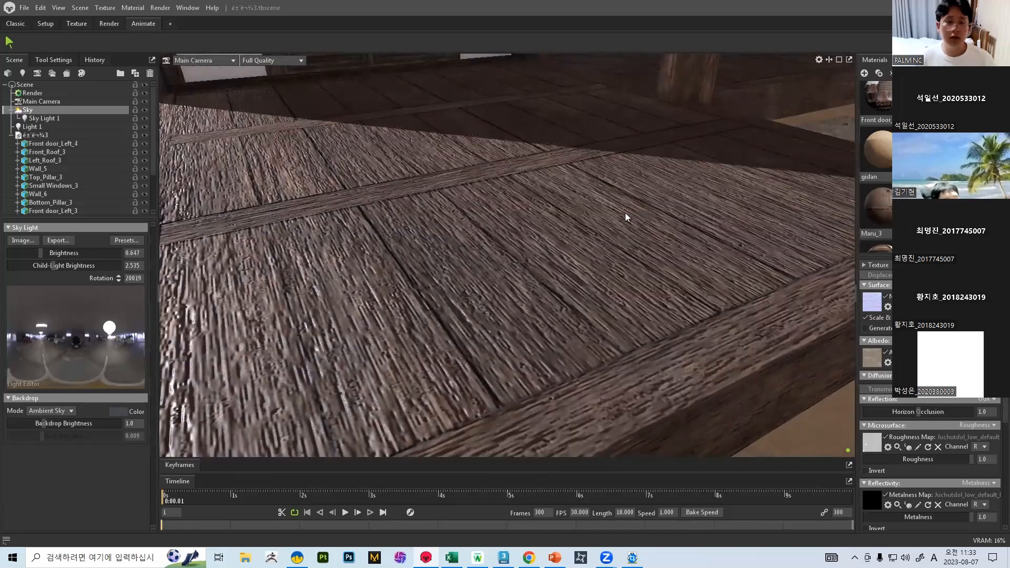
drag(354, 276, 346, 226)
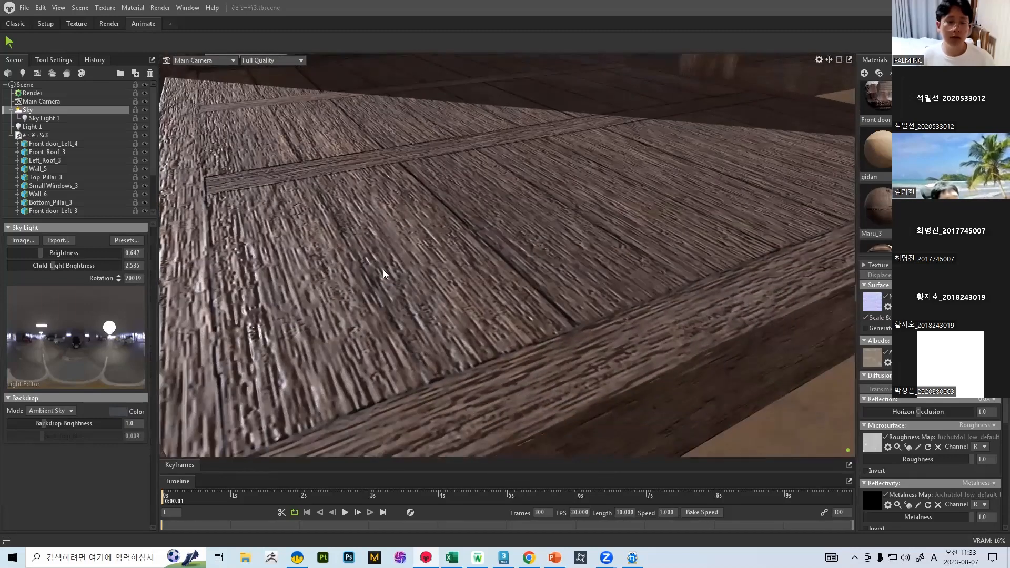
click(589, 218)
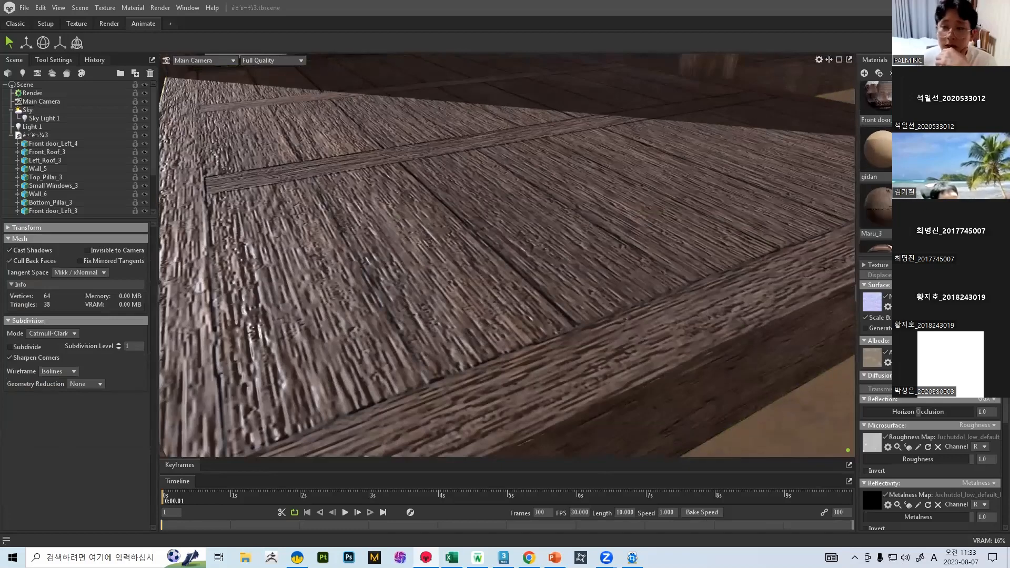
Step: Pick the Maru_3 material from the wooden porch floor and find it in the material list
drag(786, 191, 634, 243)
right_drag(634, 243, 515, 271)
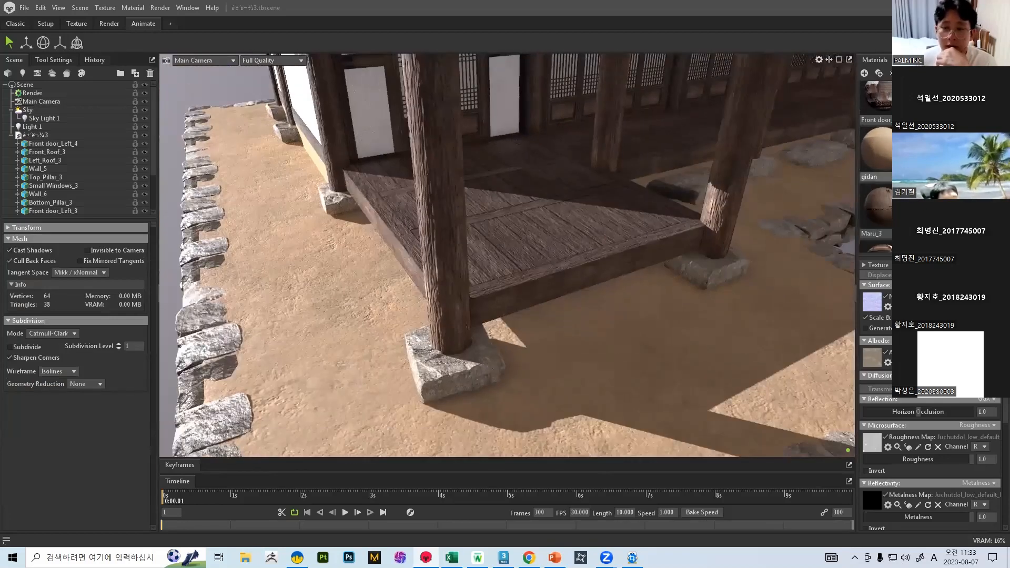
scroll(907, 167, down, 3)
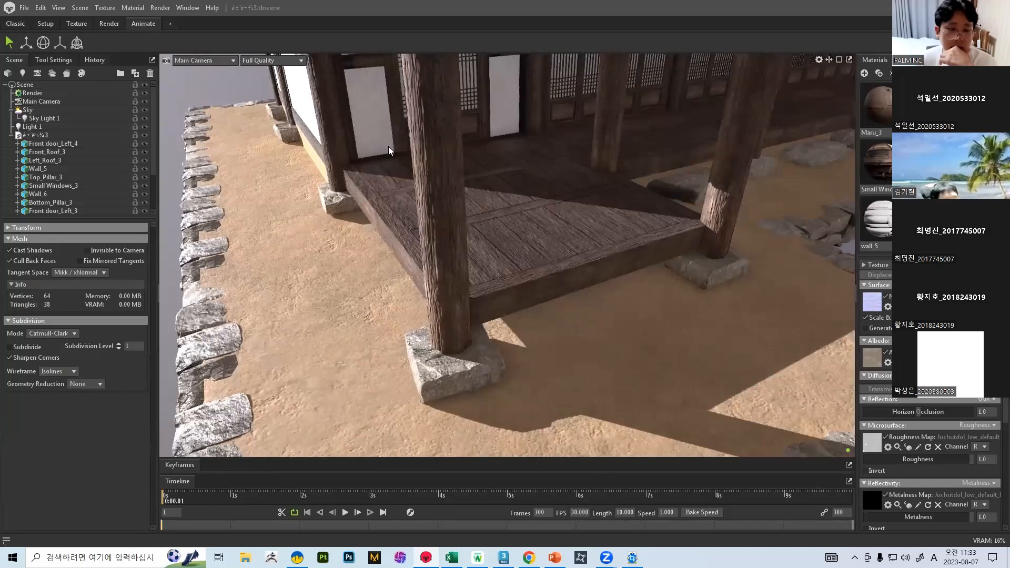
right_drag(481, 270, 609, 207)
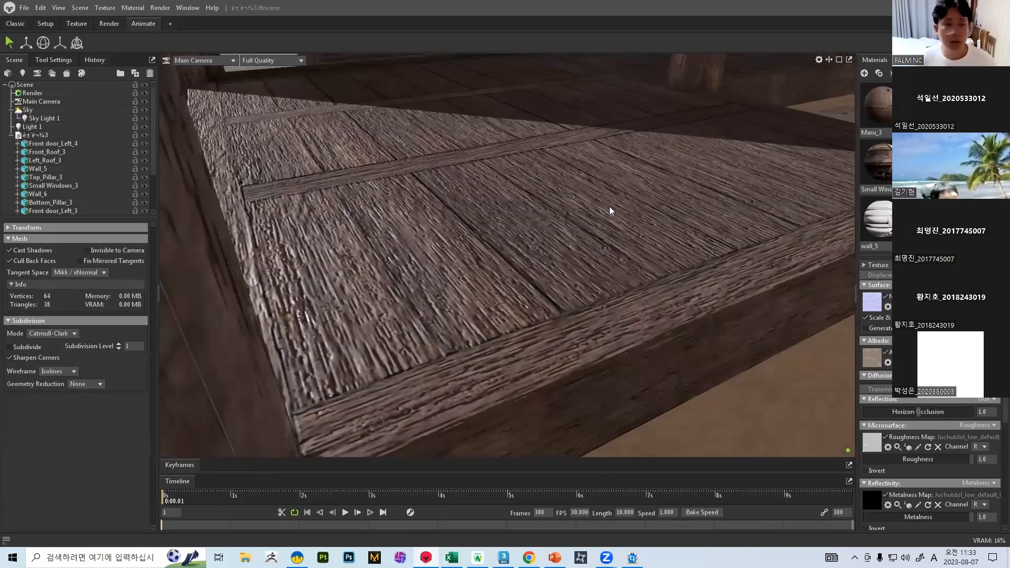
double_click(586, 201)
scroll(907, 158, up, 4)
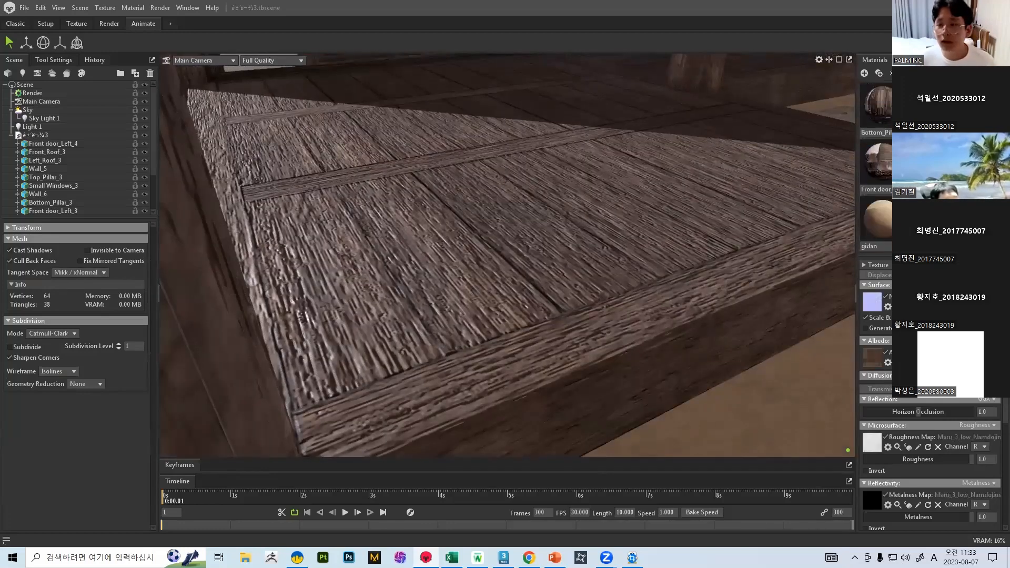
scroll(876, 158, down, 2)
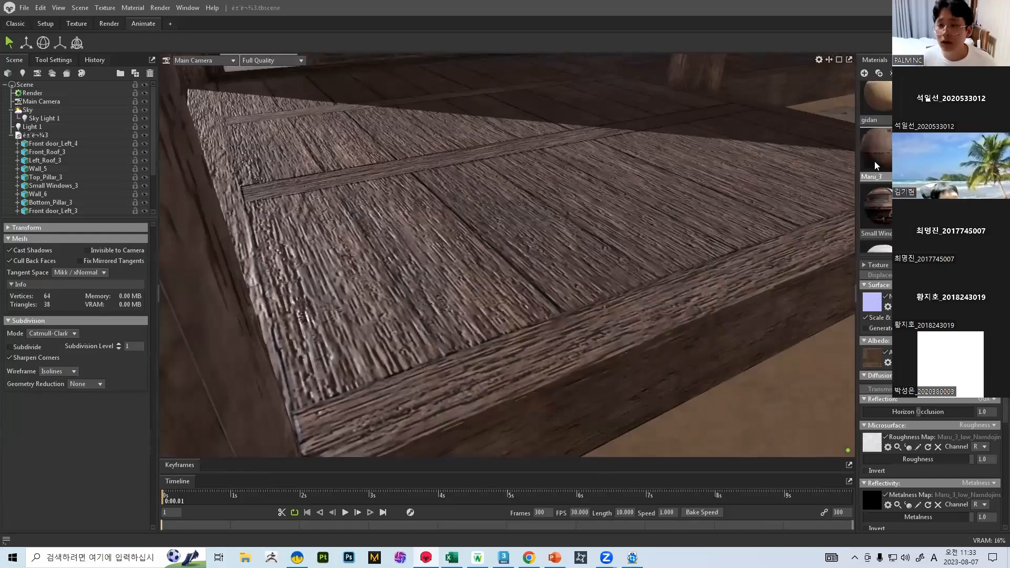
Step: Toggle the Maru_3 normal map off and on repeatedly to compare the floor boards with and without surface relief
click(886, 297)
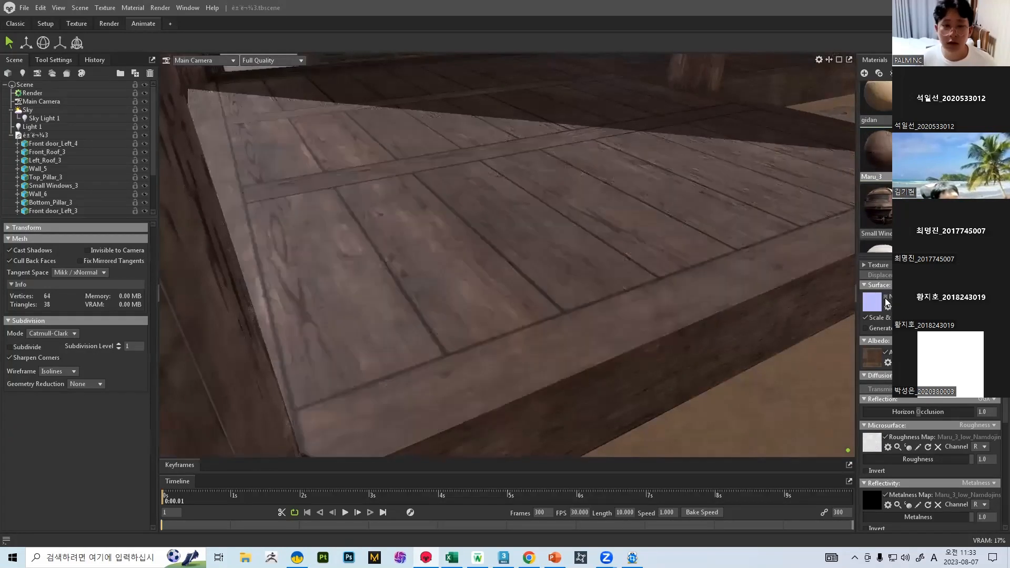
click(886, 298)
click(886, 298)
click(886, 298)
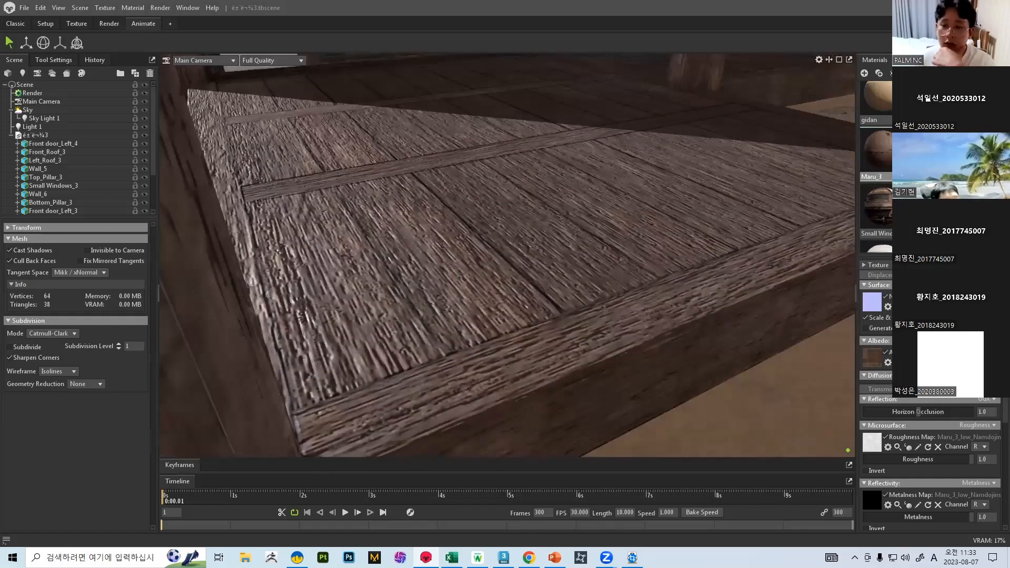
click(886, 298)
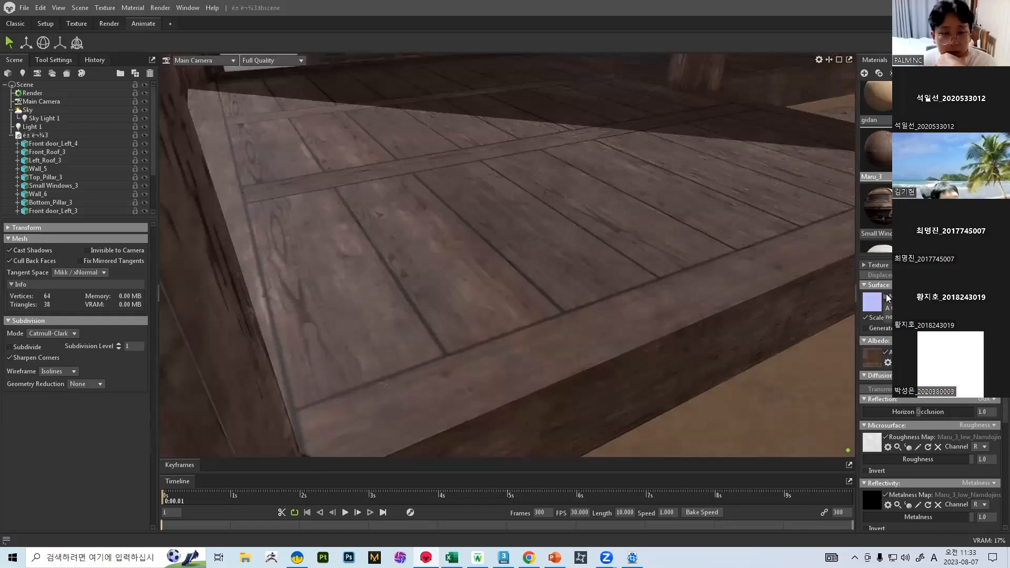
mouse_move(557, 240)
mouse_down()
mouse_move(528, 257)
mouse_move(541, 261)
mouse_move(549, 257)
mouse_move(536, 261)
mouse_move(532, 244)
mouse_move(510, 243)
mouse_move(569, 256)
mouse_up()
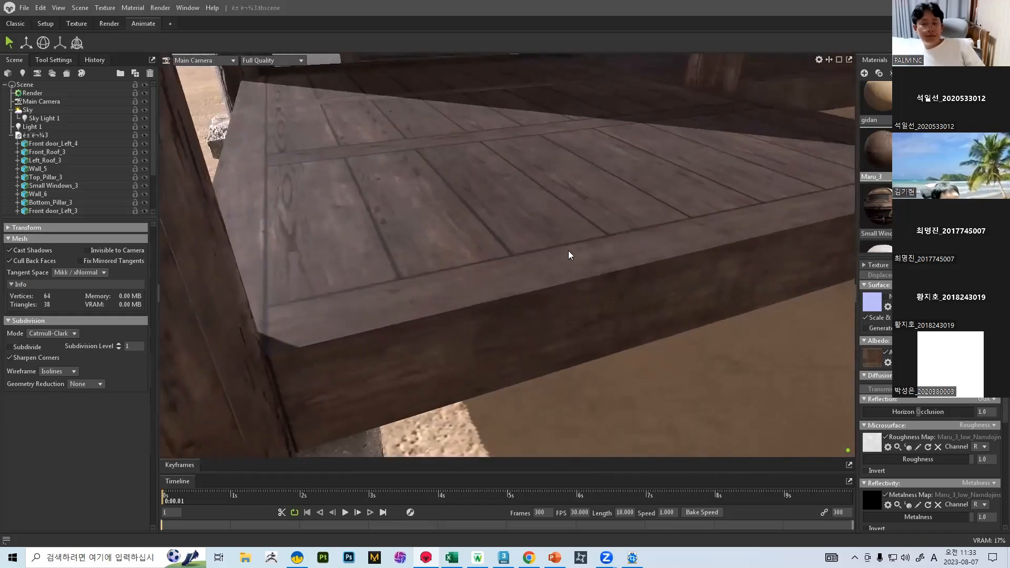
click(886, 297)
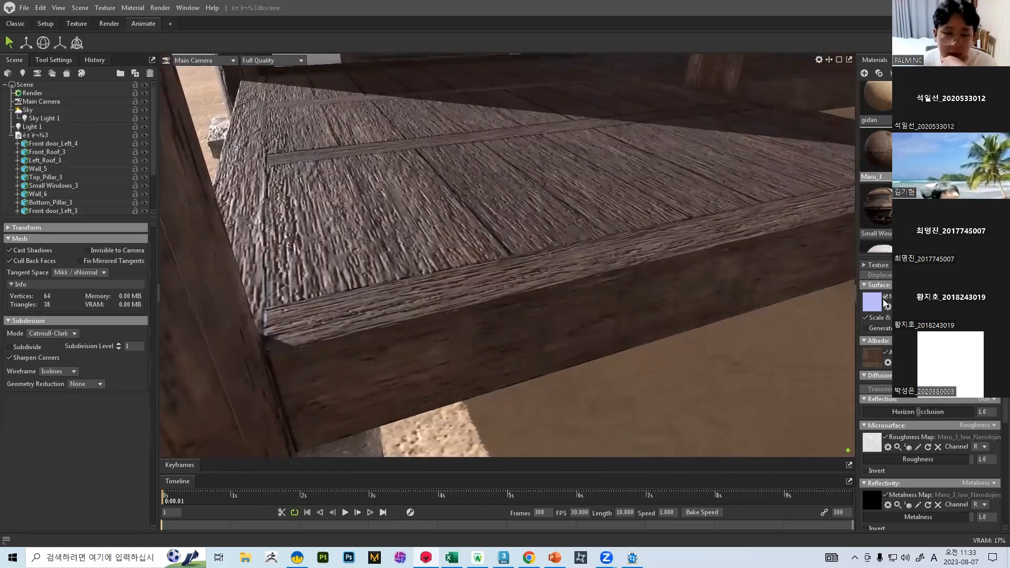
click(886, 297)
click(886, 297)
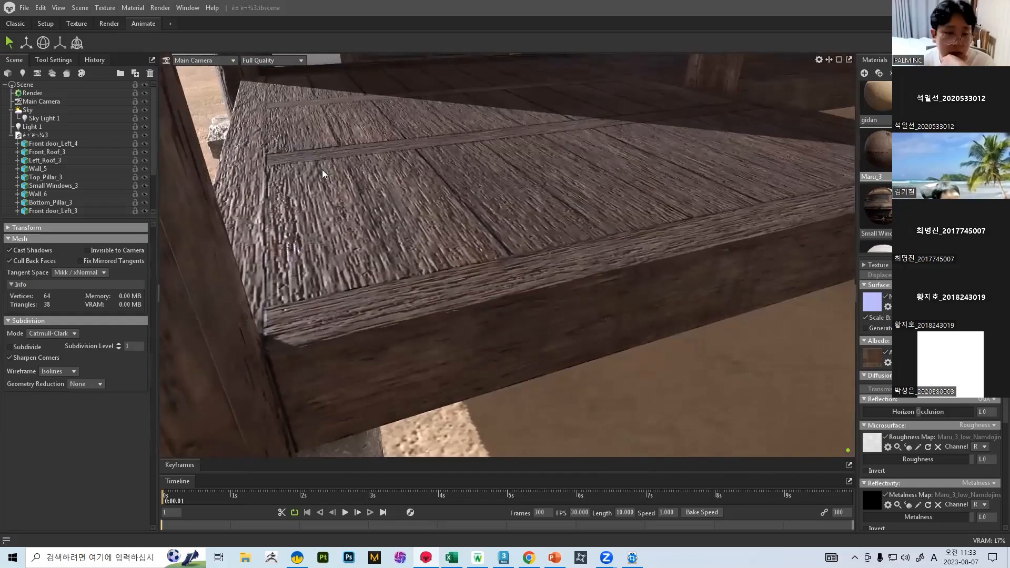
Step: Rotate the sky light to move the shadows across the porch floor while viewing its boards from a low angle
drag(492, 213, 538, 114)
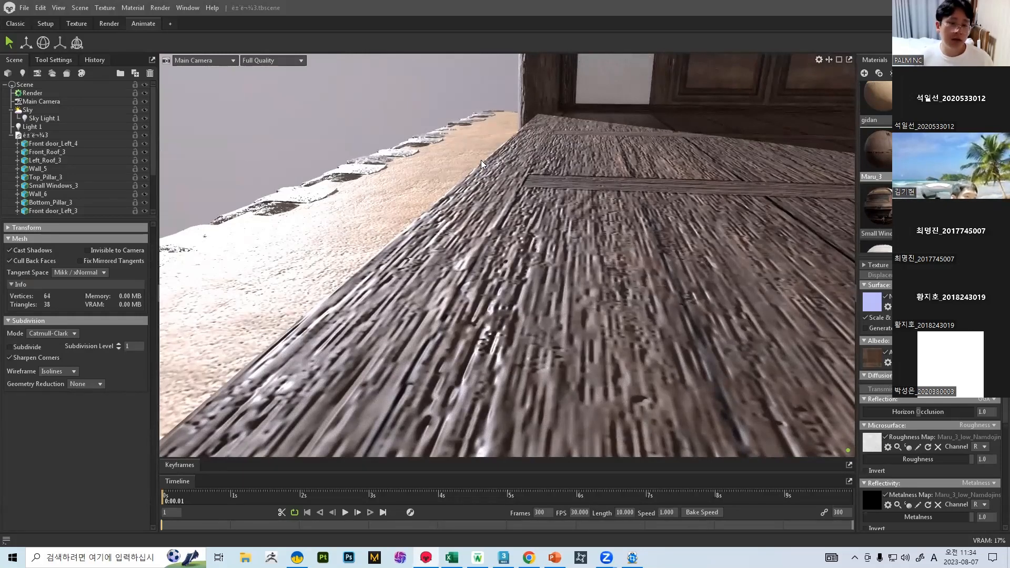
drag(561, 196, 605, 264)
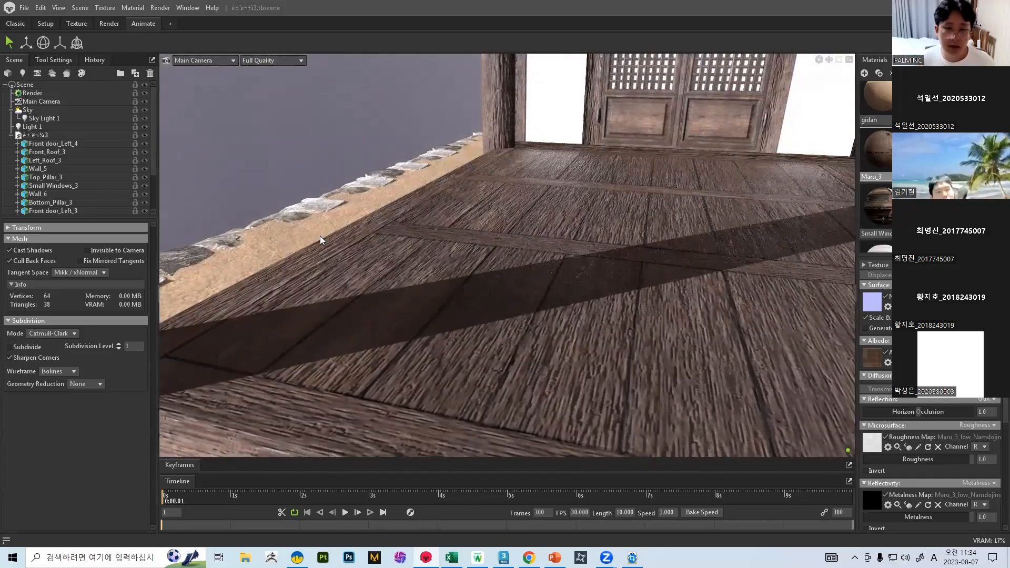
mouse_move(383, 223)
mouse_down()
mouse_move(536, 251)
mouse_move(369, 248)
mouse_move(234, 214)
mouse_move(322, 233)
mouse_move(365, 226)
mouse_up()
shift+drag(357, 225, 382, 247)
middle_drag(382, 247, 447, 242)
scroll(457, 263, up, 4)
drag(463, 274, 595, 188)
scroll(570, 212, down, 3)
scroll(595, 221, down, 4)
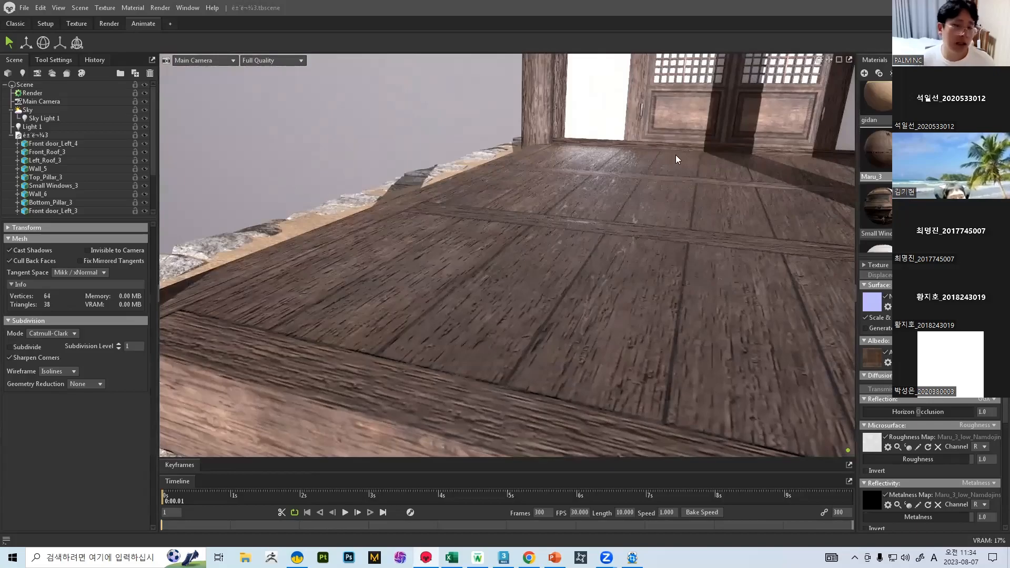
Step: Inspect the floor boards near and far, and turn off the Maru_3 normal map to compare the flat surface
scroll(372, 242, down, 7)
scroll(386, 268, up, 8)
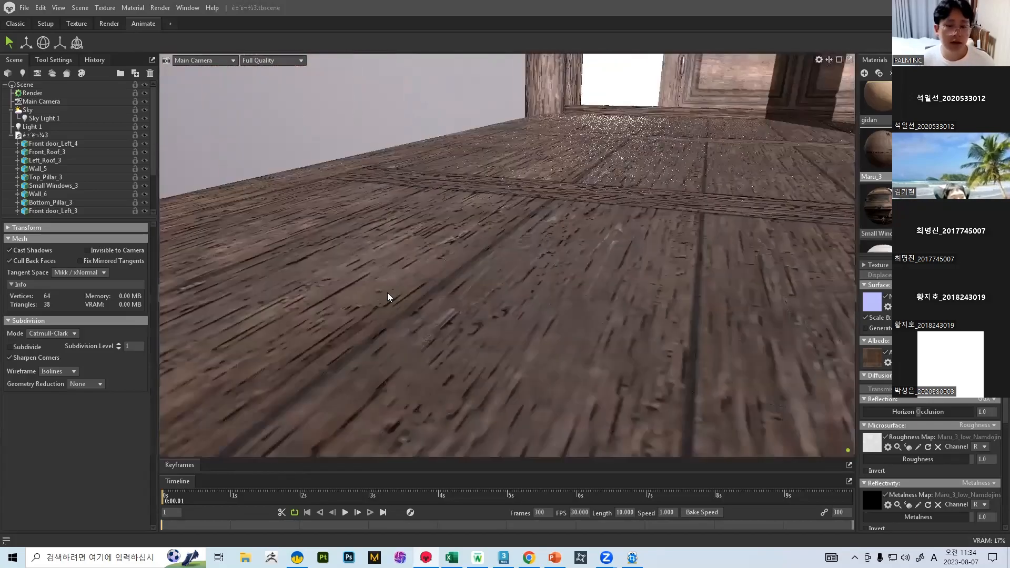
scroll(389, 292, down, 4)
drag(397, 293, 424, 292)
scroll(527, 300, down, 2)
drag(528, 300, 465, 286)
scroll(500, 304, up, 4)
drag(622, 297, 521, 277)
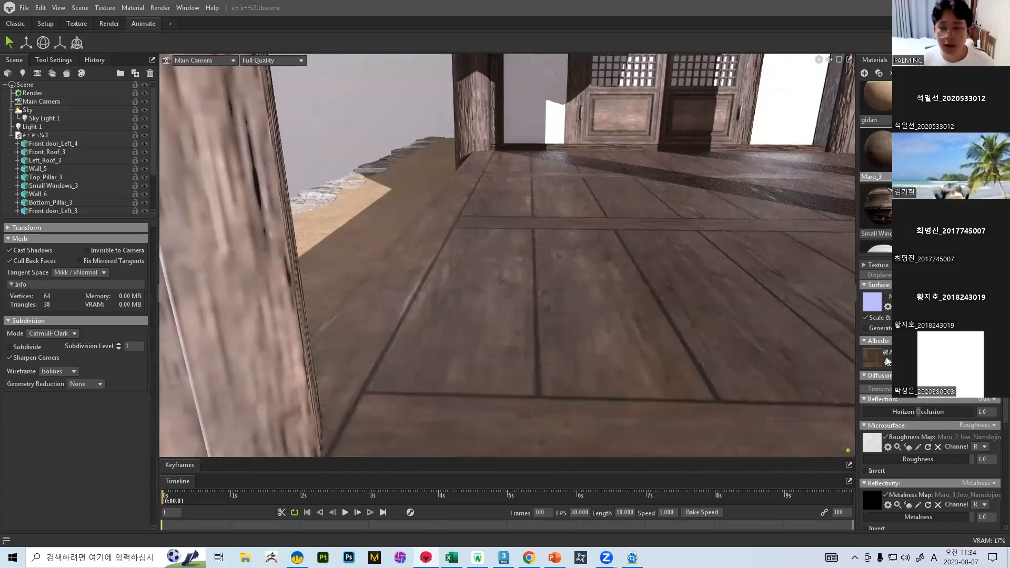
Step: Switch to PowerPoint and show slide 53 with the Albedo, Ambient Occlusion, Opacity, MetallicSmoothness and Normal maps
click(555, 558)
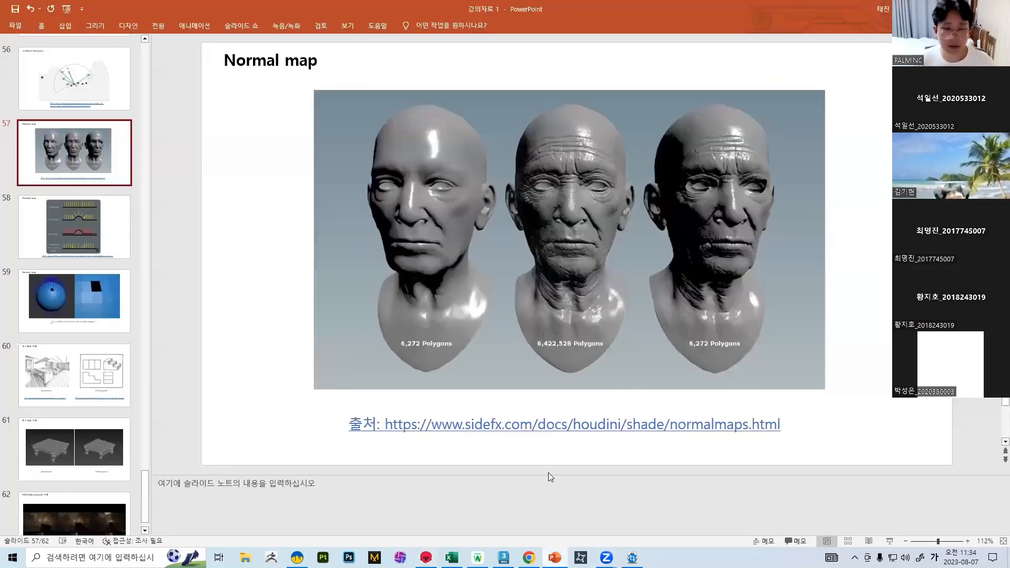
scroll(66, 223, down, 1)
scroll(66, 223, up, 5)
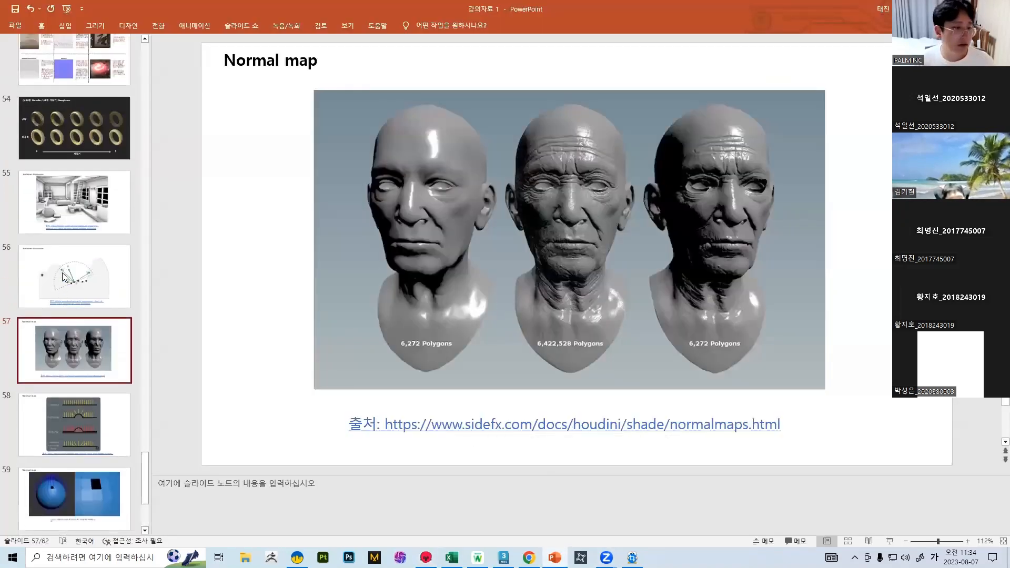
scroll(66, 222, up, 3)
click(65, 221)
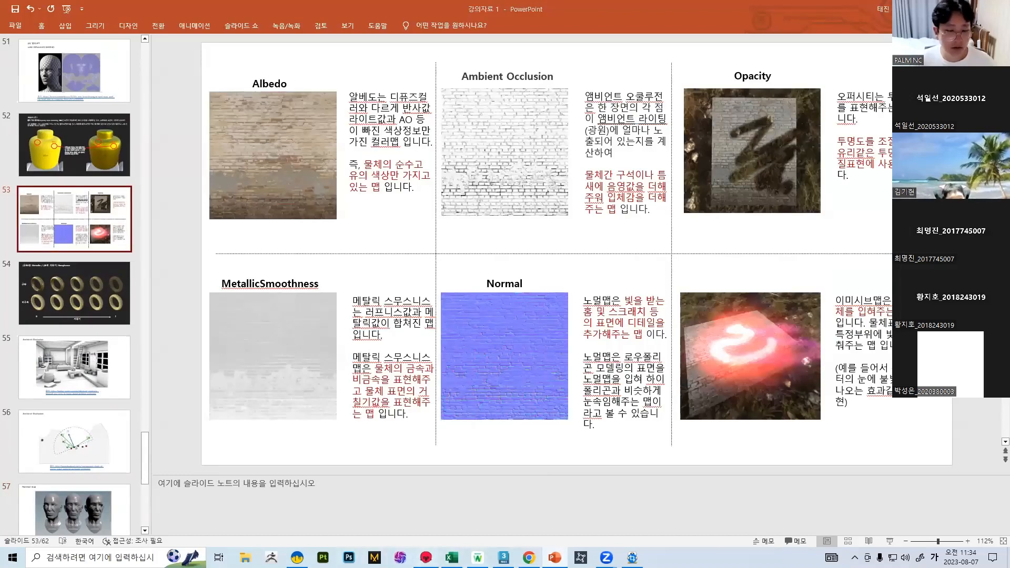
Step: Switch to Marmoset Toolbag, turn off the Maru_3 albedo map, and examine the floor boards without their color
click(427, 557)
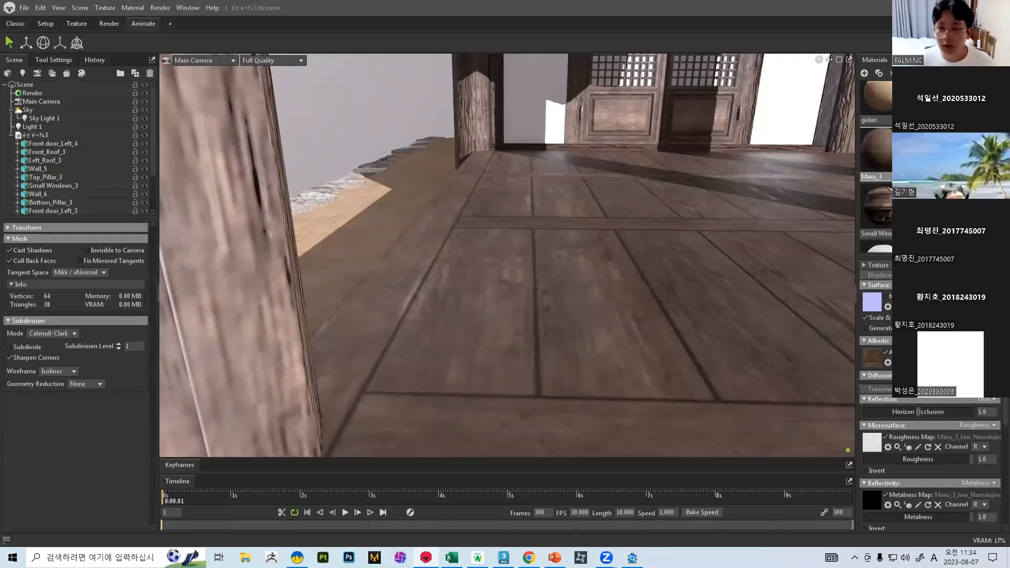
click(887, 353)
click(886, 353)
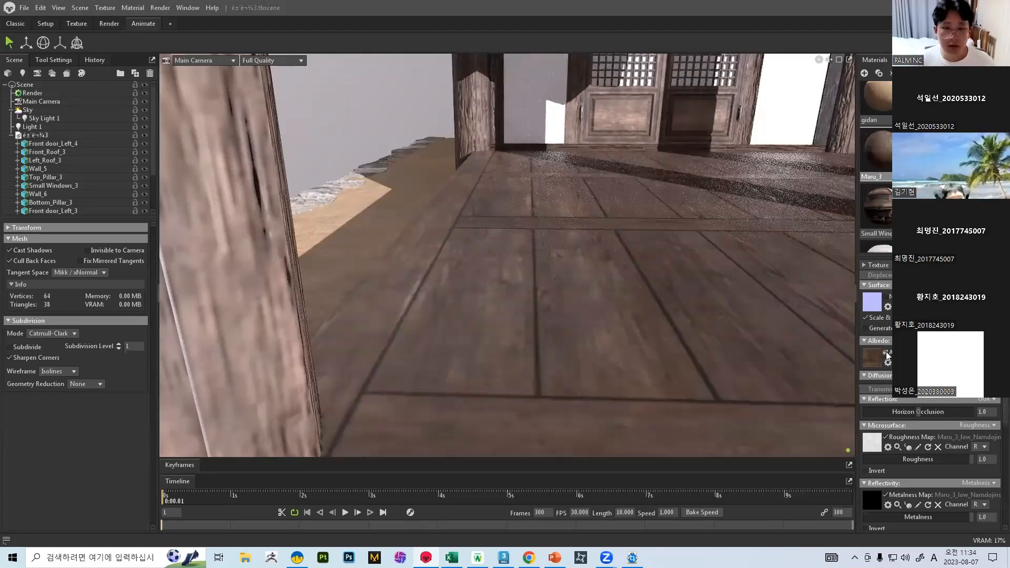
click(886, 353)
scroll(615, 159, down, 3)
scroll(617, 161, down, 4)
scroll(630, 215, up, 4)
drag(631, 216, 672, 280)
drag(591, 277, 619, 291)
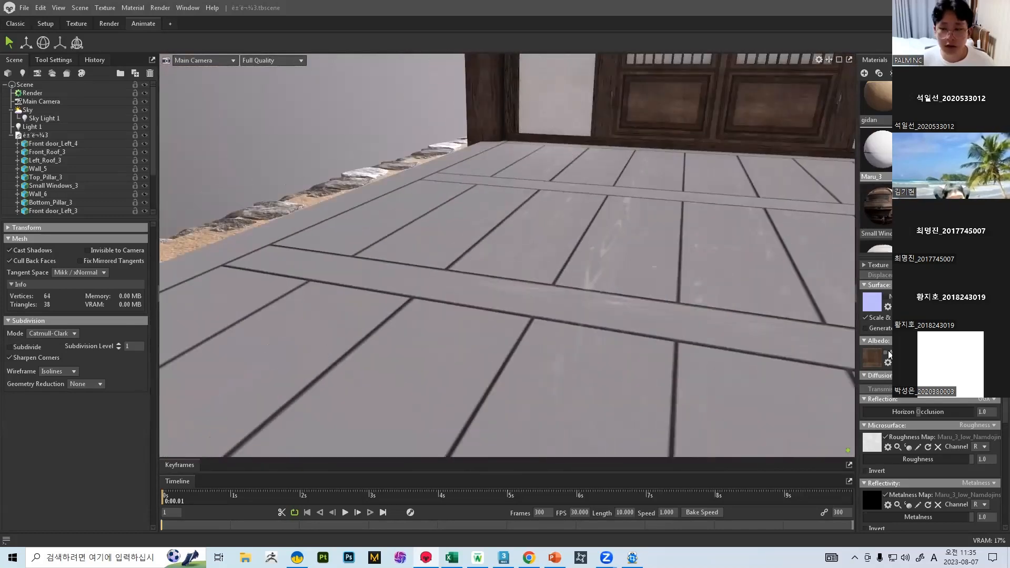
Step: Toggle the Maru_3 roughness map repeatedly to compare the floor's reflections, leaving it off
click(887, 436)
click(886, 435)
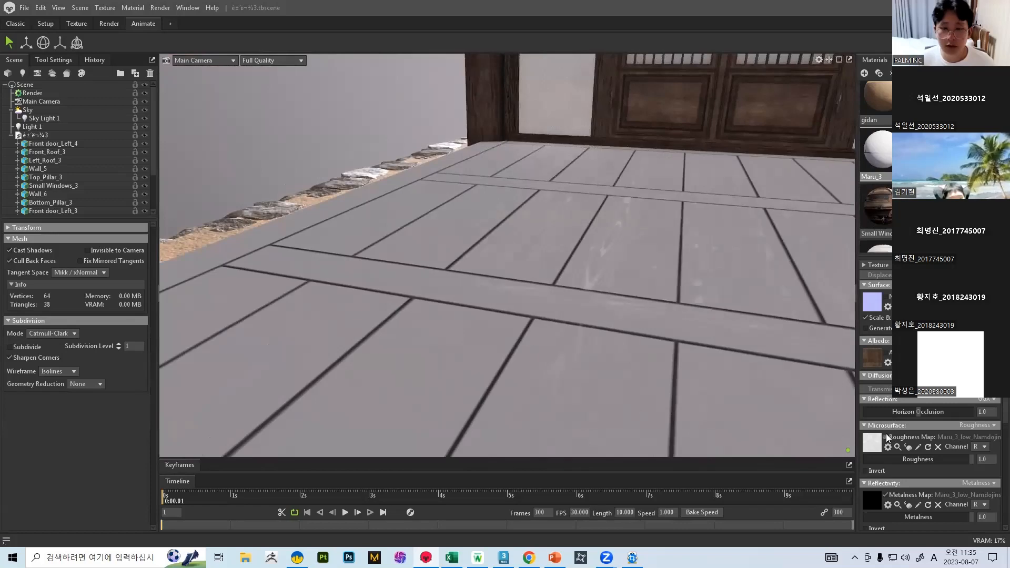
click(886, 436)
click(886, 435)
click(886, 435)
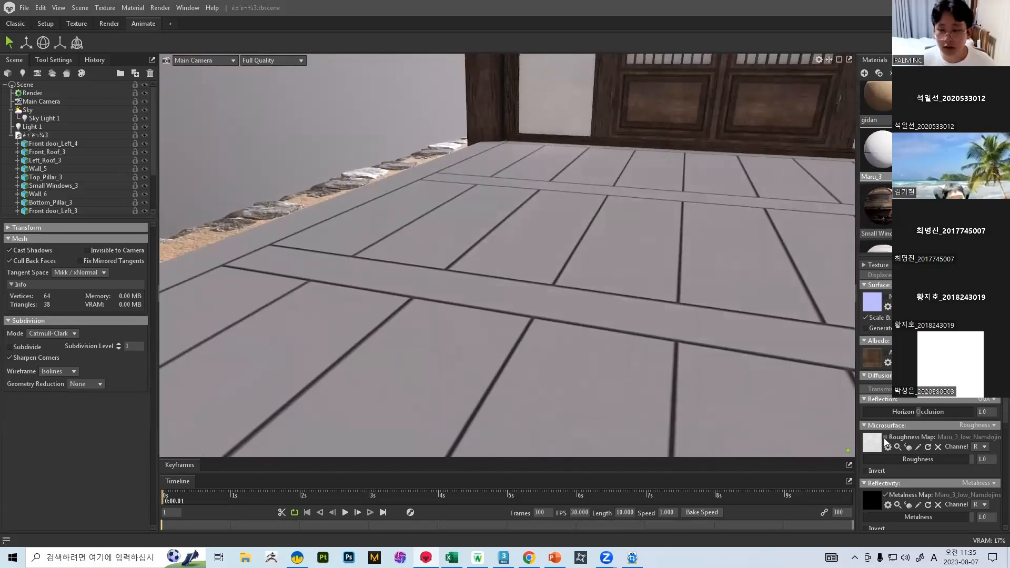
Step: Turn the albedo, roughness and normal maps of Maru_3 back on and view the whole porch floor
click(886, 352)
click(886, 297)
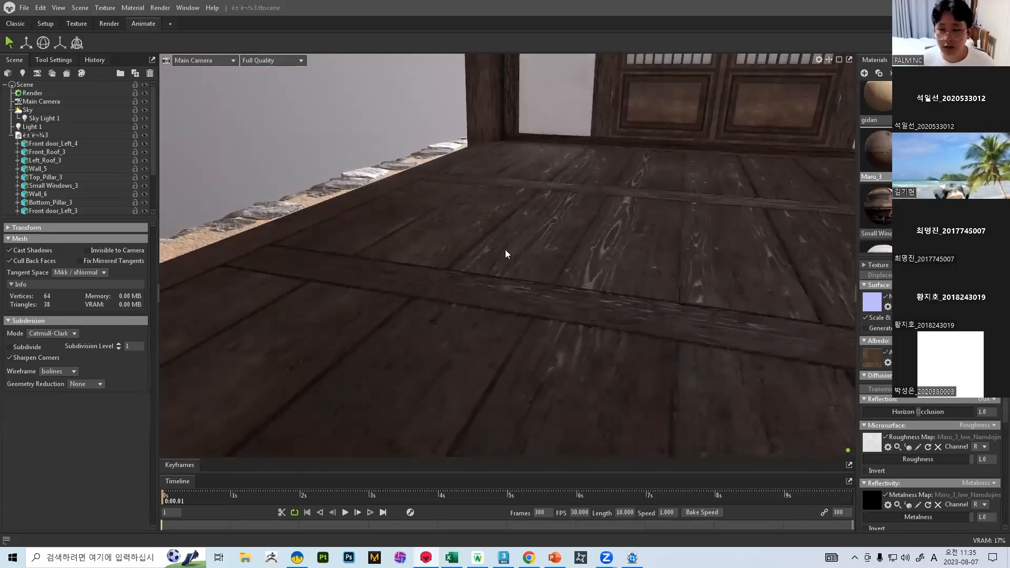
drag(506, 254, 541, 203)
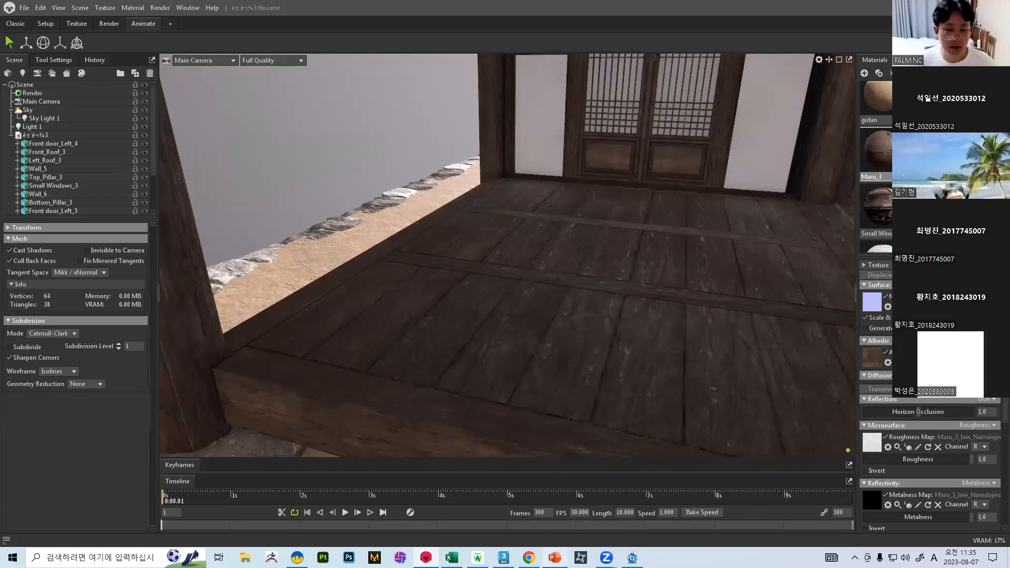
Step: Review MetallicSmoothness on slide 53 in PowerPoint, and return to Marmoset Toolbag to toggle the floor's roughness map off and on
click(555, 558)
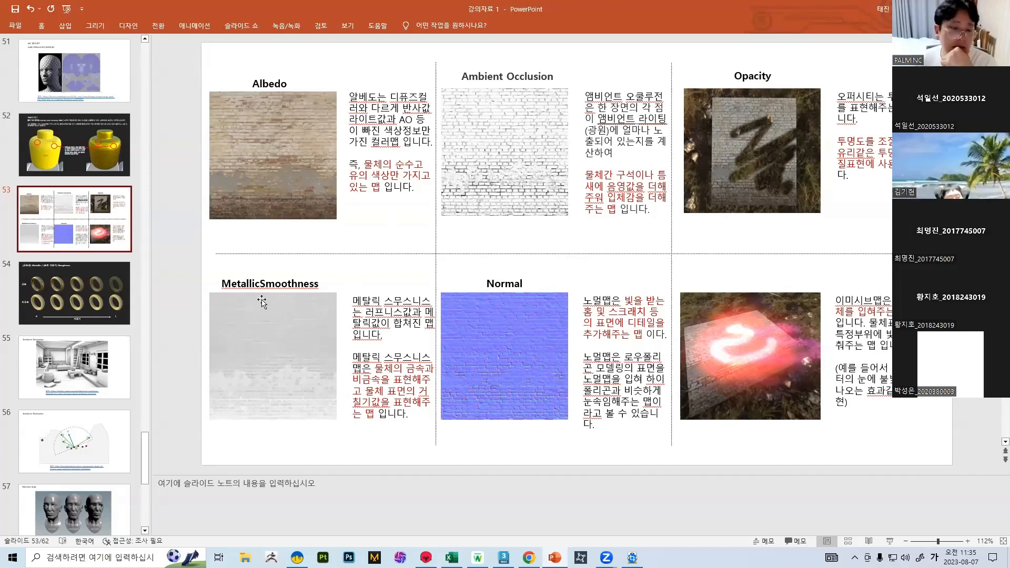
click(426, 558)
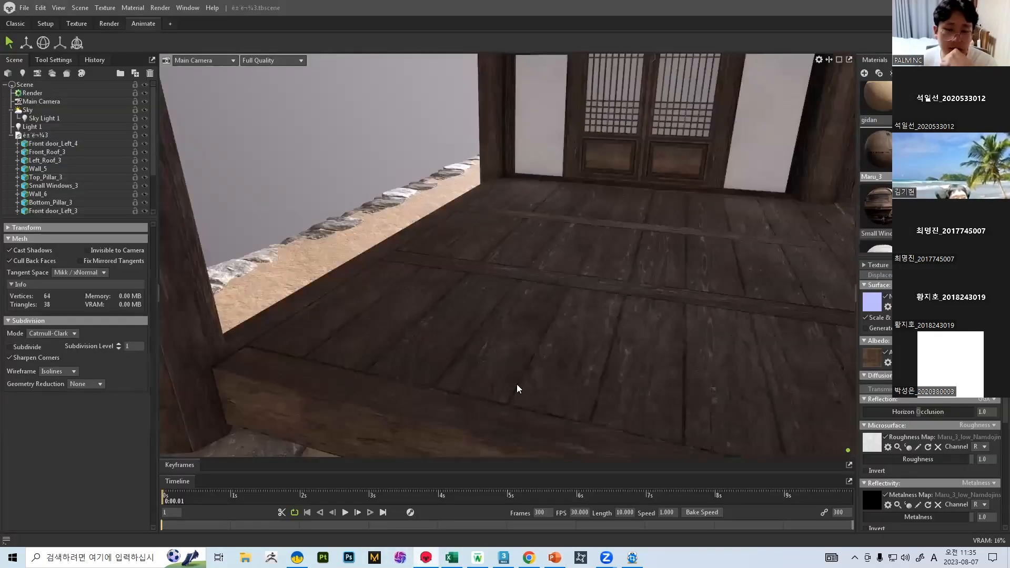
click(887, 437)
click(885, 437)
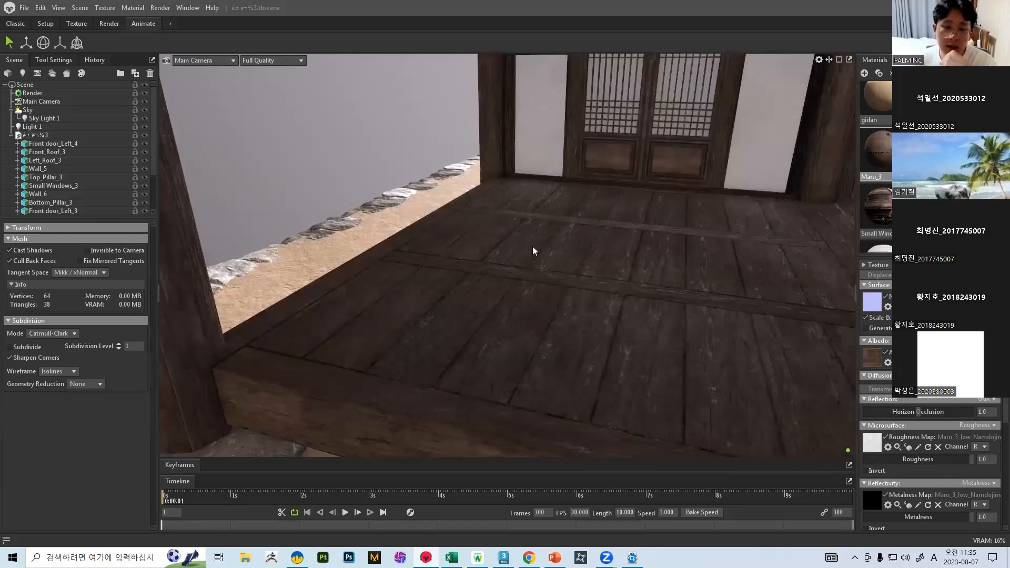
Step: View the floor boards up close and compare their shine with the roughness map on and off, leaving it off
drag(487, 250, 432, 228)
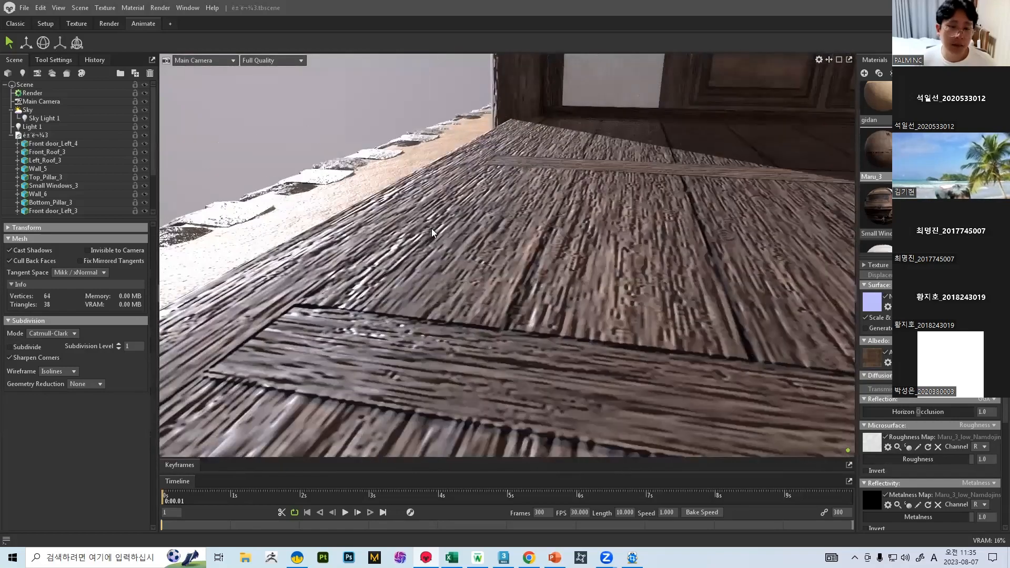
click(885, 438)
click(886, 439)
click(885, 438)
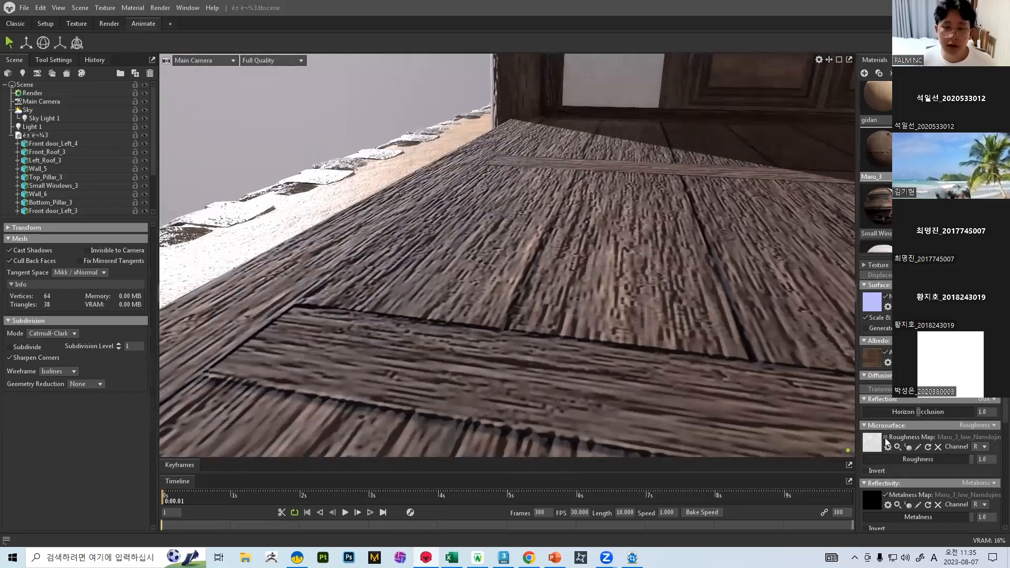
Step: Rotate the sky light, turn the Maru_3 roughness map back on, and examine the floor's shine from several distances and angles
scroll(538, 256, down, 3)
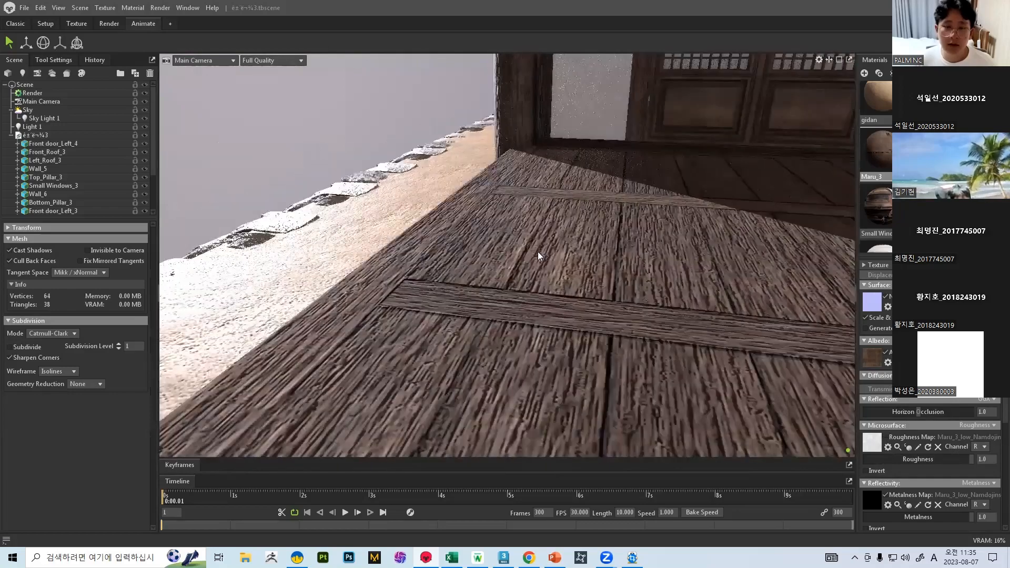
scroll(529, 272, down, 5)
scroll(514, 270, up, 5)
drag(514, 269, 739, 252)
scroll(513, 267, down, 4)
scroll(550, 279, up, 4)
scroll(550, 277, down, 3)
scroll(587, 282, down, 3)
scroll(583, 292, up, 5)
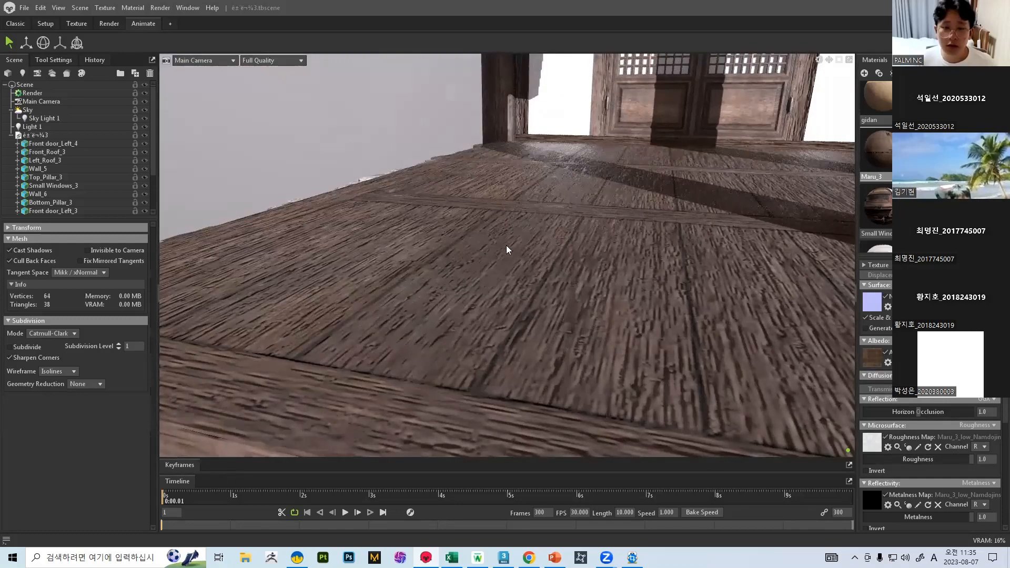
drag(507, 245, 536, 190)
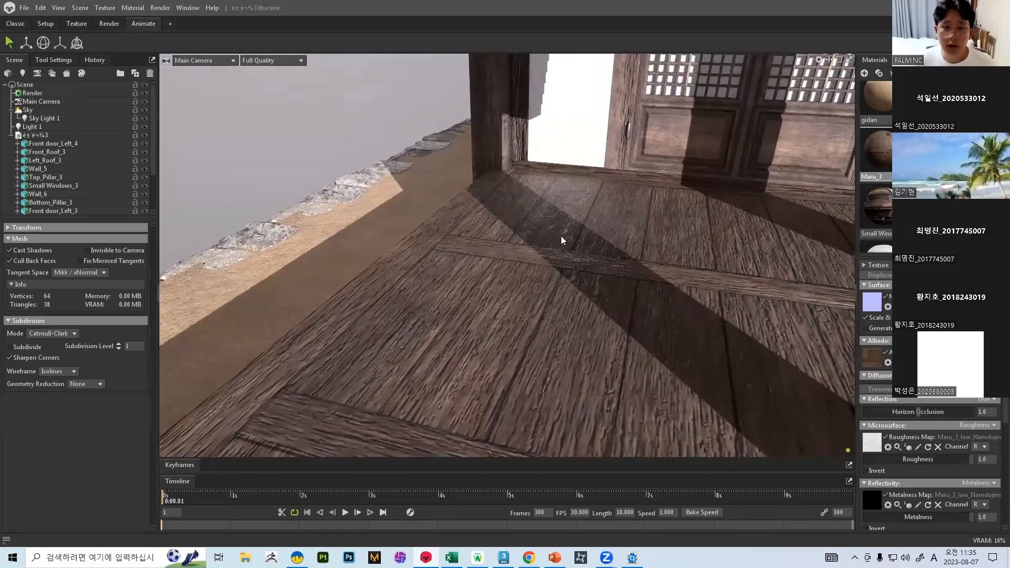
drag(561, 240, 625, 174)
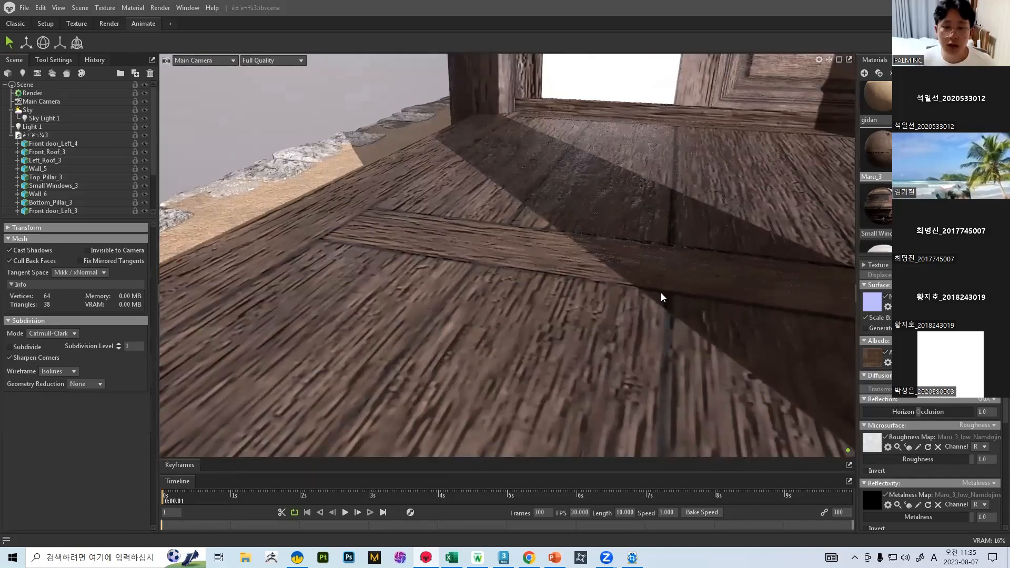
Step: View the porch floor from beside the front pillar, then switch to PowerPoint and open slide 54 on metallic and roughness
drag(661, 293, 578, 241)
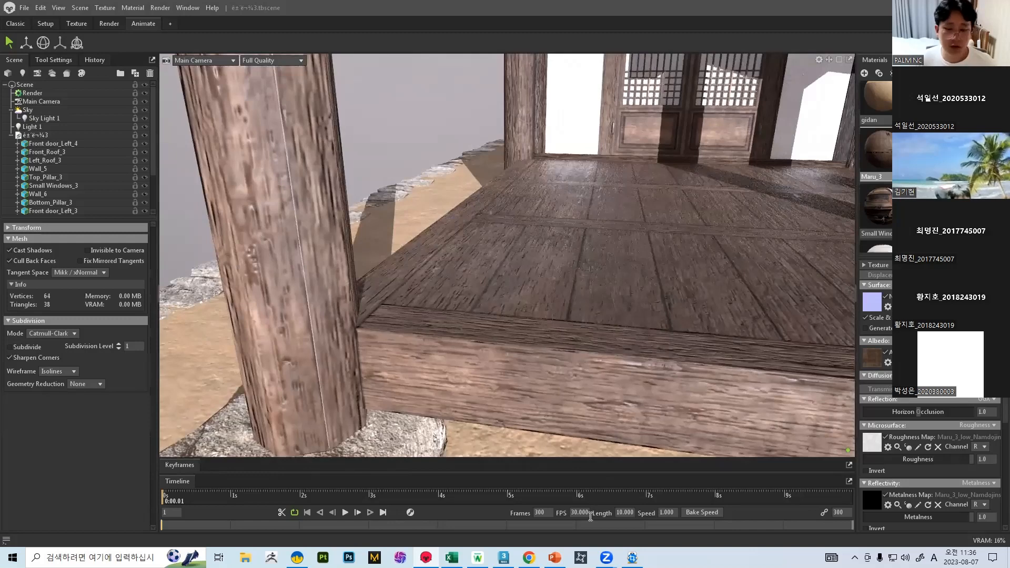
click(555, 558)
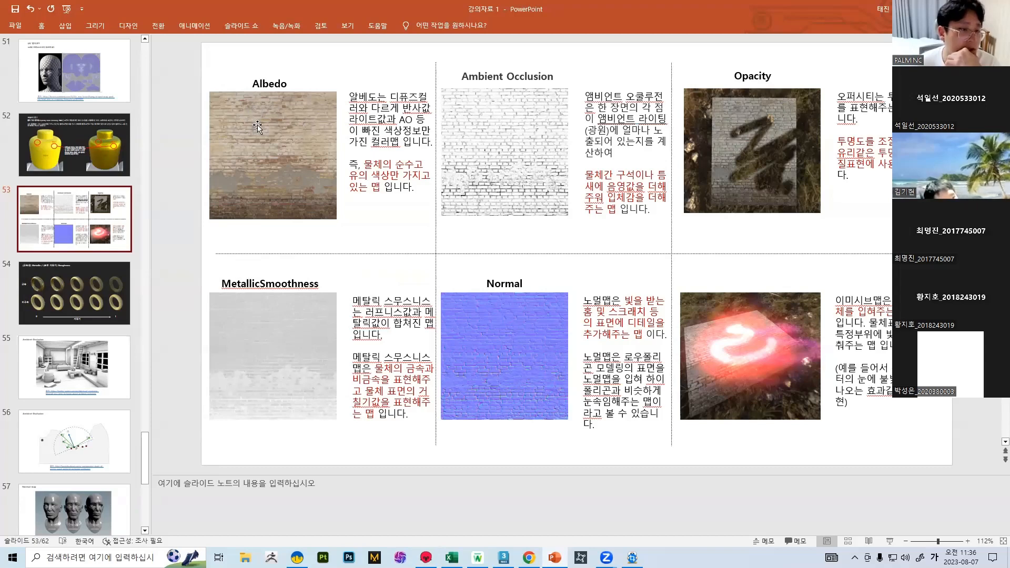
scroll(84, 275, up, 3)
scroll(82, 276, down, 3)
click(76, 278)
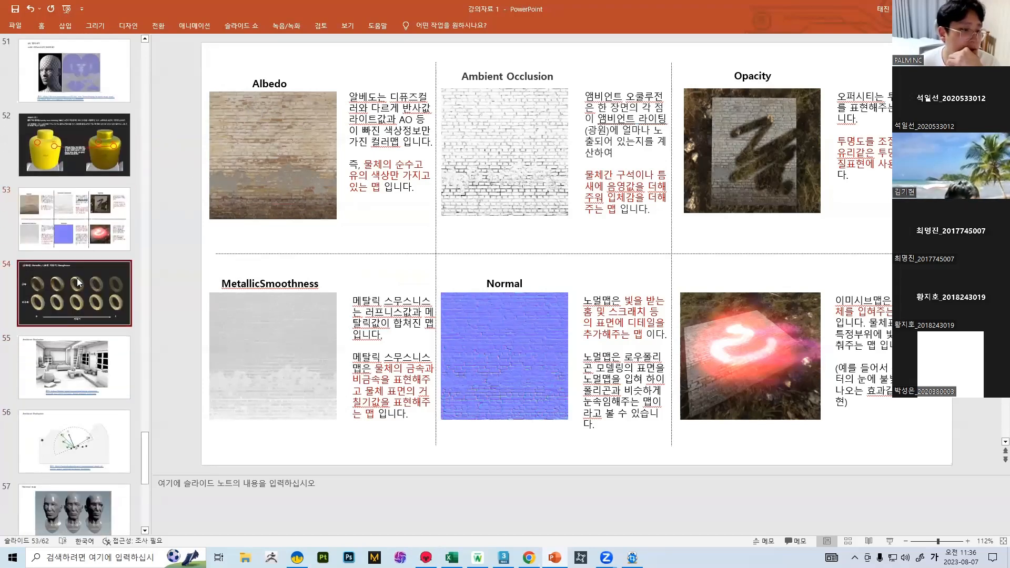
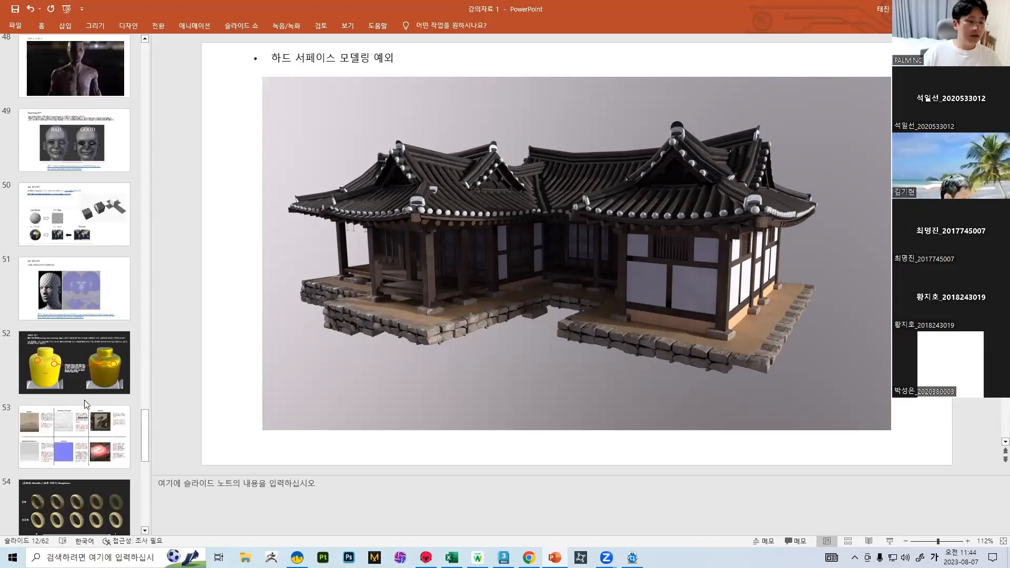
Step: Review the UV map explanation on slide 51 and the bad and good topology comparison on slide 49
click(74, 298)
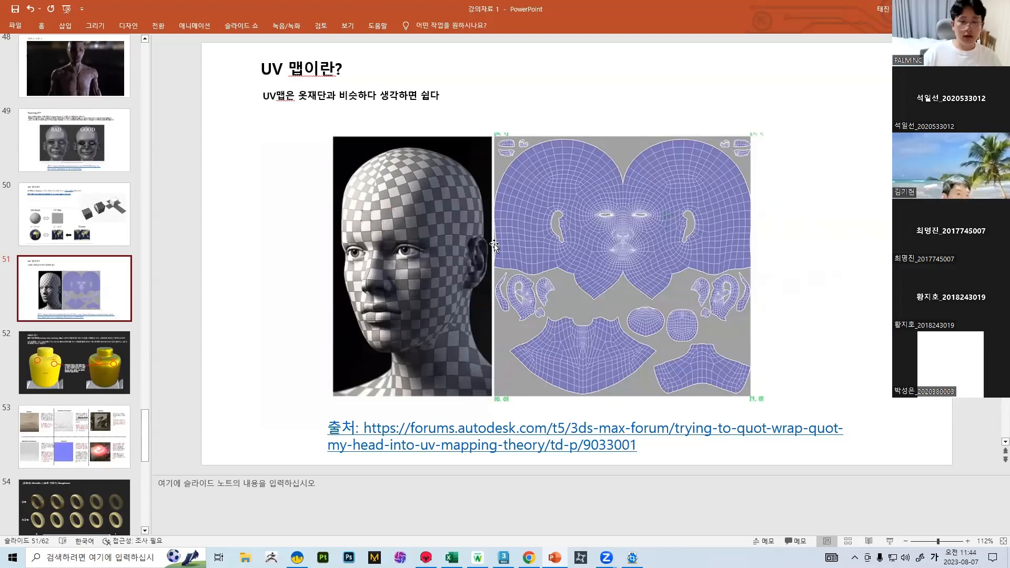
scroll(81, 283, up, 3)
click(81, 282)
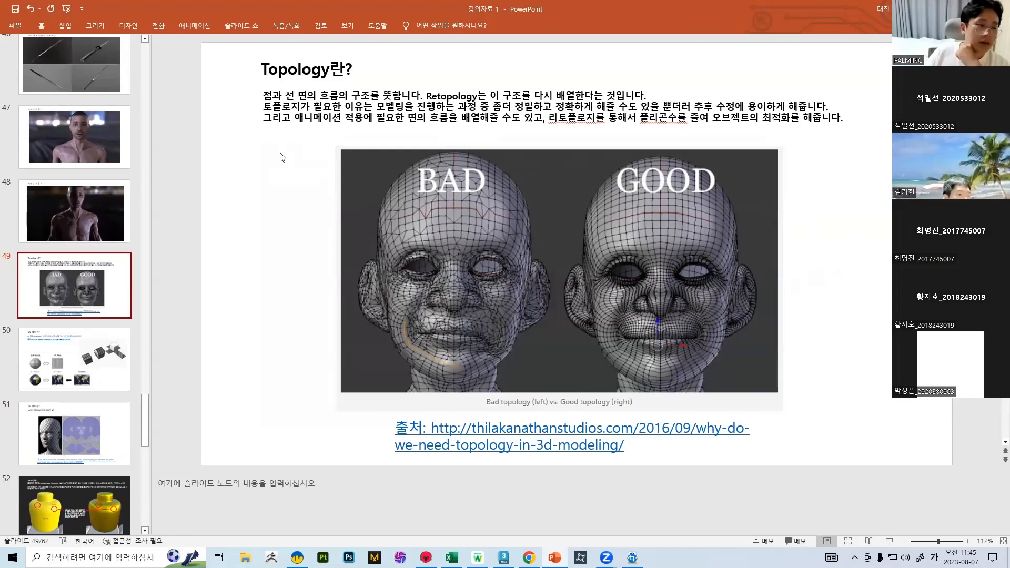
Step: Open slide 62, the field of view (FOV) comparison at the end of the deck
scroll(89, 204, up, 3)
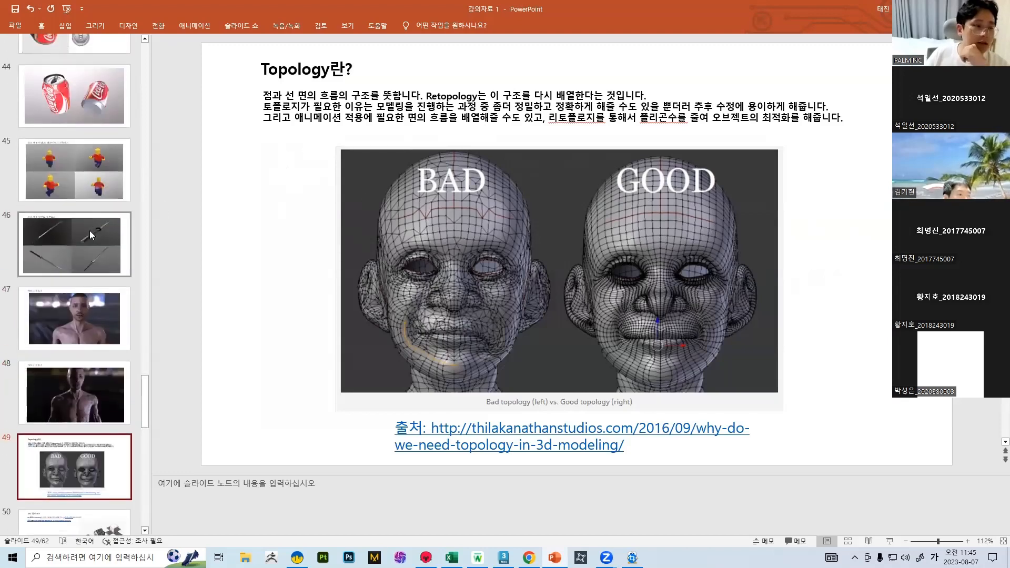
scroll(90, 235, down, 12)
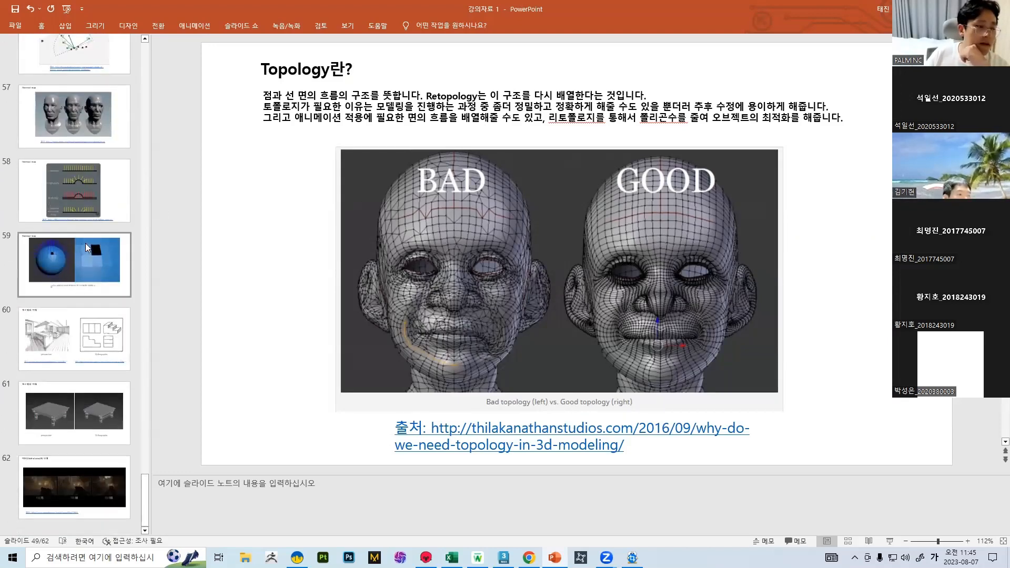
click(58, 476)
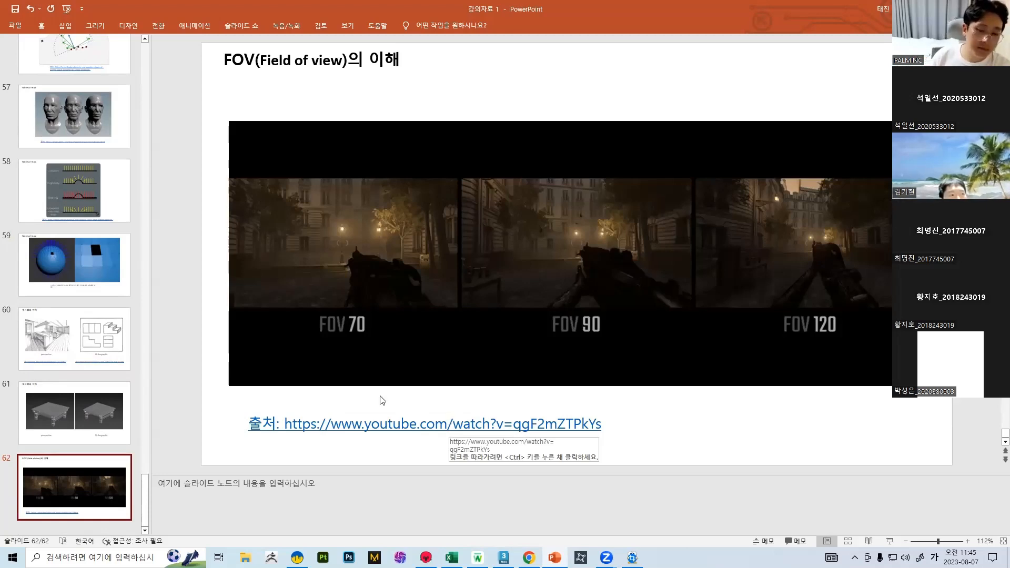
Step: Switch to 3ds Max and view the twisted ring model in perspective from an angle
click(503, 558)
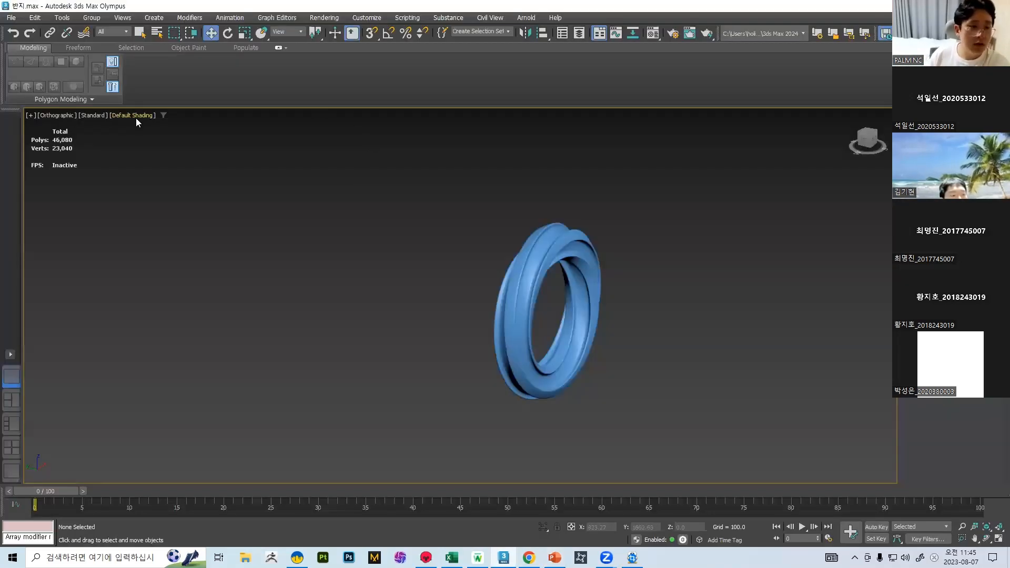
middle_drag(564, 242, 518, 248)
key(p)
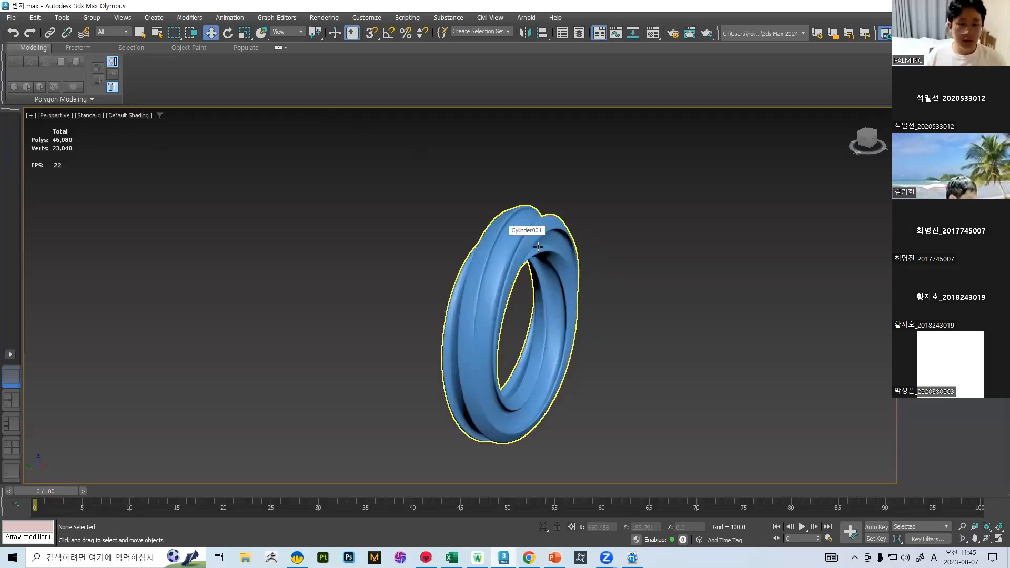
middle_drag(417, 224, 403, 231)
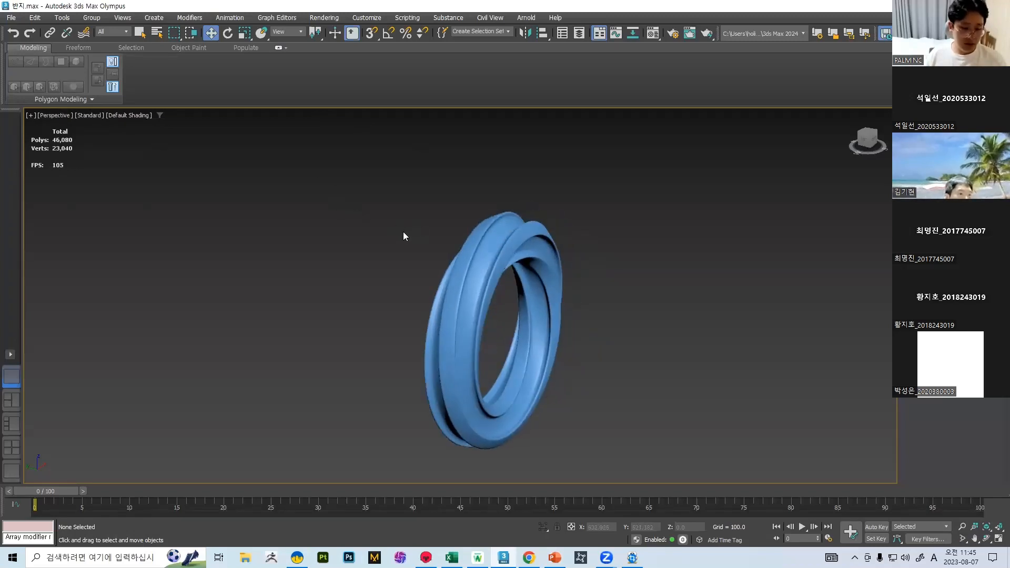
Step: Examine the ring in the front view at several zoom levels and orbit it into an angled orthographic view
middle_drag(467, 228, 372, 180)
key(f)
scroll(460, 284, down, 6)
scroll(454, 269, up, 5)
middle_drag(372, 180, 431, 331)
scroll(379, 220, up, 5)
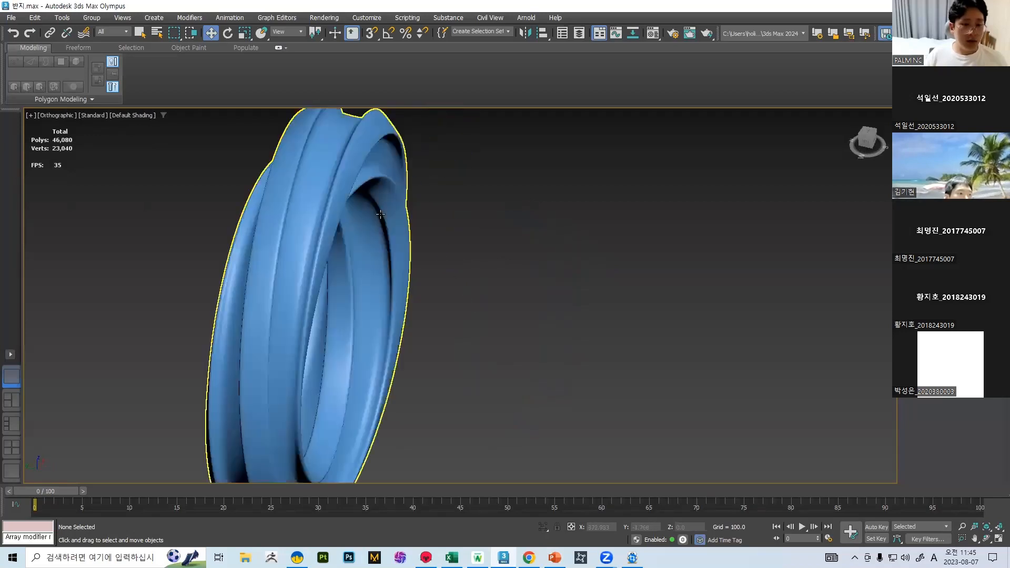
alt+middle_drag(377, 216, 284, 217)
key(f)
scroll(441, 184, down, 10)
scroll(456, 287, up, 8)
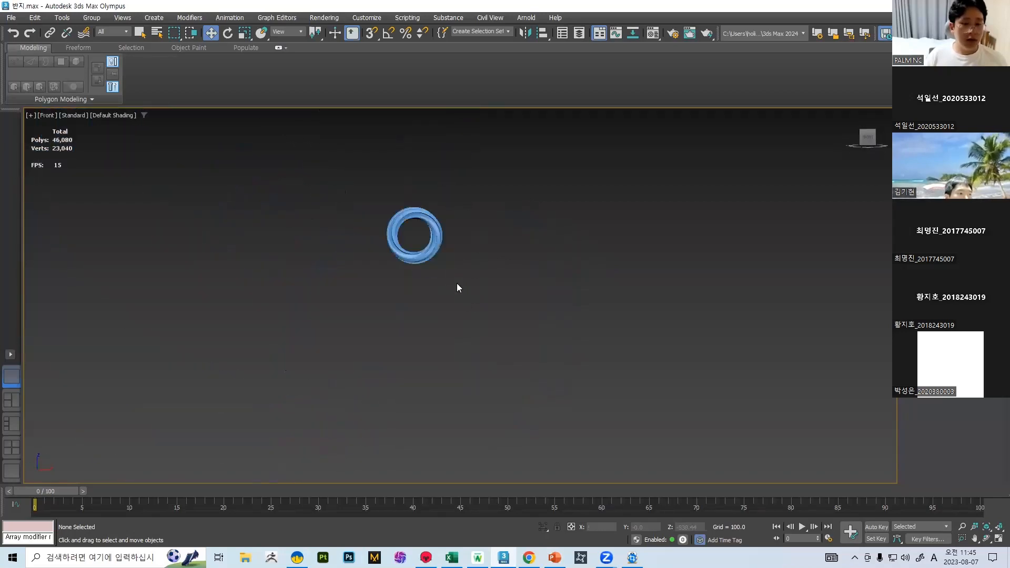
alt+middle_drag(397, 221, 443, 314)
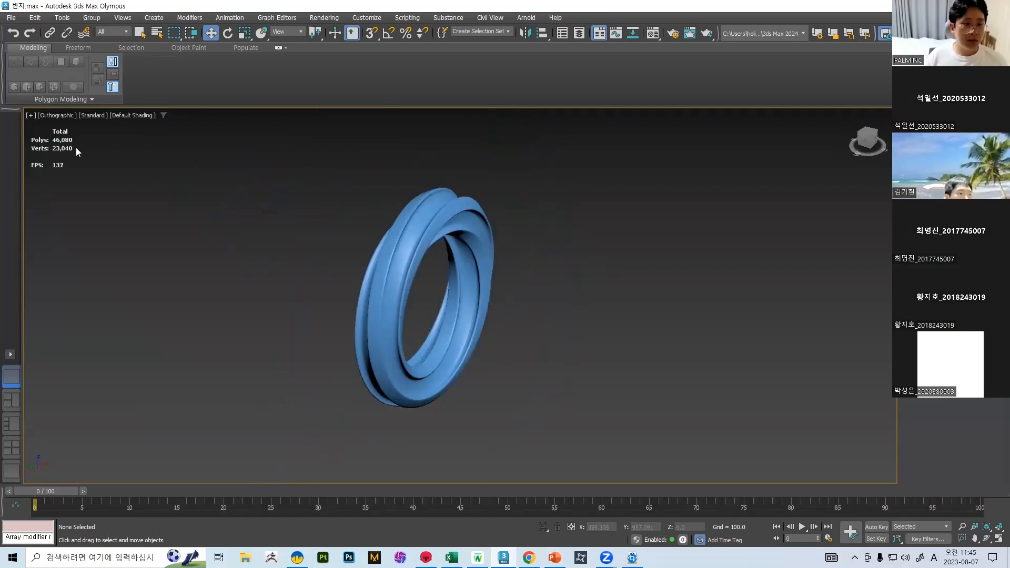
Step: Compare the ring in perspective and orthographic projection, leaving the viewport orthographic
key(p)
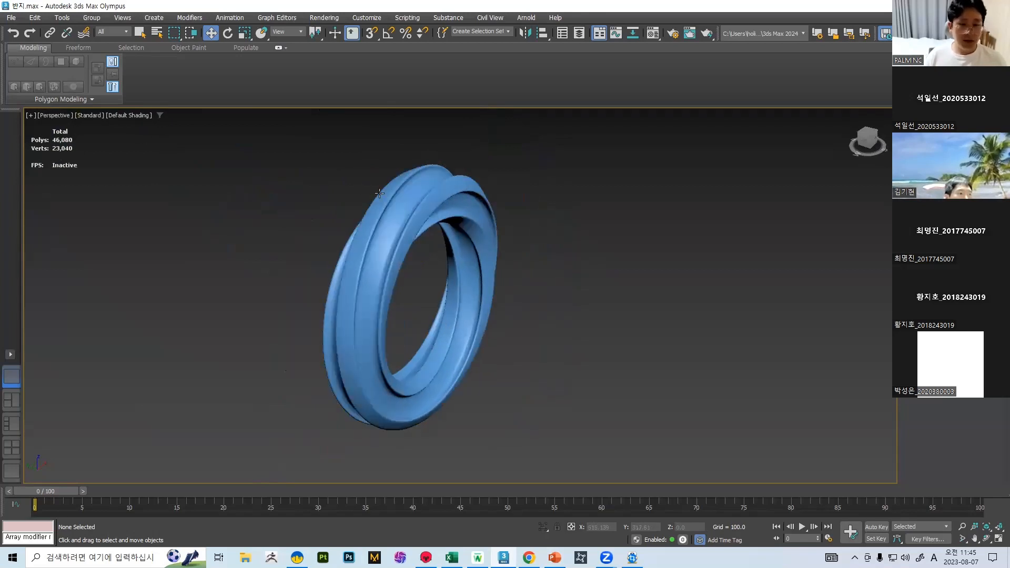
click(57, 115)
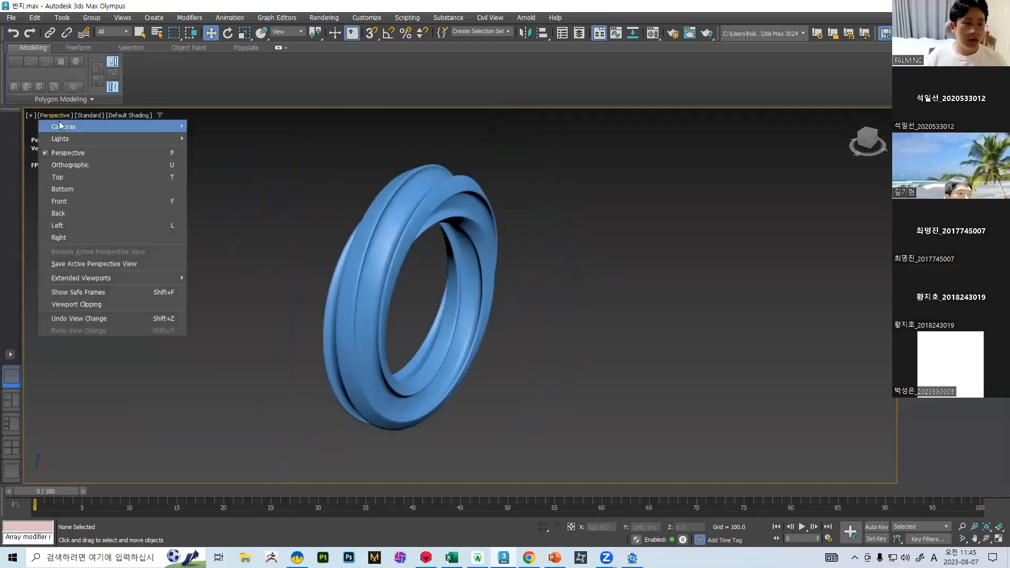
click(76, 164)
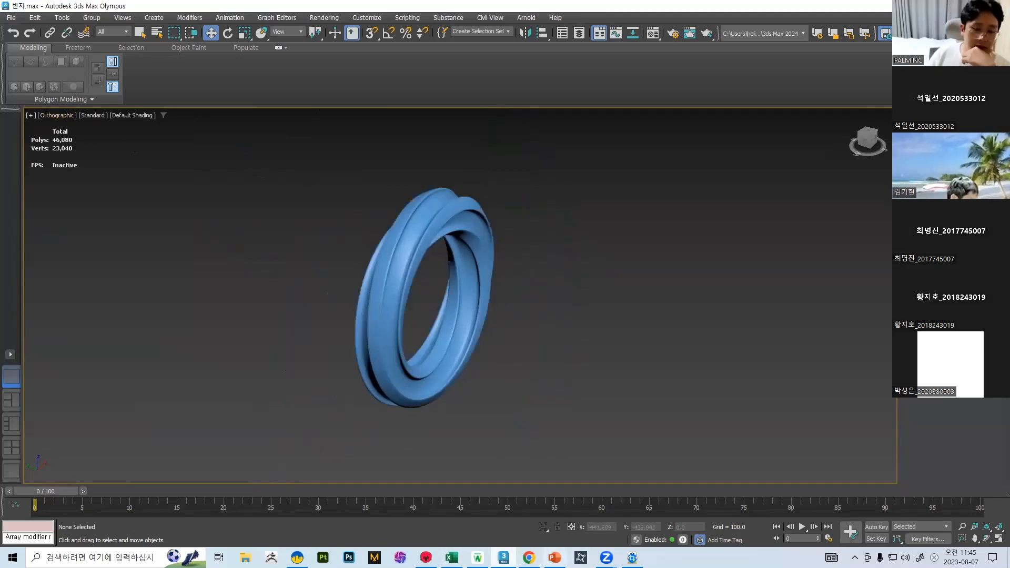
Step: Return to PowerPoint and revisit the Normal map slides 59 and 57 and the FOV comparison on slide 62
click(555, 557)
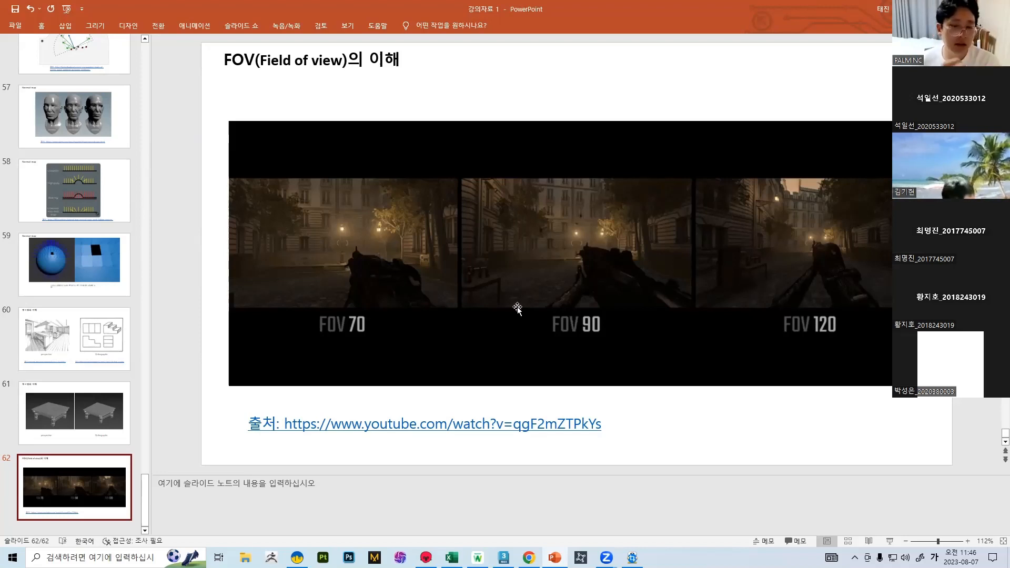
click(84, 298)
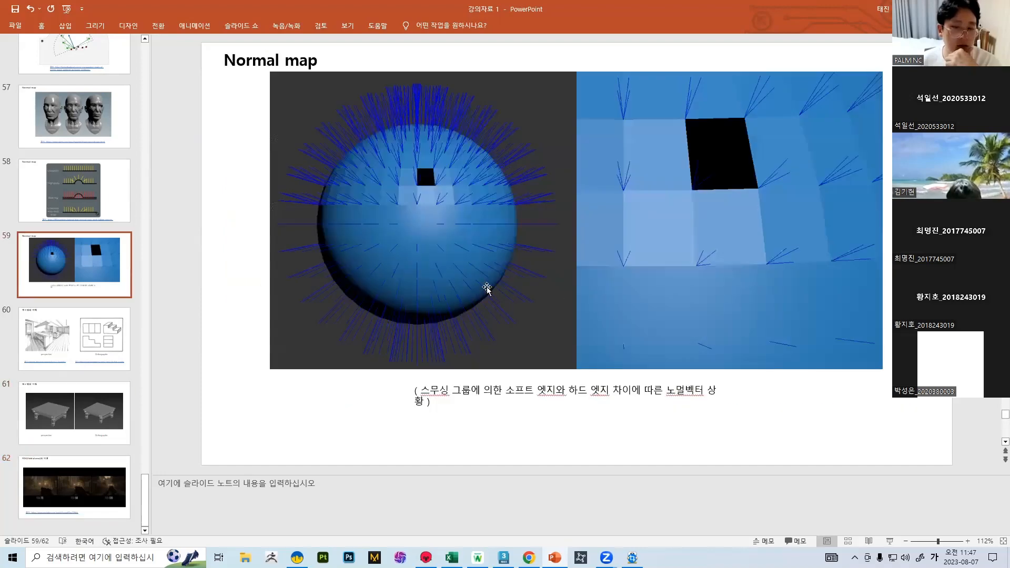
click(74, 500)
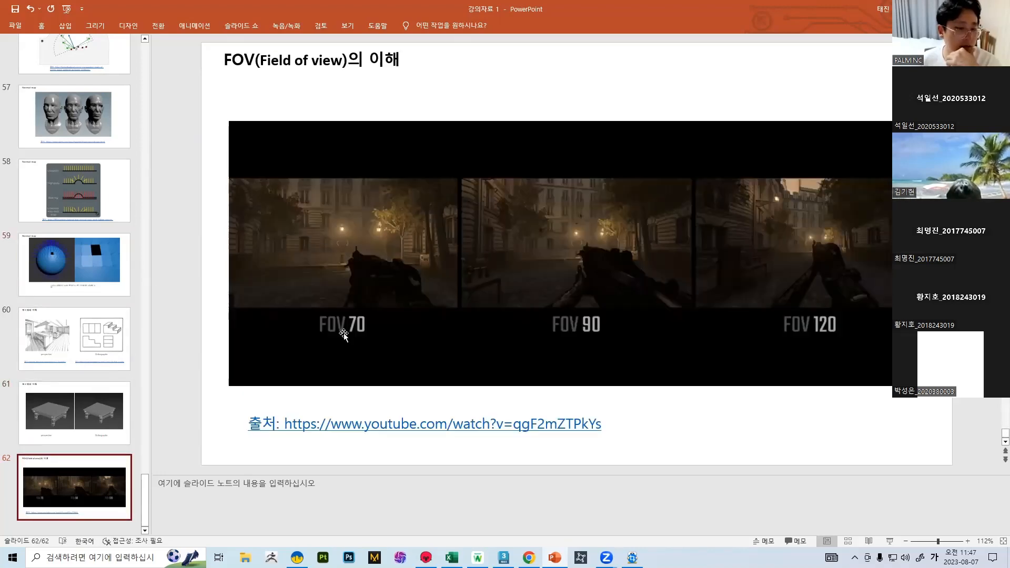
scroll(77, 333, up, 2)
scroll(77, 335, up, 3)
click(83, 392)
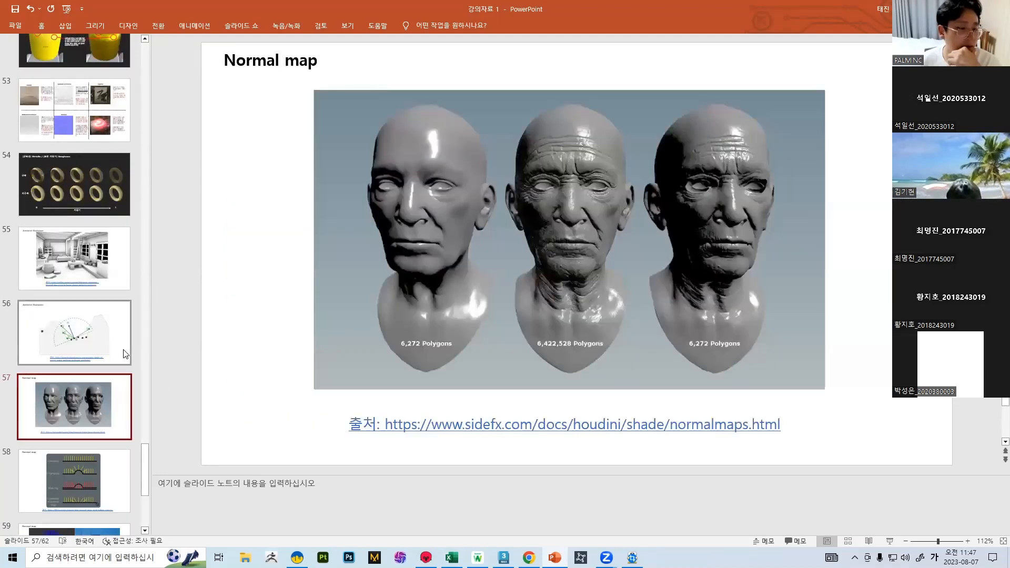
scroll(103, 343, down, 5)
click(74, 437)
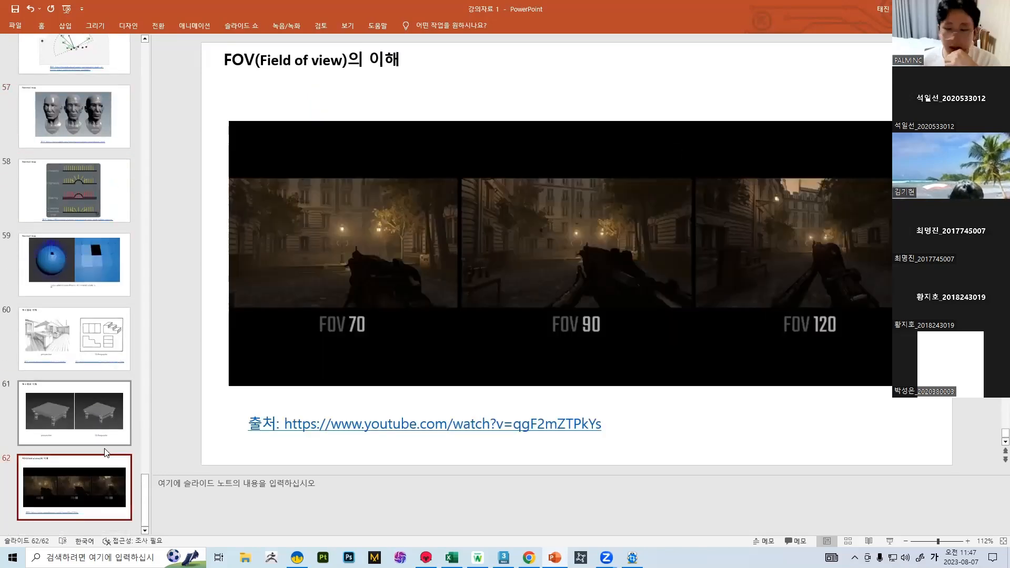
Step: Browse back through the slide thumbnails to the start of the deck and open the instructor introduction on slide 1
scroll(57, 355, up, 3)
scroll(56, 352, up, 20)
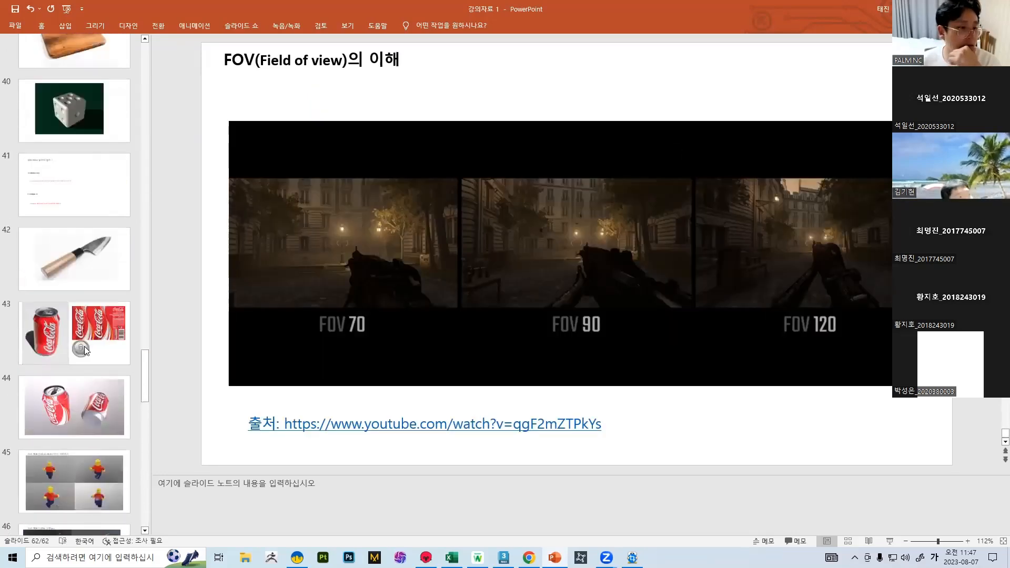
scroll(86, 357, up, 20)
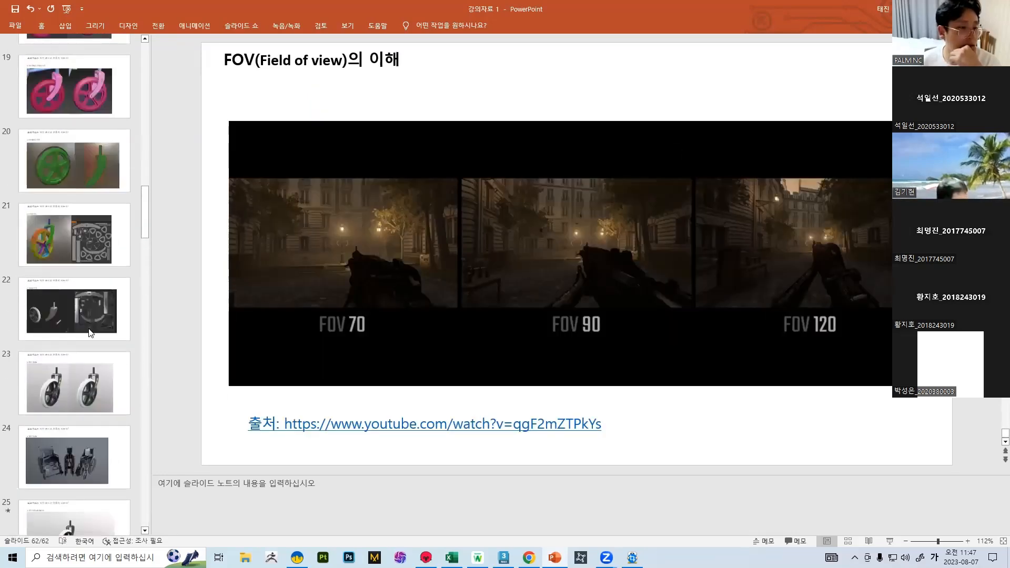
scroll(90, 333, up, 13)
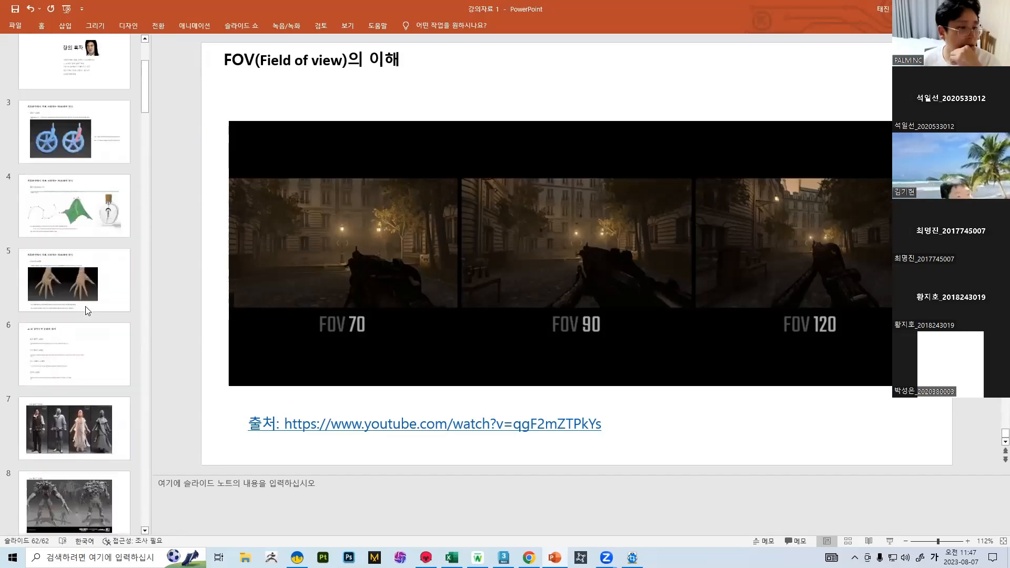
scroll(104, 283, down, 11)
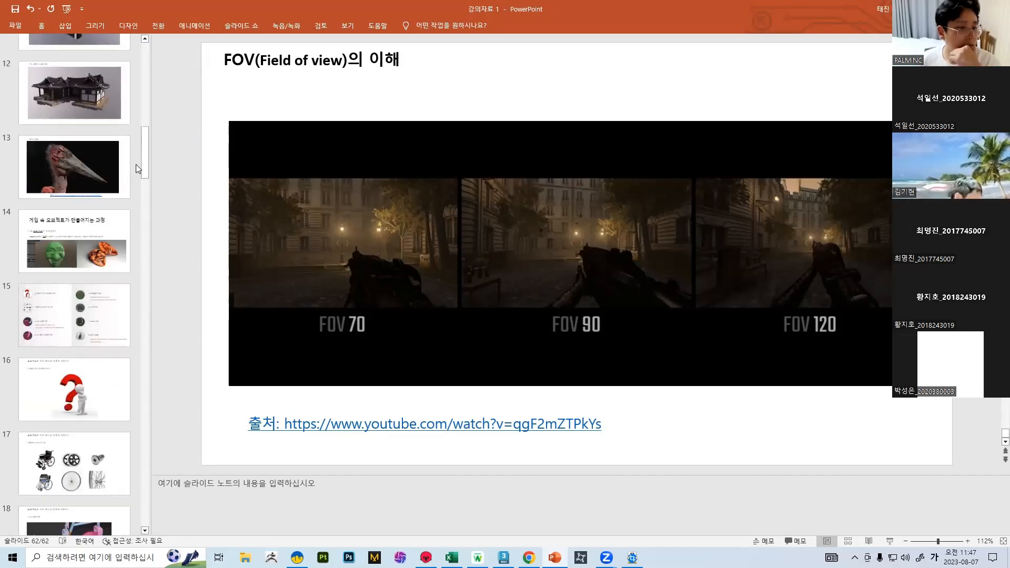
drag(145, 176, 132, 86)
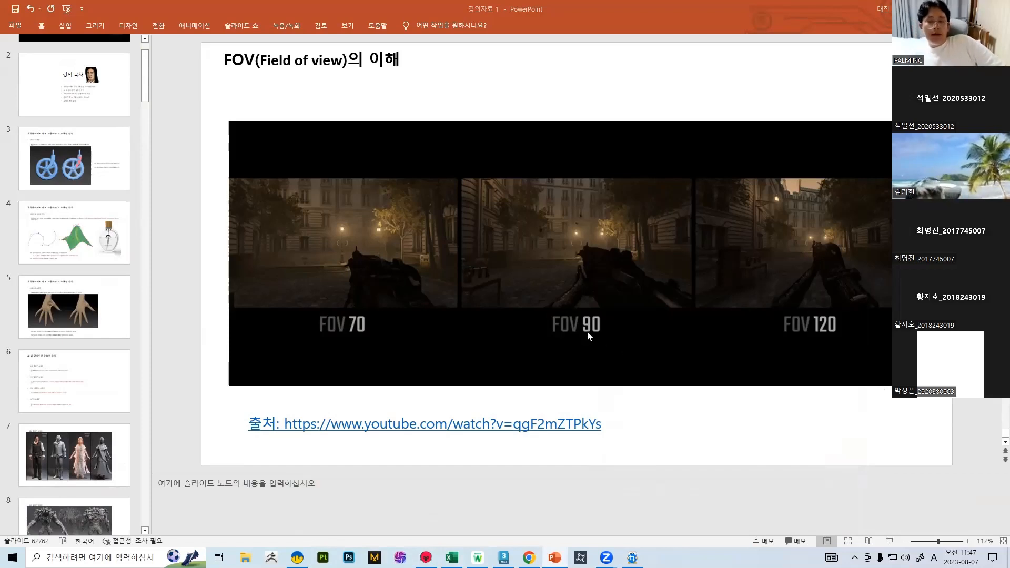
scroll(99, 308, up, 2)
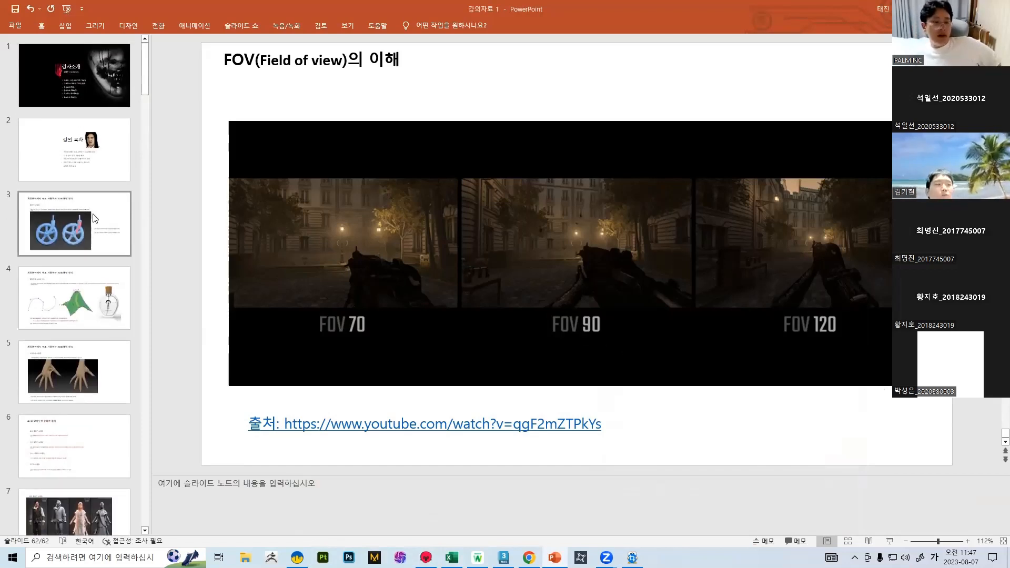
click(96, 221)
click(108, 153)
click(117, 90)
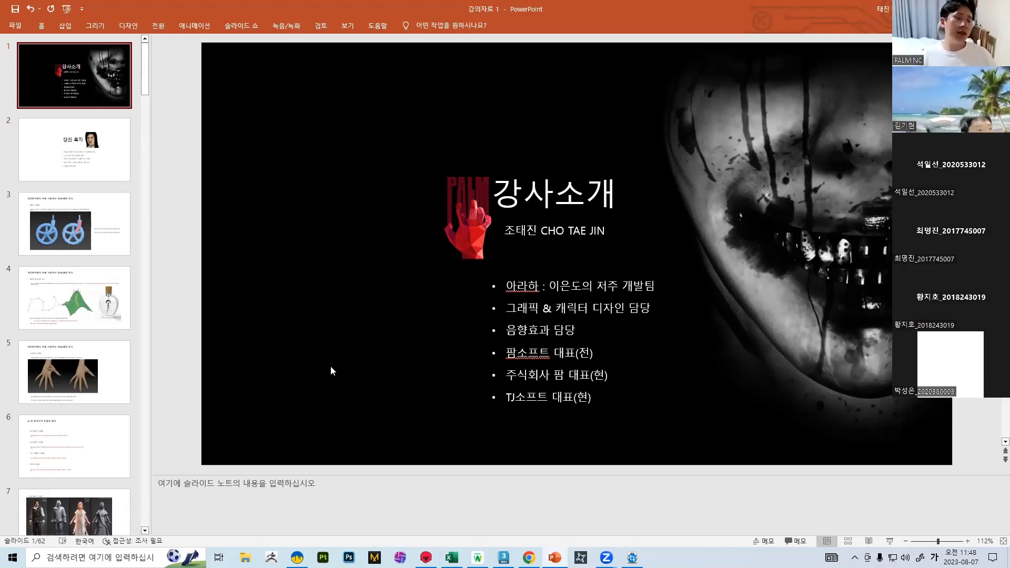
Step: Skim the slide thumbnails from the beginning of the deck to slides 49 to 54, and switch to 3ds Max
scroll(90, 260, down, 15)
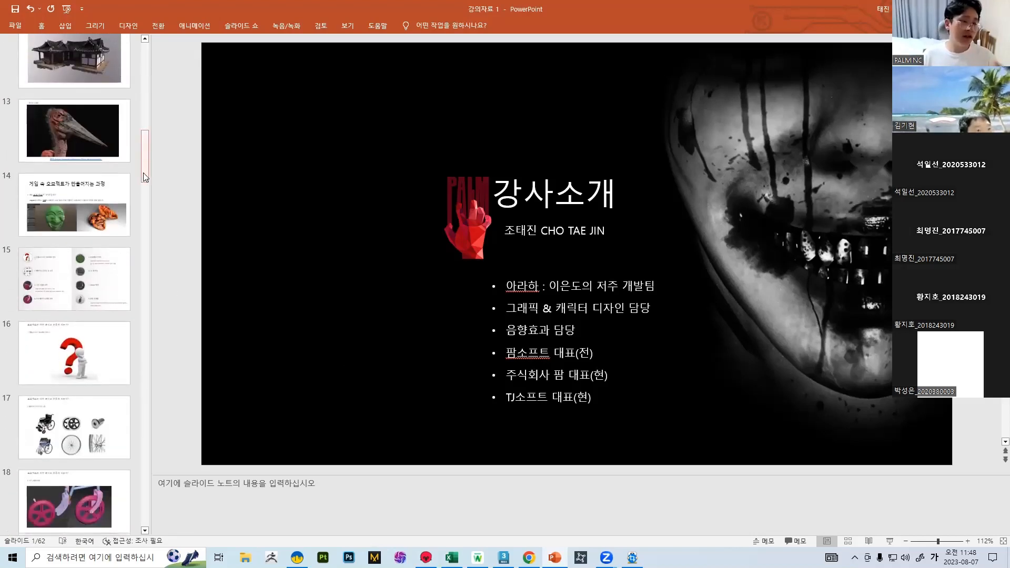
drag(144, 173, 122, 304)
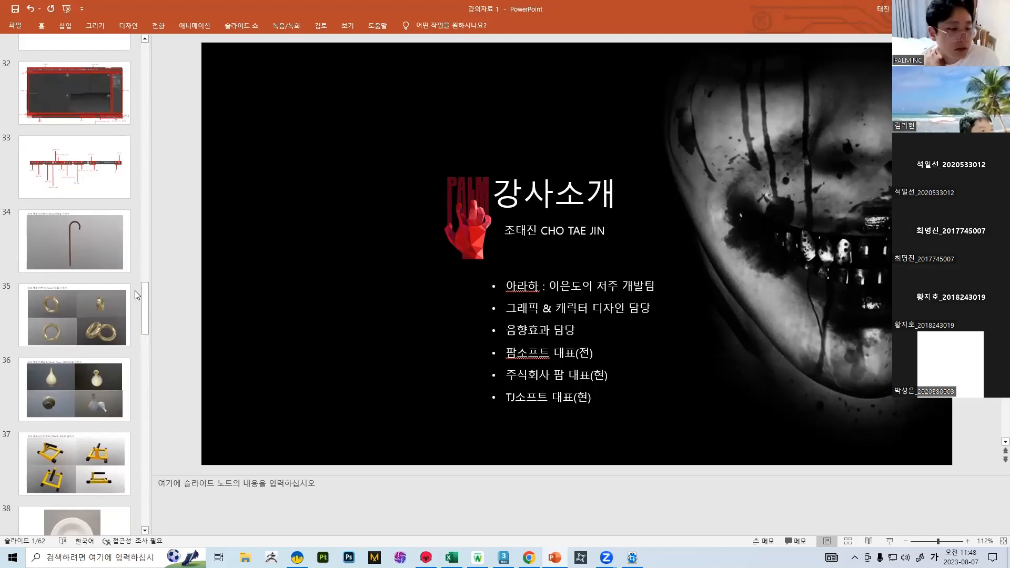
drag(144, 295, 118, 370)
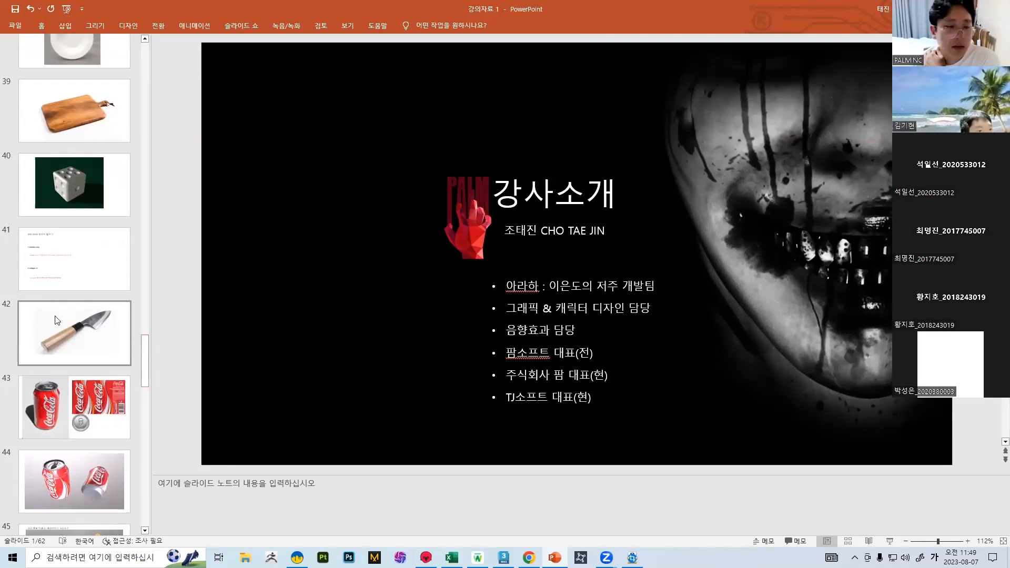
drag(147, 366, 126, 443)
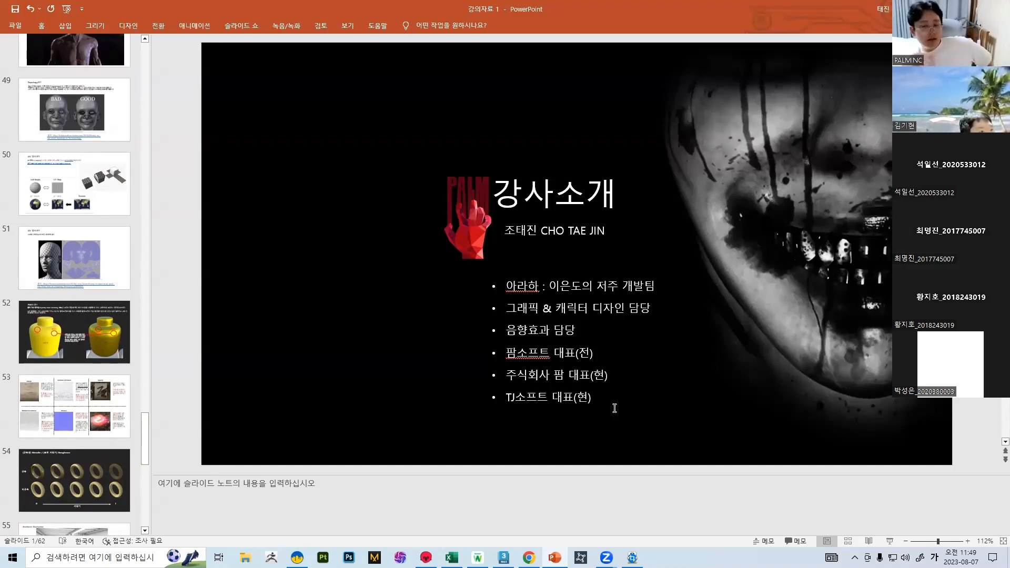
click(503, 557)
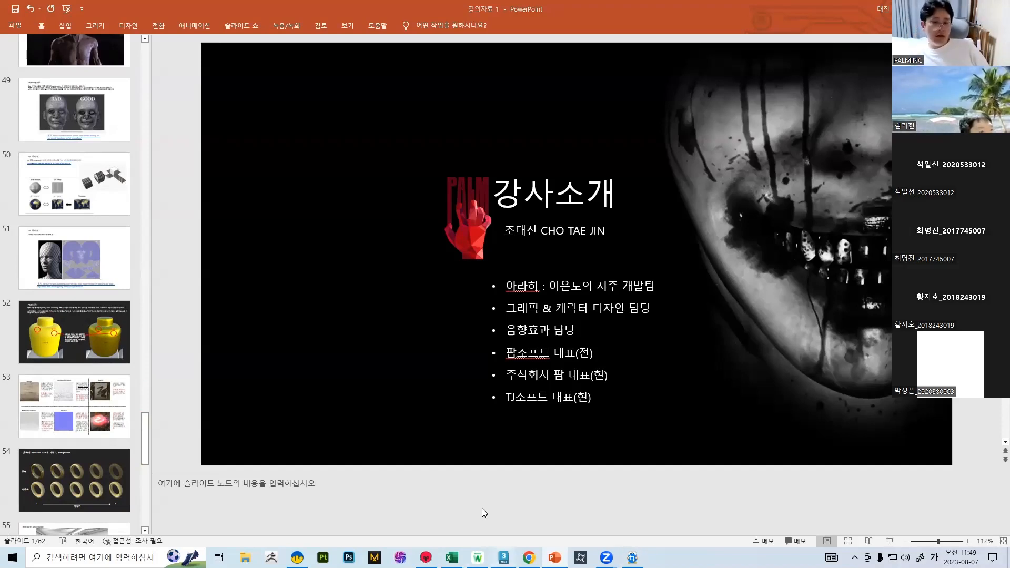
Step: Show the ring framed in the Front view and check the Grid and Snap Settings
middle_drag(187, 219, 213, 237)
key(f)
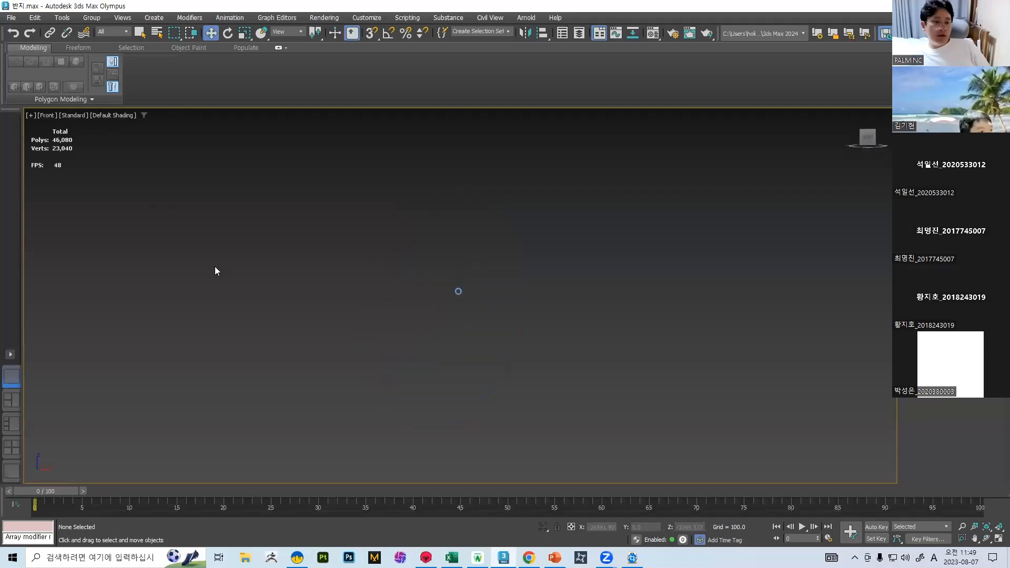
click(12, 409)
click(12, 447)
click(12, 469)
click(12, 376)
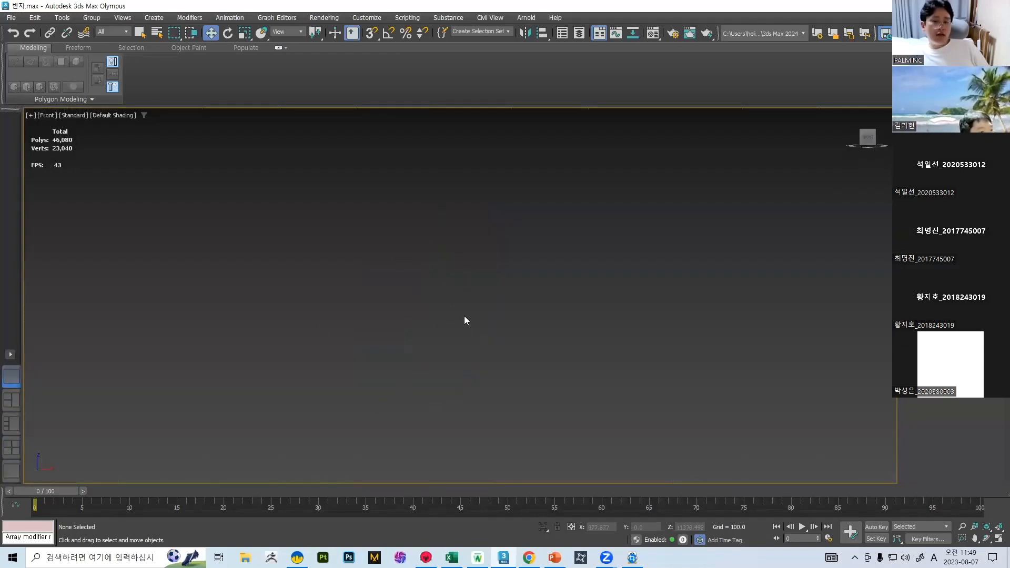
key(z)
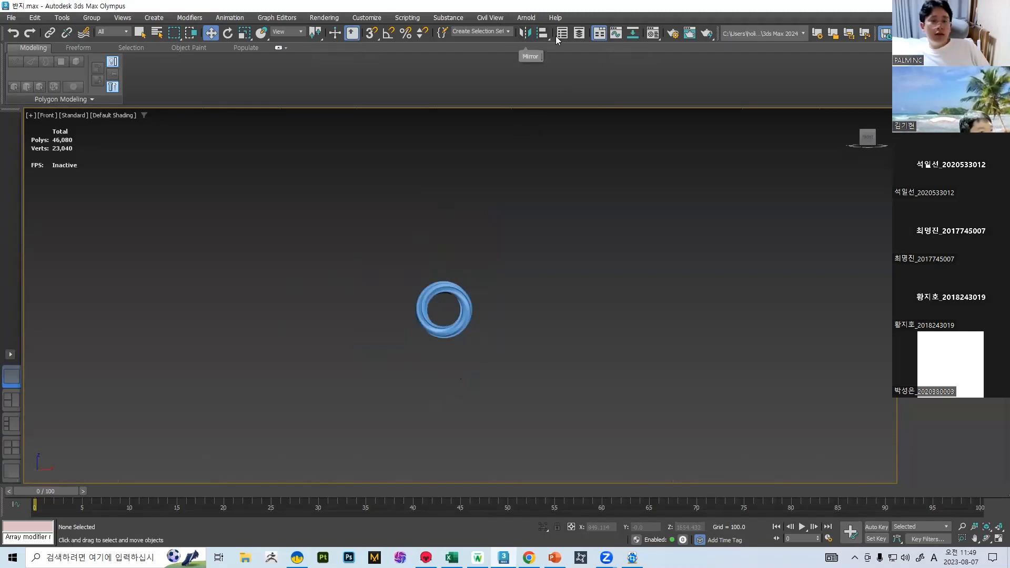
right_click(369, 36)
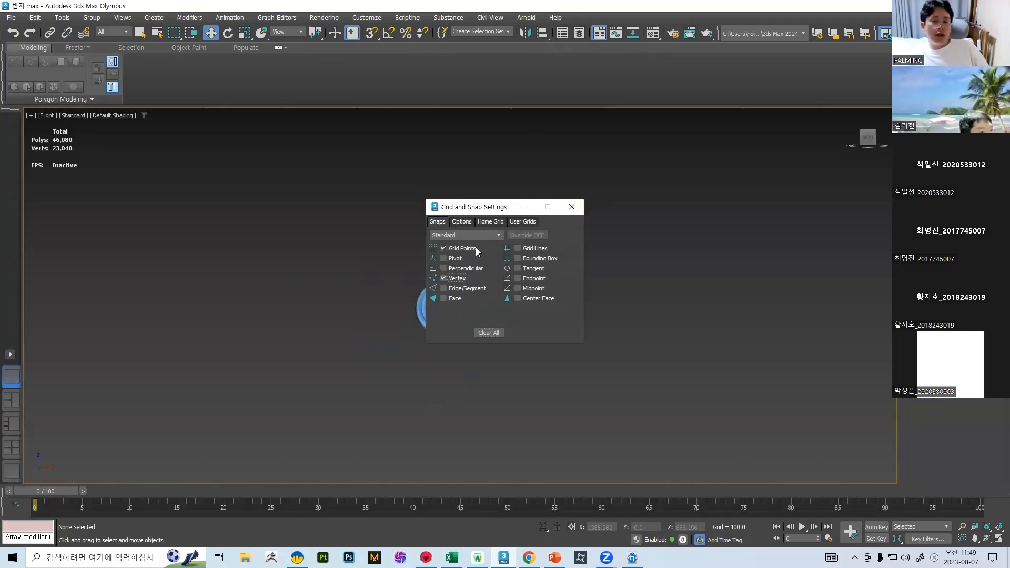
click(571, 207)
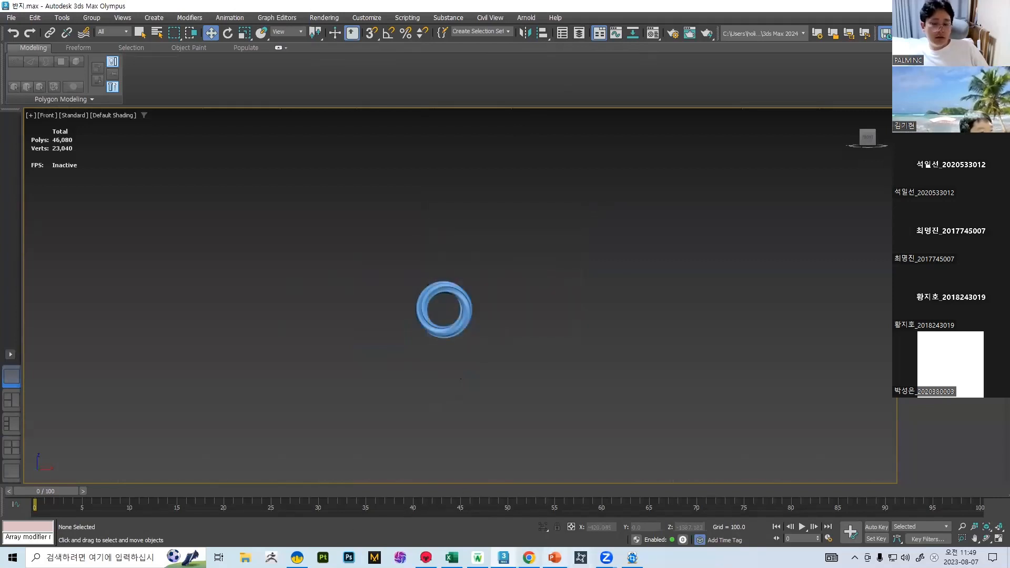
Step: Switch to PowerPoint and revisit the perspective and FOV slides 60 to 62, finishing on the perspective and orthographic comparison on slide 61
click(555, 558)
scroll(124, 354, down, 8)
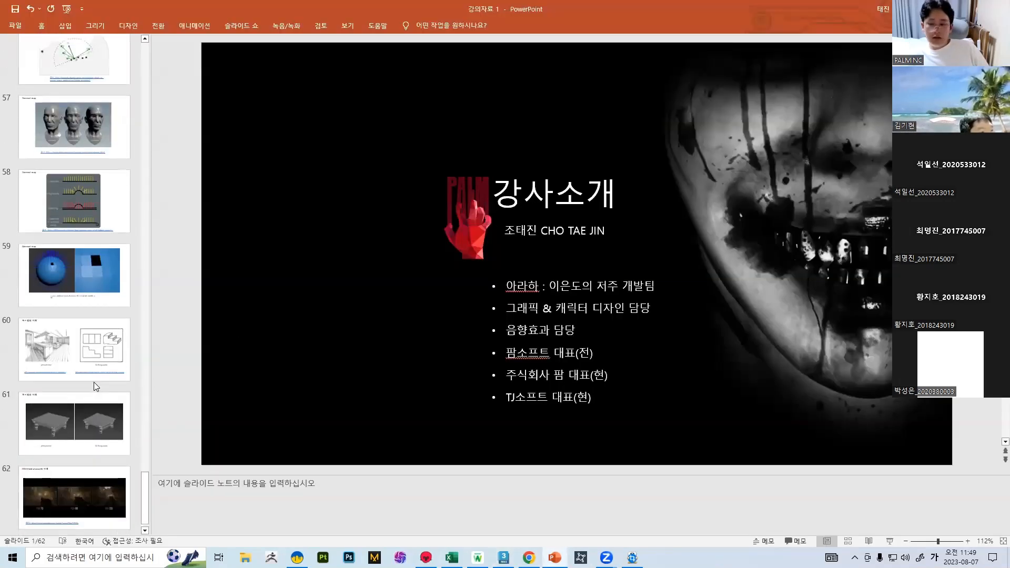
click(90, 469)
click(90, 416)
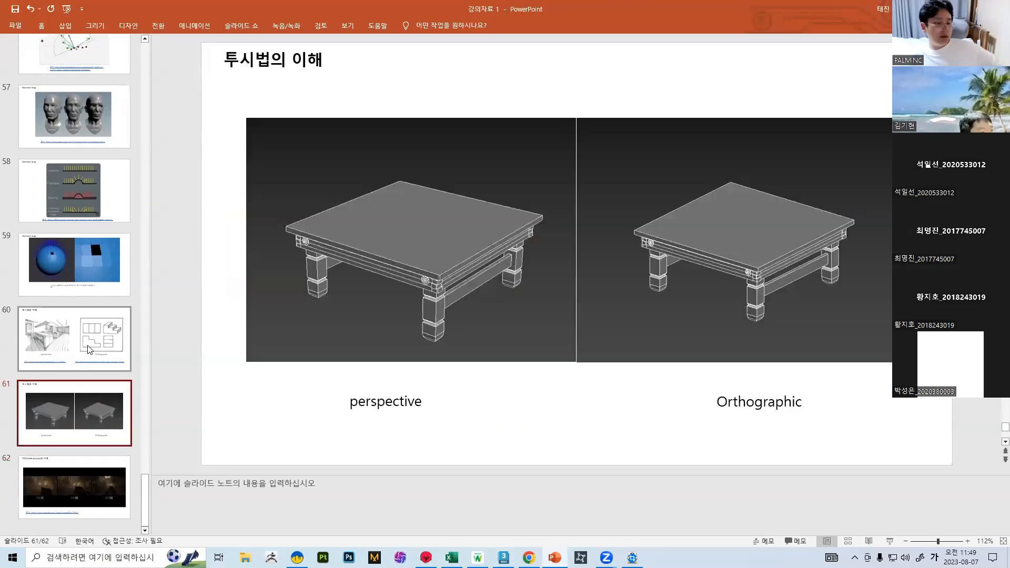
click(90, 350)
click(87, 423)
click(91, 479)
click(87, 401)
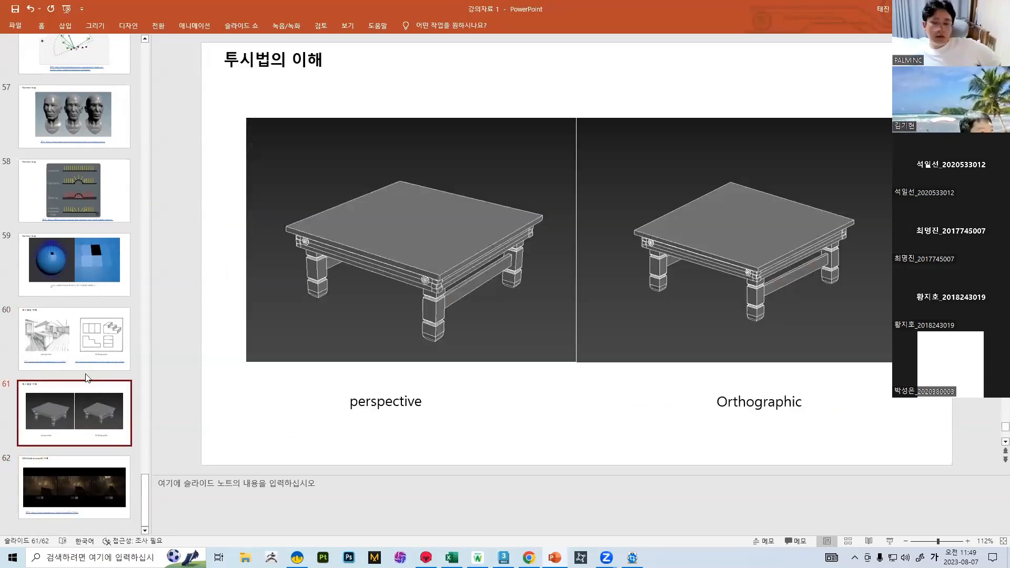
Step: Go back through the Ambient Occlusion slides 56 and 55 to the texture map overview on slide 53
scroll(84, 374, up, 3)
click(75, 418)
click(83, 349)
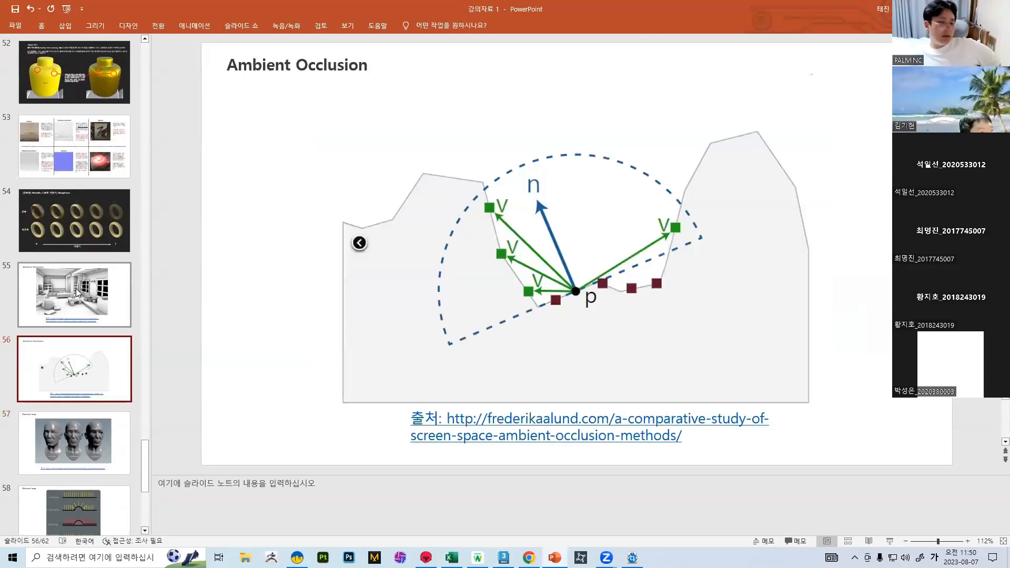
click(76, 288)
click(98, 202)
click(94, 160)
scroll(110, 251, up, 3)
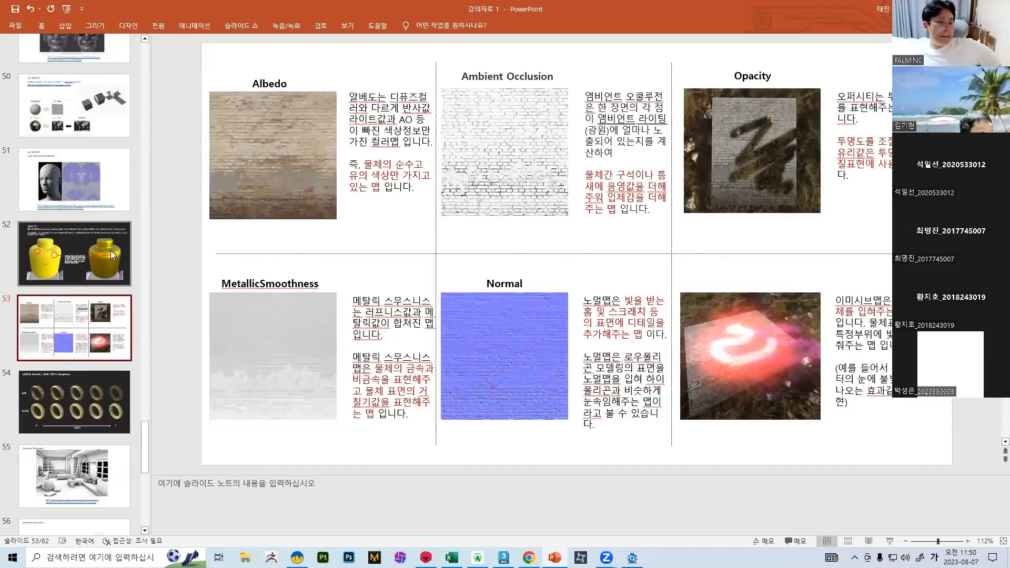
Step: Review slides 52 to 49, ending on the Topology slide, and skim the slide thumbnails back to the beginning of the deck
click(110, 251)
click(93, 179)
scroll(94, 179, up, 3)
click(100, 248)
click(107, 172)
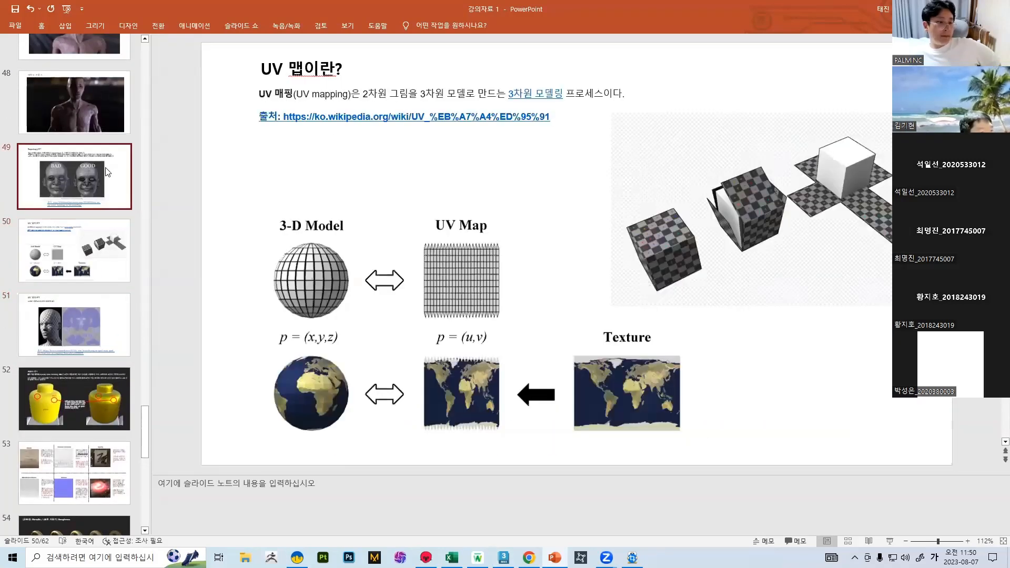
scroll(95, 165, up, 5)
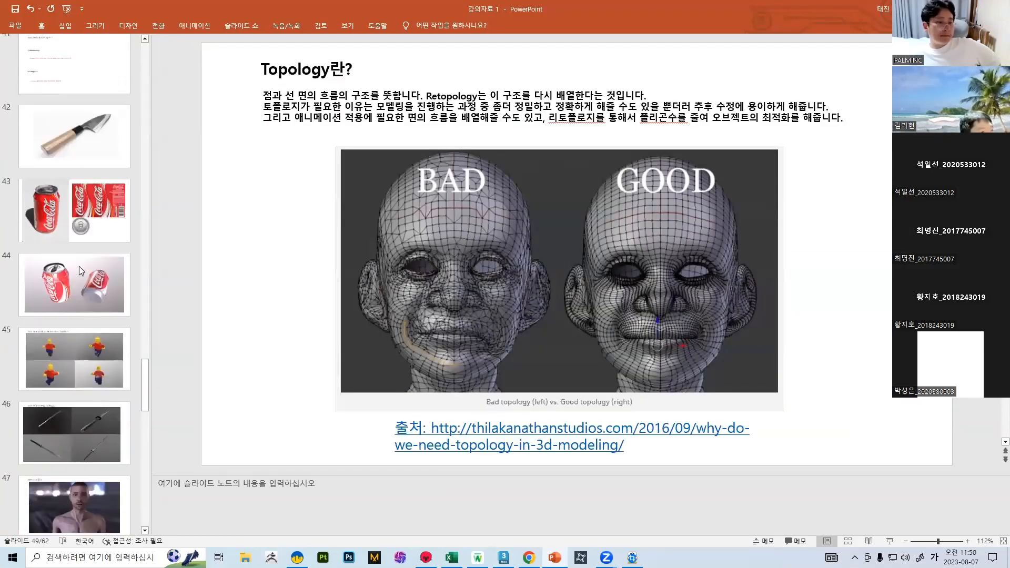
scroll(79, 267, up, 10)
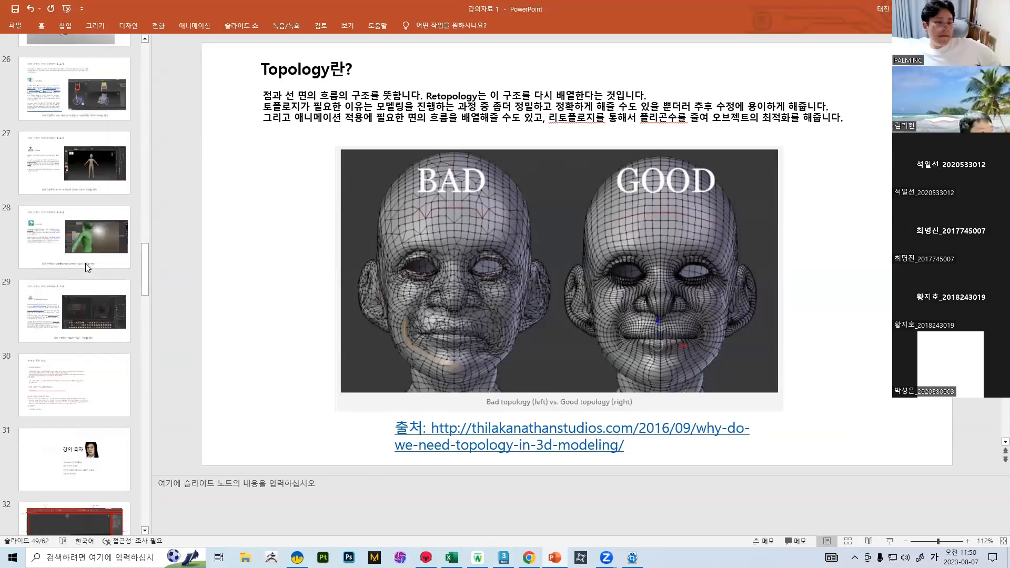
scroll(86, 263, up, 10)
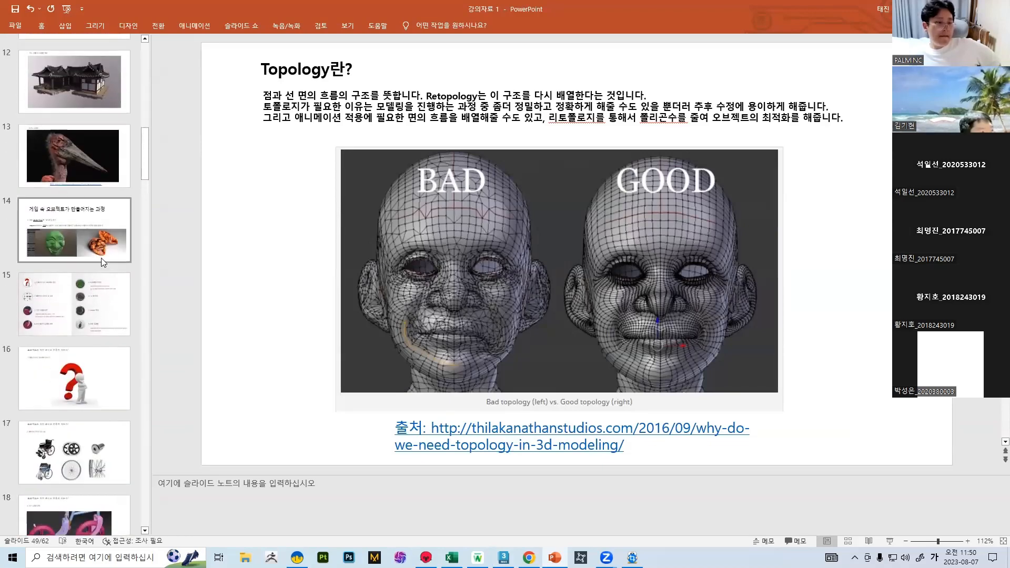
scroll(95, 271, up, 7)
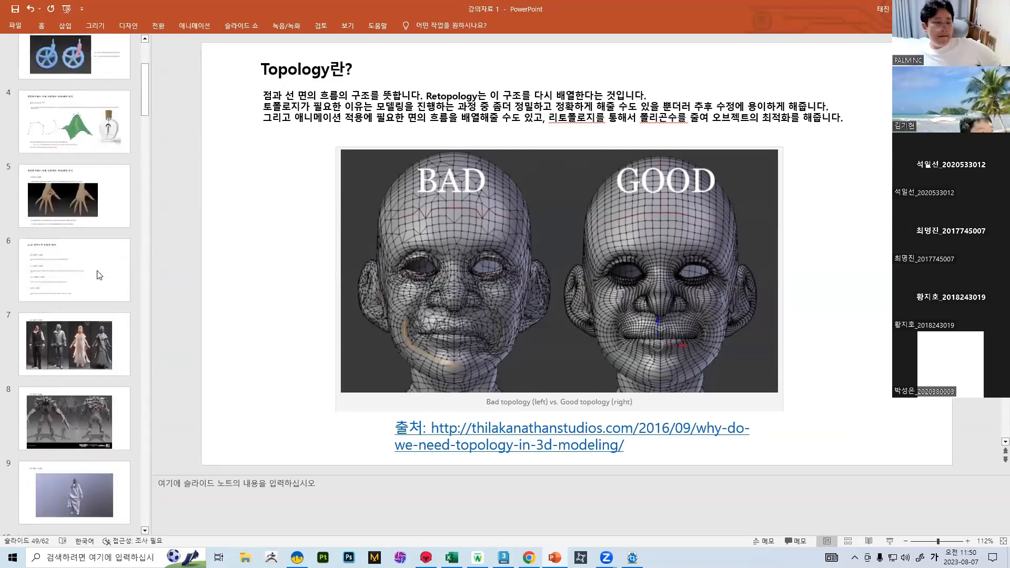
scroll(98, 274, up, 3)
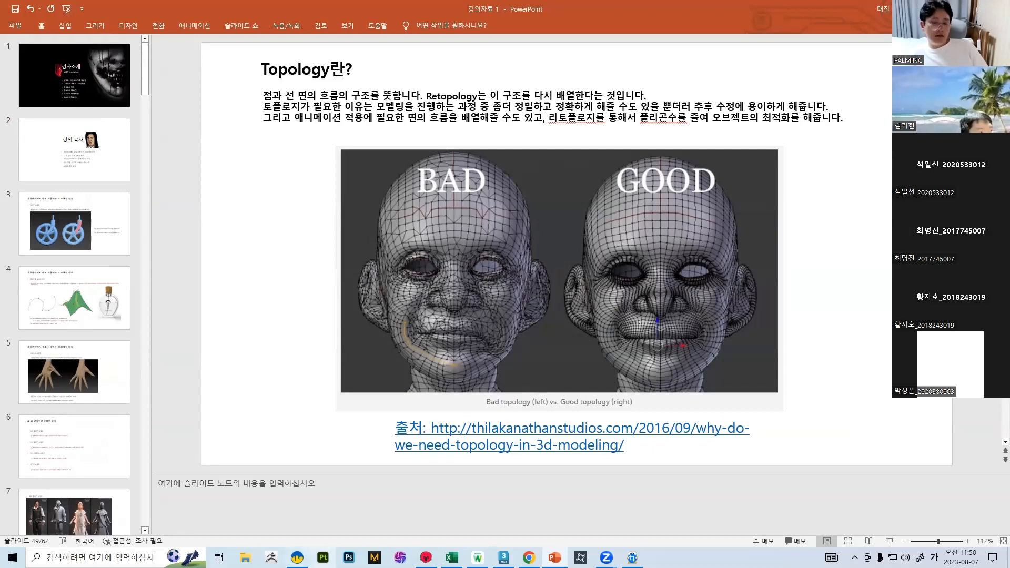
Step: Switch to 3ds Max and create a tall box to the right of the ring in the Front view
click(503, 558)
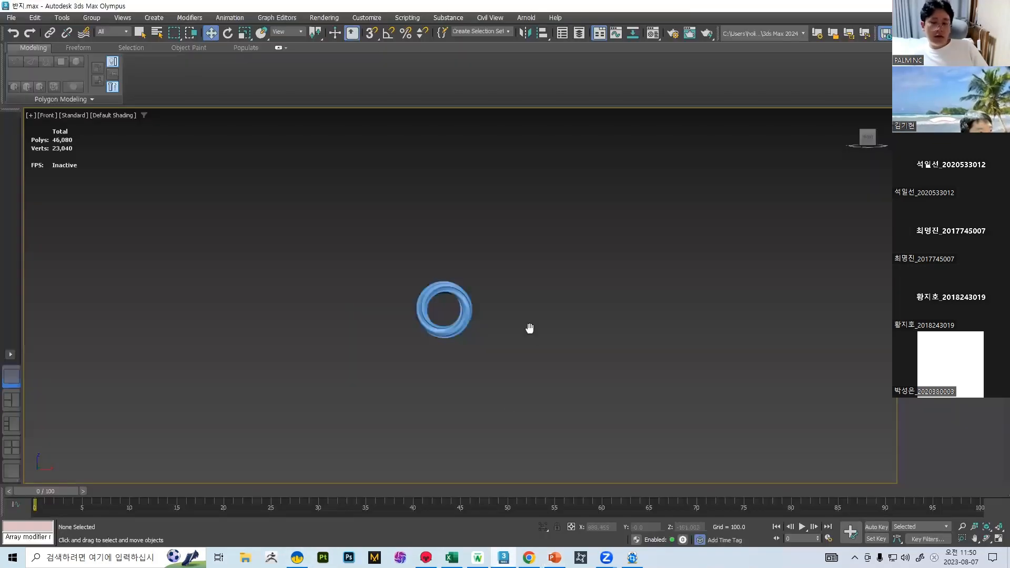
middle_drag(515, 330, 458, 333)
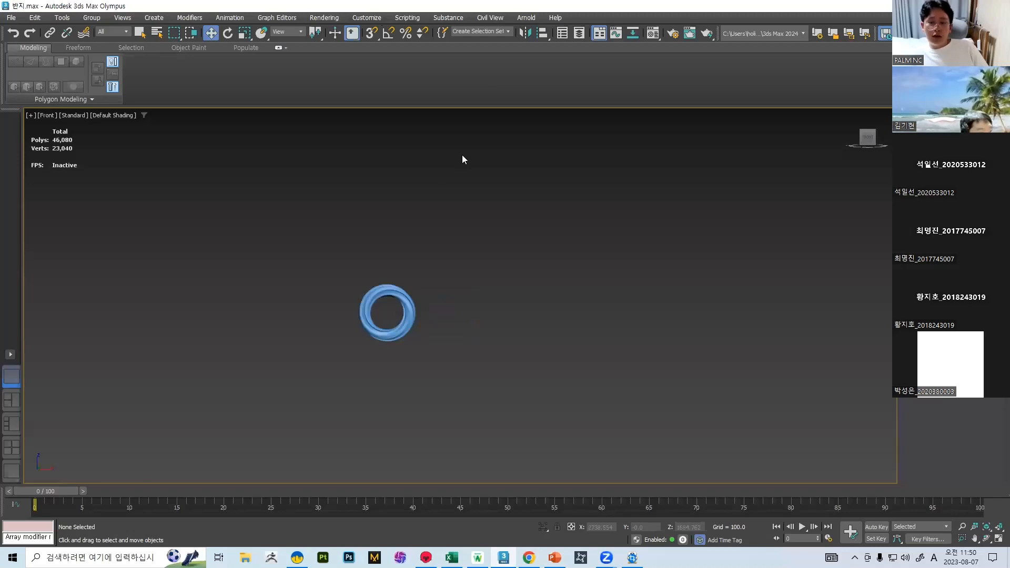
middle_drag(552, 185, 512, 191)
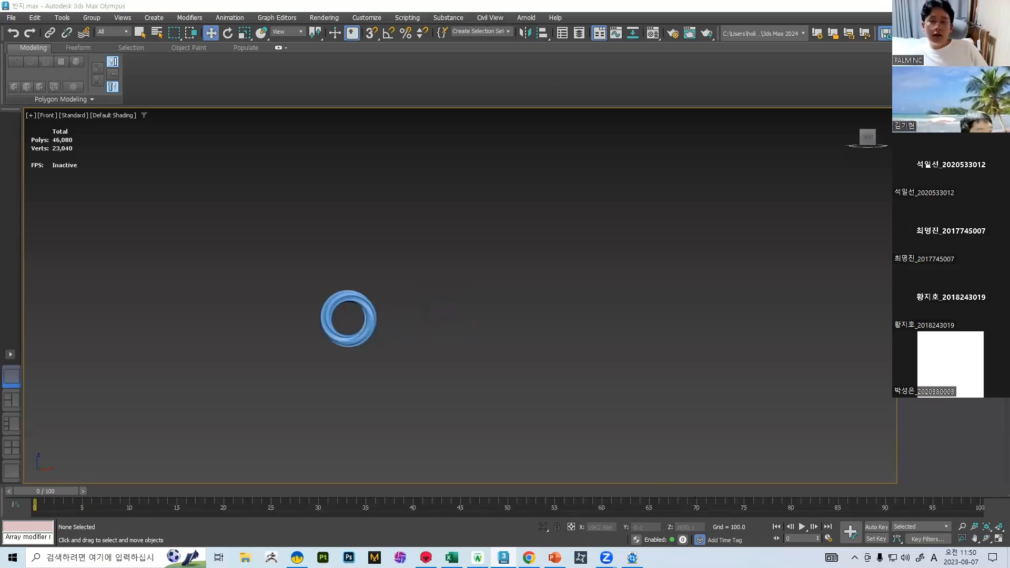
click(928, 179)
drag(552, 312, 596, 425)
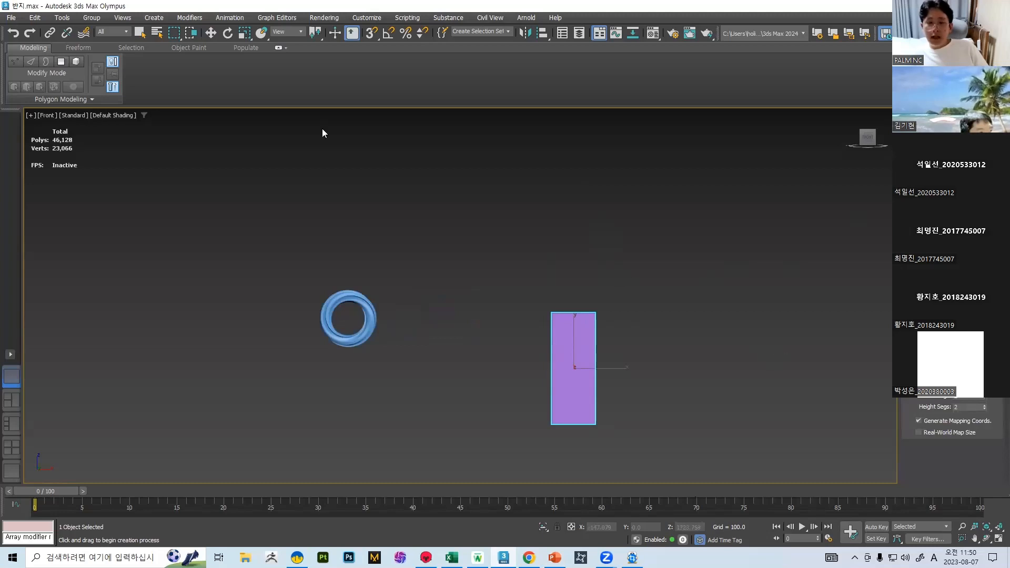
Step: Set the display unit scale to Metric with Centimeters in Units Setup
click(367, 18)
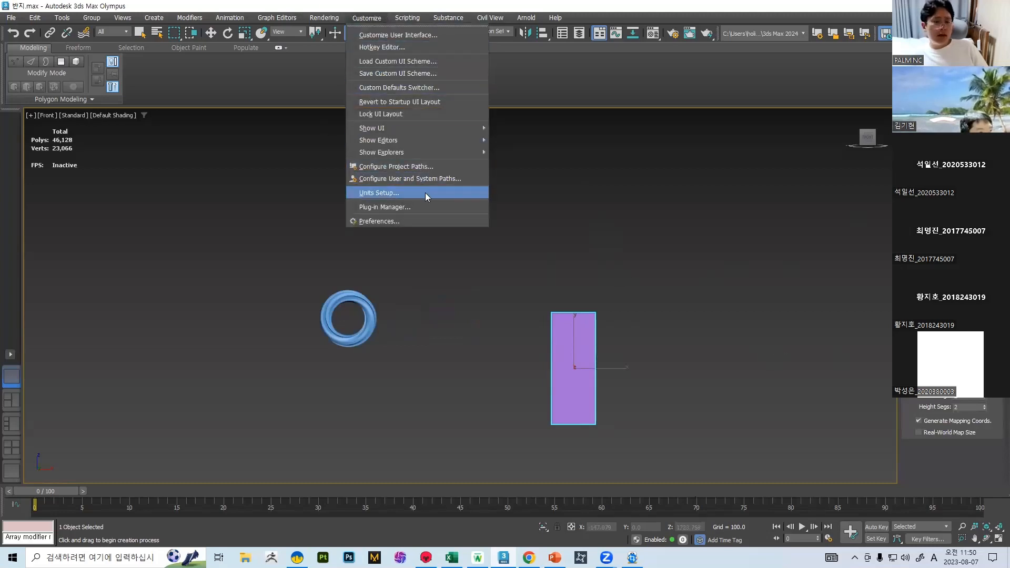
click(412, 194)
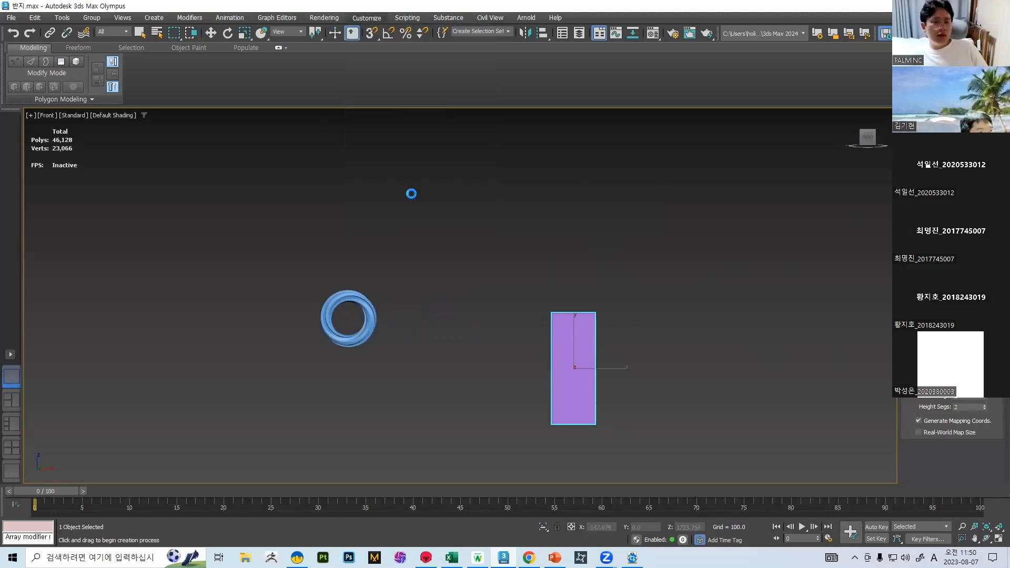
drag(481, 169, 439, 156)
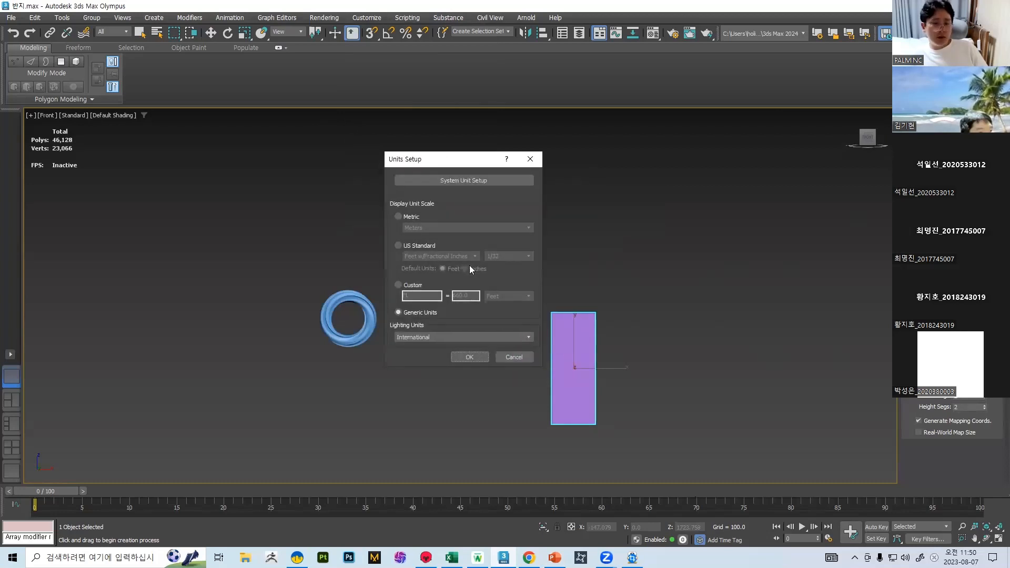
click(410, 219)
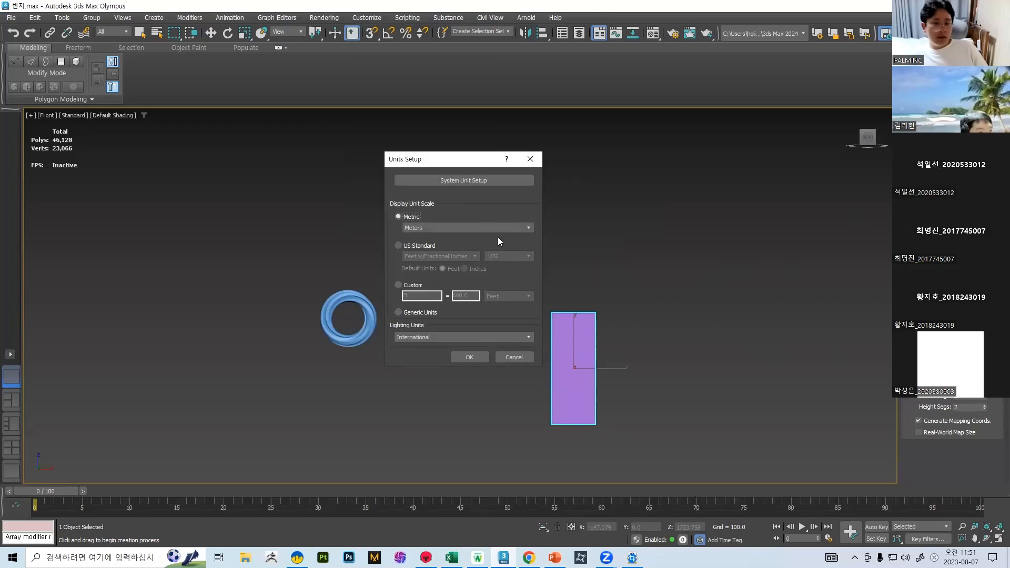
click(502, 229)
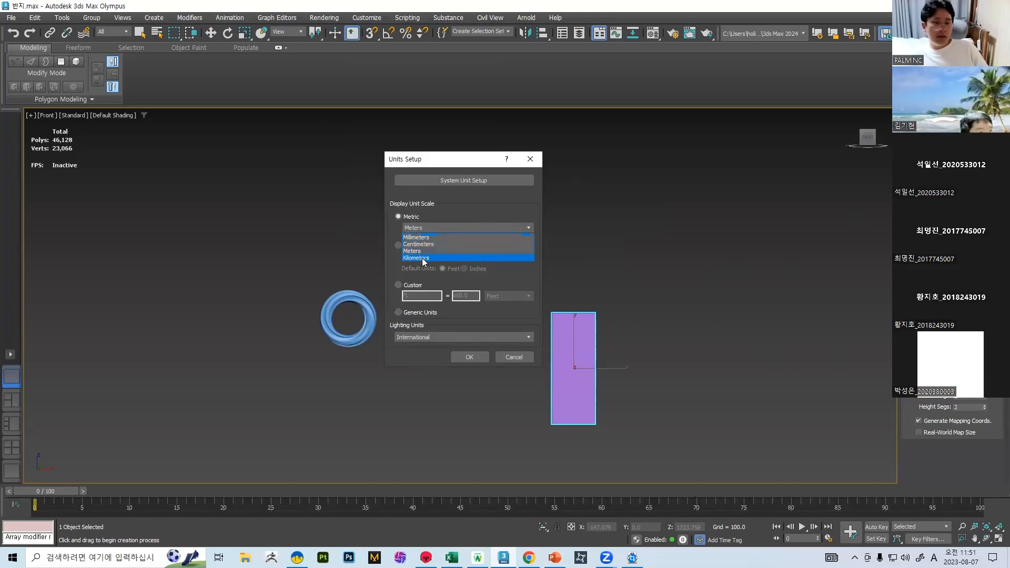
click(420, 245)
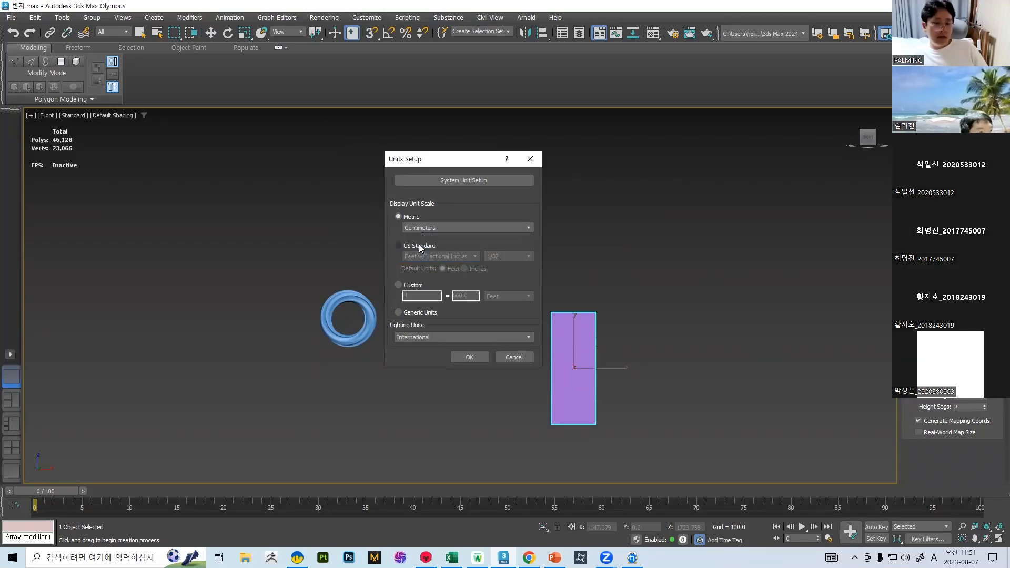
click(459, 355)
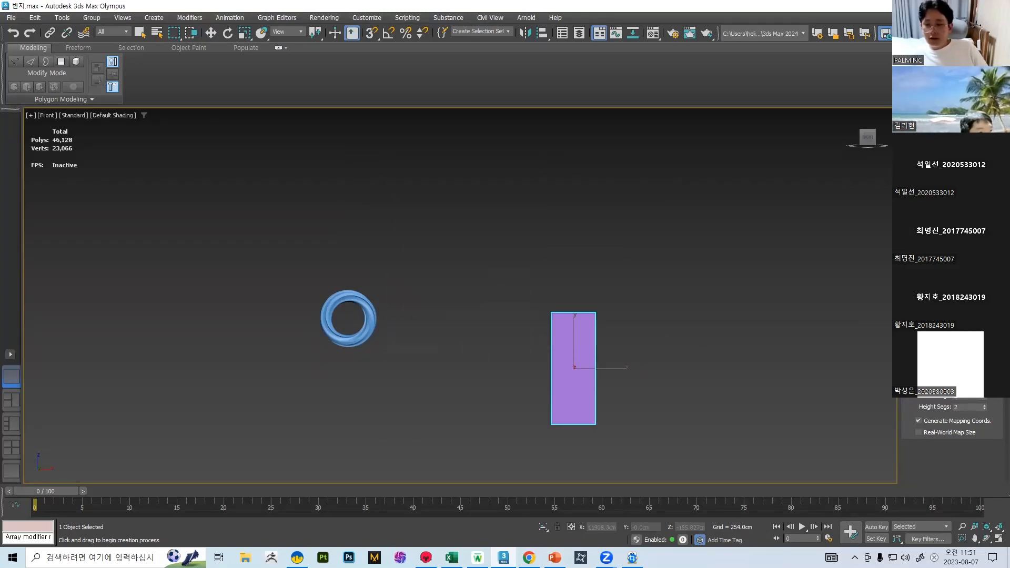
Step: Widen the command panel and reduce the new box's dimensions to a small, thin slab
drag(897, 345, 866, 339)
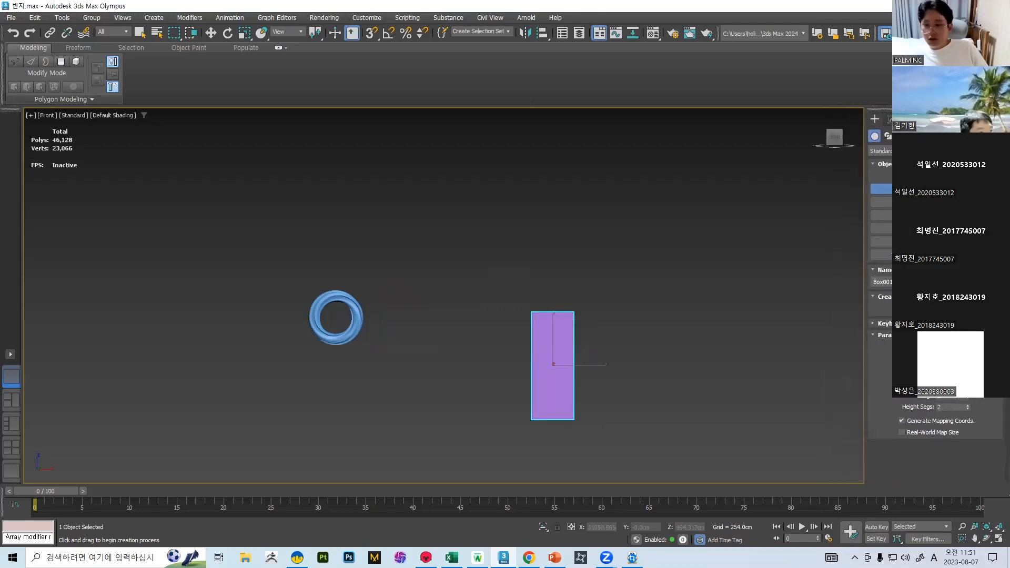
key(ctrl+z)
key(ctrl+z)
key(ctrl+z)
key(ctrl+z)
key(ctrl+z)
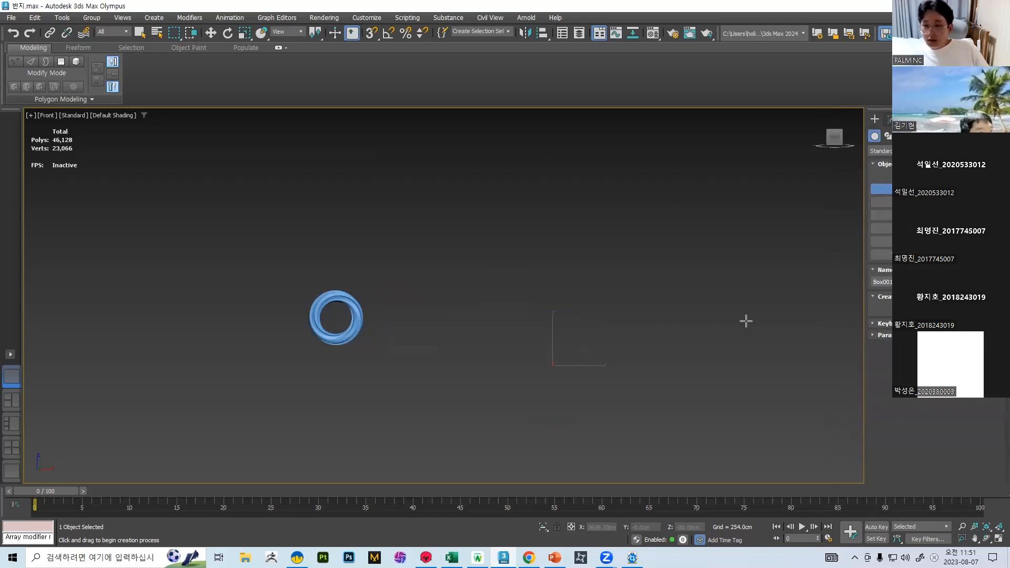
Step: Open the box's parameters for modification, slightly enlarge the slab's shorter side, and return to the Front view
scroll(590, 295, up, 3)
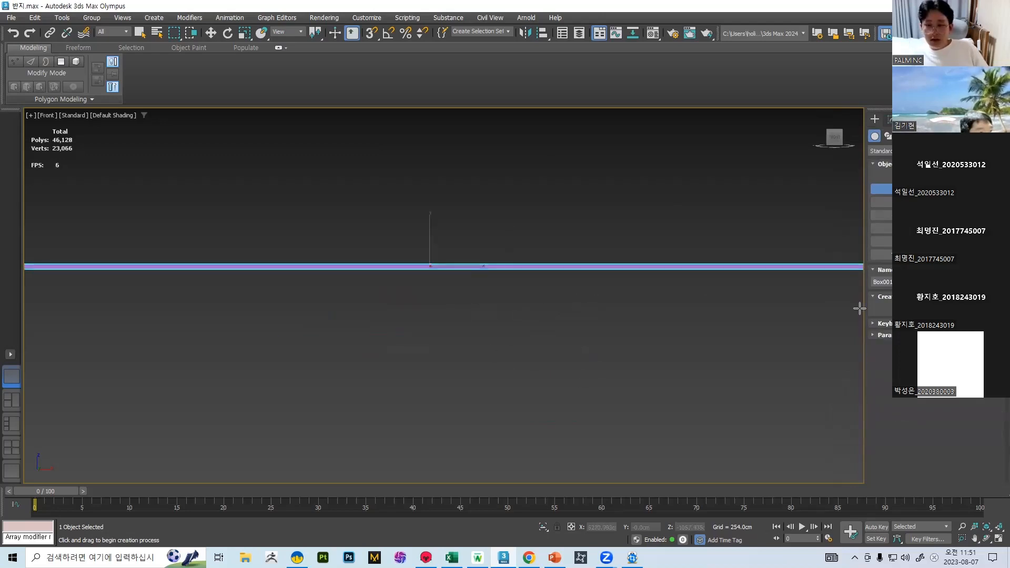
click(891, 120)
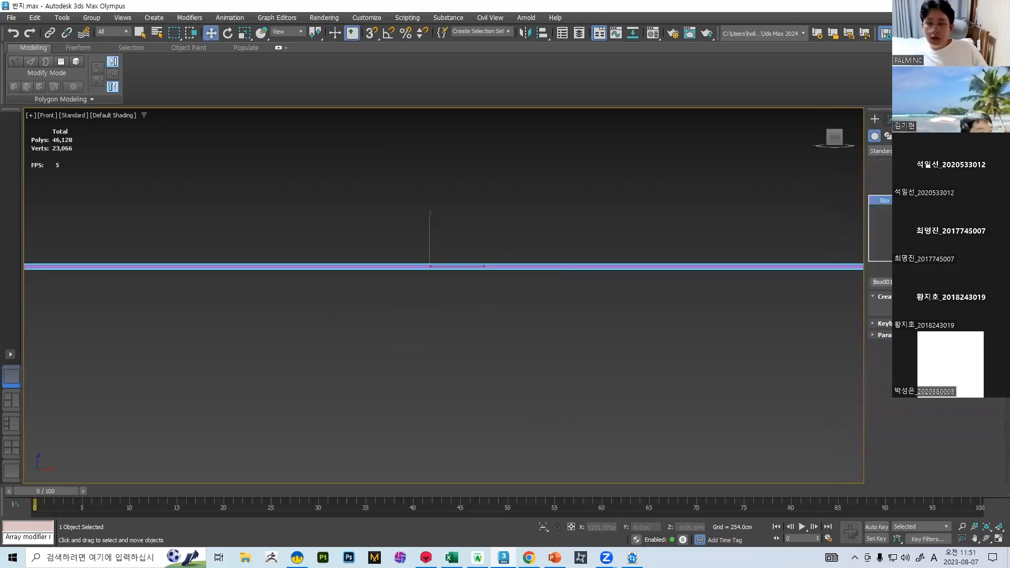
mouse_move(432, 253)
alt+middle_down()
mouse_move(450, 248)
mouse_move(418, 259)
alt+middle_up()
scroll(418, 259, down, 4)
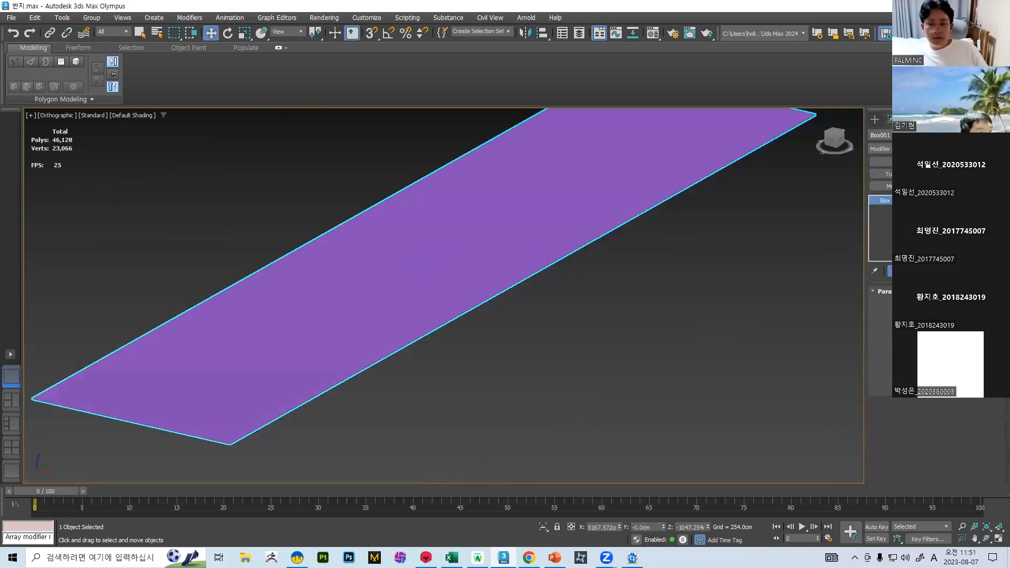
mouse_move(955, 316)
mouse_down()
mouse_move(954, 300)
mouse_move(955, 311)
mouse_up()
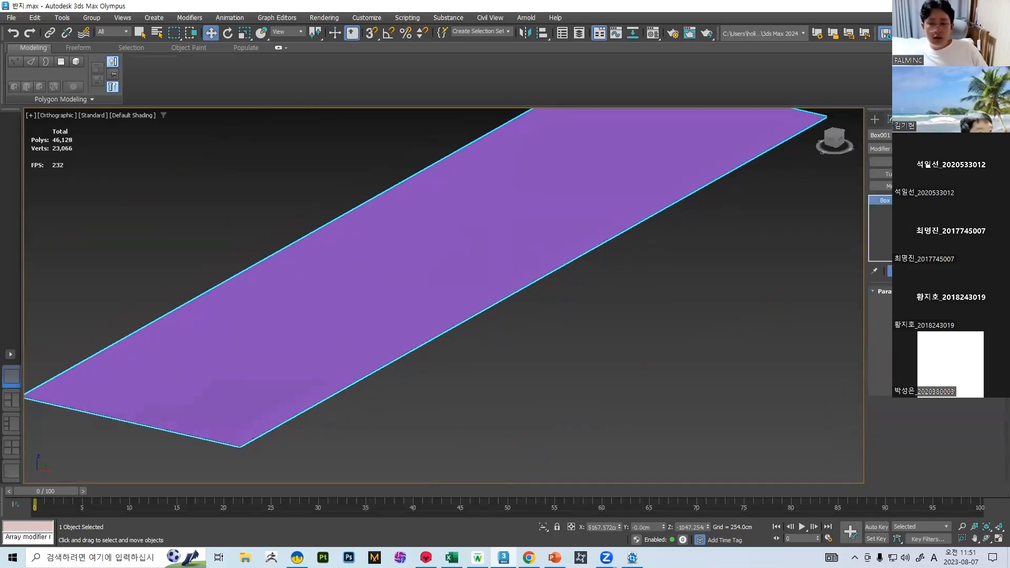
key(f)
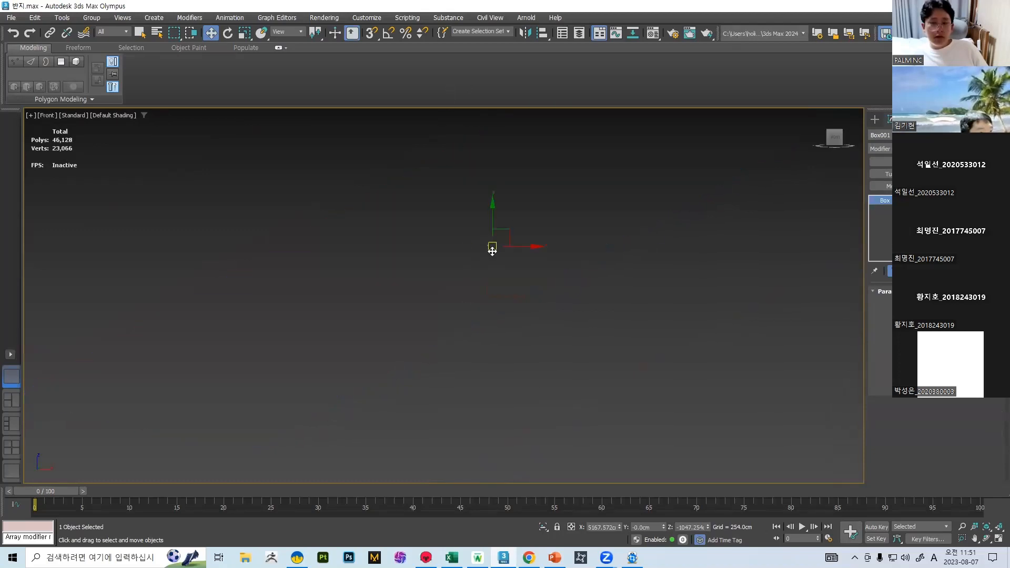
scroll(492, 251, up, 10)
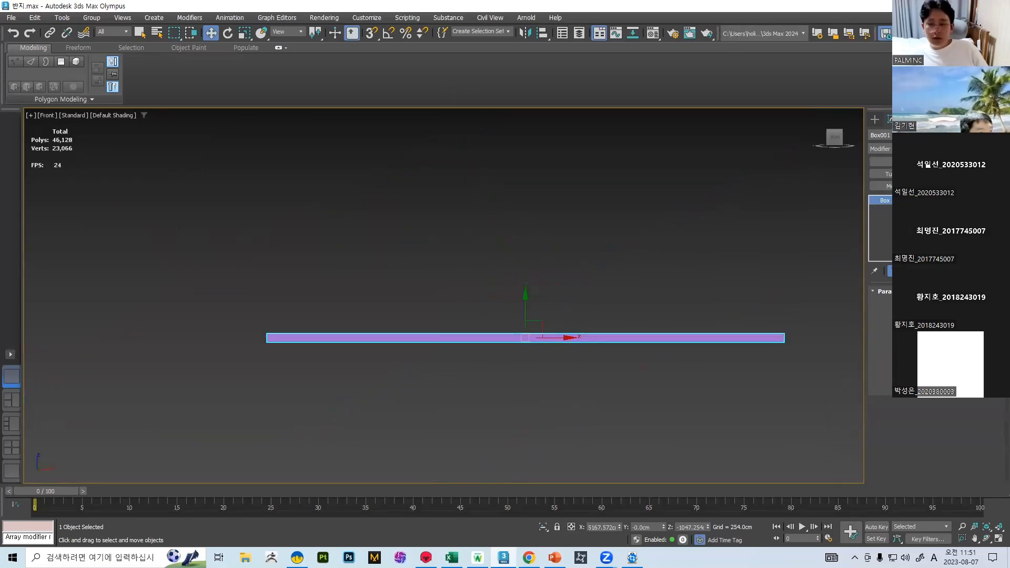
Step: Examine the slab and the ring together from an angled orthographic view, and return to the Front view
drag(955, 304, 586, 155)
scroll(573, 293, down, 7)
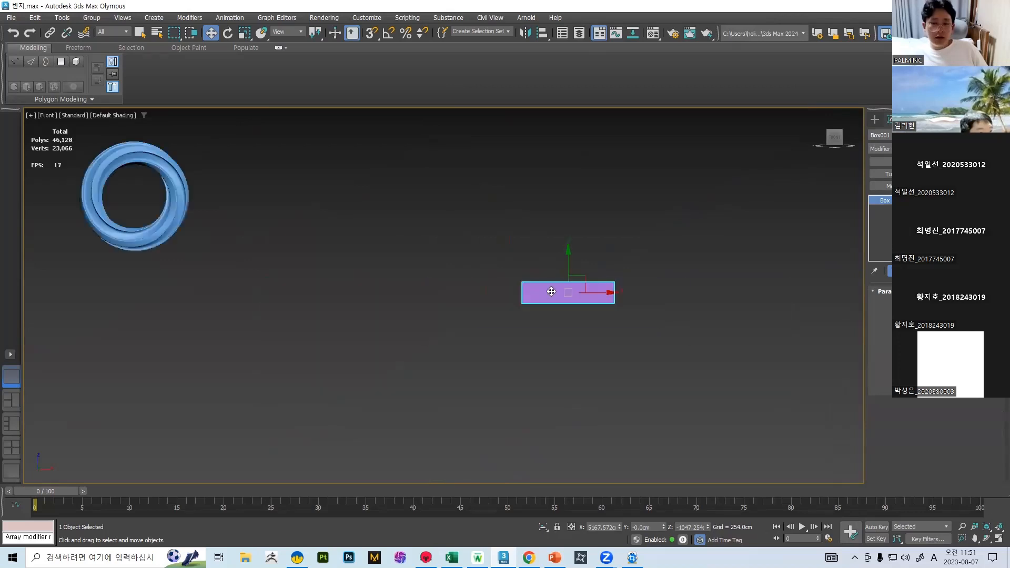
scroll(512, 240, down, 3)
mouse_move(513, 240)
alt+middle_down()
mouse_move(488, 251)
mouse_move(538, 267)
mouse_move(508, 253)
alt+middle_up()
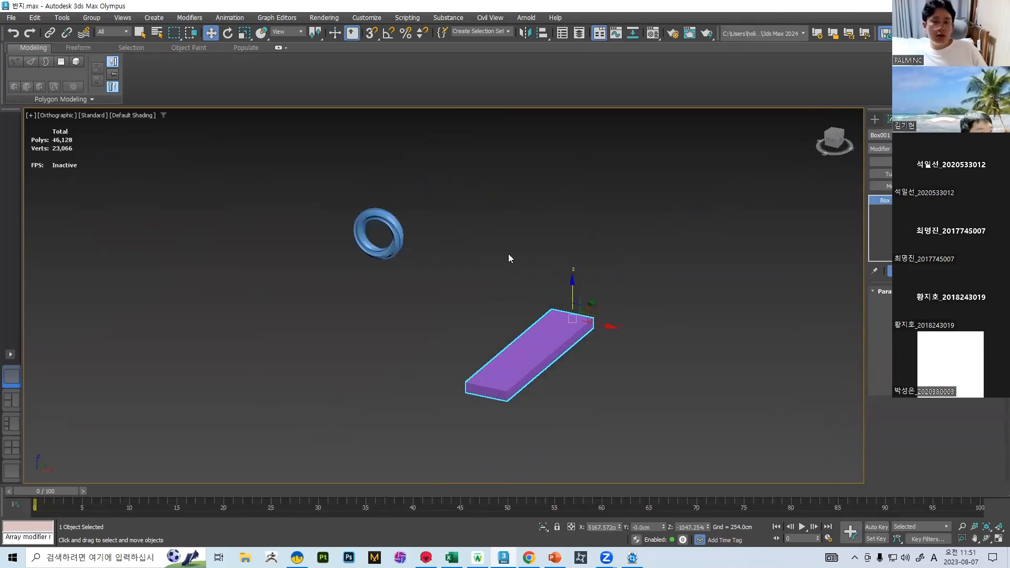
click(837, 142)
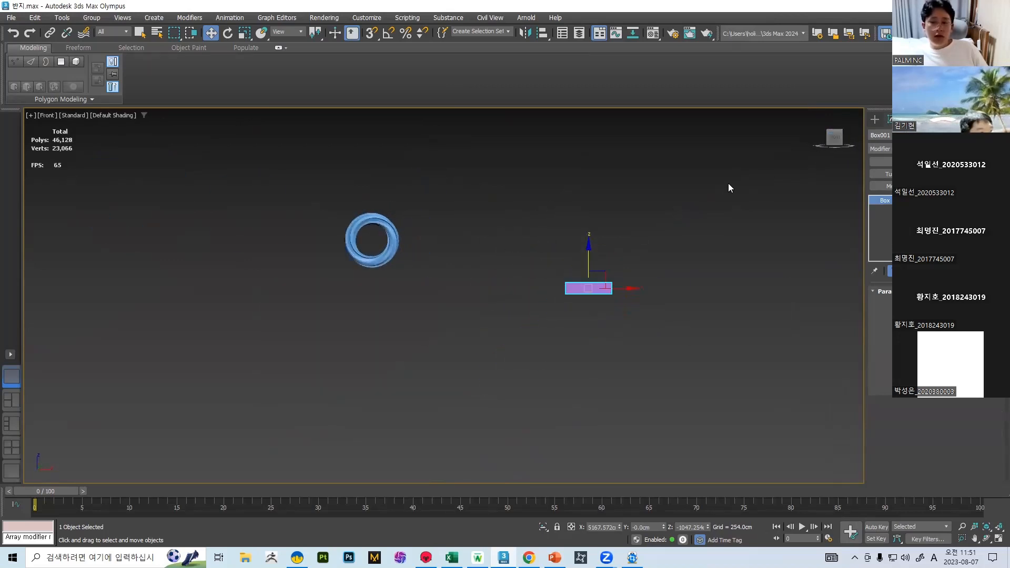
scroll(600, 258, up, 2)
middle_drag(601, 257, 603, 338)
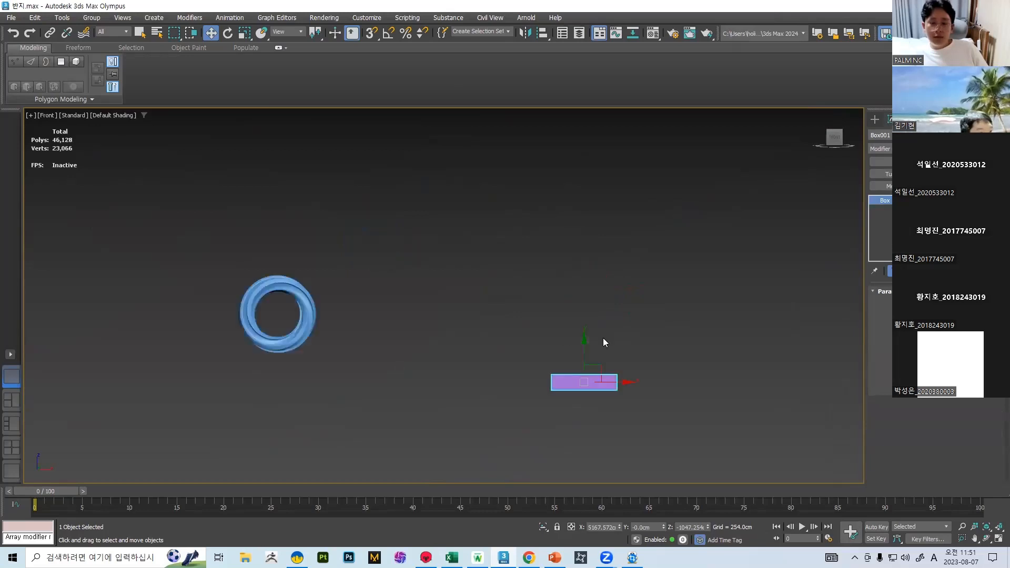
scroll(650, 296, down, 4)
scroll(601, 257, up, 2)
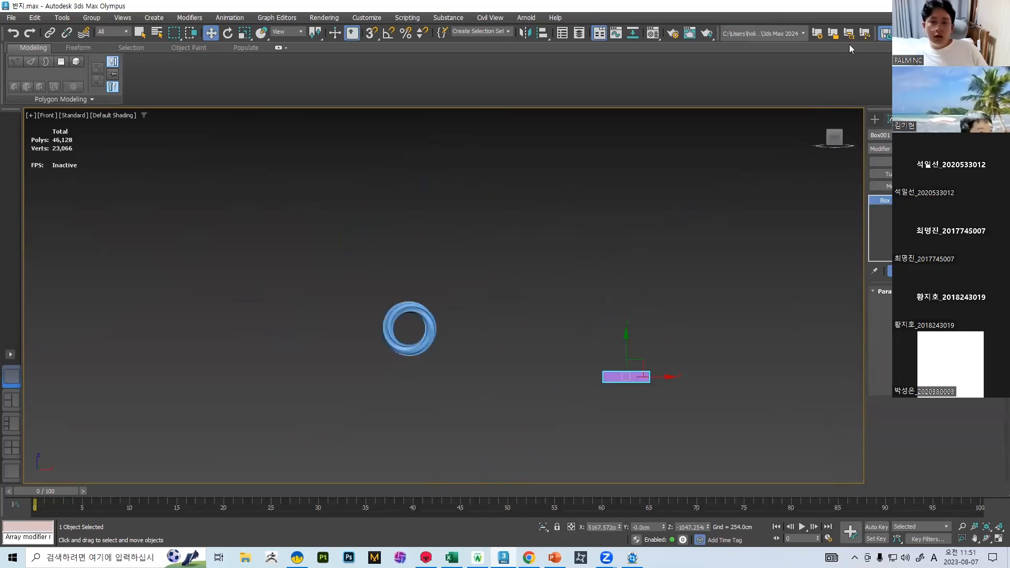
Step: Look through the object creation categories: Geometry, Shapes, Lights, Cameras, Helpers, Space Warps and Systems
click(876, 119)
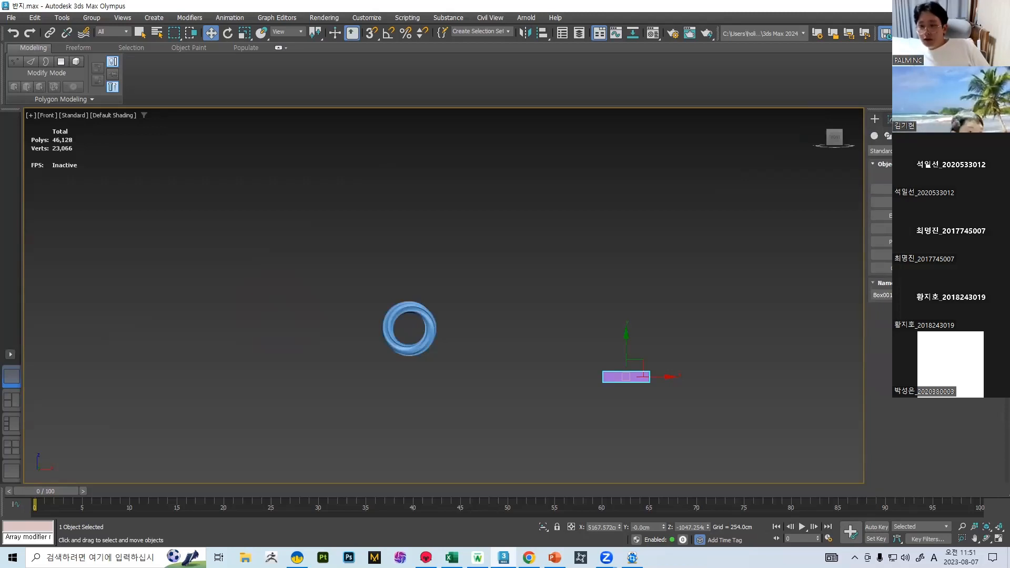
click(931, 151)
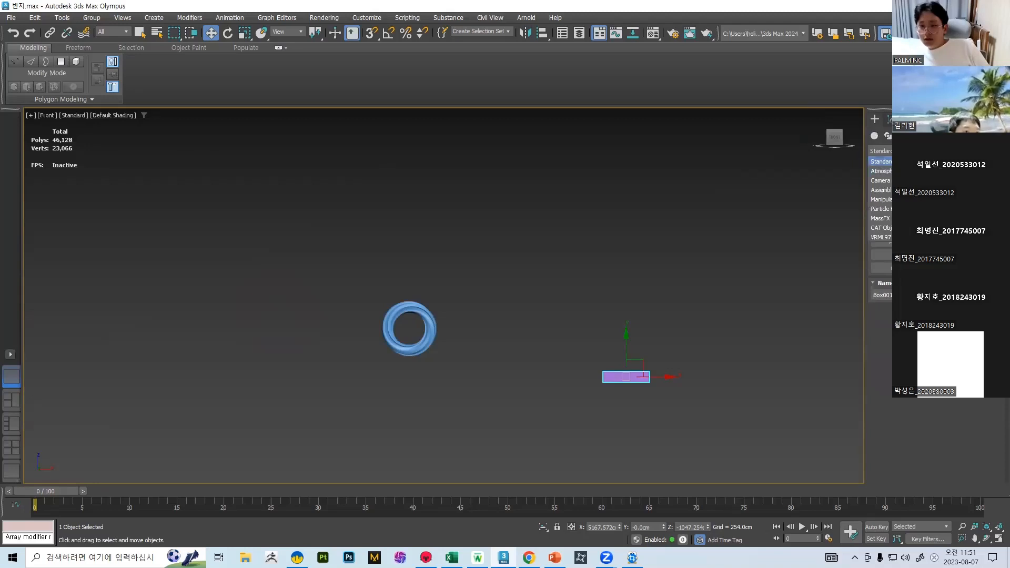
click(932, 151)
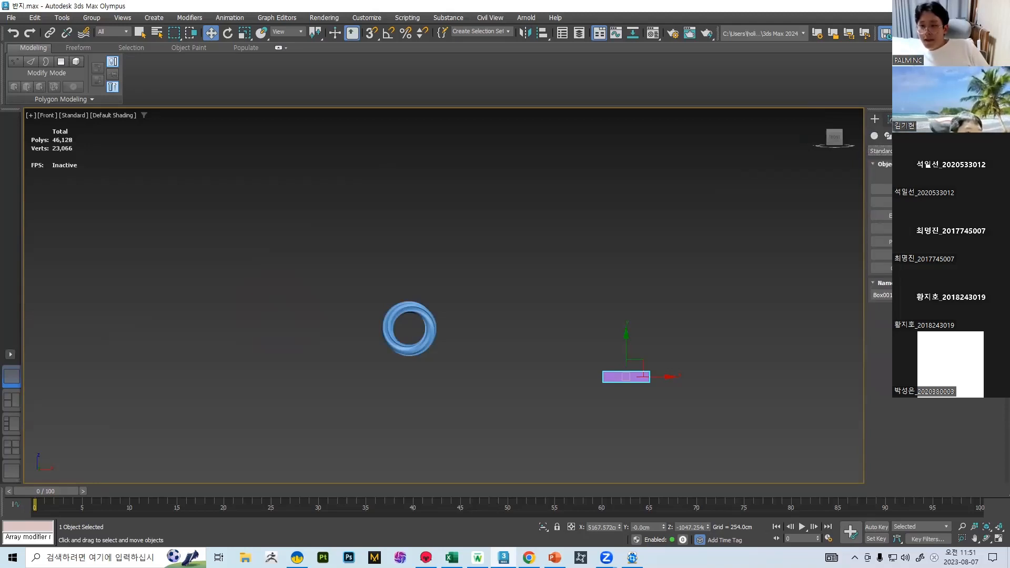
click(875, 137)
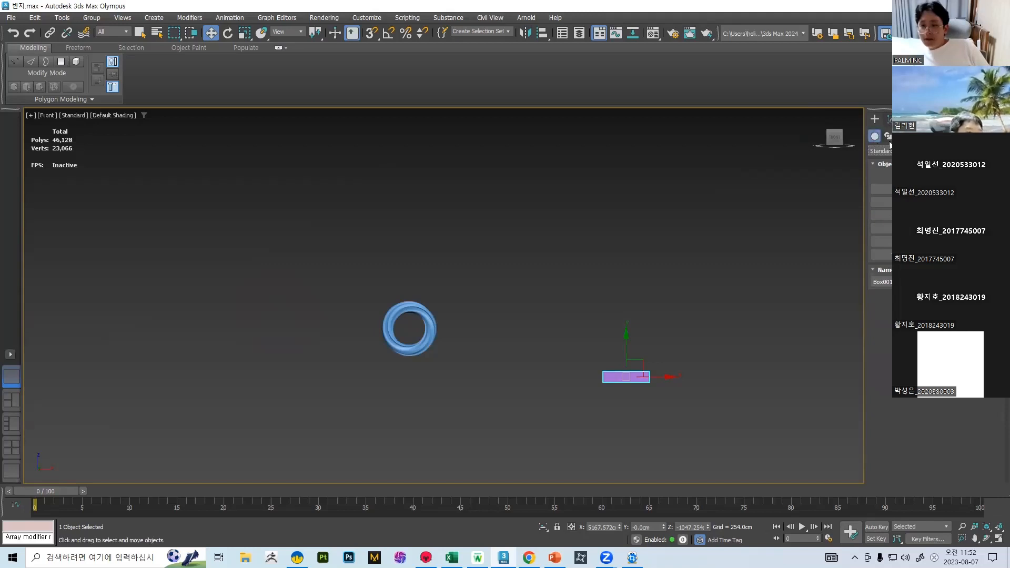
click(887, 137)
click(902, 136)
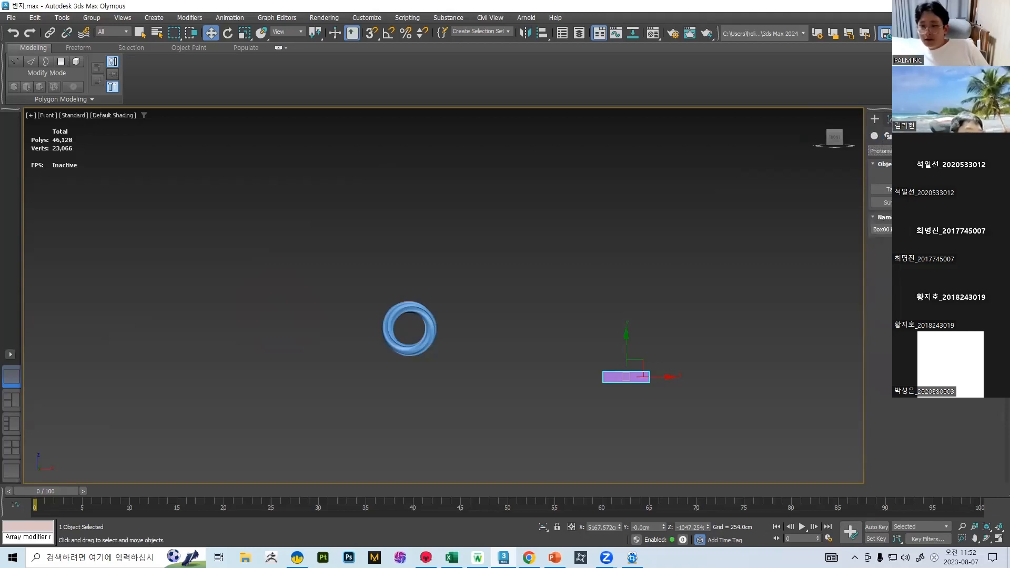
click(915, 137)
click(929, 136)
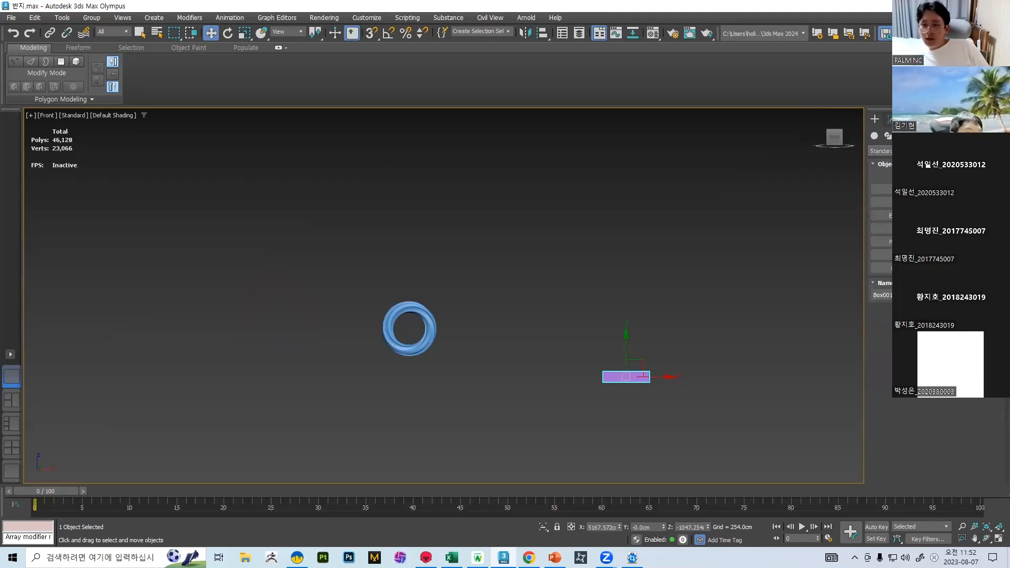
click(943, 136)
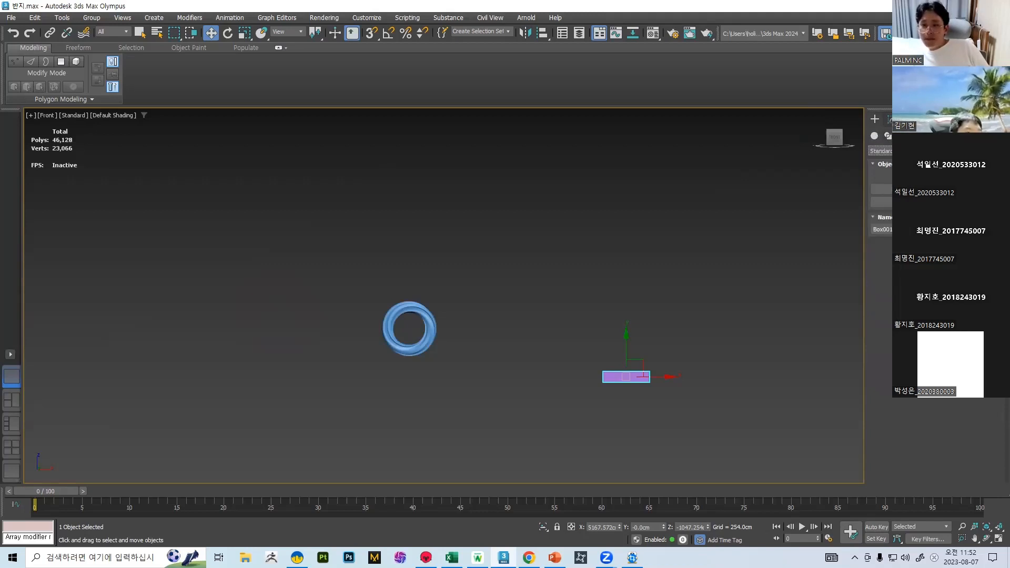
click(956, 136)
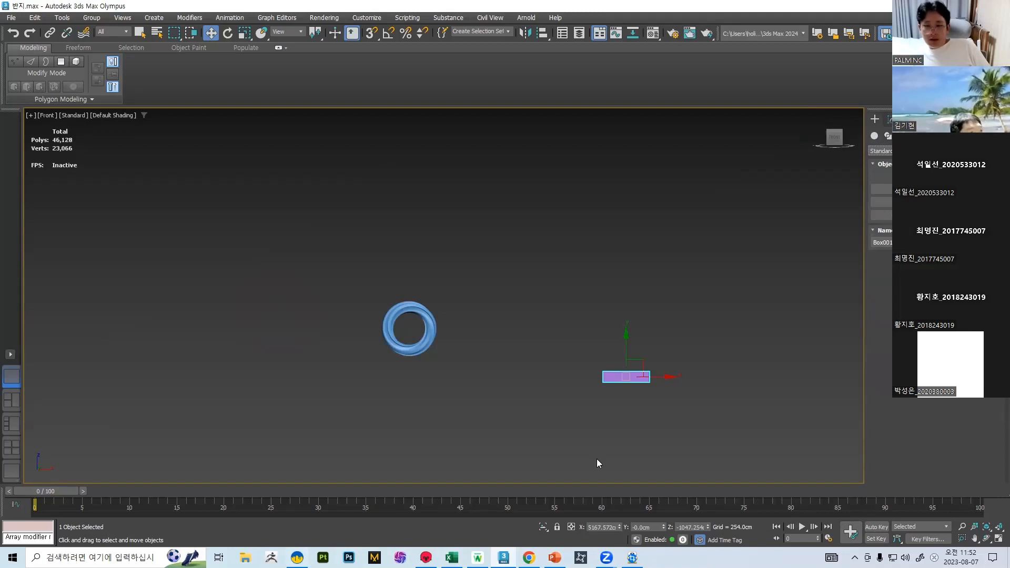
Step: Show the selected box's modifier stack and parameters, and return to the object creation options
scroll(516, 316, down, 2)
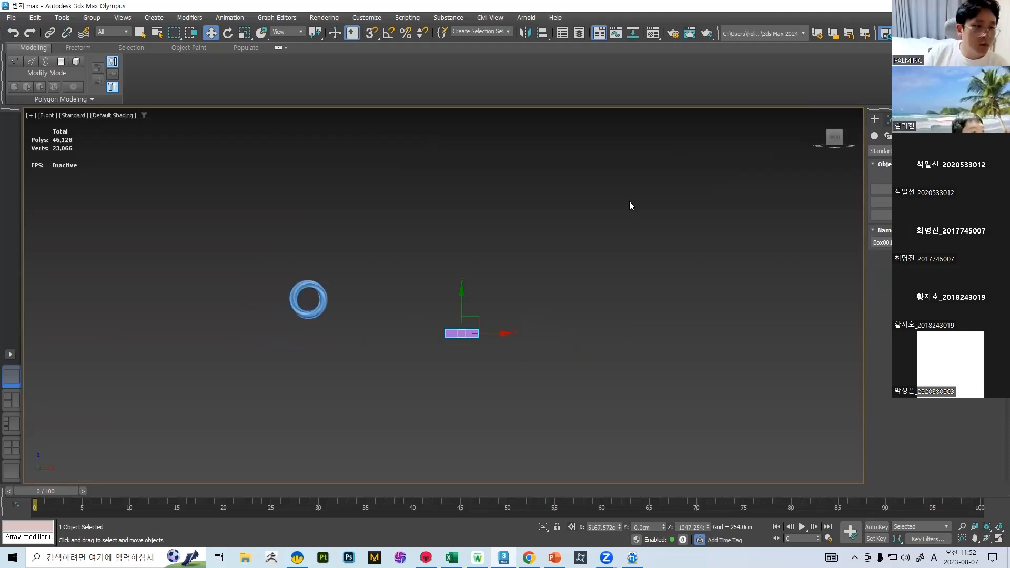
mouse_move(824, 148)
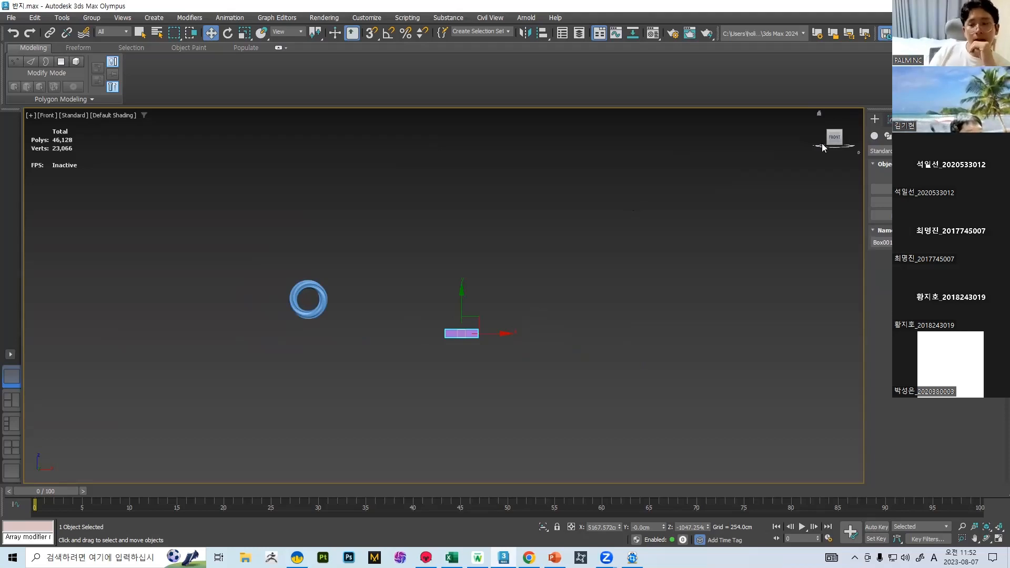
click(887, 120)
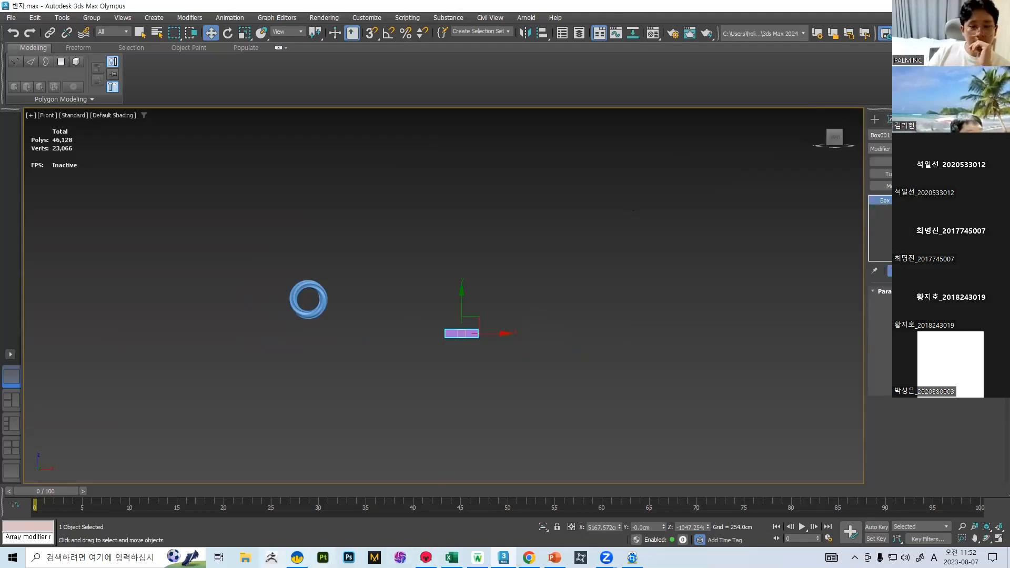
scroll(558, 255, up, 2)
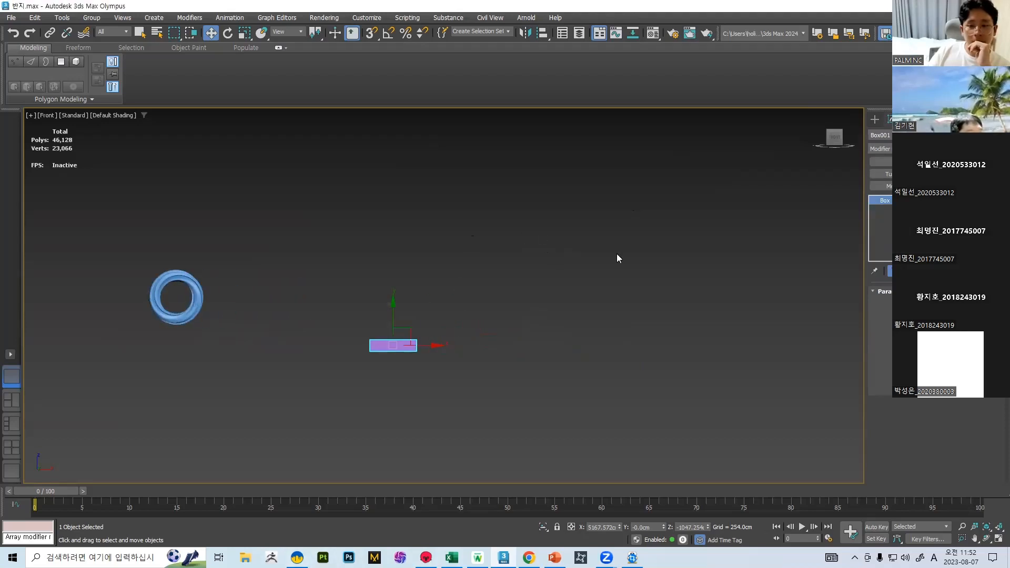
middle_drag(503, 250, 593, 282)
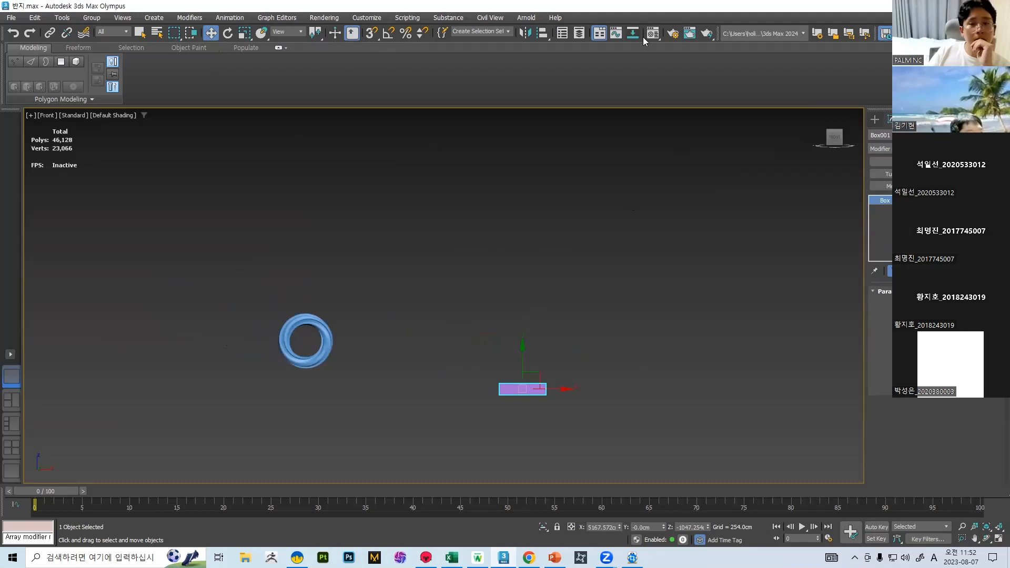
click(875, 119)
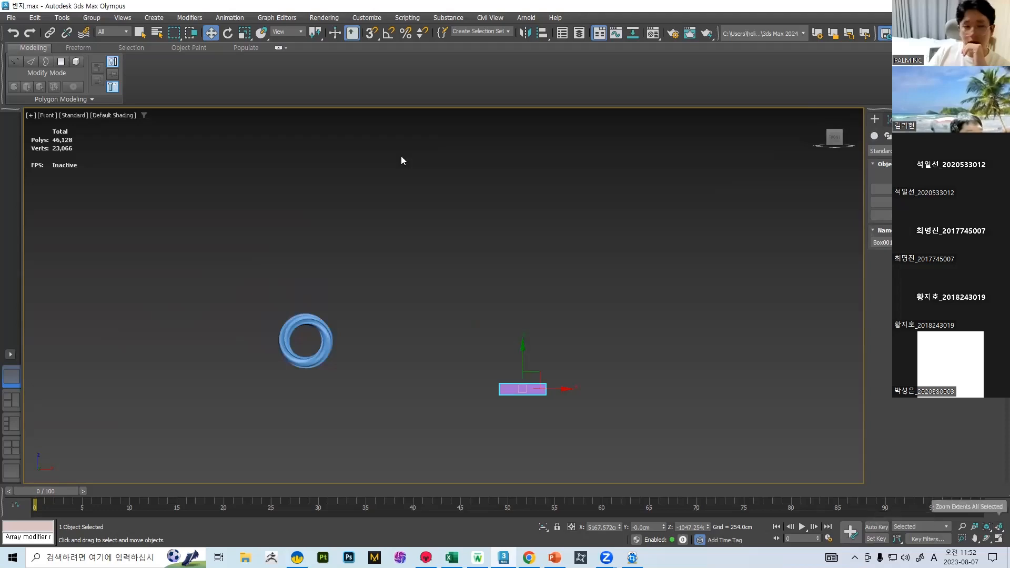
middle_drag(419, 203, 422, 177)
scroll(416, 195, down, 2)
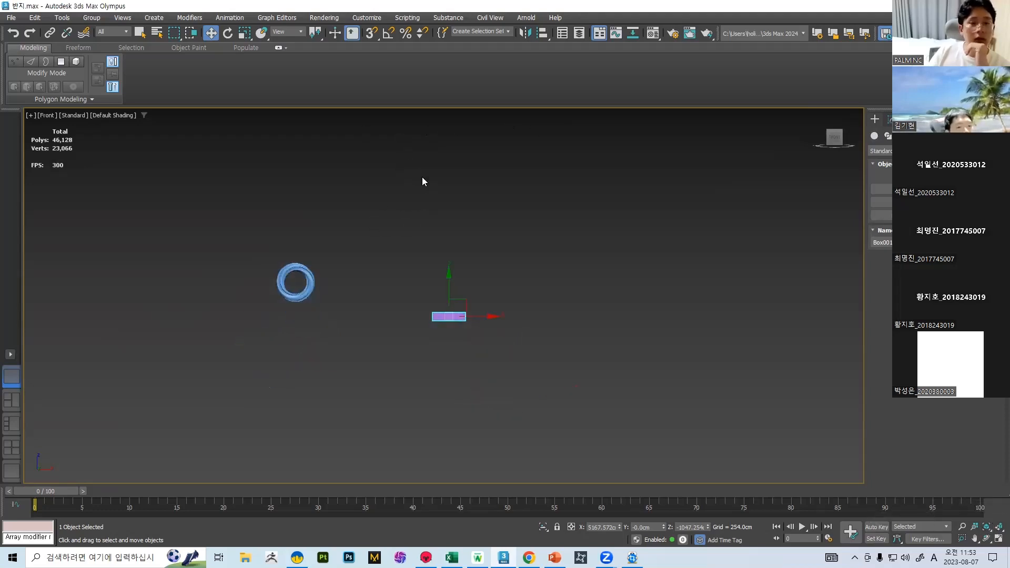
scroll(435, 235, up, 5)
scroll(438, 226, down, 5)
scroll(458, 190, up, 3)
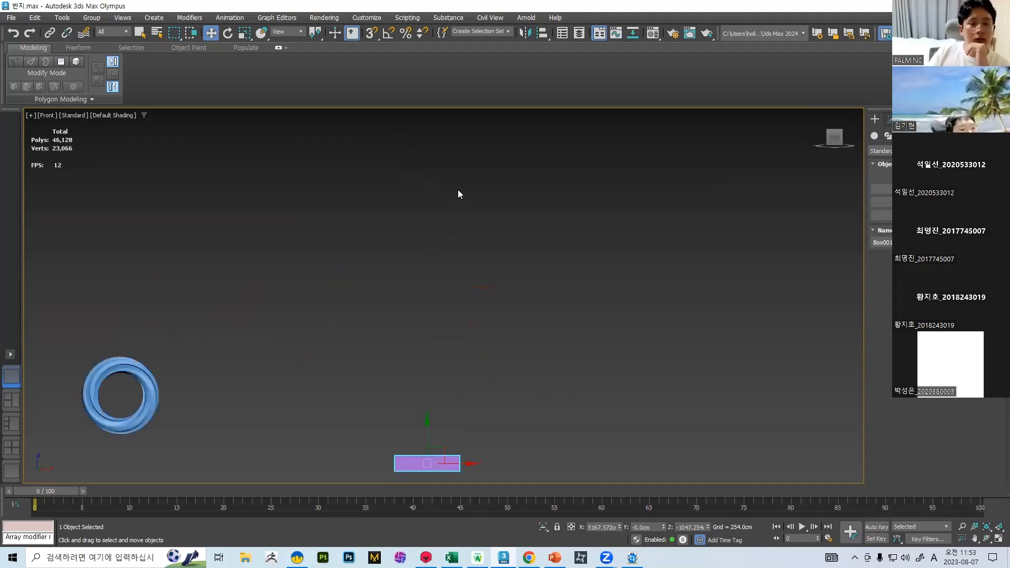
scroll(489, 168, down, 3)
middle_drag(509, 216, 498, 202)
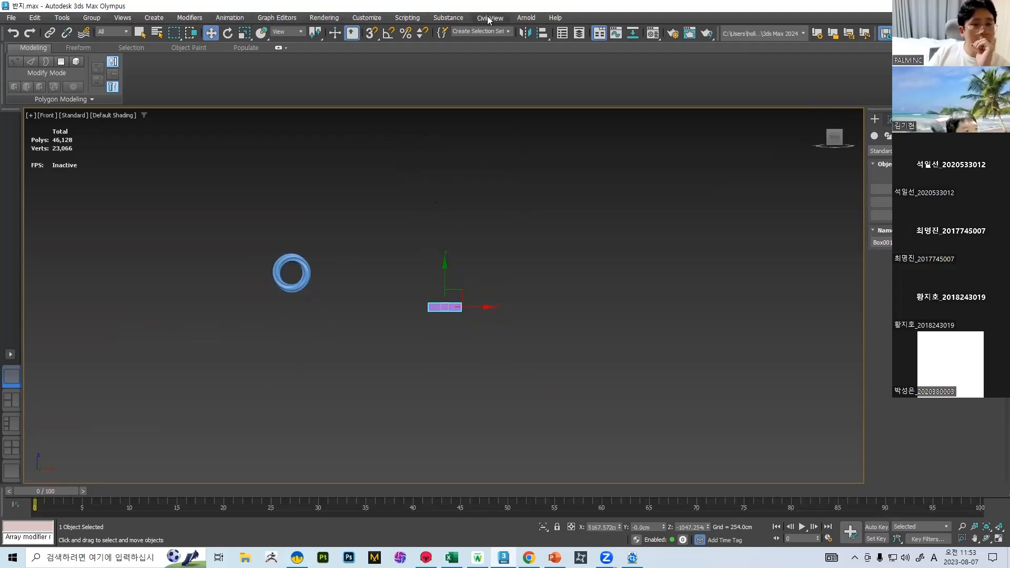
middle_drag(456, 220, 572, 285)
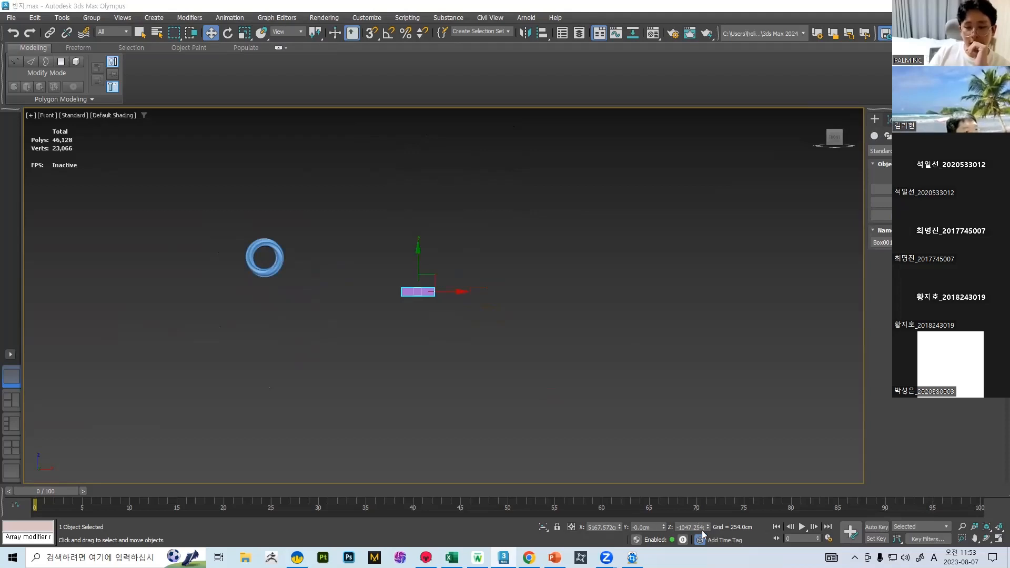
scroll(449, 279, up, 5)
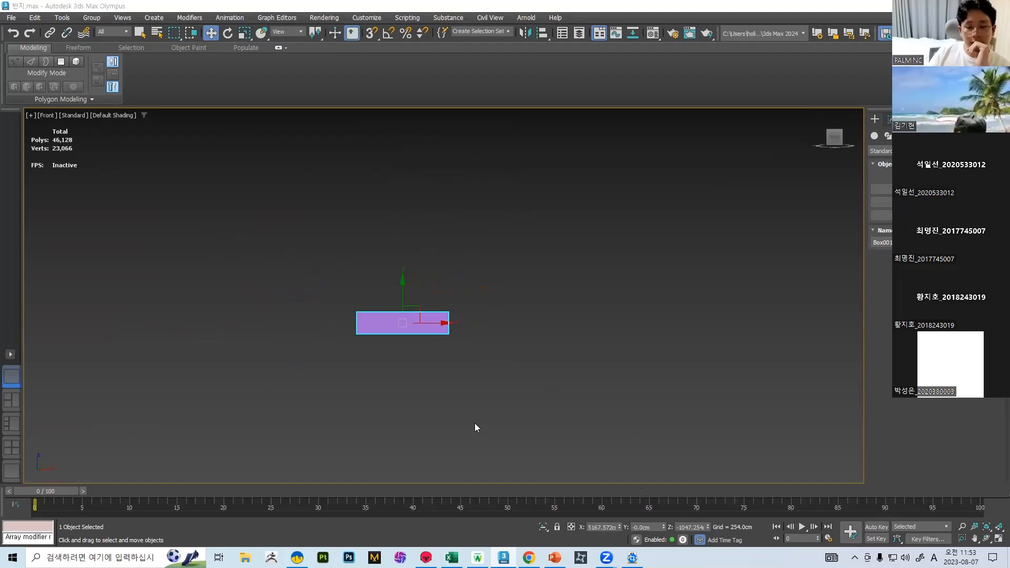
scroll(475, 423, down, 5)
Step: Select the ring in the Front view and inspect its modifier stack and TurboSmooth settings
click(331, 342)
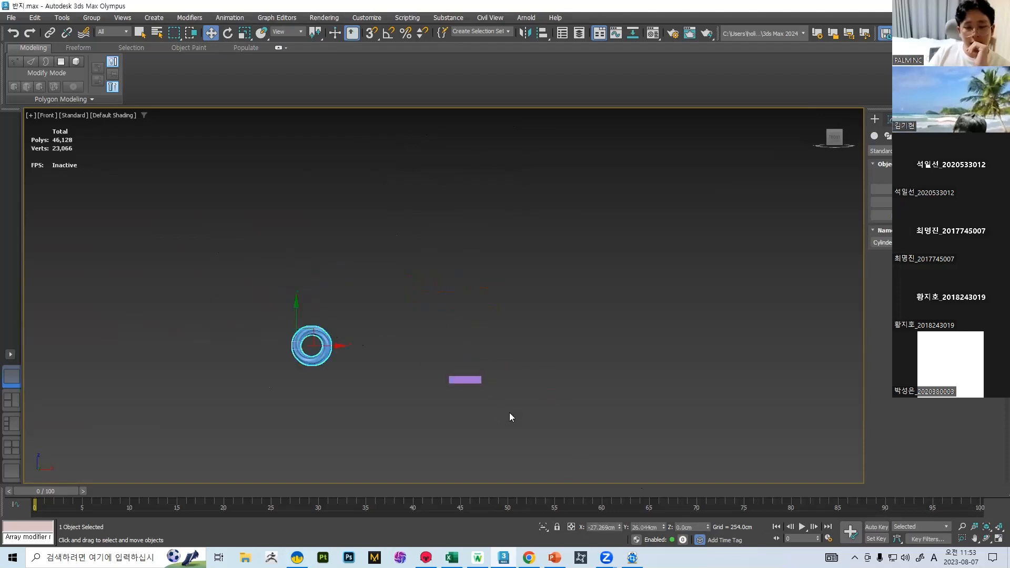
click(488, 407)
click(468, 381)
click(377, 342)
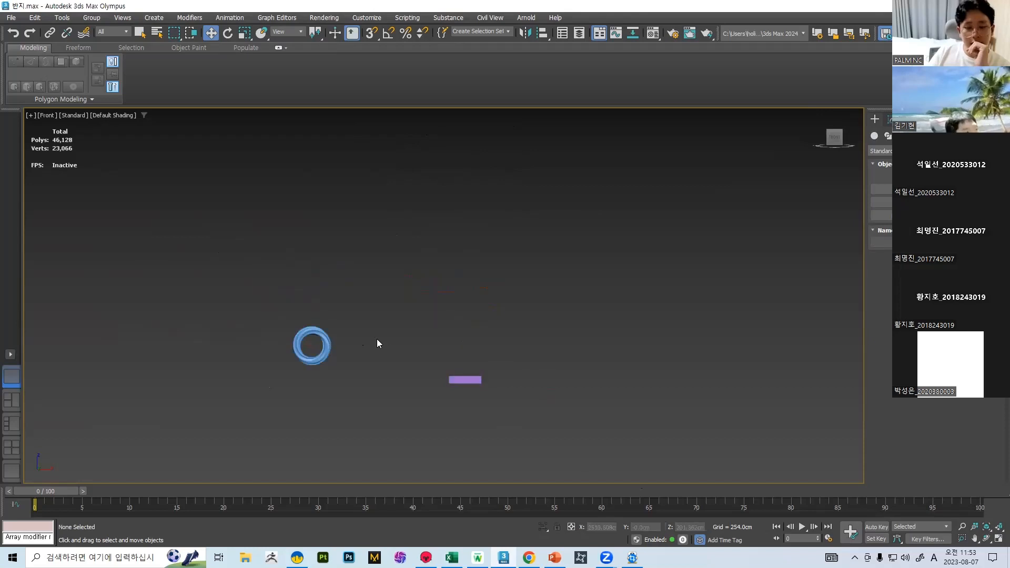
click(327, 341)
scroll(267, 354, up, 5)
middle_drag(483, 293, 394, 285)
click(889, 120)
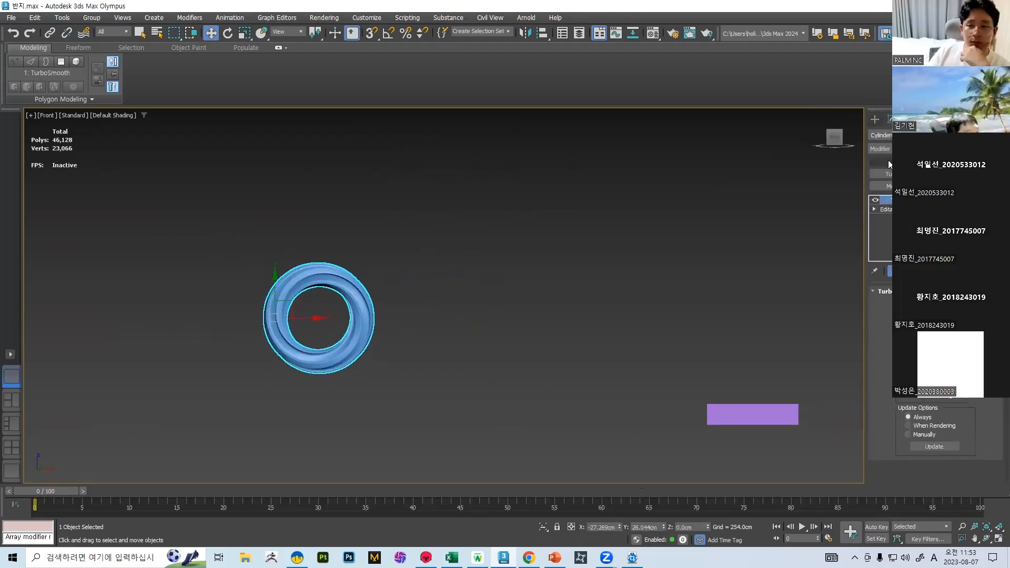
Step: Create a demonstration box beside the ring in the Front view, and delete it
click(875, 120)
click(889, 189)
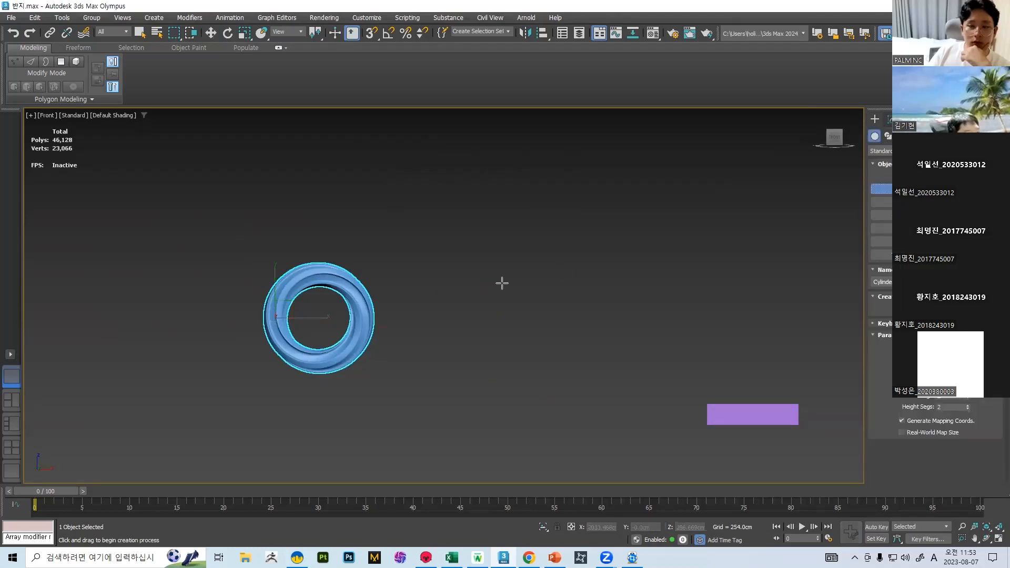
drag(388, 257, 484, 377)
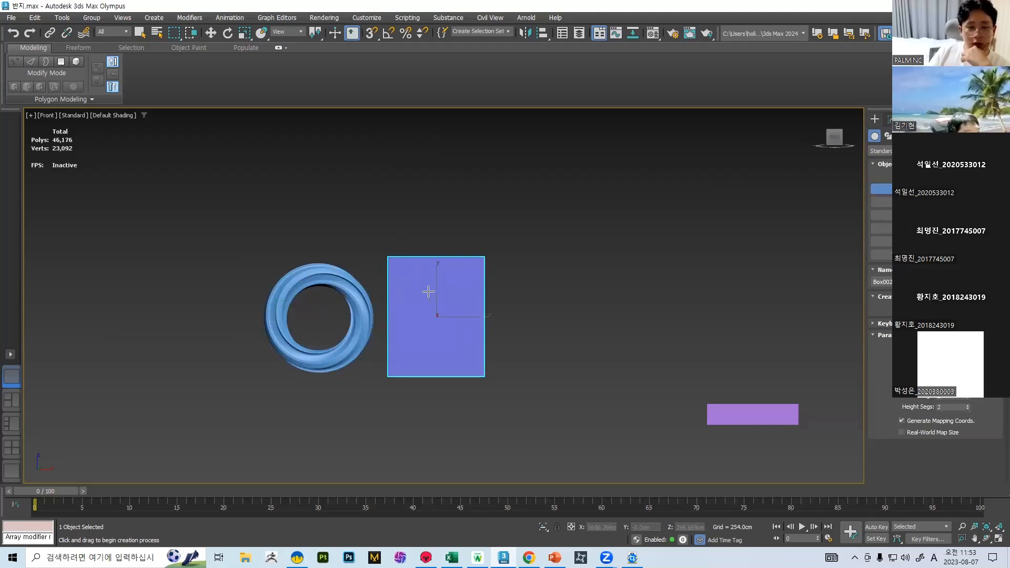
middle_drag(490, 275, 453, 268)
key(Delete)
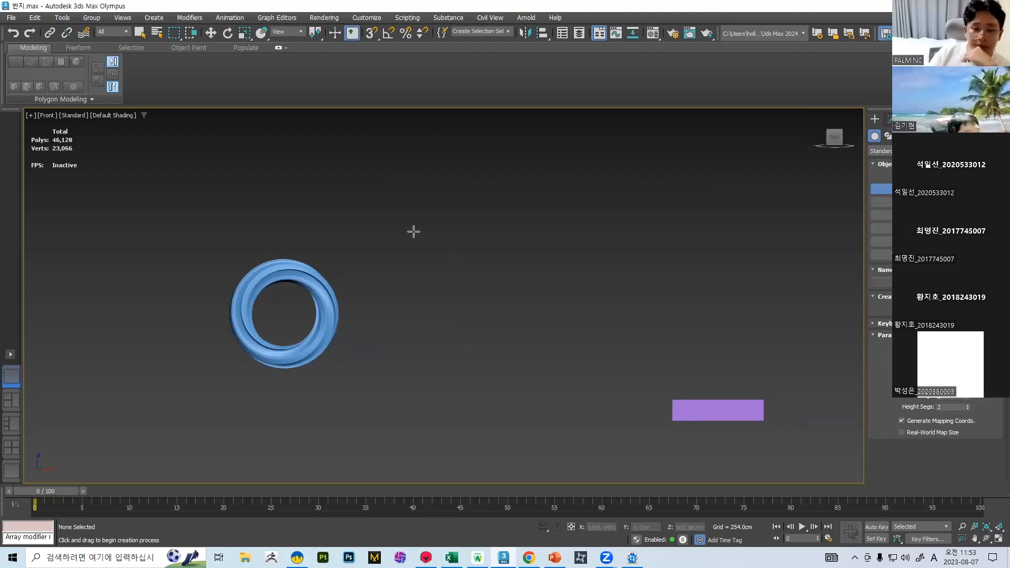
Step: Review the Shapes, Lights and Helpers creation categories, and show the Atmospheric Apparatus helper types
scroll(298, 274, down, 6)
scroll(302, 274, up, 5)
middle_drag(528, 204, 444, 279)
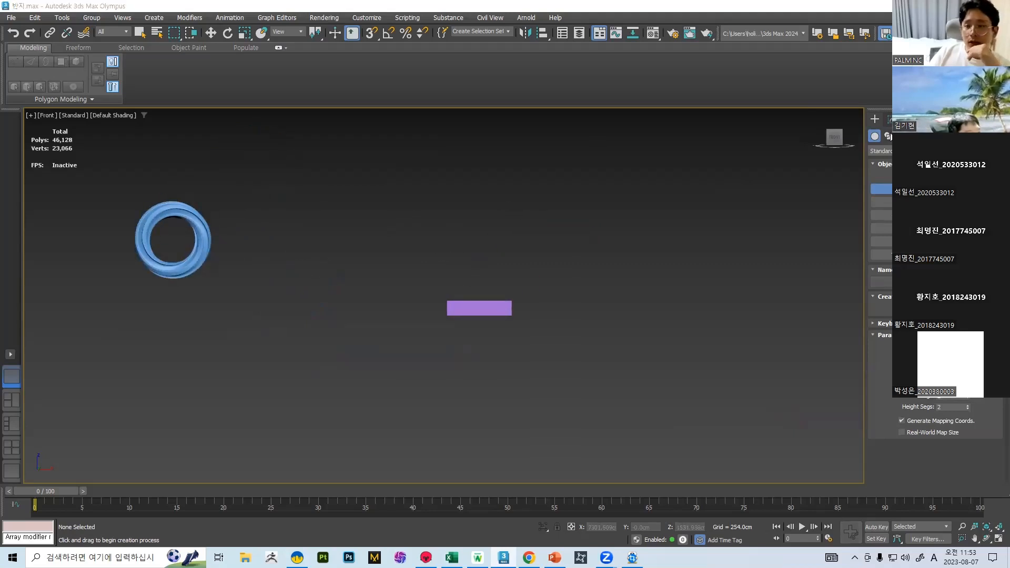
click(888, 136)
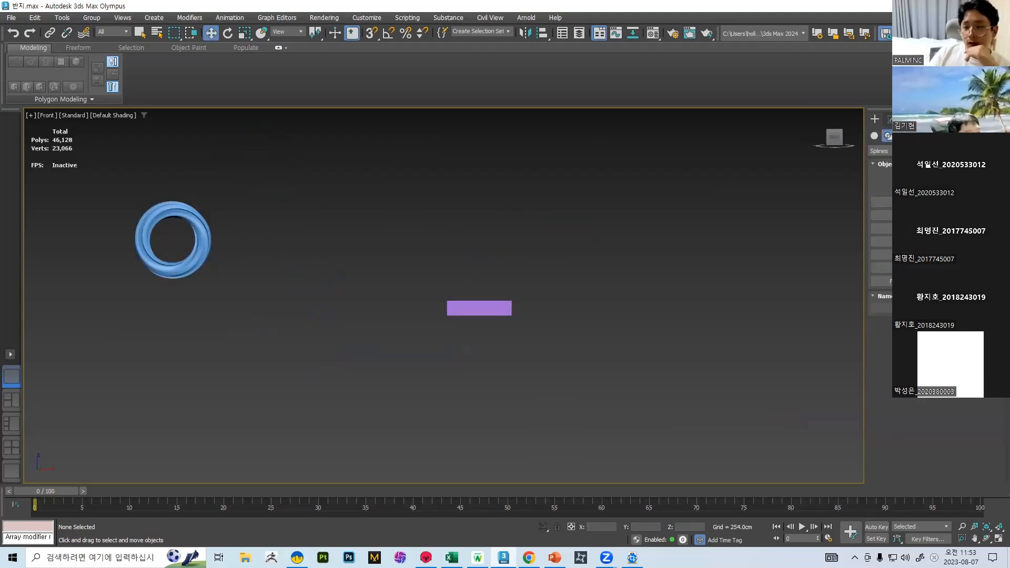
click(901, 135)
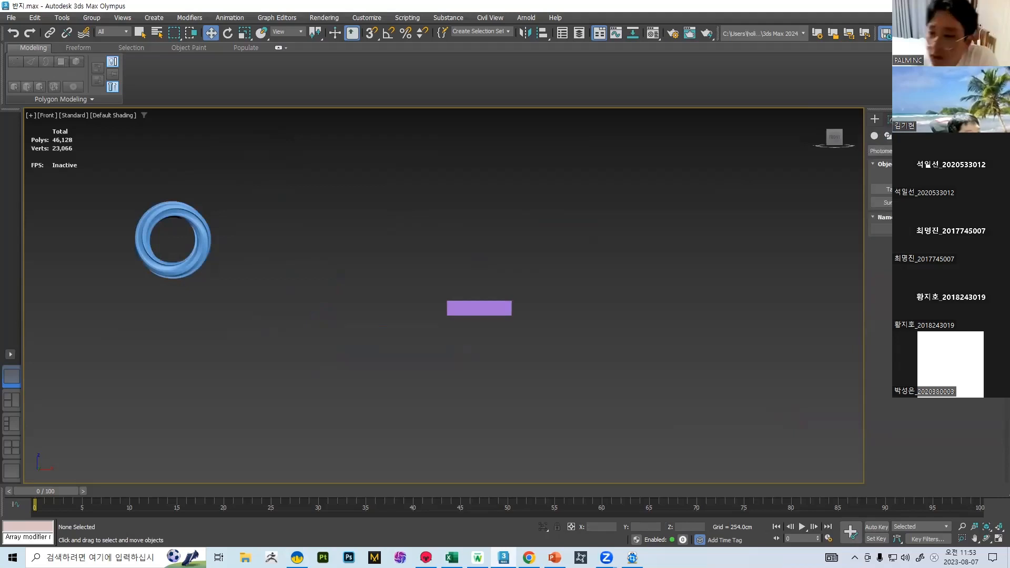
click(929, 136)
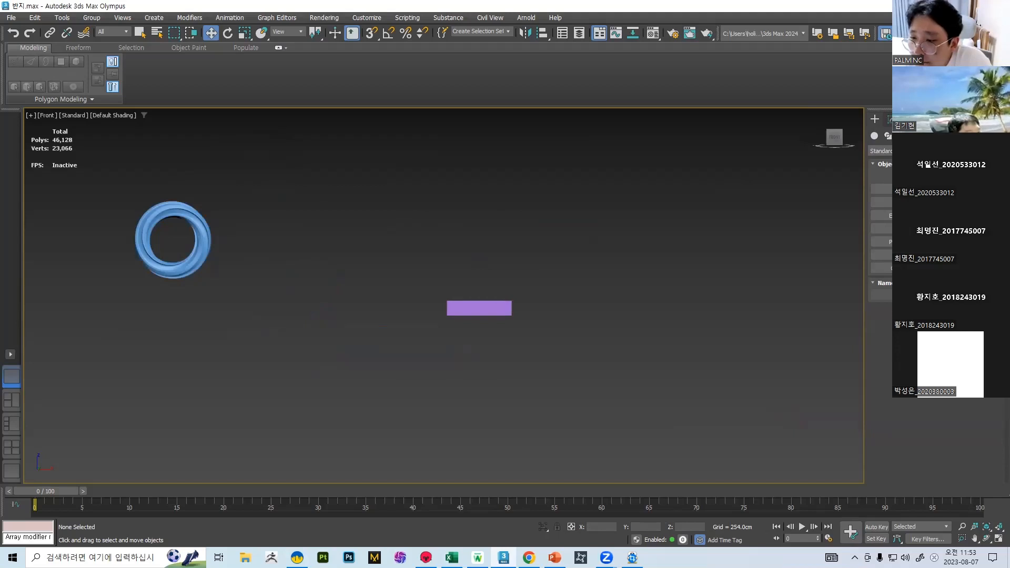
click(885, 153)
click(881, 171)
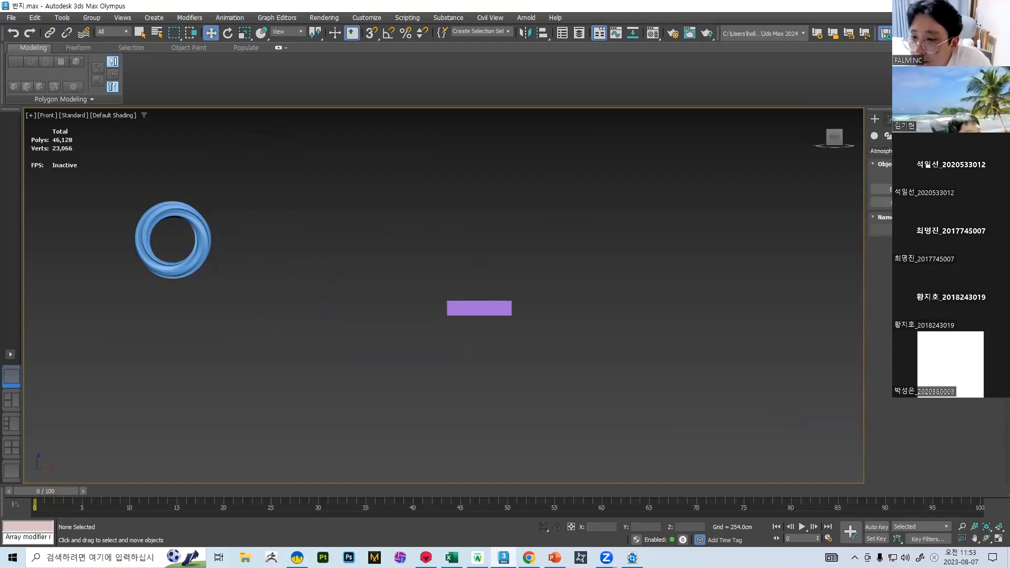
Step: Show the Camera Match helper types, and switch to the Splines category of the shapes
click(885, 151)
click(883, 174)
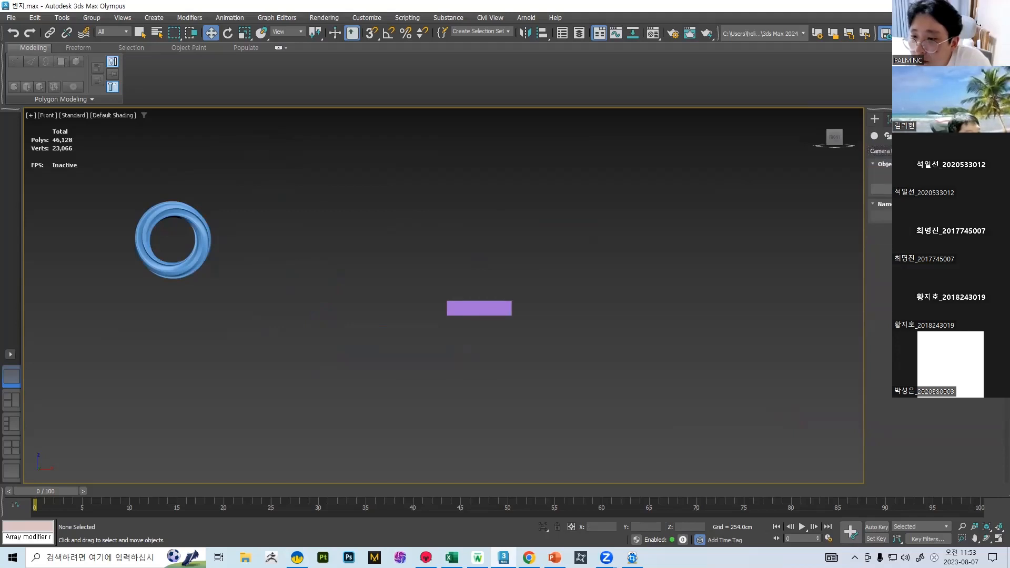
click(885, 152)
click(889, 136)
click(885, 152)
click(881, 160)
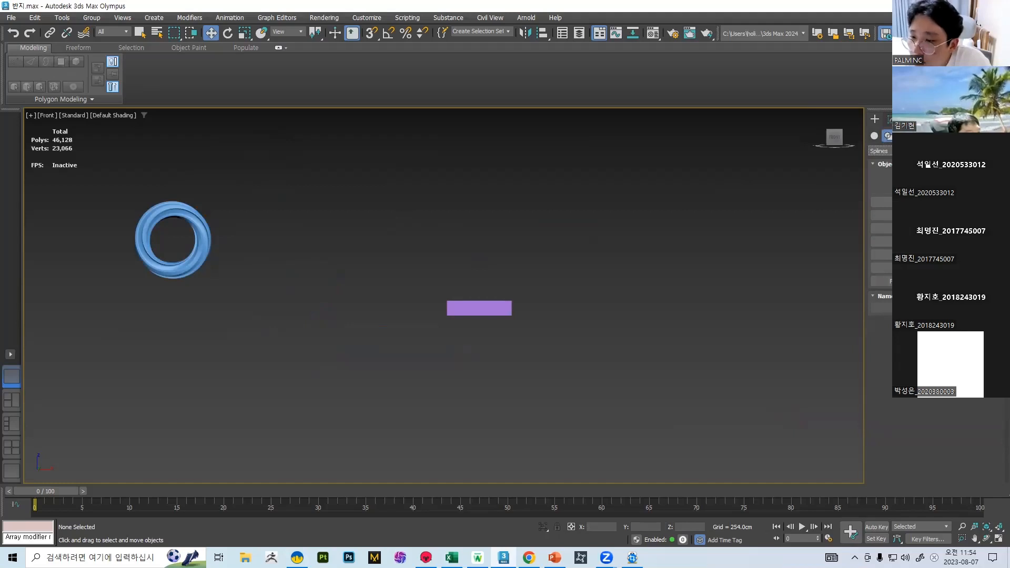
Step: Show the Manipulators helper types, and return to the Standard helpers
click(929, 136)
click(929, 151)
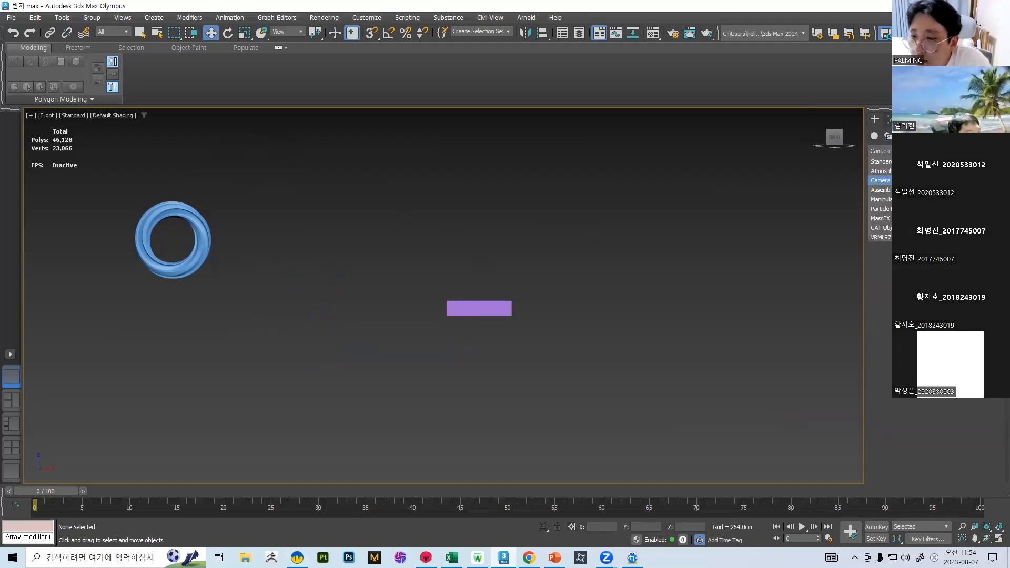
click(881, 199)
click(929, 151)
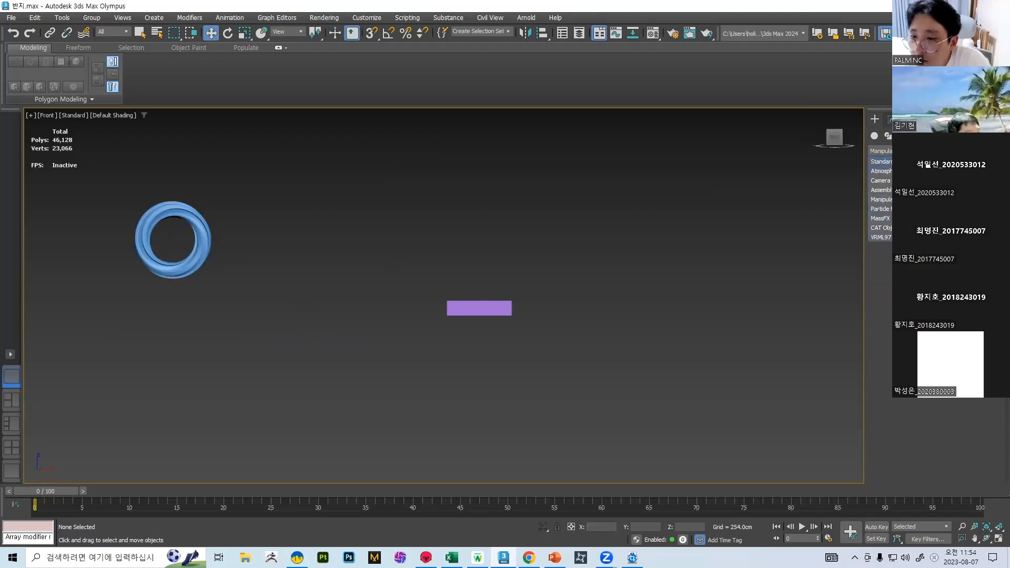
click(905, 162)
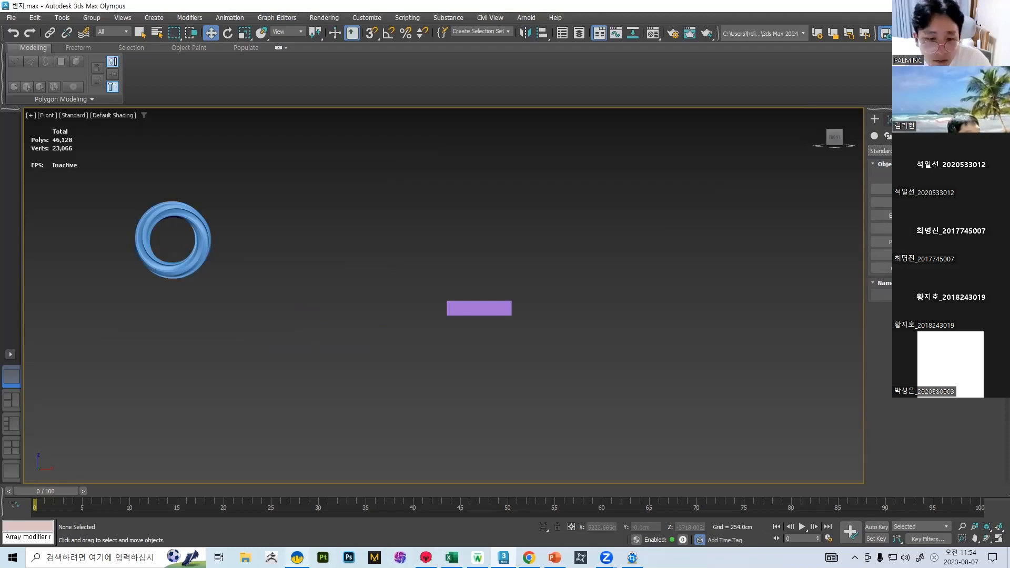
middle_drag(335, 334, 384, 354)
scroll(426, 310, down, 4)
scroll(470, 290, up, 4)
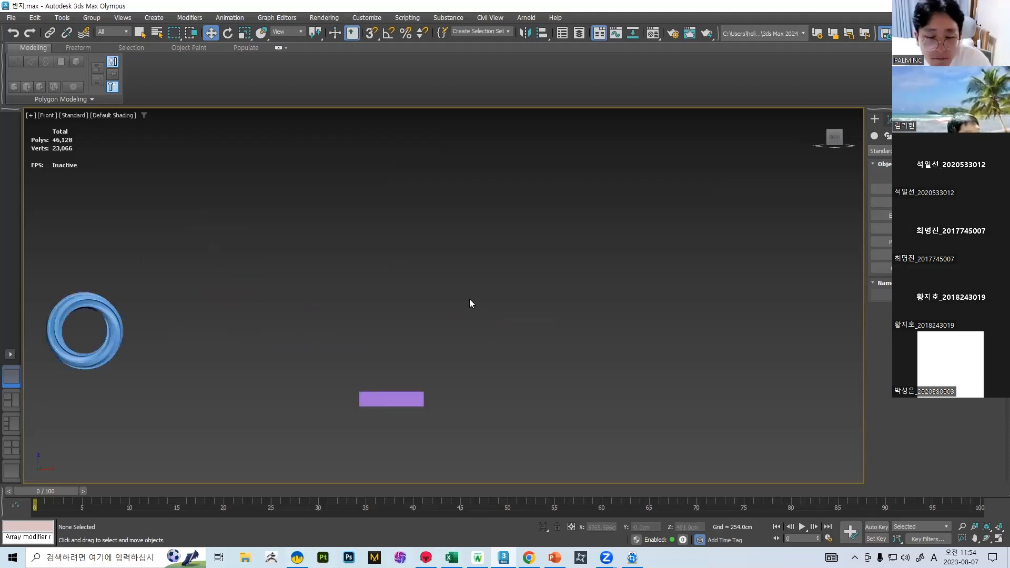
middle_drag(298, 314, 357, 280)
scroll(413, 292, down, 3)
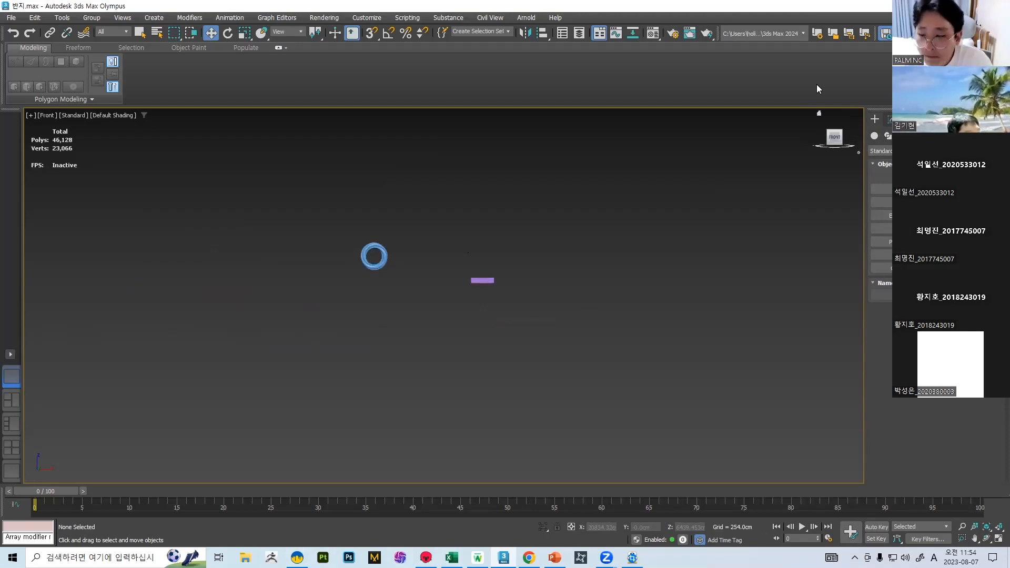
middle_drag(534, 270, 503, 270)
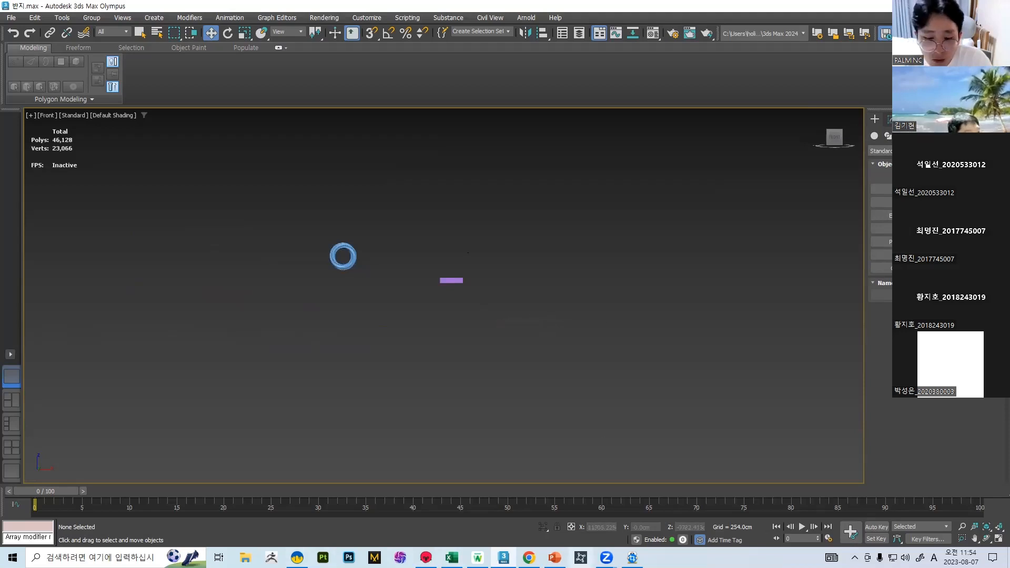
Step: Switch to the PowerPoint lecture deck and show the push-up bar exercise slide on combining boxes and cylinders
click(555, 558)
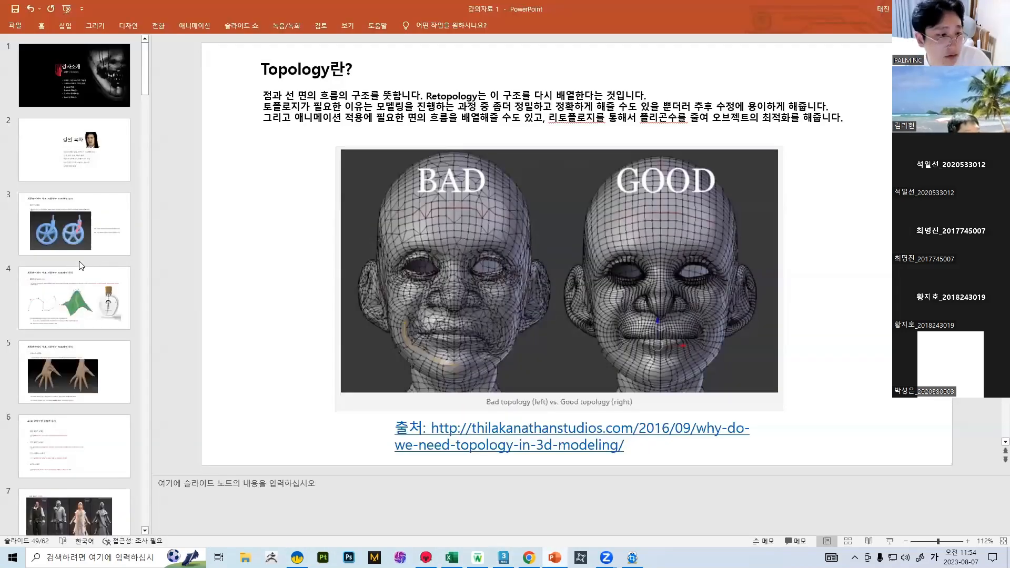
scroll(84, 260, down, 10)
scroll(96, 275, down, 15)
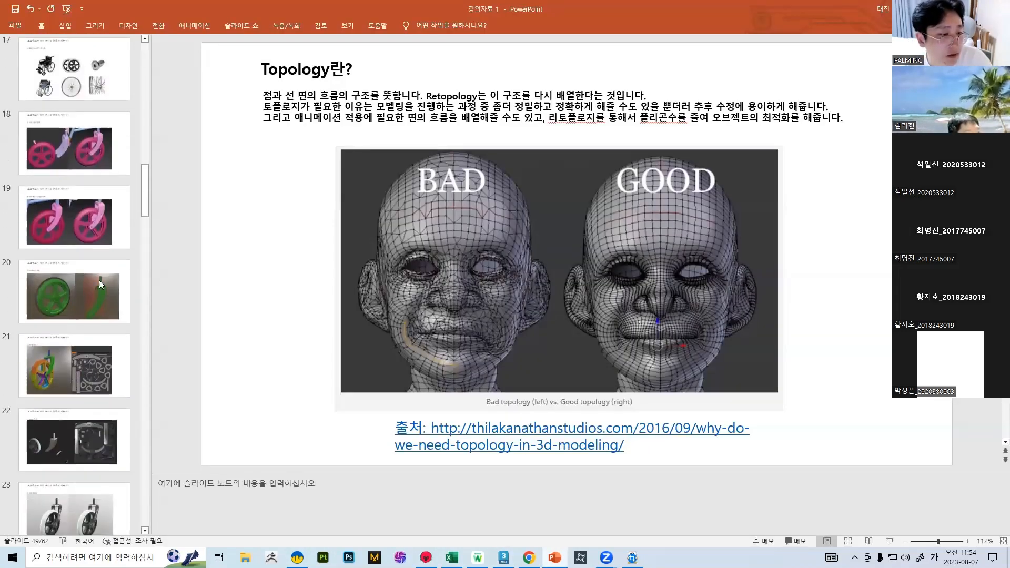
scroll(113, 292, down, 2)
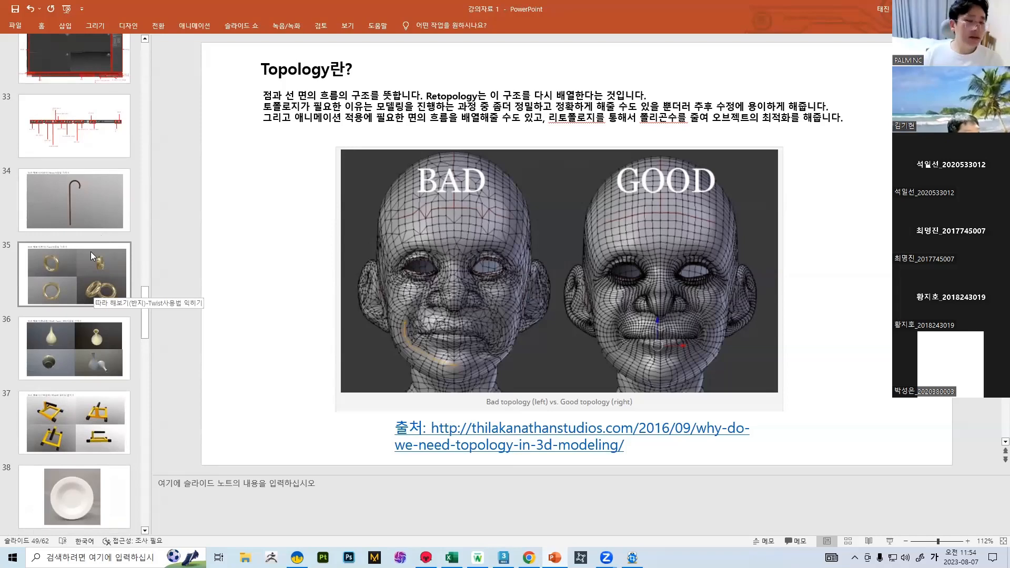
click(82, 336)
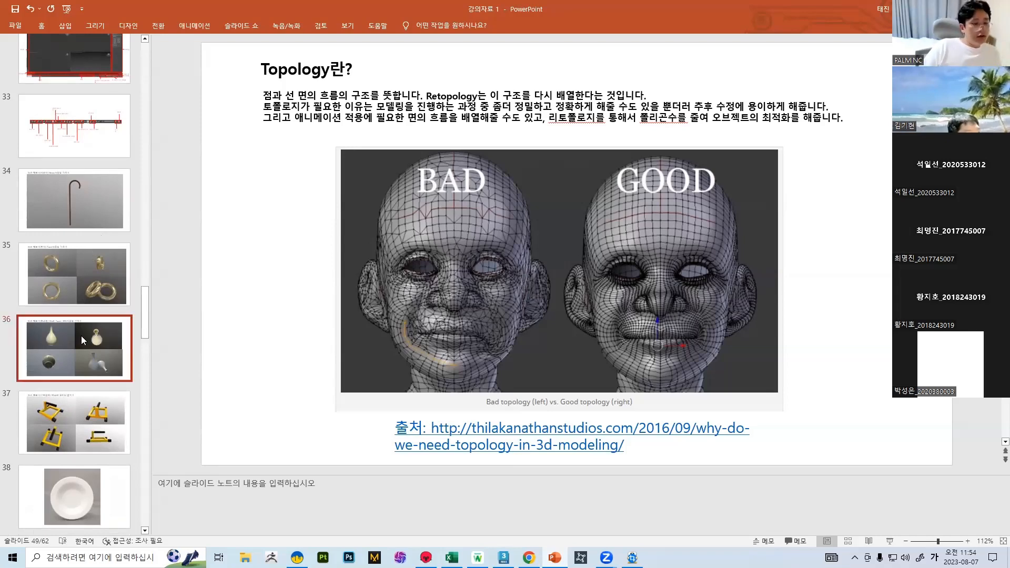
click(57, 437)
scroll(74, 400, down, 3)
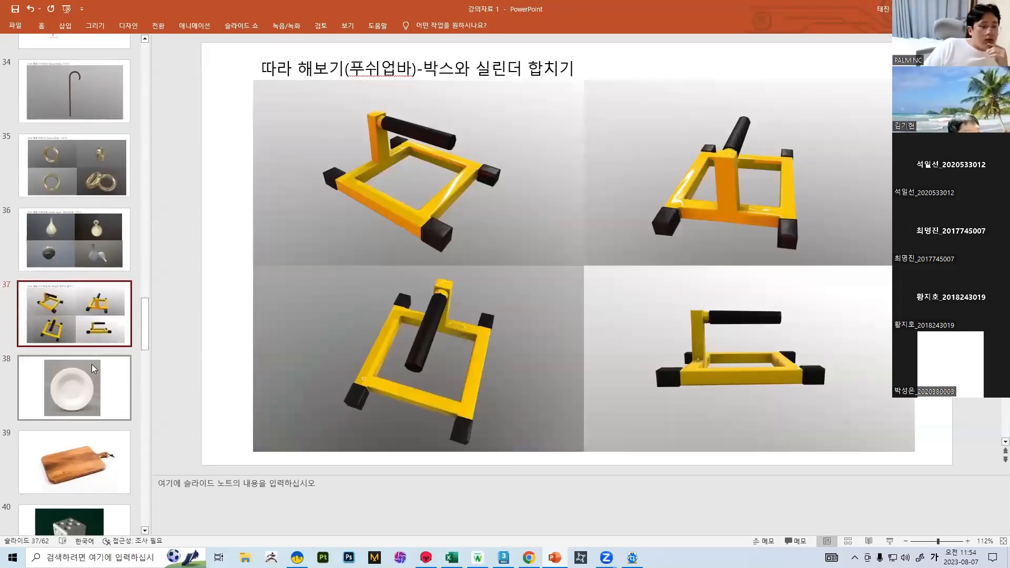
Step: Show the slides with the plate, the wooden cutting board and the dice in turn
click(91, 368)
click(86, 443)
scroll(95, 368, down, 4)
click(96, 345)
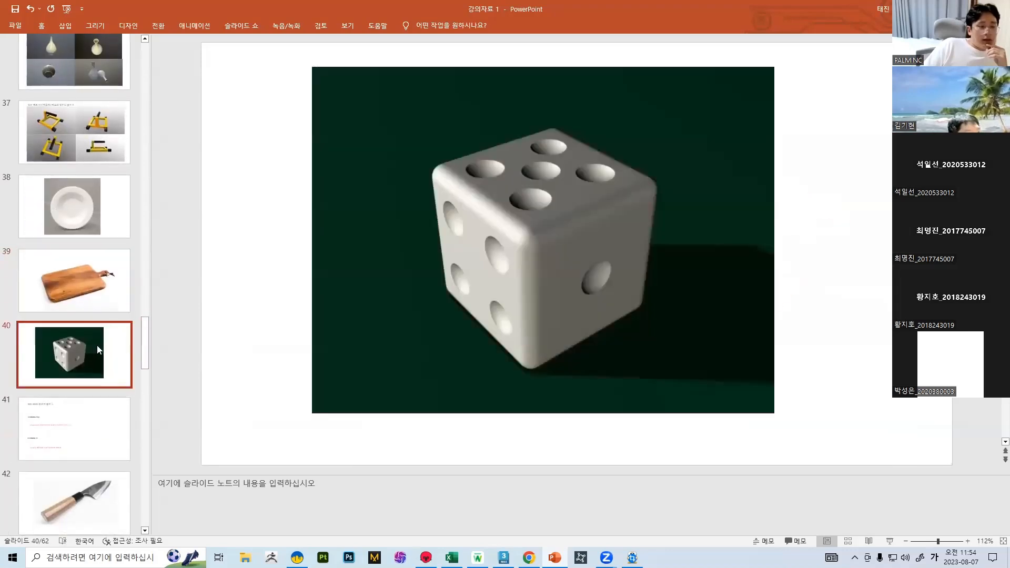
Step: Return to the bottle exercise slide on Shell, Taper and FFD, and go through the following slides up to the dice
scroll(107, 238, up, 3)
click(93, 227)
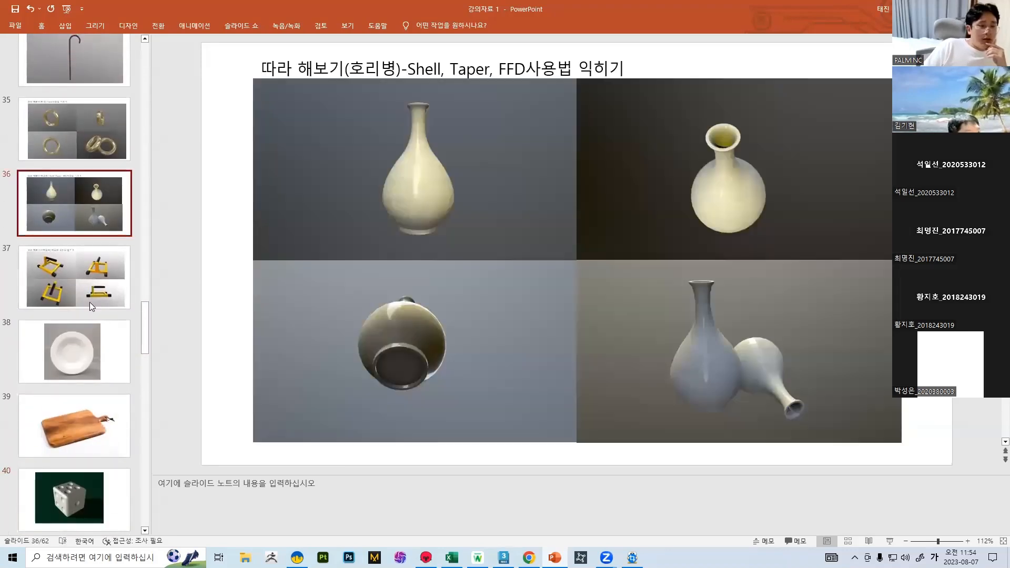
click(91, 315)
click(100, 333)
click(84, 429)
click(85, 481)
scroll(86, 481, down, 4)
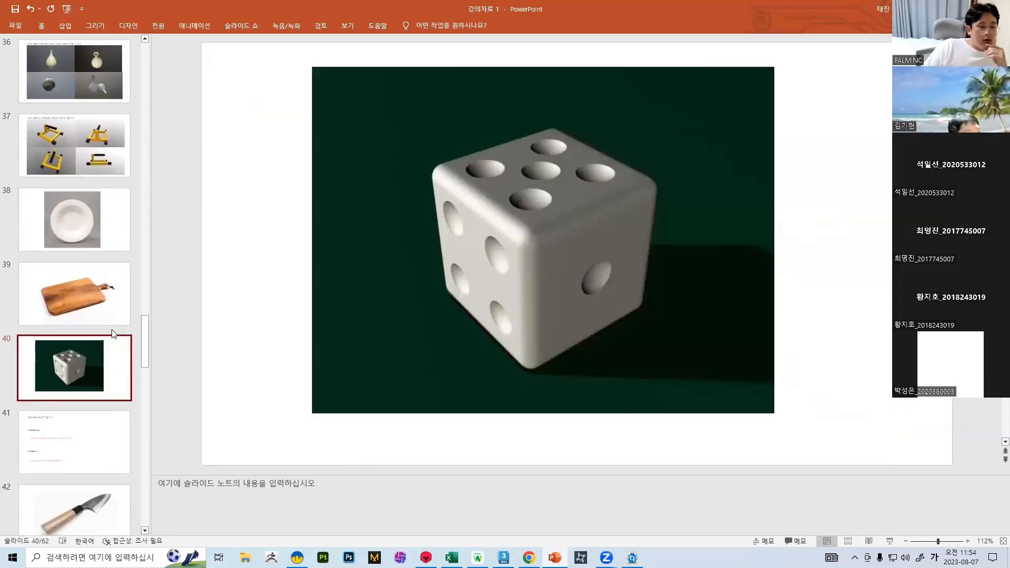
Step: Show slide 33 with the labelled diagram of the 3ds Max main toolbar
scroll(122, 306, up, 7)
scroll(125, 307, up, 2)
click(96, 216)
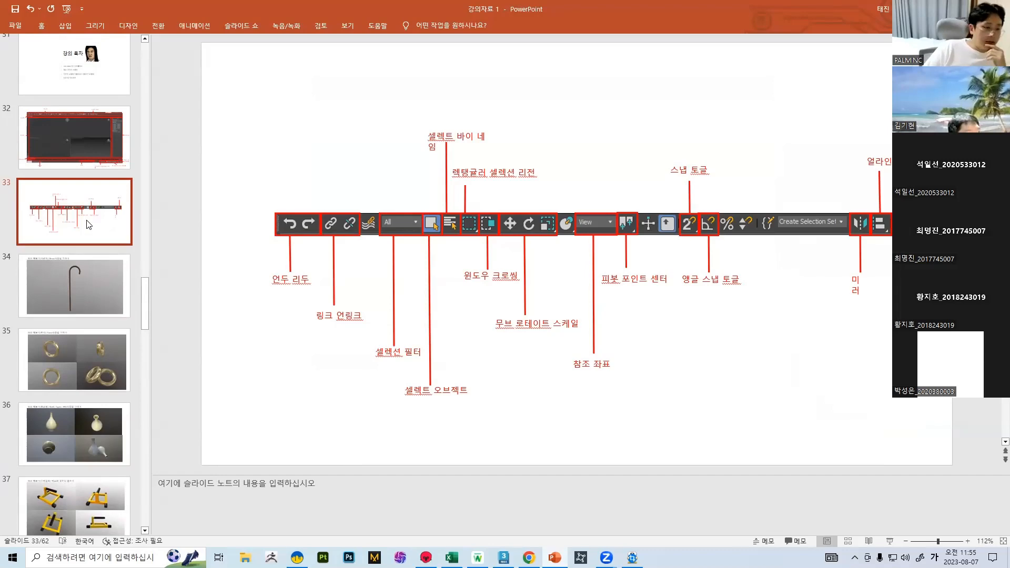
Step: Show the plate slide, and browse the slide thumbnails ahead to the UV, texture map and lighting topics
scroll(93, 261, down, 3)
scroll(172, 258, down, 5)
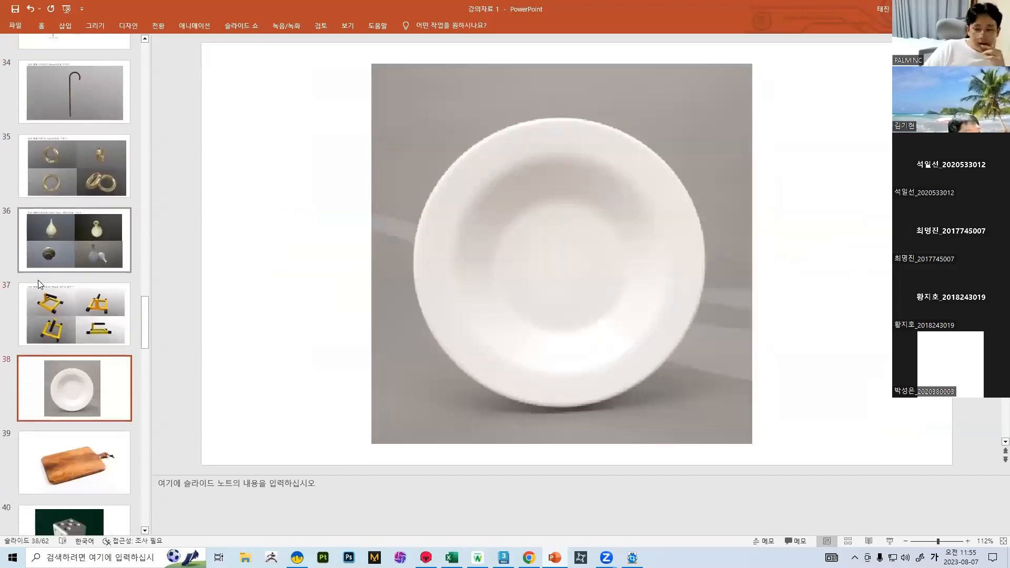
scroll(37, 280, down, 10)
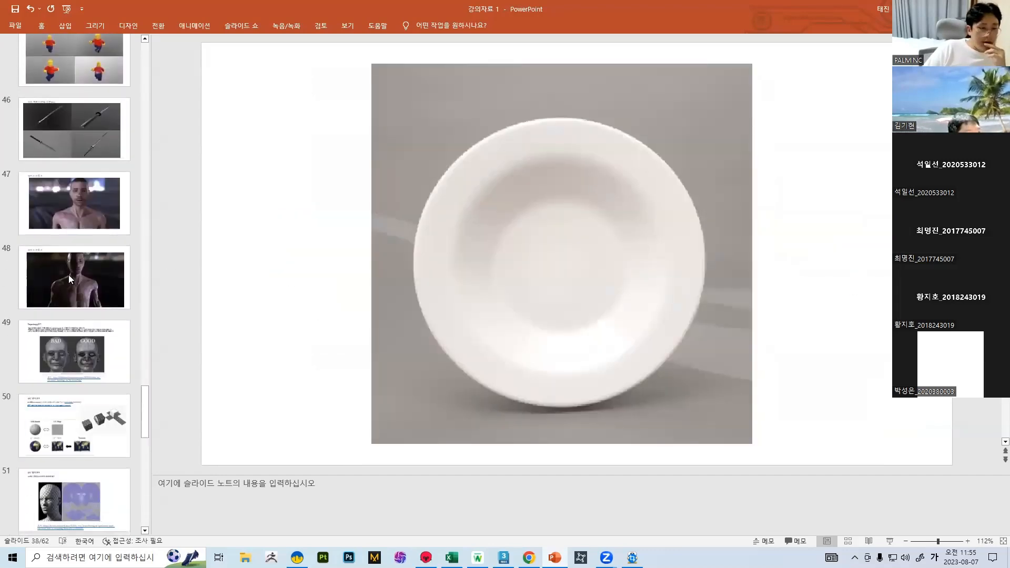
scroll(69, 274, down, 5)
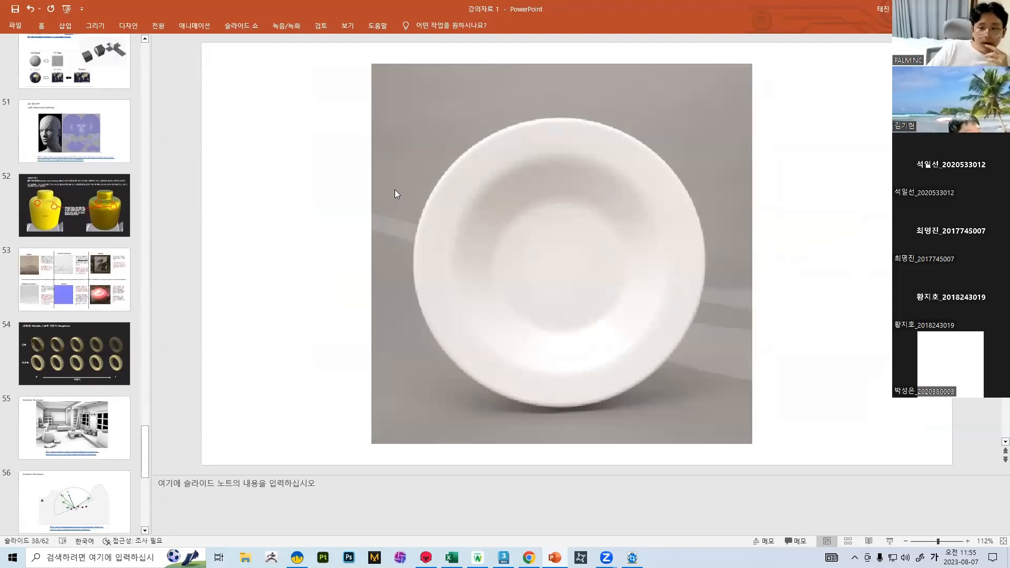